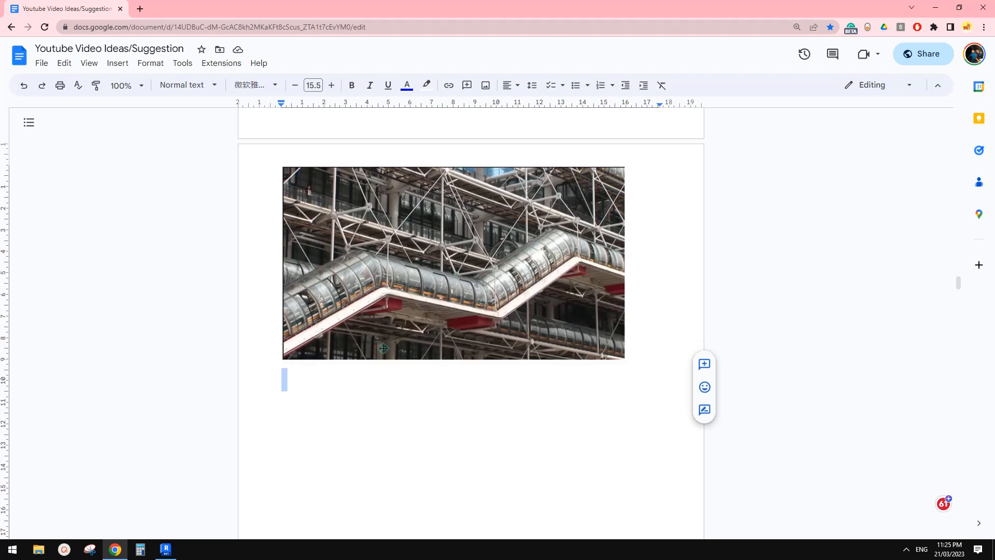
Step: Switch to Revit and examine the stair enclosure and the glazed tunnel models from several angles in the 3D view
left_click(167, 549)
middle_click_drag(508, 419, 586, 402)
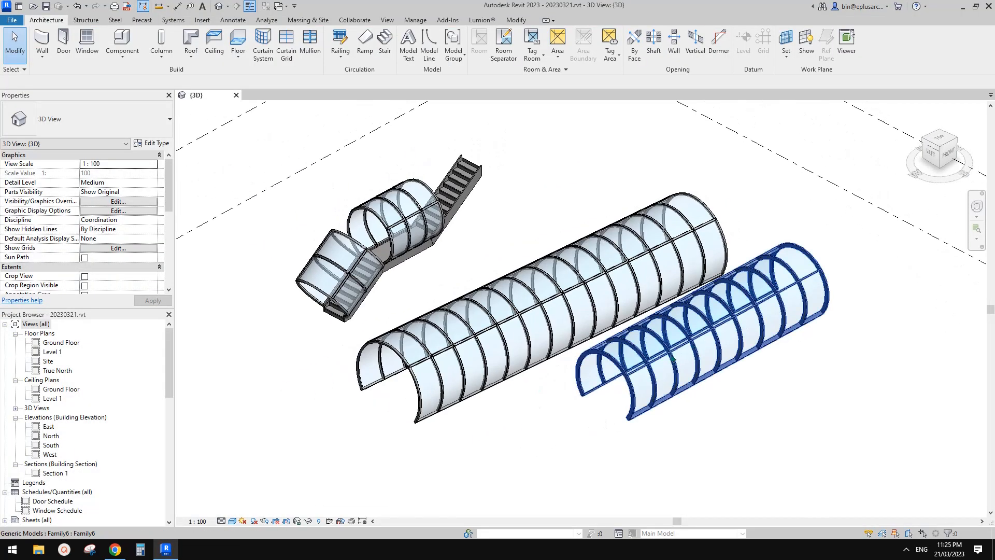
scroll(692, 259, "down", 1)
middle_click_drag(692, 259, 680, 291)
scroll(457, 247, "up", 3)
middle_click_drag(456, 249, 434, 254, "shift")
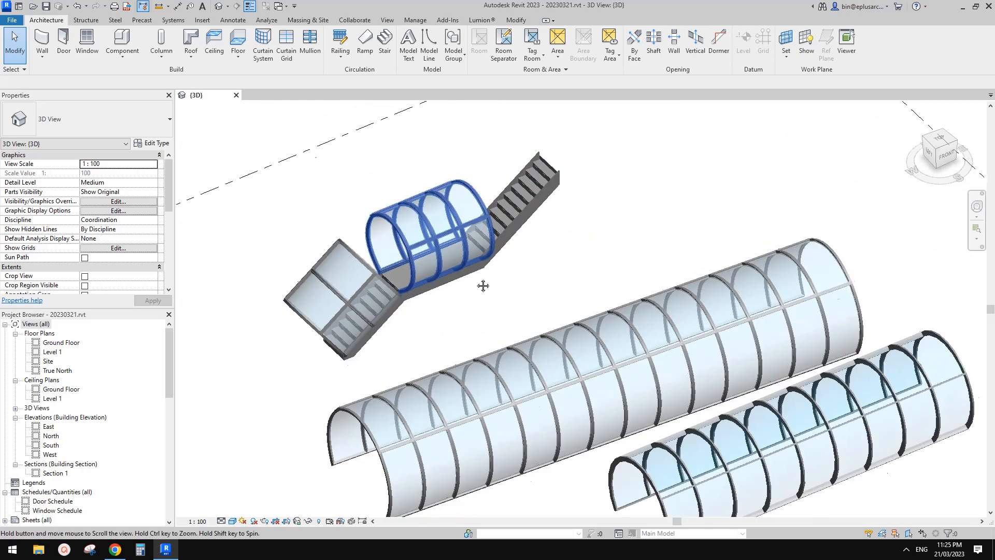
middle_click_drag(483, 285, 493, 298)
scroll(482, 291, "down", 1)
left_click(460, 269)
middle_click_drag(460, 269, 531, 237, "shift")
key("Escape")
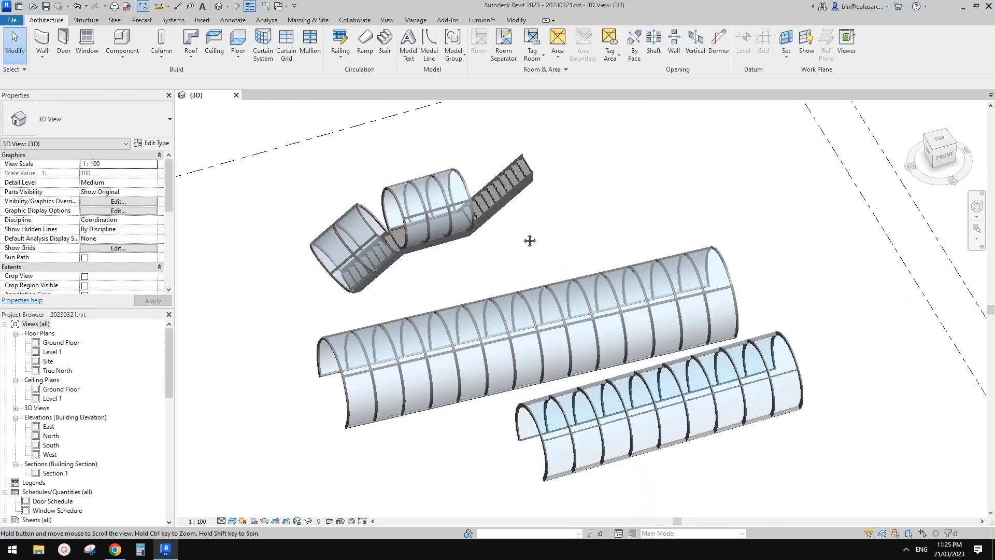
scroll(402, 188, "up", 2)
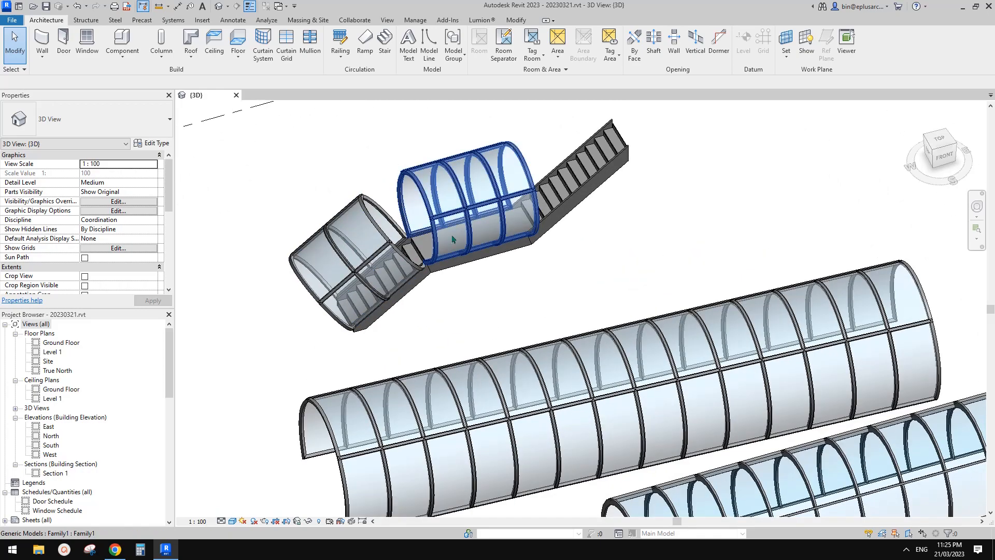
scroll(499, 264, "down", 2)
middle_click_drag(478, 259, 396, 196, "shift")
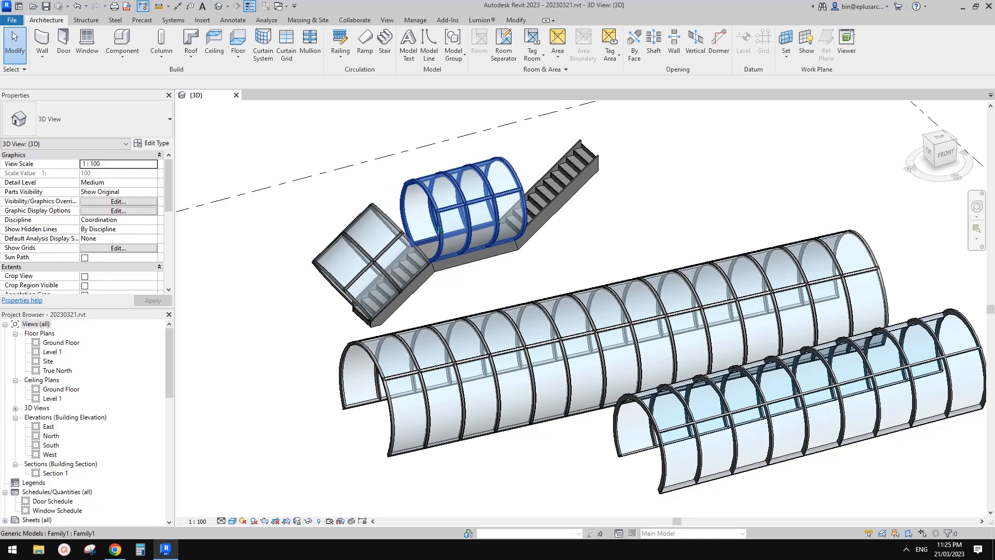
middle_click_drag(440, 231, 425, 243, "shift")
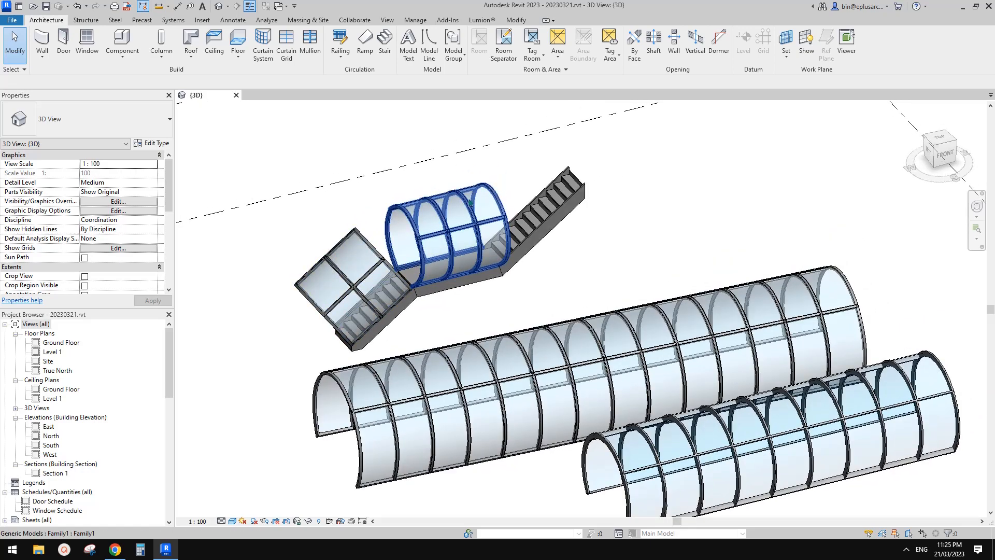
scroll(469, 203, "down", 1)
middle_click_drag(515, 251, 465, 209)
scroll(506, 246, "down", 2)
middle_click_drag(573, 296, 624, 311, "shift")
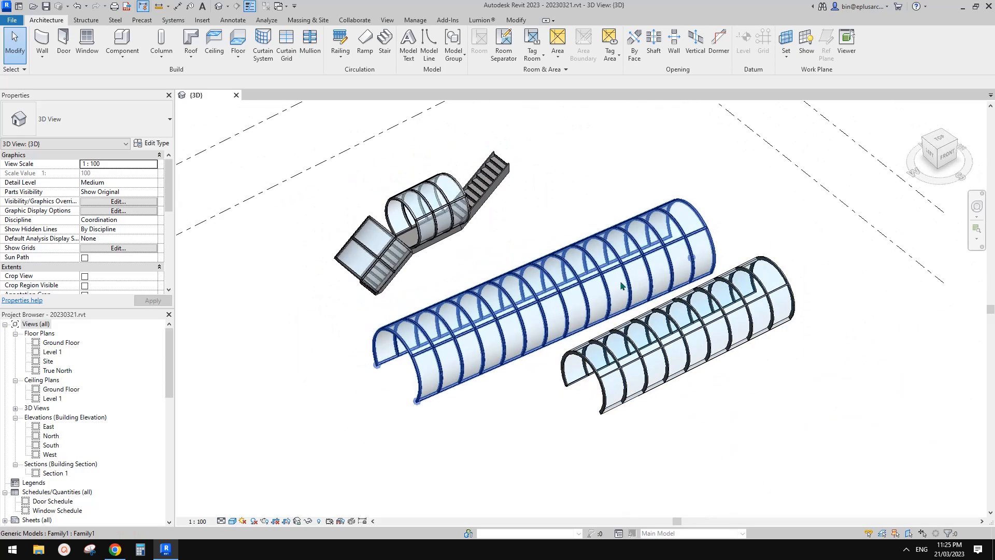
Step: Move adaptive point 1 of the longest glazed tunnel closer to point 2 to narrow its base
left_click(654, 260)
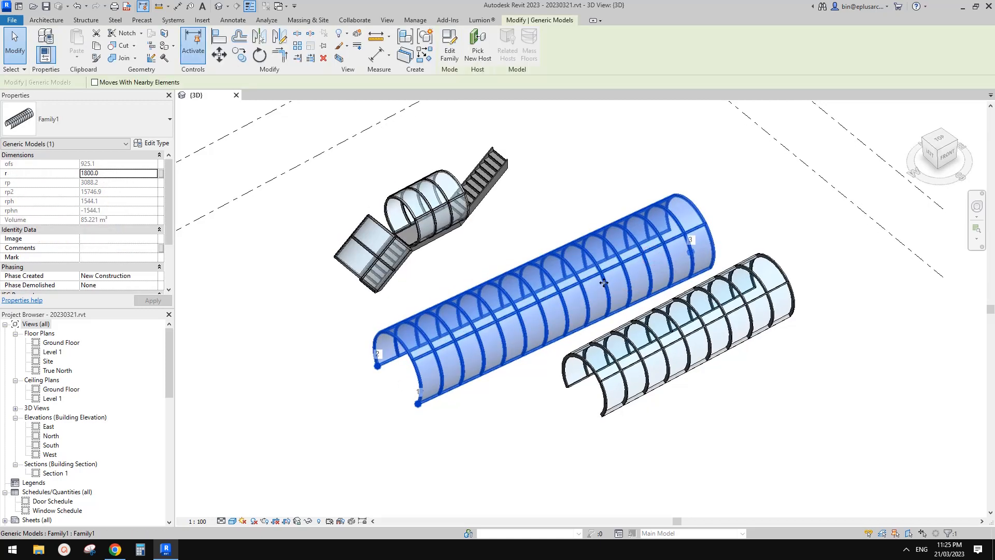
middle_click_drag(552, 320, 517, 349, "shift")
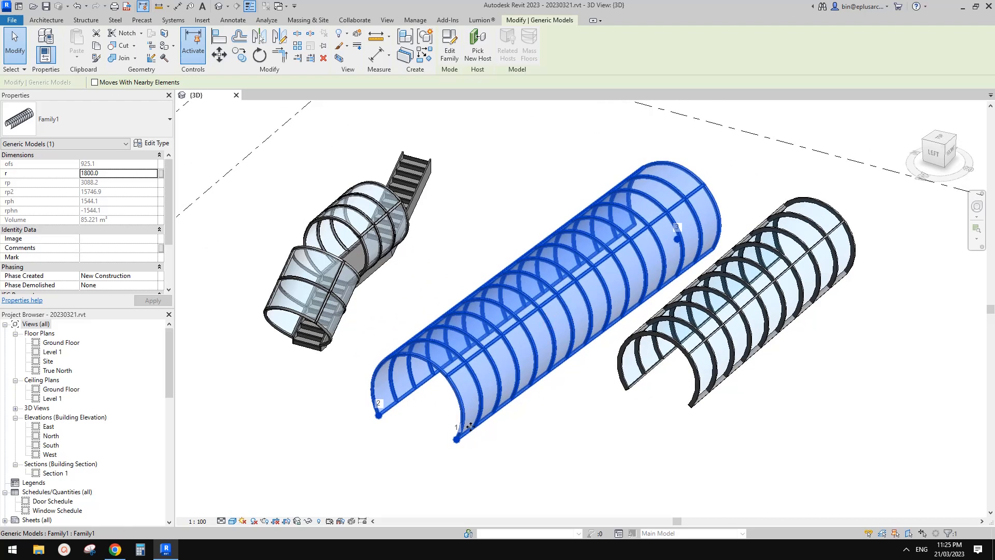
middle_click_drag(469, 426, 420, 445, "shift")
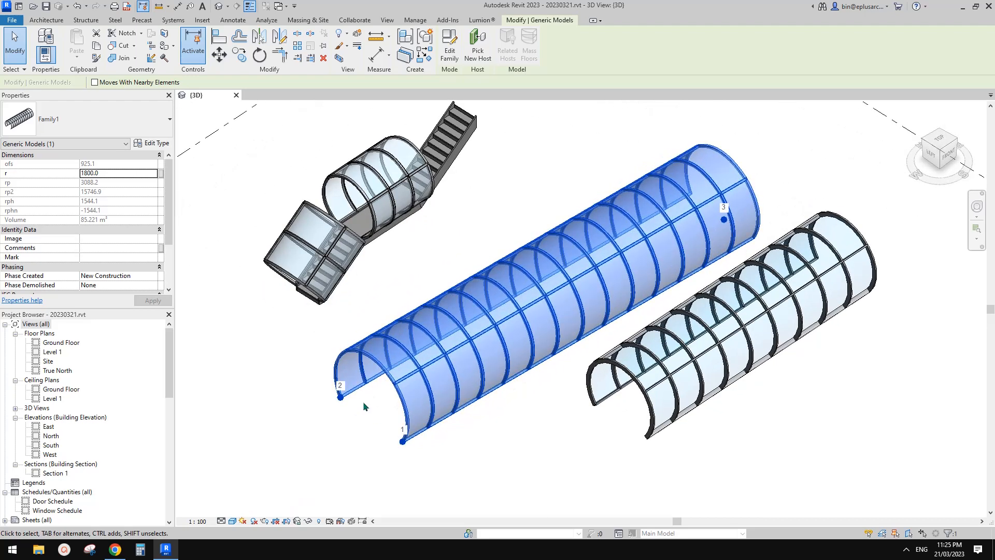
left_click(403, 441)
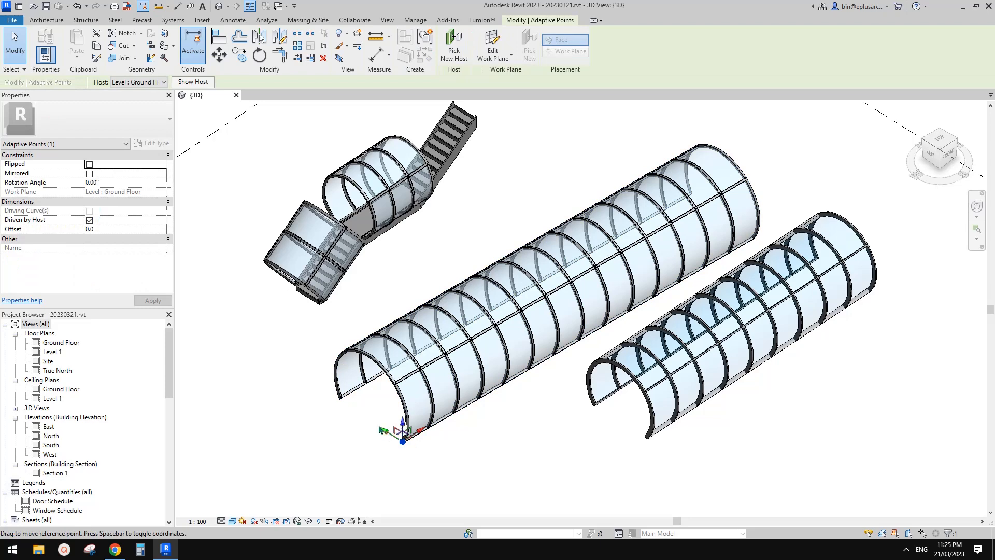
left_click_drag(403, 440, 381, 427)
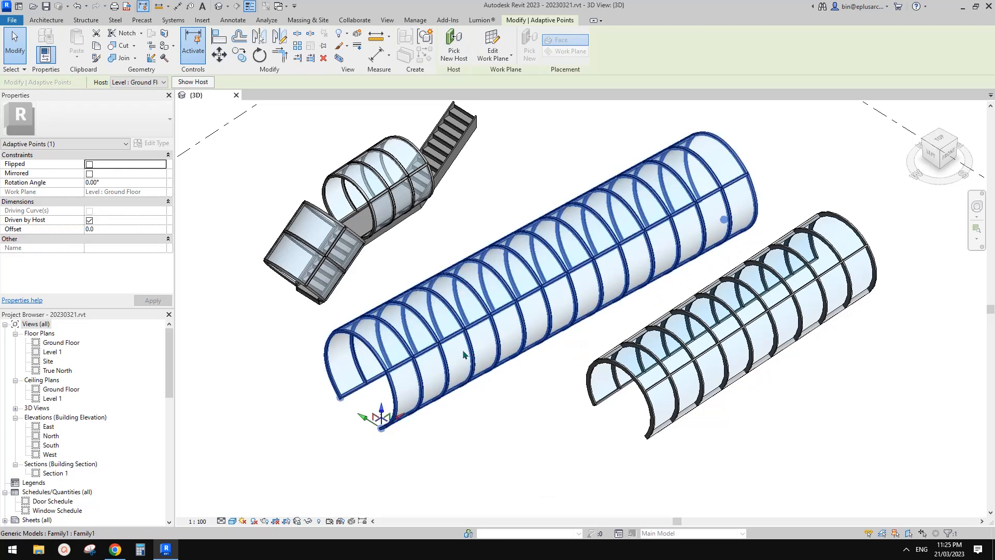
Step: Set the longest tunnel's radius parameter r to 1500
middle_click_drag(510, 291, 504, 299)
middle_click_drag(435, 330, 446, 332, "shift")
left_click(446, 333)
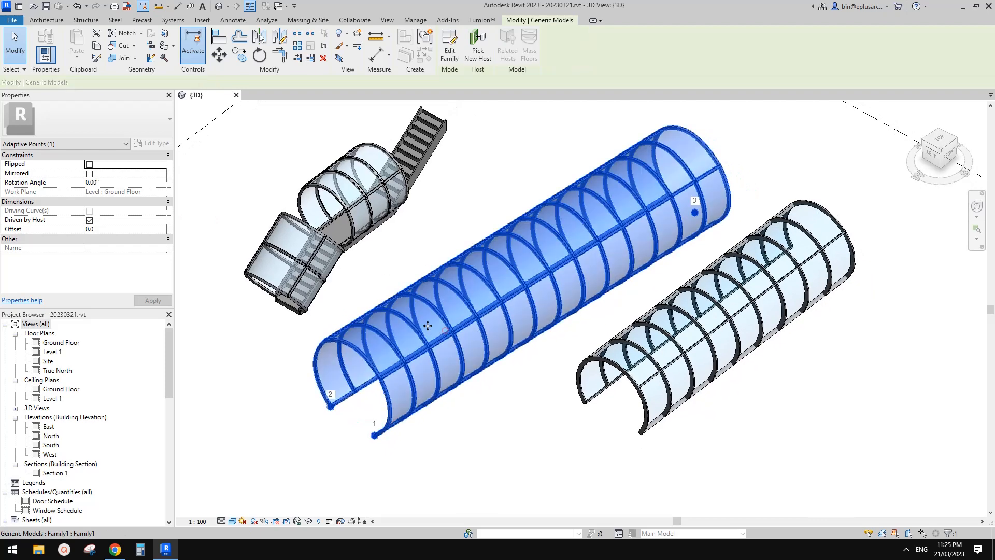
double_click(111, 175)
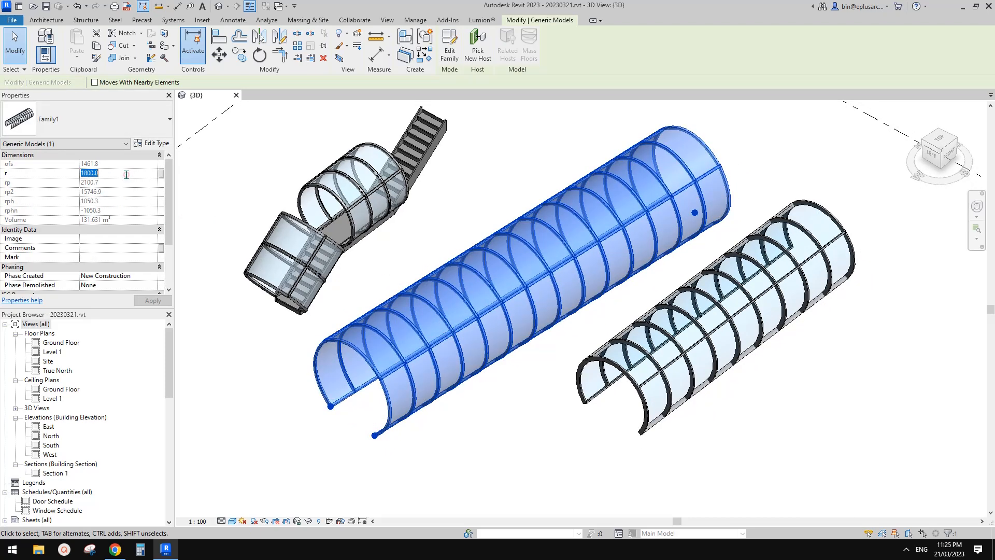
type("1500")
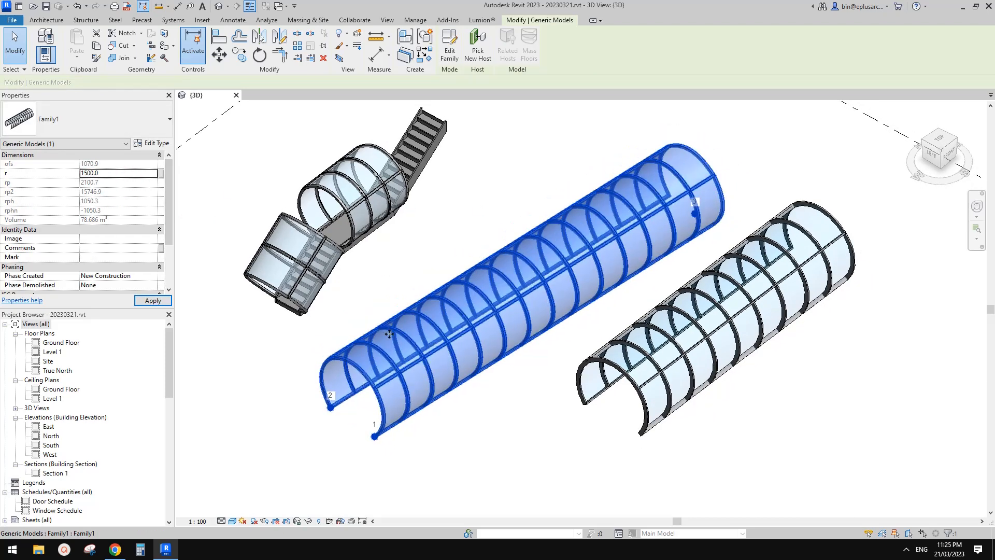
Step: Shift adaptive point 3 along the longest tunnel's axis to shorten it, adjust it back outward slightly, and reselect the tunnel
scroll(649, 262, "down", 1)
middle_click_drag(657, 270, 746, 288, "shift")
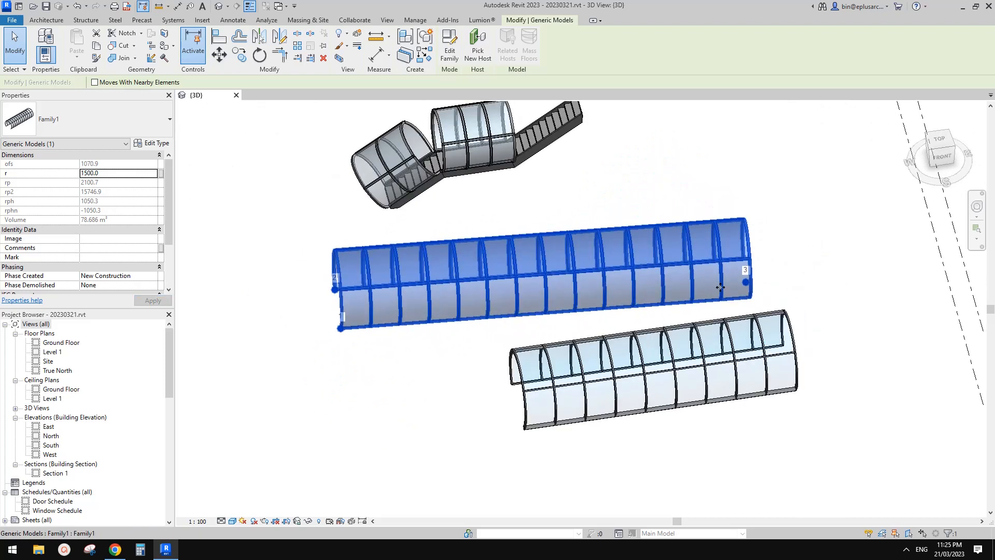
key("Escape")
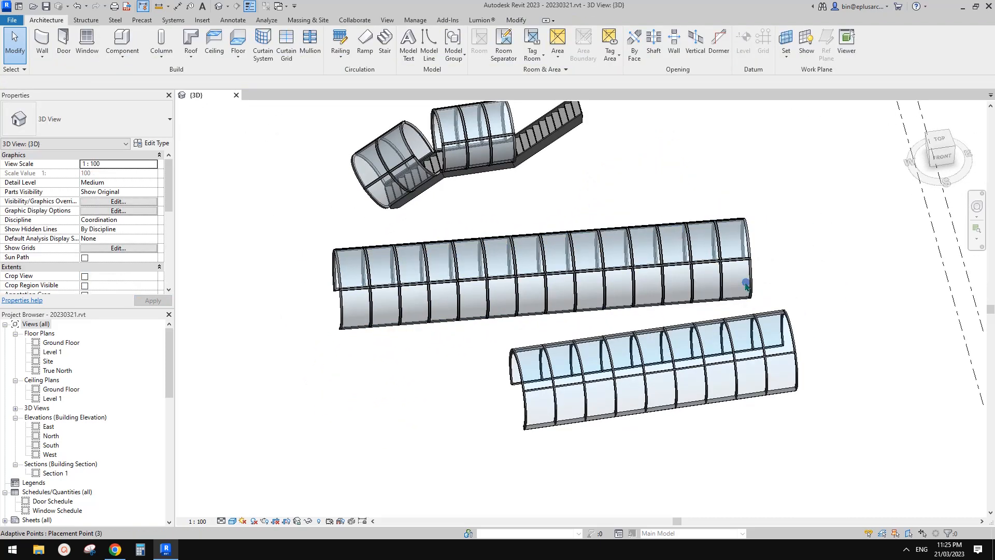
left_click(745, 282)
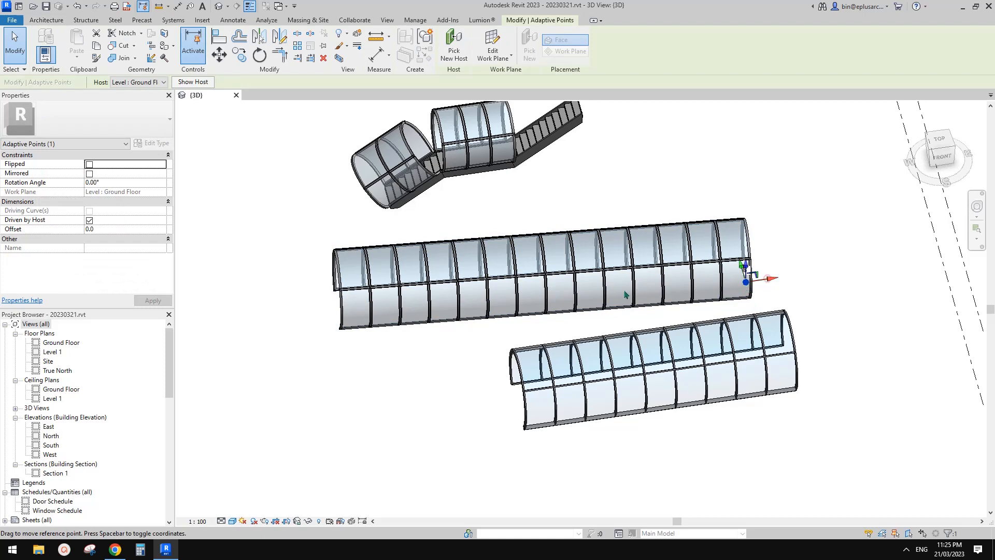
left_click_drag(753, 276, 548, 288)
scroll(549, 288, "up", 2)
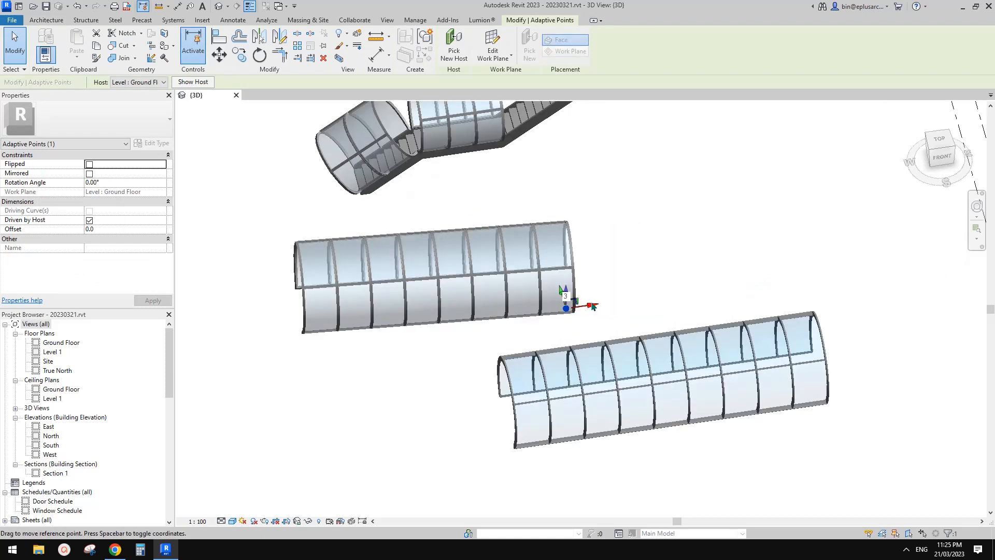
left_click_drag(643, 251, 684, 259)
scroll(684, 259, "down", 2)
mouse_move(644, 254)
middle_mouse_down("shift")
mouse_move(687, 267)
mouse_move(651, 257)
middle_mouse_up("shift")
left_click(581, 332)
scroll(549, 318, "up", 1)
left_click(536, 311)
scroll(539, 315, "up", 2)
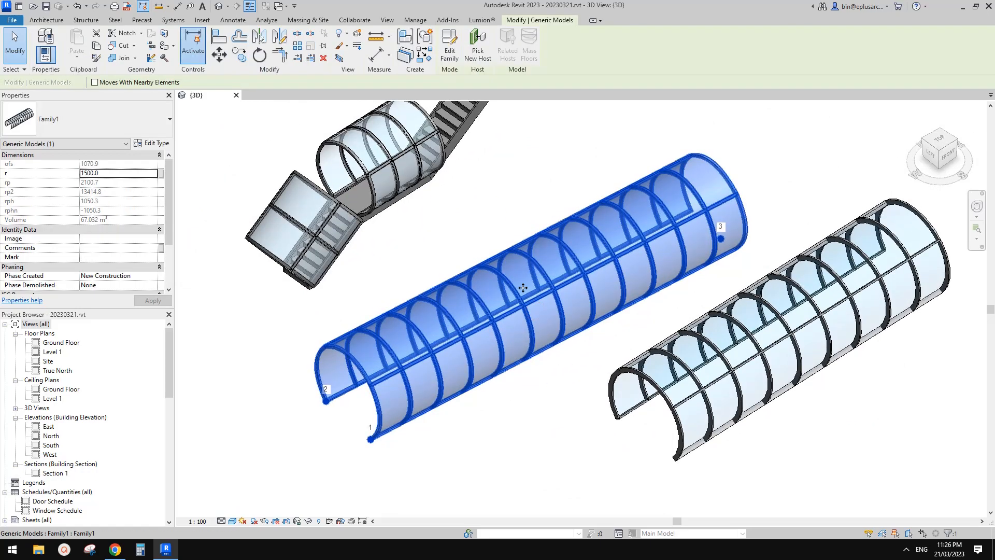
Step: Stretch the near end of the Family6 tunnel to a length of 14300, and pull in its far end to 8500
middle_click_drag(776, 288, 614, 262)
key("Escape")
left_click(659, 303)
scroll(659, 302, "down", 1)
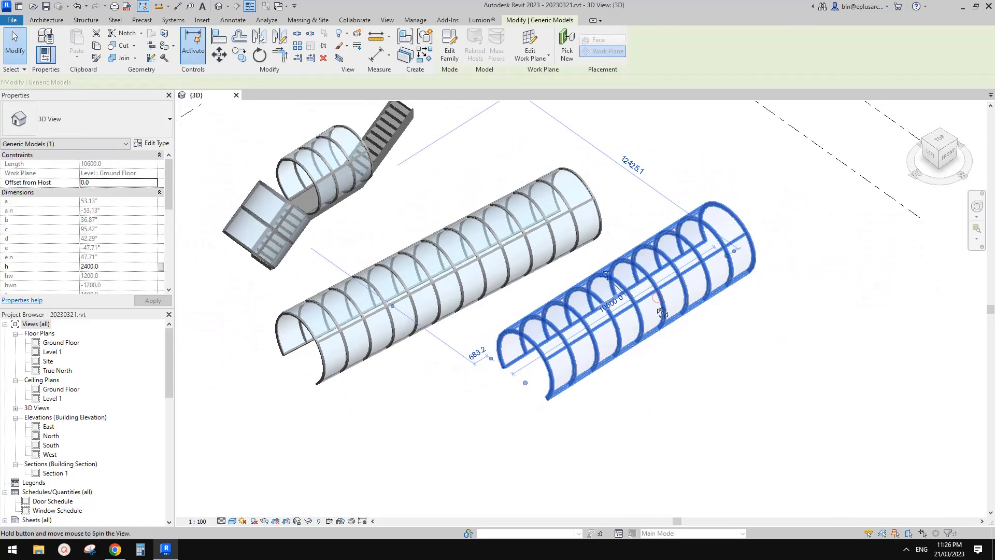
middle_click_drag(659, 303, 602, 340, "shift")
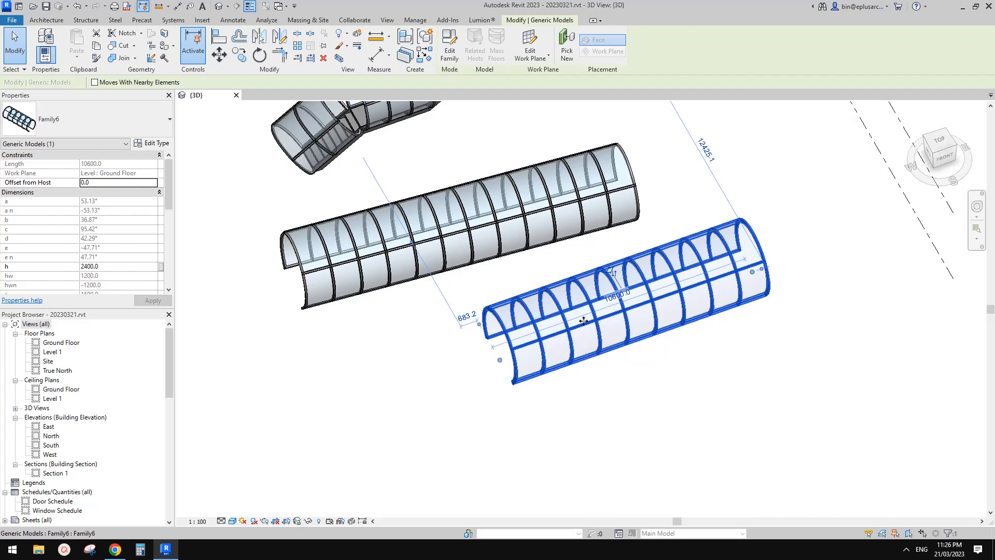
scroll(600, 323, "up", 1)
middle_click_drag(602, 322, 590, 324, "shift")
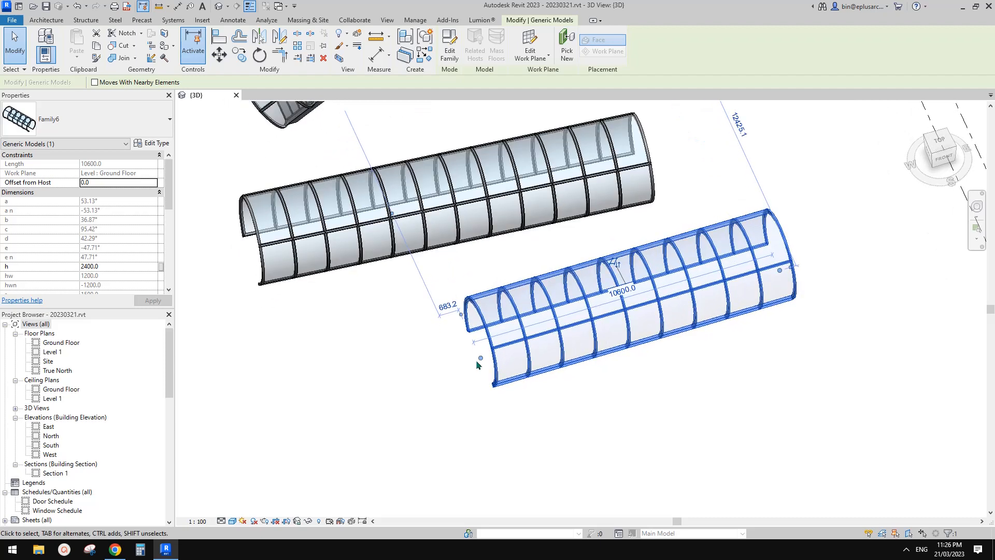
left_click_drag(481, 360, 374, 379)
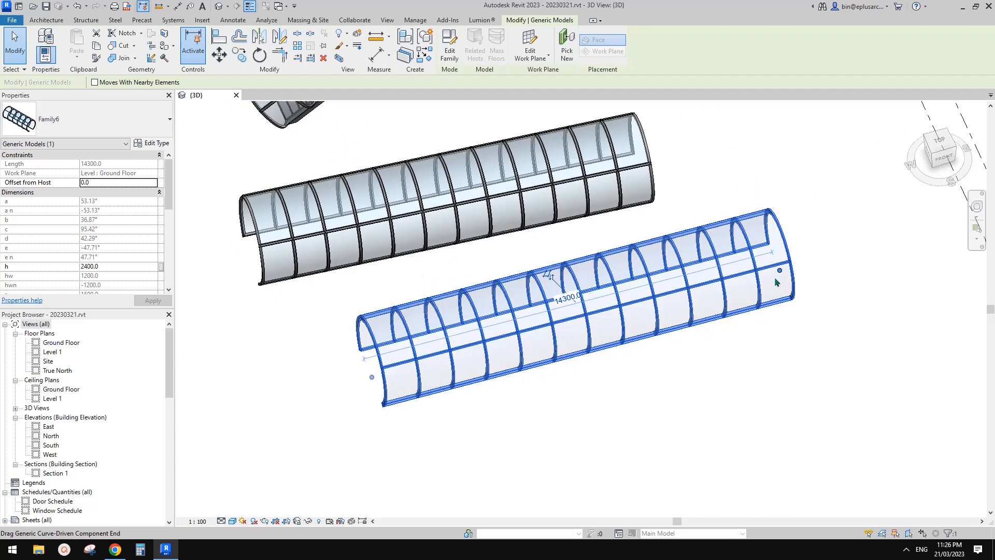
left_click_drag(780, 270, 620, 328)
Step: Place another Family6 tunnel about 11100 long on the ground floor in front of the existing one
middle_click_drag(601, 355, 600, 297)
key("c")
key("s")
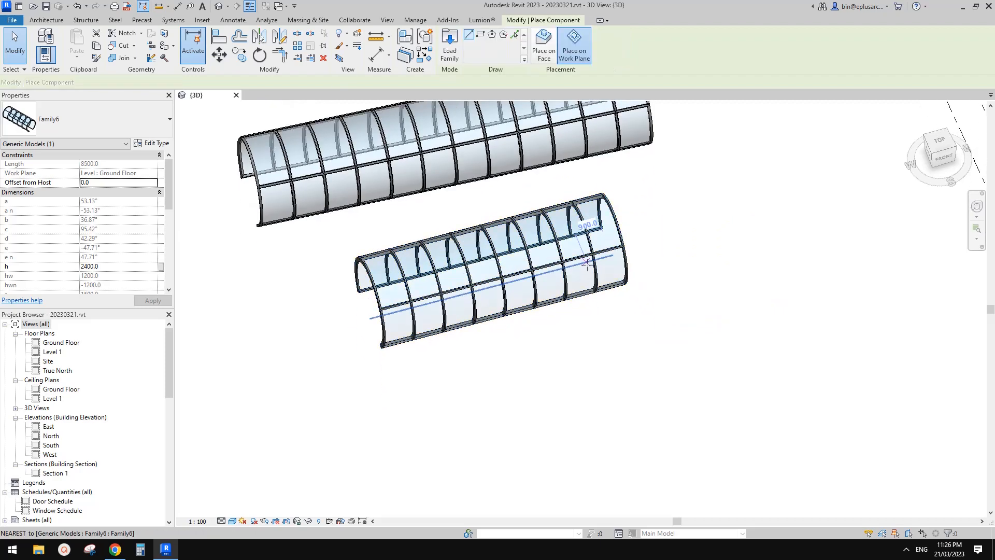
left_click(425, 382)
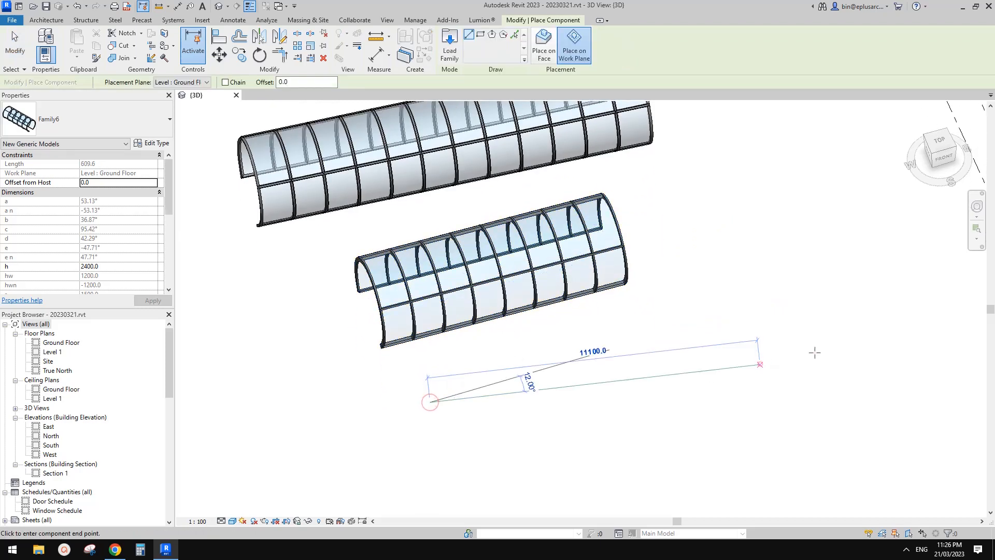
left_click(757, 345)
key("Escape")
key("Escape")
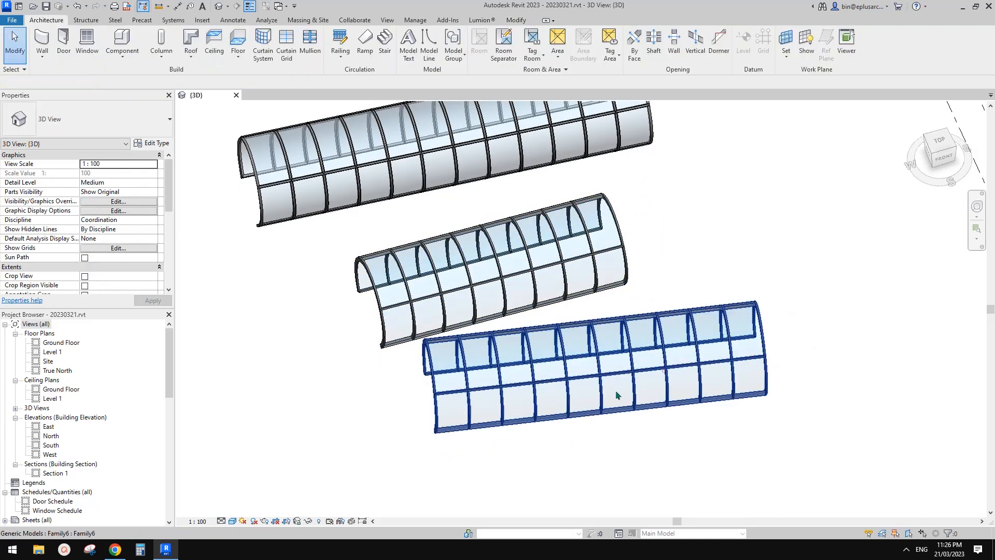
Step: Set the width parameter w of the newly placed tunnel to 2100
left_click(617, 396)
middle_click_drag(617, 396, 648, 391, "shift")
middle_click_drag(562, 420, 593, 358, "shift")
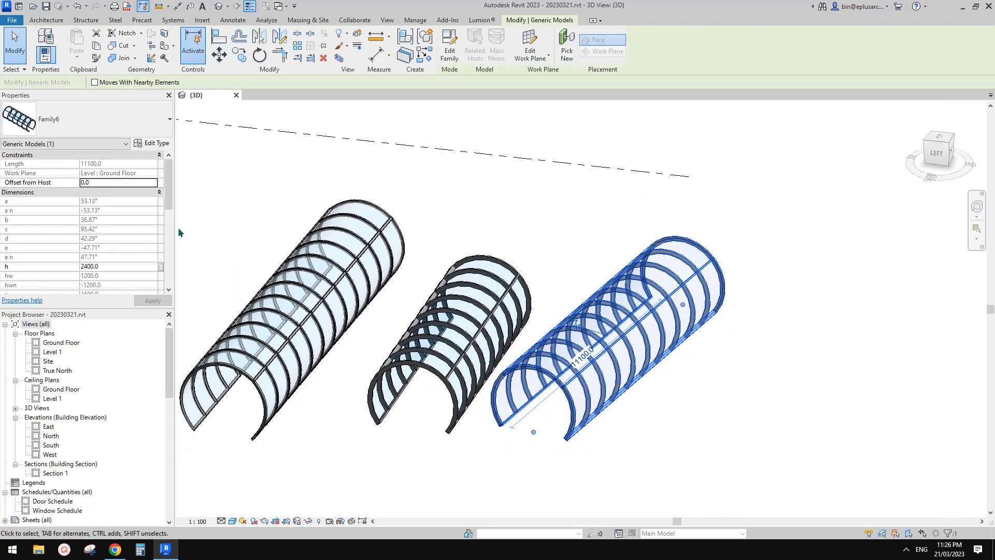
scroll(119, 248, "down", 6)
scroll(108, 229, "up", 3)
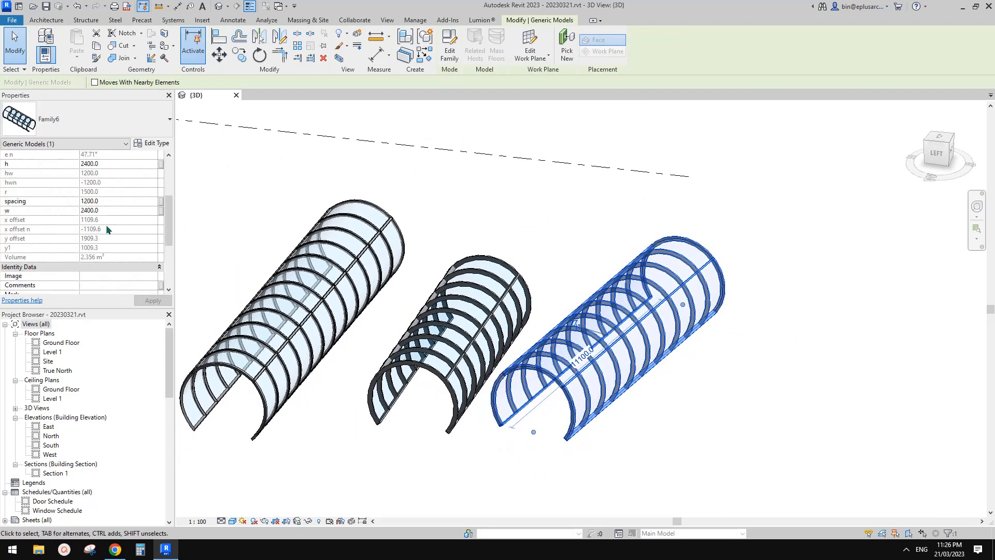
left_click(118, 211)
type("1")
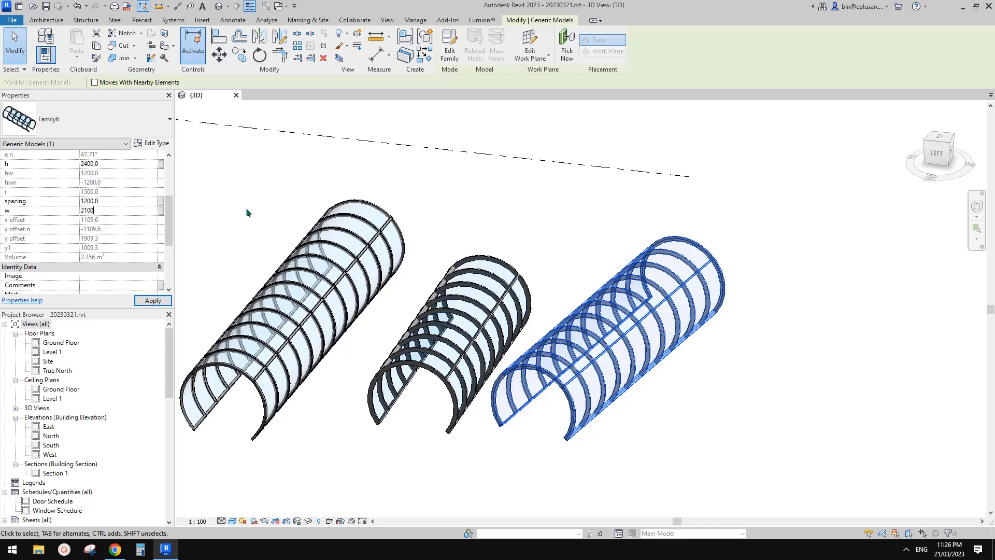
key("Return")
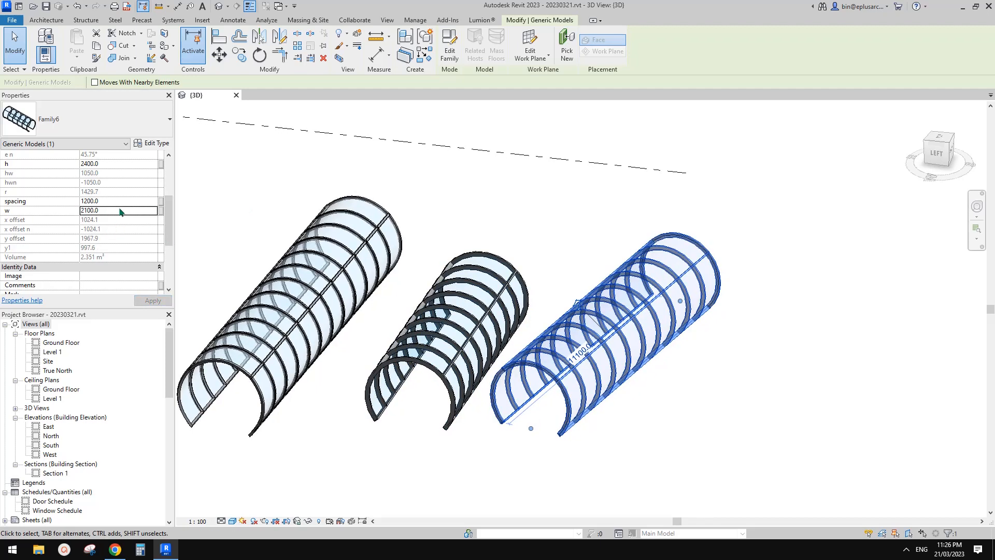
Step: Review the new tunnel's parameters and the overall set of models, and switch back to the reference photo in Google Docs
middle_click_drag(422, 275, 407, 238)
middle_click_drag(408, 239, 483, 333, "shift")
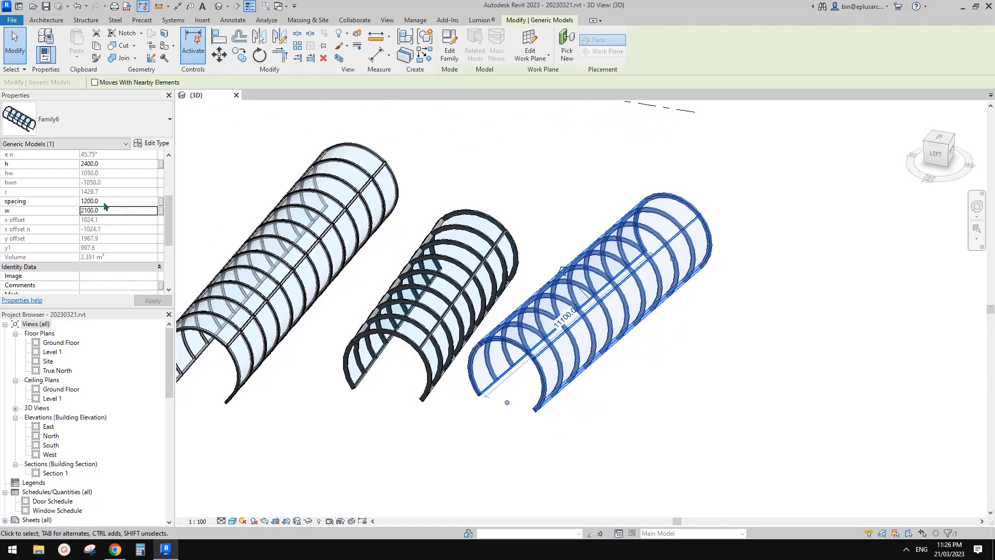
scroll(89, 206, "up", 5)
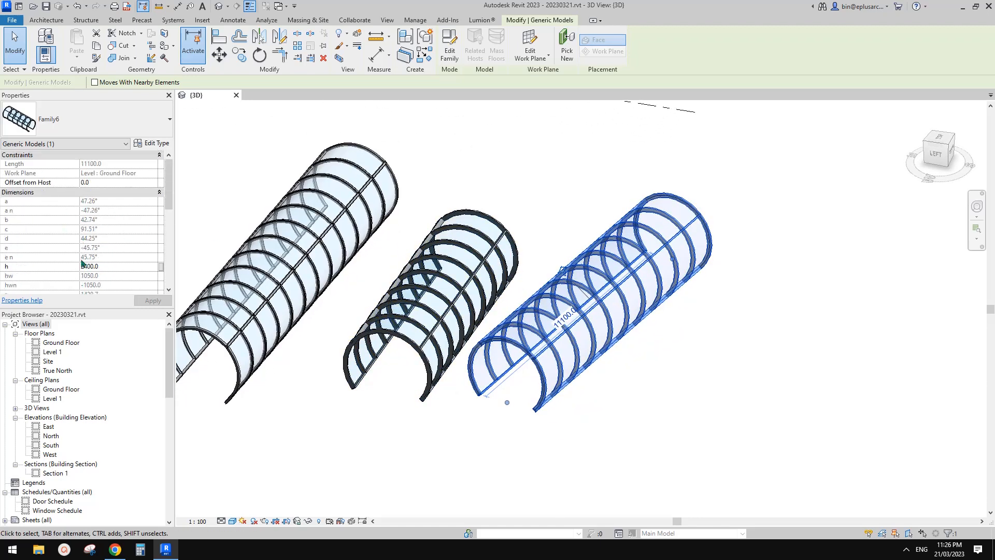
scroll(482, 286, "down", 1)
middle_click_drag(484, 286, 425, 334)
scroll(551, 315, "up", 2)
key("Escape")
scroll(550, 311, "down", 2)
middle_click_drag(601, 261, 538, 300)
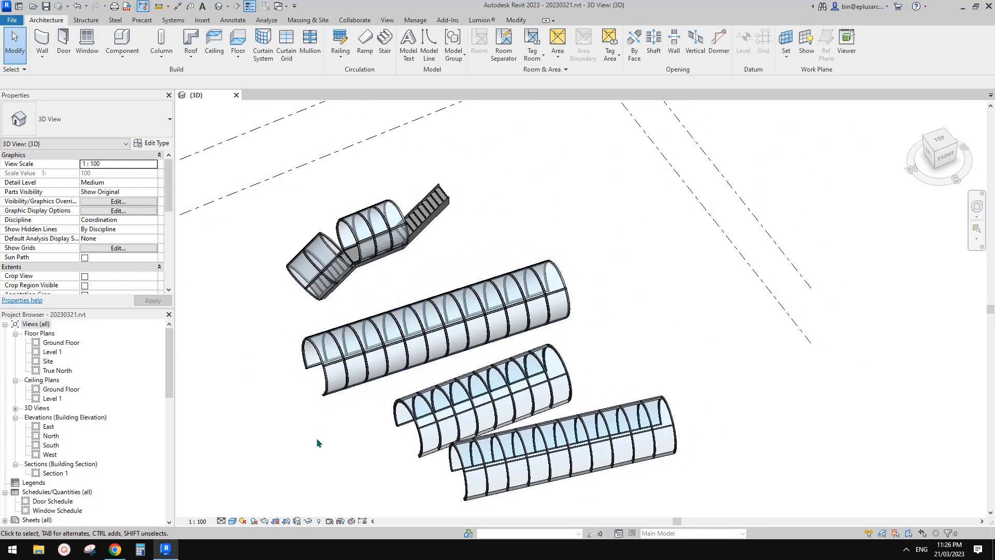
left_click(115, 550)
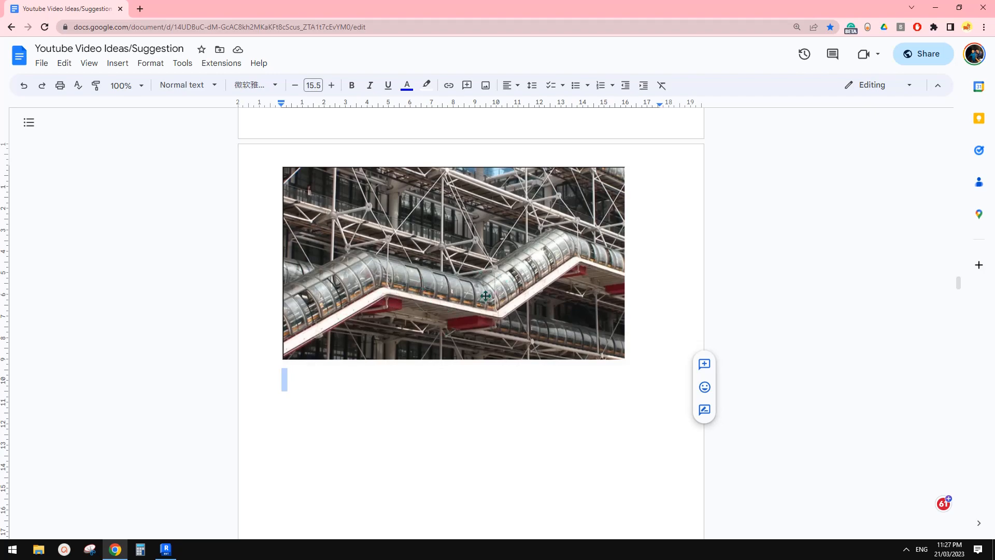
Step: Return to Revit and copy the assembled stair from its partly enclosed tube to the empty area beside it
left_click(170, 550)
scroll(527, 380, "down", 2)
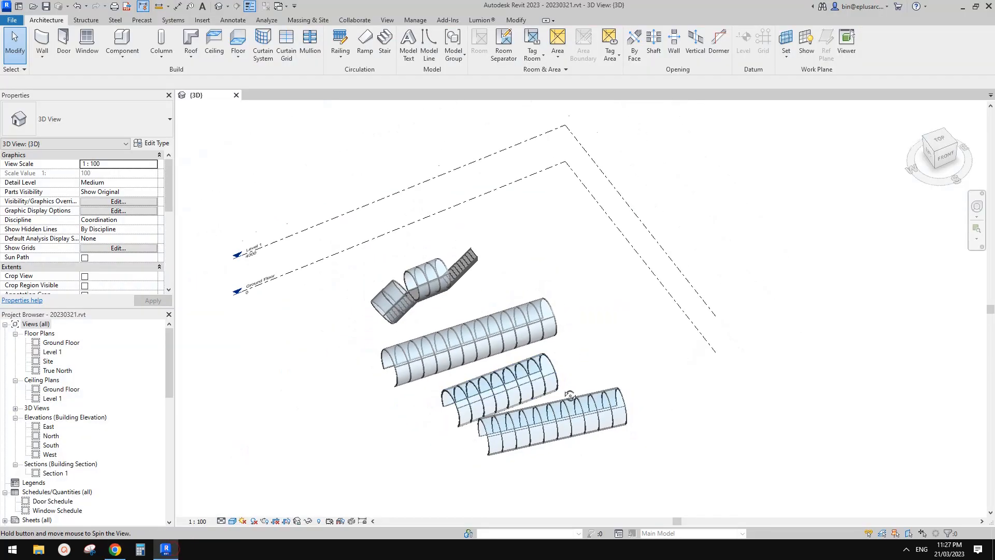
middle_click_drag(549, 383, 524, 346, "shift")
scroll(525, 346, "up", 2)
left_click(384, 272)
middle_click_drag(383, 272, 397, 317, "shift")
scroll(378, 287, "up", 3)
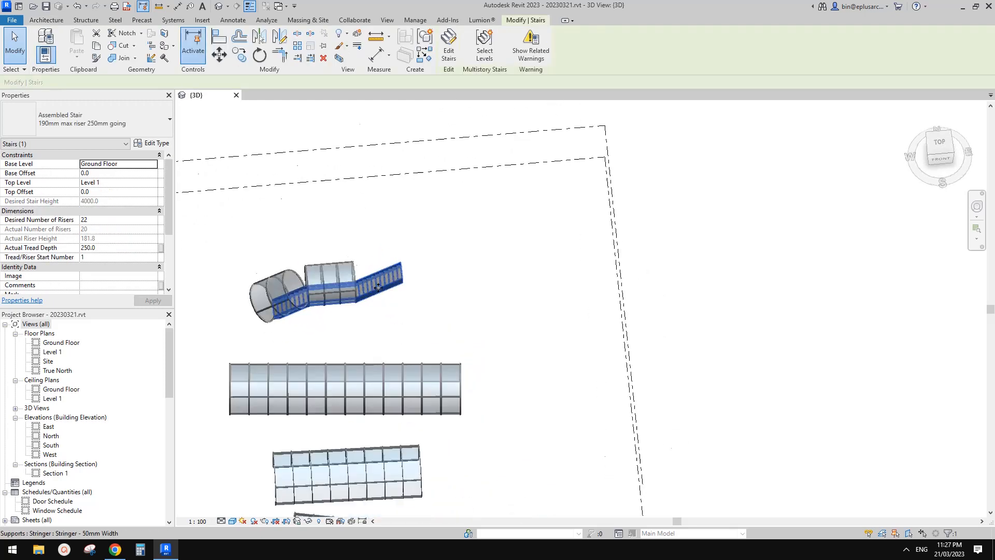
key("m")
key("v")
left_click(380, 290)
left_click(647, 308)
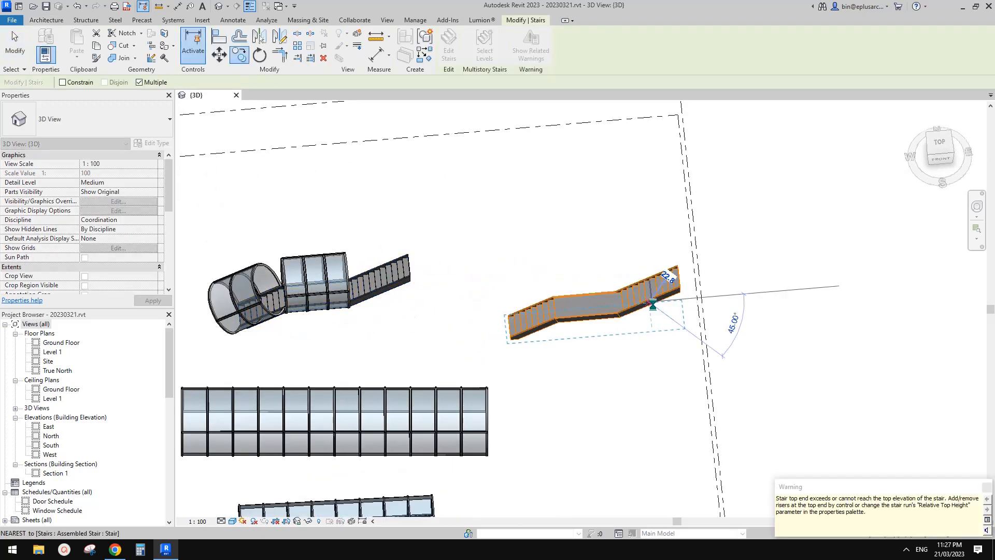
key("Escape")
key("Escape")
Step: Start an in-place model in the Generic Models category for the copied stair, accepting the suggested name
left_click(600, 314)
scroll(599, 315, "up", 2)
middle_click_drag(597, 339, 617, 257, "shift")
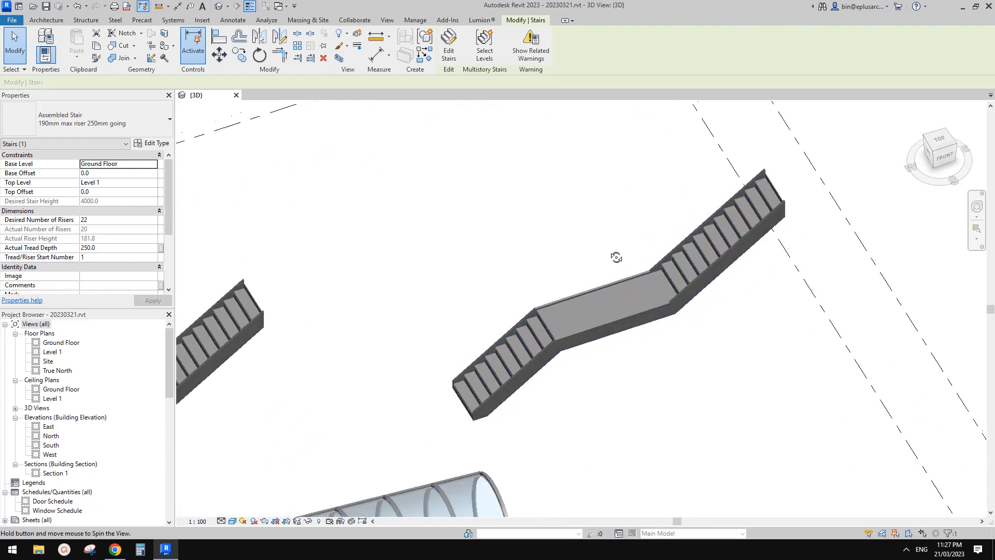
left_click(46, 20)
left_click(123, 61)
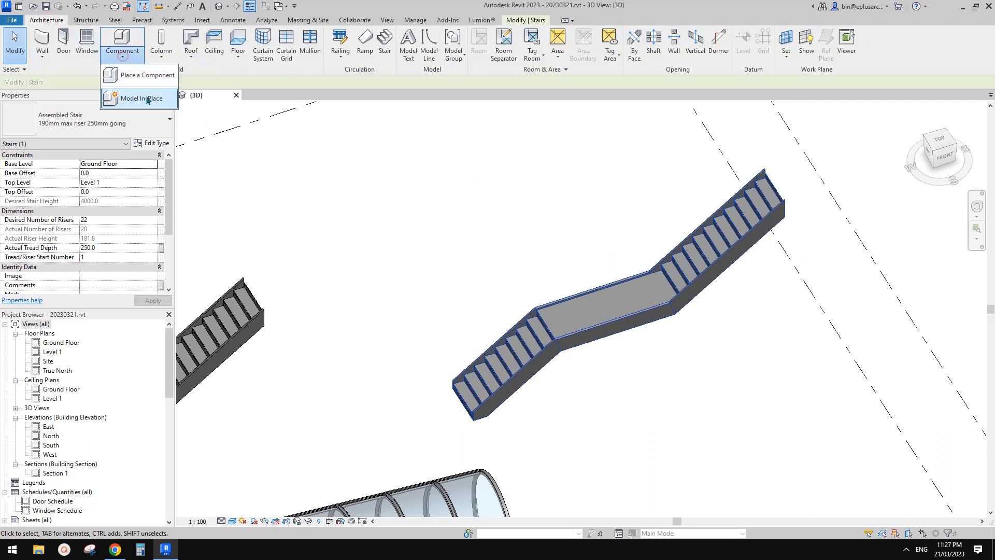
left_click(136, 98)
scroll(358, 236, "down", 3)
scroll(352, 228, "down", 1)
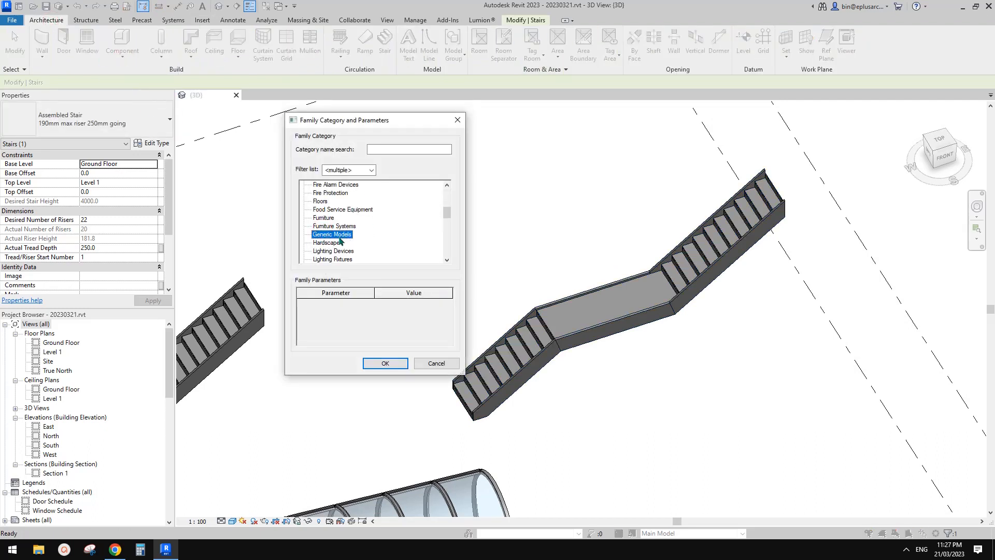
scroll(402, 199, "down", 1)
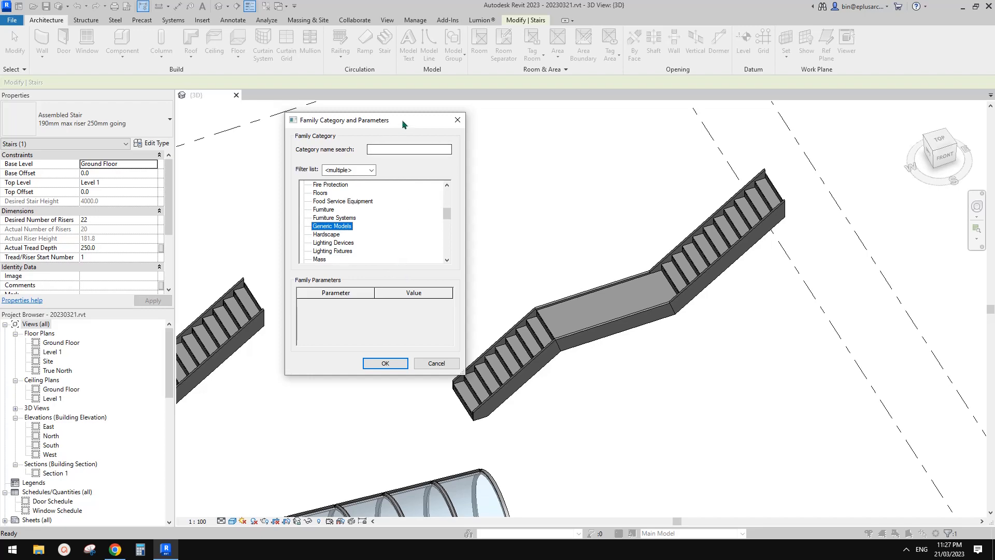
left_click_drag(402, 120, 405, 115)
left_click(118, 548)
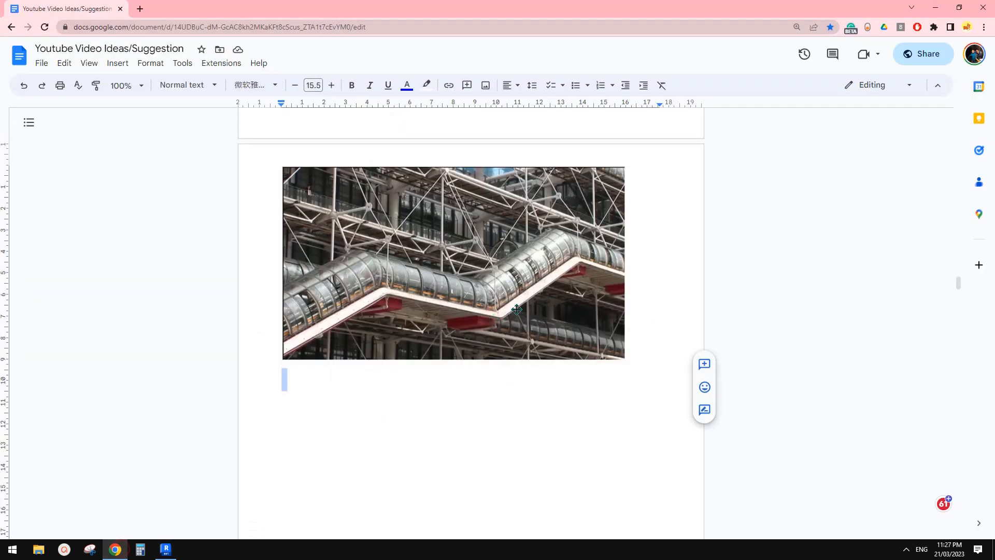
left_click(166, 548)
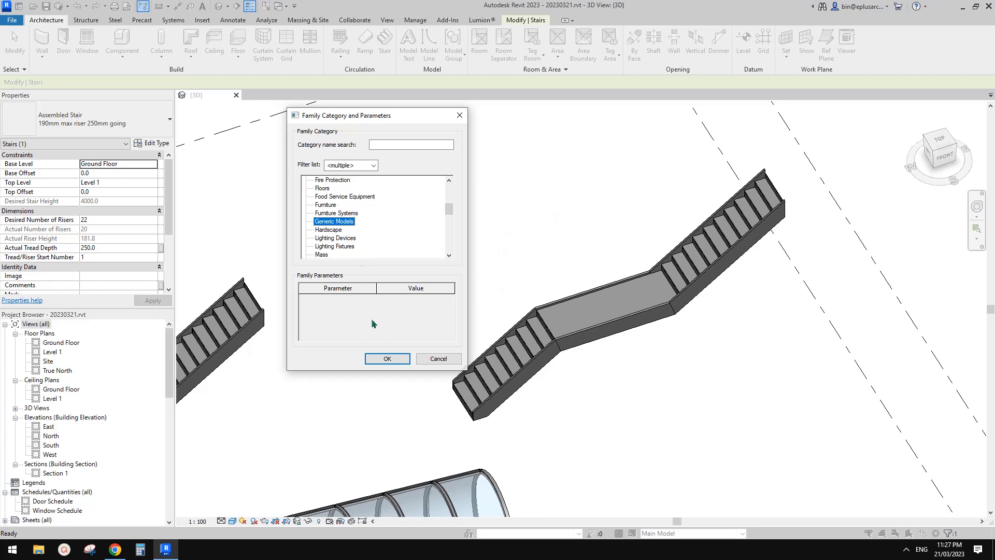
left_click(388, 358)
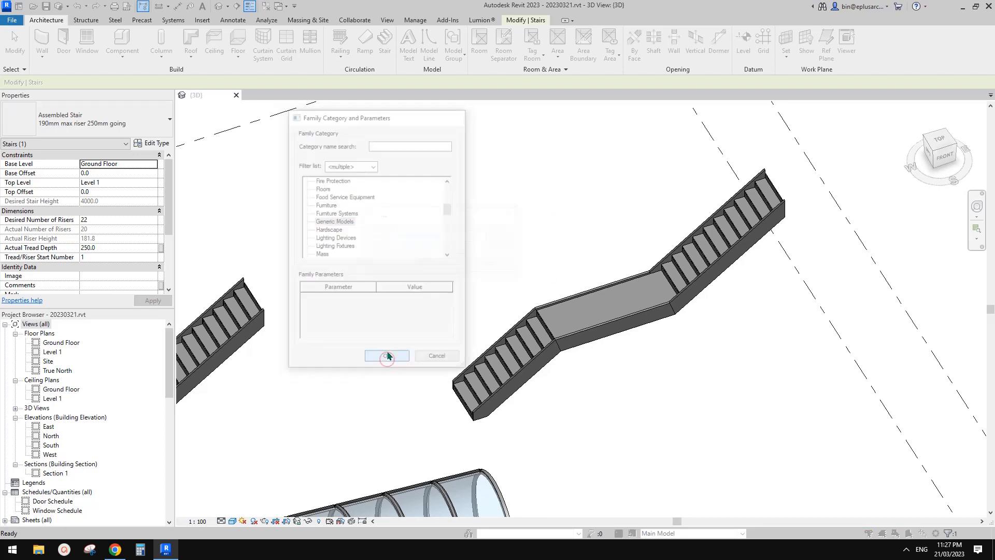
left_click(458, 265)
Step: Start a sweep and pick the upper stringer edges on one side of both flights and the landing as its path
scroll(518, 259, "up", 1)
middle_click_drag(577, 273, 562, 284, "shift")
middle_click_drag(563, 285, 451, 283)
left_click(157, 44)
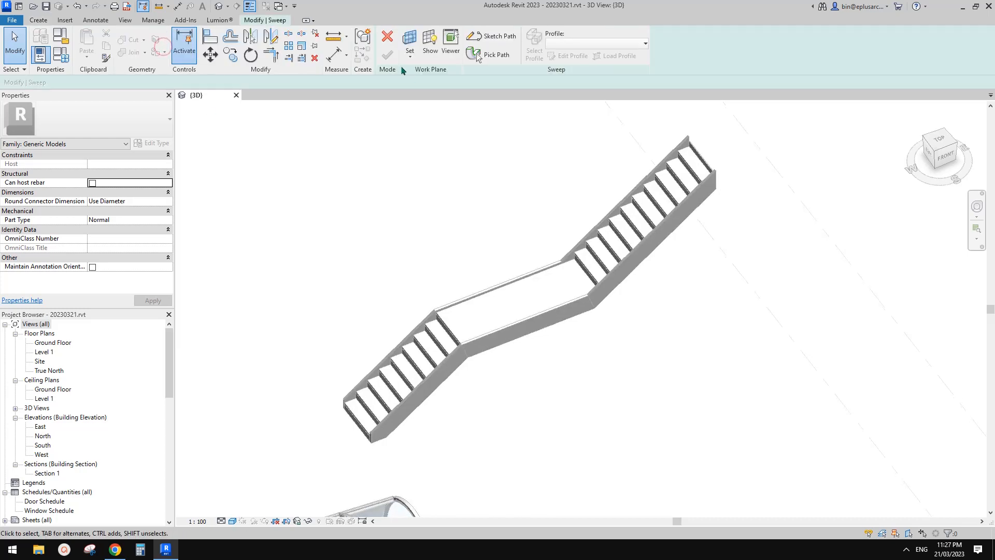
scroll(518, 336, "up", 5)
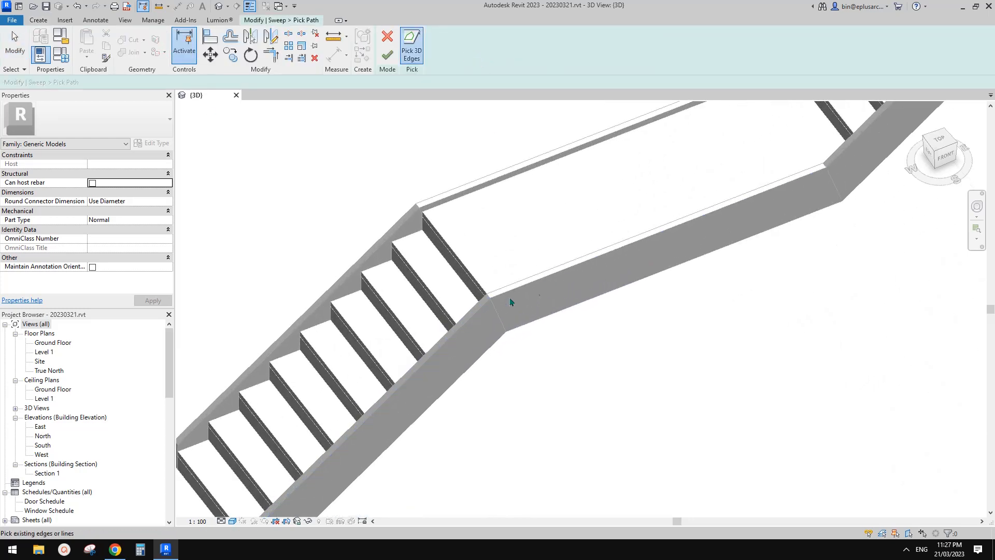
left_click(503, 293)
scroll(504, 292, "down", 1)
middle_click_drag(788, 168, 641, 252)
scroll(646, 246, "up", 1)
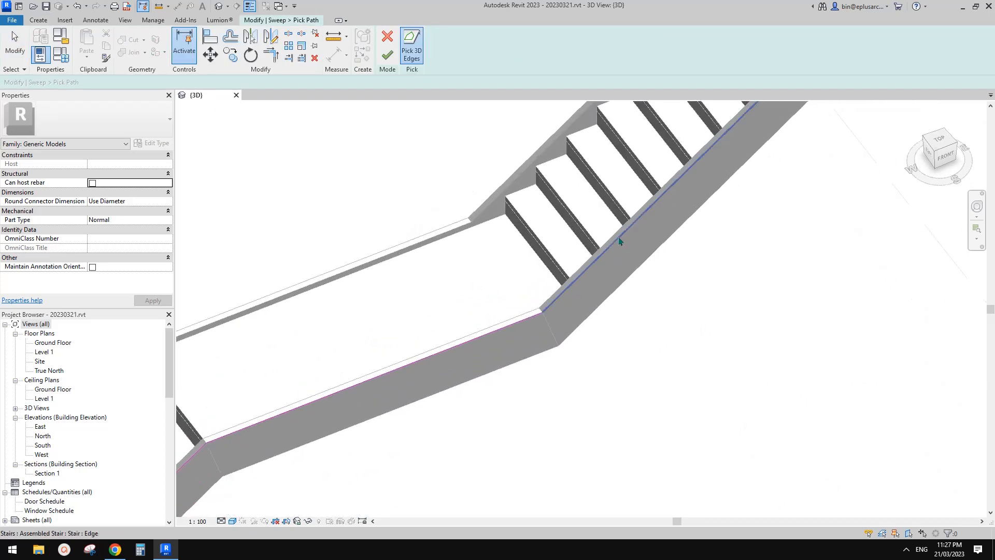
left_click(618, 238)
scroll(617, 238, "down", 2)
middle_click_drag(585, 308, 489, 374)
scroll(488, 375, "down", 1)
scroll(474, 350, "down", 1)
middle_click_drag(248, 511, 668, 298)
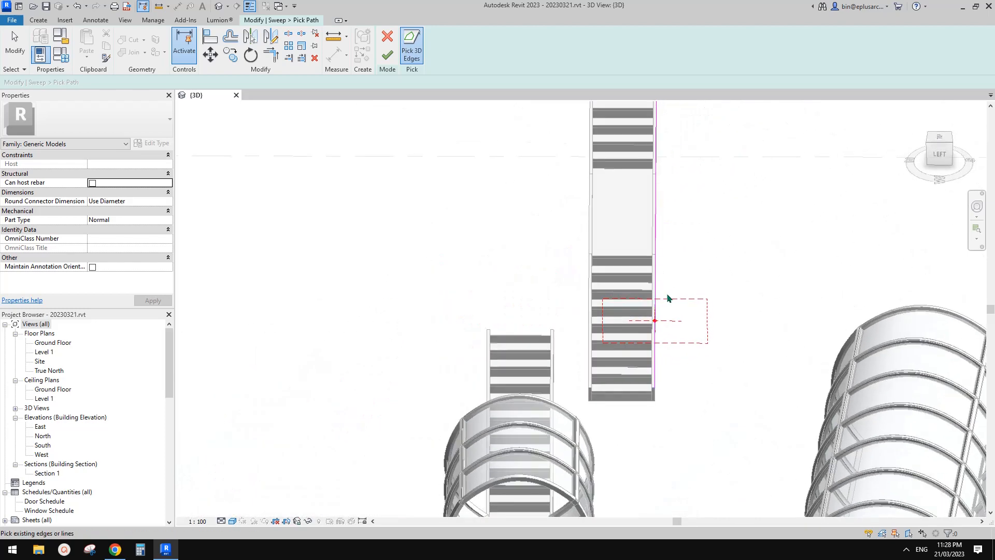
middle_click_drag(661, 332, 622, 332, "shift")
left_click(387, 55)
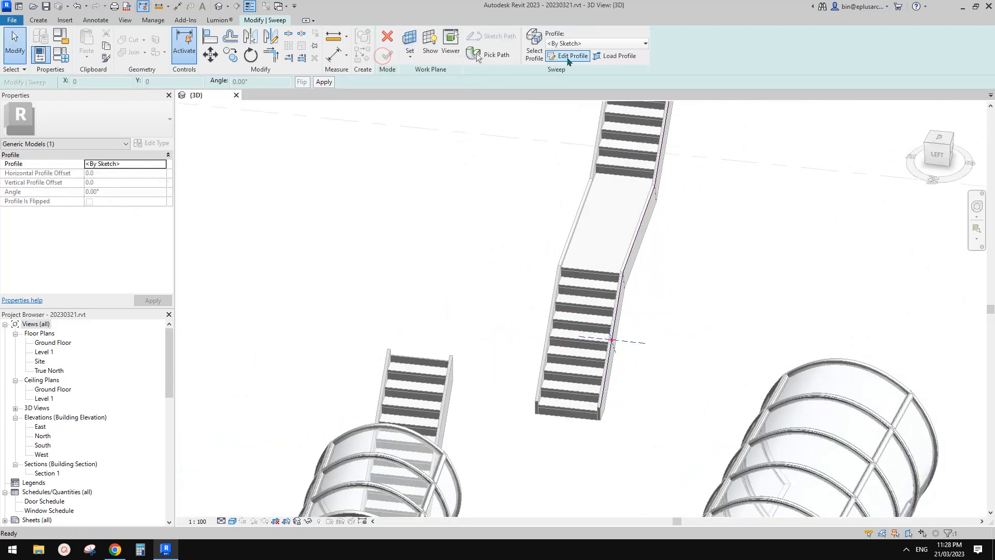
Step: Sketch a large arc as the sweep profile, spanning 1100 from the path point to the opposite stringer and bulging above the stair
left_click(572, 56)
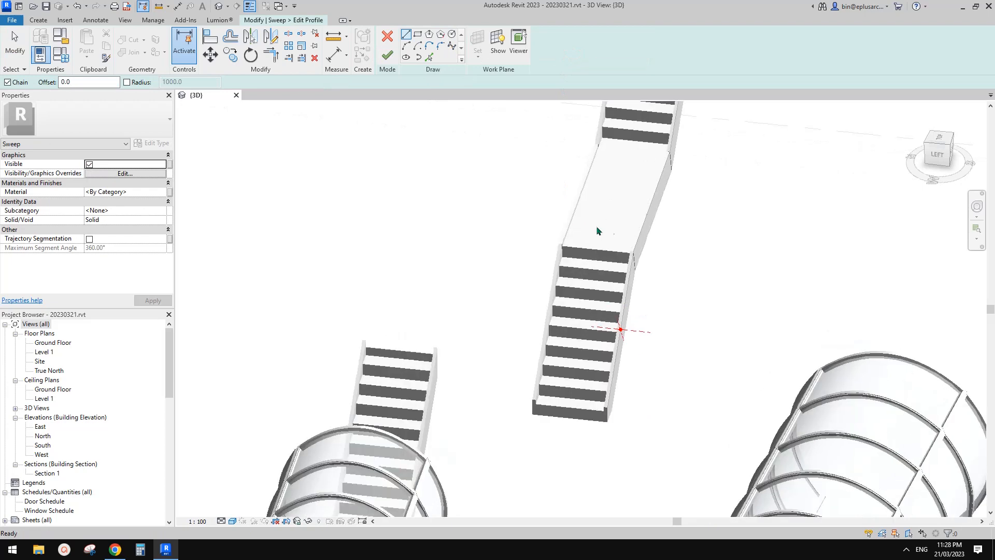
left_click(407, 47)
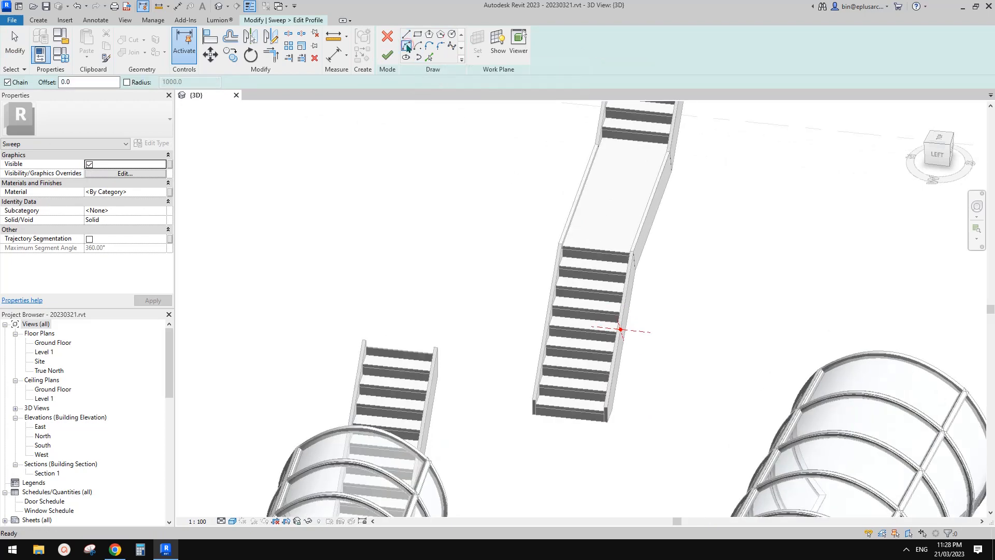
scroll(529, 313, "up", 2)
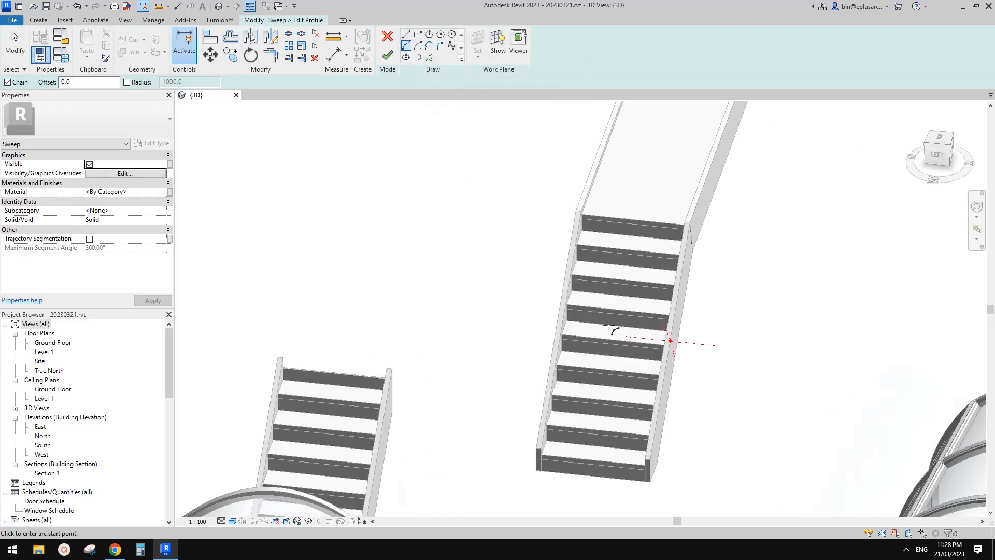
left_click(670, 341)
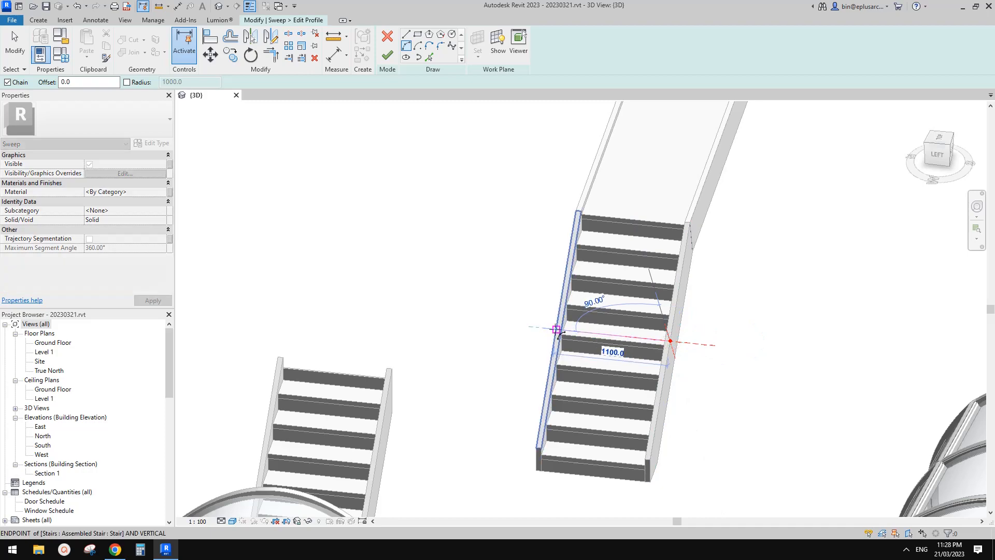
left_click(556, 330)
scroll(556, 331, "down", 2)
mouse_move(652, 175)
middle_mouse_down("shift")
mouse_move(633, 220)
mouse_move(611, 228)
middle_mouse_up("shift")
left_click(635, 218)
Step: Close the arc profile with a straight line across the stair and finish the sweep
left_click(406, 33)
scroll(573, 313, "up", 3)
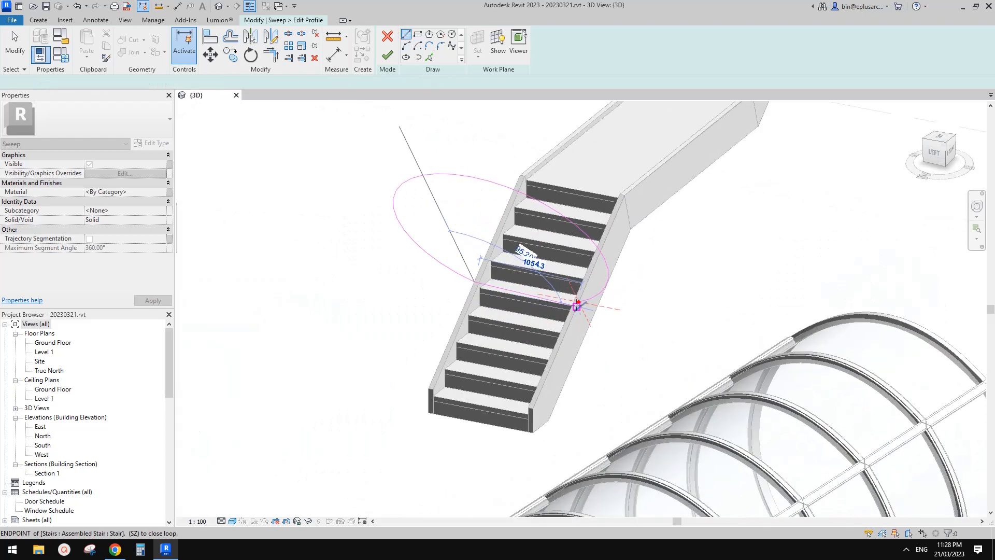
left_click(578, 302)
key("Escape")
key("Escape")
scroll(552, 243, "down", 4)
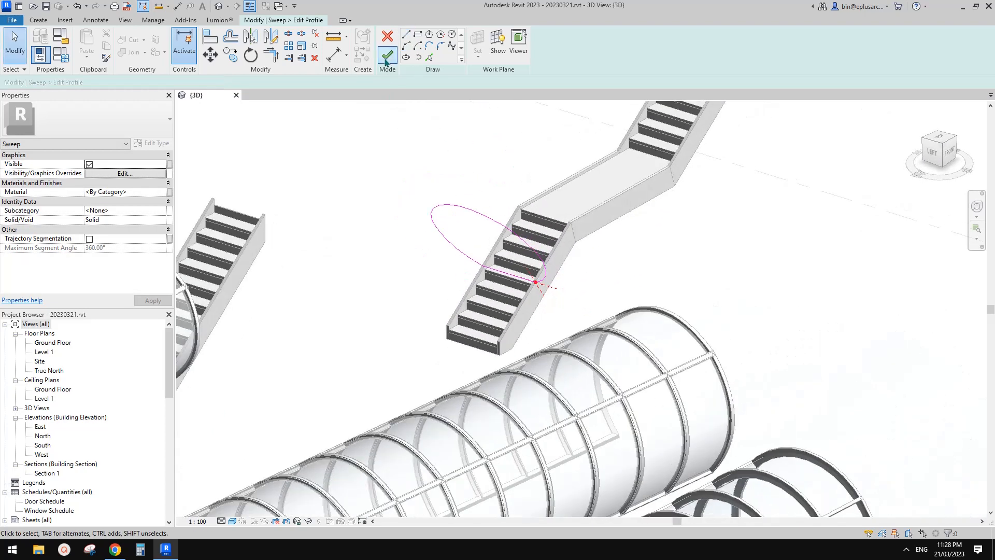
left_click(388, 55)
scroll(541, 228, "up", 3)
scroll(541, 228, "down", 2)
middle_click_drag(541, 231, 522, 297, "shift")
Step: Compare the swept tube with the reference photo in Google Docs, and finish the in-place model in Revit
left_click(115, 549)
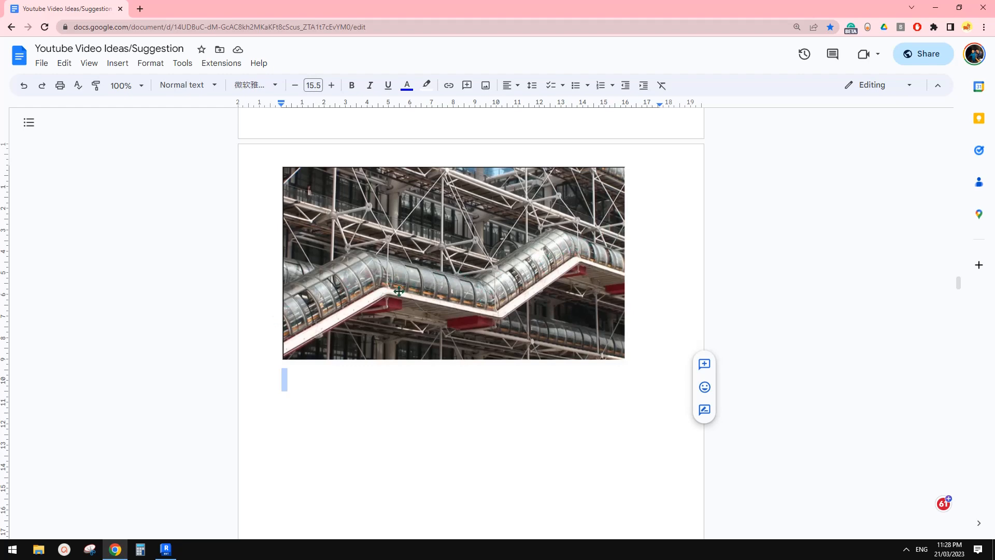
left_click(171, 550)
scroll(550, 249, "up", 3)
key("Escape")
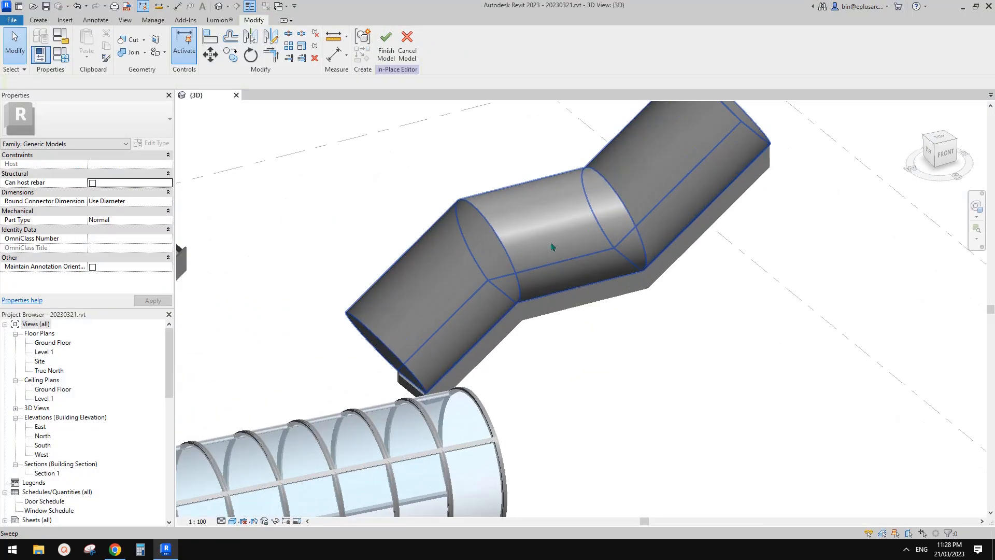
left_click(552, 247)
middle_click_drag(557, 332, 463, 125, "shift")
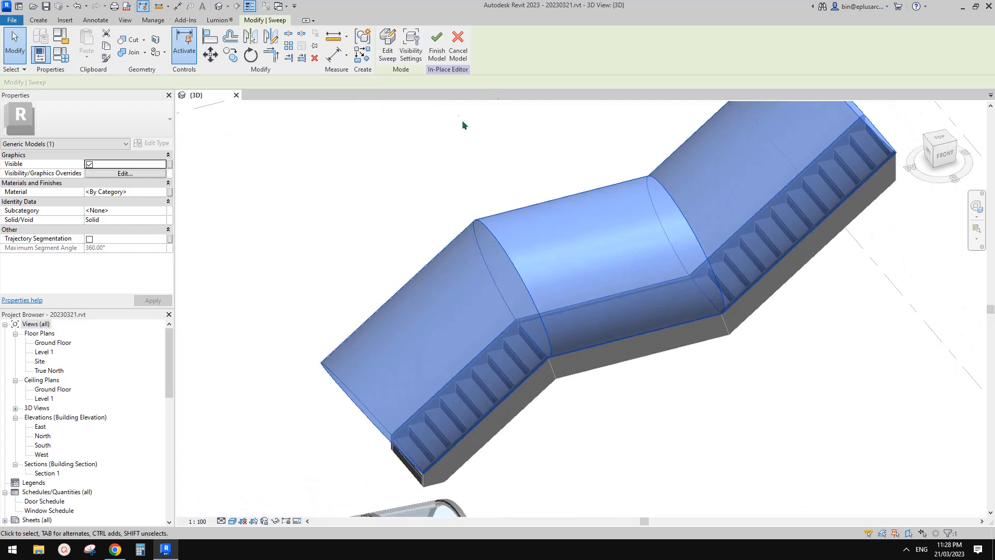
left_click(437, 51)
scroll(579, 267, "down", 2)
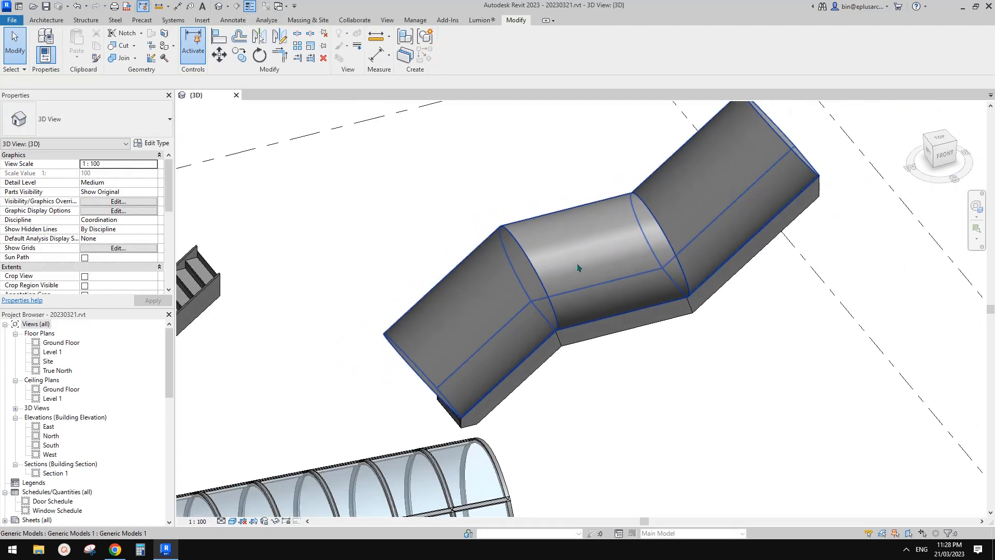
Step: Create walls by face of type Generic 100mm Wall on the curved faces of all three tube segments
left_click(579, 267)
middle_click_drag(616, 259, 596, 275, "shift")
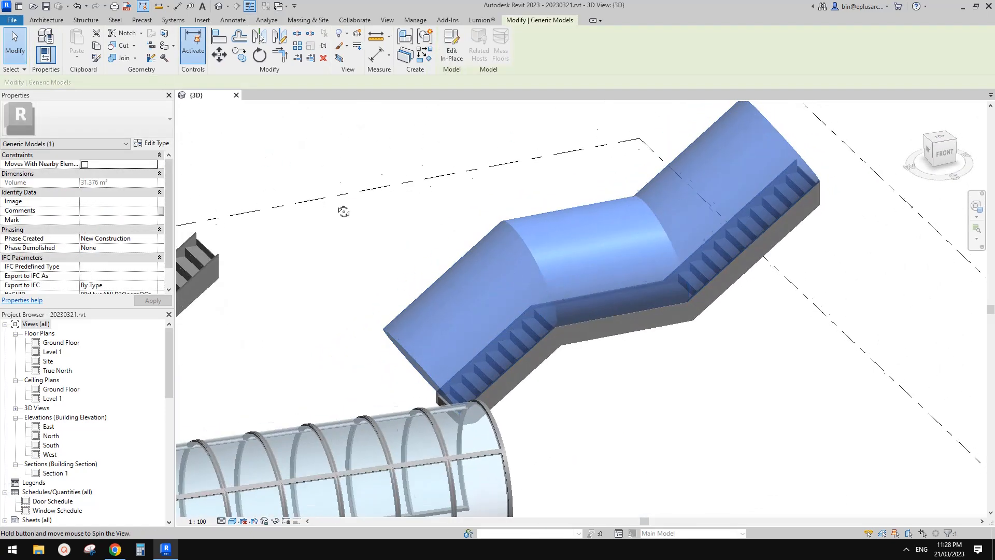
middle_click_drag(343, 212, 340, 217, "shift")
left_click(36, 22)
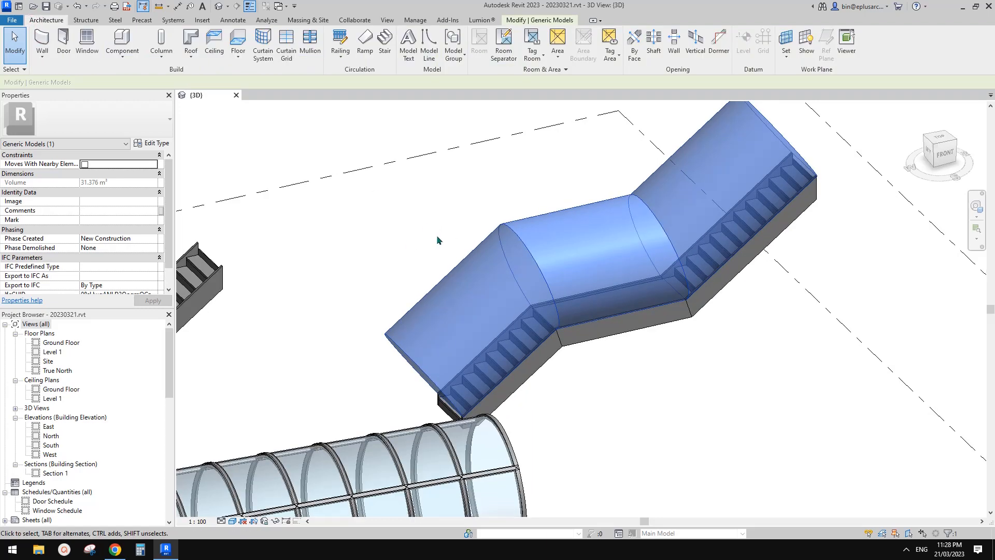
middle_click_drag(436, 232, 420, 222, "shift")
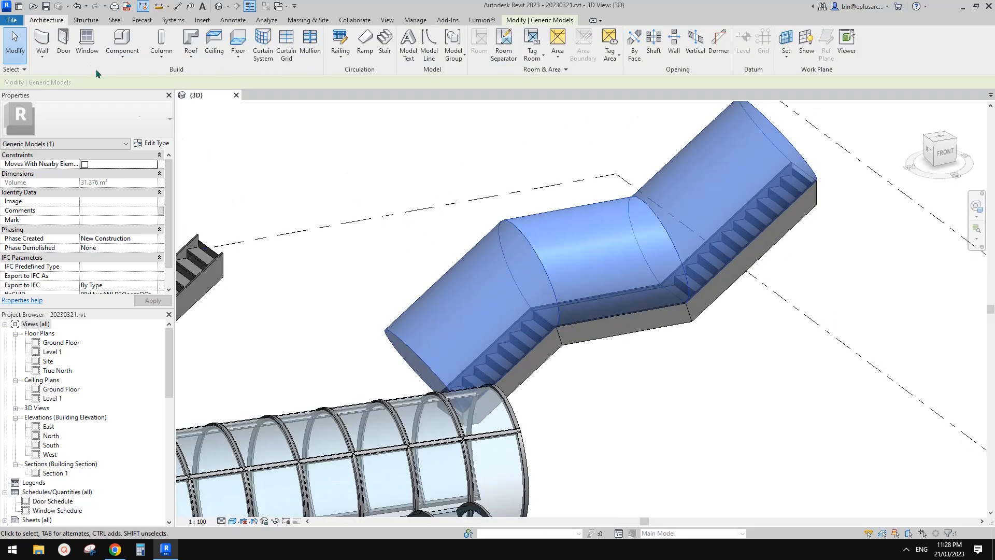
left_click(42, 54)
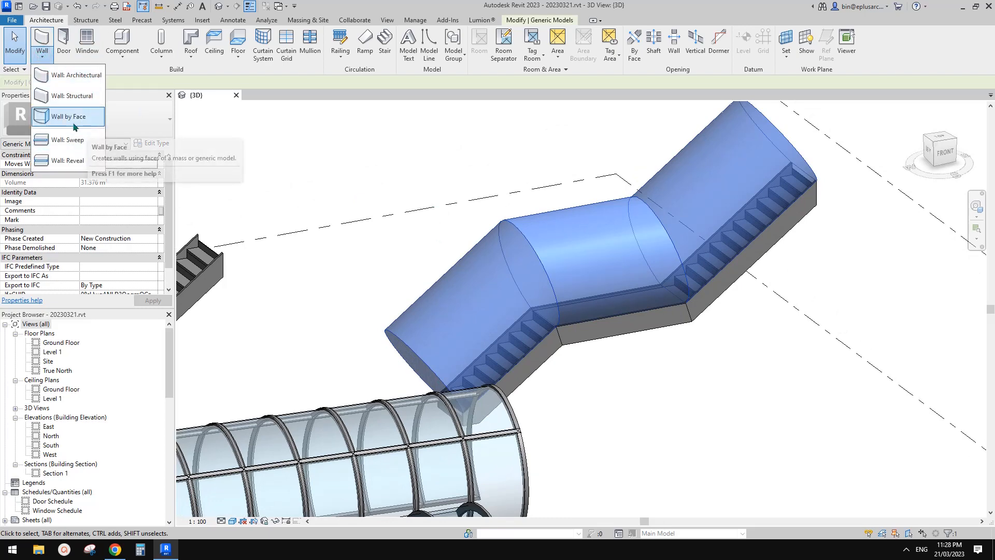
left_click(71, 118)
left_click(114, 124)
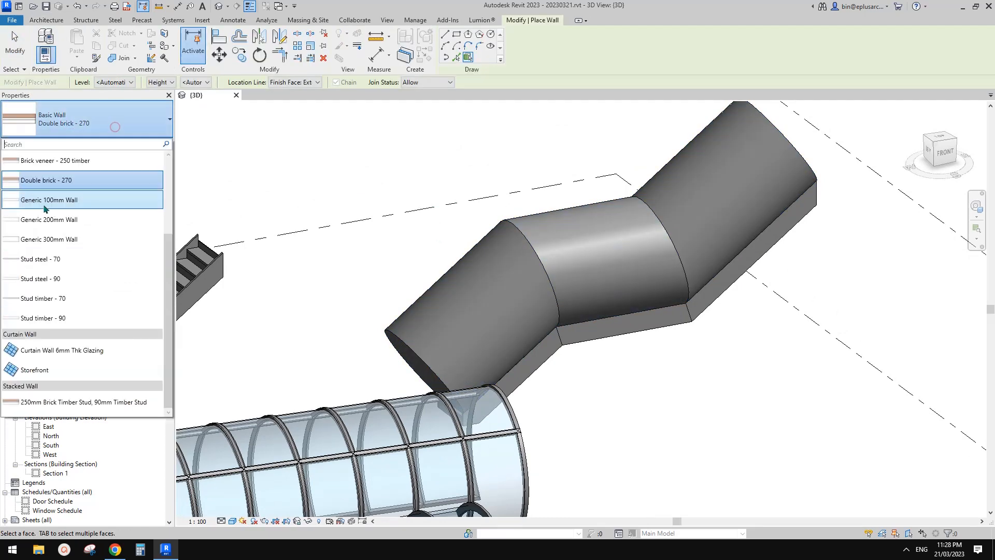
left_click(47, 212)
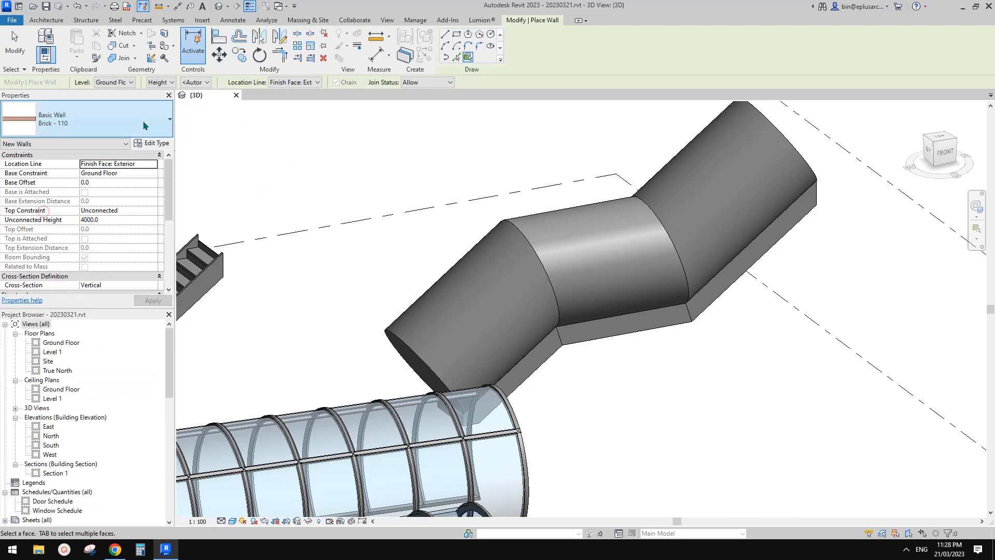
left_click(101, 133)
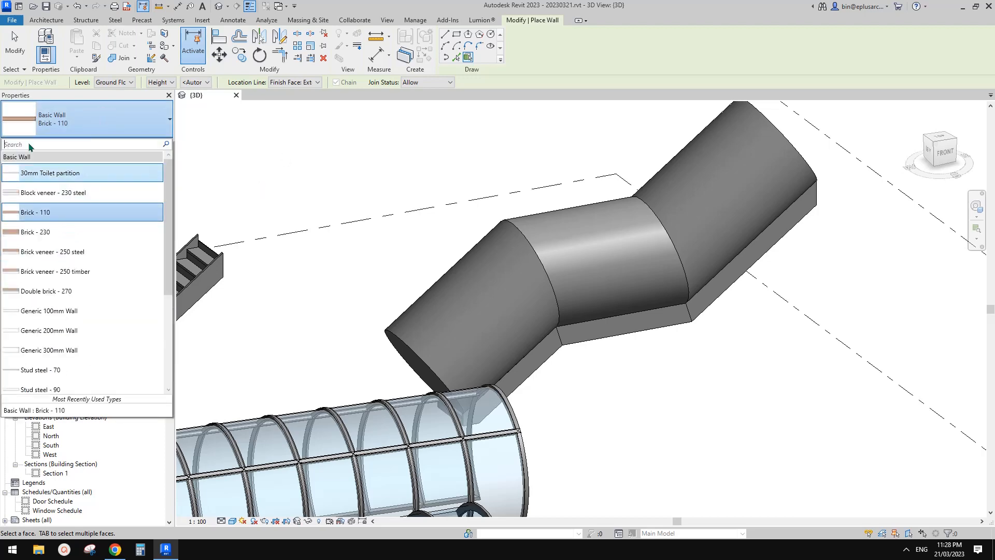
left_click(55, 313)
left_click(487, 355)
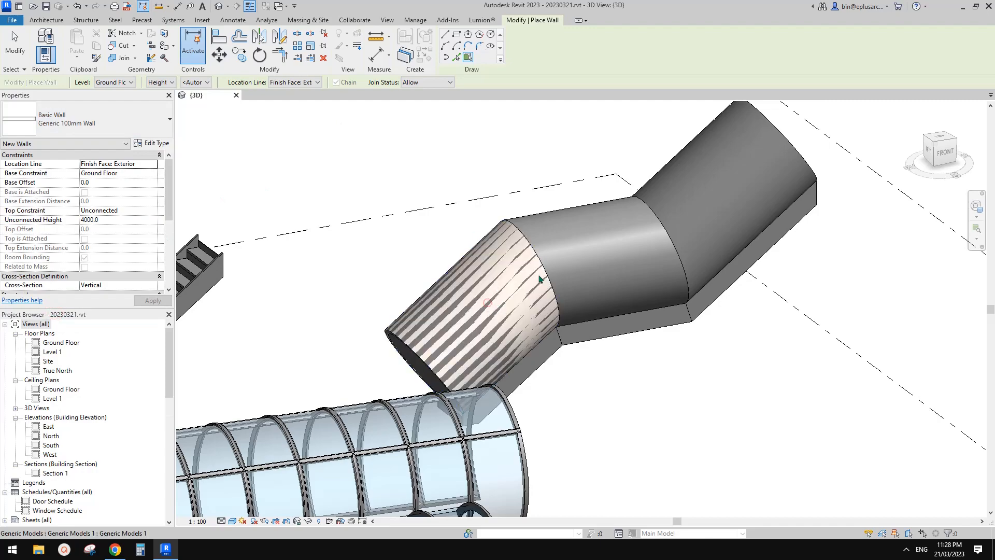
middle_click_drag(490, 342, 545, 282, "shift")
left_click(606, 280)
left_click(718, 180)
key("Escape")
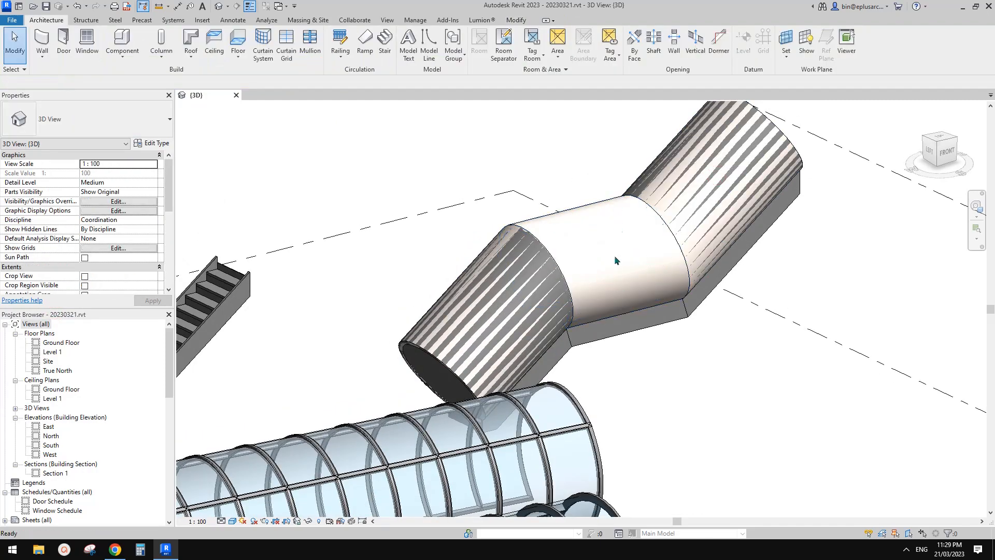
Step: Flip the orientation of the wall on the lower tube segment
middle_click_drag(616, 255, 486, 350, "shift")
left_click(489, 328)
key("space")
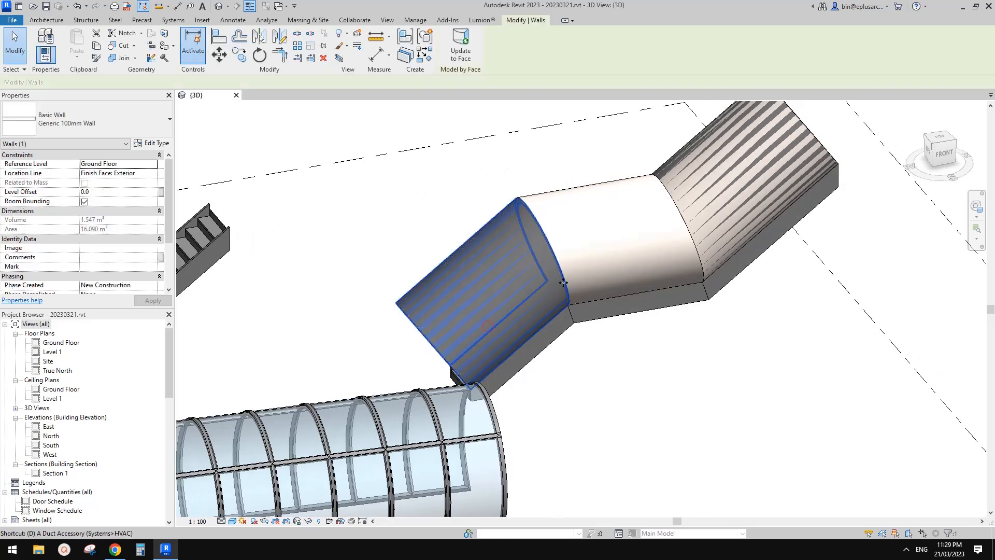
Step: Flip the orientation of the walls on the middle and upper tube segments
left_click(599, 259)
key("space")
left_click(716, 207)
key("space")
left_click(343, 169)
middle_click_drag(343, 169, 355, 180)
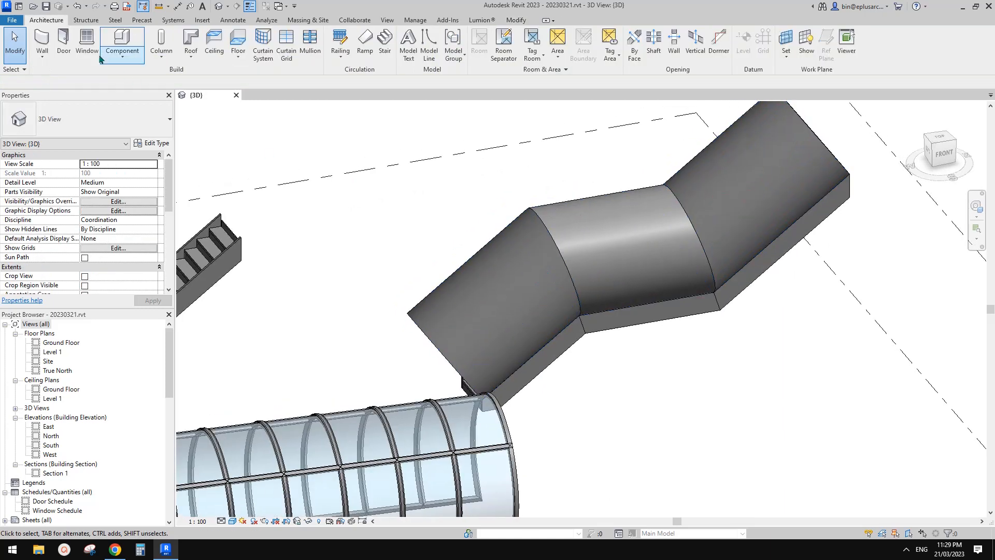
Step: Try to create a Storefront curtain wall by face on the lower tube segment
left_click(42, 54)
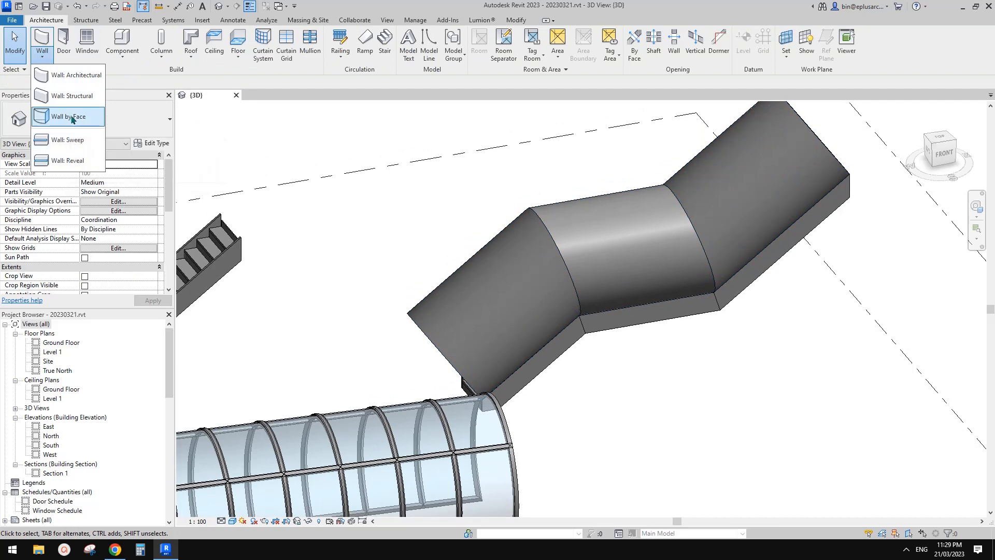
left_click(73, 76)
left_click(109, 122)
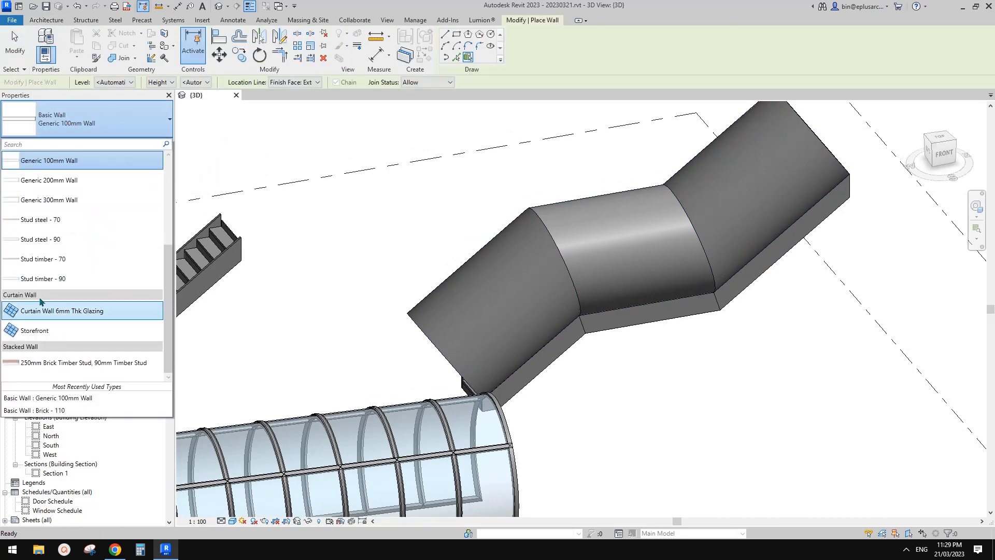
left_click(31, 330)
left_click(530, 315)
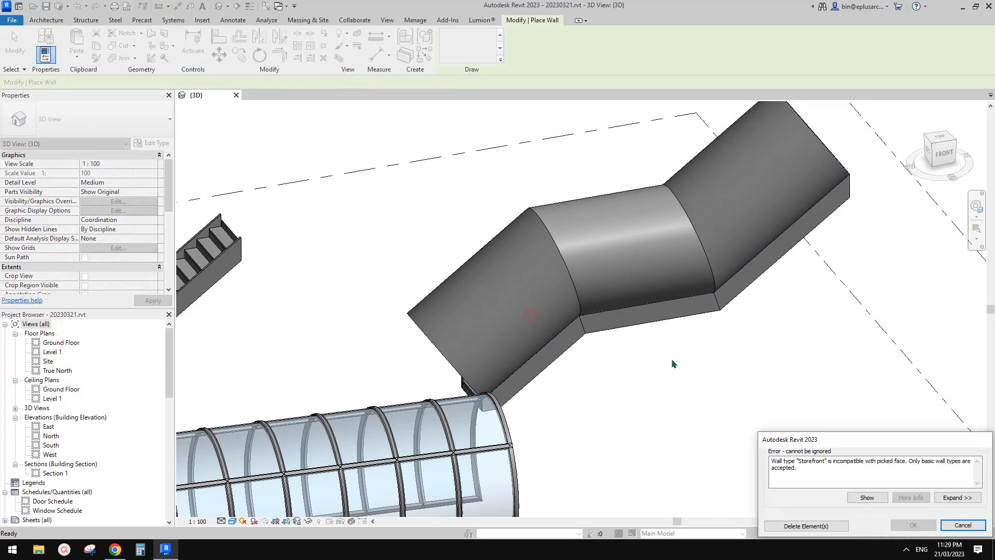
left_click_drag(838, 436, 450, 169)
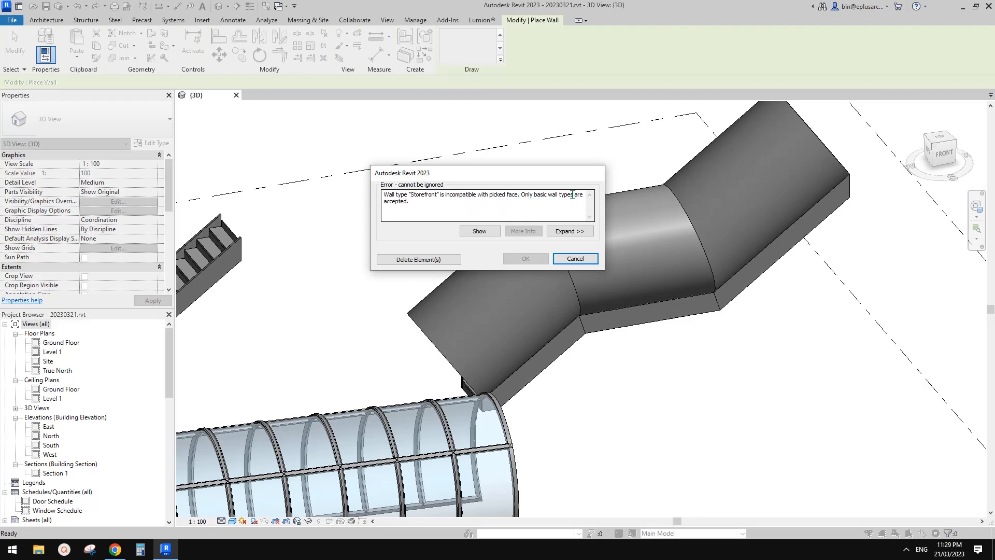
left_click(589, 262)
Step: Create a 1500 x 3000mm curtain system by face on the curved face of the lower tube segment
scroll(625, 270, "down", 1)
middle_click_drag(625, 270, 632, 280, "shift")
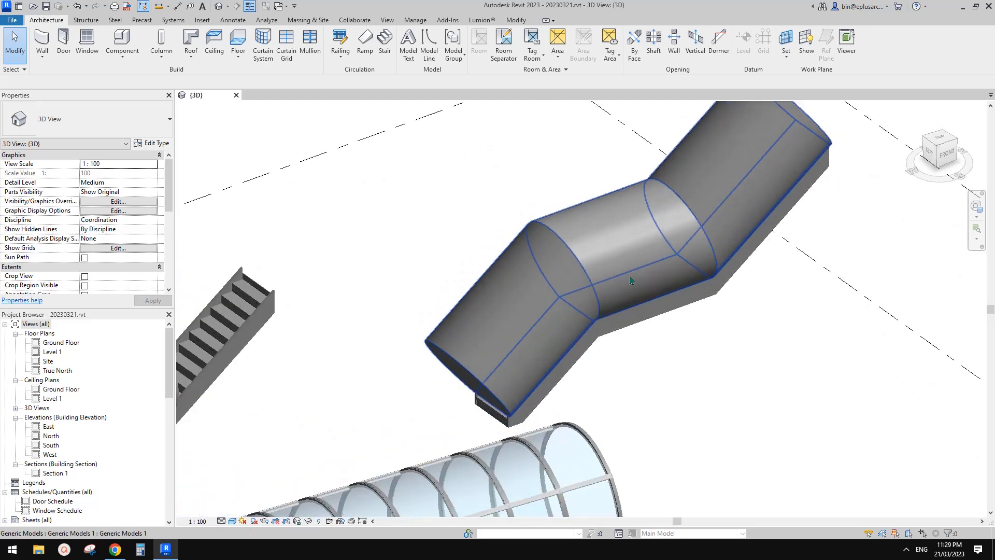
scroll(631, 280, "up", 2)
scroll(451, 233, "up", 2)
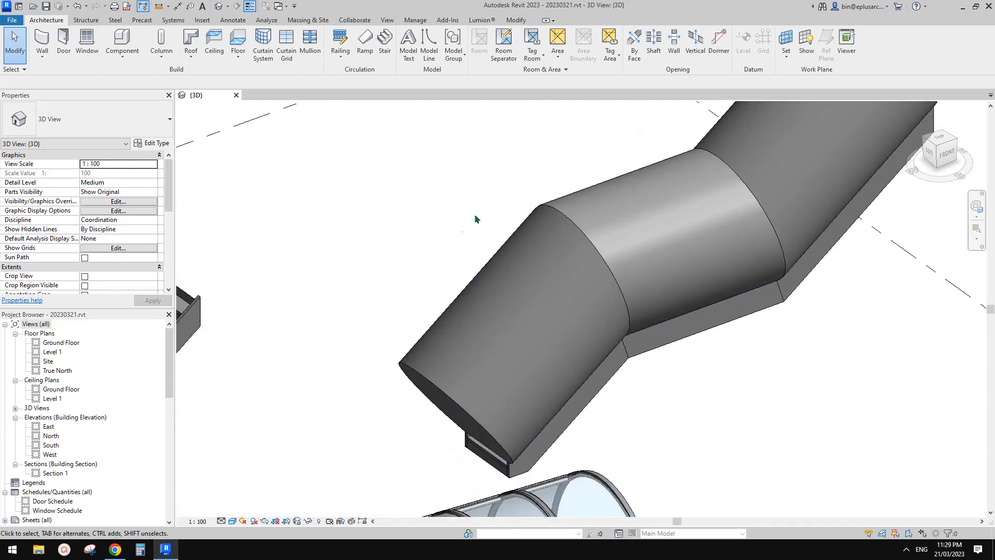
middle_click_drag(476, 218, 431, 165, "shift")
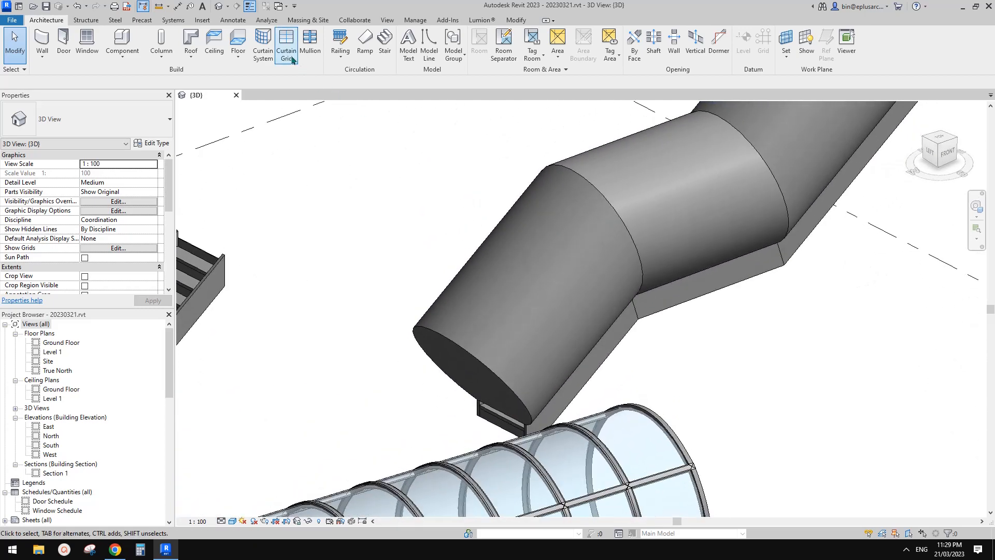
left_click(263, 44)
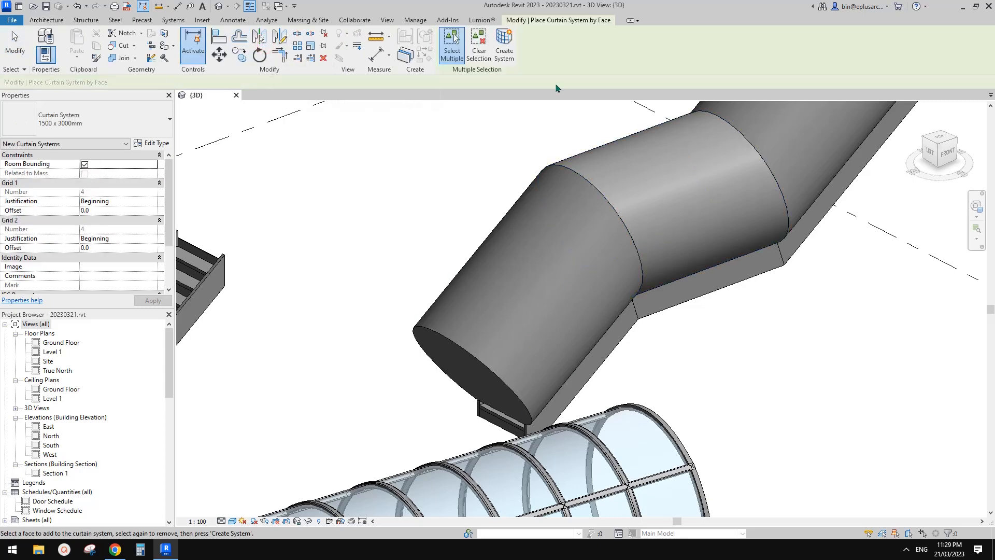
left_click(541, 309)
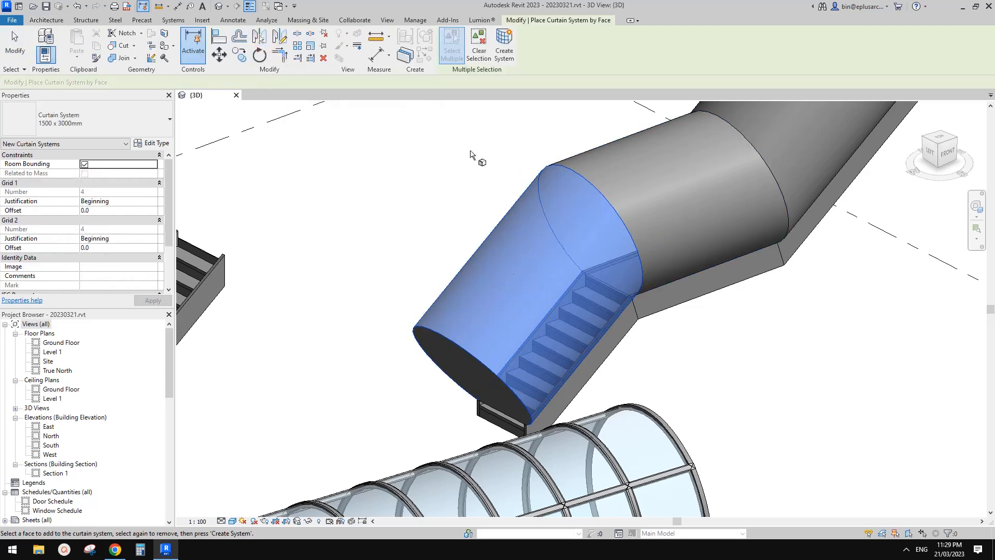
left_click(503, 48)
scroll(595, 244, "down", 4)
key("Escape")
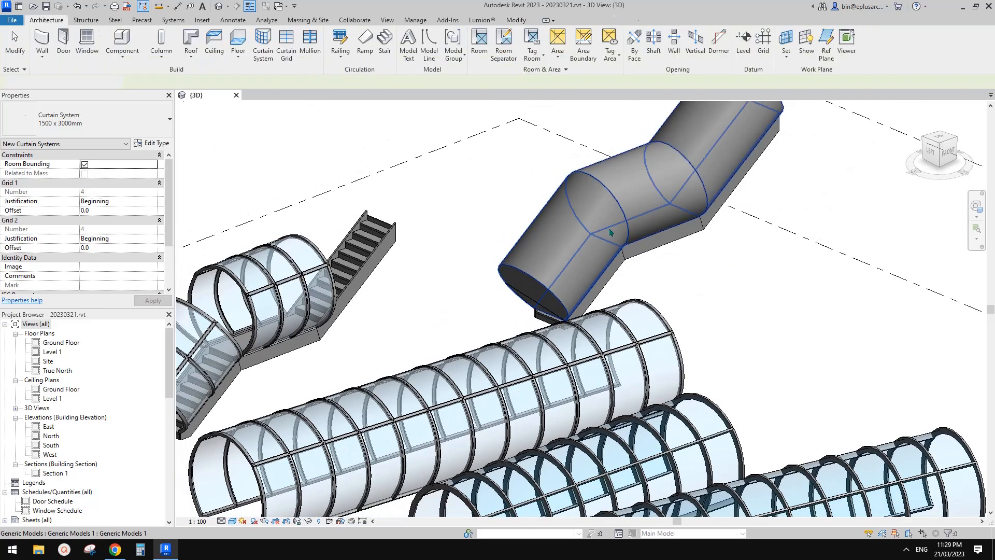
Step: Temporarily hide the in-place tube model in the 3D view
left_click(595, 244)
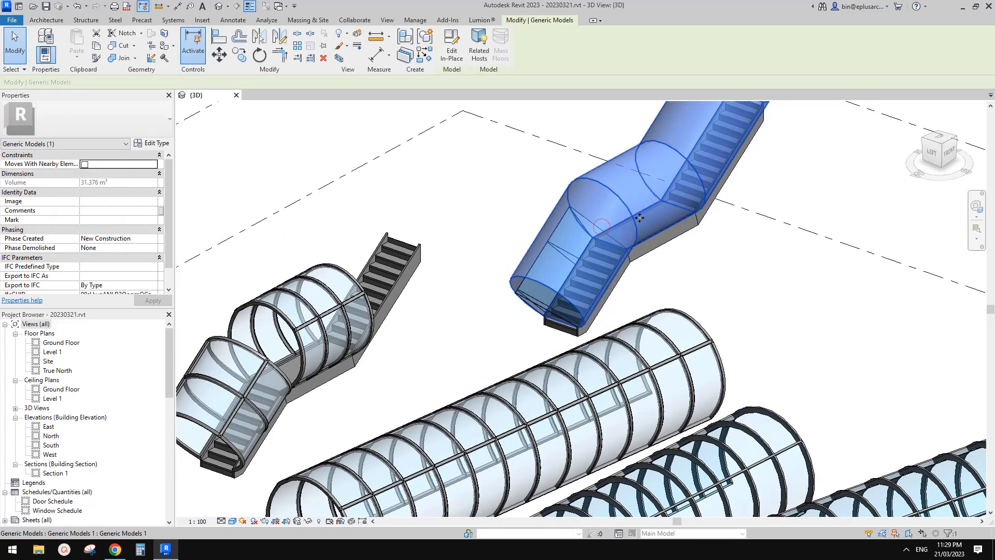
key("h")
key("h")
Step: Set the Grid 1 layout of the curtain system's type to Fixed Number
scroll(631, 211, "up", 1)
middle_click_drag(551, 312, 579, 271, "shift")
scroll(587, 295, "up", 1)
left_click(560, 286)
scroll(566, 311, "up", 2)
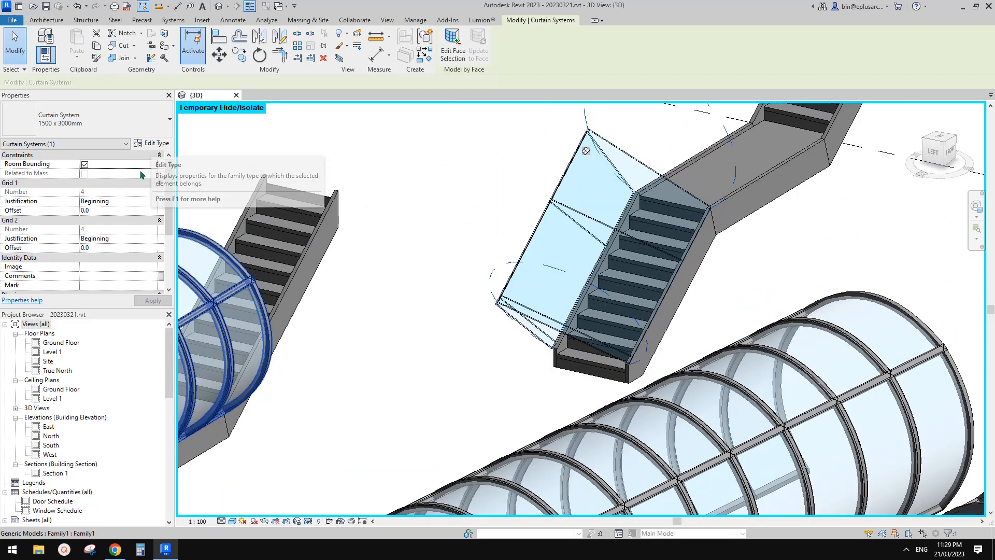
left_click(149, 145)
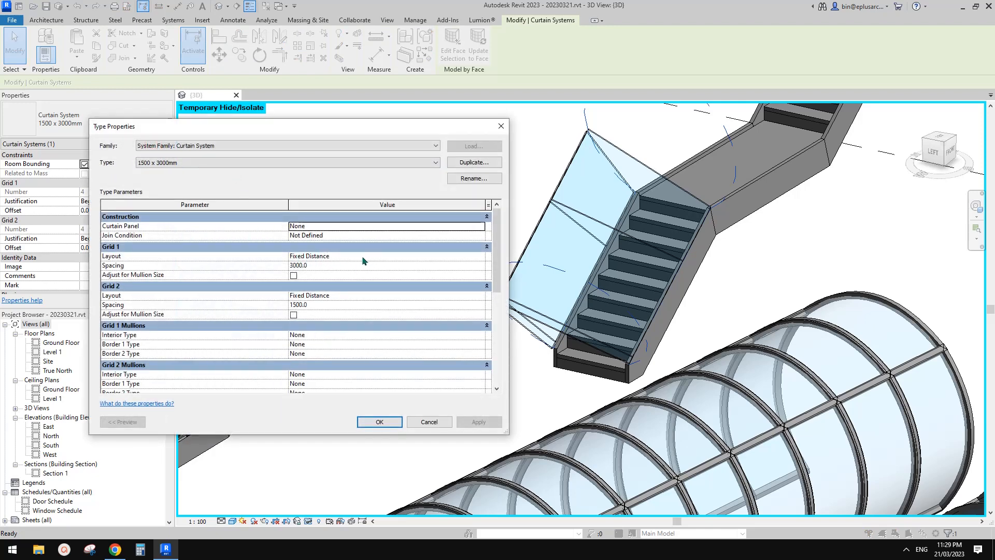
left_click(480, 257)
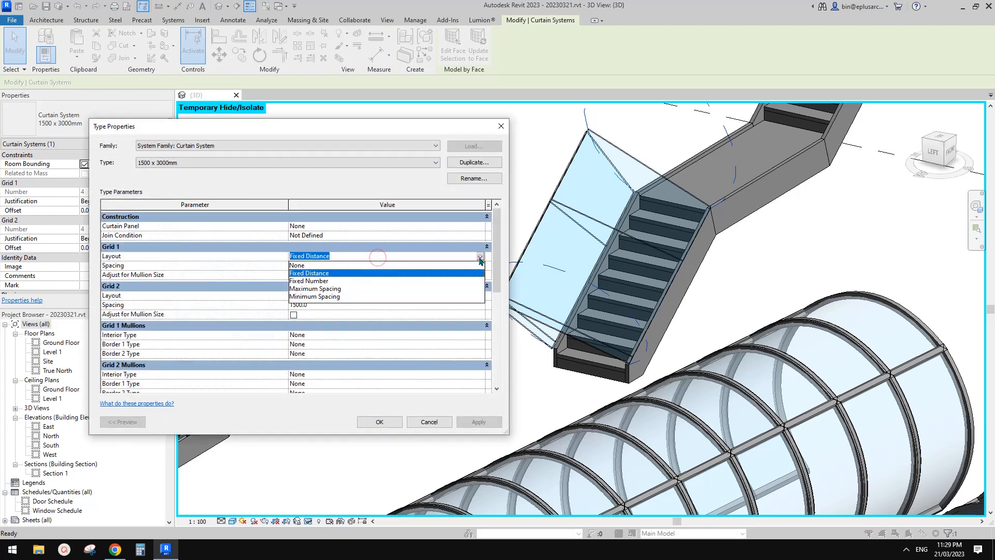
left_click(312, 281)
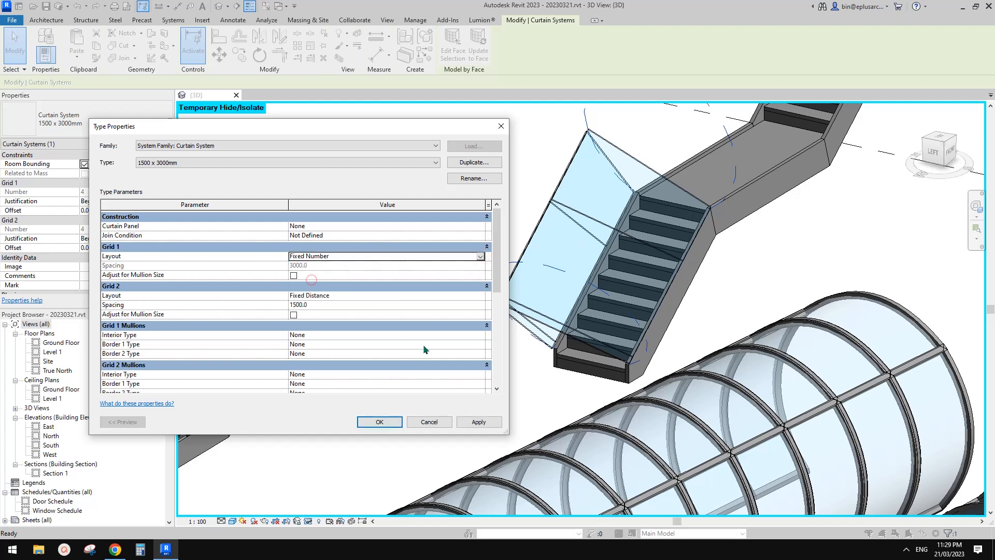
left_click(480, 422)
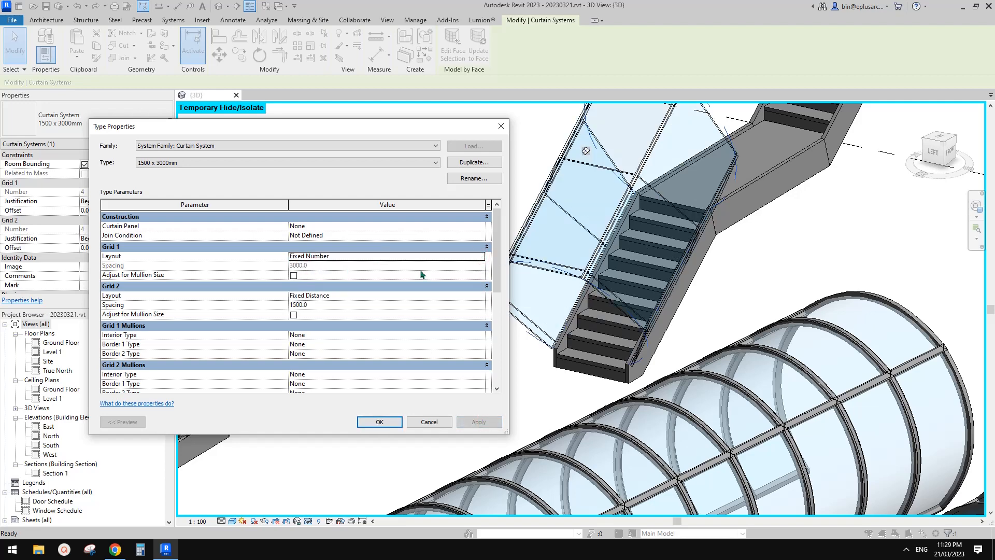
left_click(375, 424)
Step: Set the Grid 1 number of the curtain system on the lower stair flight to 5
mouse_move(596, 316)
middle_mouse_down("shift")
mouse_move(669, 274)
mouse_move(617, 244)
mouse_move(646, 218)
mouse_move(587, 312)
middle_mouse_up("shift")
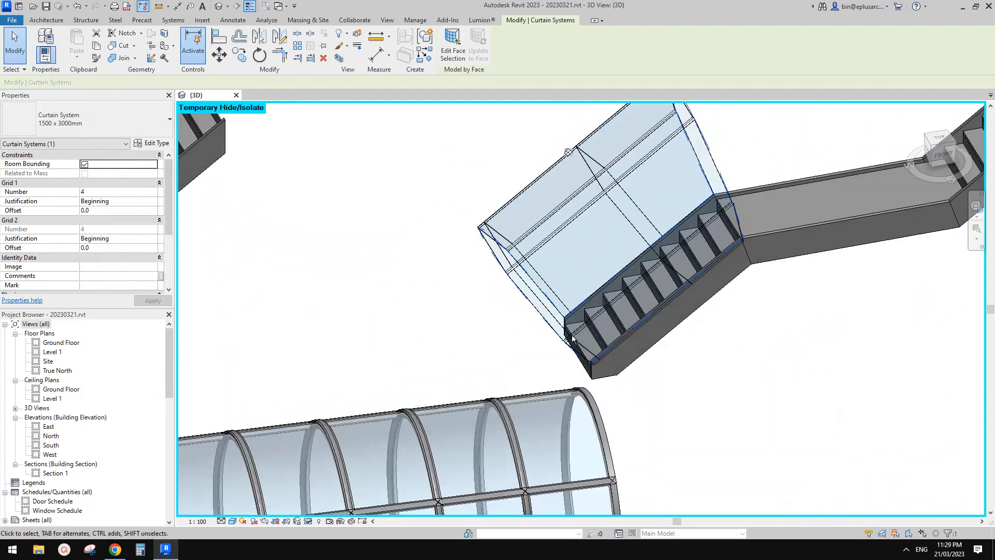
middle_click_drag(562, 265, 594, 294, "shift")
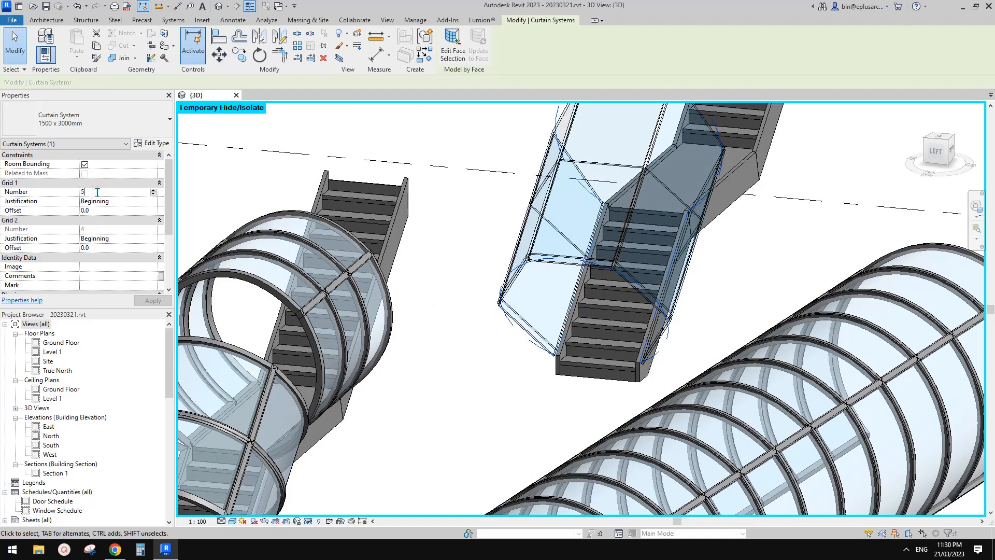
key("Return")
middle_click_drag(596, 147, 626, 279, "shift")
middle_click_drag(569, 240, 523, 277, "shift")
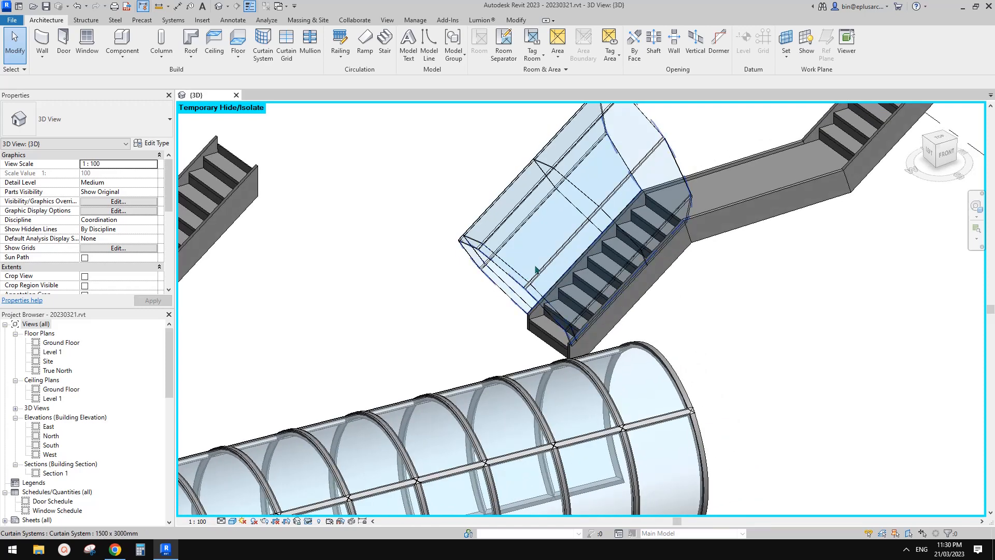
middle_click_drag(529, 243, 544, 266, "shift")
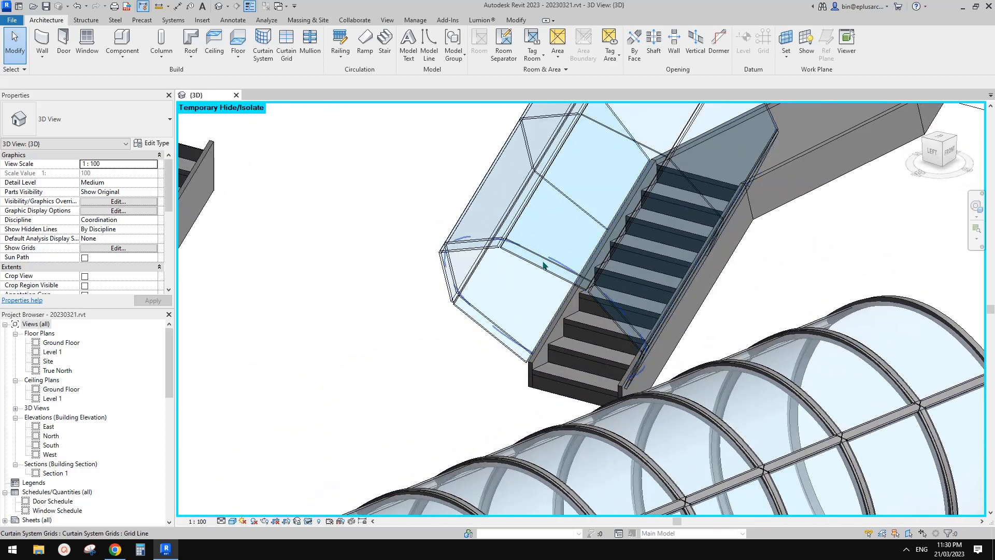
Step: Place a 50 x 150mm rectangular mullion on the cross grid line near the lower end of the curtain system
left_click(310, 46)
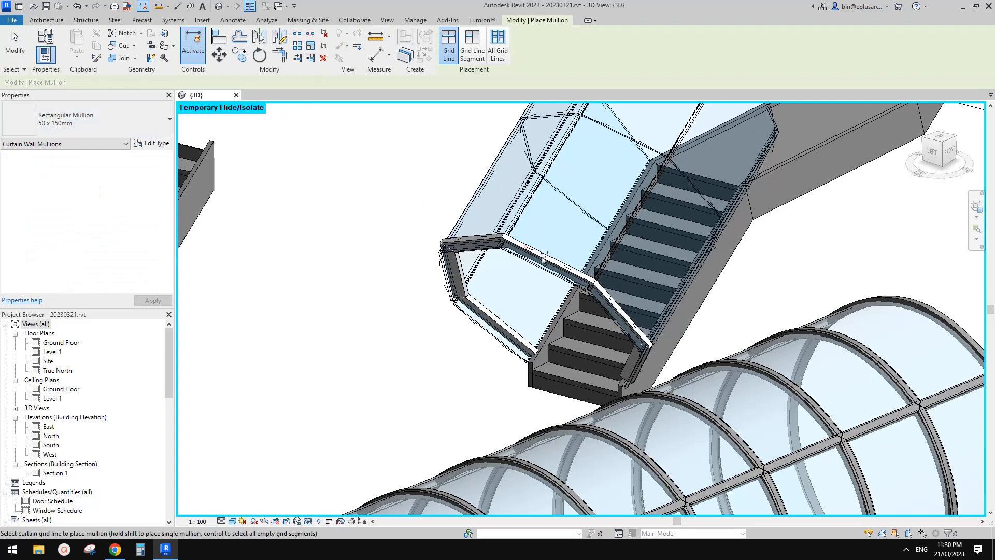
middle_click_drag(599, 283, 635, 255, "shift")
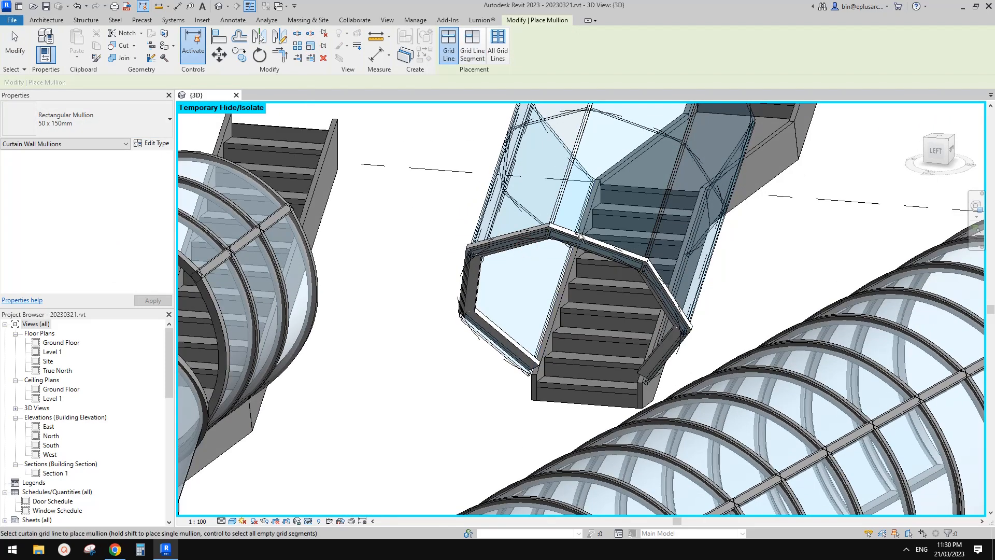
middle_click_drag(579, 235, 555, 246, "shift")
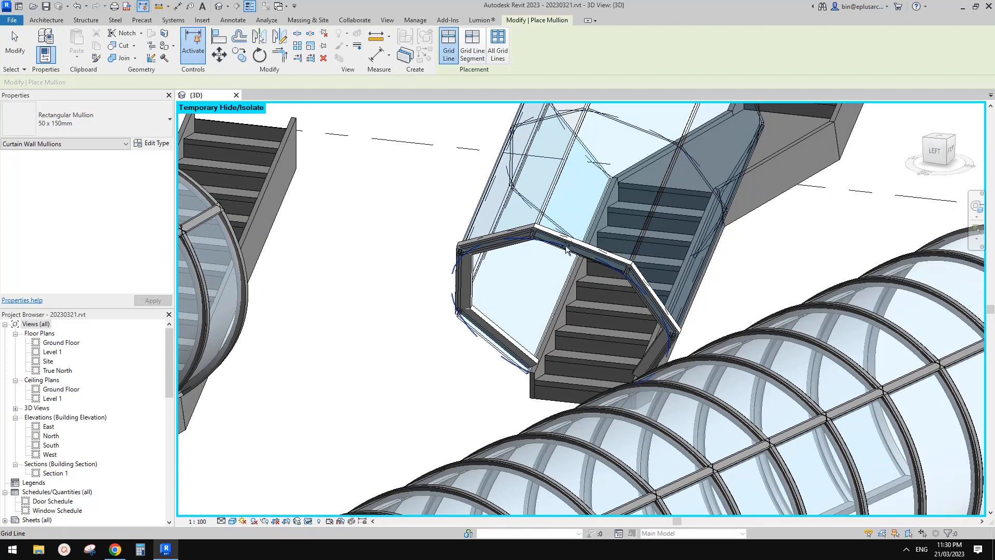
scroll(568, 250, "down", 1)
middle_click_drag(615, 269, 565, 285, "shift")
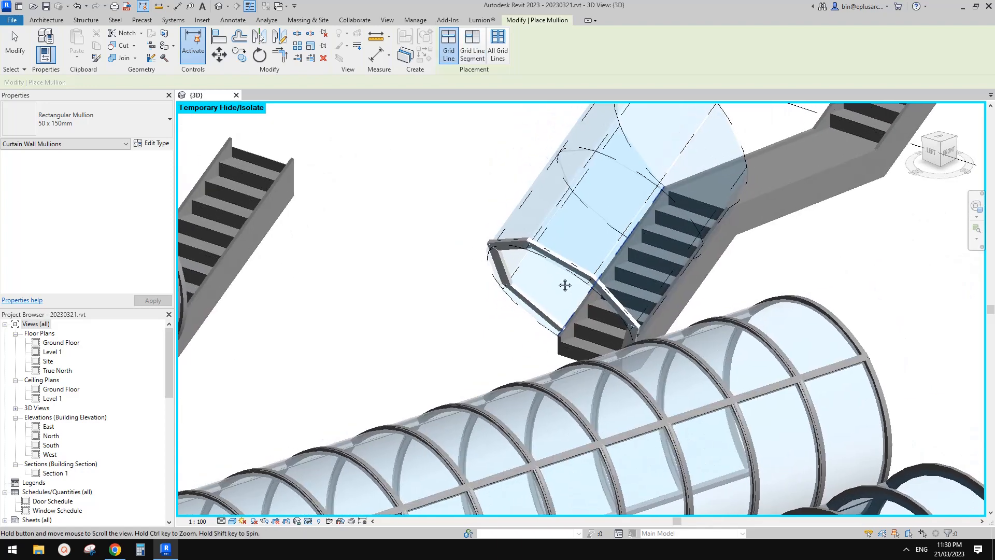
key("Escape")
Step: Select one mullion of the lower ring and examine the shape of the ring and panels from several angles
scroll(563, 271, "up", 2)
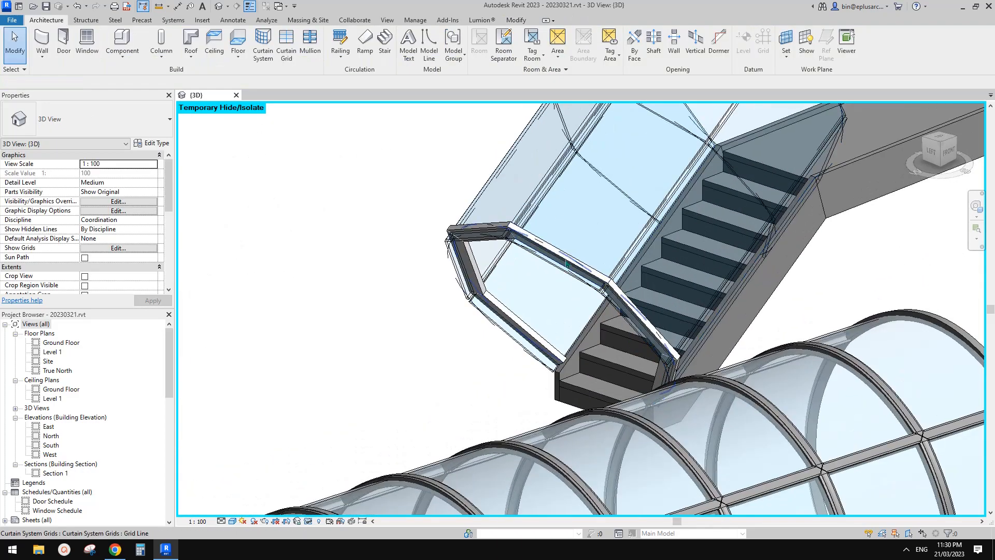
left_click(566, 264)
middle_click_drag(566, 264, 554, 247, "shift")
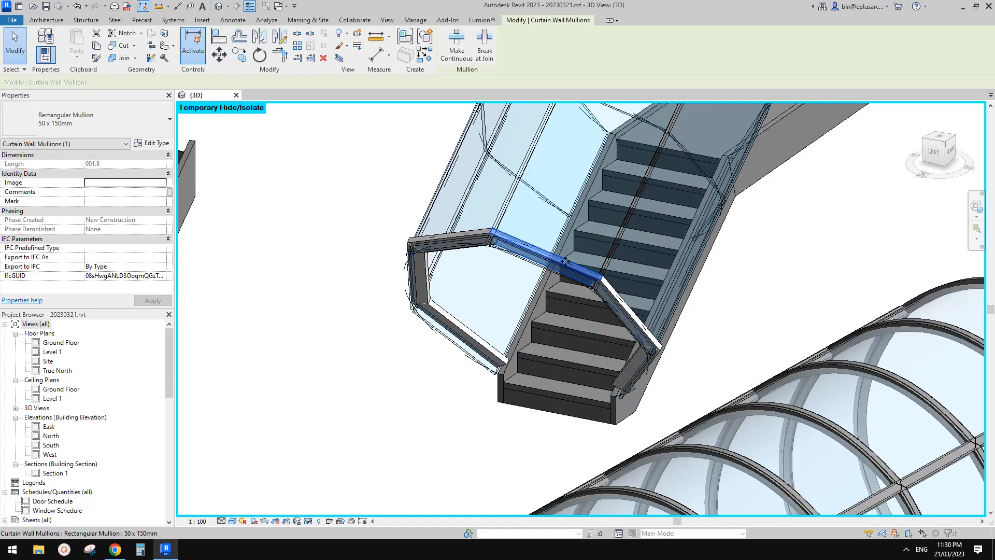
scroll(541, 255, "down", 3)
middle_click_drag(541, 255, 544, 275, "shift")
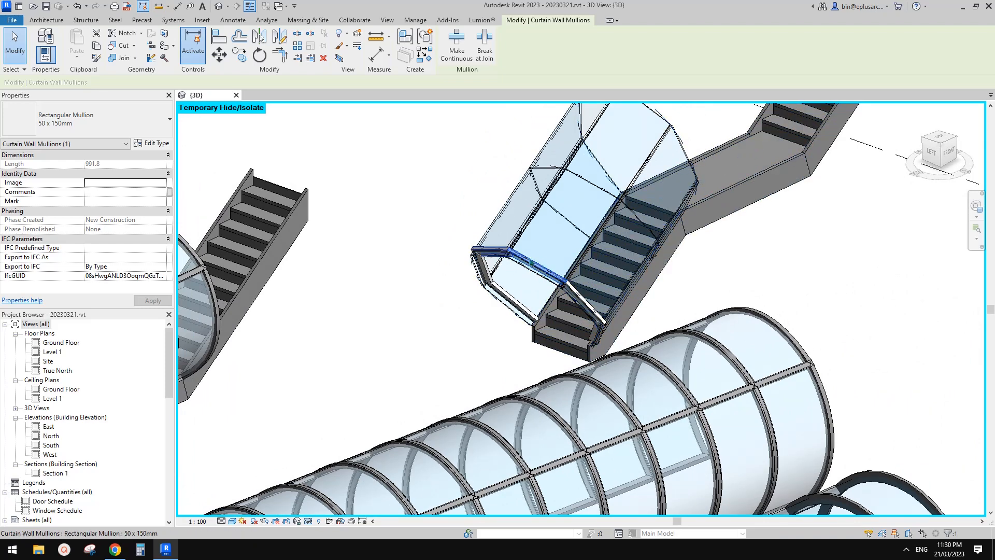
middle_click_drag(538, 255, 368, 151, "shift")
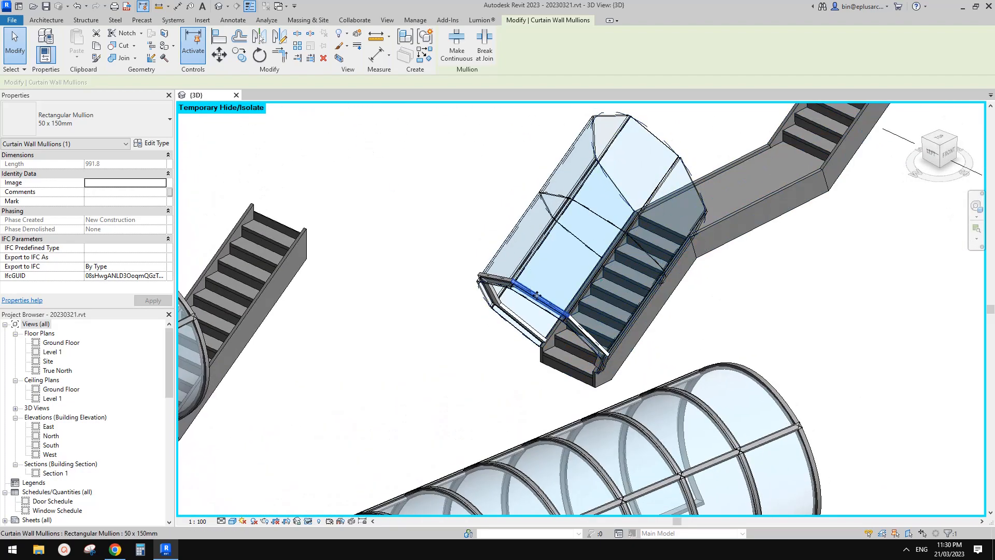
Step: Place 50 x 150mm rectangular mullions on the curtain system's grid lines running along the stair
key("s")
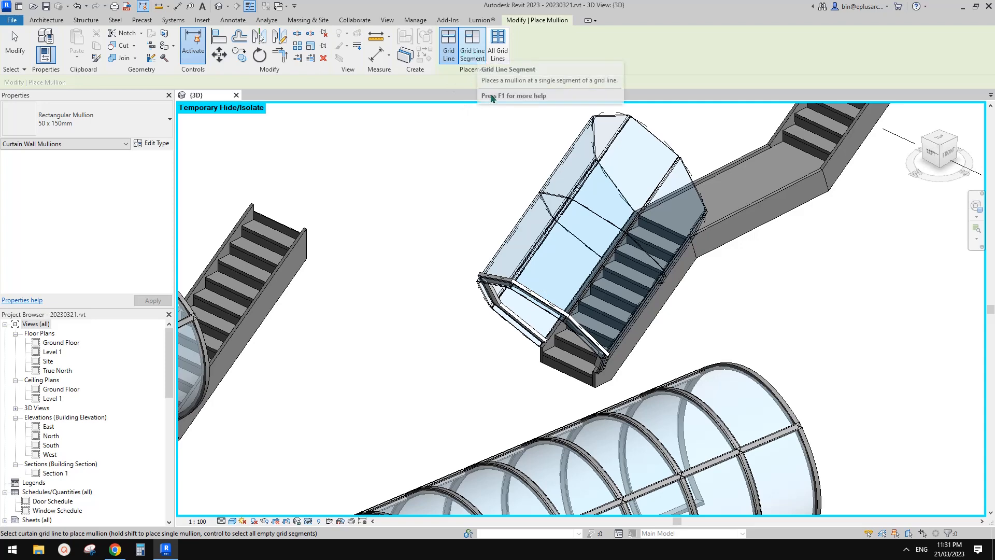
left_click(604, 263)
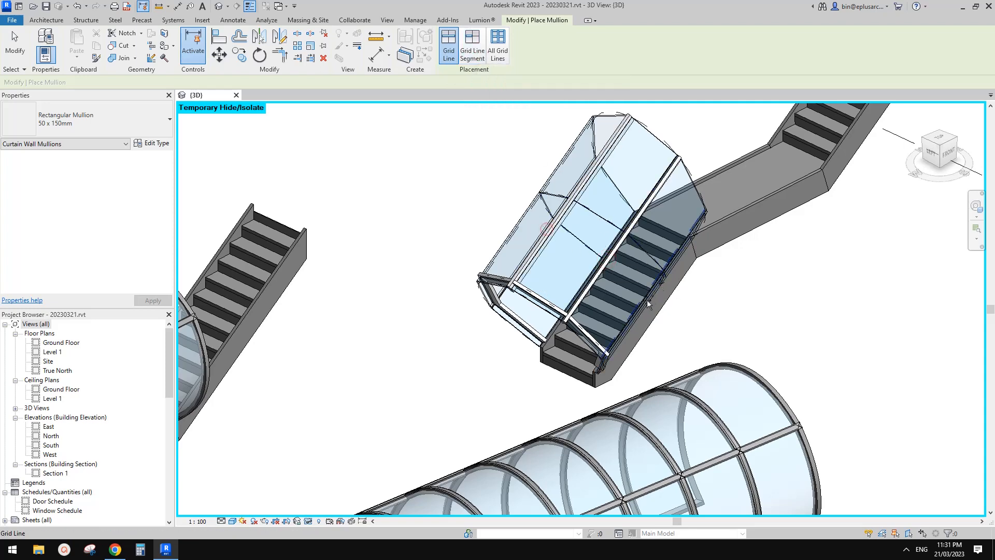
middle_click_drag(605, 265, 742, 301, "shift")
key("Escape")
key("Escape")
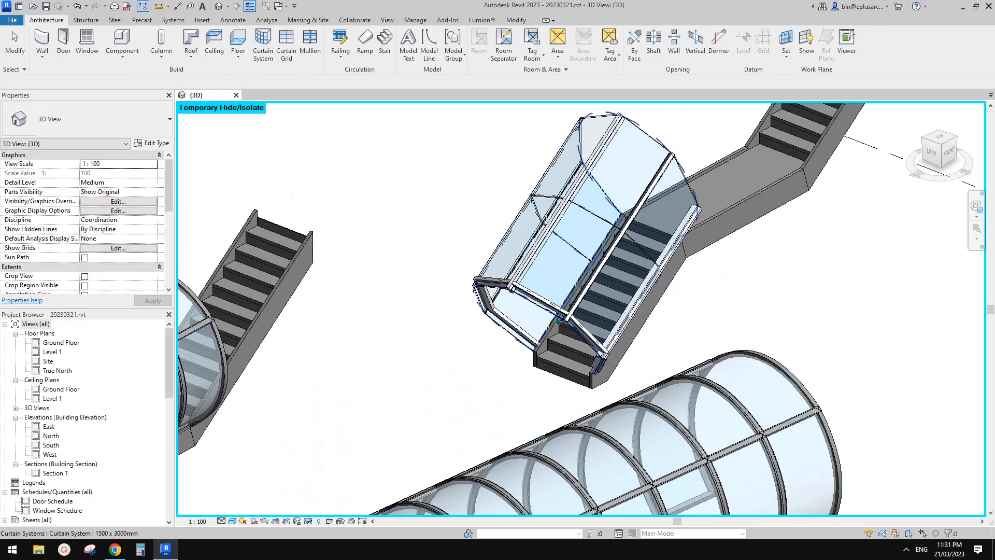
left_click(546, 306)
scroll(547, 306, "up", 2)
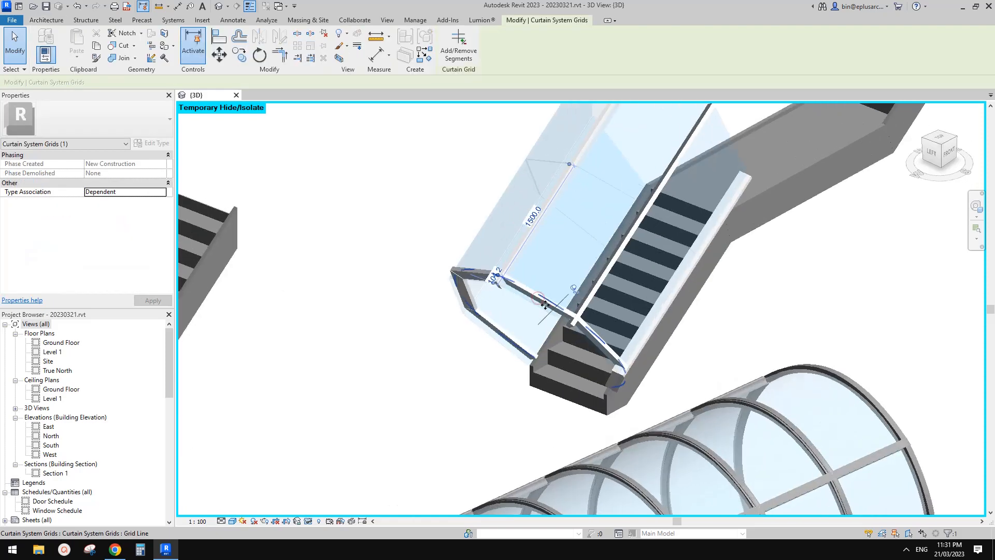
middle_click_drag(547, 307, 559, 286, "shift")
key("Escape")
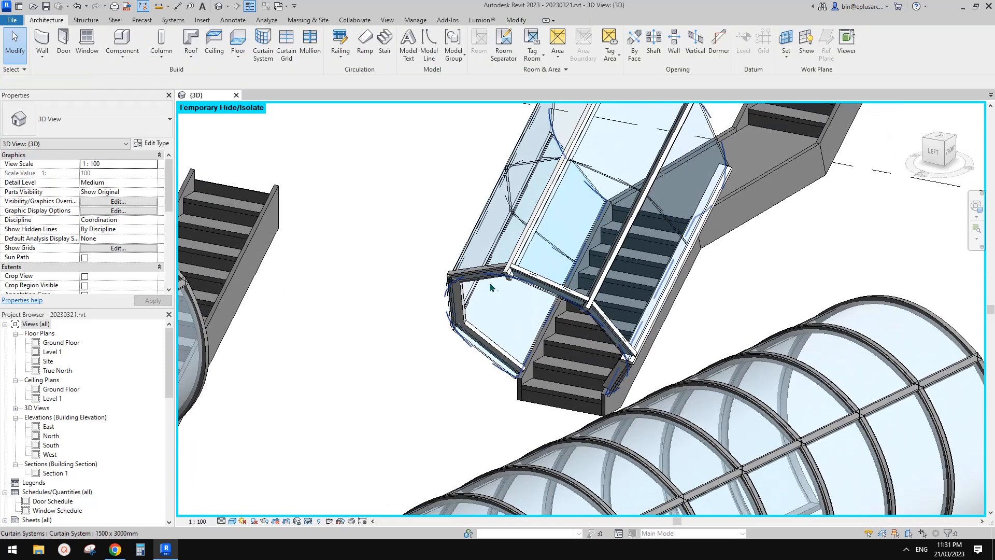
left_click(123, 57)
left_click(136, 103)
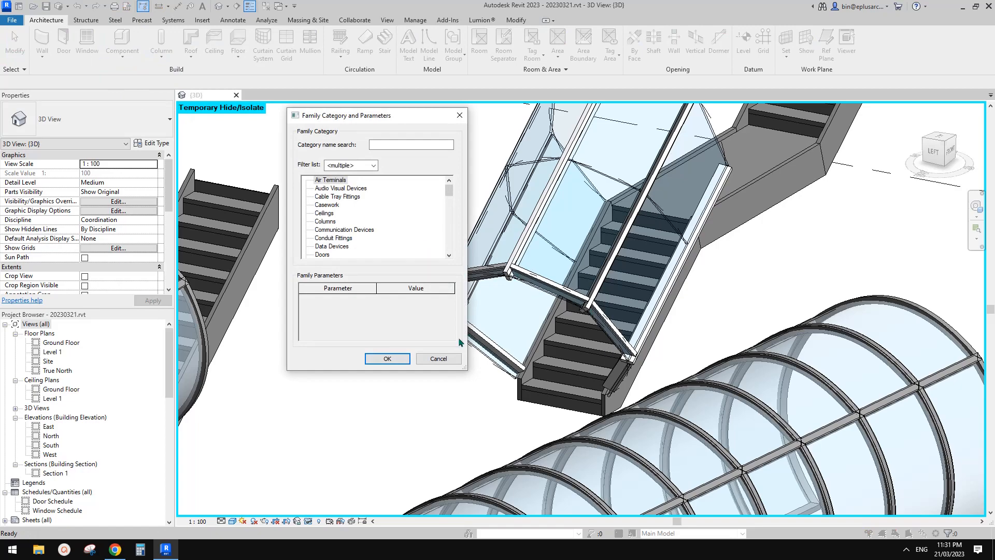
scroll(523, 313, "down", 3)
middle_click_drag(559, 252, 536, 245, "shift")
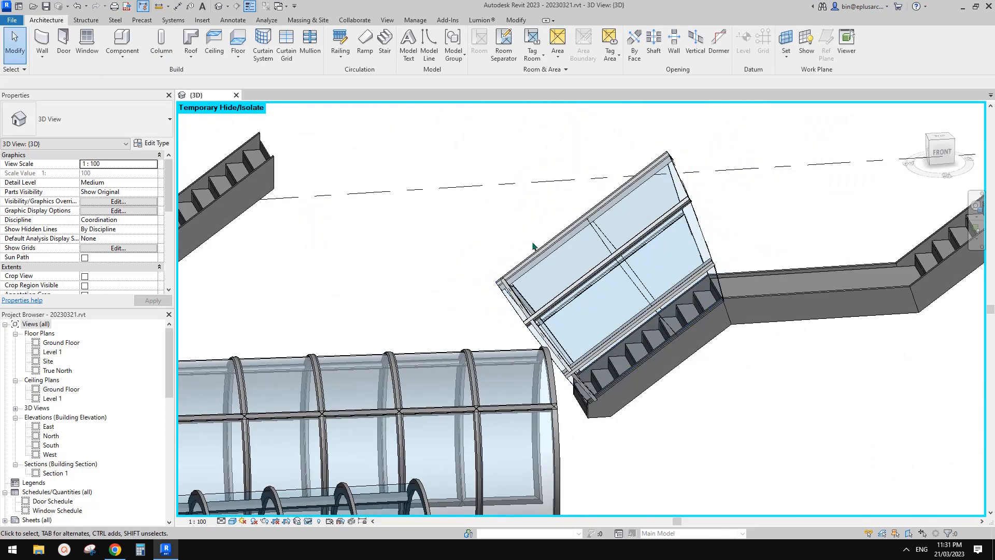
Step: Temporarily hide the solid tube sweep that covers the stair
middle_click_drag(559, 291, 587, 264, "shift")
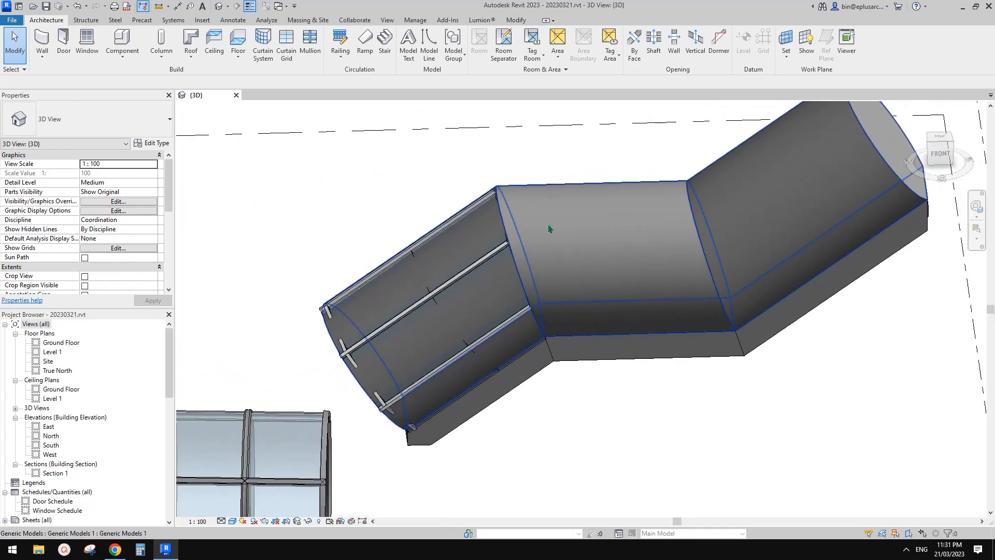
mouse_move(550, 229)
middle_mouse_down("shift")
mouse_move(605, 225)
mouse_move(569, 231)
middle_mouse_up("shift")
left_click(596, 206)
key("h")
key("h")
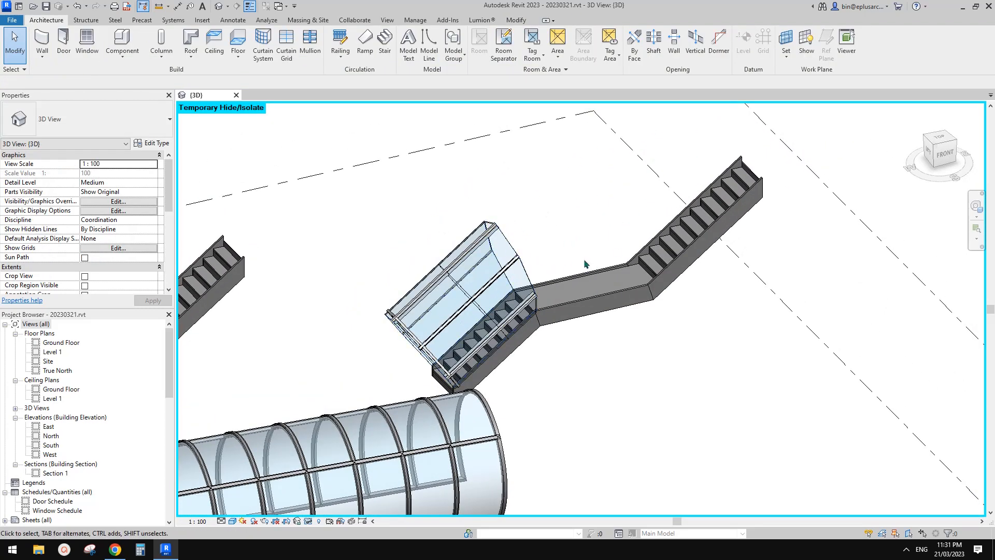
Step: Compare the reference photo in the browser with the curtain system on the lower stair flight in Revit from several angles
left_click(115, 549)
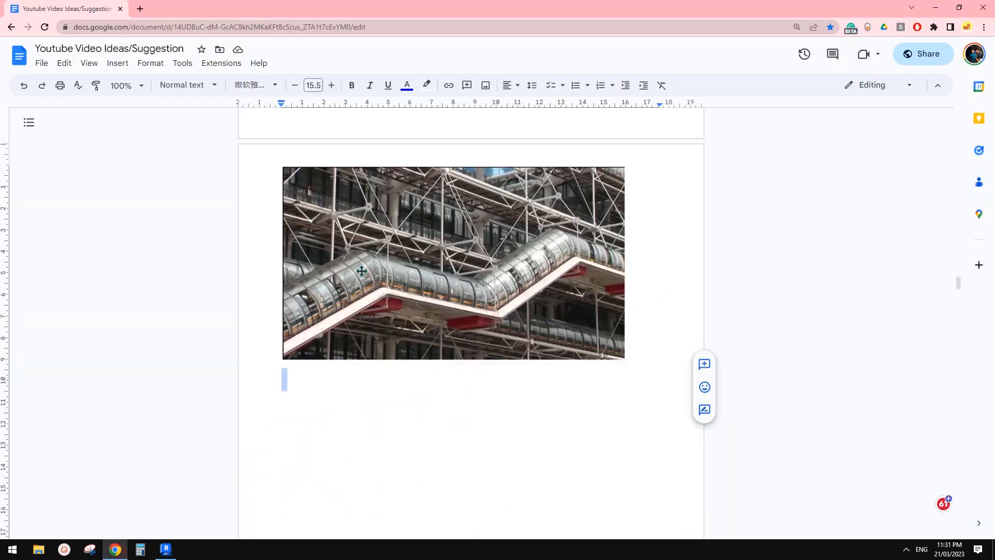
left_click(166, 549)
scroll(555, 306, "up", 1)
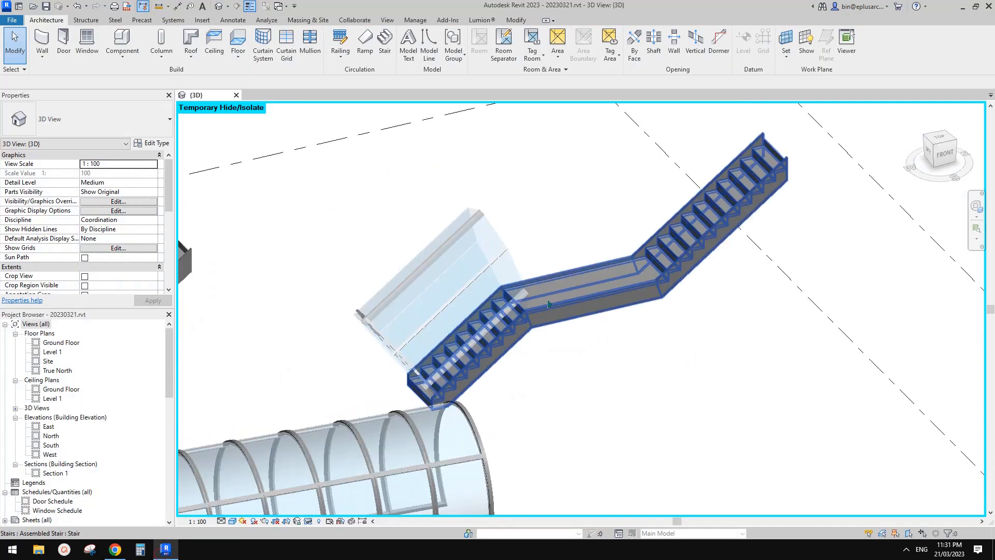
middle_click_drag(466, 321, 600, 255, "shift")
left_click(559, 232)
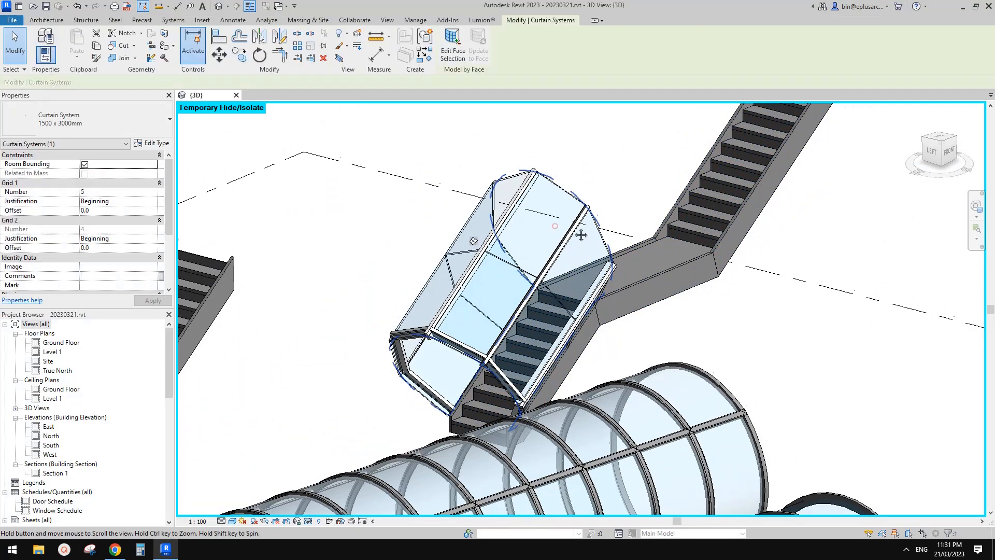
middle_click_drag(559, 233, 565, 174, "shift")
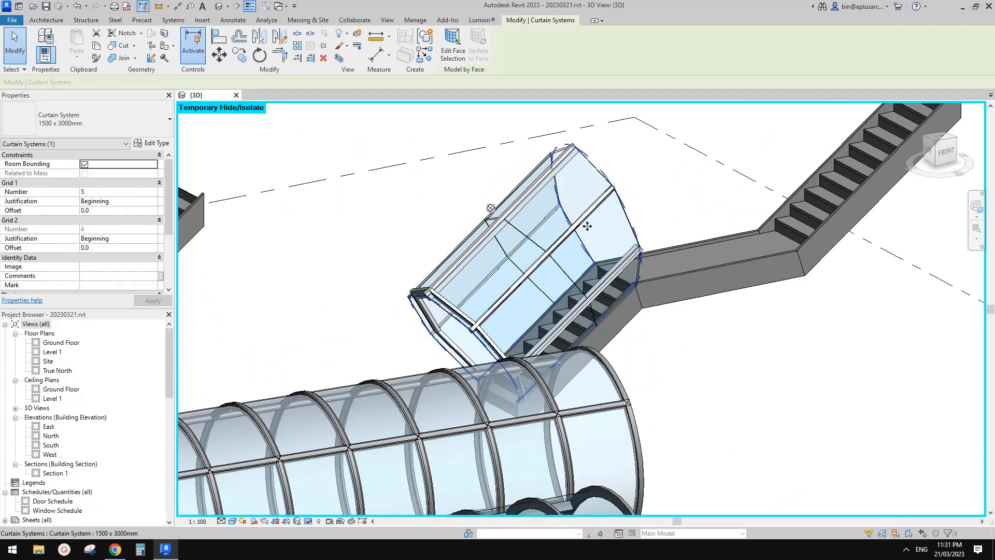
middle_click_drag(583, 228, 643, 245, "shift")
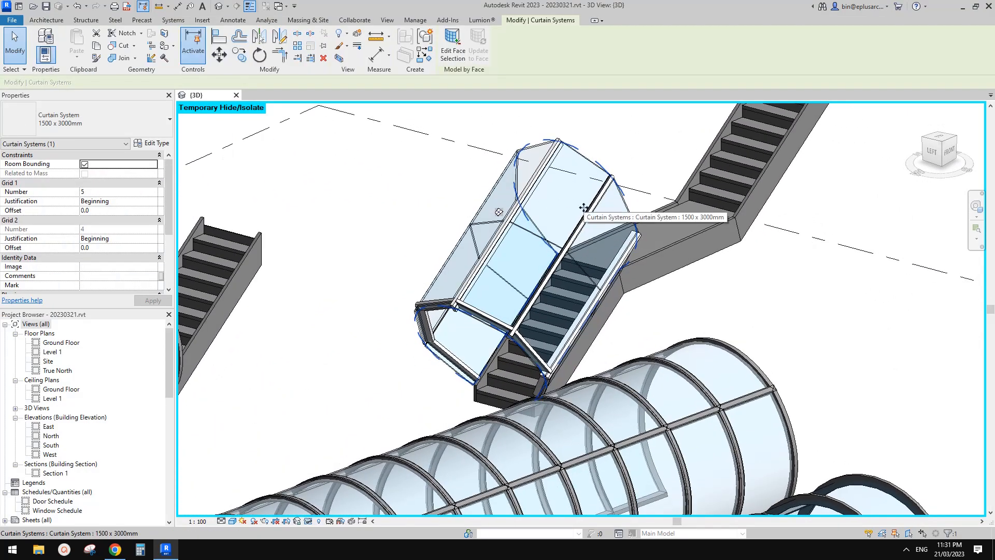
middle_click_drag(600, 221, 594, 246, "shift")
key("Escape")
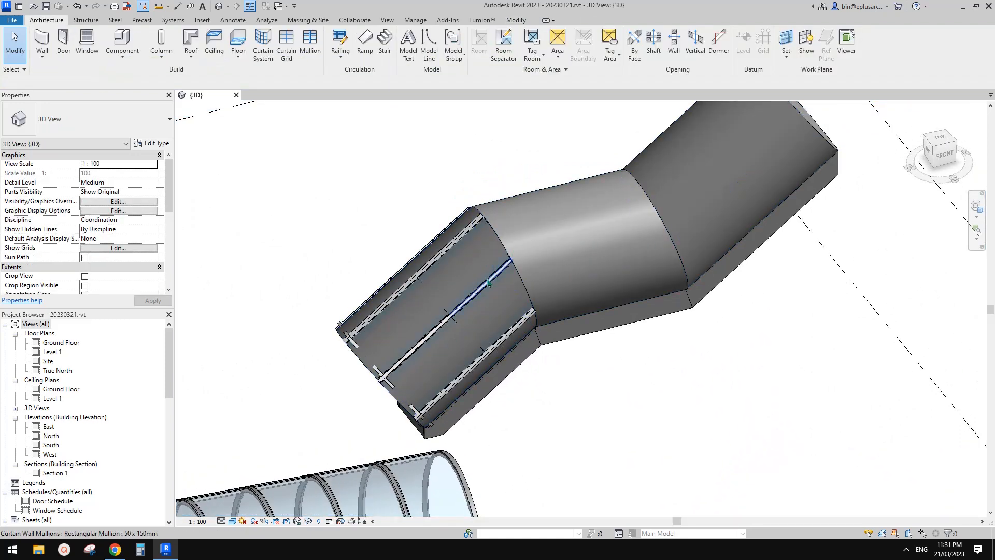
left_click(283, 54)
key("Escape")
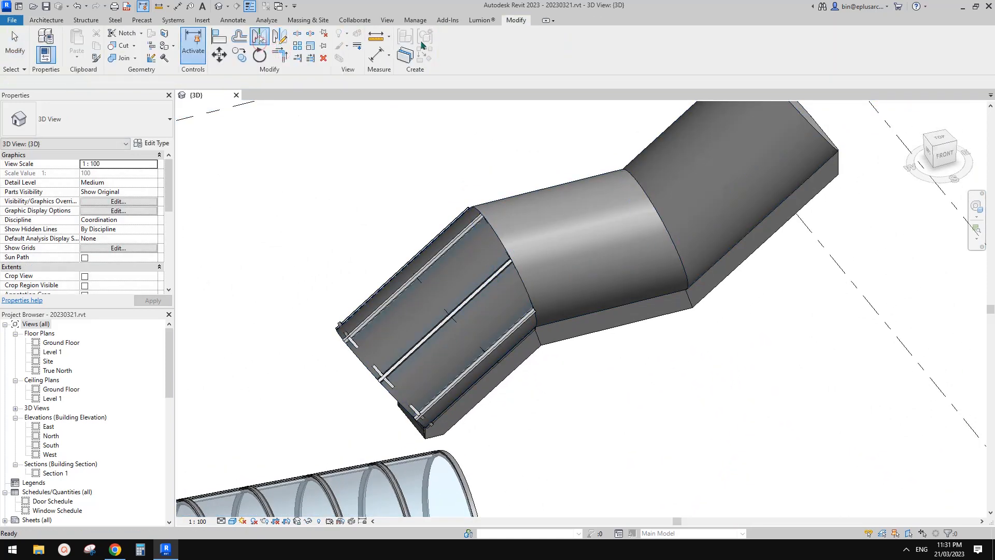
left_click(46, 19)
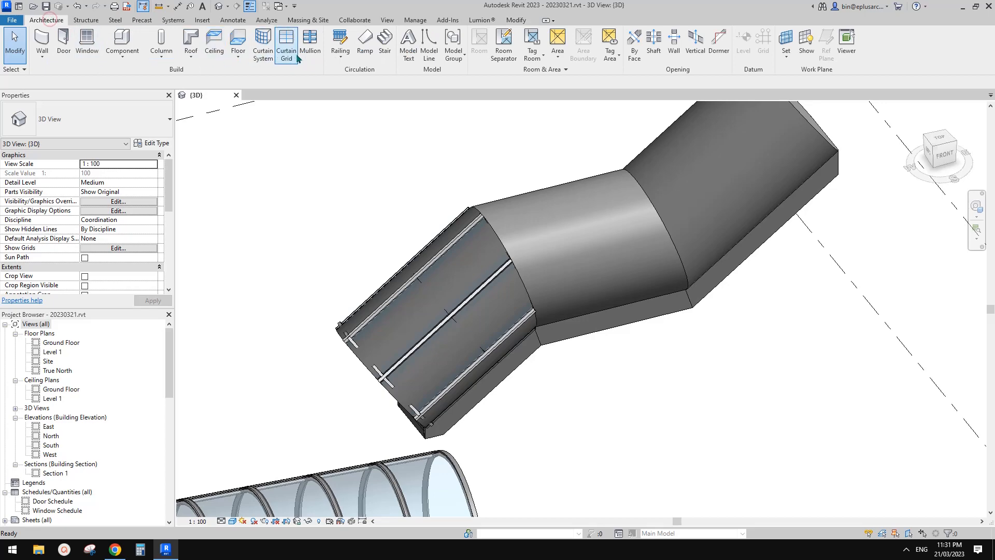
left_click(284, 54)
Step: Create 1500 x 3000mm curtain systems by face on the tube sweep's landing section and upper flight section
left_click(46, 19)
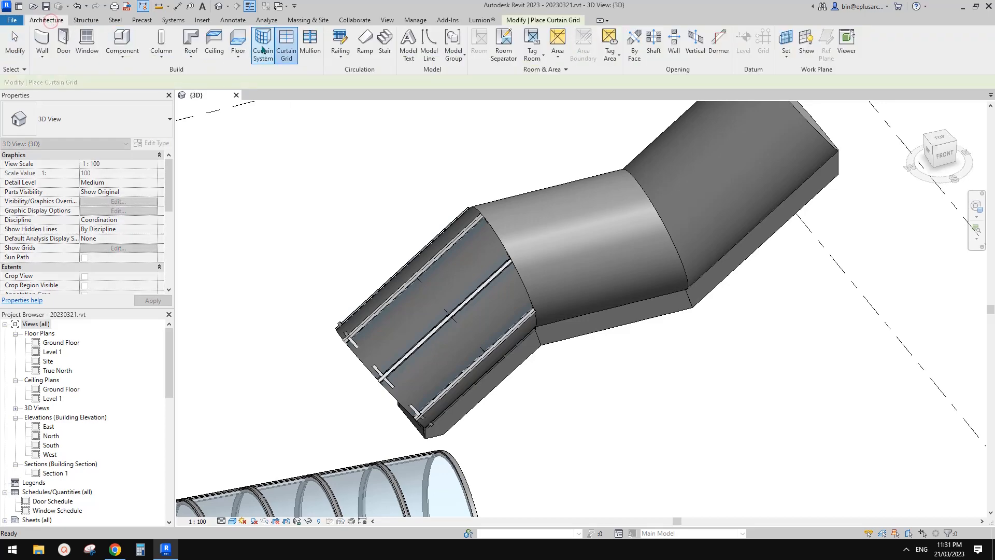
left_click(262, 49)
left_click(584, 233)
left_click(504, 50)
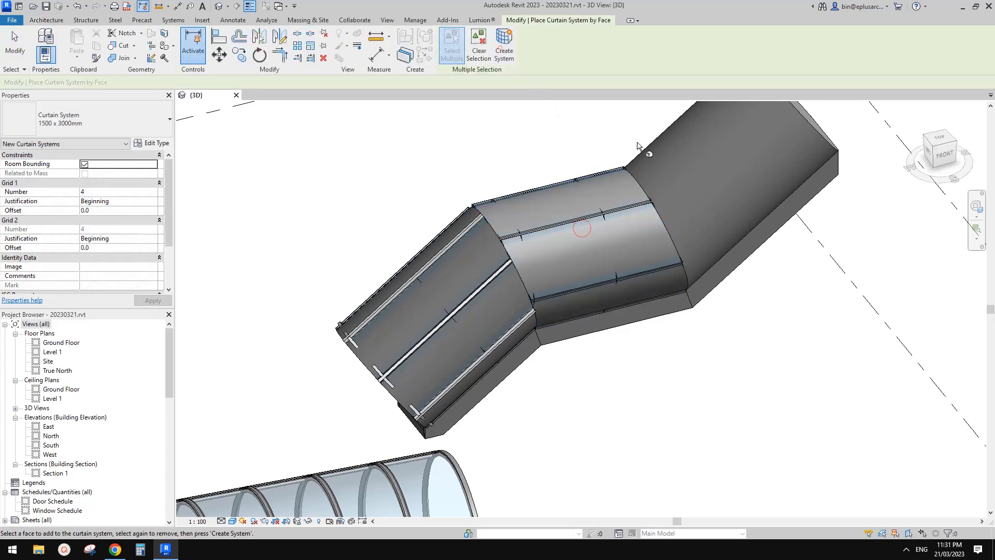
left_click(740, 168)
left_click(504, 51)
key("Escape")
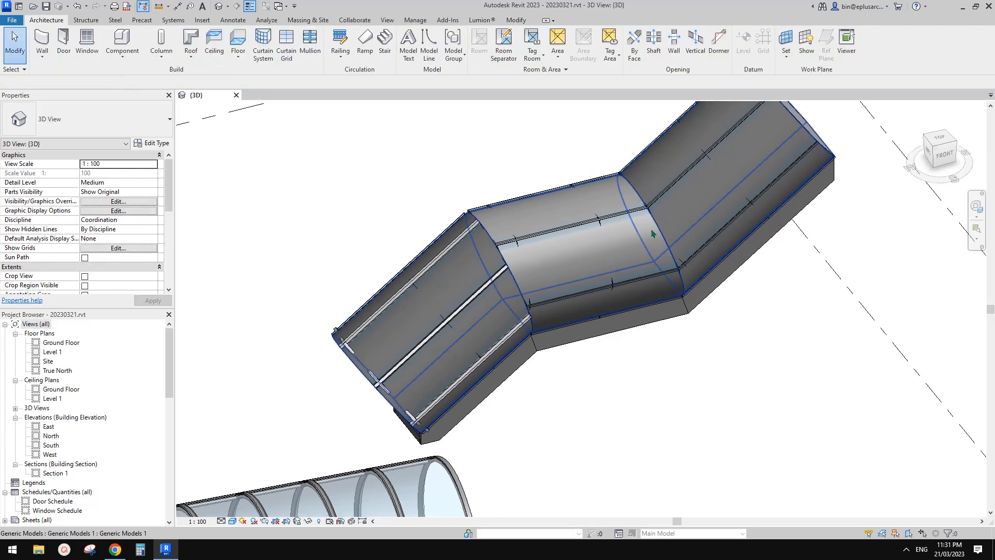
Step: Temporarily hide the solid tube sweep to expose the curtain systems over both flights and the landing
left_click(652, 231)
key("h")
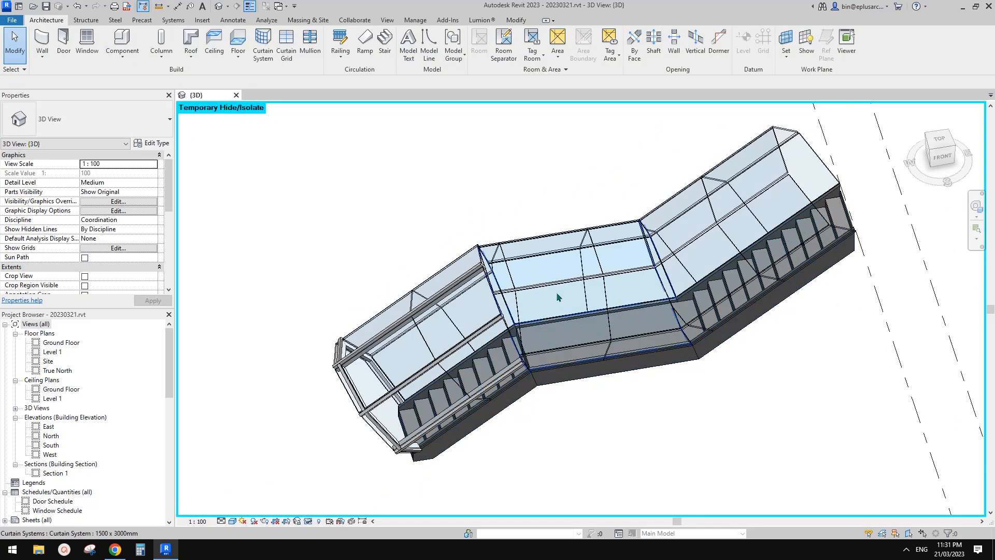
middle_click_drag(516, 269, 564, 249, "shift")
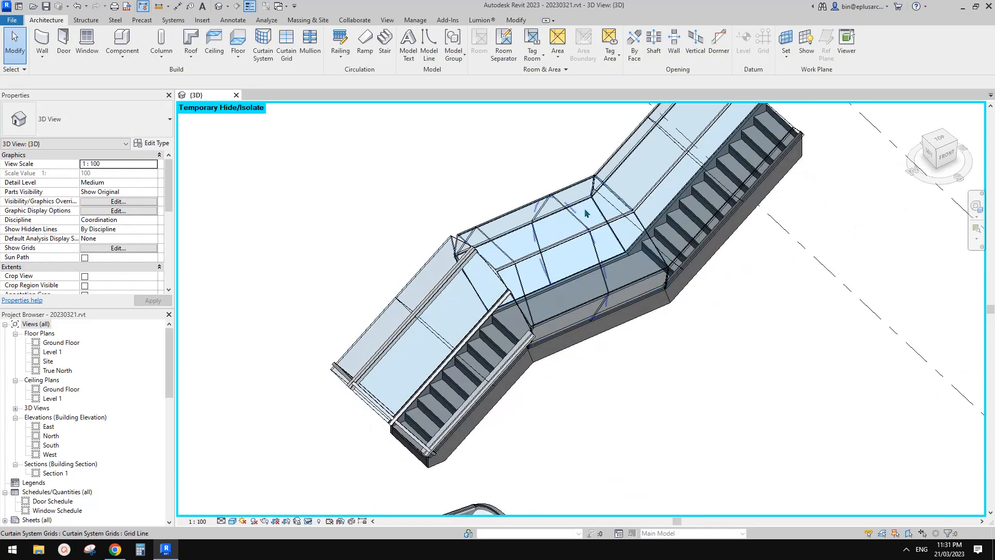
middle_click_drag(659, 248, 587, 200, "shift")
middle_click_drag(621, 272, 666, 280, "shift")
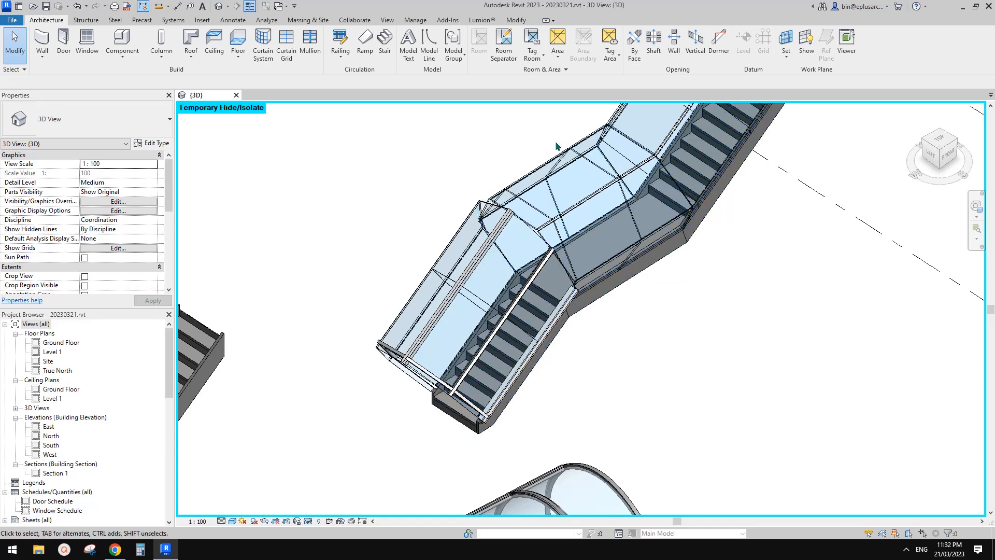
middle_click_drag(641, 245, 657, 299, "shift")
middle_click_drag(583, 291, 524, 246, "shift")
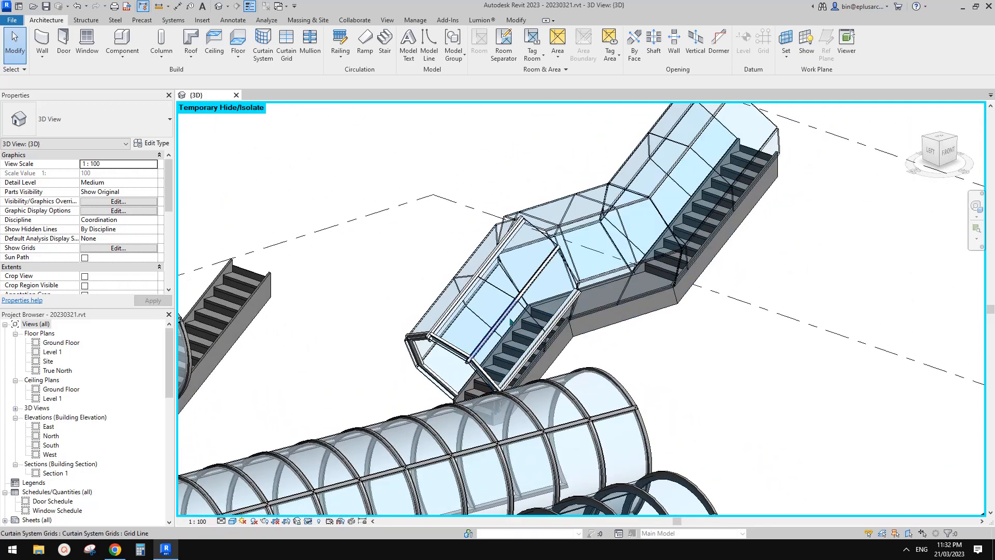
Step: Examine a glazed panel of the lower flight's curtain system and how the panels join at the landing
scroll(488, 334, "up", 2)
left_click(471, 338)
middle_click_drag(472, 338, 476, 264, "shift")
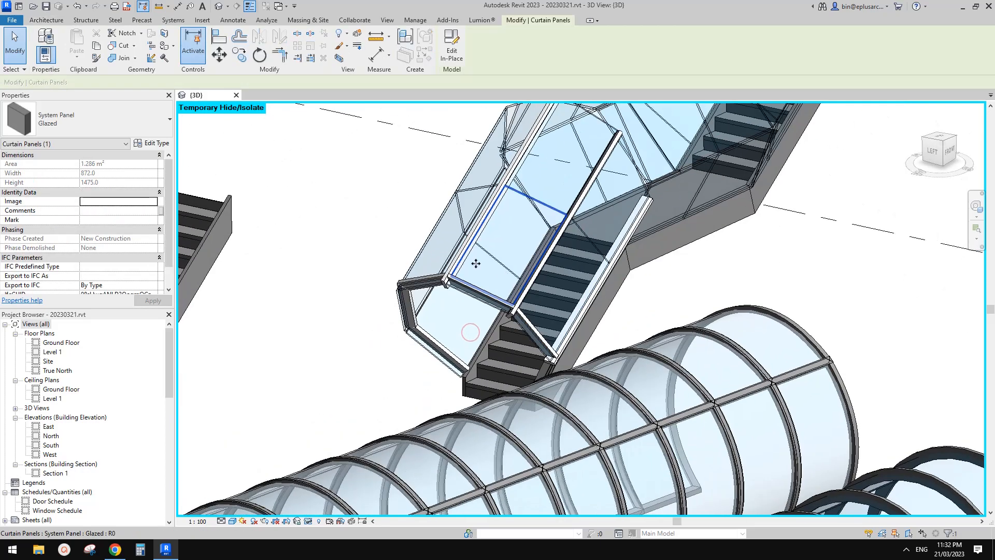
middle_click_drag(506, 229, 584, 306)
scroll(543, 303, "down", 3)
left_click(584, 306)
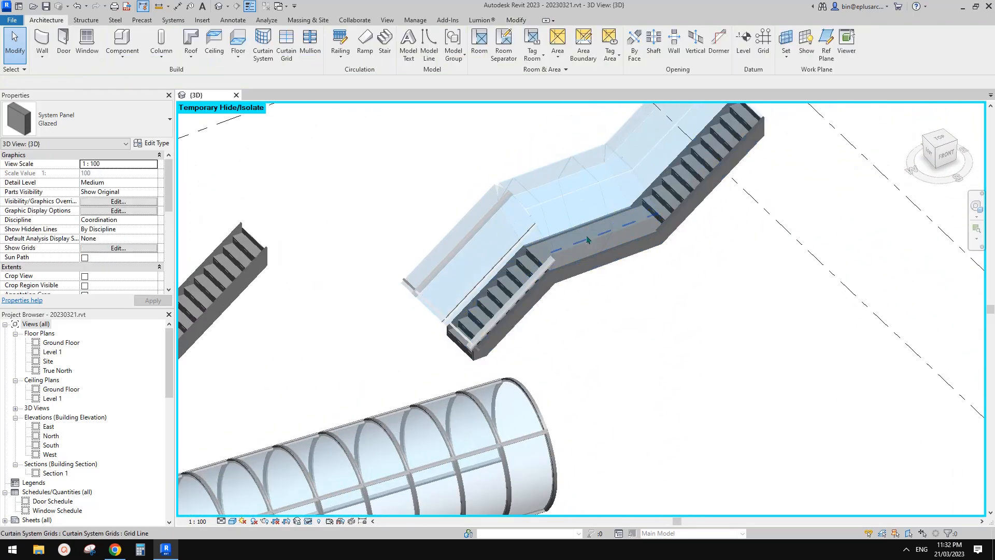
scroll(586, 240, "up", 1)
middle_click_drag(586, 240, 527, 318)
scroll(527, 317, "up", 1)
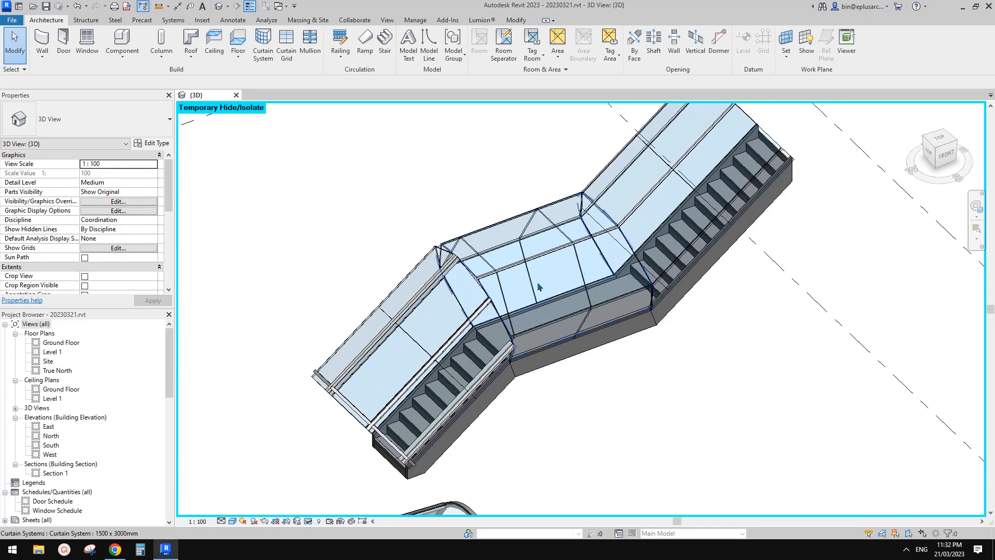
scroll(537, 289, "down", 2)
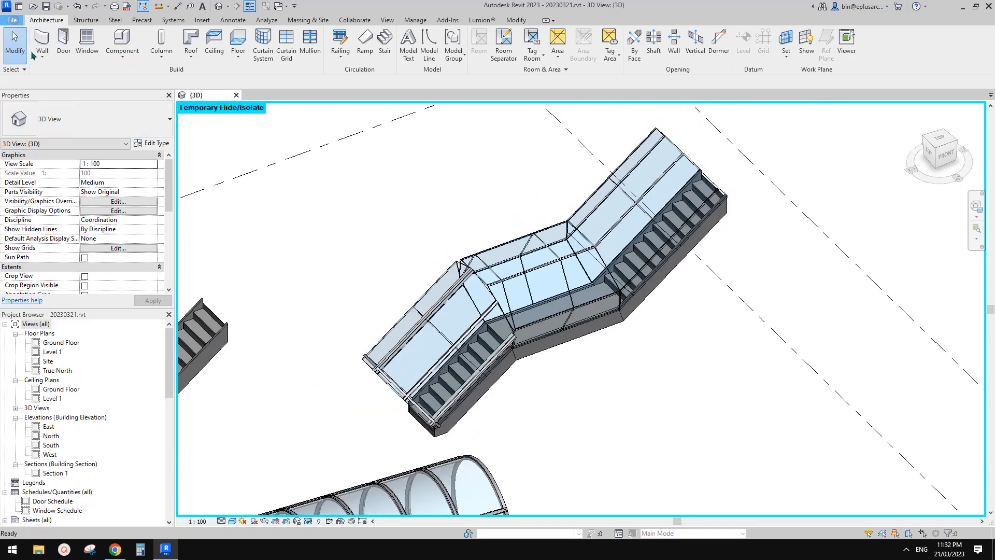
Step: Create a new family from the Metric Curtain Wall Panel template
left_click(15, 20)
mouse_move(58, 65)
left_click(142, 95)
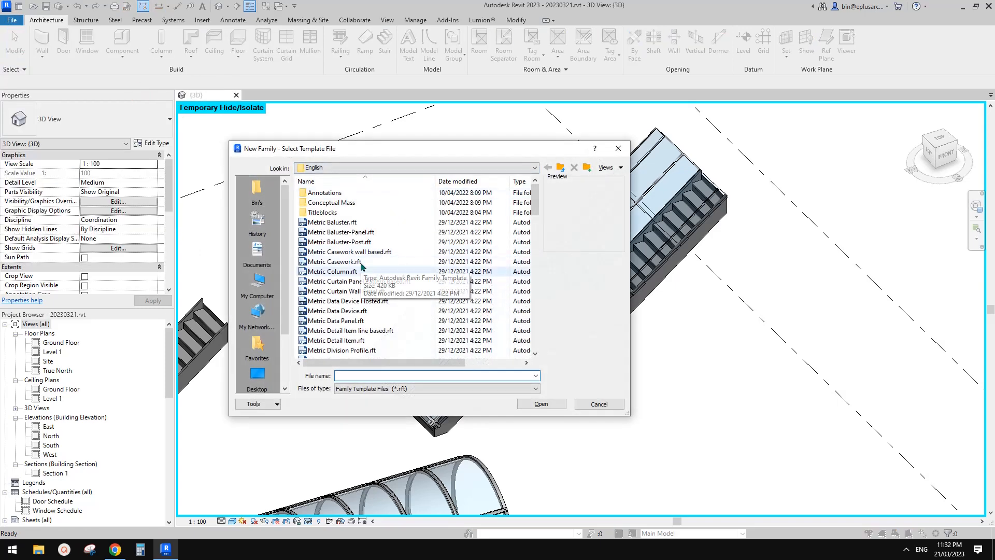
left_click(363, 291)
left_click(541, 404)
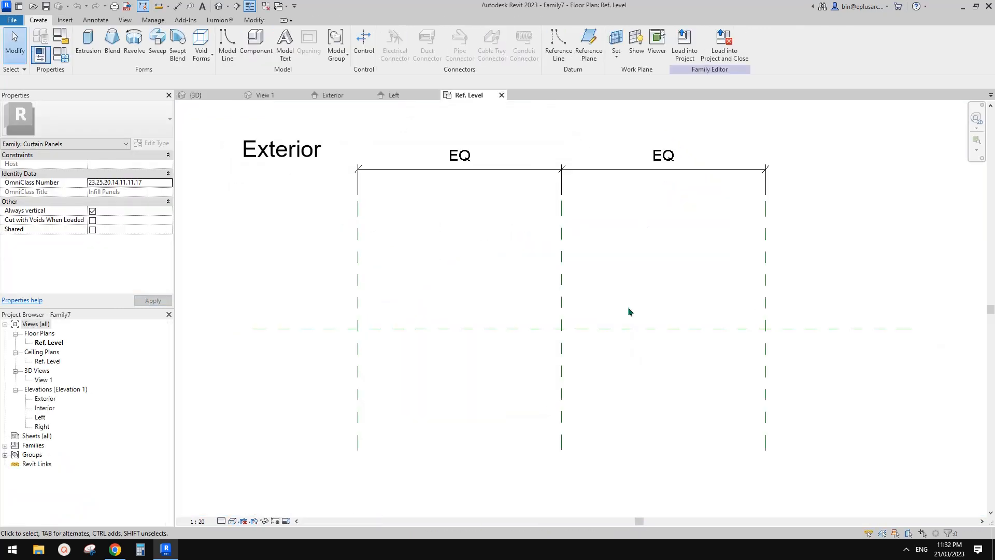
scroll(596, 264, "down", 1)
middle_click_drag(627, 306, 580, 282)
scroll(578, 280, "down", 1)
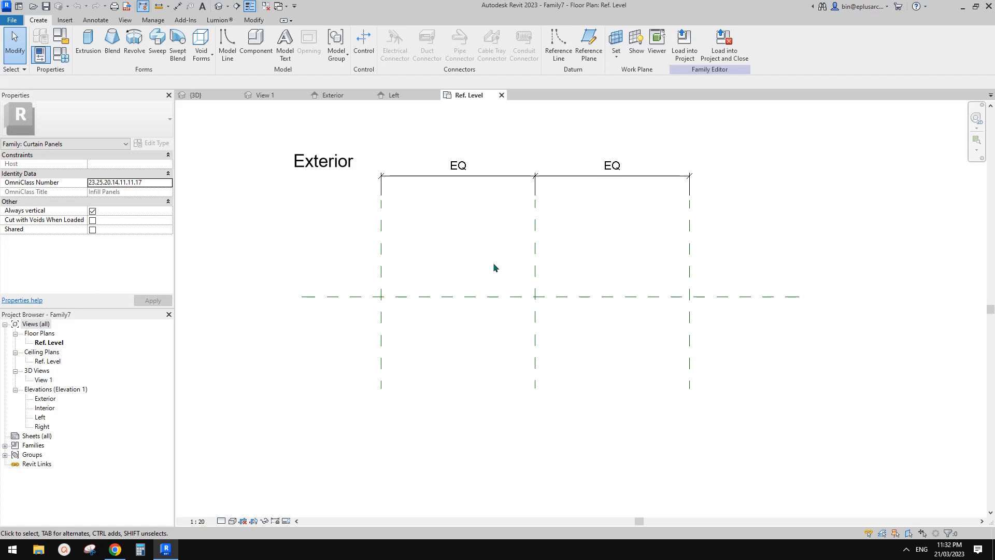
middle_click_drag(450, 249, 448, 256)
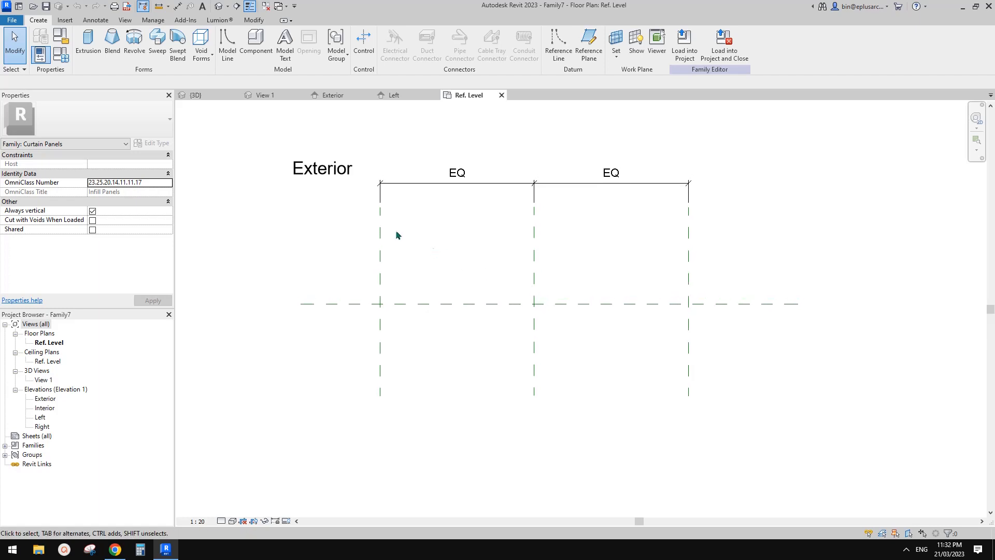
Step: Create another new family from the generic model family template
left_click(12, 21)
mouse_move(31, 85)
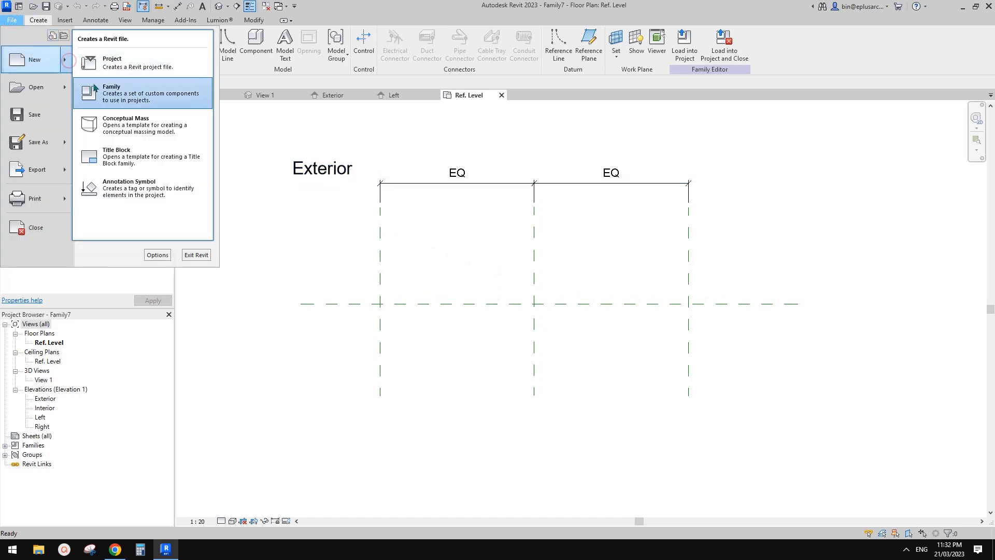
left_click(119, 84)
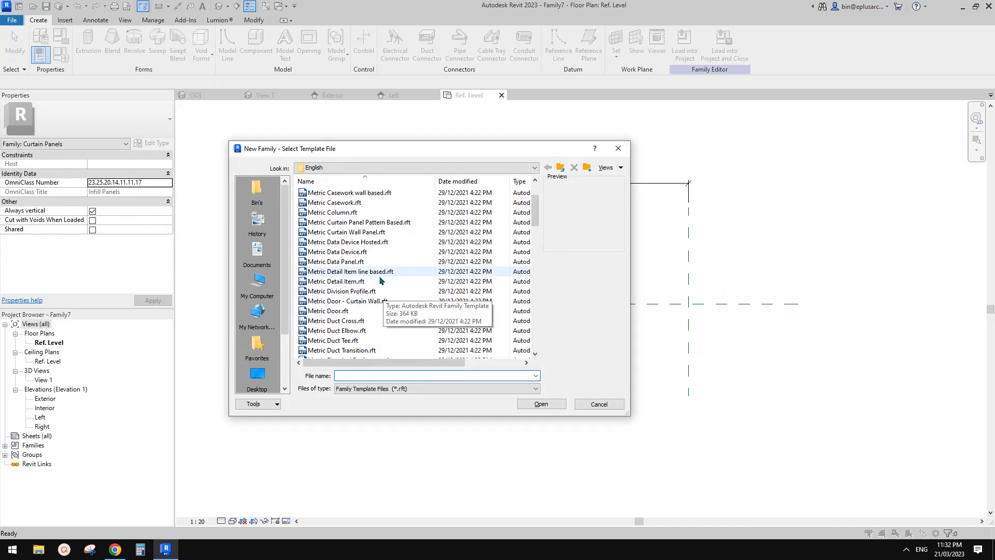
scroll(401, 288, "down", 4)
scroll(399, 290, "up", 5)
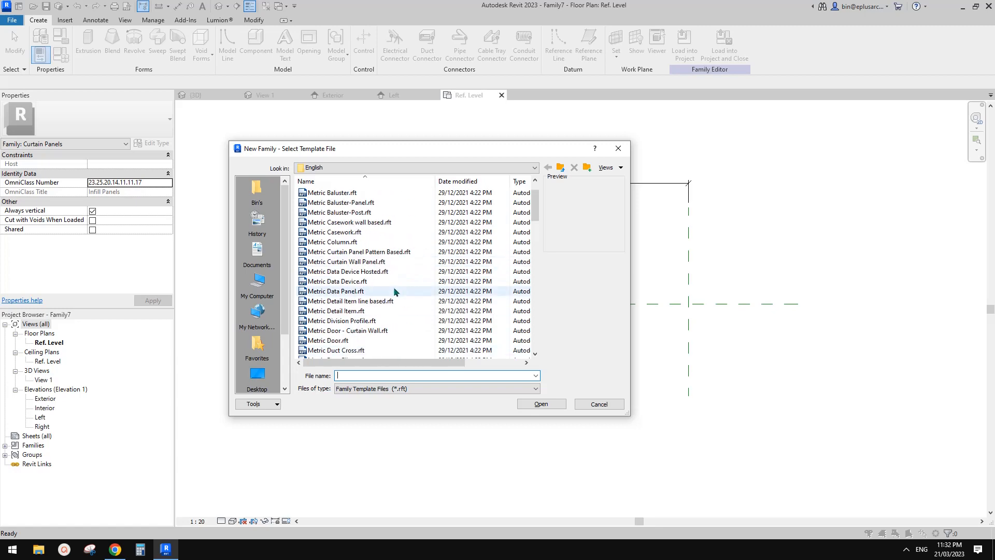
scroll(394, 289, "down", 9)
double_click(366, 299)
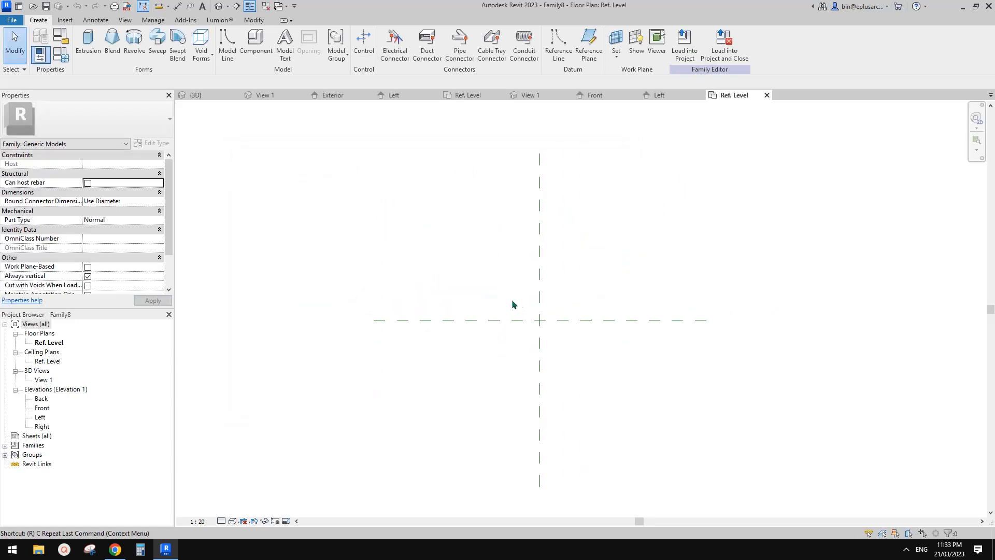
Step: Draw two vertical reference planes on either side of the Center (Left/Right) plane, the left one about 600 mm away
key("p")
left_click(490, 367)
left_click(490, 265)
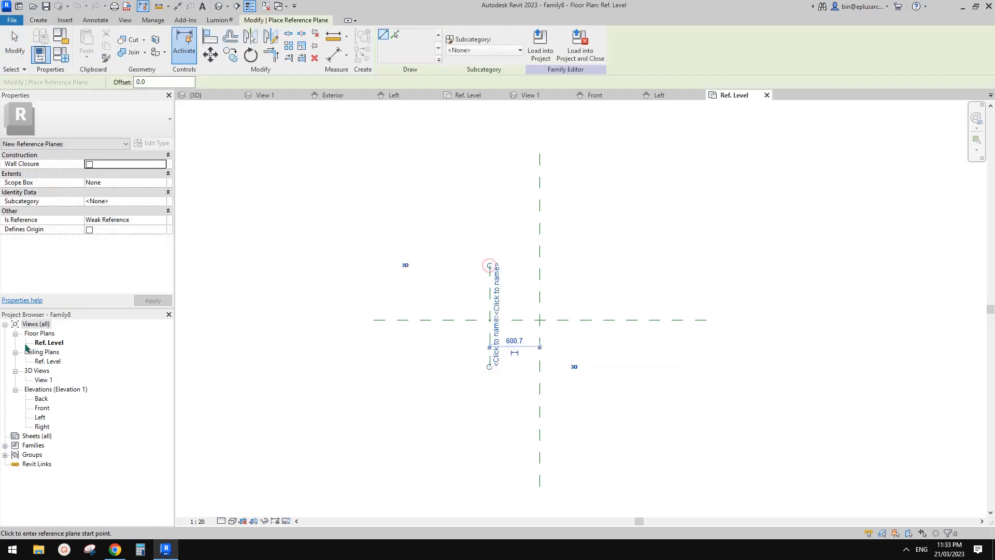
left_click(590, 352)
left_click(590, 269)
key("Escape")
key("Escape")
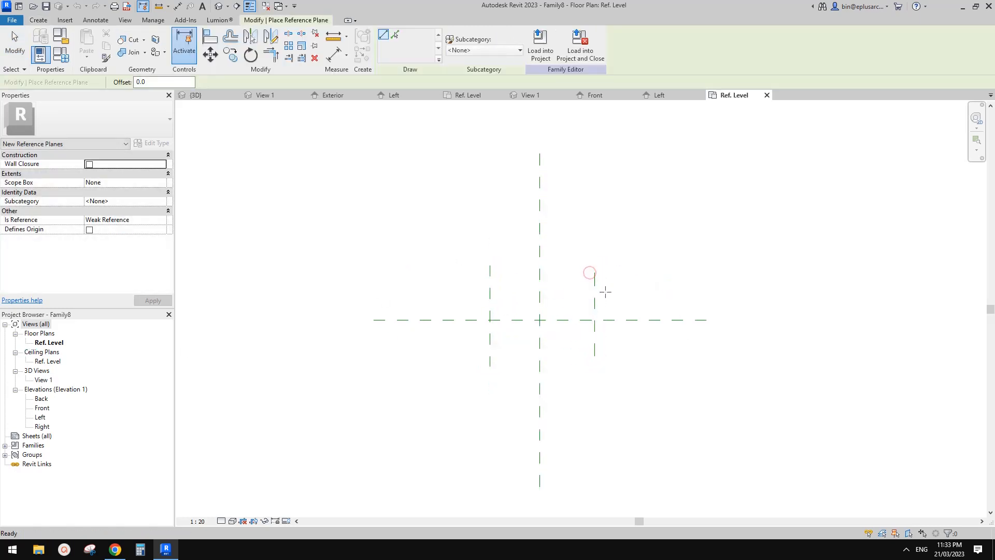
Step: Dimension the two outer reference planes to the center plane in one string and set the segments equal (EQ)
key("d")
key("i")
left_click(590, 294)
left_click(535, 295)
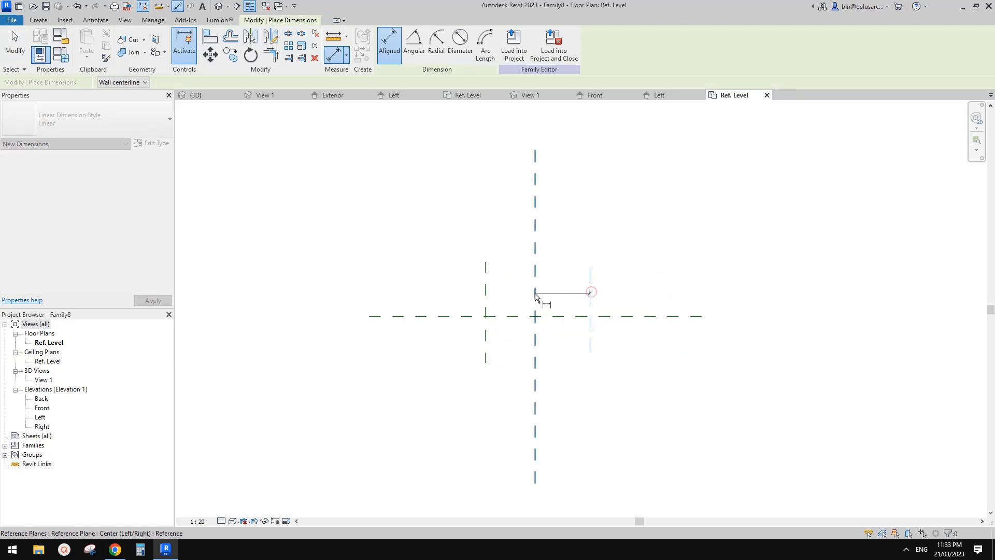
left_click(485, 294)
left_click(510, 260)
left_click(535, 240)
Step: Add an overall dimension between the two outer vertical reference planes, placed above the EQ dimension string
left_click(591, 291)
left_click(481, 297)
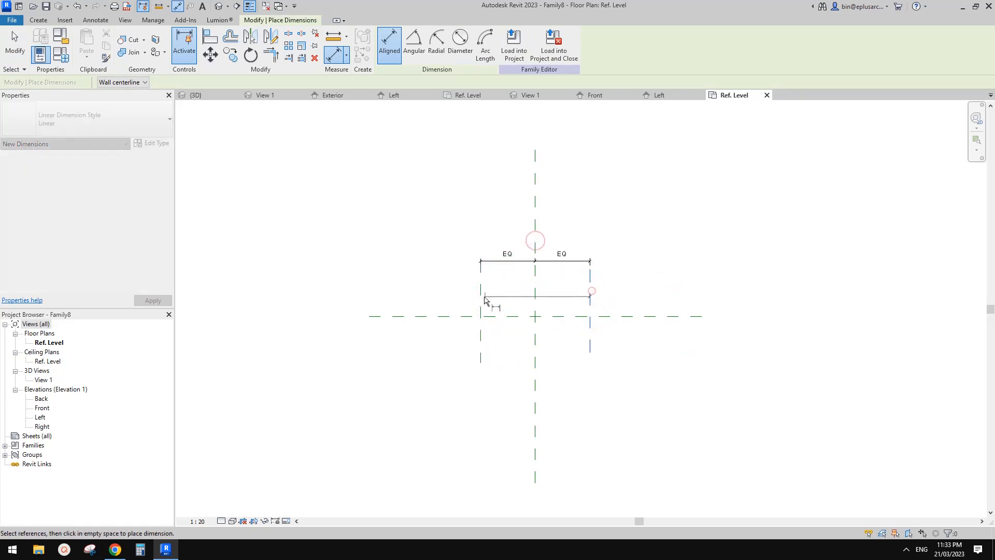
left_click(498, 236)
key("Escape")
key("Escape")
Step: Label the overall width dimension with a new instance length parameter named w
left_click(552, 238)
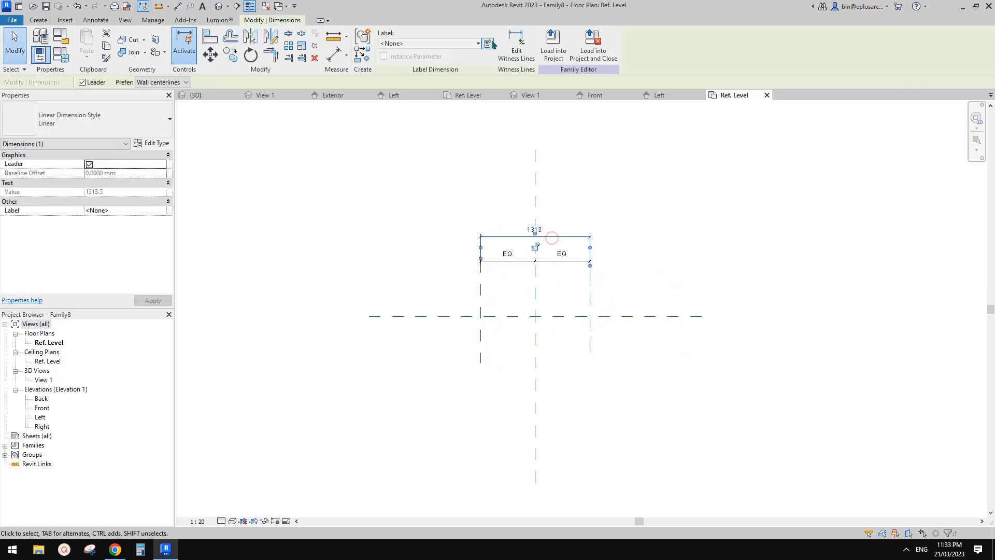
left_click(491, 39)
type("w")
left_click(378, 281)
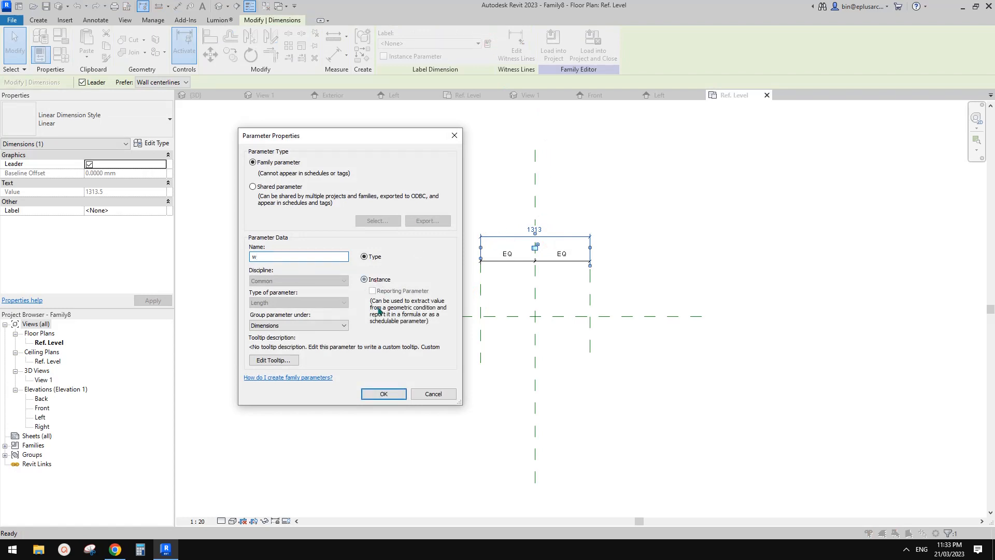
left_click(384, 398)
Step: In the Front elevation, draw a horizontal reference plane about 873 mm above Ref. Level, crossing all three vertical planes
double_click(42, 408)
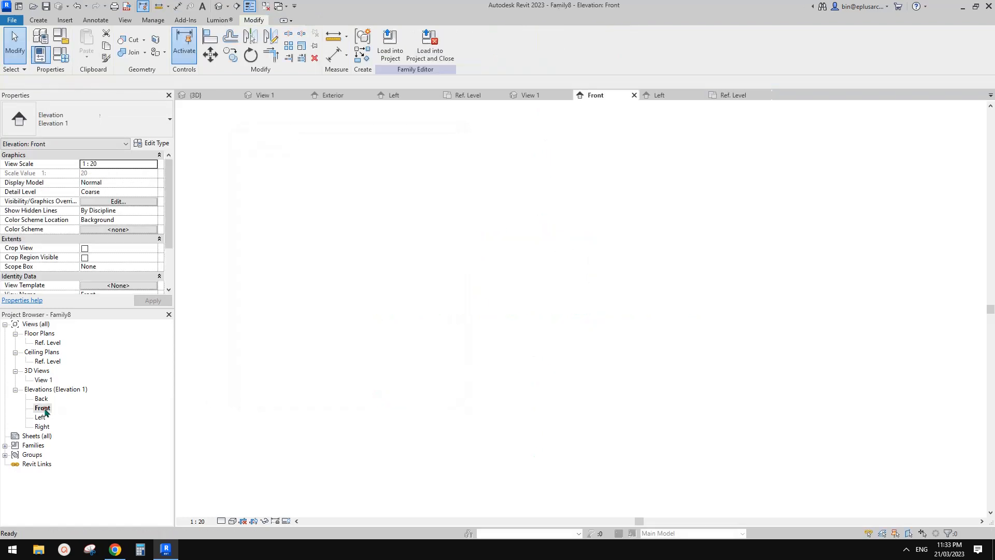
key("r")
key("p")
left_click(657, 318)
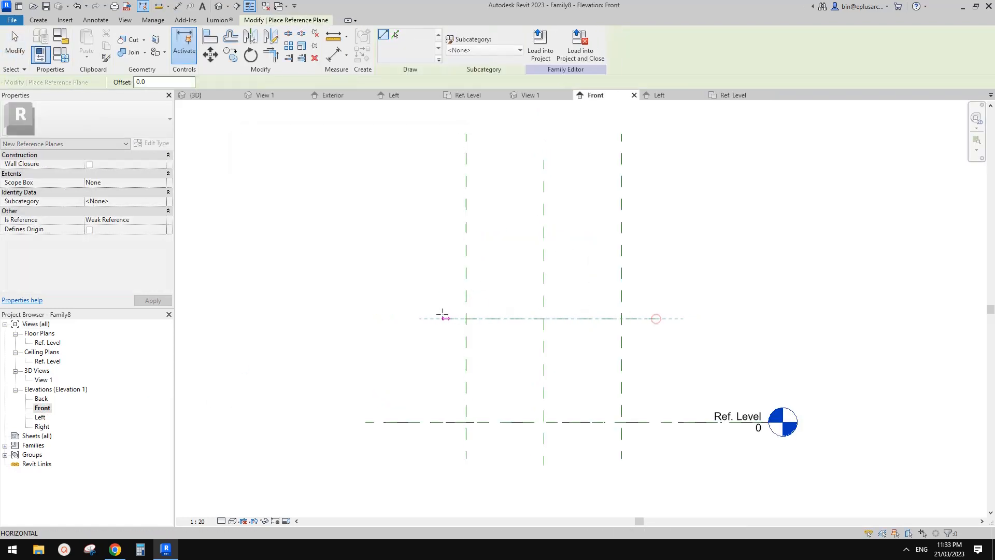
left_click(437, 319)
Step: Dimension the height from Ref. Level to the new horizontal reference plane
key("d")
key("i")
left_click(487, 318)
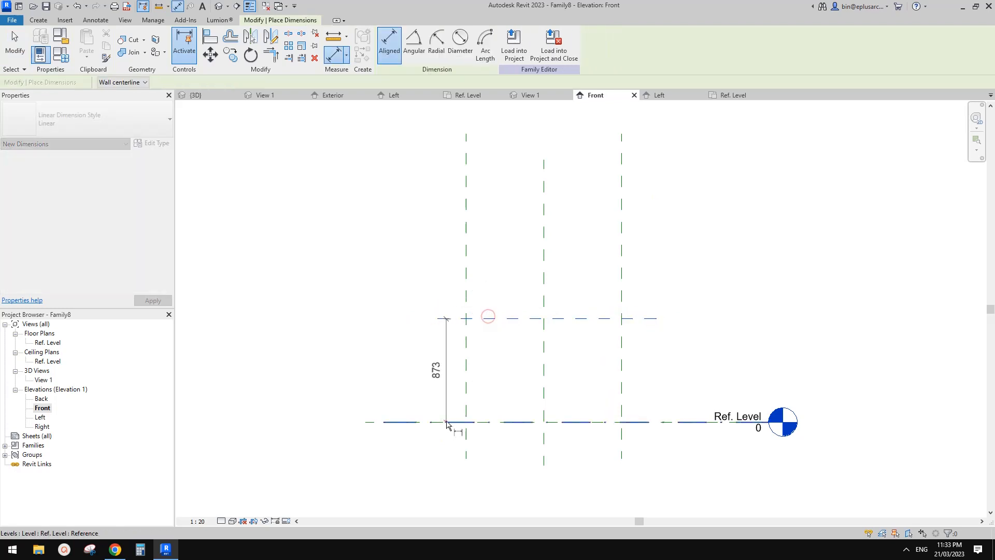
left_click(444, 418)
left_click(417, 392)
key("Escape")
Step: Label the height dimension with a new instance length parameter named h
left_click(488, 43)
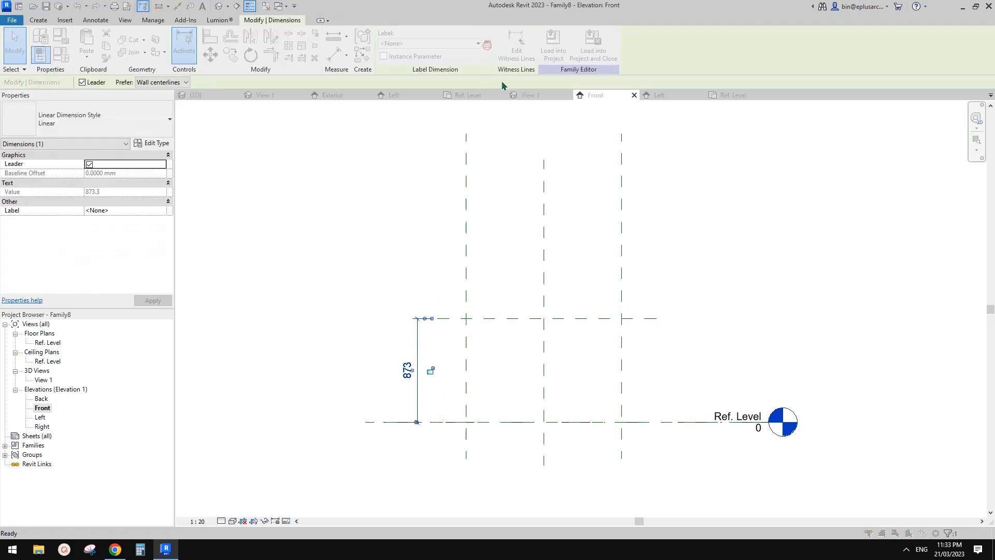
type("h")
left_click(365, 280)
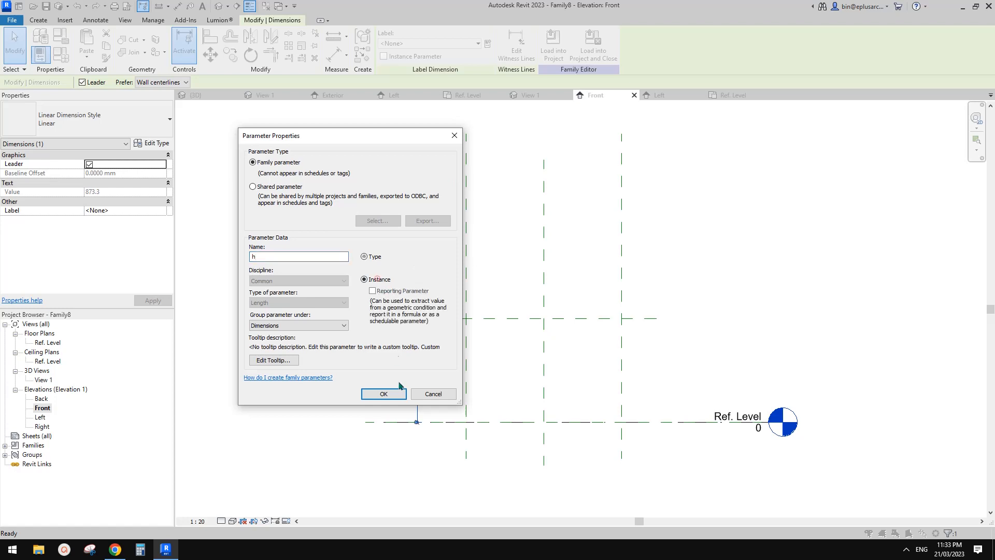
left_click(384, 394)
Step: Open the Ref. Level floor plan and bring the reference planes into close view
double_click(52, 344)
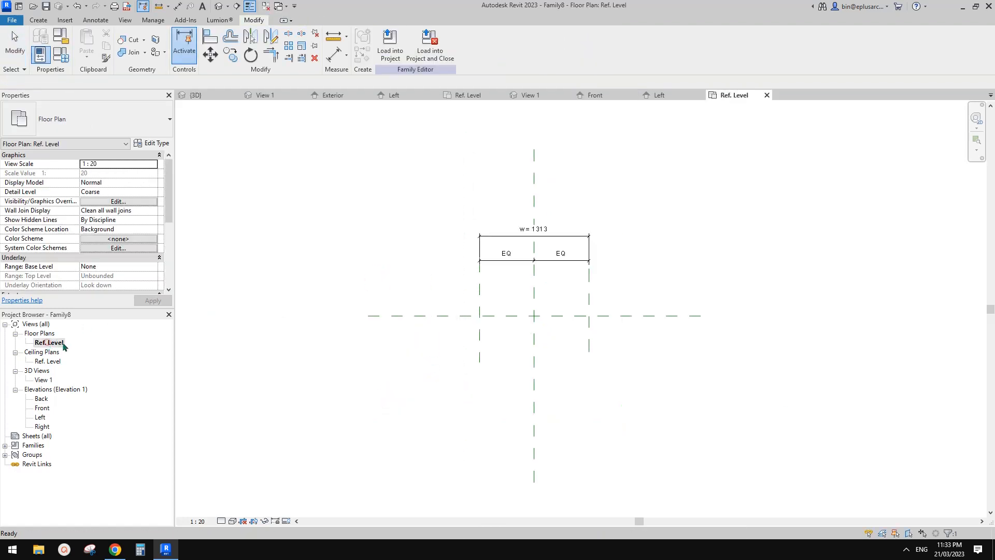
scroll(555, 282, "up", 2)
left_click(533, 299)
scroll(533, 299, "up", 1)
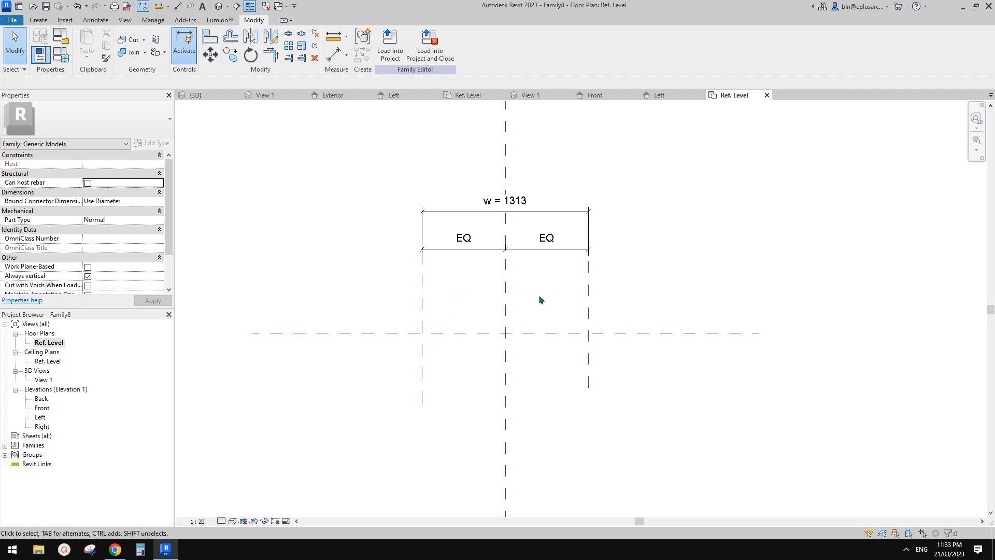
middle_click_drag(451, 306, 450, 307)
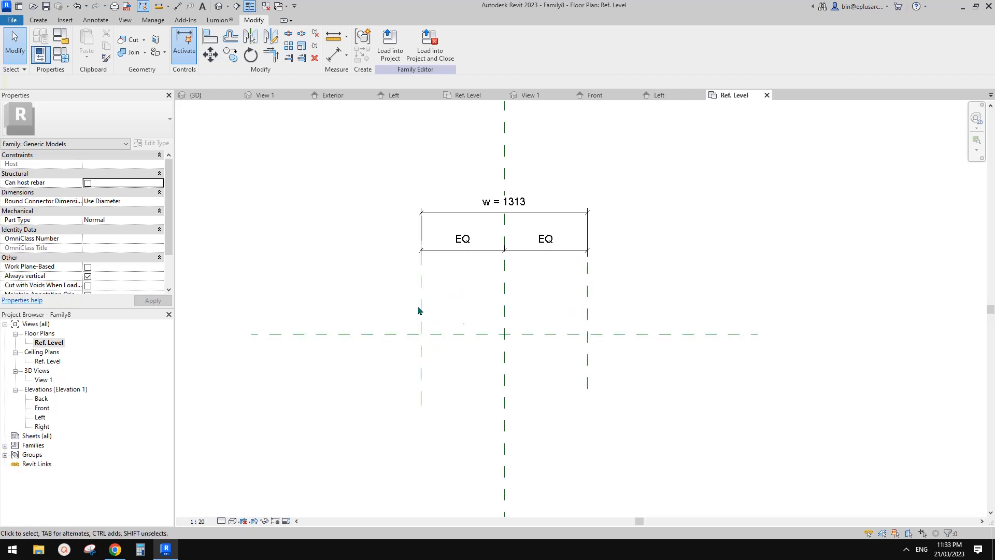
middle_click_drag(542, 306, 540, 302)
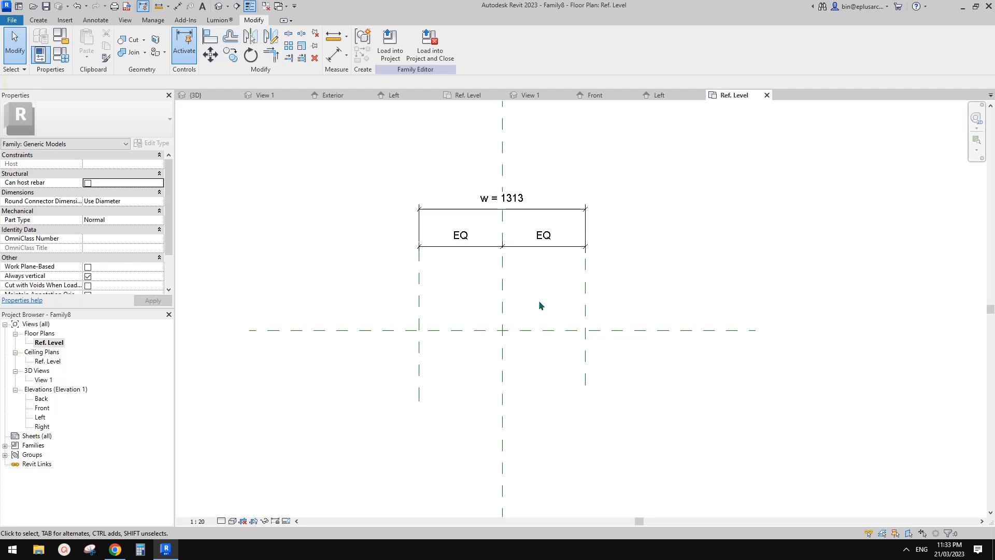
scroll(521, 302, "up", 1)
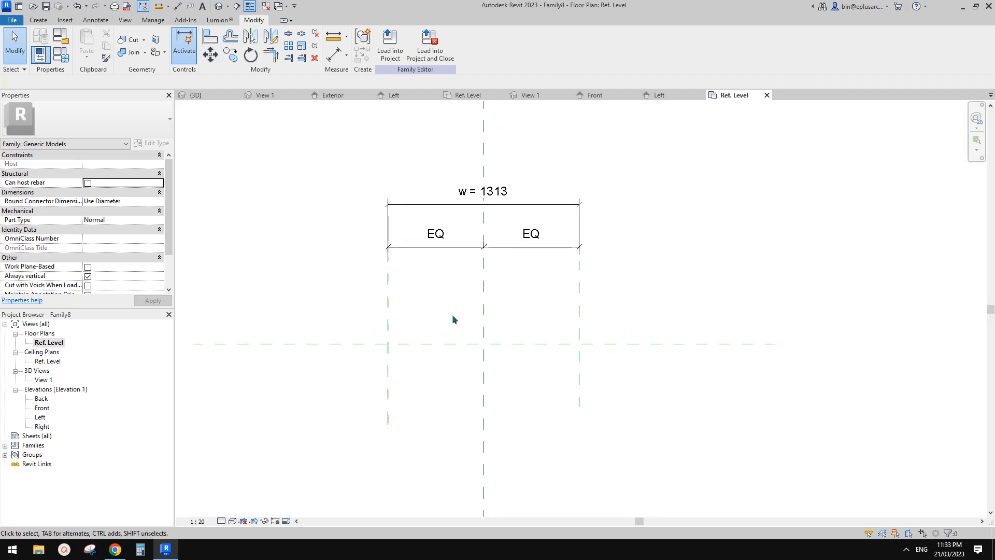
Step: Draw an arc reference line of about 754 mm radius between the outer planes' intersections with the Center (Front/Back) plane
left_click(38, 19)
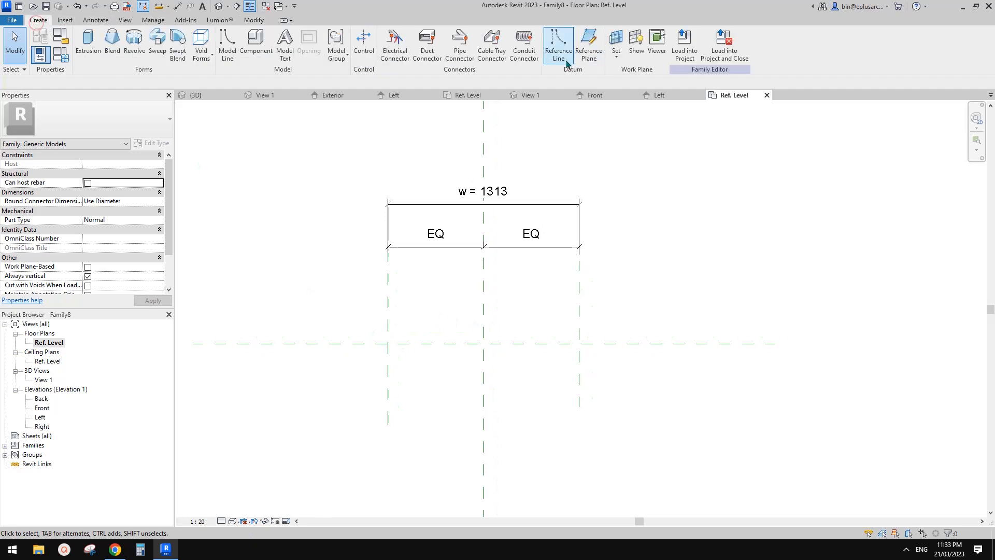
left_click(559, 46)
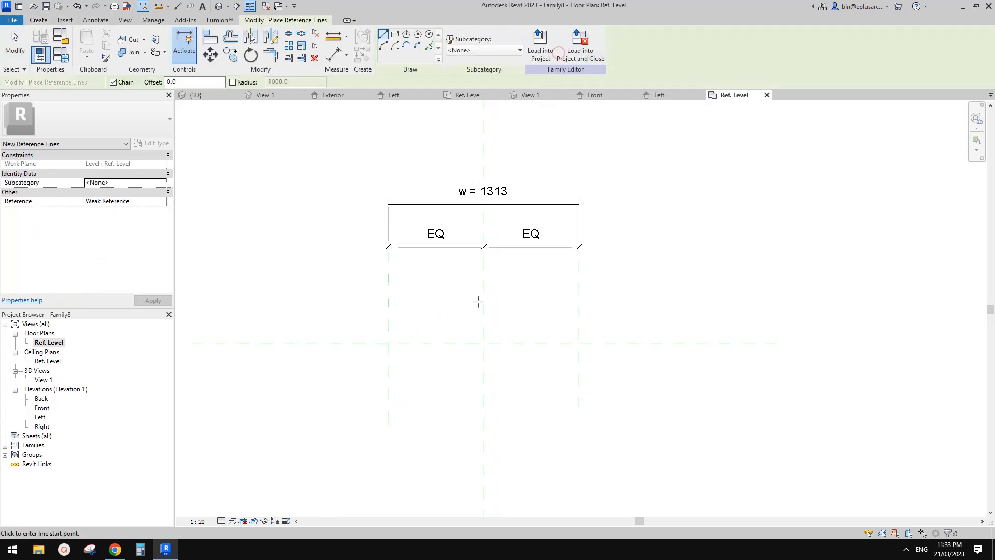
left_click(387, 344)
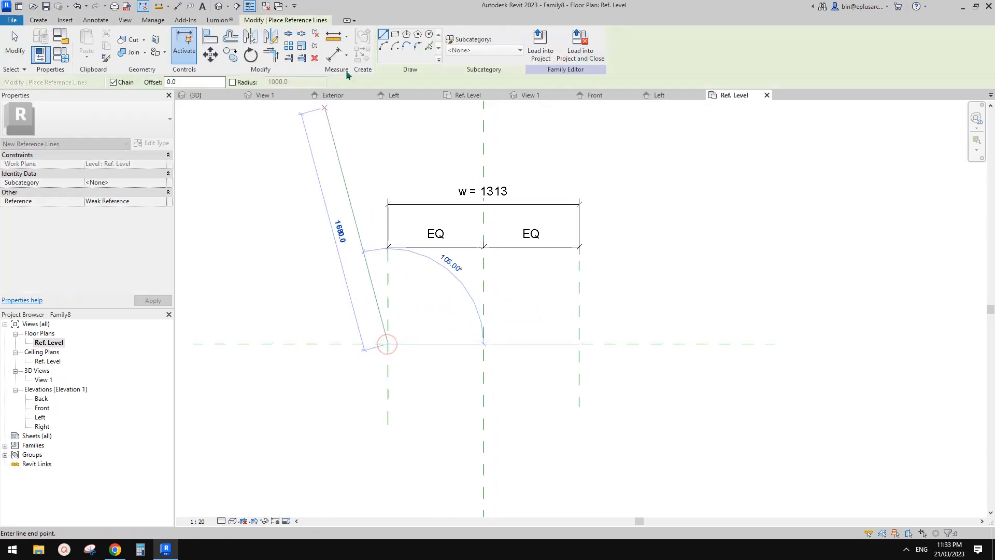
left_click(383, 47)
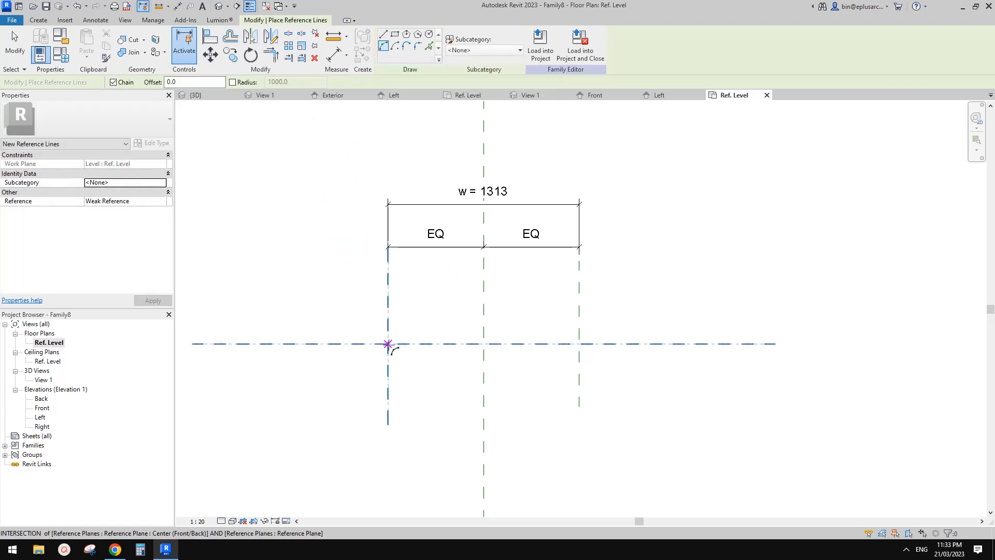
left_click(388, 344)
left_click(579, 344)
left_click(518, 293)
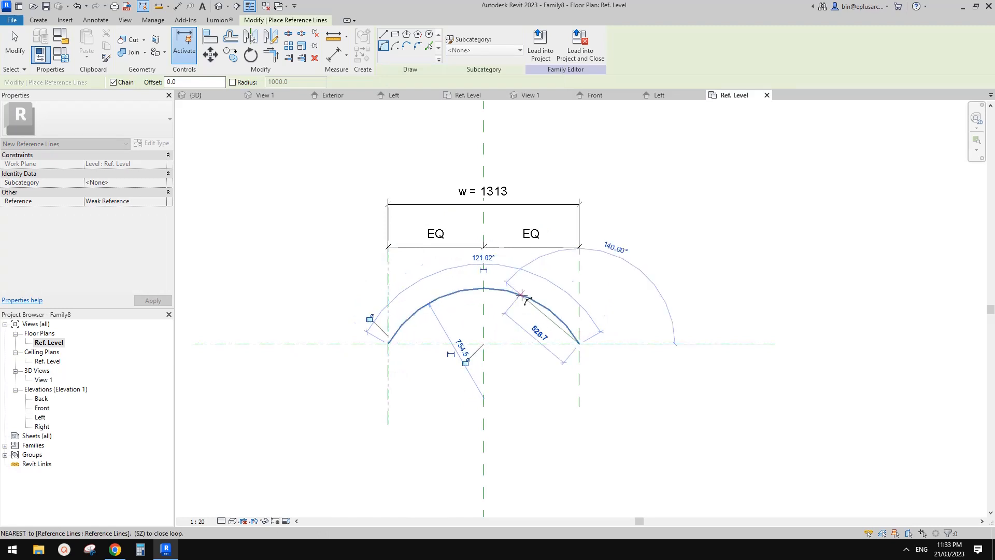
key("Escape")
key("Escape")
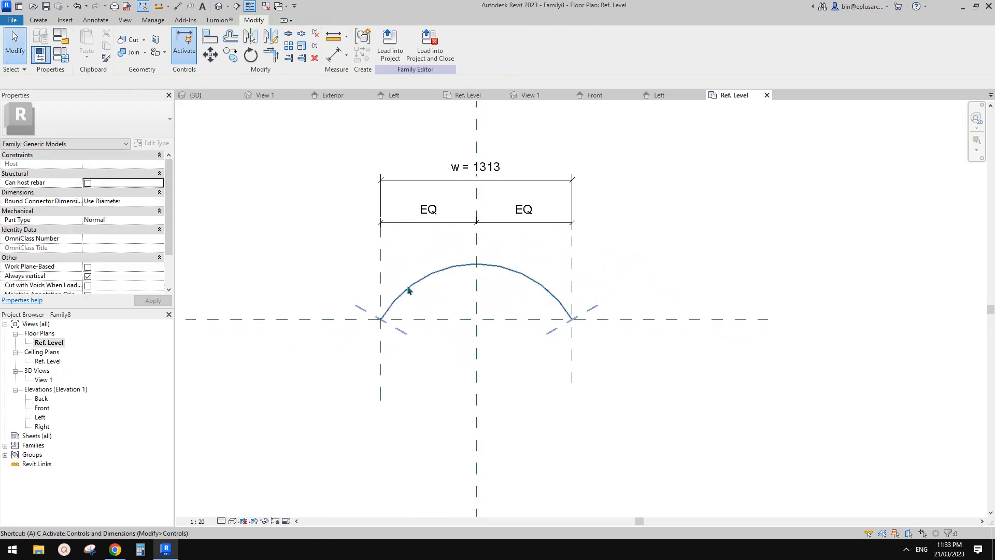
Step: Align and lock the arc's endpoints to the two outer reference planes and the Center (Front/Back) plane
key("a")
key("l")
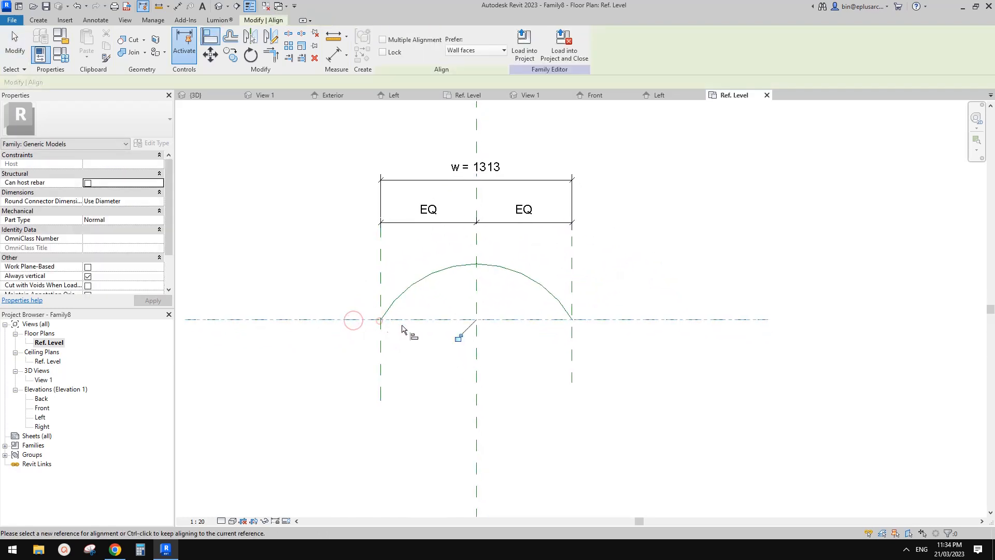
left_click(381, 288)
left_click(381, 320)
left_click(368, 298)
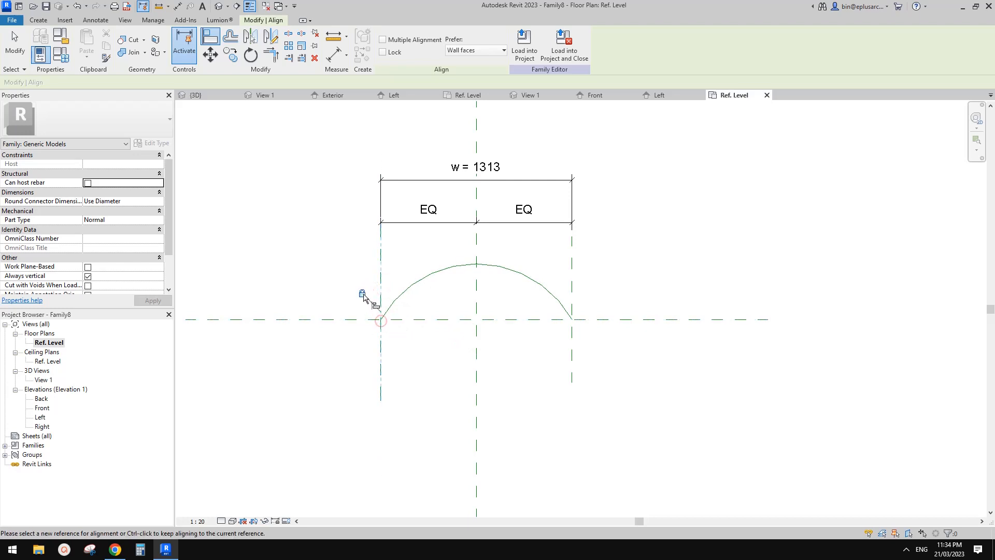
left_click(572, 299)
left_click(567, 307)
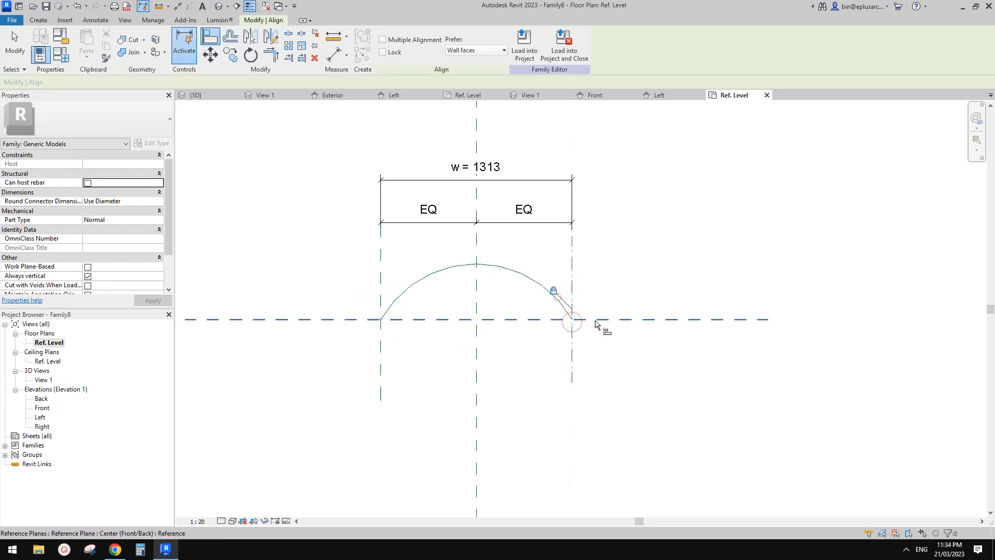
key("Escape")
key("Escape")
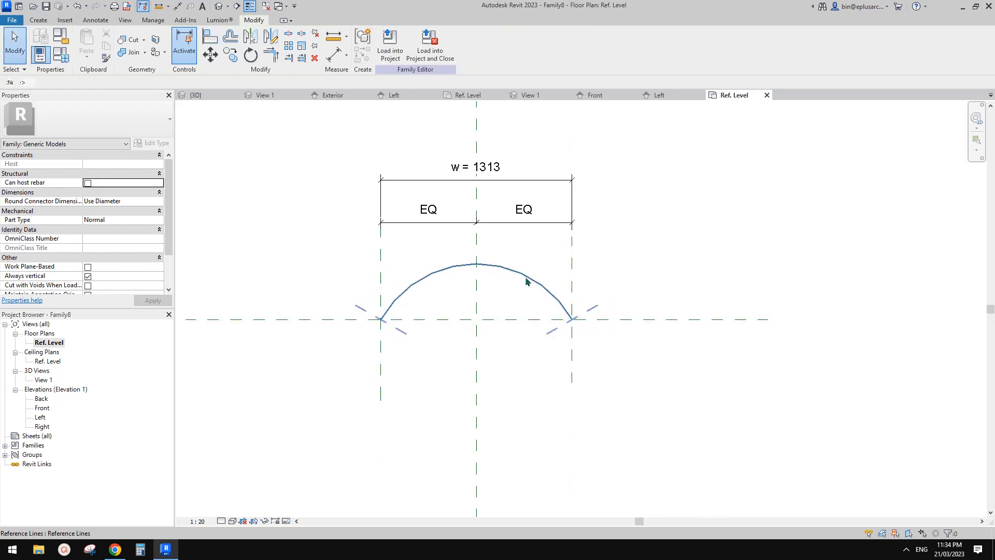
Step: Make the arc's radius dimension permanent and label it with a new instance parameter named r
left_click(525, 276)
scroll(455, 310, "up", 1)
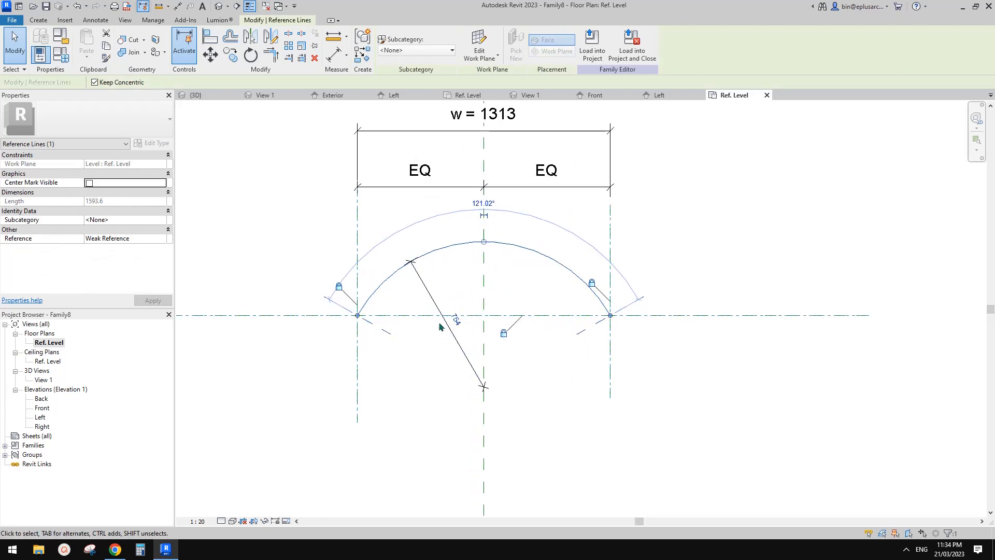
left_click(433, 287)
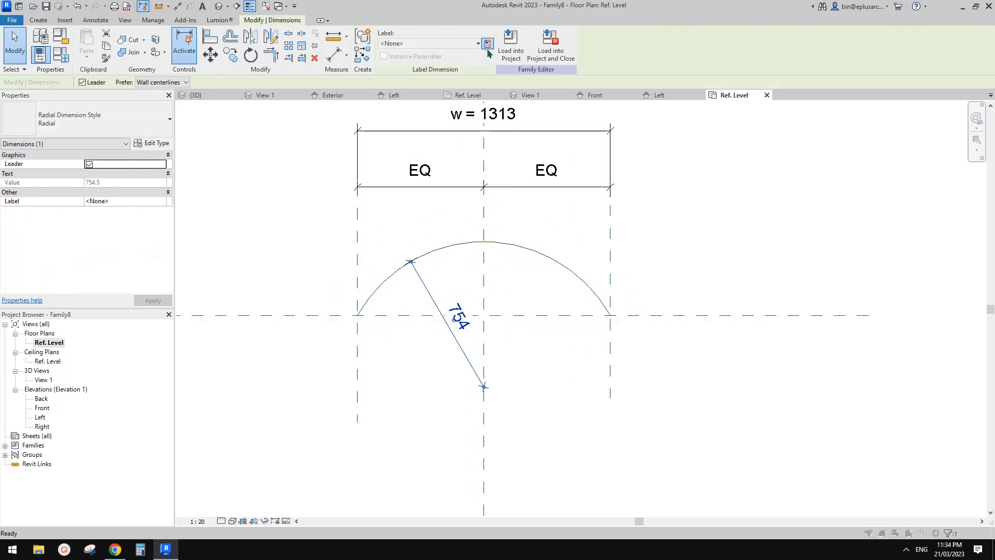
left_click(487, 44)
left_click(363, 280)
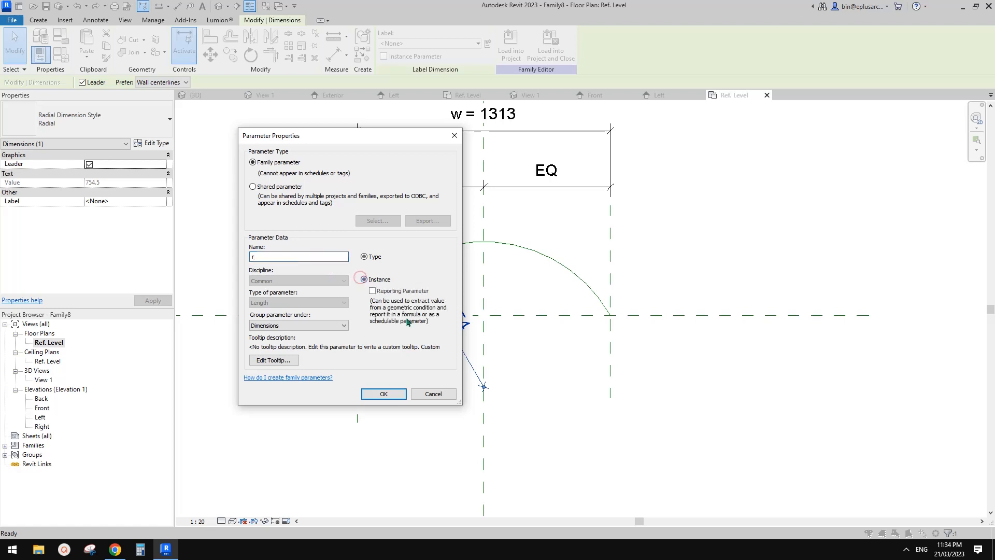
left_click(384, 394)
key("Escape")
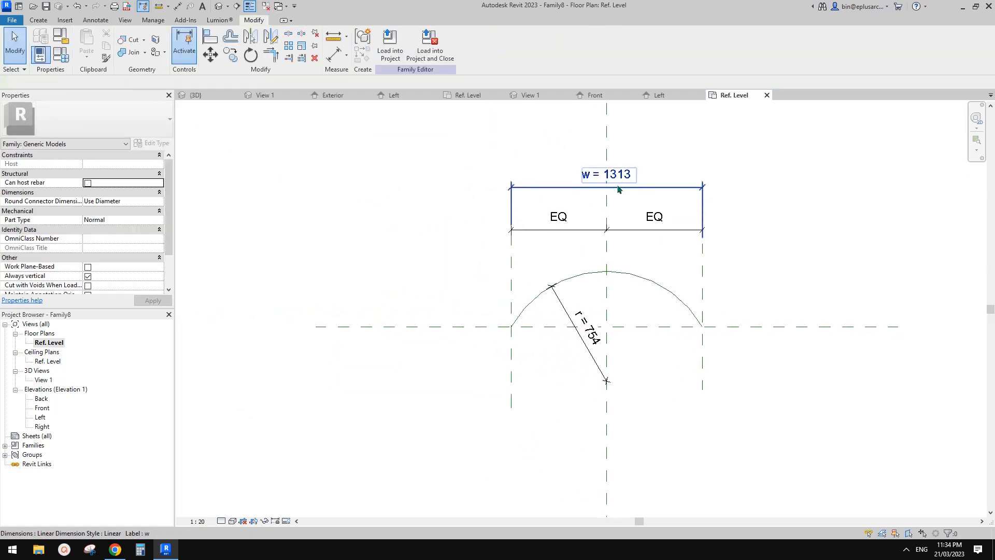
Step: Check the Front elevation, return to the Ref. Level plan and set parameter r to 900 in Family Types
double_click(42, 409)
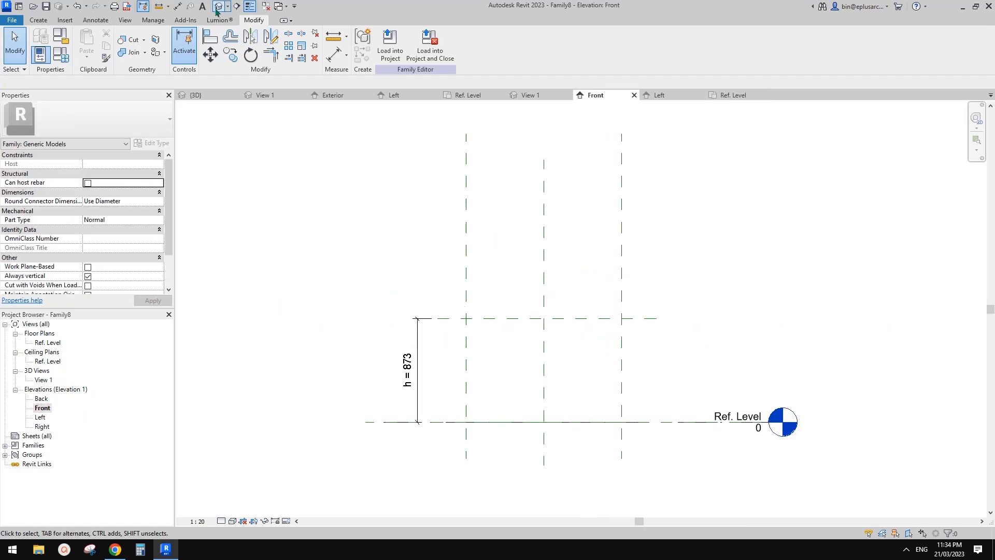
double_click(52, 342)
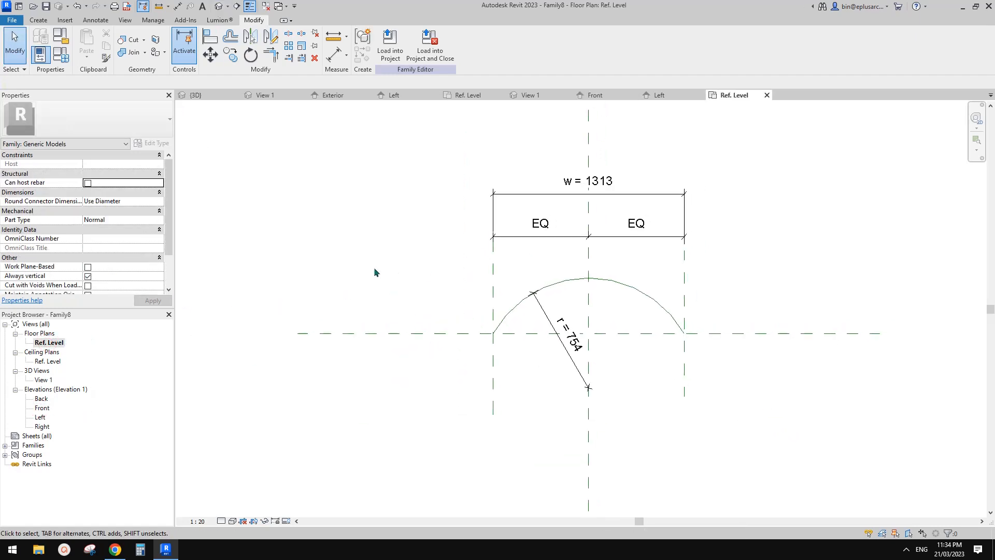
left_click(67, 59)
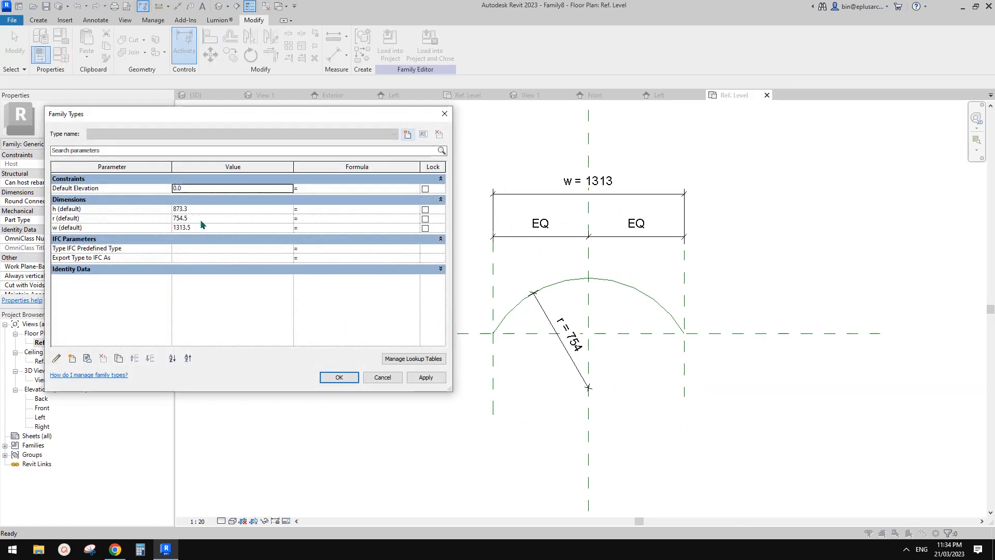
left_click(207, 220)
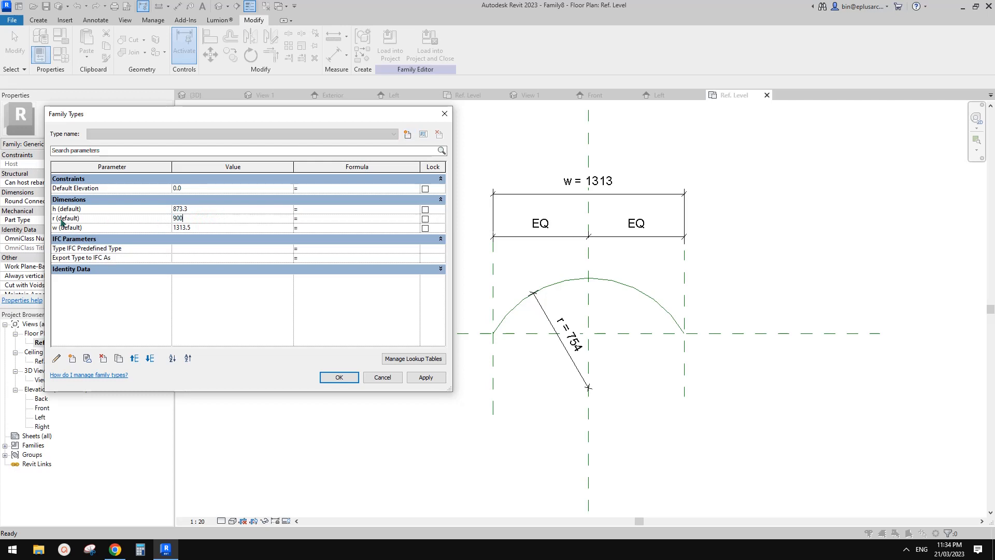
left_click(429, 379)
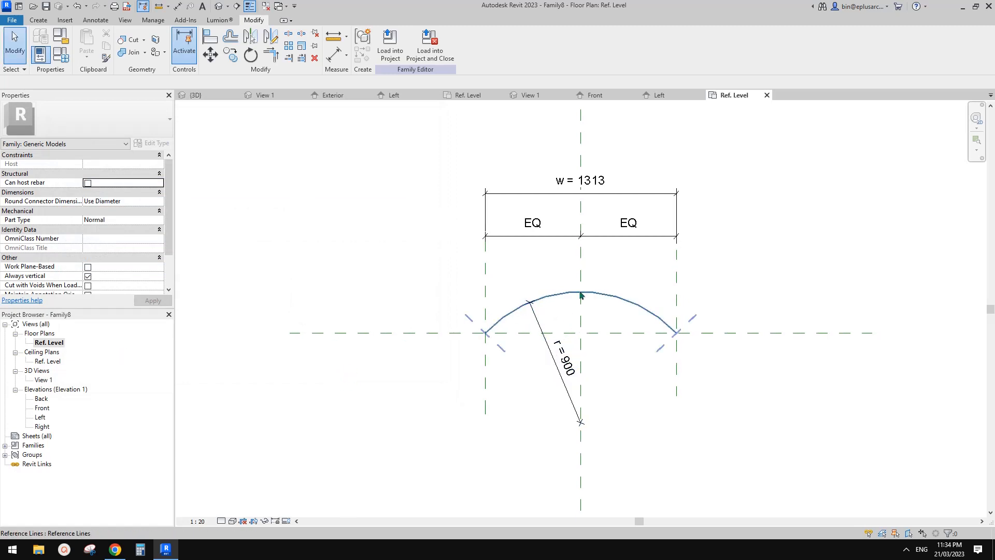
Step: Start a sweep and pick the arc reference line as its path, finishing the path
left_click(38, 21)
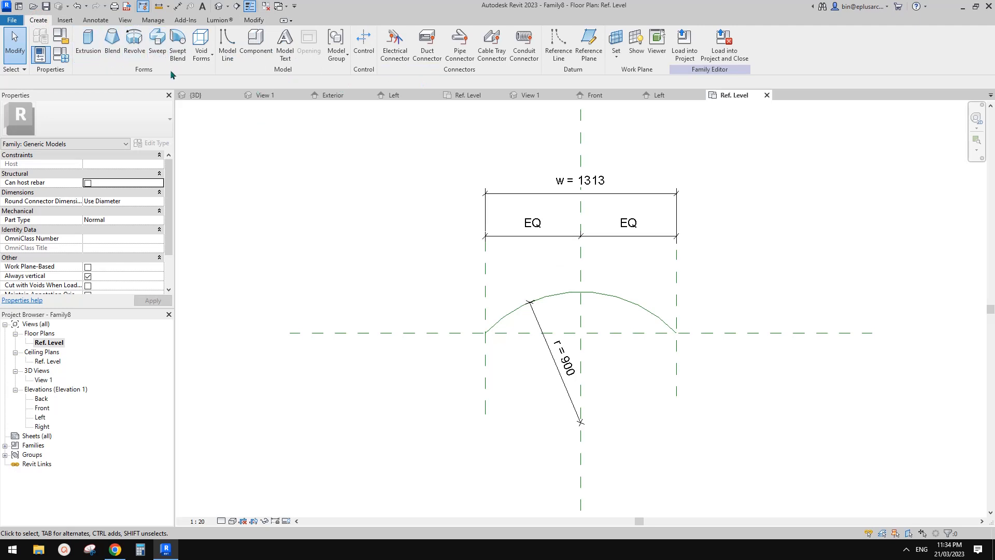
left_click(157, 44)
left_click(476, 54)
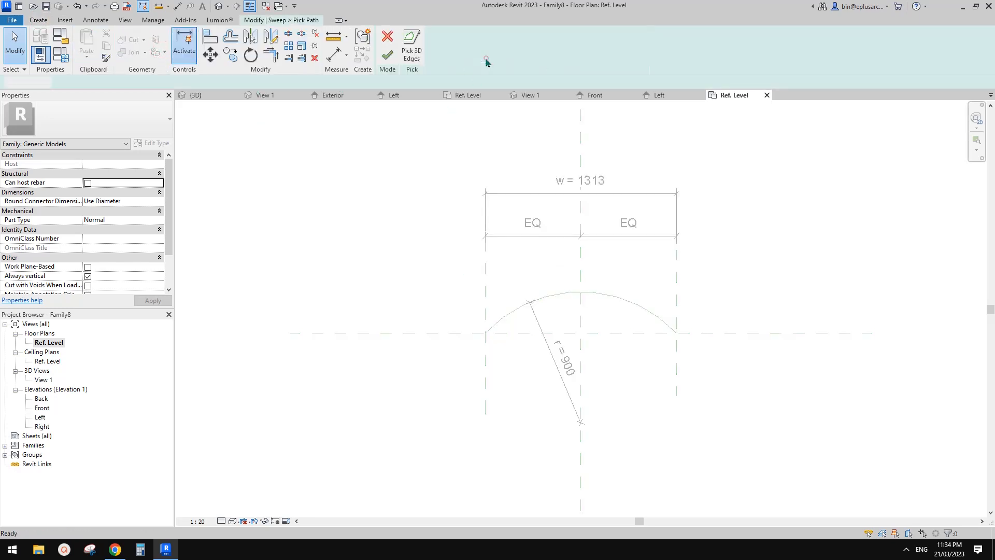
left_click(514, 303)
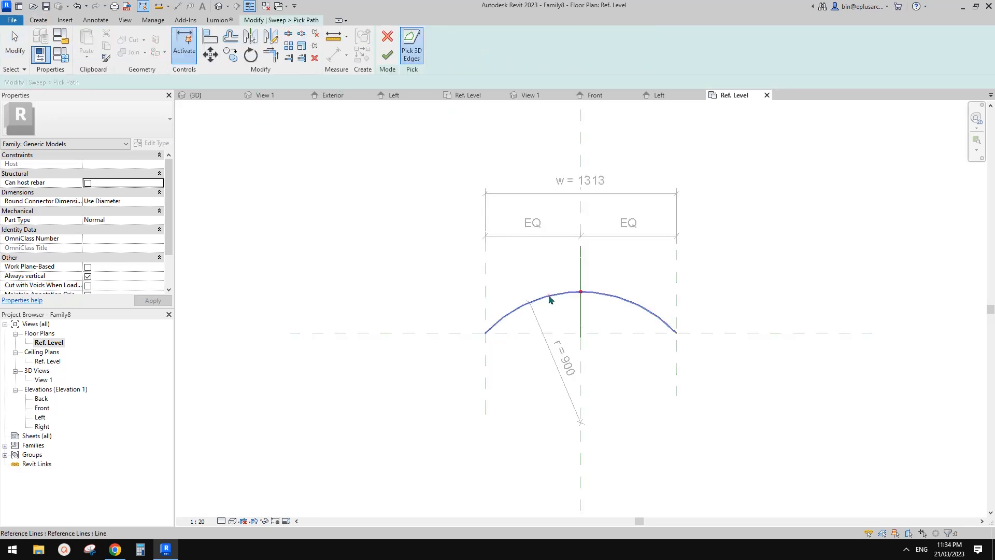
left_click(387, 55)
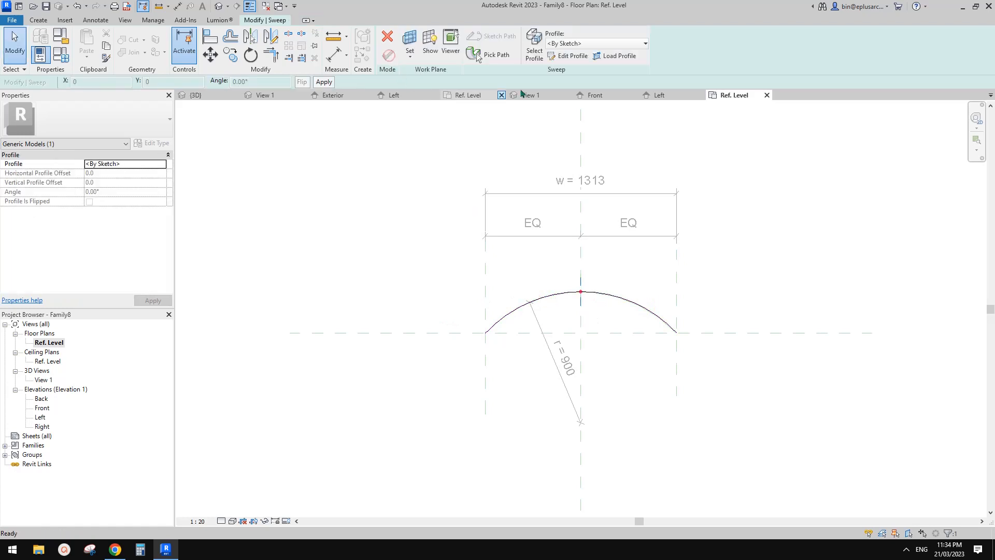
Step: Sketch the sweep's rectangular profile in the Left elevation, about 92 mm wide, from Ref. Level up to the upper reference plane
left_click(570, 56)
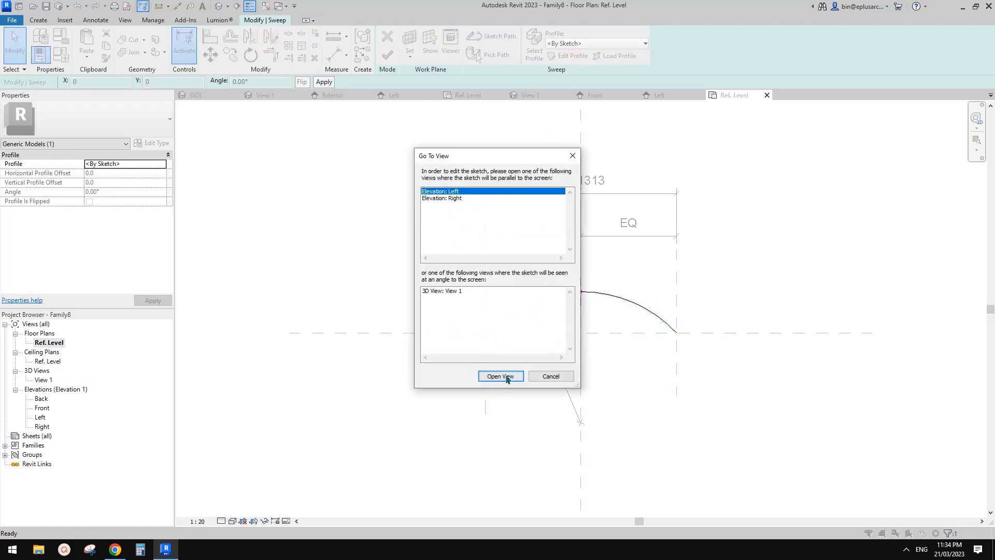
left_click(507, 378)
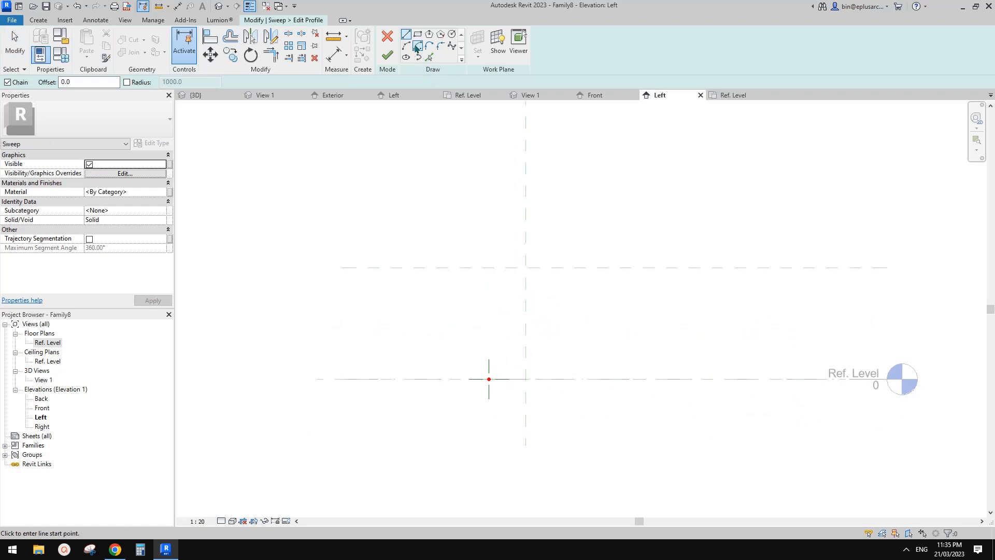
left_click(417, 34)
scroll(493, 384, "up", 2)
left_click(484, 374)
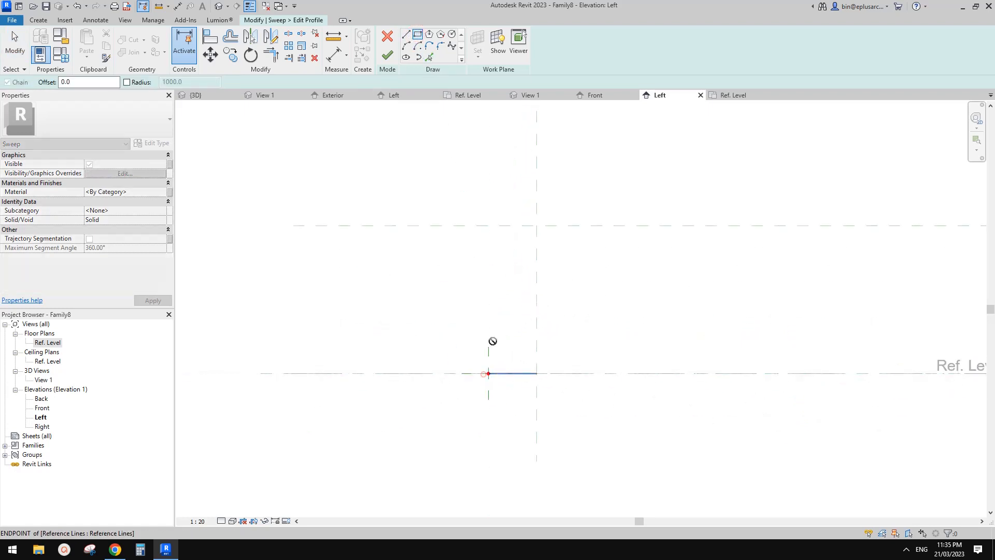
left_click(500, 226)
scroll(500, 407, "up", 3)
key("Escape")
Step: Set the rectangular profile's width to 20 mm
left_click(497, 290)
middle_click_drag(476, 295, 476, 334)
left_click(472, 354)
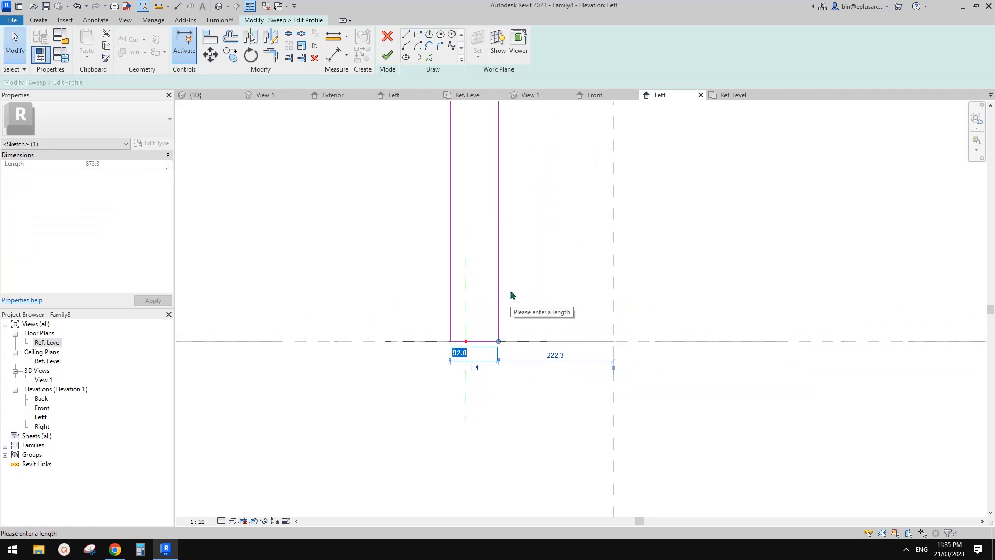
type("20")
key("Return")
left_click(527, 268)
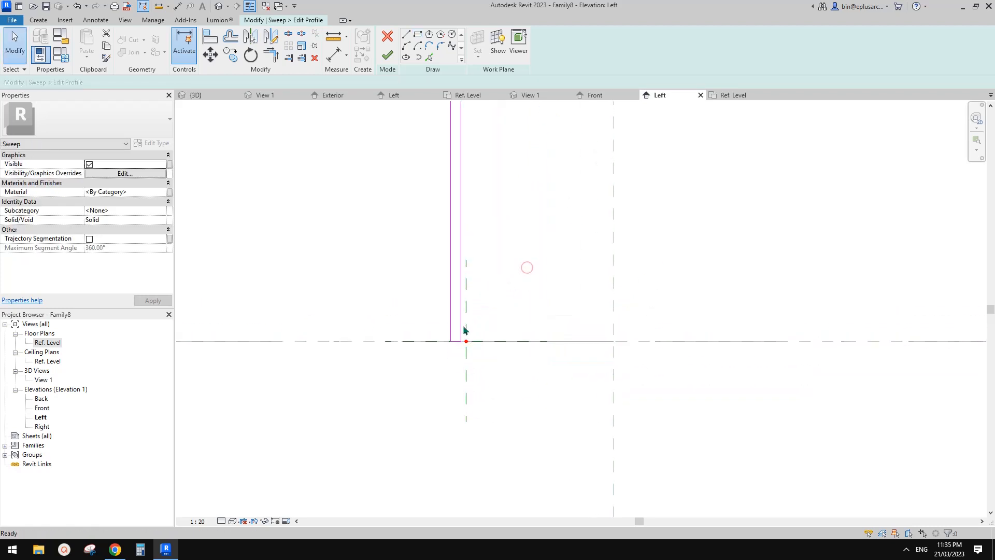
Step: Move the whole profile rectangle so the midpoint of its bottom edge sits on the sweep path point
key("Tab")
left_click(462, 327)
scroll(459, 343, "up", 1)
key("m")
key("v")
scroll(459, 343, "up", 1)
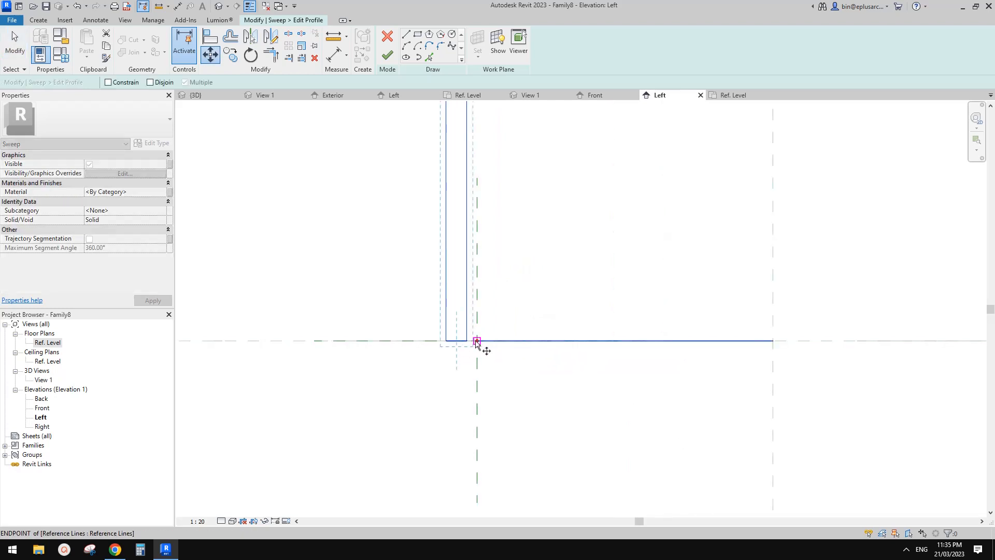
left_click(457, 342)
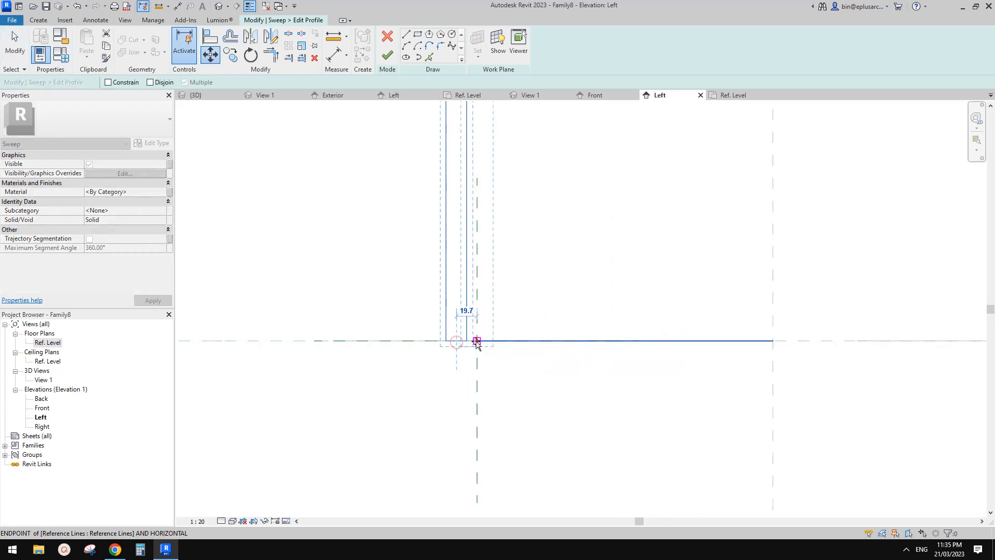
left_click(477, 342)
scroll(474, 336, "down", 2)
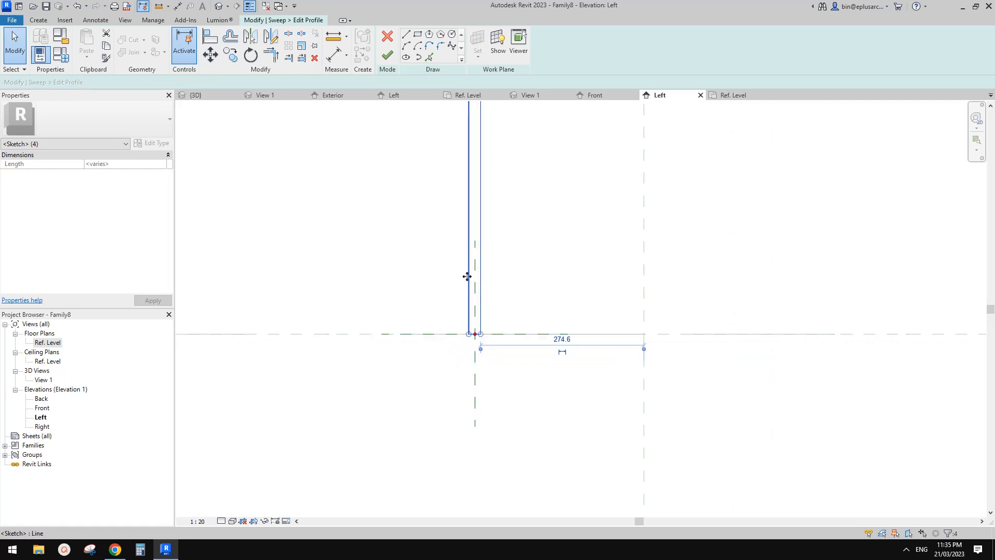
scroll(470, 335, "down", 2)
scroll(471, 336, "up", 3)
scroll(489, 319, "down", 4)
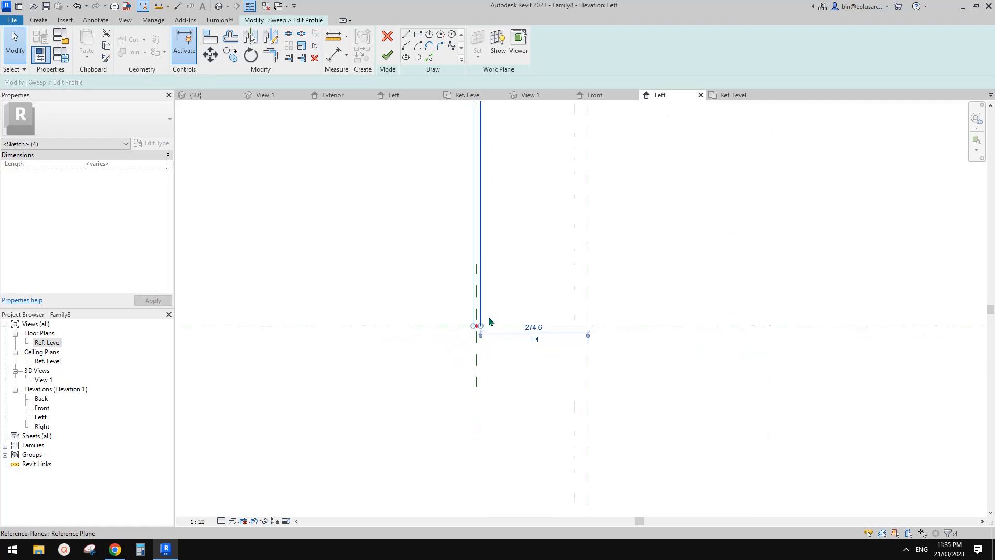
Step: Align the profile's top edge to the upper horizontal reference plane and lock it
scroll(487, 266, "down", 2)
middle_click_drag(487, 266, 487, 407)
scroll(493, 369, "down", 2)
scroll(483, 310, "up", 4)
middle_click_drag(482, 309, 477, 280)
left_click_drag(457, 213, 513, 265)
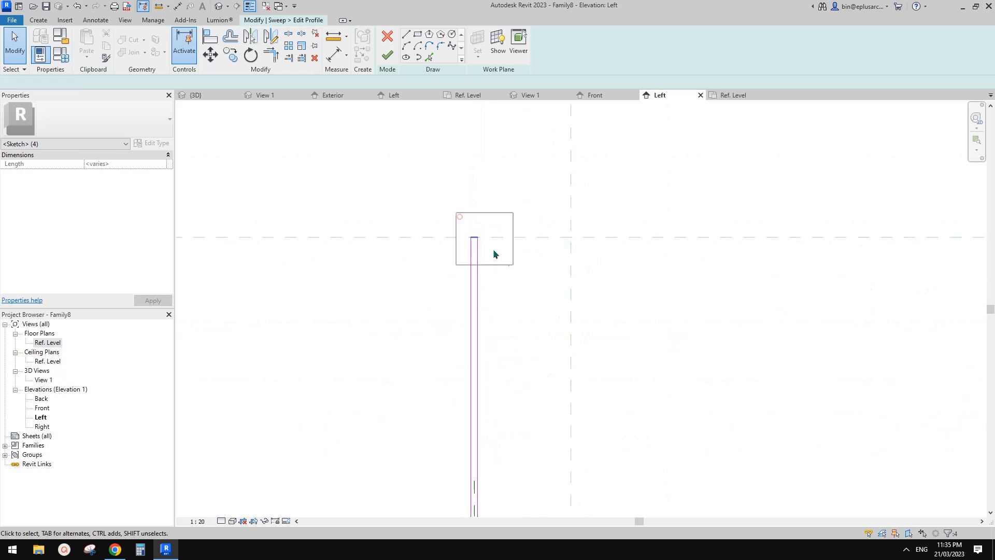
key("a")
key("l")
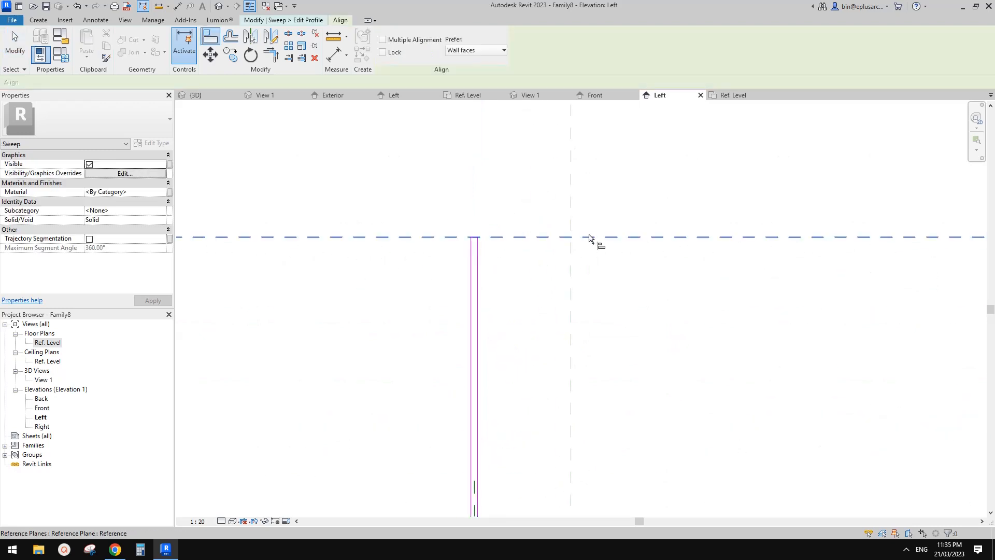
left_click(555, 241)
scroll(504, 234, "up", 2)
left_click(448, 243)
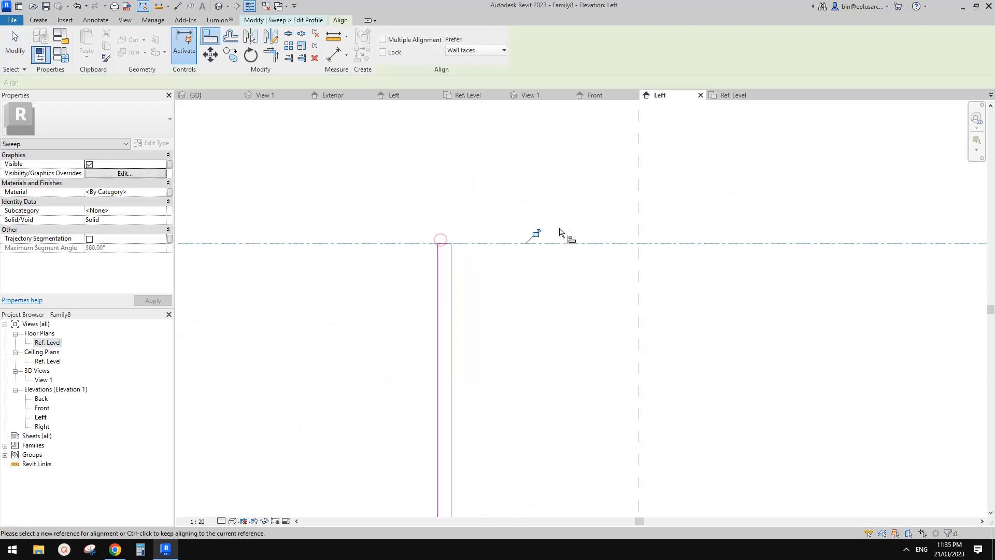
left_click(536, 234)
Step: Finish the profile sketch and complete the sweep
scroll(496, 256, "down", 4)
middle_click_drag(481, 394, 486, 310)
scroll(486, 310, "up", 3)
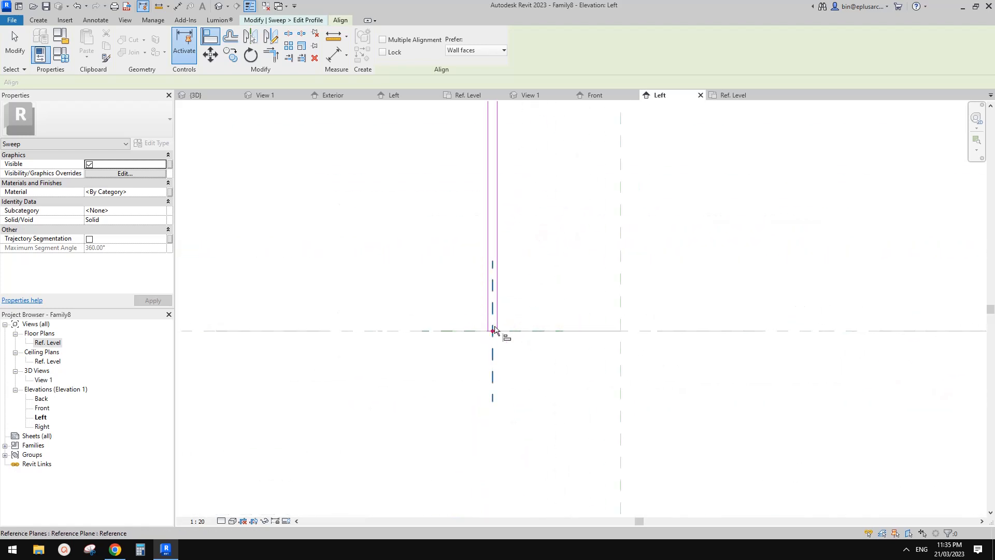
key("Escape")
scroll(516, 311, "down", 3)
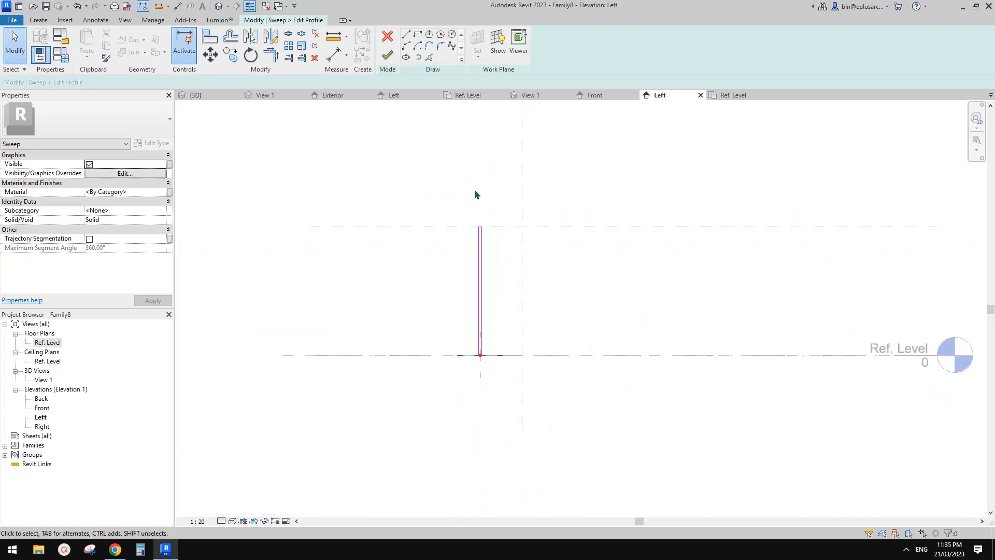
left_click(391, 60)
left_click(389, 57)
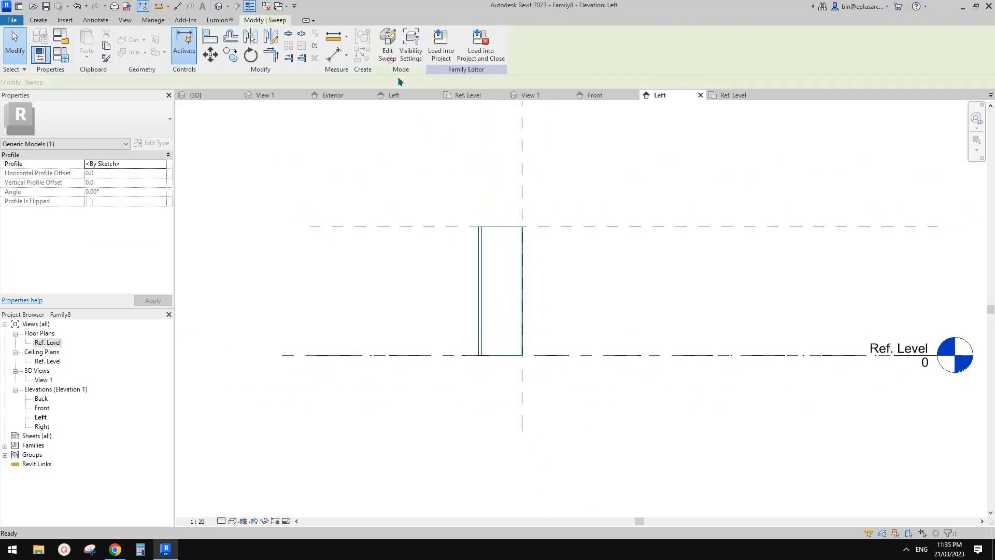
Step: Inspect the curved panel in the default 3D view and apply 1200 to parameter r in Family Types
left_click(218, 10)
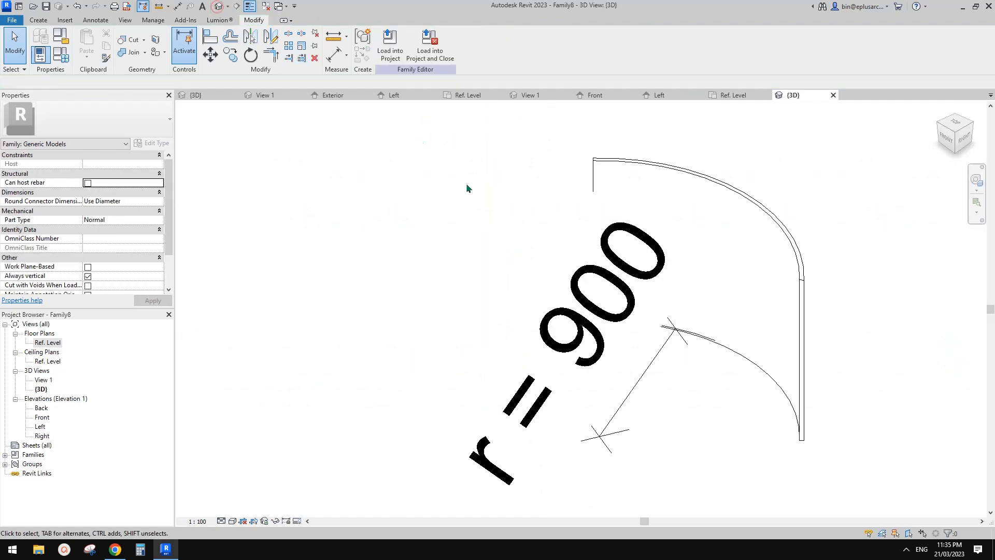
middle_click_drag(585, 306, 725, 272, "shift")
left_click(698, 258)
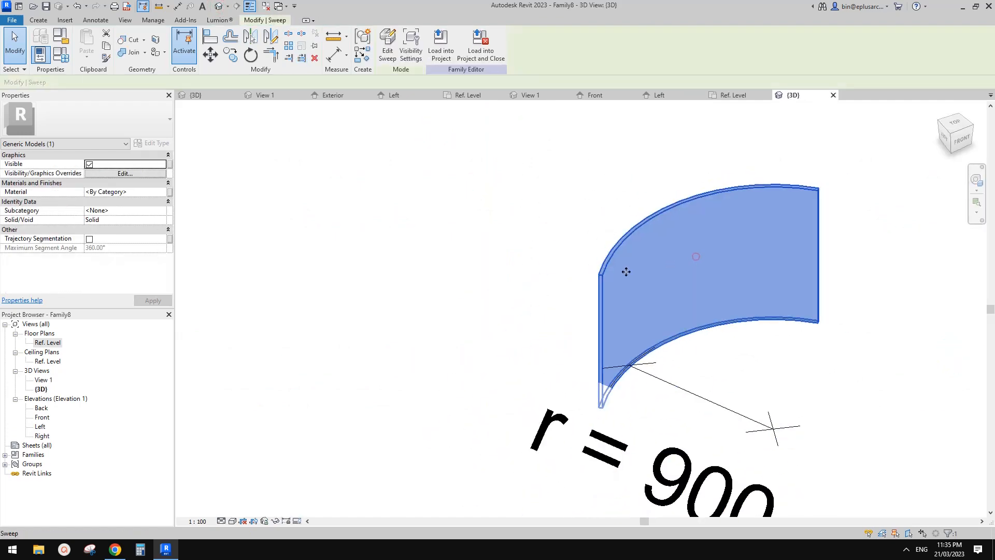
middle_click_drag(627, 271, 466, 223, "shift")
left_click(62, 52)
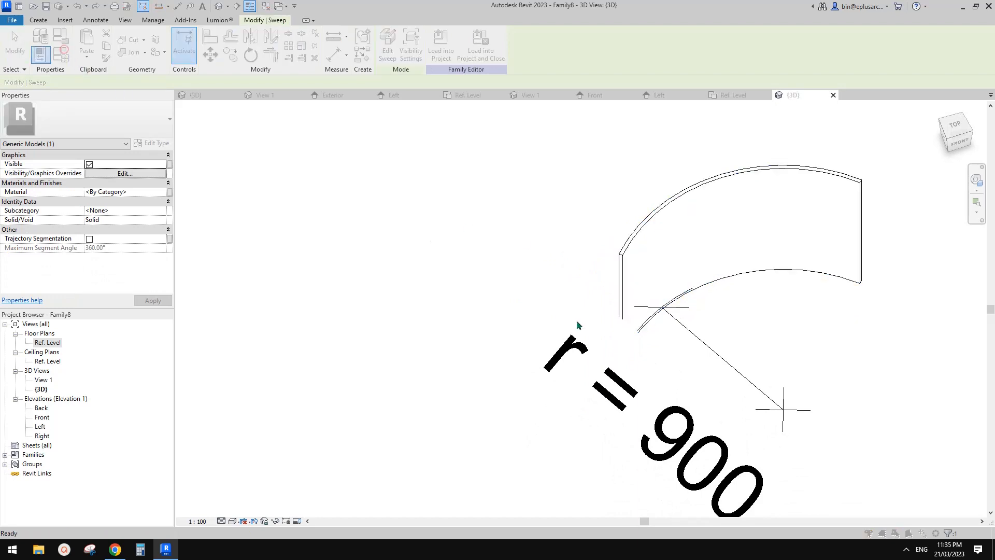
left_click(203, 217)
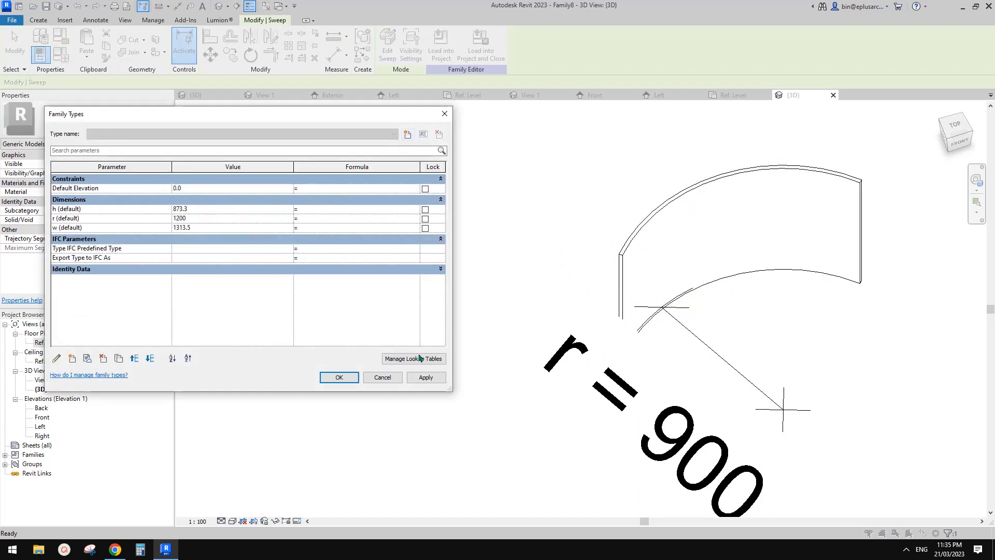
type("1200")
left_click(426, 377)
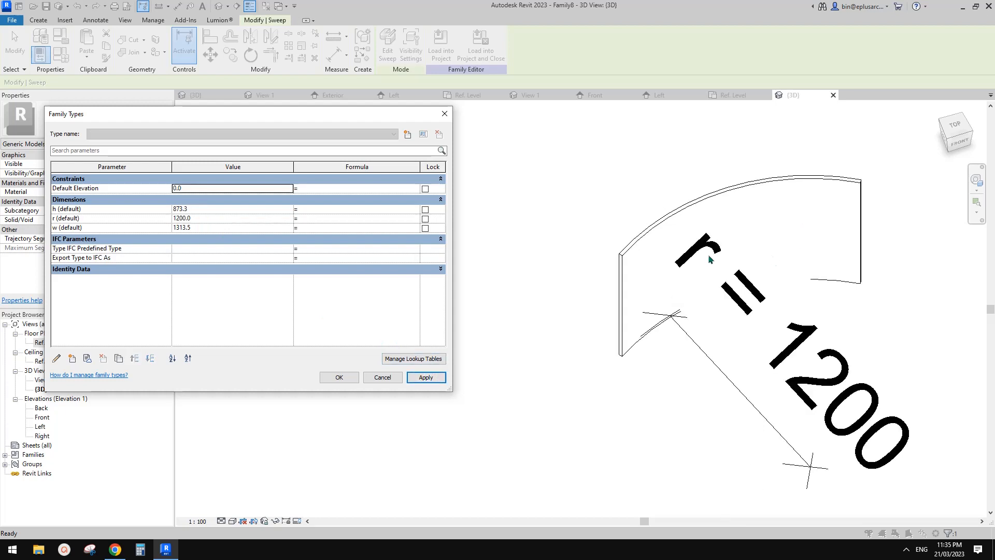
Step: Set parameter h to 1500 and parameter w to 1200 in Family Types, accepting the changes
left_click(213, 211)
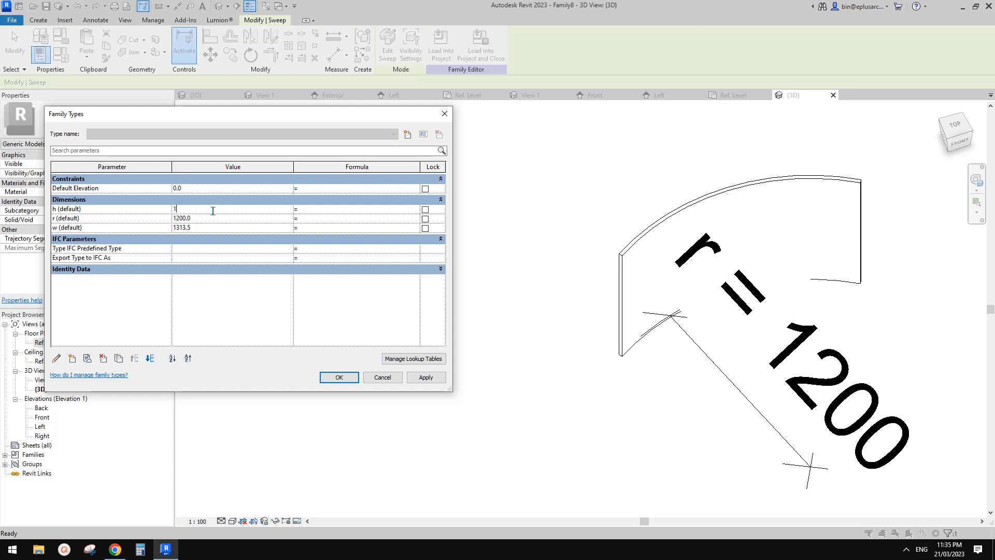
left_click(426, 377)
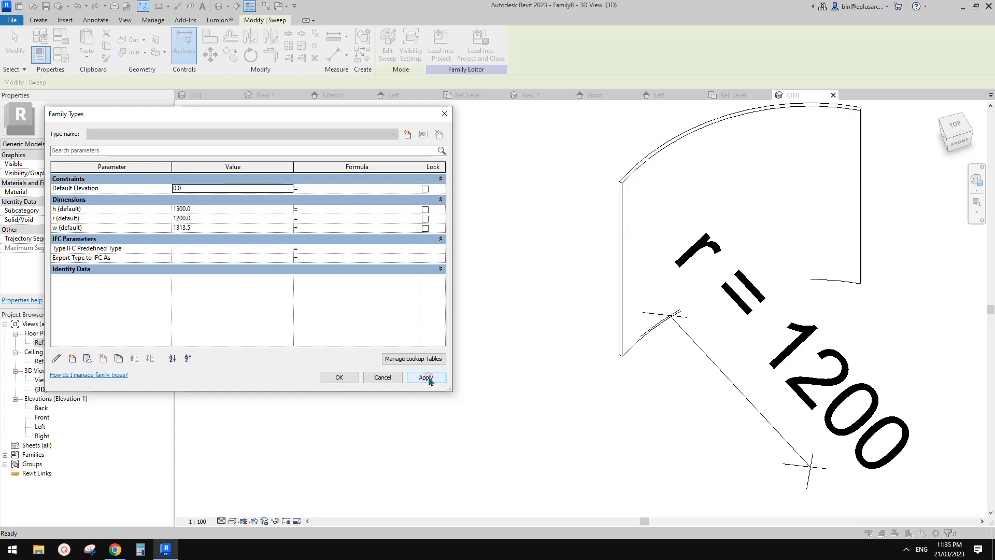
left_click(218, 229)
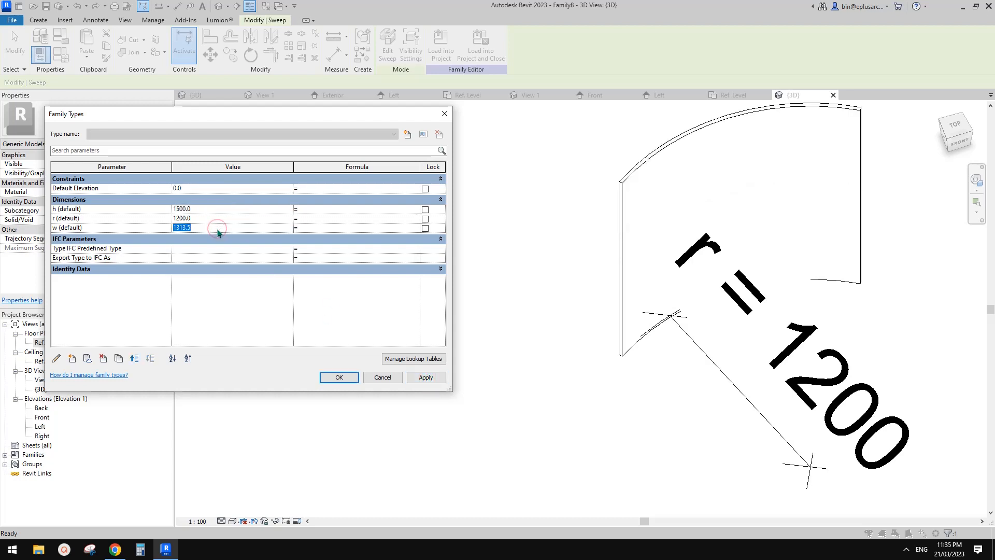
type("1200")
left_click(426, 378)
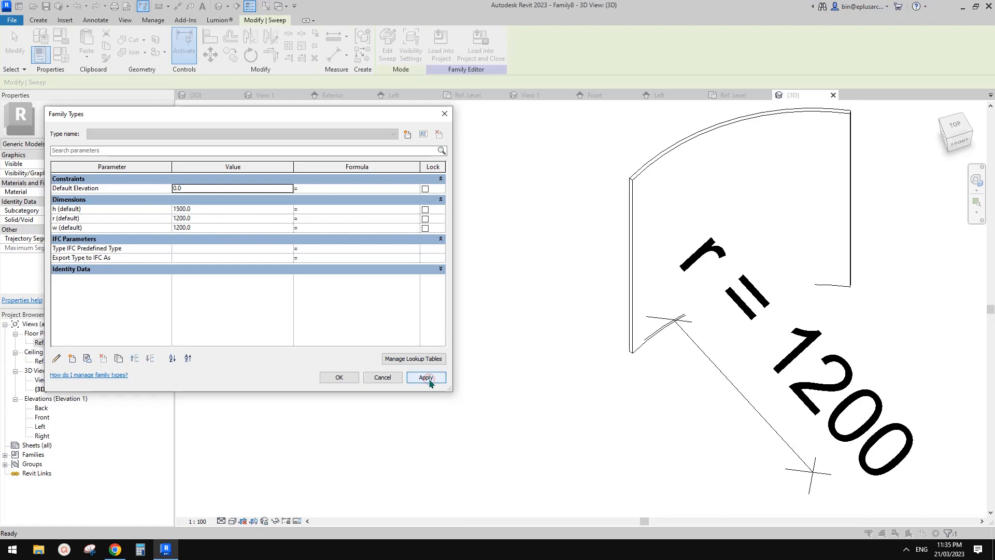
left_click(339, 377)
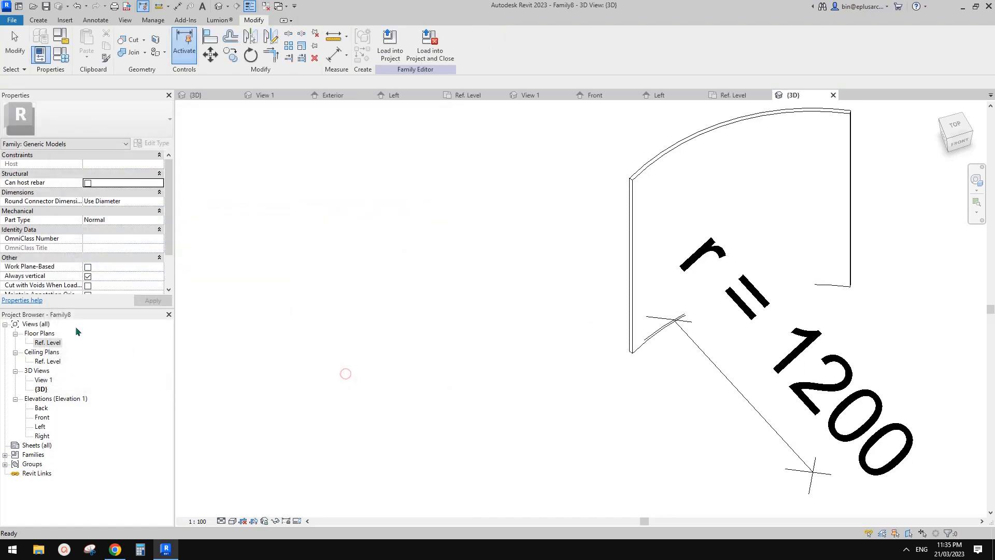
Step: From the Ref. Level plan, load the panel family into Family7 and place one instance at the intersection of its two center planes
double_click(46, 343)
scroll(402, 254, "up", 3)
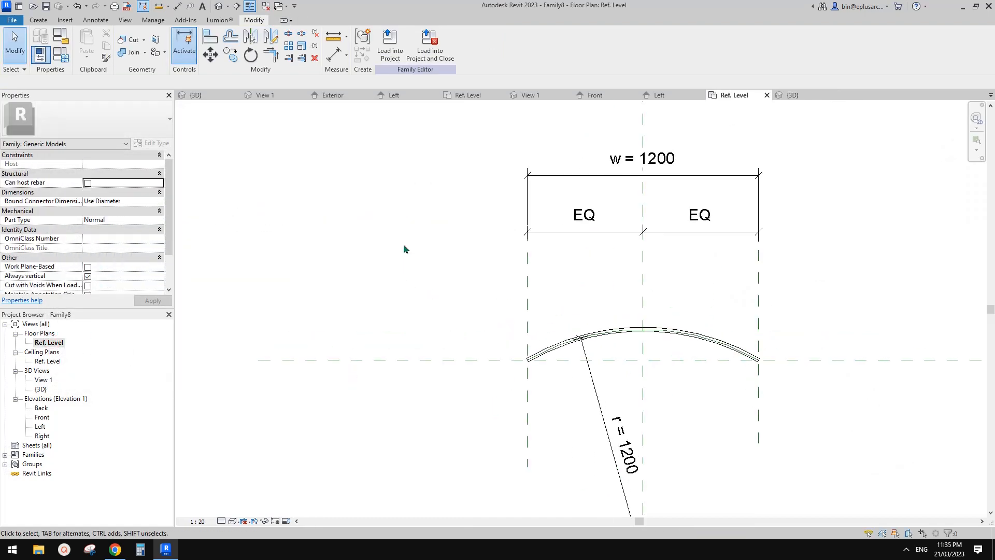
left_click(391, 47)
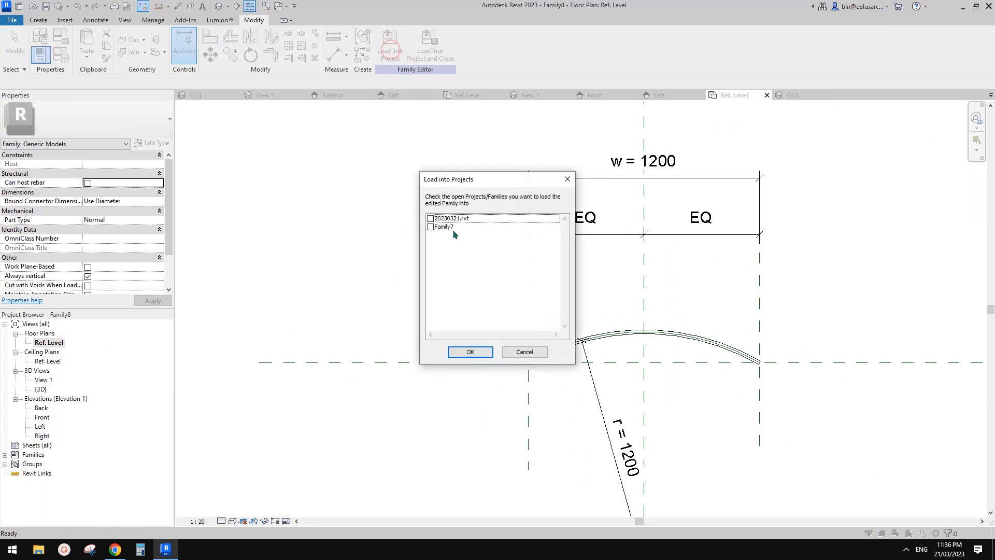
left_click(431, 228)
left_click(470, 352)
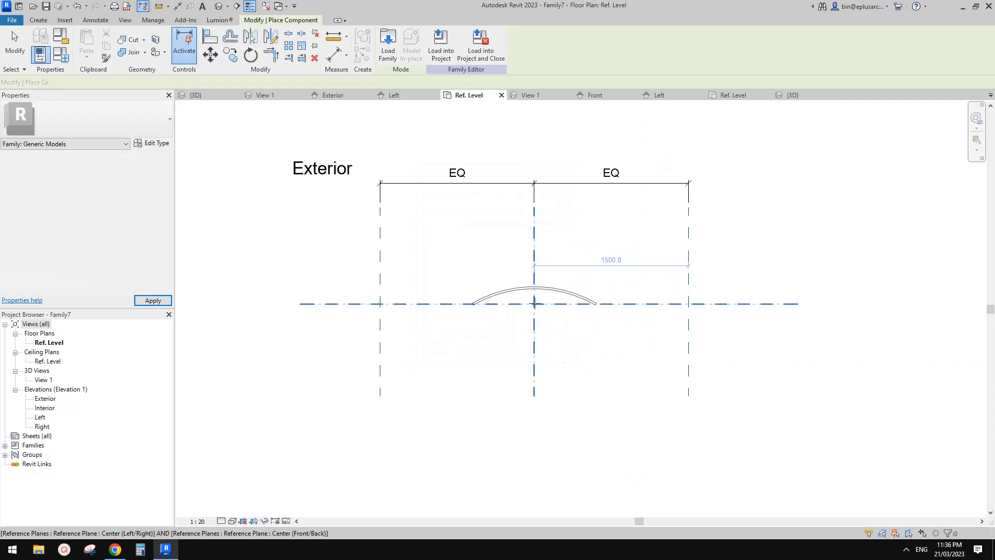
left_click(535, 304)
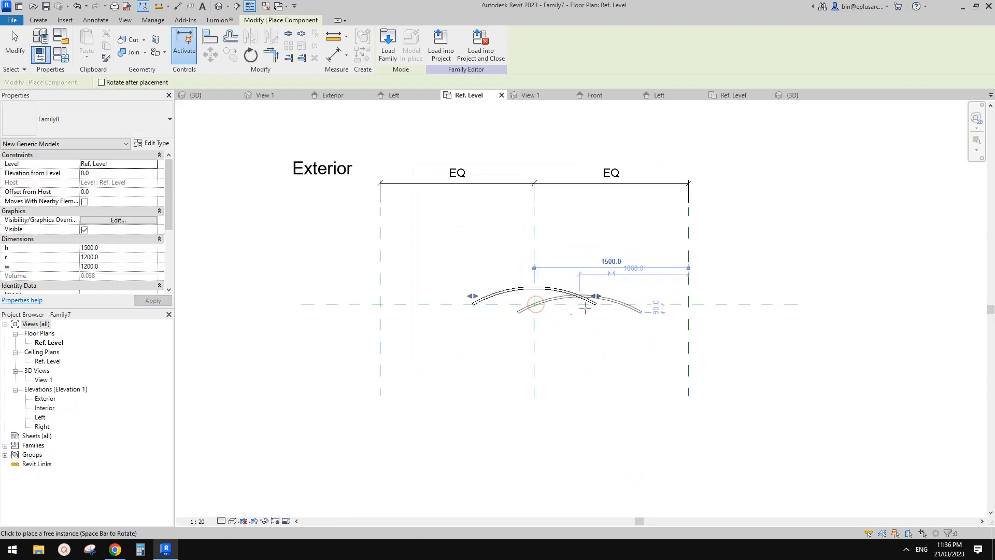
key("Escape")
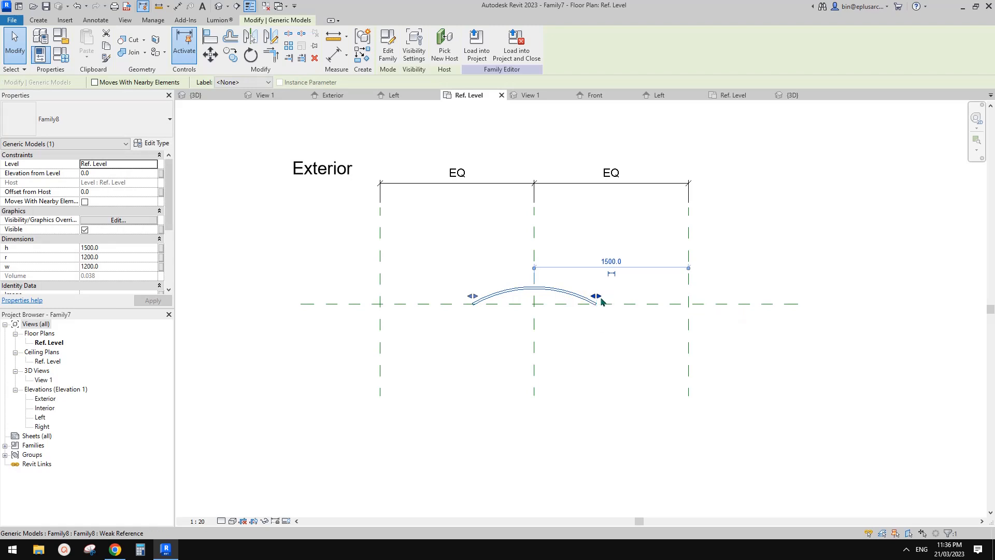
Step: Stretch the curved panel's right end to the right reference plane and try to stretch its left end toward the left plane
left_click_drag(598, 300, 678, 293)
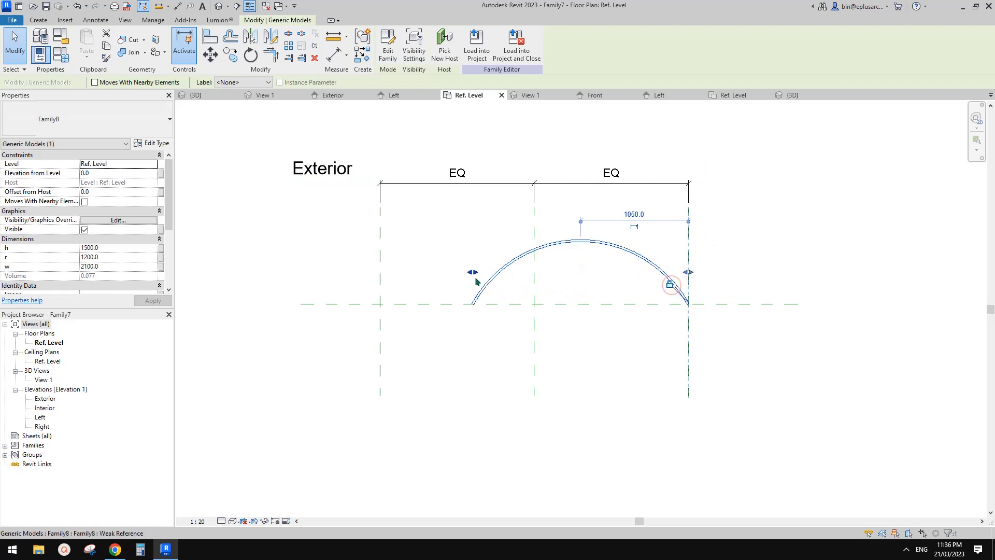
mouse_move(473, 273)
left_mouse_down()
mouse_move(428, 277)
mouse_move(475, 278)
left_mouse_up()
left_click_drag(474, 278, 442, 274)
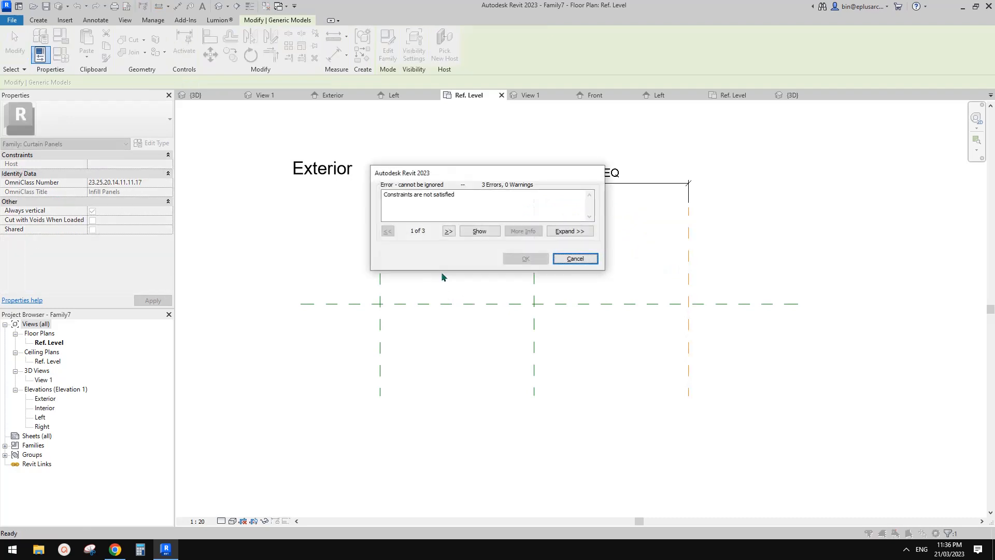
left_click(576, 258)
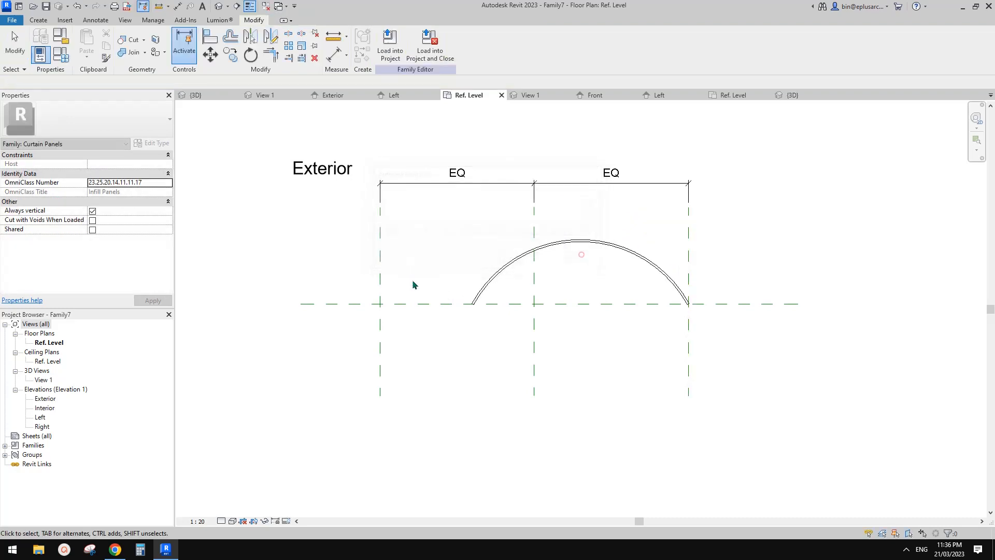
Step: Set the panel instance's r to 2400 and stretch its left end to the left reference plane
left_click(547, 250)
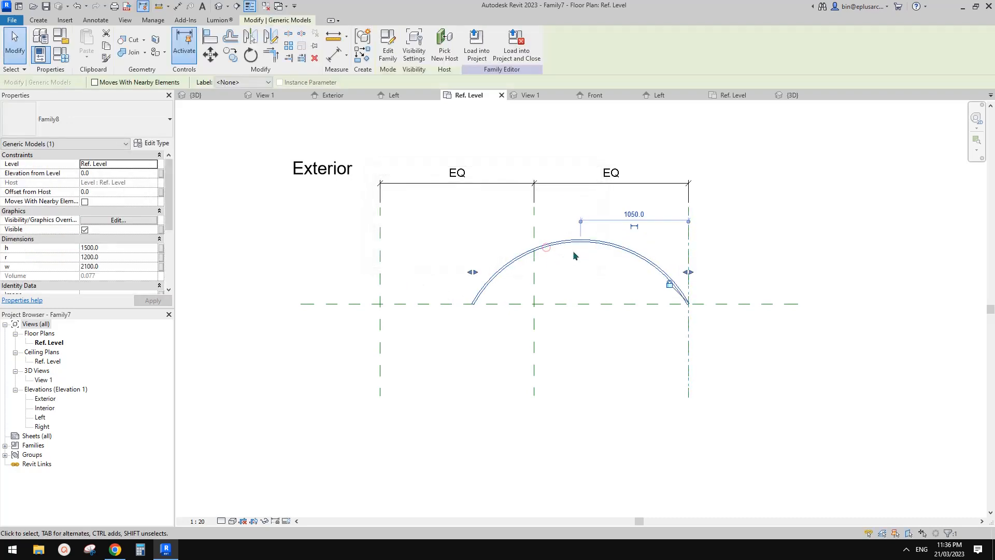
left_click(122, 258)
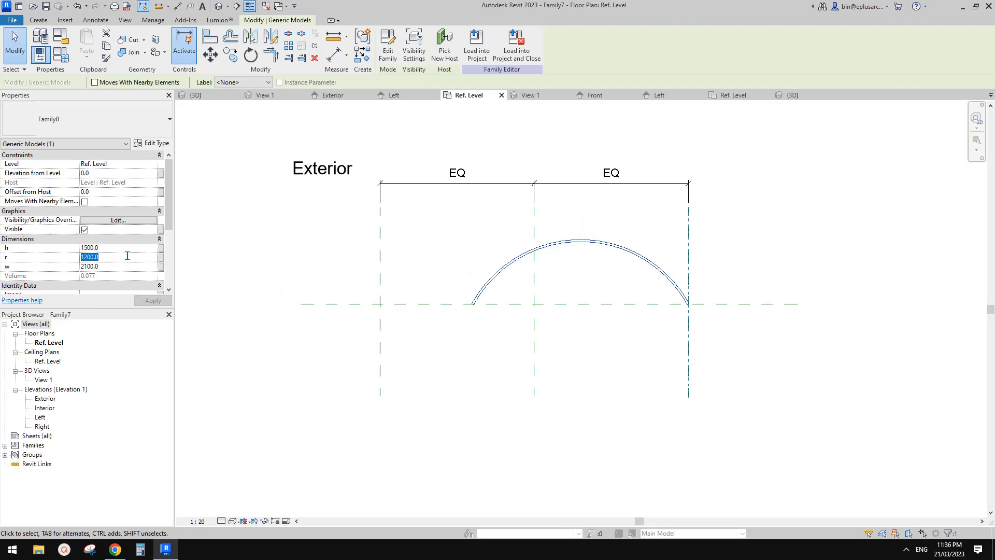
type("2400")
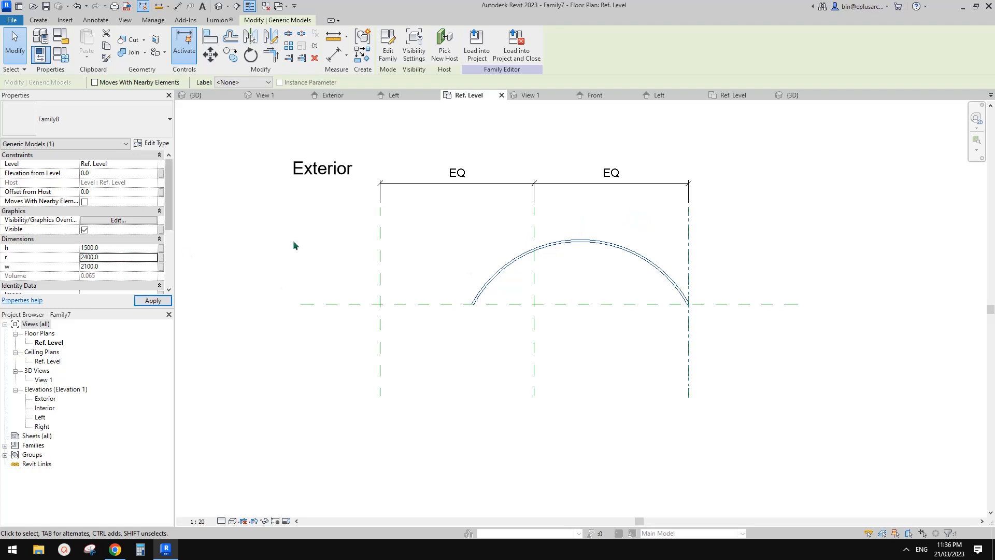
key("Escape")
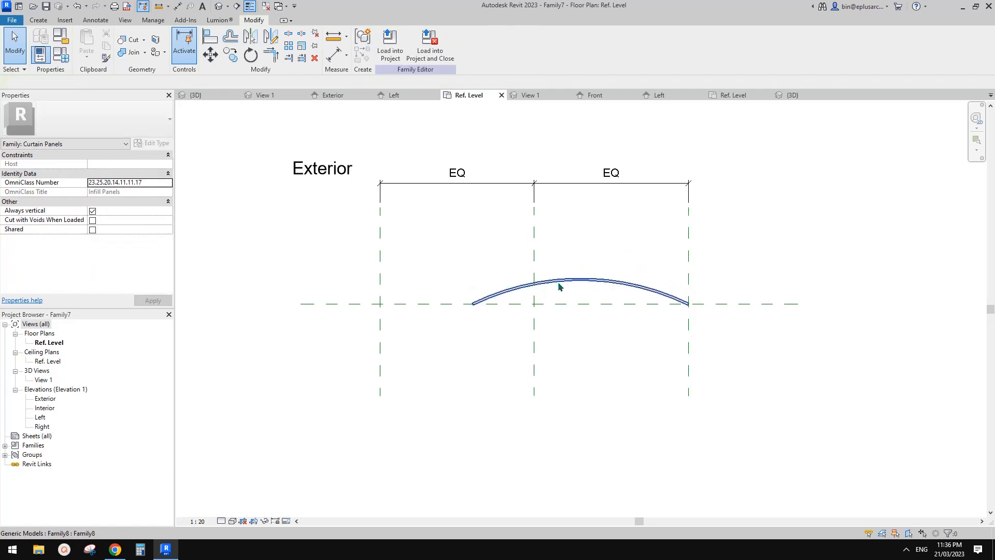
left_click(586, 285)
left_click_drag(473, 303, 381, 293)
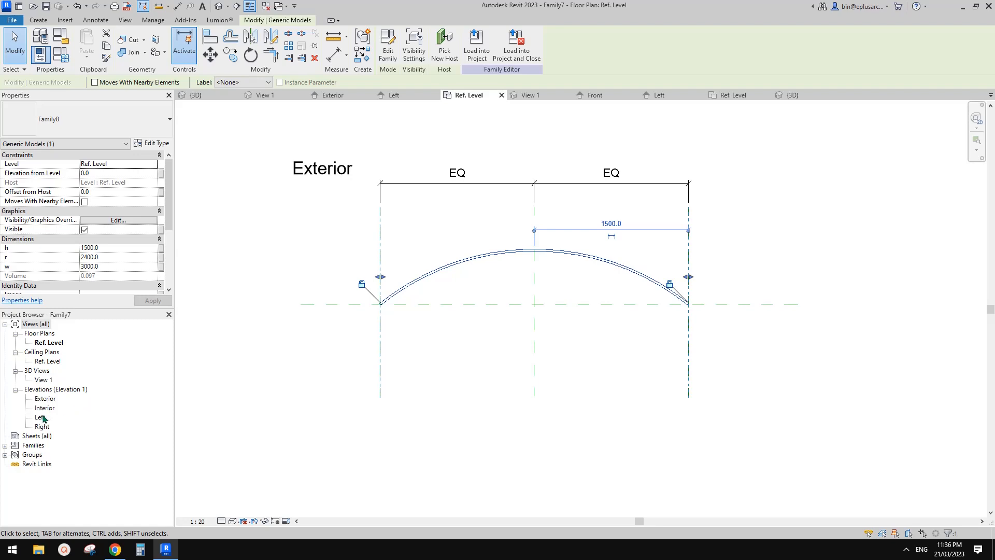
Step: From Family7's Exterior elevation, open the nested curved panel's family for editing and display its Front elevation
double_click(46, 399)
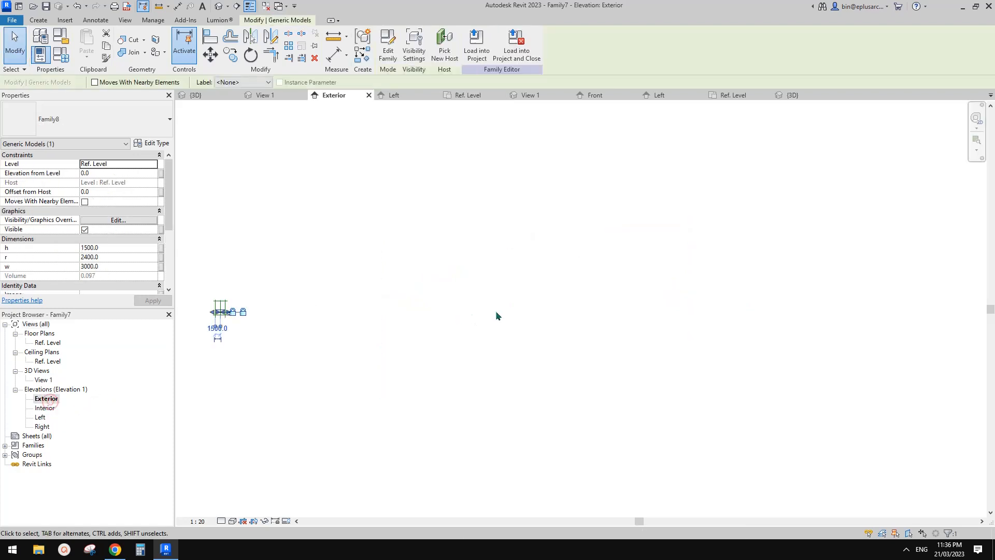
scroll(217, 311, "up", 5)
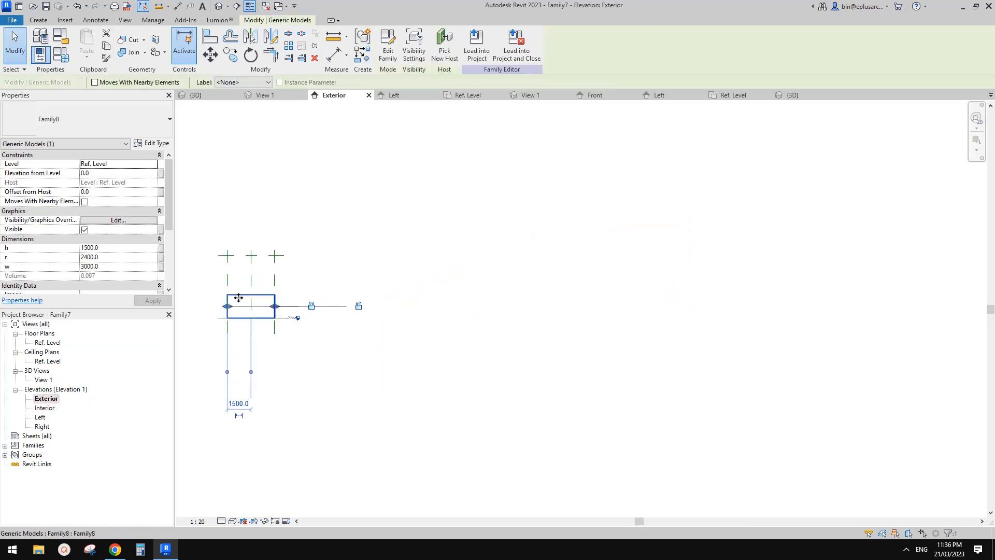
scroll(239, 299, "up", 2)
middle_click_drag(239, 297, 367, 307)
left_click(508, 273)
left_click(414, 304)
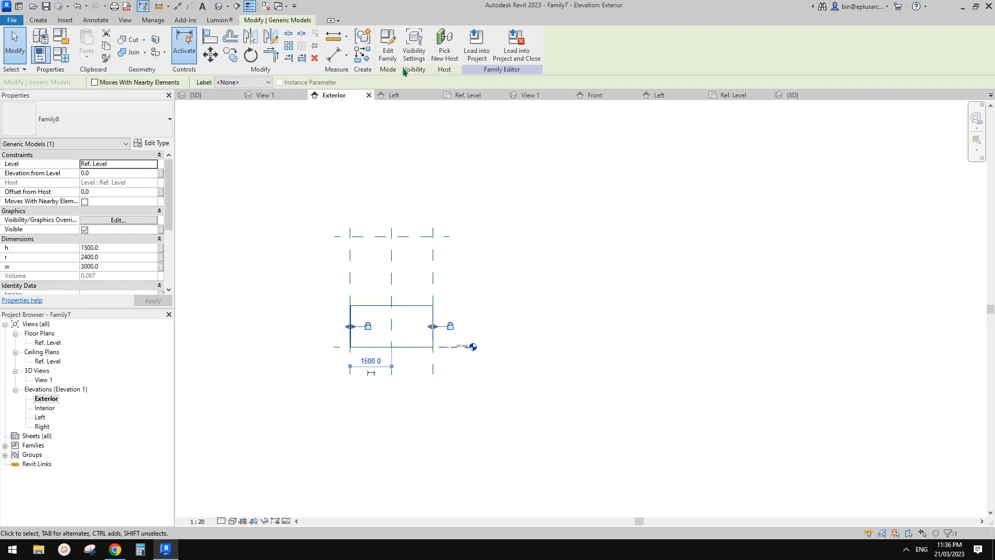
left_click(388, 47)
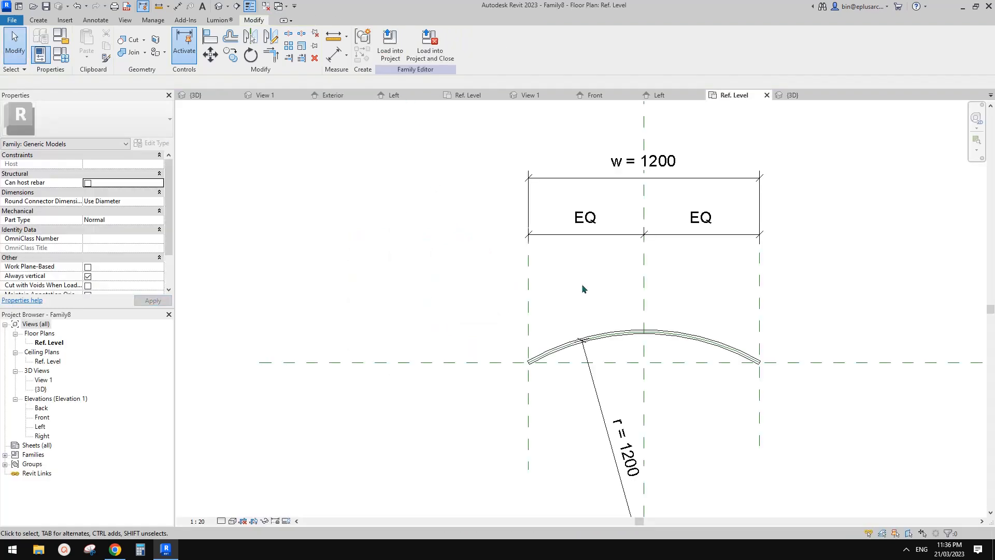
middle_click_drag(623, 241, 604, 215)
double_click(42, 418)
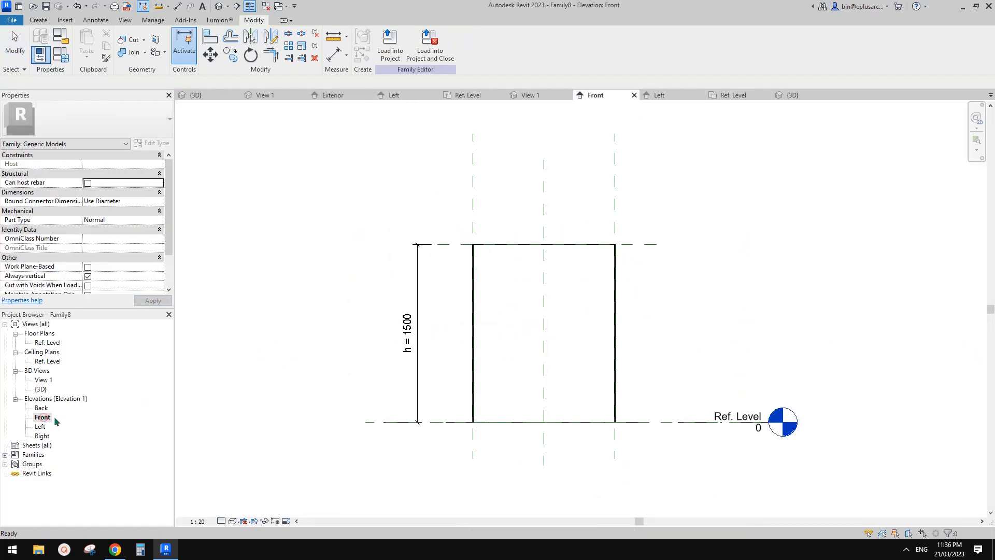
Step: Reattach the lower witness line of the h dimension from the Ref. Level line to the coincident horizontal reference plane
left_click(417, 331)
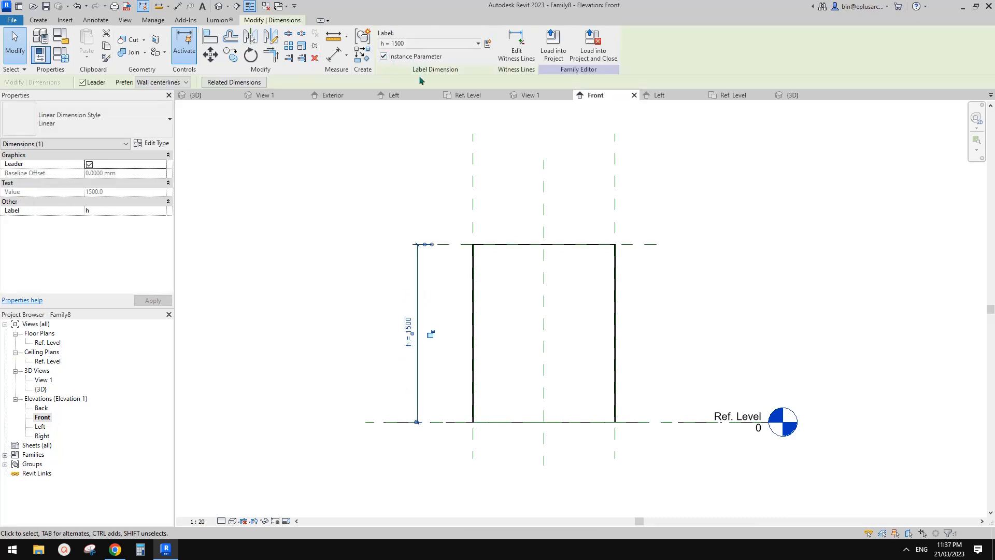
scroll(480, 251, "up", 3)
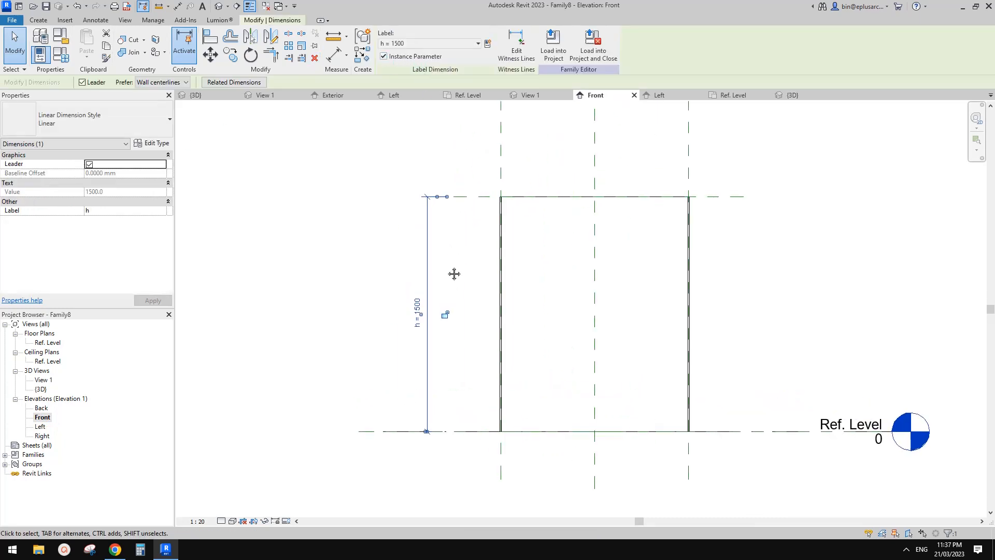
left_click(431, 374)
left_click(430, 386)
scroll(438, 403, "up", 4)
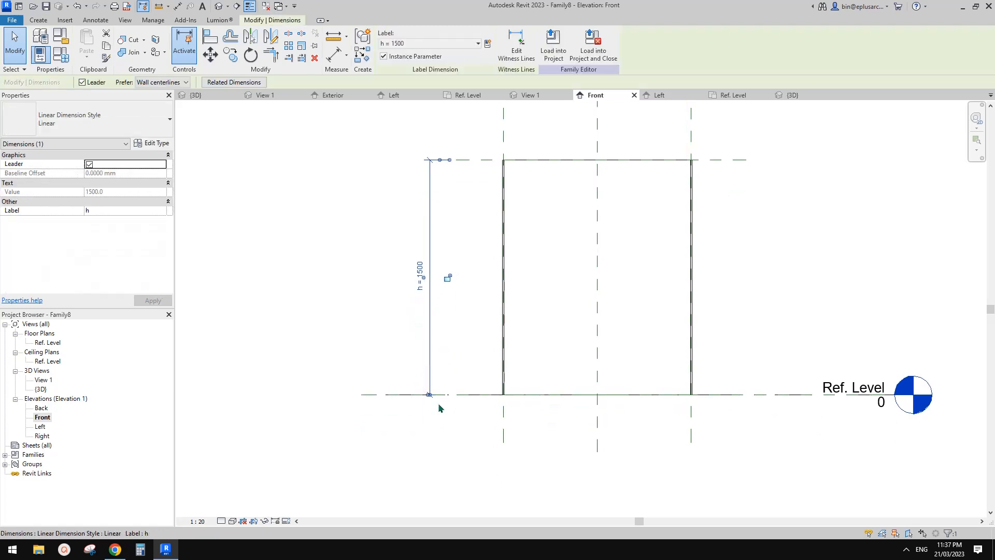
scroll(455, 333, "down", 4)
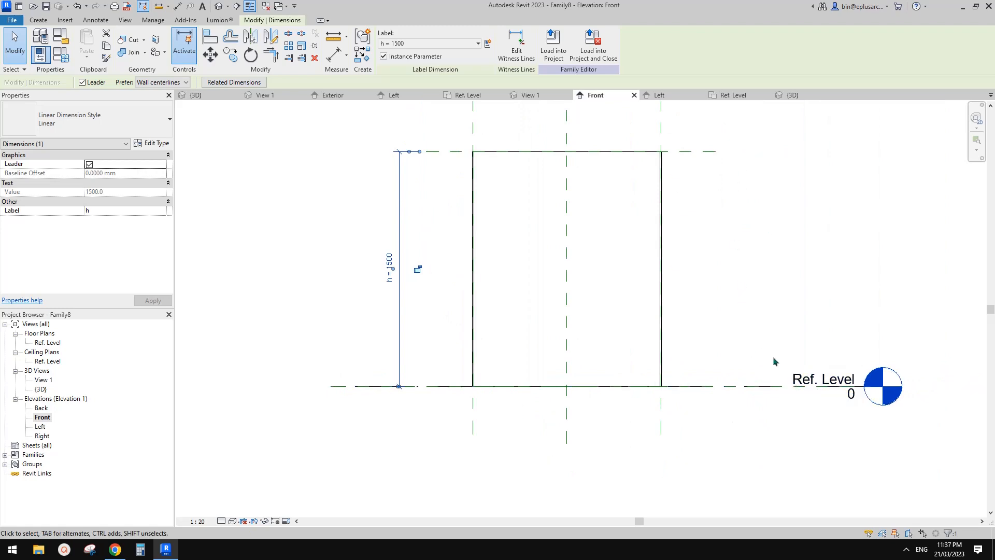
scroll(396, 369, "up", 3)
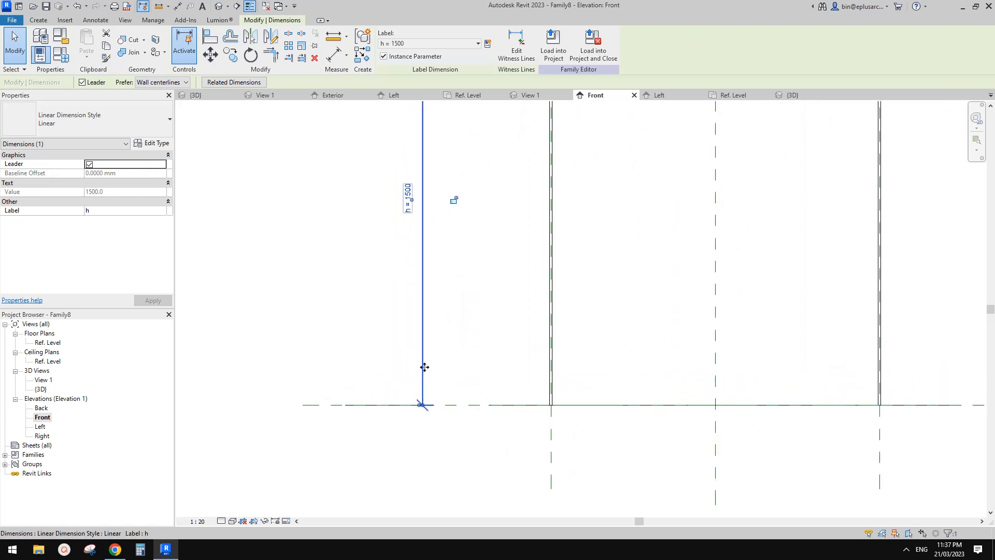
scroll(422, 404, "up", 2)
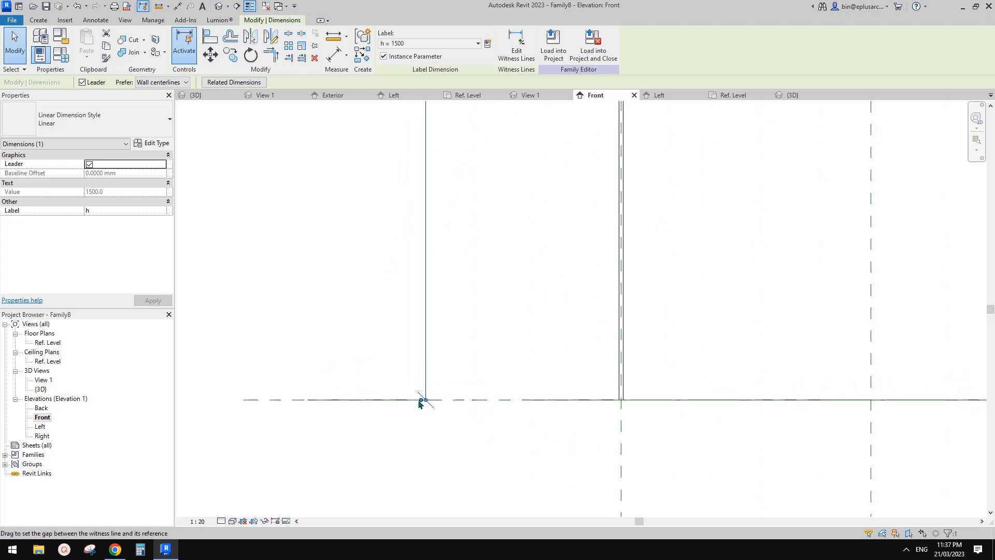
left_click_drag(421, 402, 487, 431)
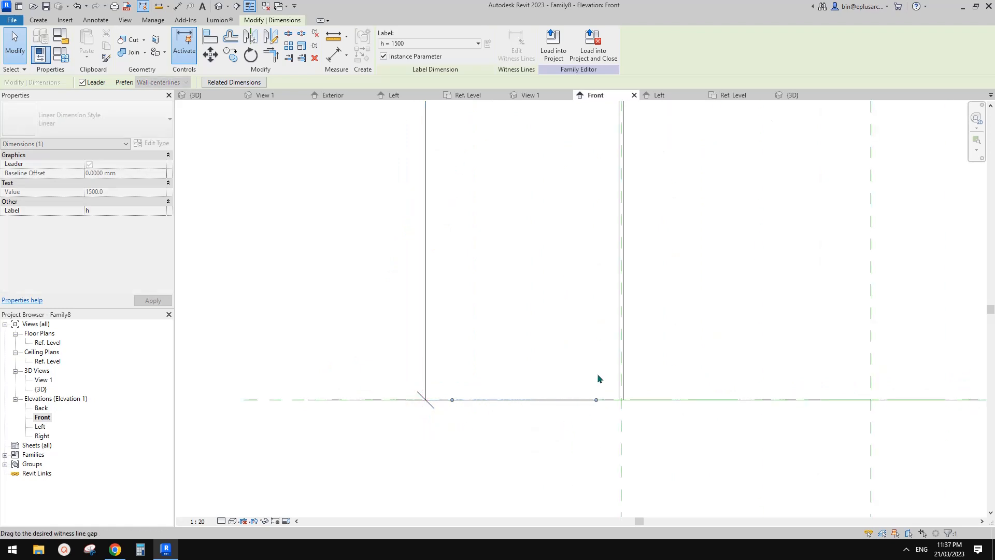
left_click_drag(599, 378, 536, 398)
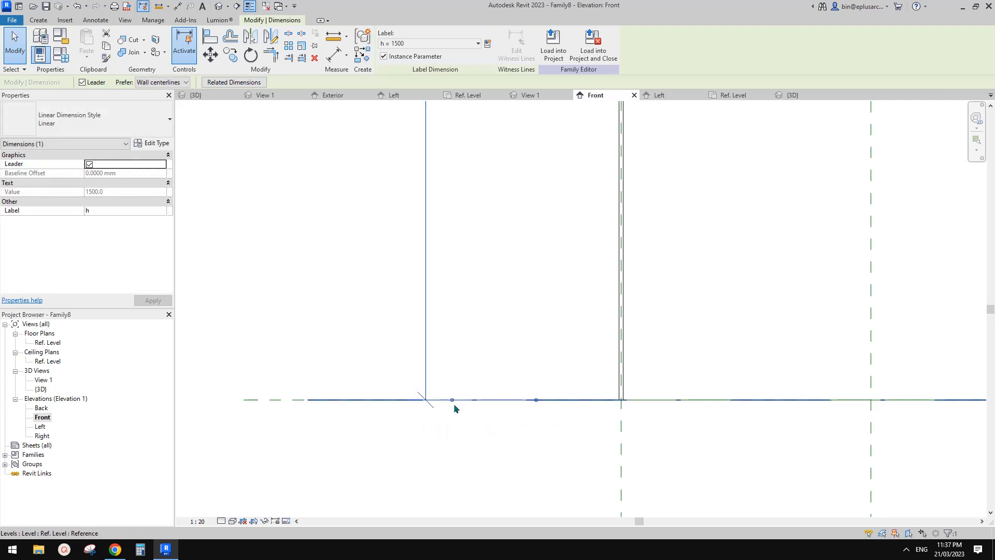
left_click_drag(454, 405, 588, 413)
scroll(589, 413, "up", 1)
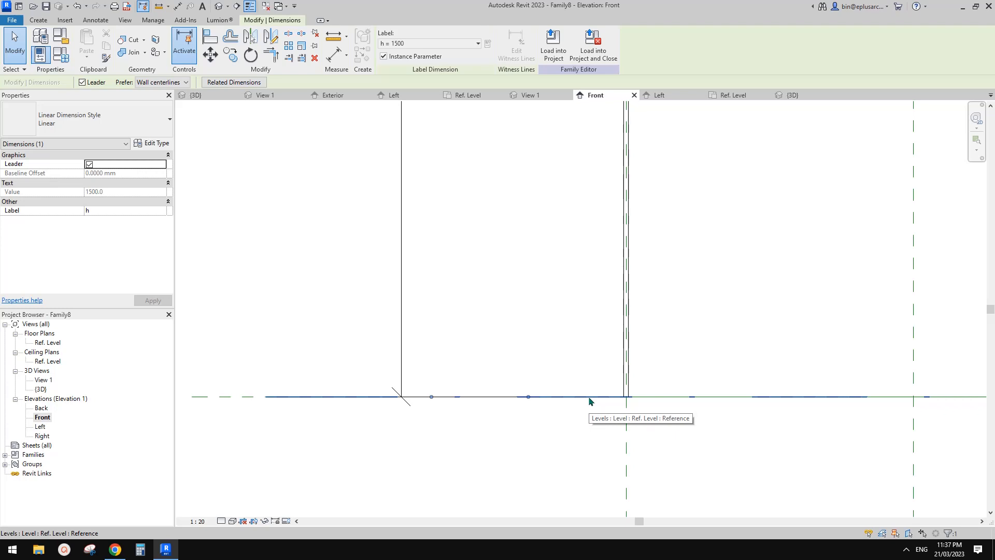
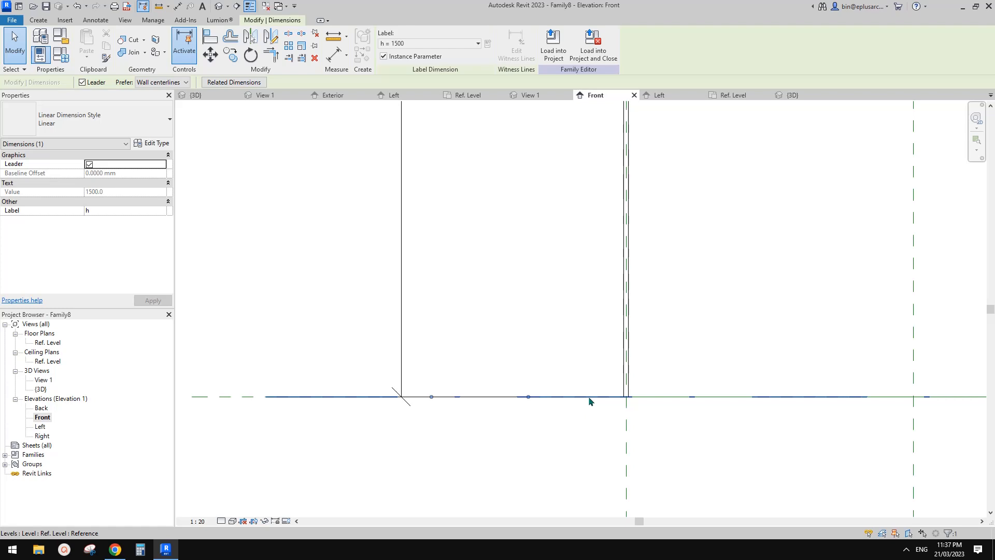
key("Tab")
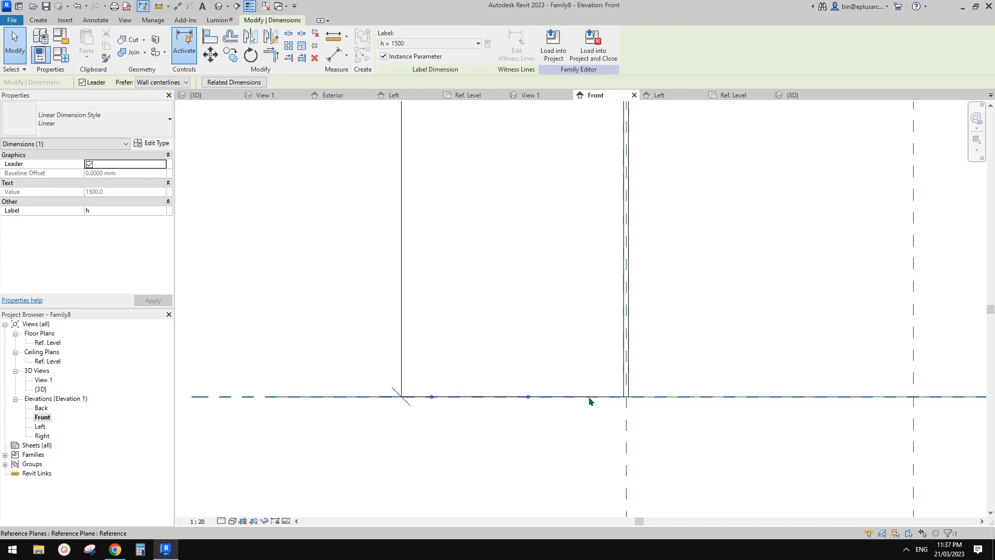
left_click(589, 401)
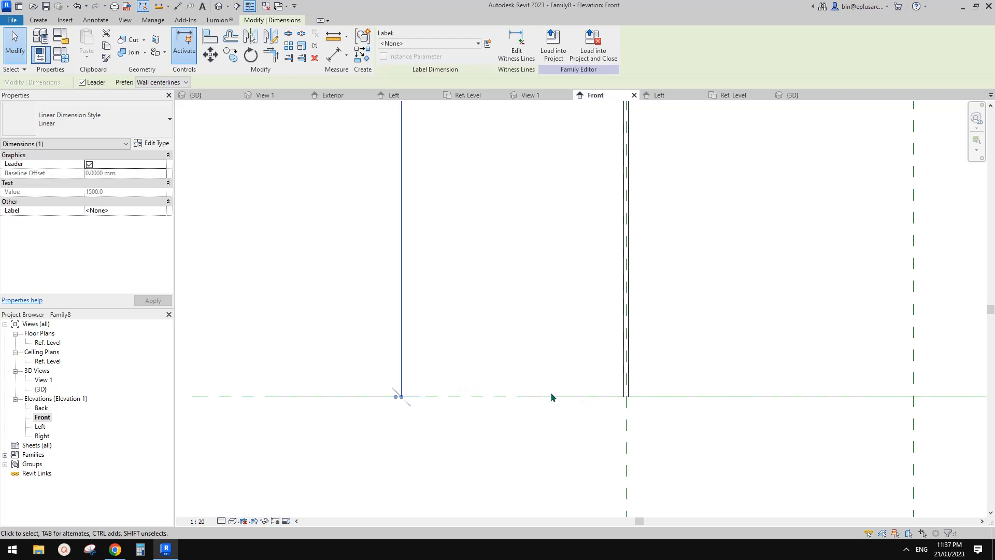
Step: Label the panel's unlabelled vertical height dimension with the parameter h
scroll(499, 388, "down", 2)
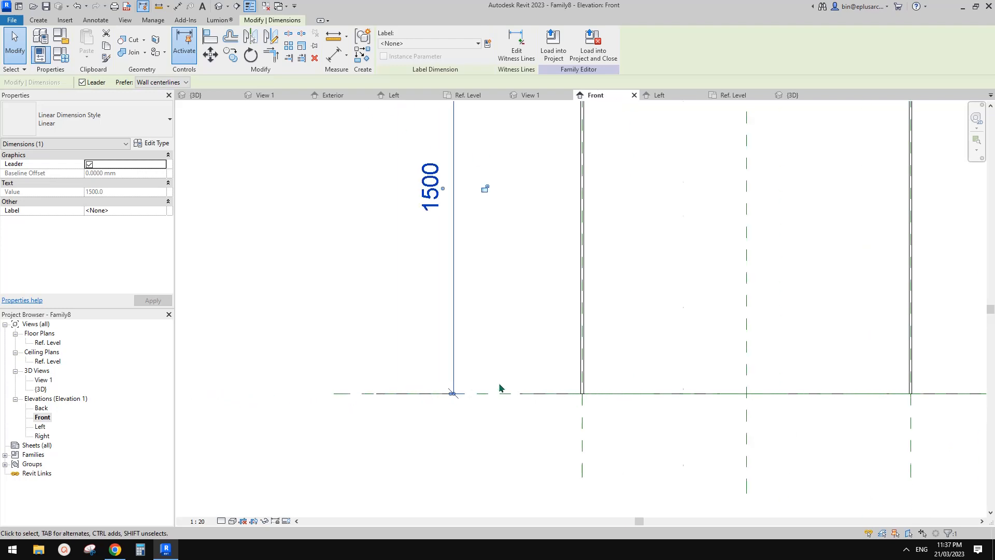
scroll(474, 378, "down", 1)
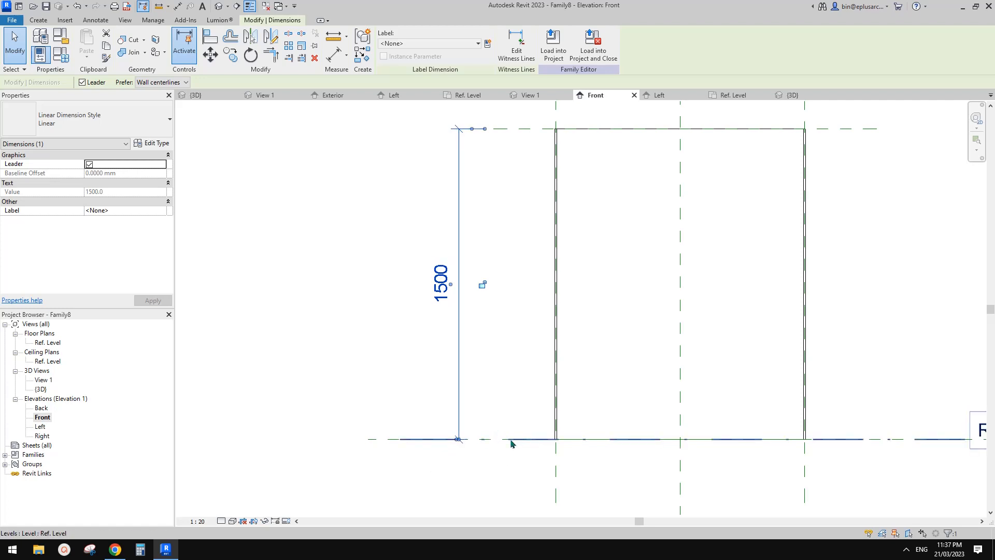
middle_click_drag(484, 365, 478, 384)
left_click(478, 384)
left_click(442, 316)
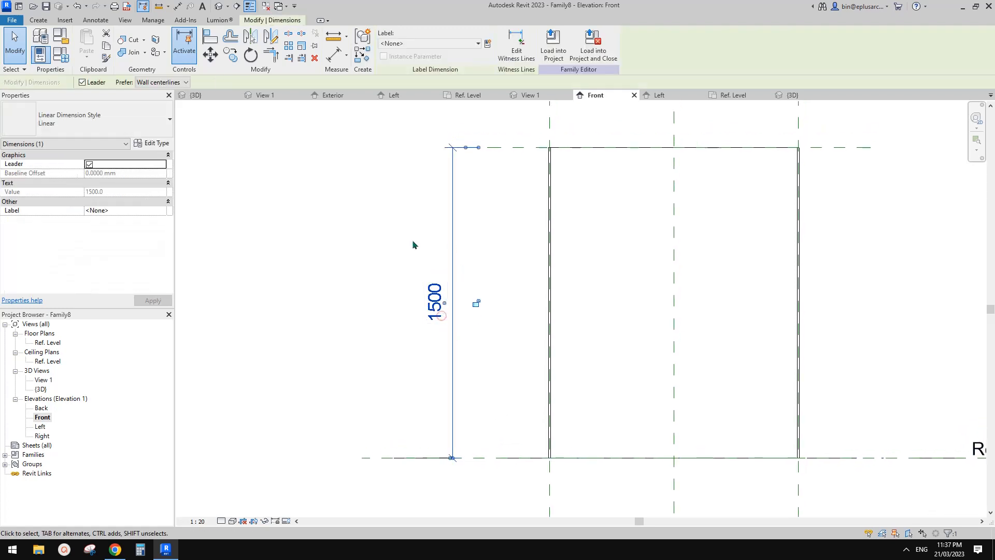
scroll(442, 315, "down", 1)
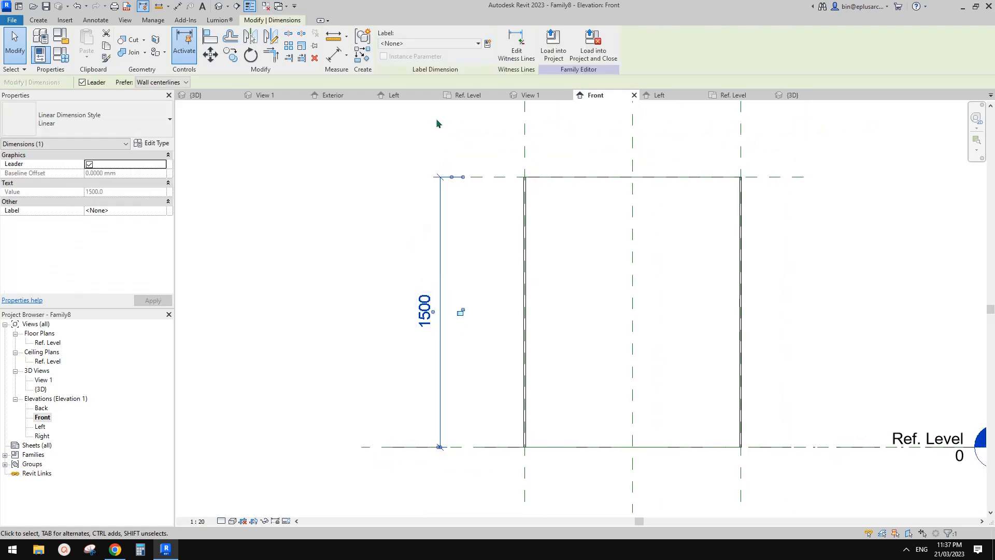
left_click(448, 44)
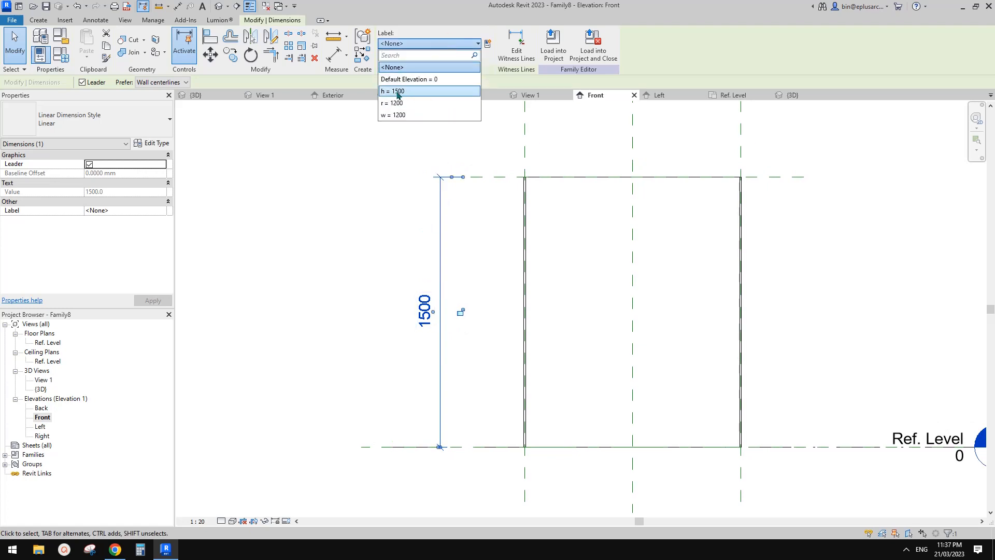
left_click(398, 92)
left_click(363, 269)
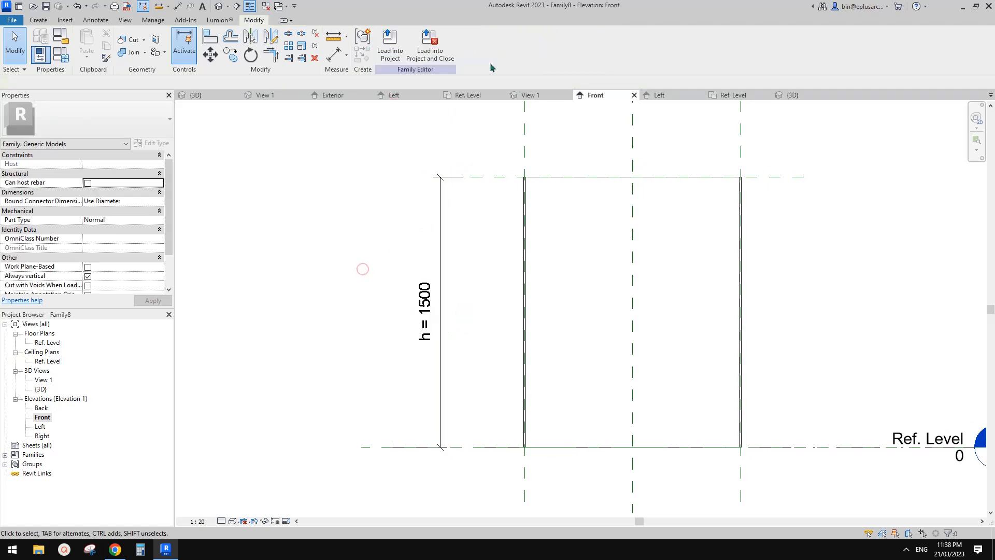
Step: Load the revised panel family into Family7, overwriting the existing version without its parameter values, and select the placed panel
left_click(390, 44)
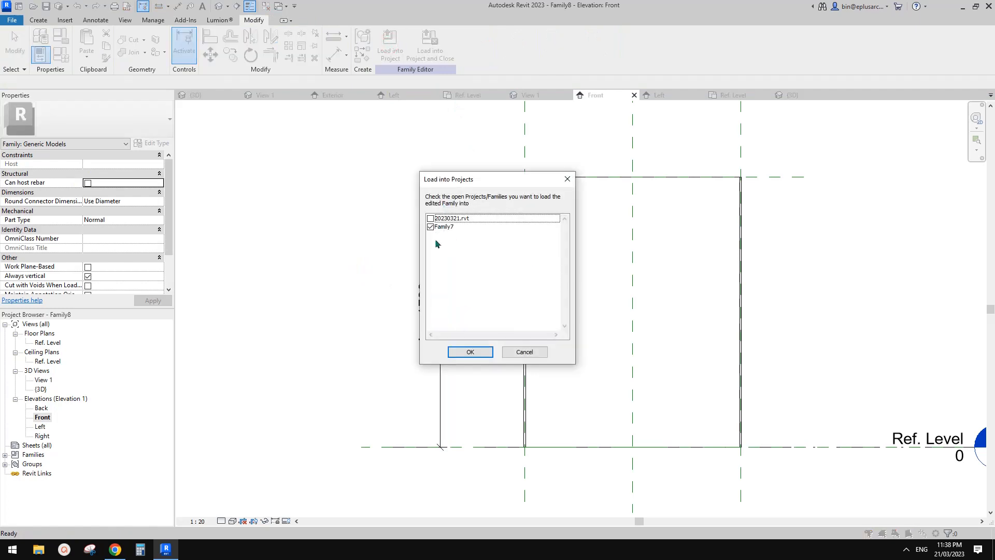
left_click(471, 353)
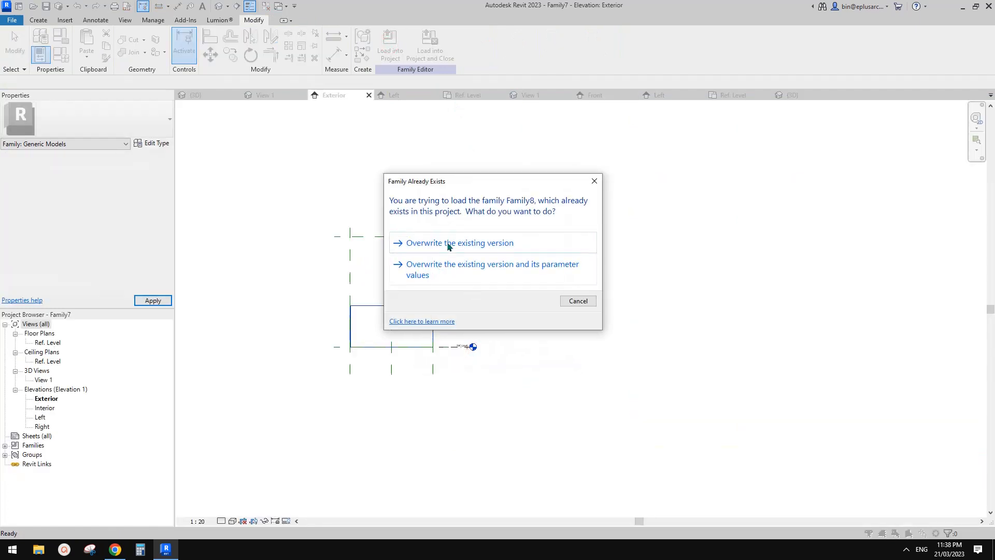
left_click(449, 243)
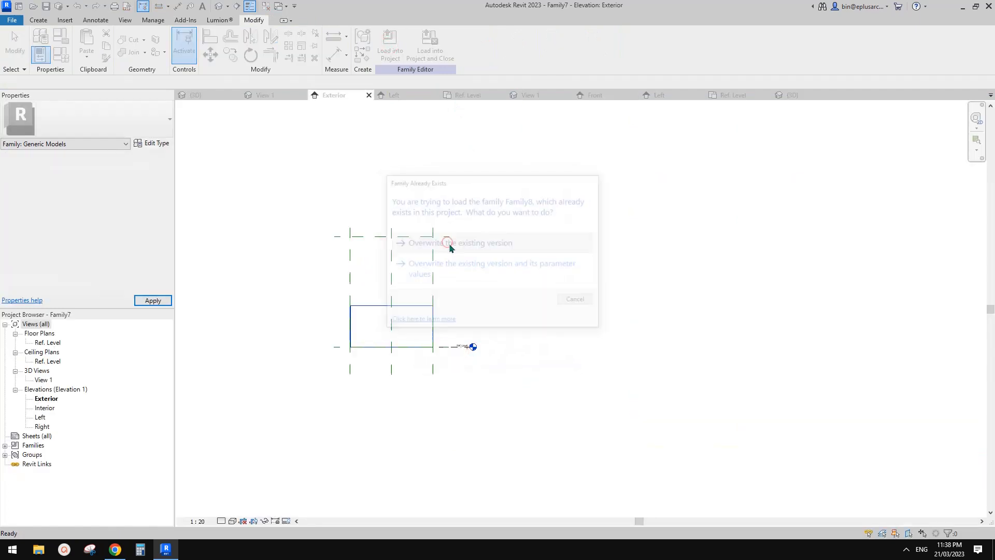
left_click(387, 302)
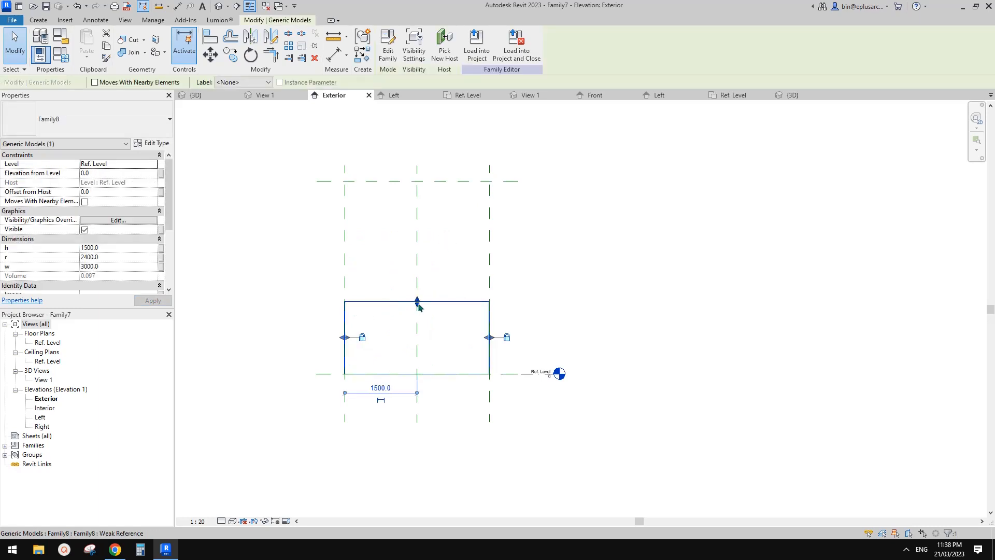
Step: Stretch the nested curved panel's upper edge to Family7's upper reference plane and lock it there, then inspect the panel in 3D
left_click_drag(417, 301, 472, 187)
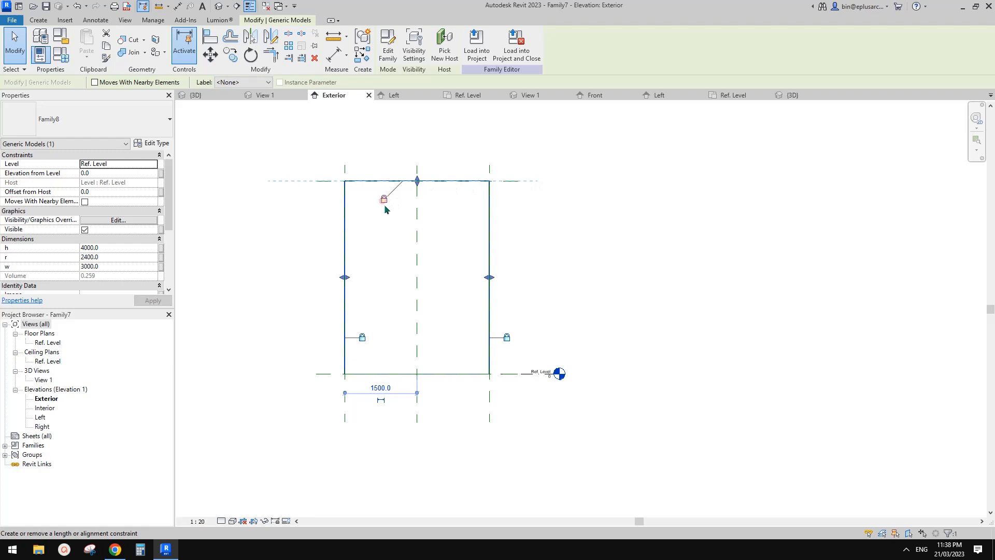
middle_click_drag(533, 242, 535, 243)
left_click(535, 242)
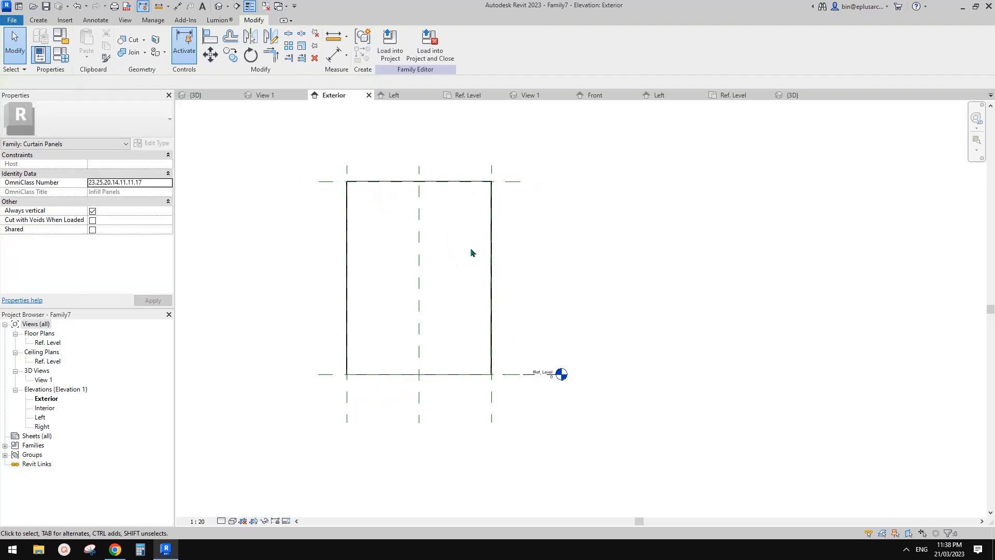
left_click(220, 8)
scroll(482, 230, "down", 1)
middle_click_drag(484, 268, 728, 237, "shift")
left_click(582, 259)
scroll(139, 207, "down", 2)
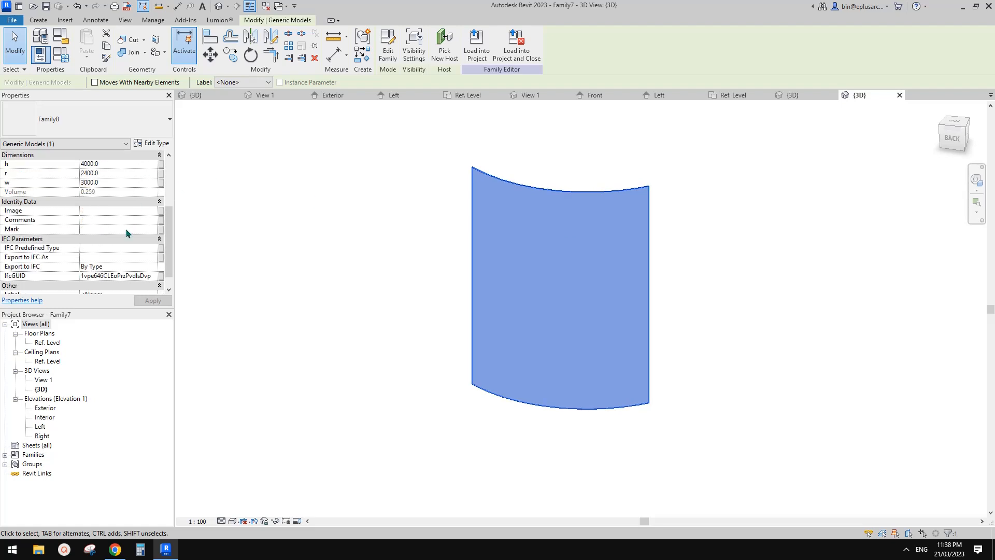
scroll(127, 234, "up", 3)
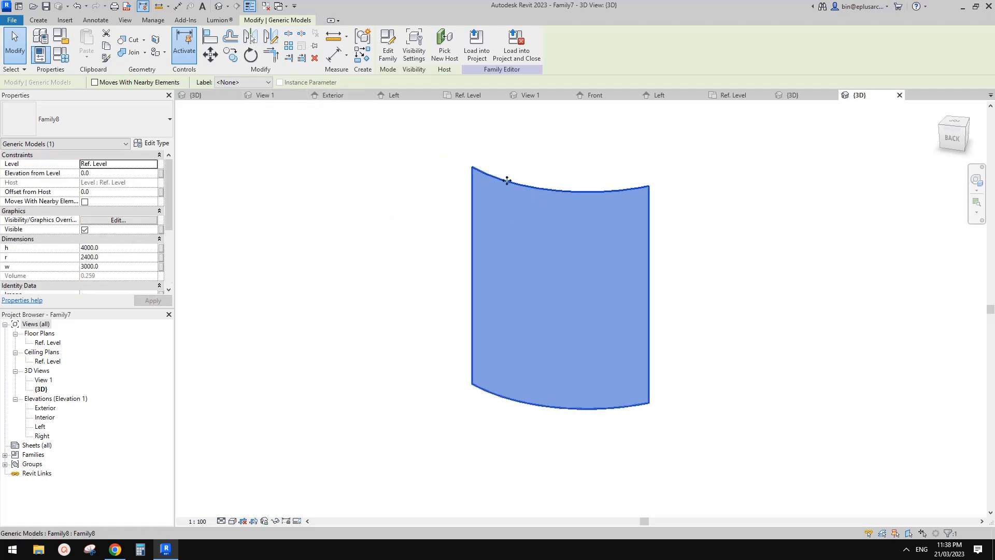
Step: In the nested Family8's 3D view, set the curved sweep's material to Glass
left_click(808, 96)
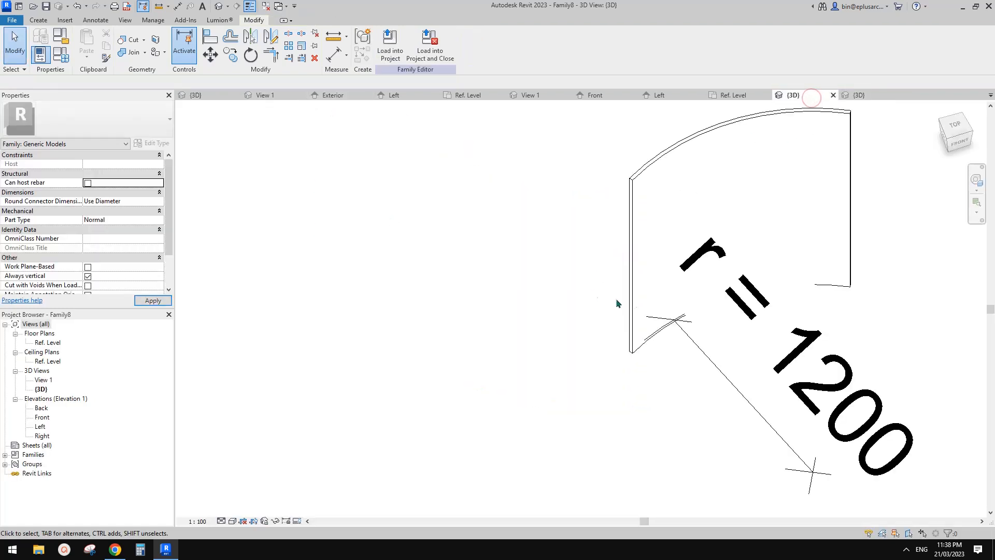
left_click(649, 220)
left_click(146, 195)
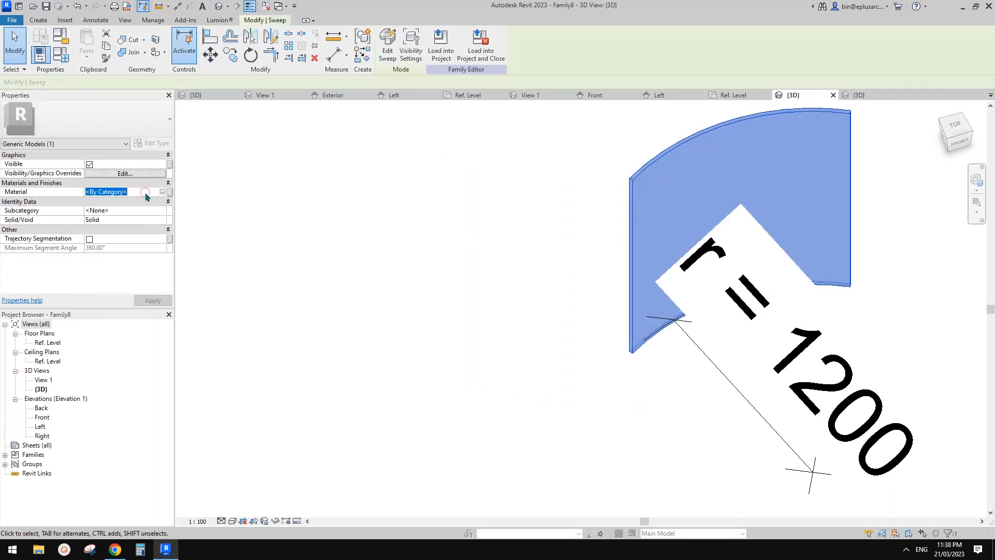
type("glass")
left_click(384, 235)
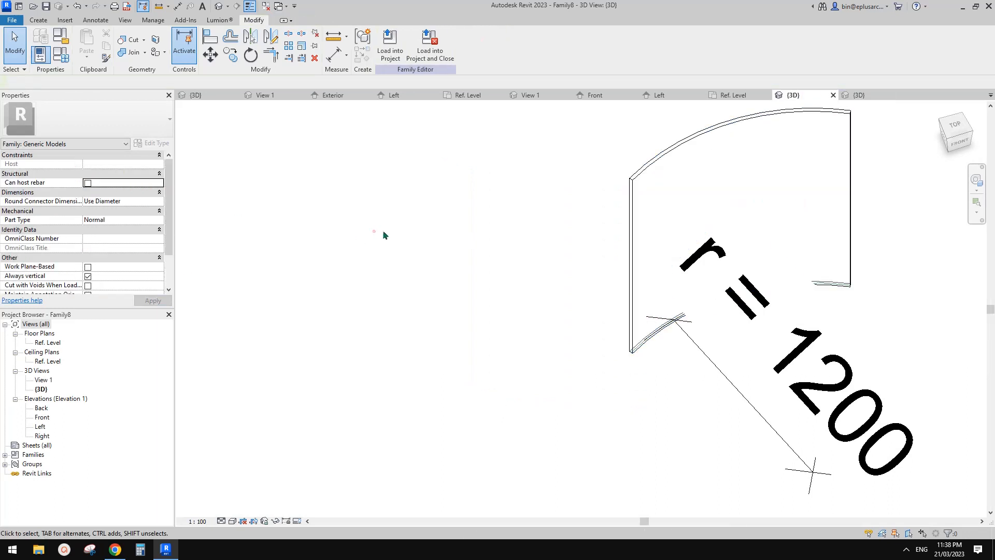
middle_click_drag(745, 167, 630, 179)
left_click(630, 180)
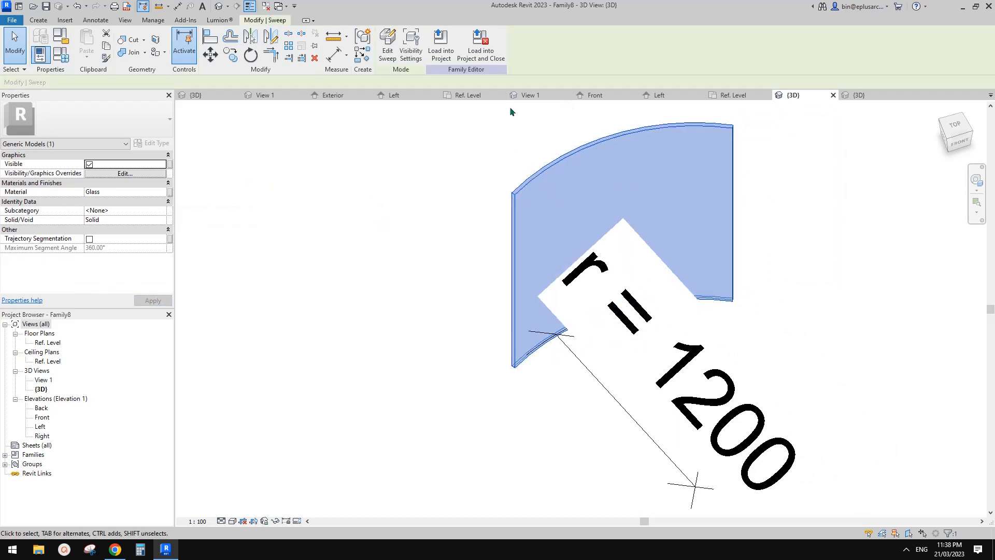
Step: Load the glass panel family into Family7 only, closing it without saving and overwriting the existing version
left_click(482, 43)
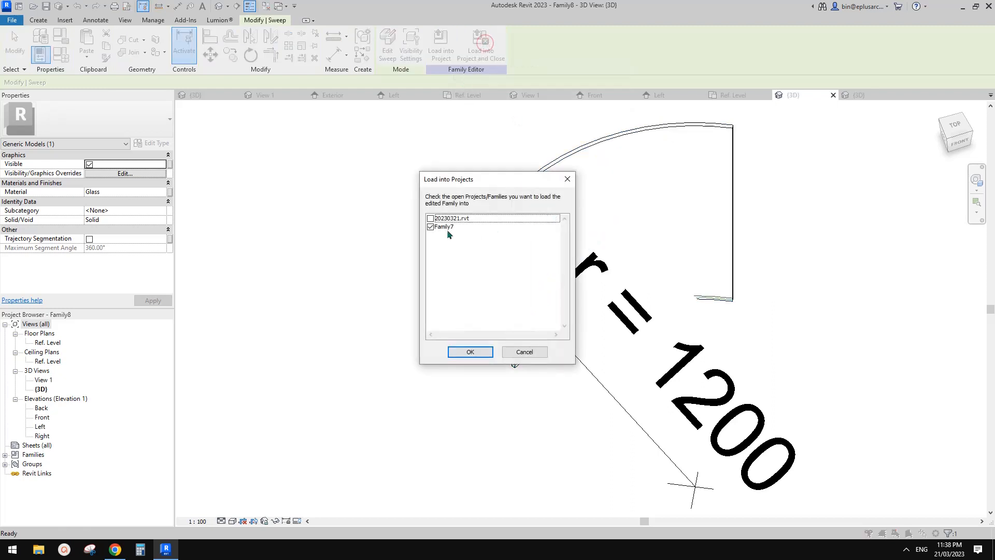
left_click(477, 352)
left_click(518, 273)
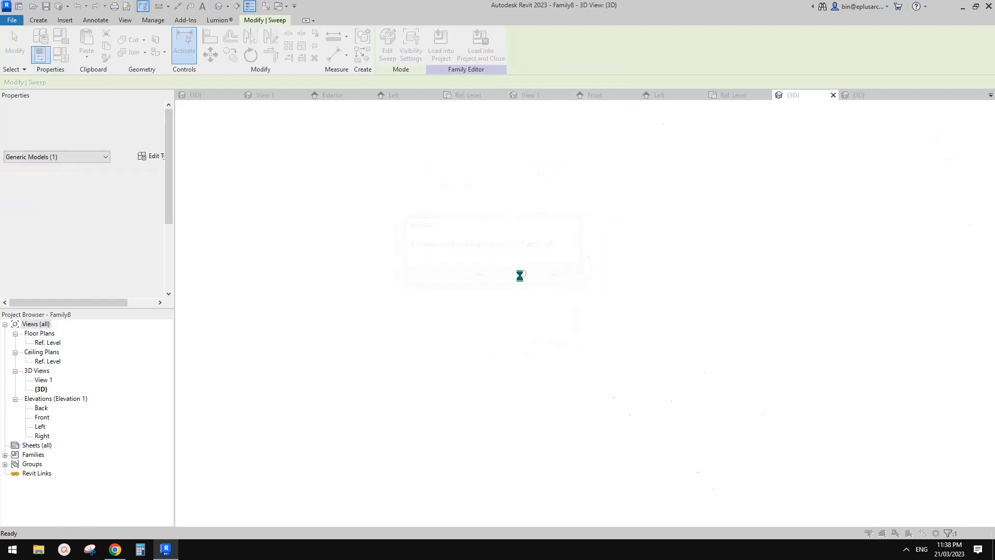
left_click(481, 242)
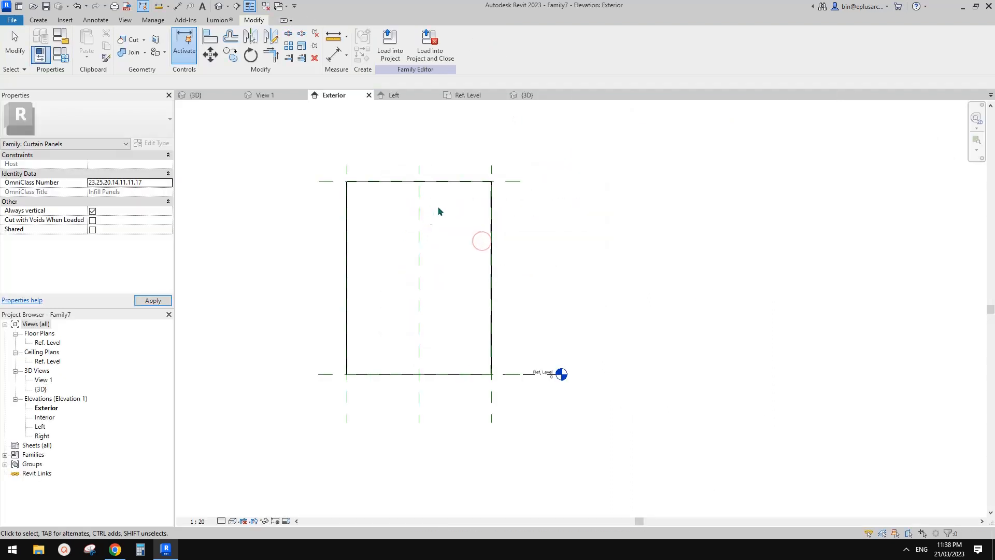
Step: Check the glass panel in Family7's shaded 3D view, then load Family7 into the 20230321 project and close it without saving
left_click(220, 8)
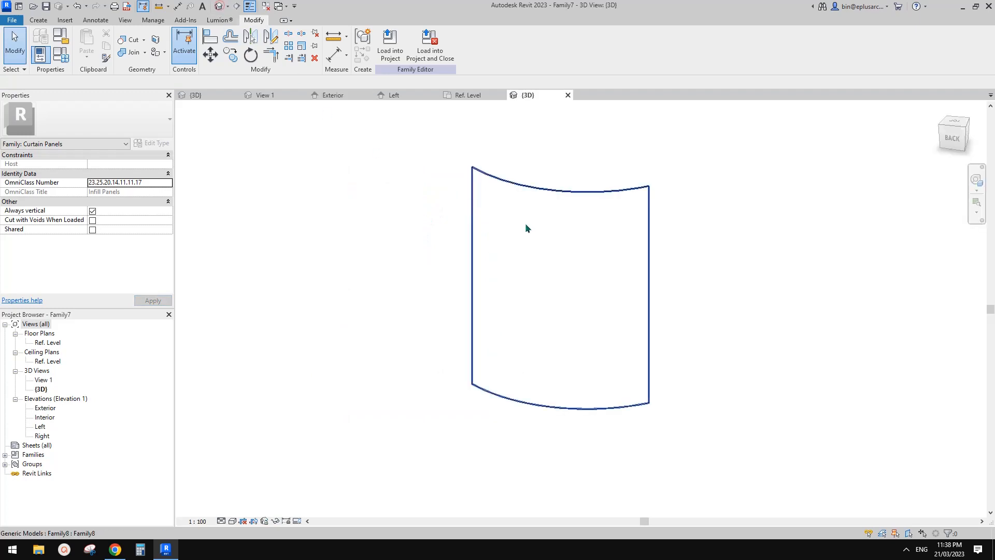
middle_click_drag(526, 226, 525, 204, "shift")
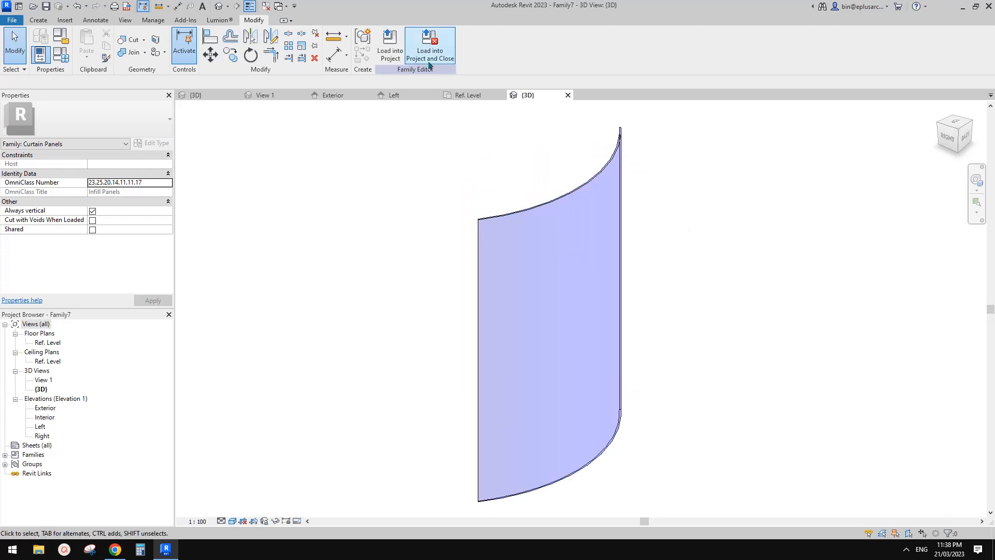
left_click(433, 48)
left_click(520, 275)
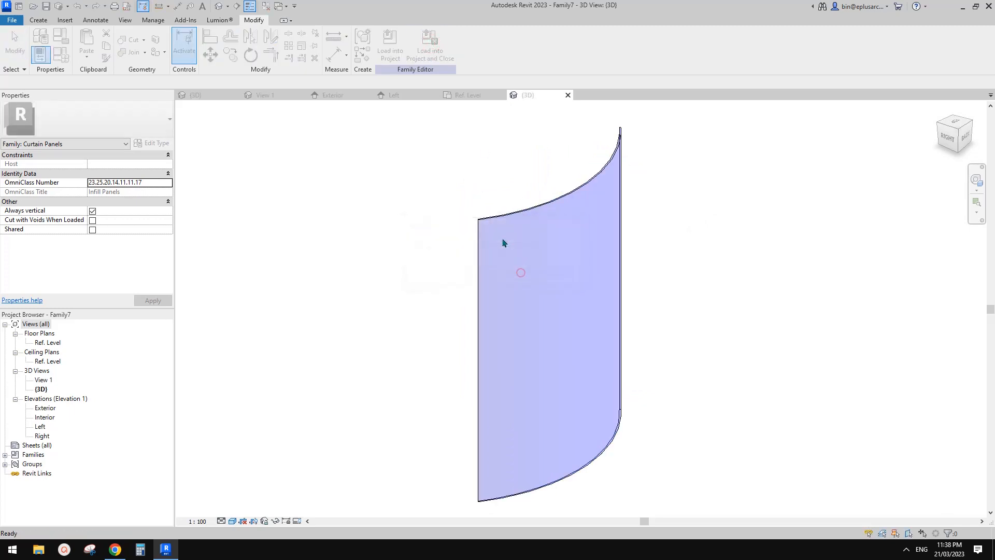
middle_click_drag(542, 281, 604, 223)
scroll(523, 267, "up", 2)
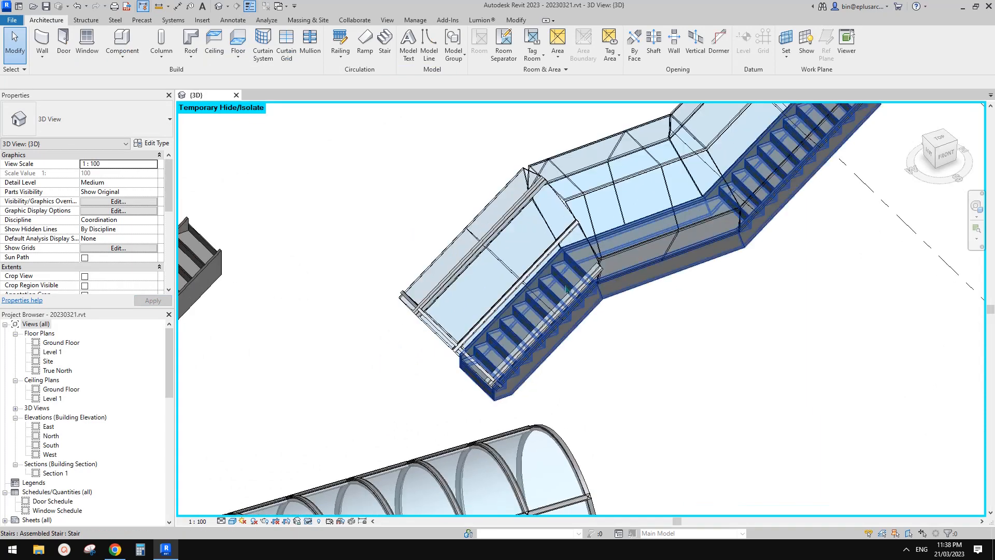
Step: Assign Family7 : Family7 as the curtain panel of the stair enclosure's 1500 x 3000mm curtain system type
left_click(484, 289)
scroll(484, 289, "up", 2)
middle_click_drag(484, 289, 543, 260, "shift")
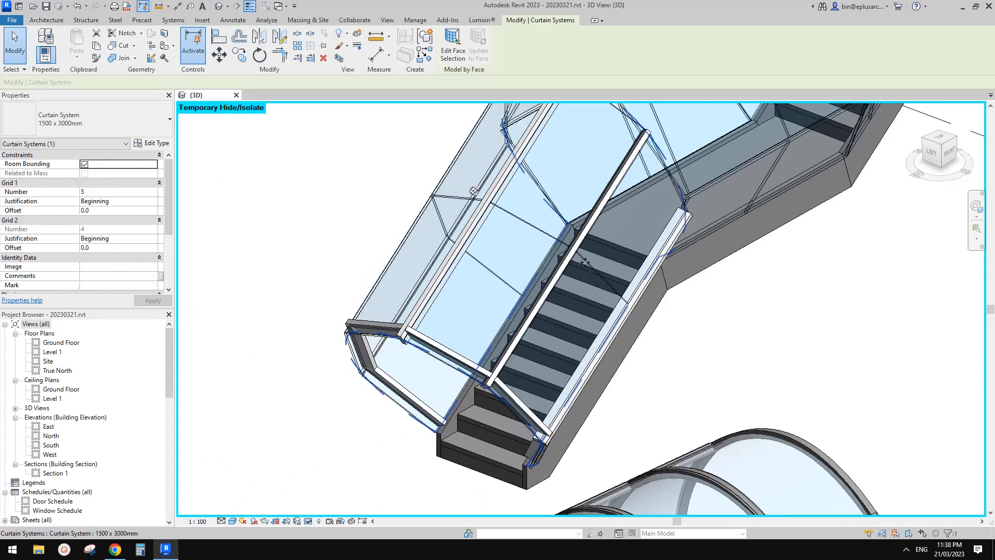
left_click(152, 144)
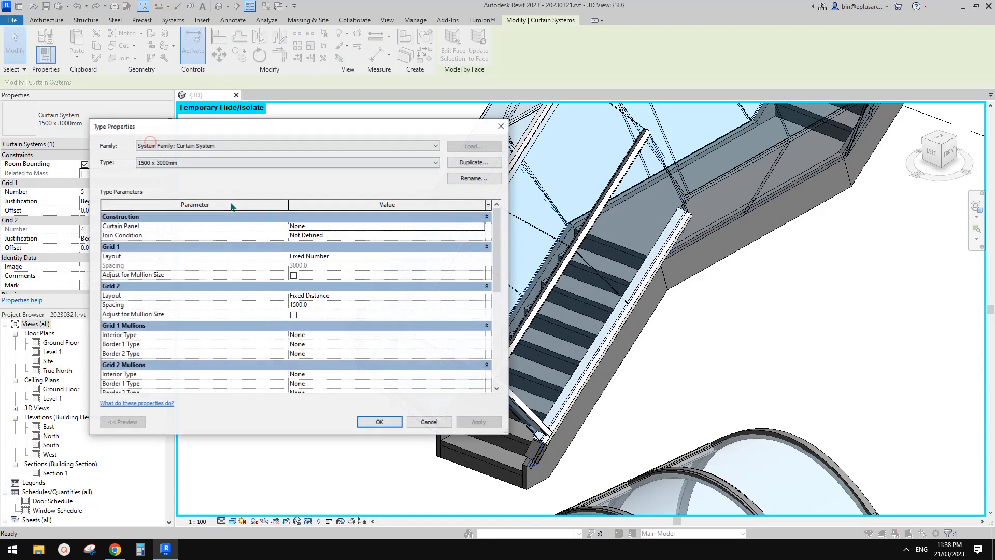
left_click(479, 226)
left_click(319, 243)
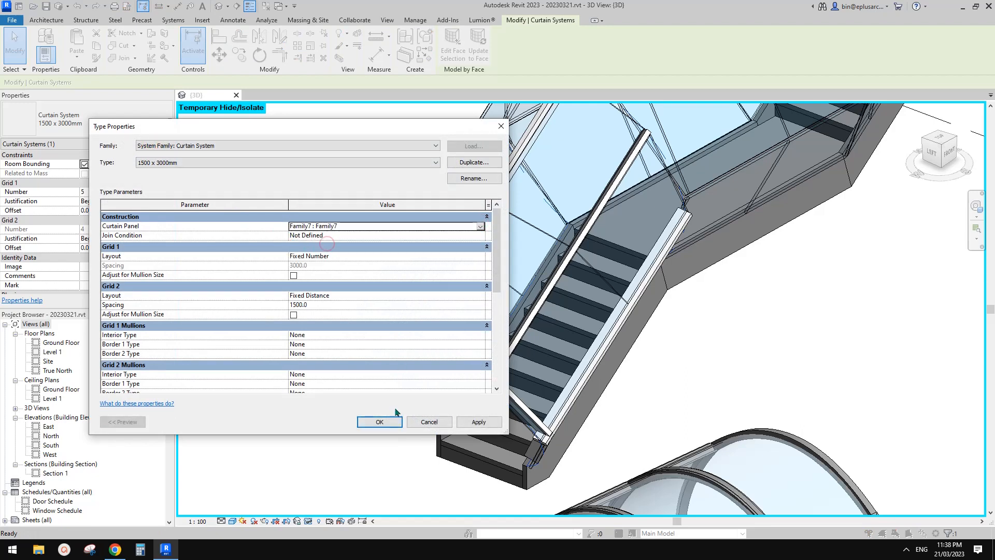
left_click(380, 422)
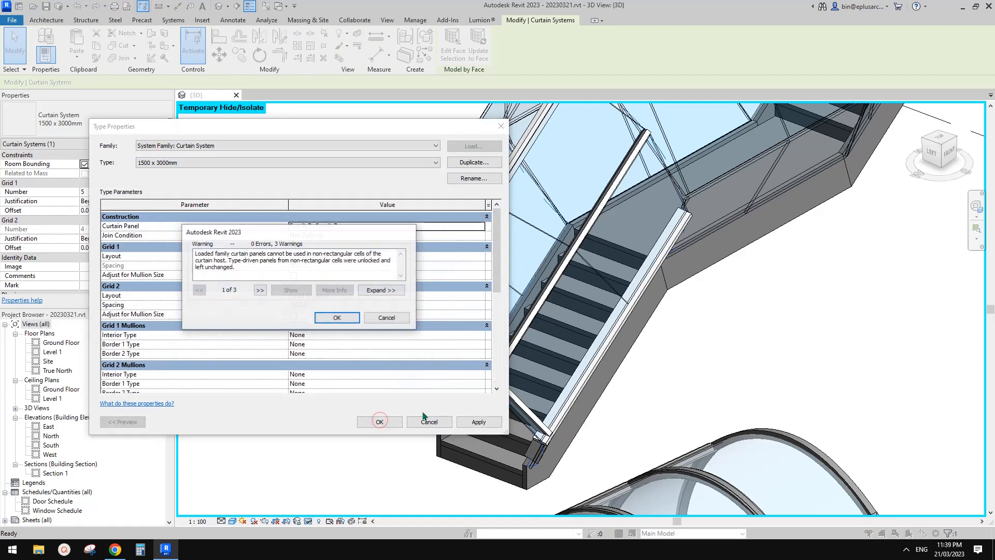
left_click(335, 317)
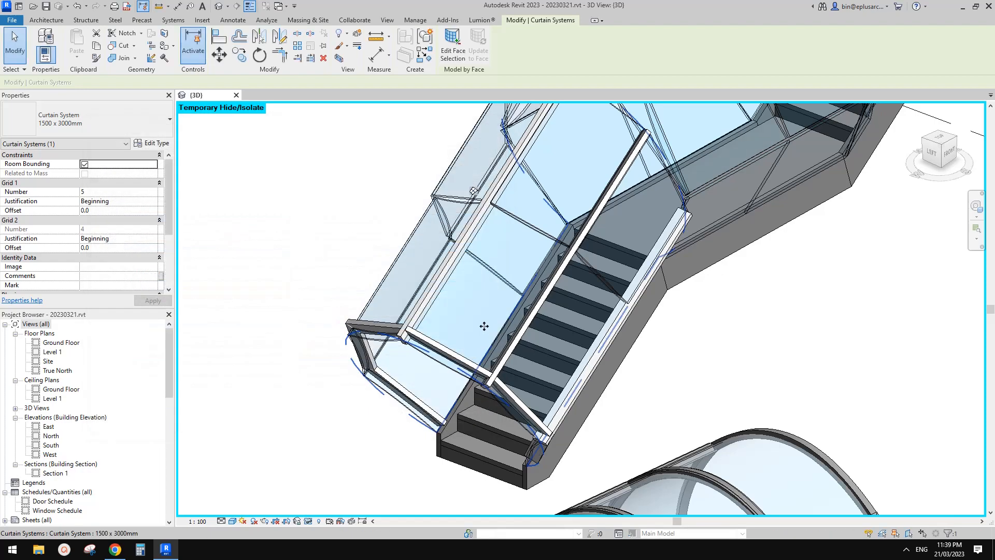
Step: Examine the replaced panels around the stair enclosure and the curtain system's instance properties
scroll(484, 327, "down", 3)
middle_click_drag(484, 327, 599, 234, "shift")
left_click(599, 235)
scroll(589, 287, "up", 2)
middle_click_drag(589, 287, 479, 338, "shift")
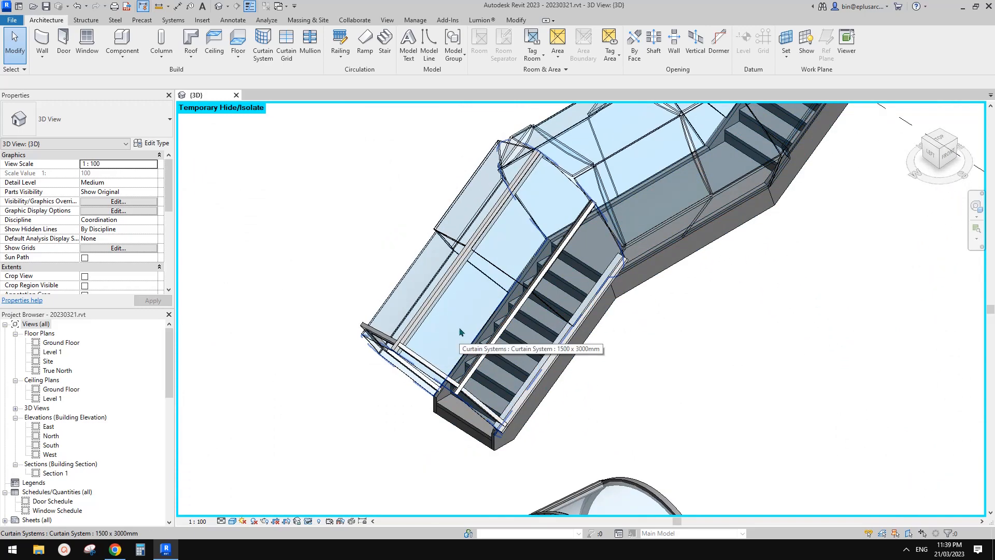
left_click(460, 332)
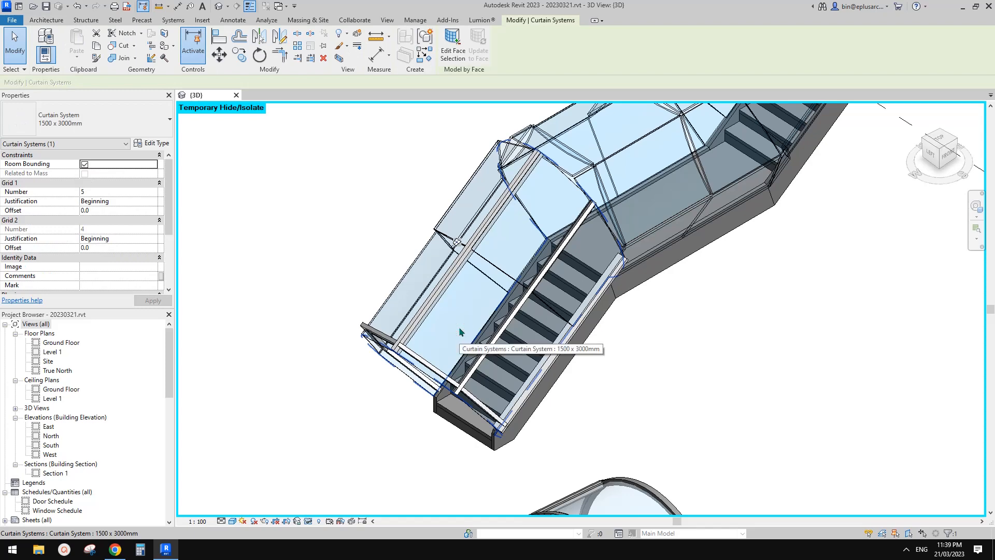
scroll(99, 234, "down", 3)
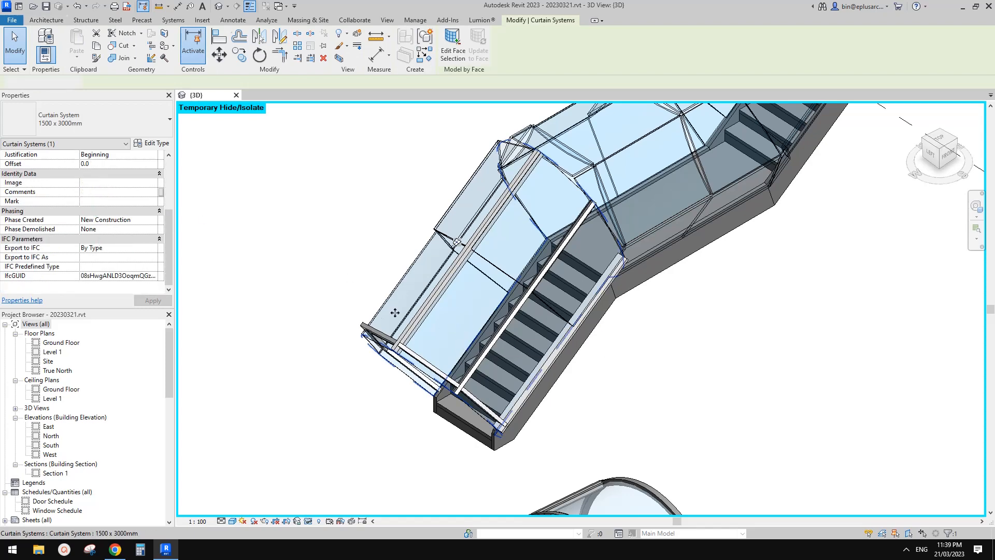
key("Escape")
Step: Open the Family7 panel from the enclosure's lower flight for editing and inspect the curved panel in its Ref. Level floor plan
left_click(470, 308)
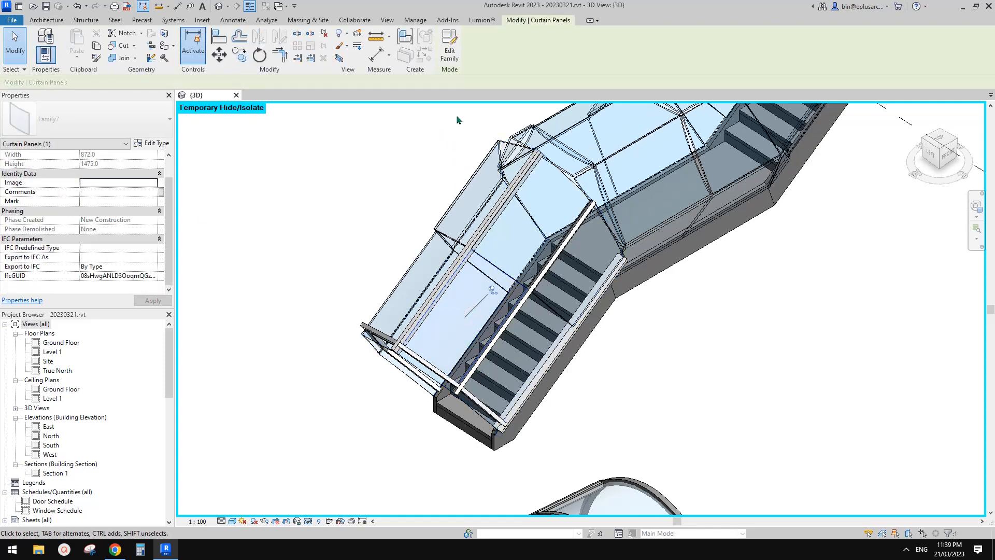
left_click(454, 56)
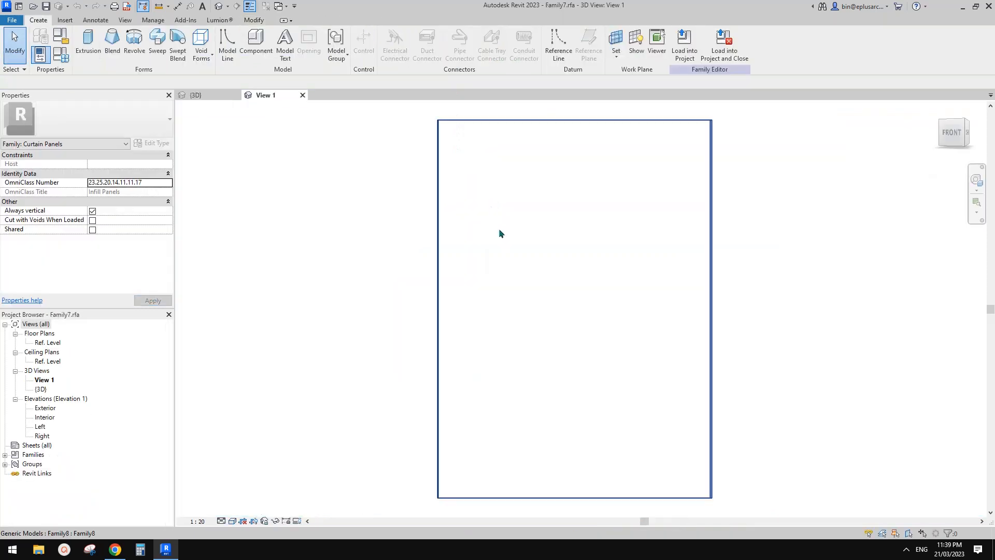
double_click(50, 342)
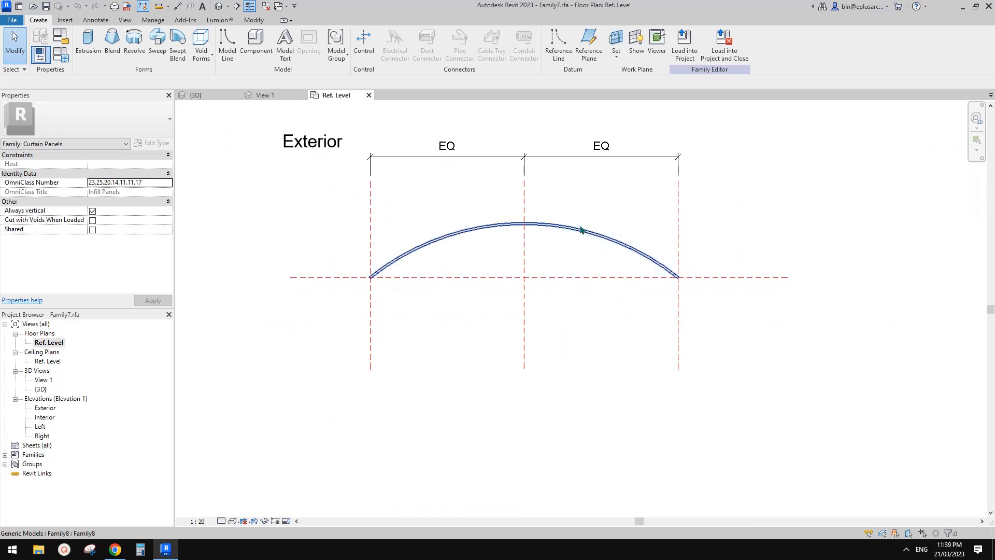
left_click(590, 251)
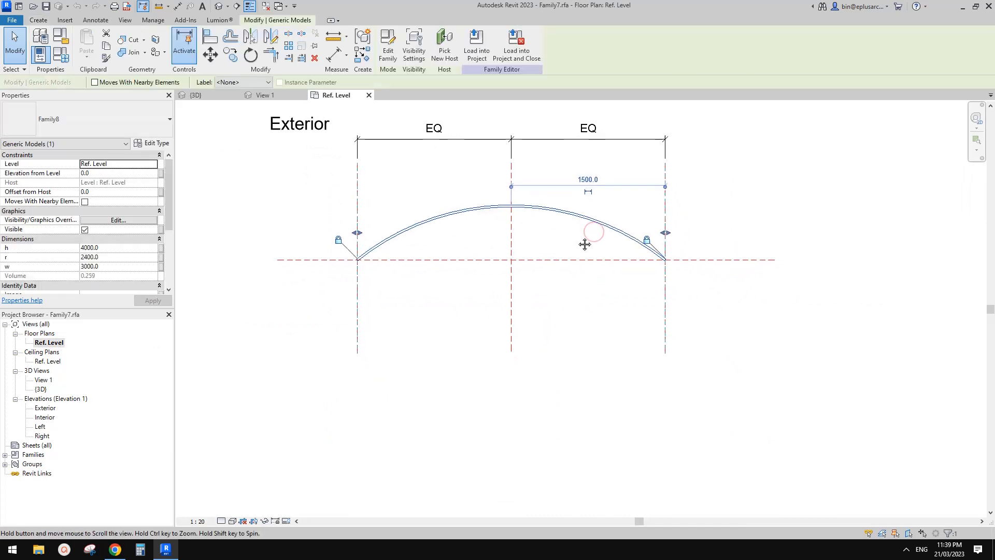
middle_click_drag(570, 245, 583, 268)
key("Escape")
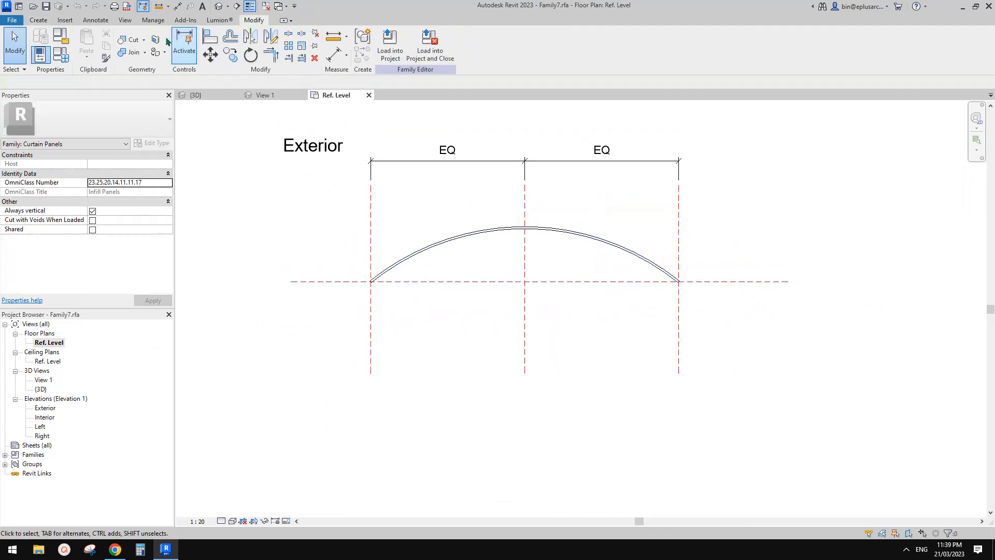
Step: Place a double vertical flip control on the exterior side of the curved panel in the Ref. Level plan
left_click(38, 20)
left_click(364, 45)
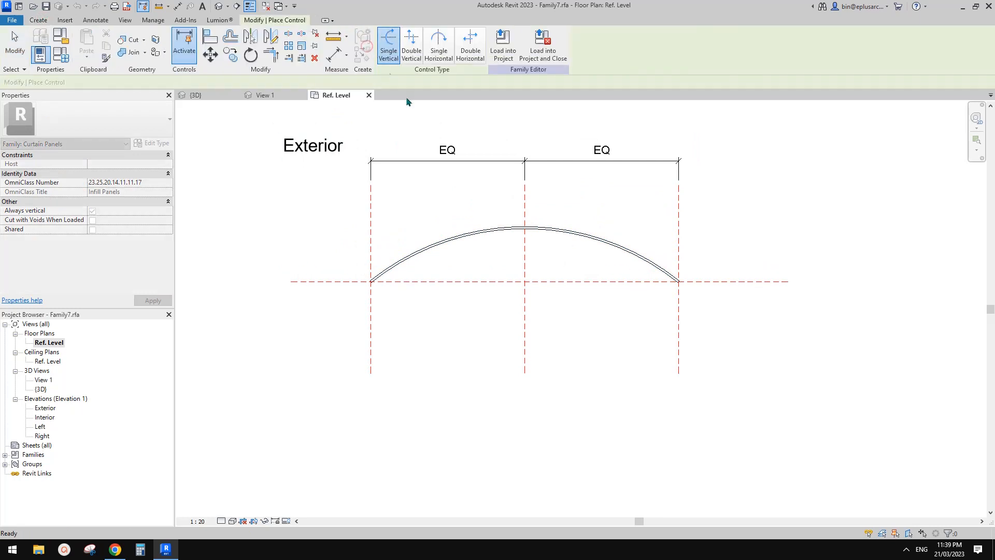
left_click(413, 54)
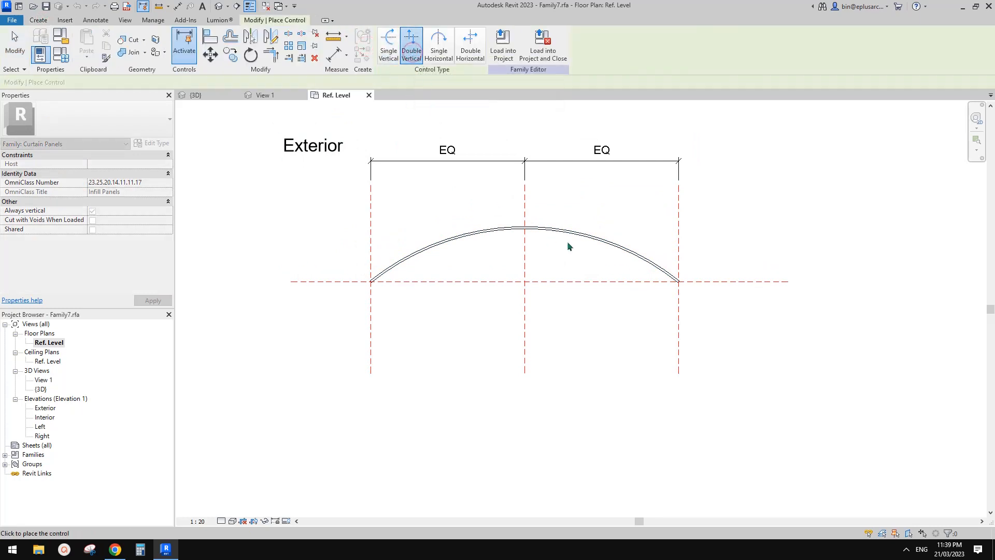
left_click(586, 201)
Step: Load the revised Family7 into the project, closing it without saving and overwriting the existing version
left_click(545, 52)
left_click(519, 275)
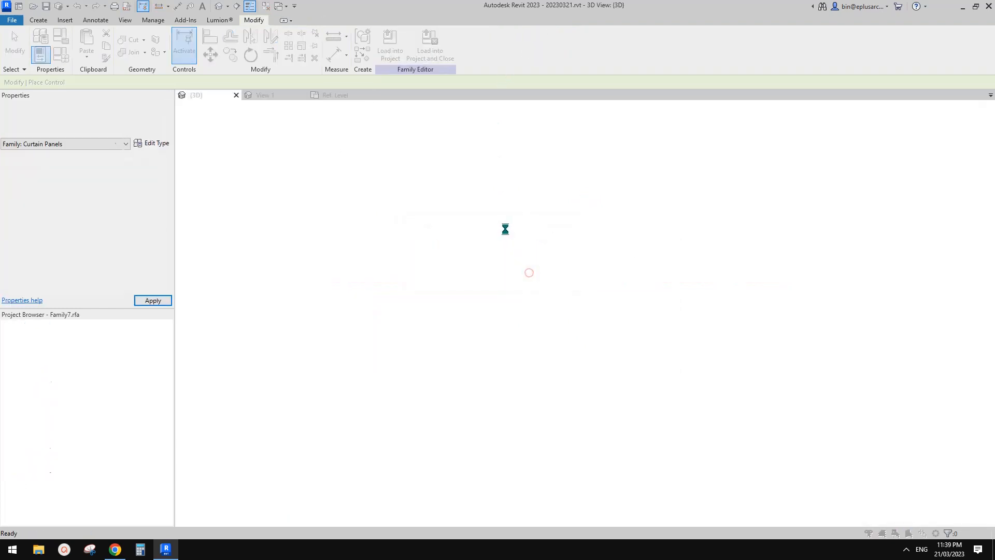
left_click(505, 242)
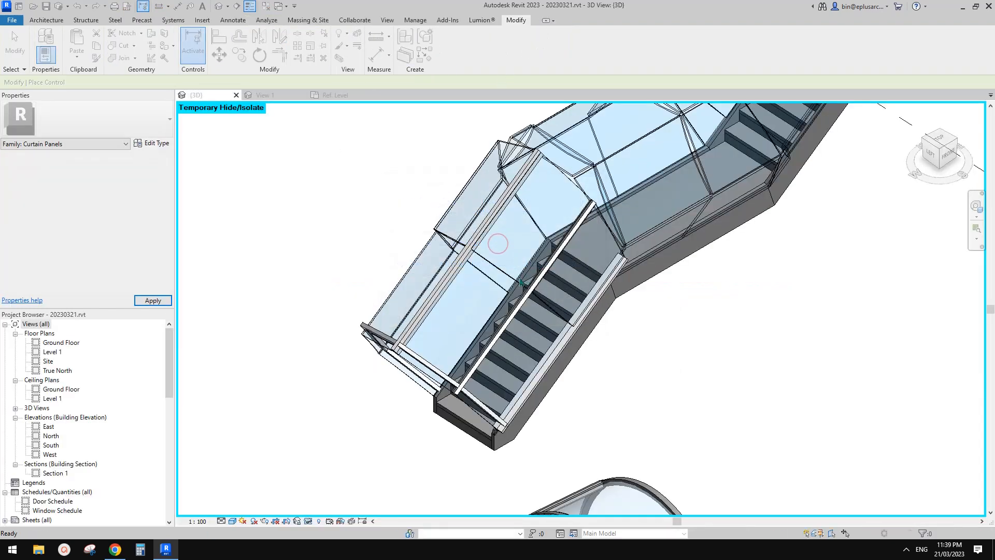
Step: Select one Family7 curtain panel on the lower flight and extend the selection to all its instances in the project
left_click(471, 311)
middle_click_drag(477, 316, 481, 289, "shift")
key("Escape")
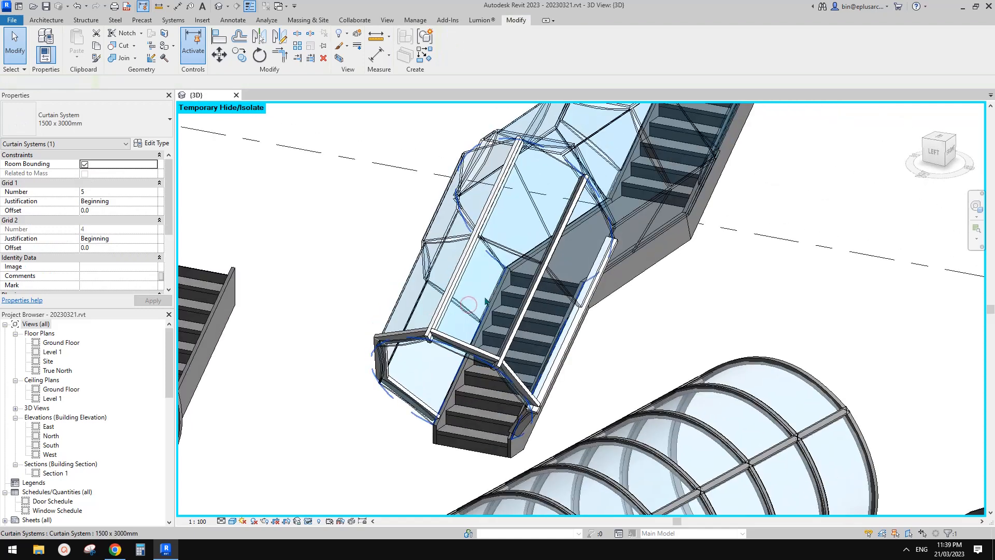
key("Tab")
left_click(480, 289)
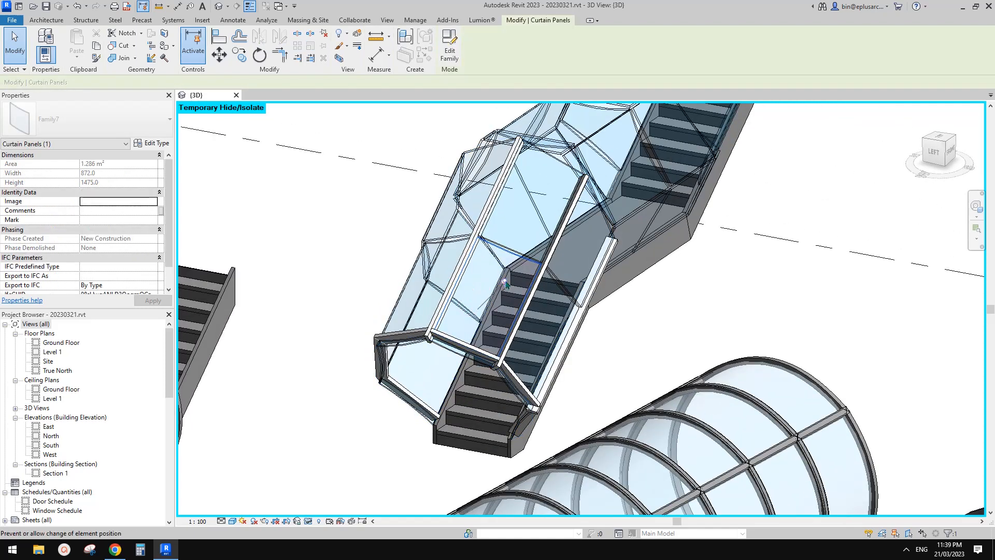
key("s")
key("a")
middle_click_drag(537, 282, 546, 243, "shift")
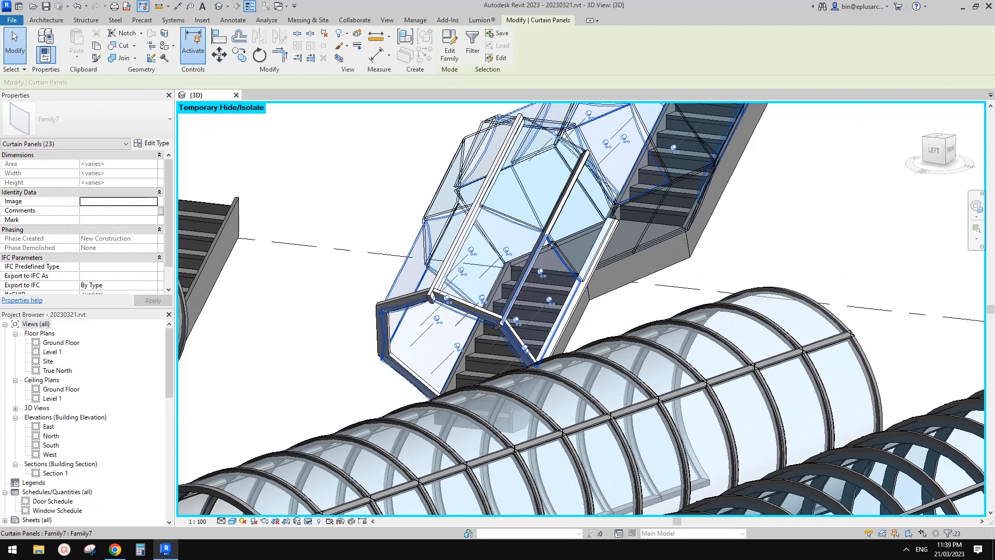
Step: Unpin all the selected Family7 curtain panels of the stair enclosure and clear the selection
left_click(338, 37)
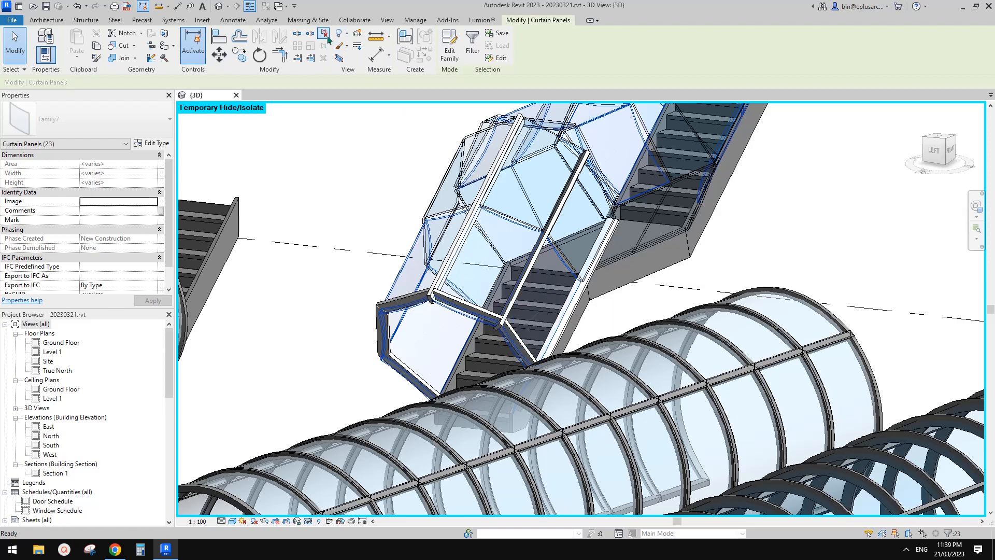
key("Escape")
middle_click_drag(579, 196, 472, 280, "shift")
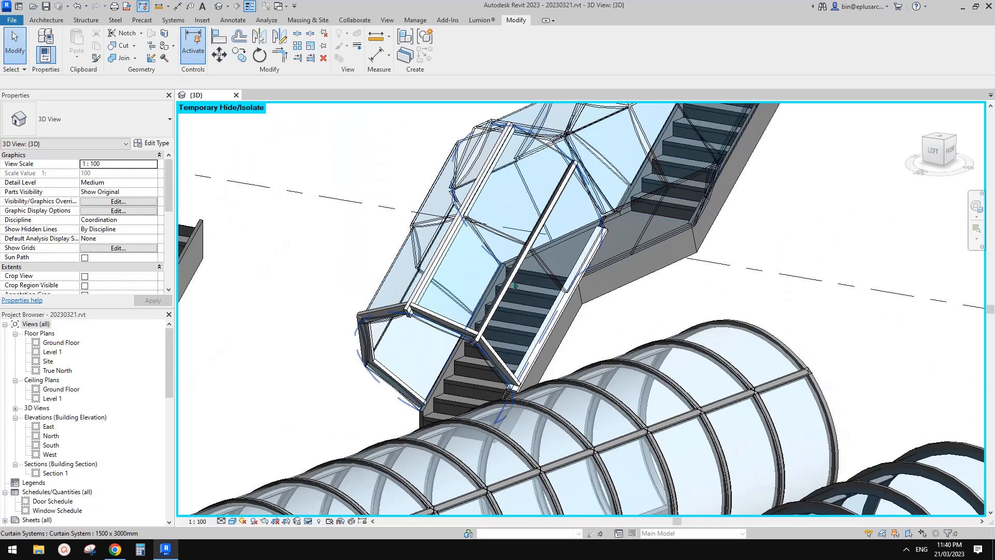
Step: Check the unpinned Family7 panel on the lower flight for a flip control, both singly and with all its instances selected
left_click(473, 273)
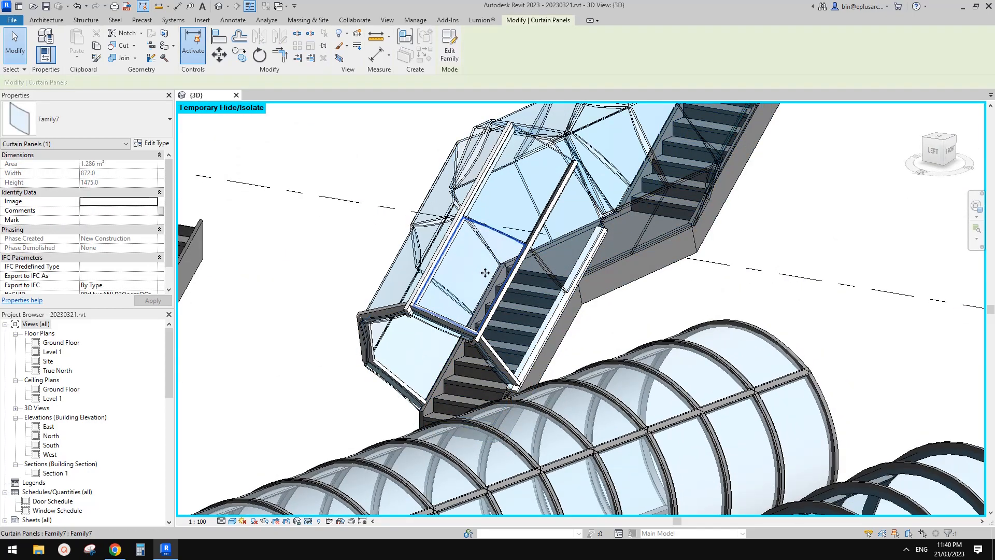
middle_click_drag(485, 274, 436, 350, "shift")
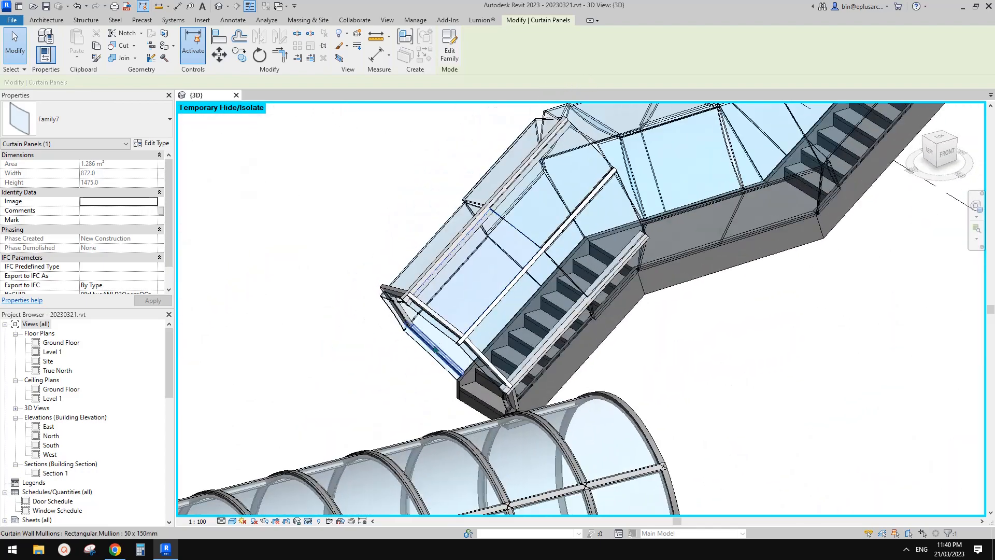
key("Escape")
left_click(486, 270)
key("Escape")
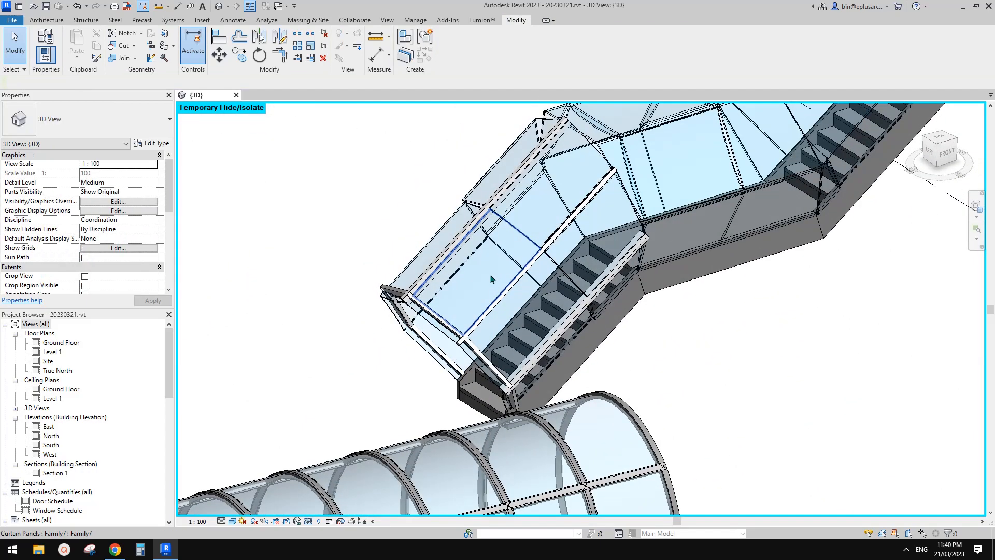
left_click(489, 274)
key("Escape")
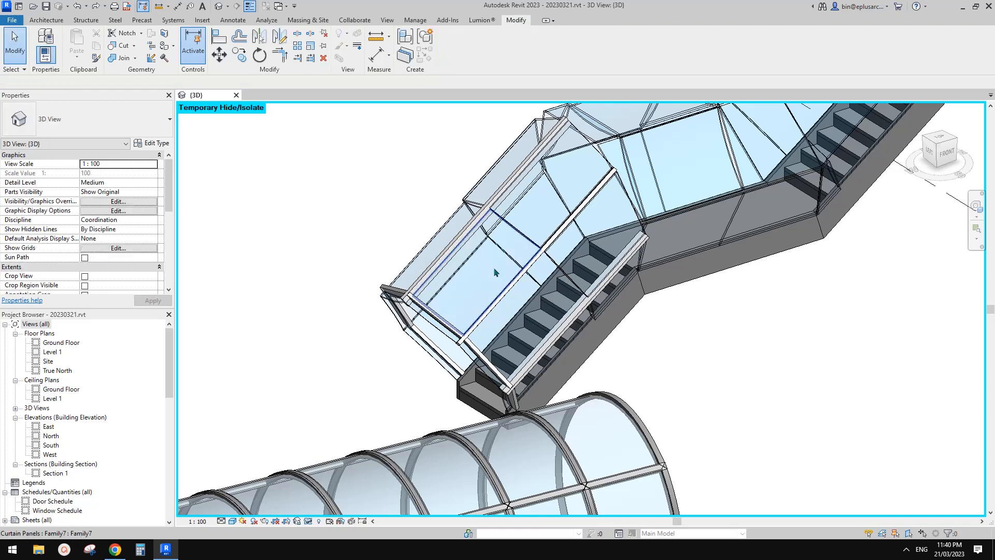
left_click(492, 287)
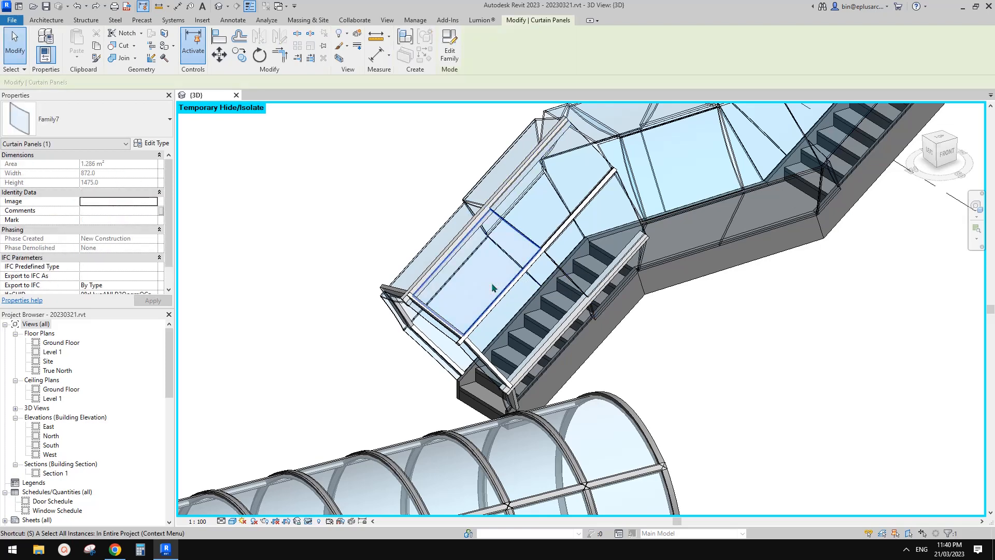
key("a")
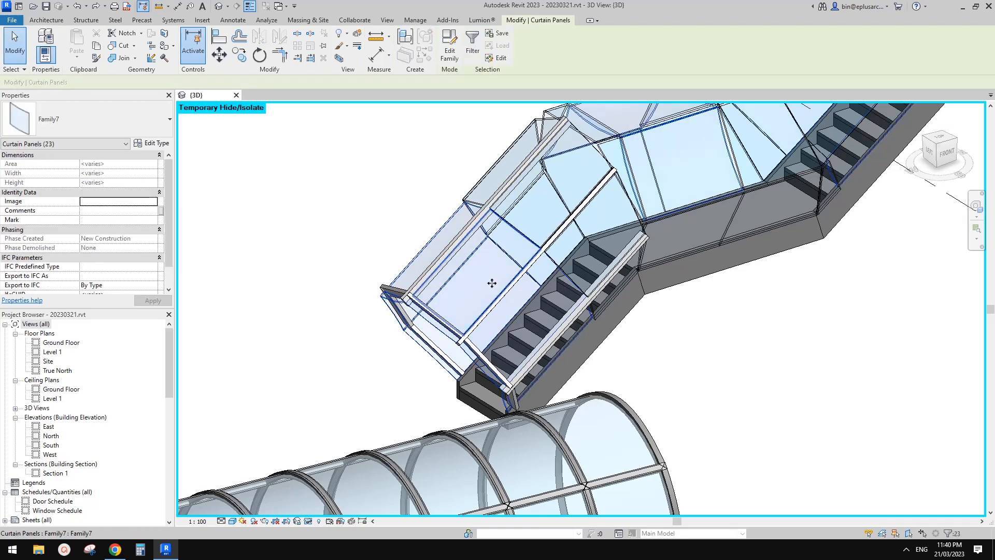
key("Escape")
Step: Select all System Panel Glazed instances in the project and change their type to Family7, replacing missing panels with system panels
middle_click_drag(511, 280, 457, 313, "shift")
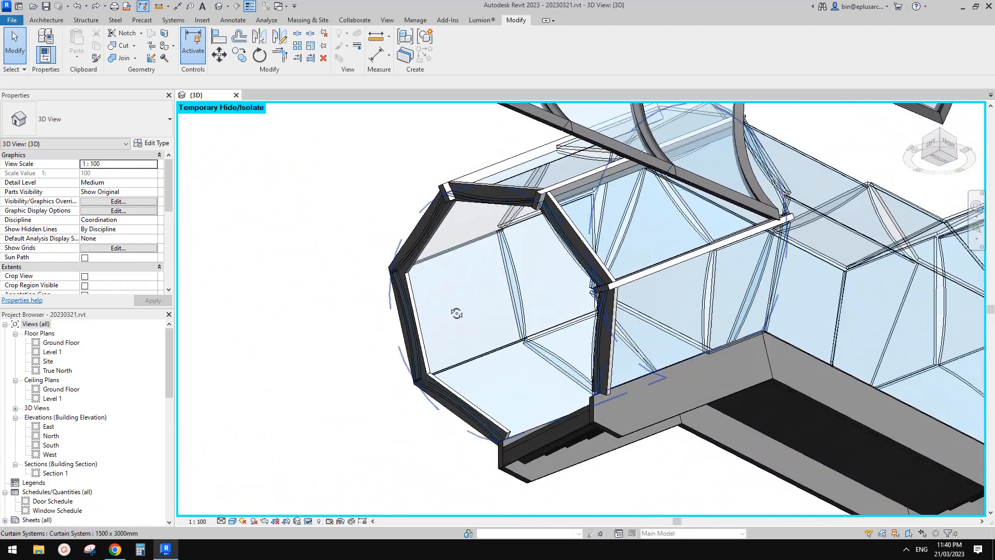
key("Tab")
left_click(489, 279)
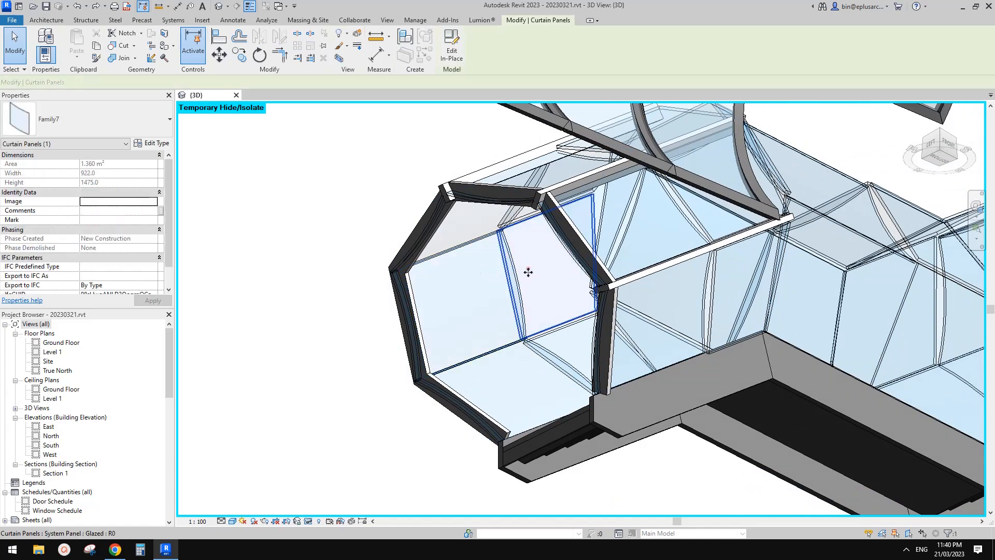
middle_click_drag(528, 272, 545, 407, "shift")
key("s")
key("a")
middle_click_drag(544, 373, 466, 337, "shift")
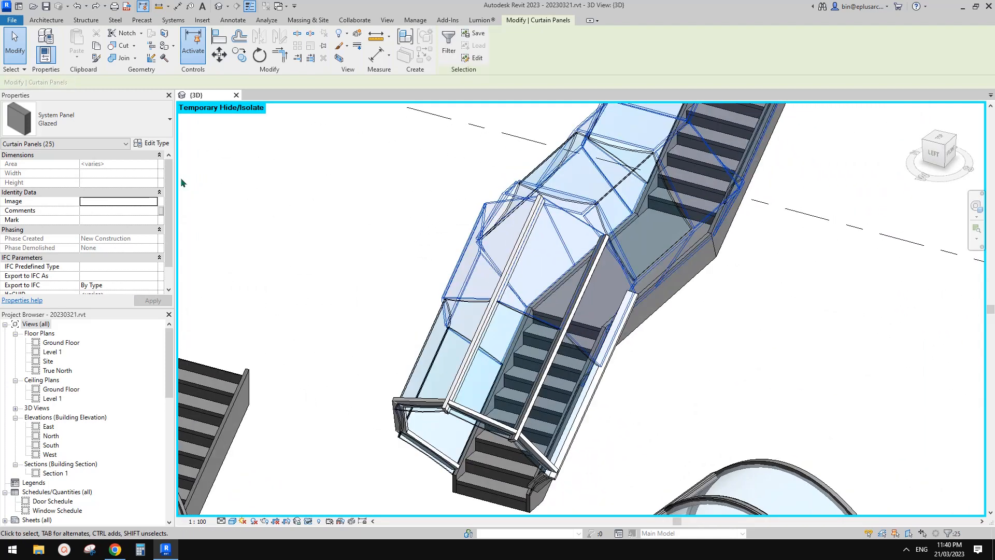
left_click(136, 120)
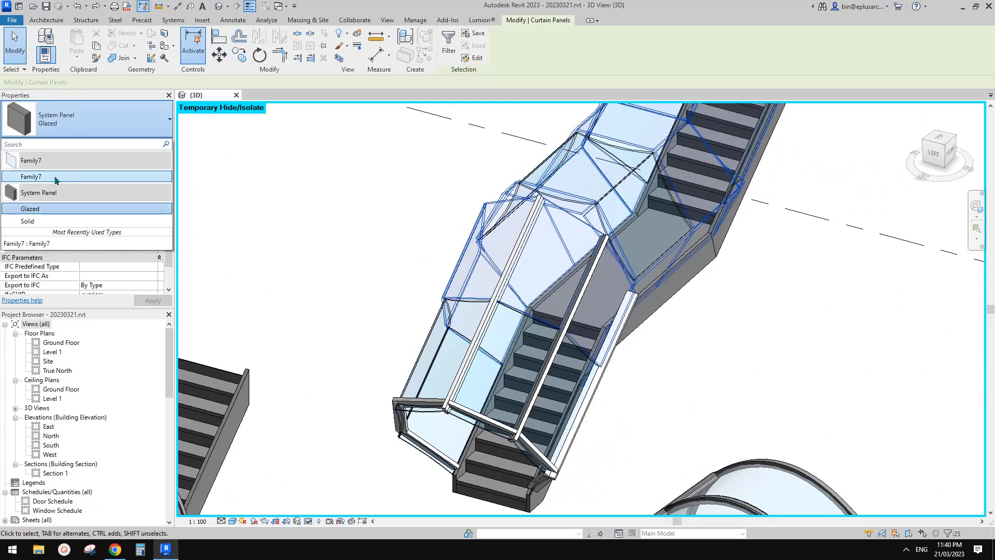
left_click(55, 177)
left_click(456, 260)
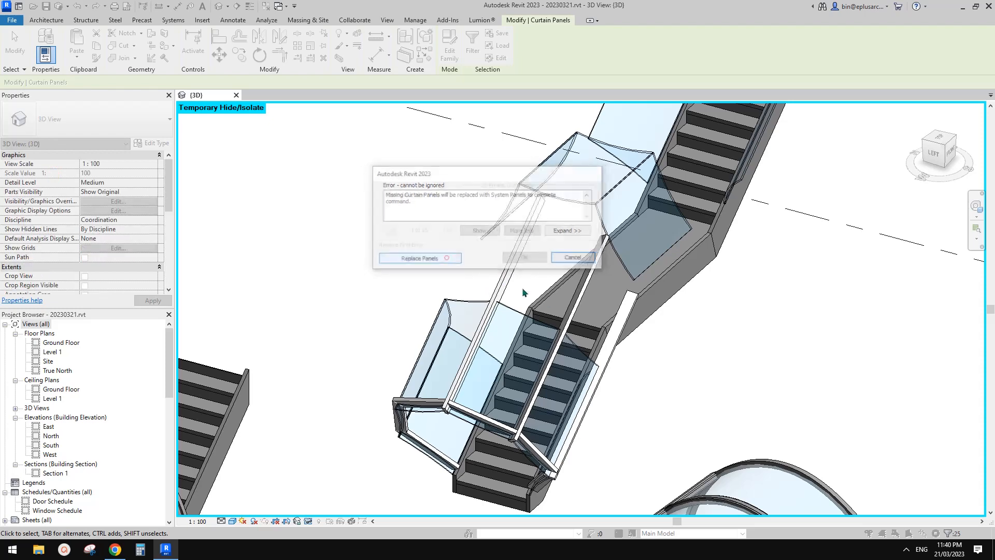
left_click(446, 258)
Step: Select one Family7 panel on the lower flight and examine its curvature and flip options from several angles
middle_click_drag(582, 303, 535, 292, "shift")
scroll(534, 290, "up", 2)
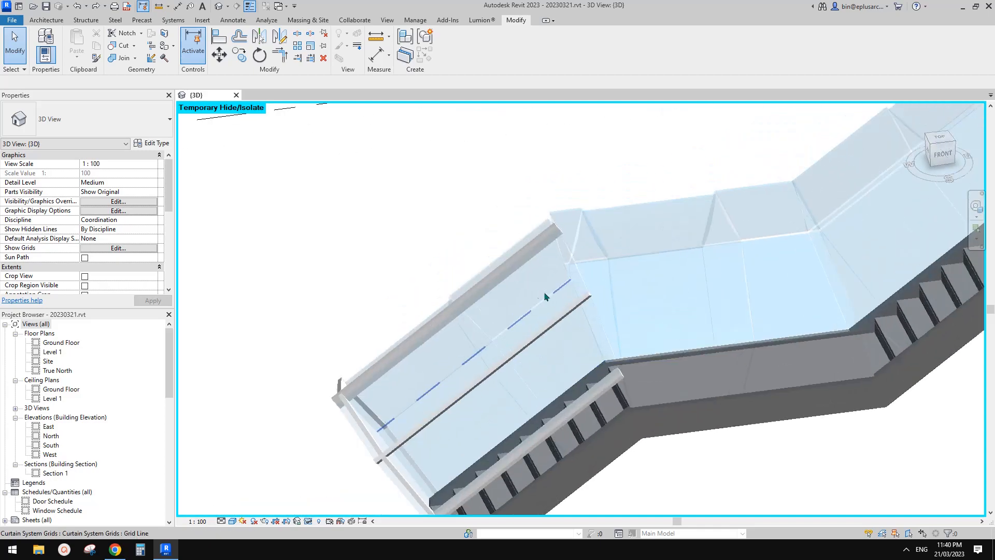
key("Tab")
left_click(430, 376)
middle_click_drag(449, 383, 483, 333)
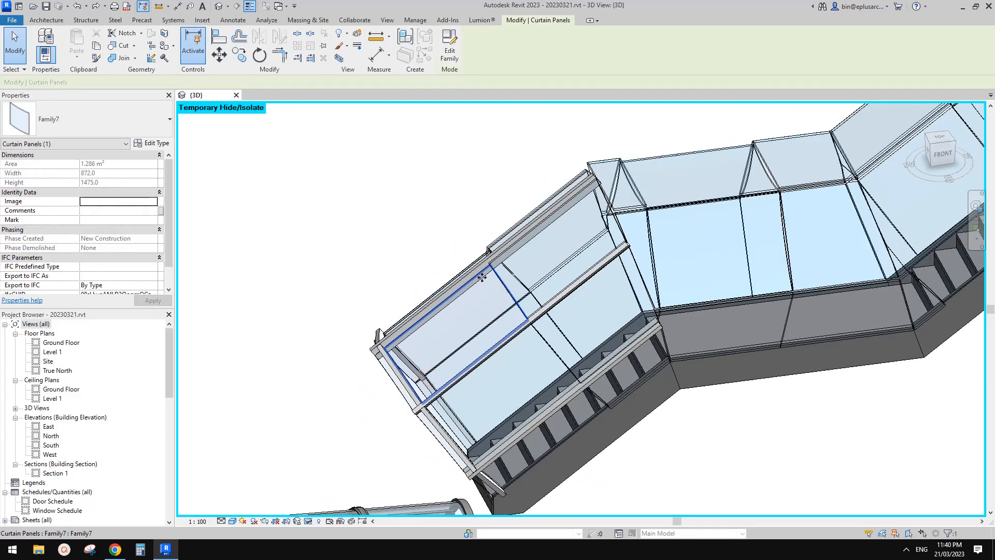
middle_click_drag(441, 375, 476, 292, "shift")
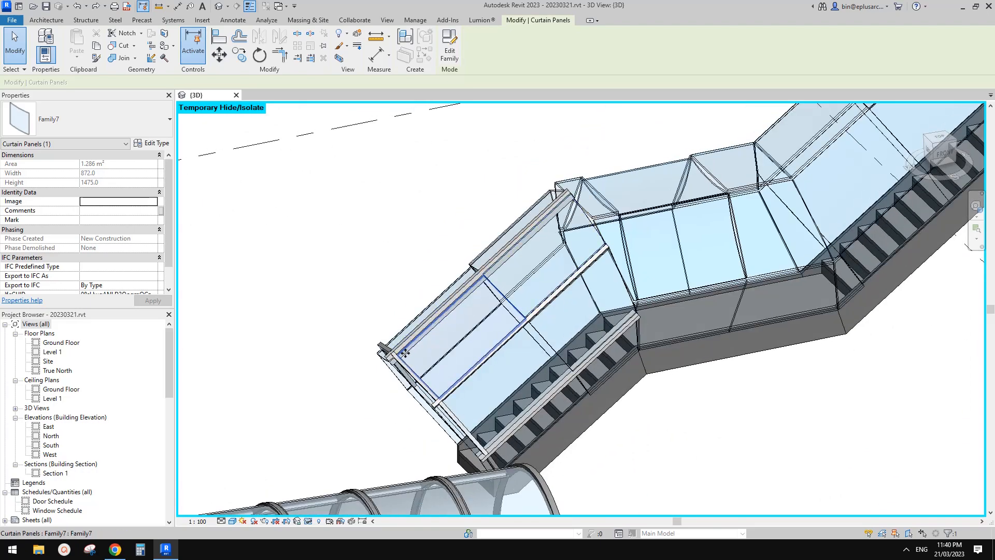
middle_click_drag(432, 372, 558, 291, "shift")
Step: Examine the curve direction of the upper Family7 panel at the enclosure's open end relative to the frame and neighbouring panels
left_click(552, 255)
key("Escape")
left_click(587, 312)
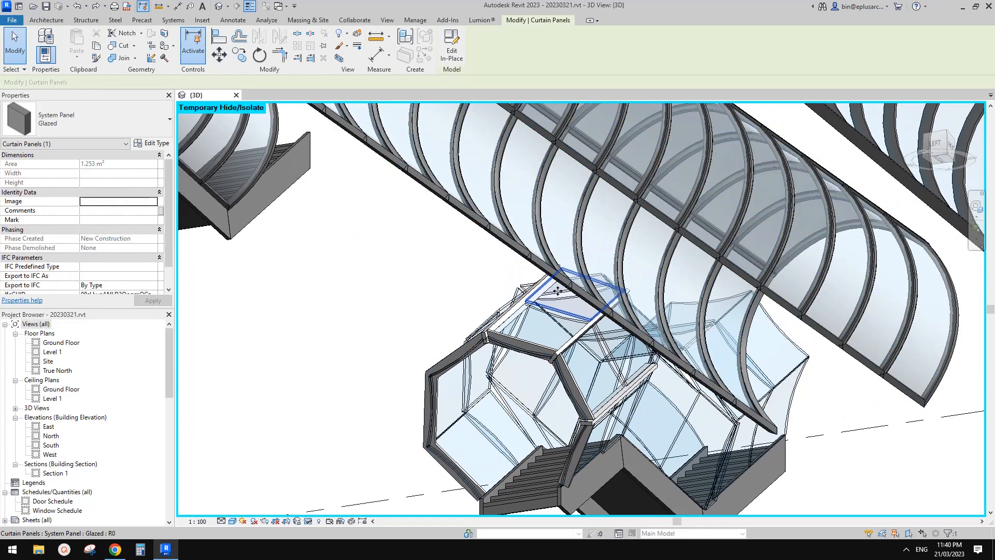
scroll(535, 328, "up", 1)
left_click(535, 328)
middle_click_drag(537, 327, 589, 249, "shift")
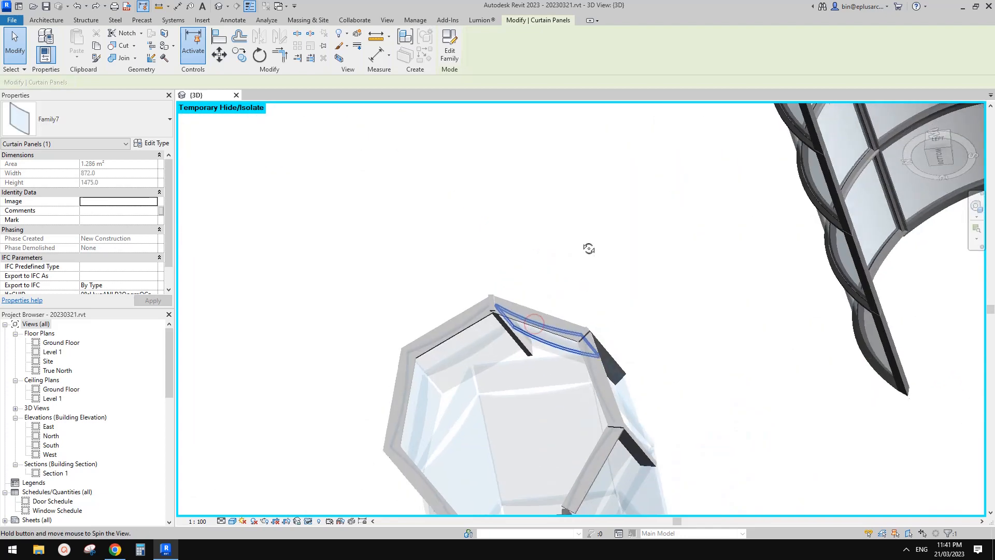
scroll(555, 340, "up", 5)
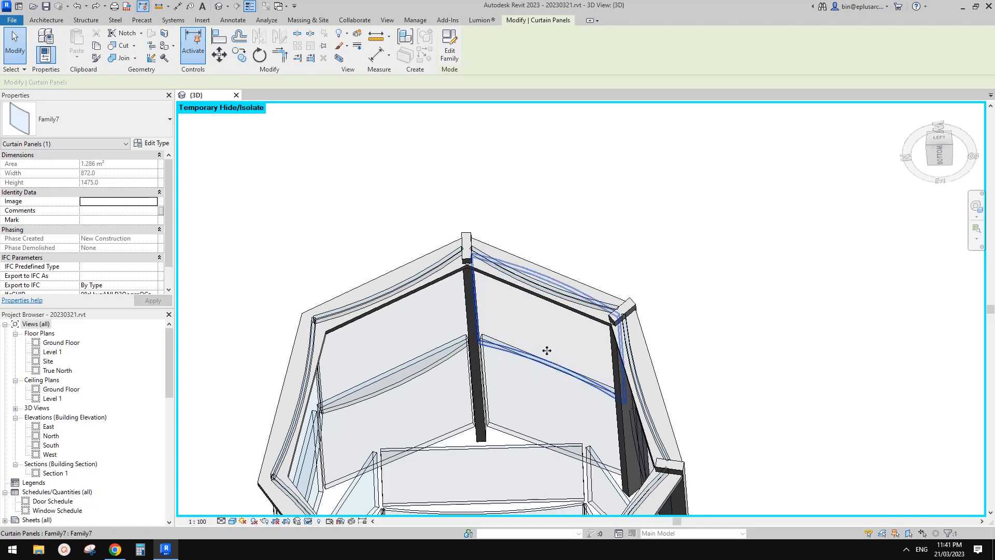
middle_click_drag(547, 349, 529, 392, "shift")
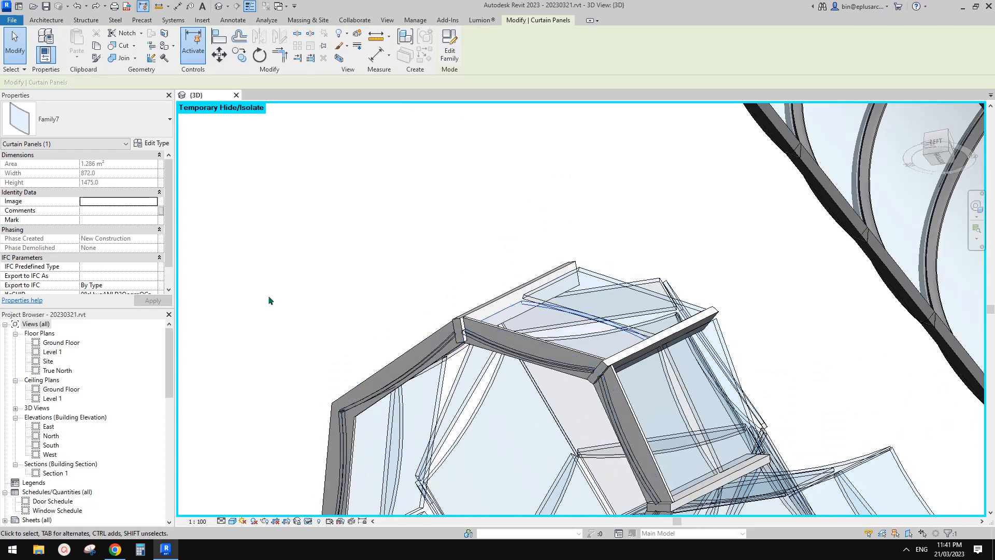
scroll(99, 243, "down", 2)
scroll(103, 246, "up", 2)
Step: Review the type parameters of the upper Family7 panel and close them without changes
left_click(157, 145)
scroll(333, 290, "down", 6)
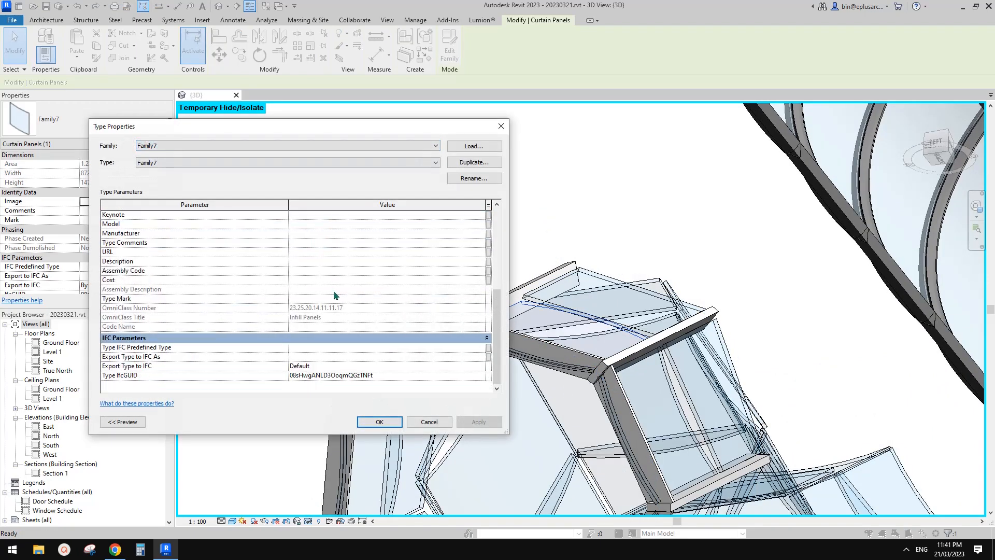
scroll(334, 293, "up", 6)
key("Escape")
key("Escape")
key("Tab")
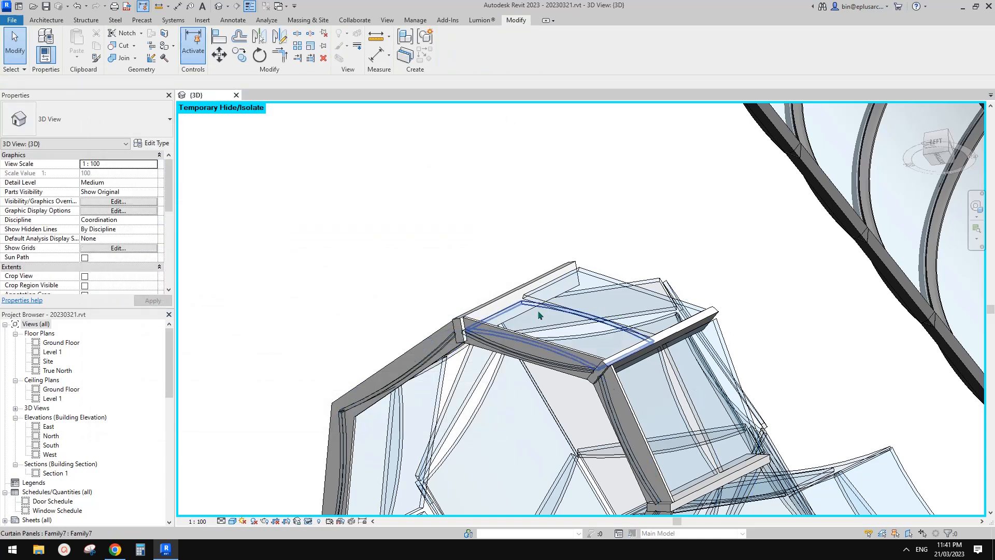
Step: Open the selected curved curtain panel's family, Family7, for editing
left_click(538, 311)
middle_click_drag(538, 311, 547, 365, "shift")
left_click(449, 50)
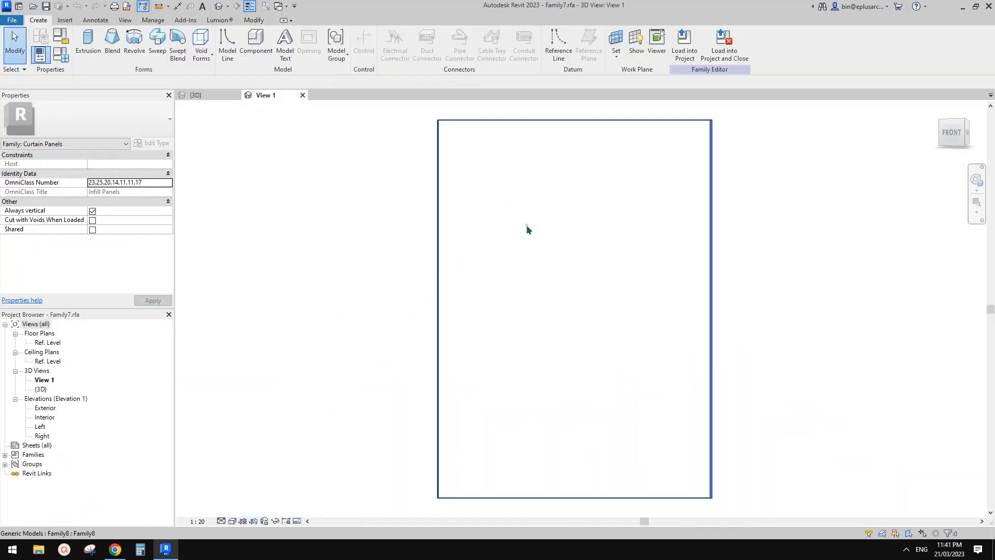
Step: Link the nested Family8 panel's r dimension to a new type parameter named r
left_click(527, 225)
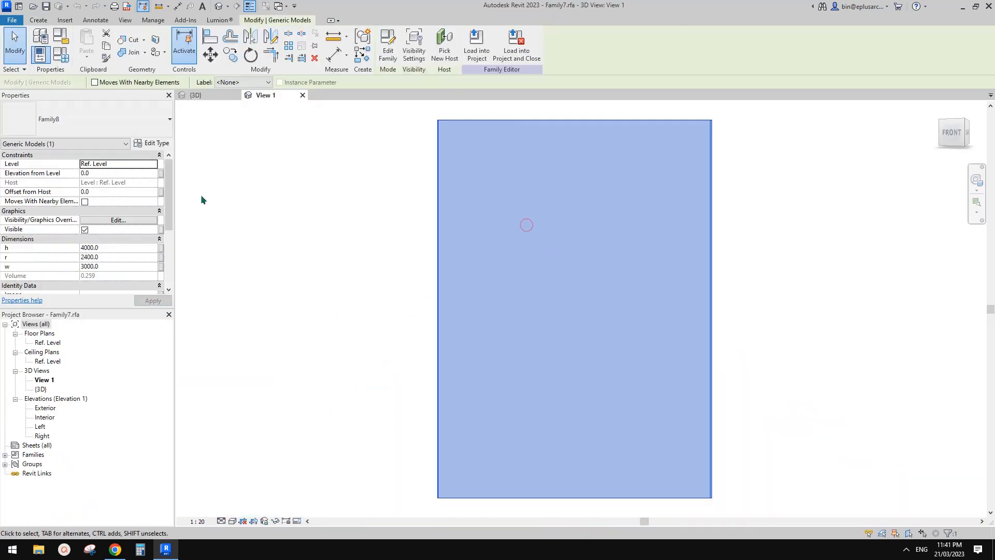
scroll(83, 252, "down", 2)
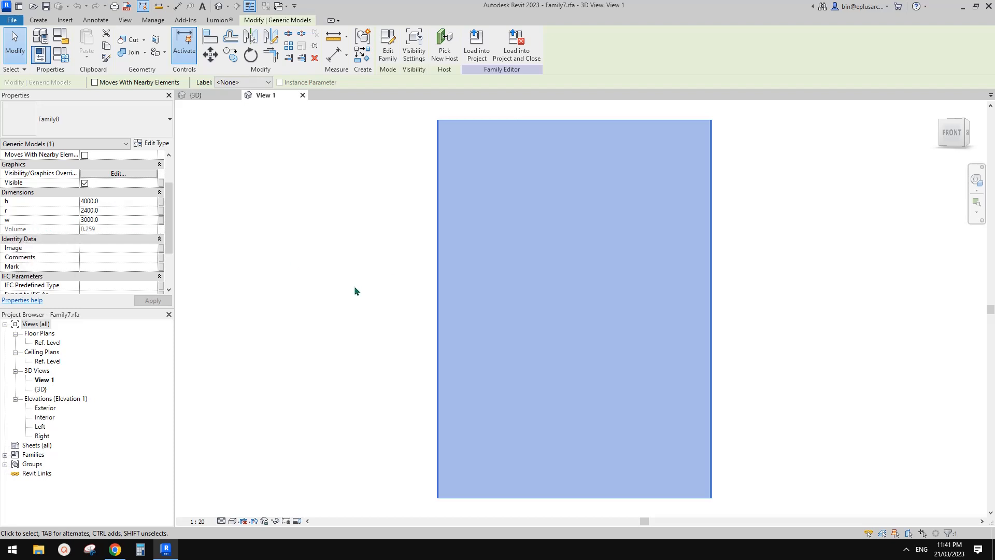
scroll(75, 215, "down", 1)
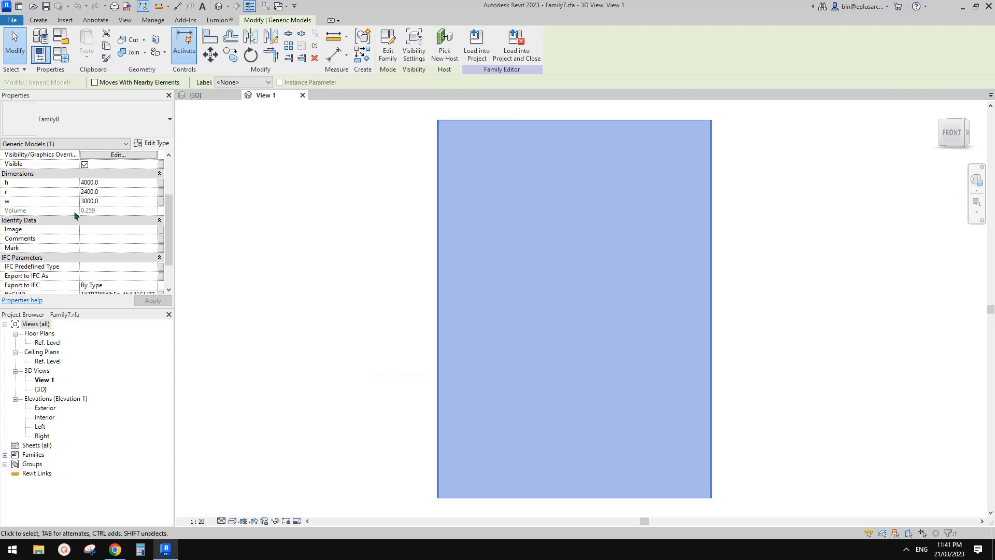
left_click(161, 192)
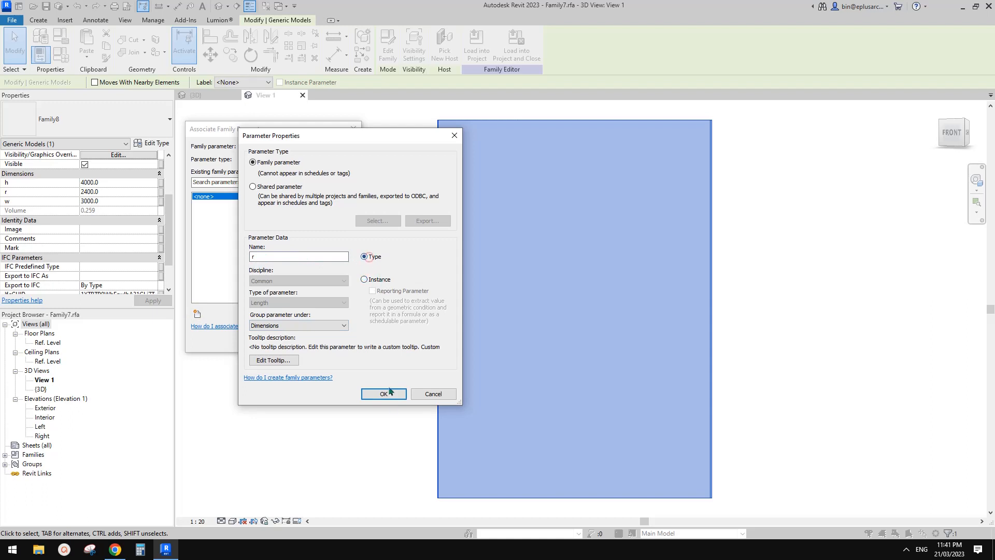
left_click(390, 394)
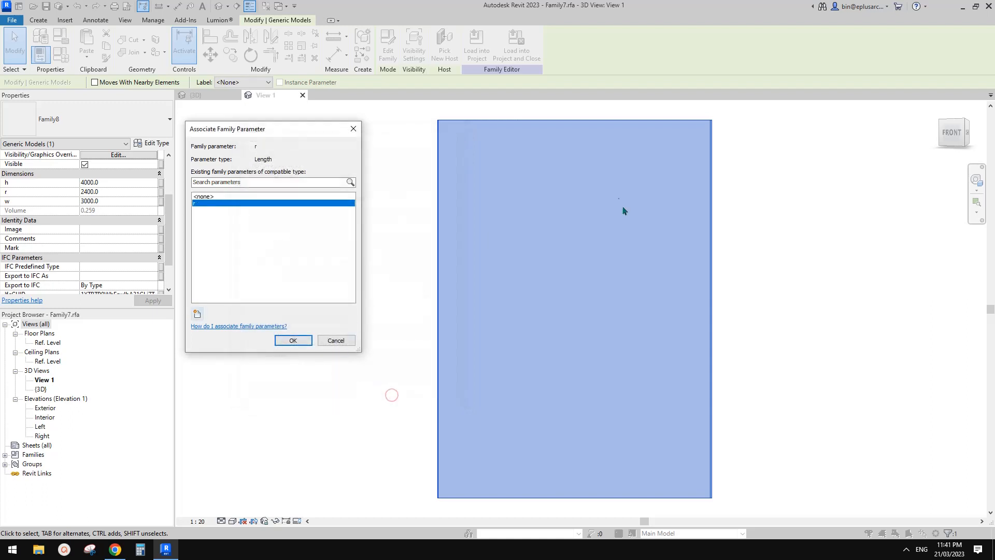
left_click(306, 343)
Step: Load the updated panel family into the project and close it without saving the family file
left_click(517, 51)
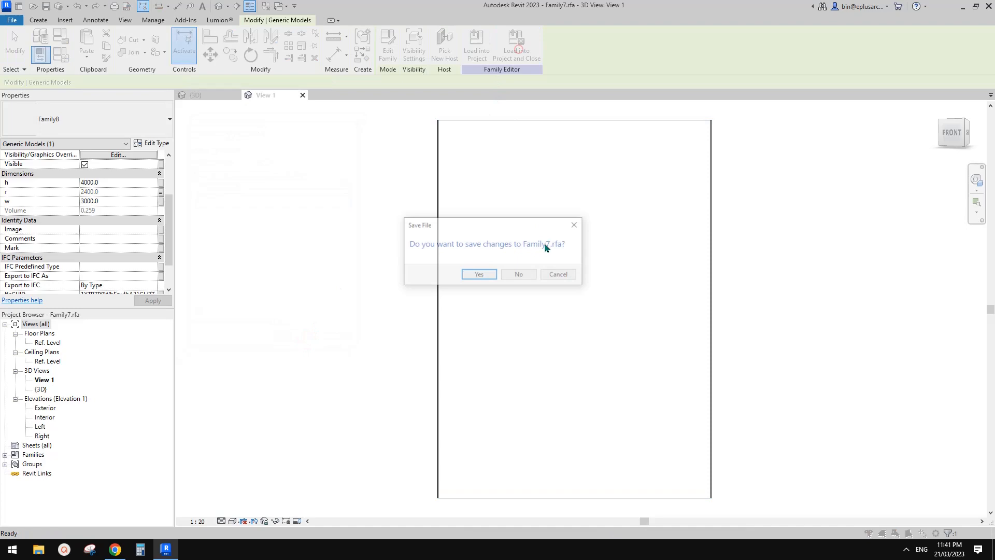
left_click(520, 276)
left_click(487, 259)
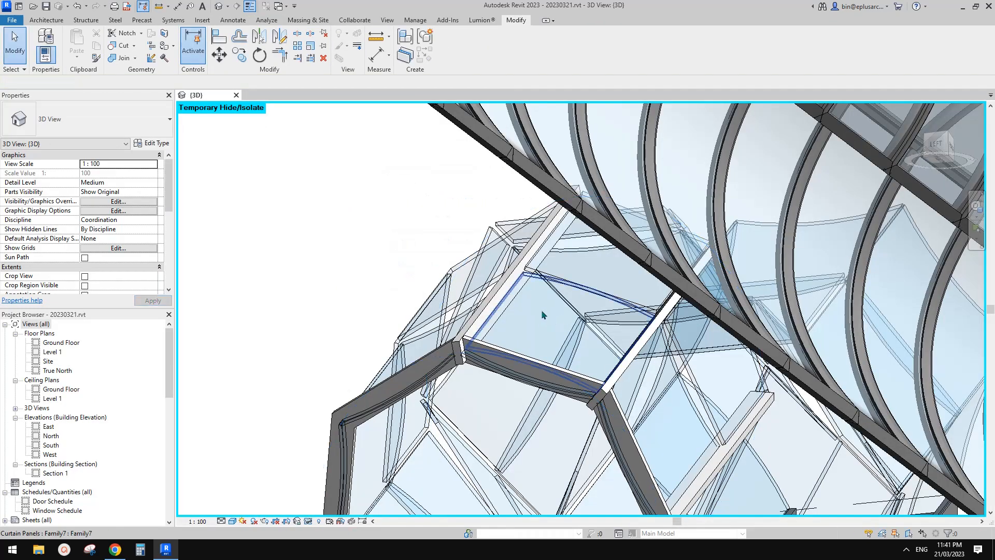
Step: Set the Family7 curtain panel's type parameter r to 1800
left_click(542, 310)
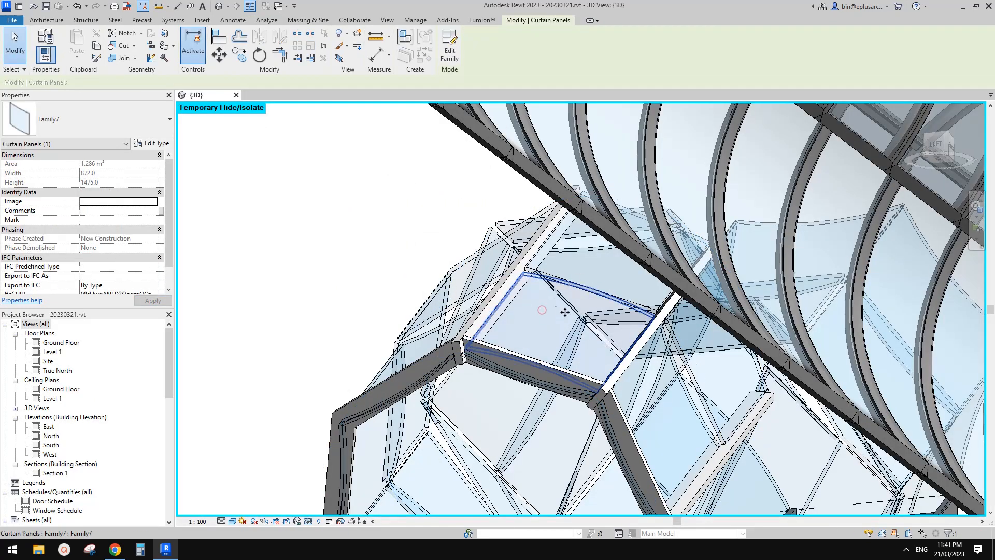
left_click(150, 144)
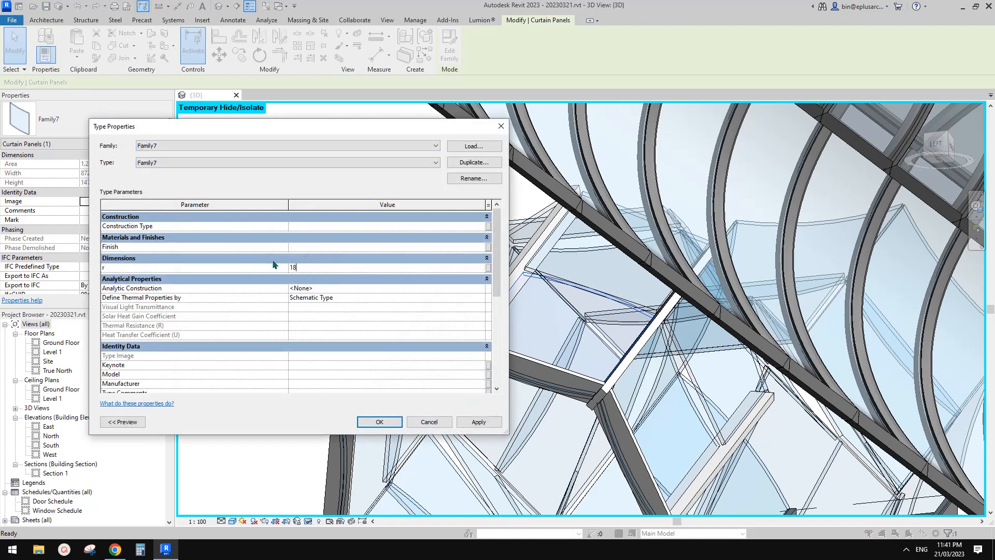
left_click(479, 422)
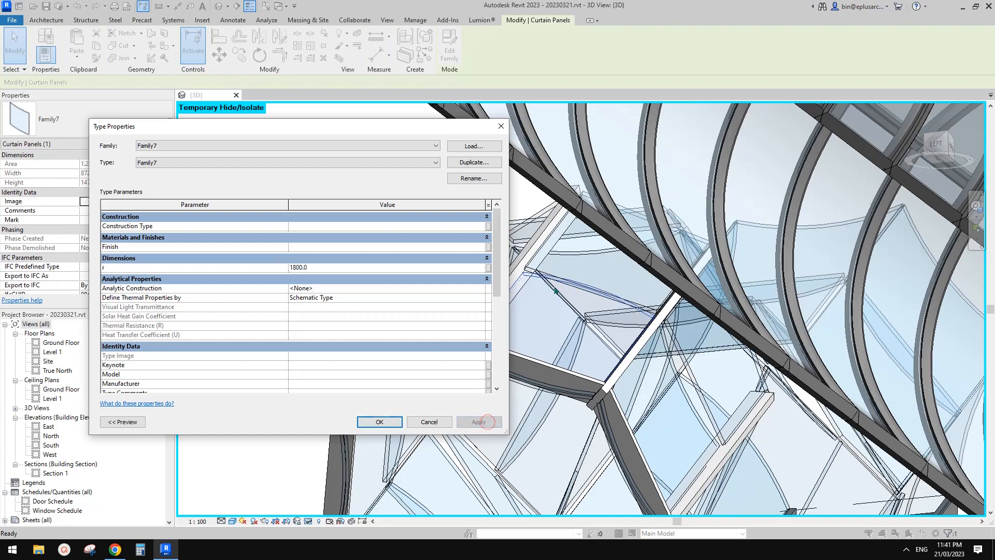
left_click(390, 422)
key("Escape")
Step: Examine the curved and flat glazed panels of the angled stair enclosure from several sides
scroll(555, 332, "down", 2)
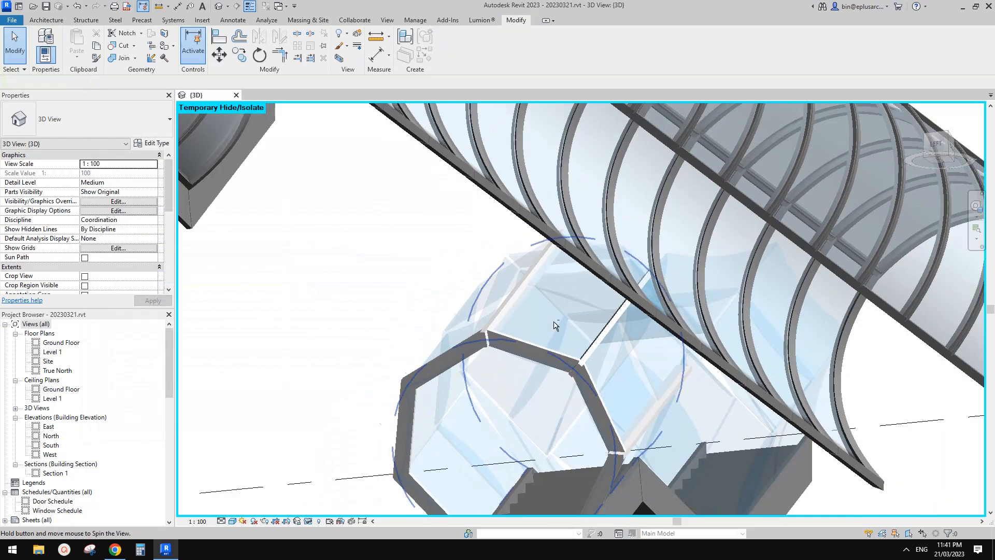
mouse_move(557, 326)
middle_mouse_down("shift")
mouse_move(620, 283)
mouse_move(552, 404)
mouse_move(567, 328)
middle_mouse_up("shift")
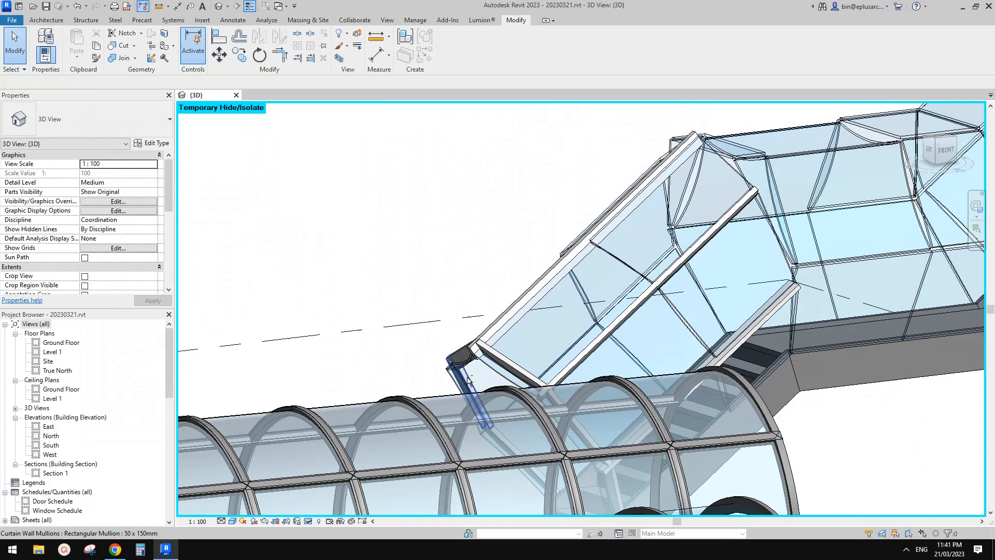
left_click(566, 322)
middle_click_drag(599, 281, 505, 394, "shift")
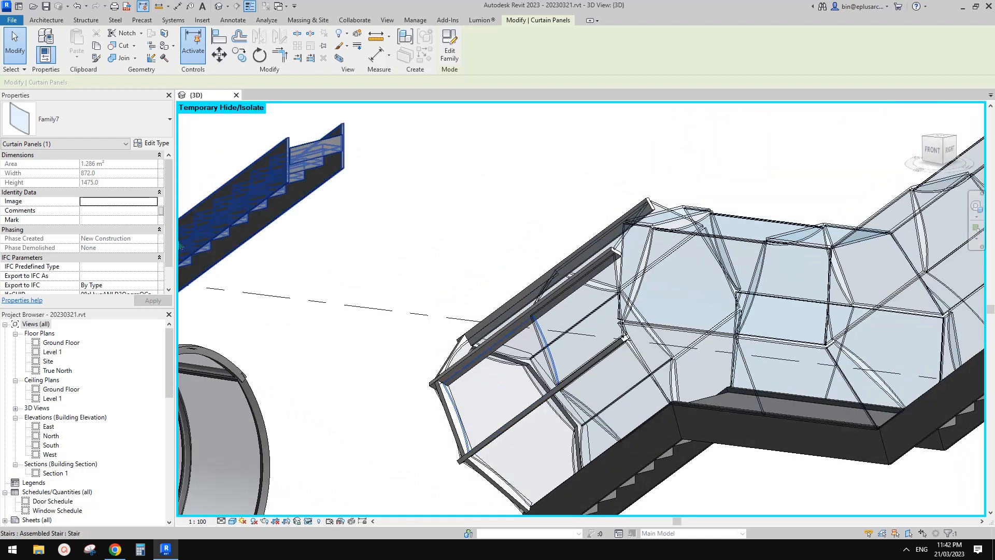
middle_click_drag(476, 361, 597, 319, "shift")
left_click(538, 456)
left_click(540, 300)
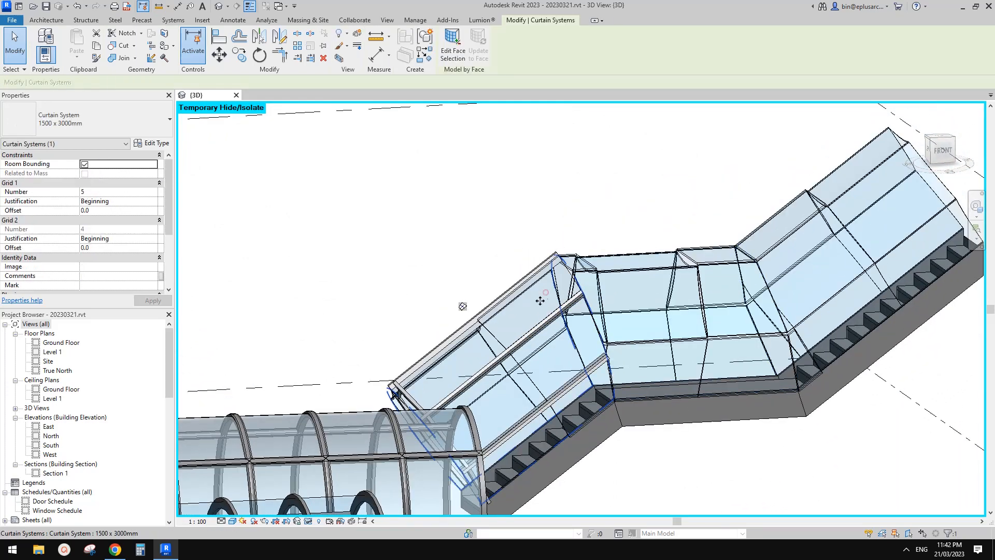
middle_click_drag(540, 300, 588, 318, "shift")
key("Escape")
left_click(538, 313)
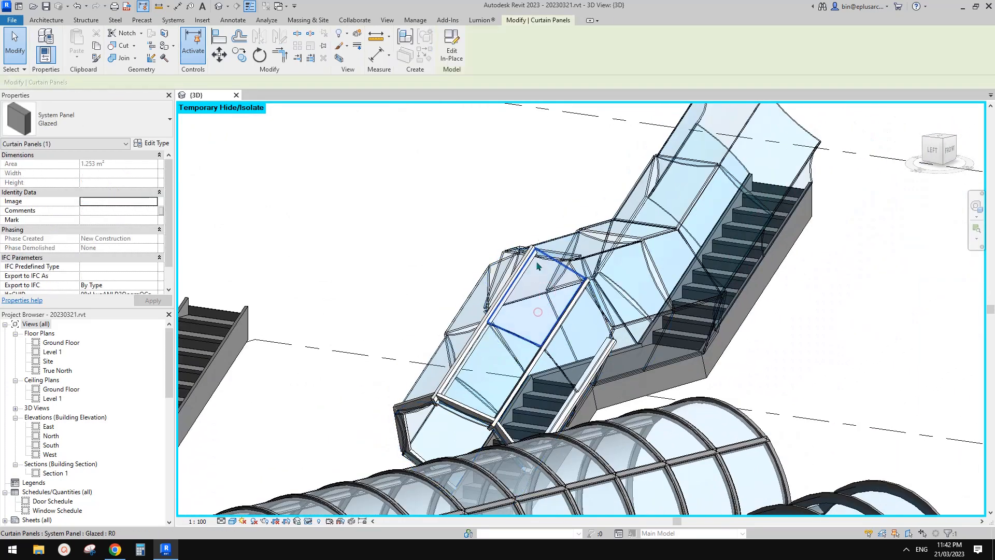
middle_click_drag(562, 281, 549, 334, "shift")
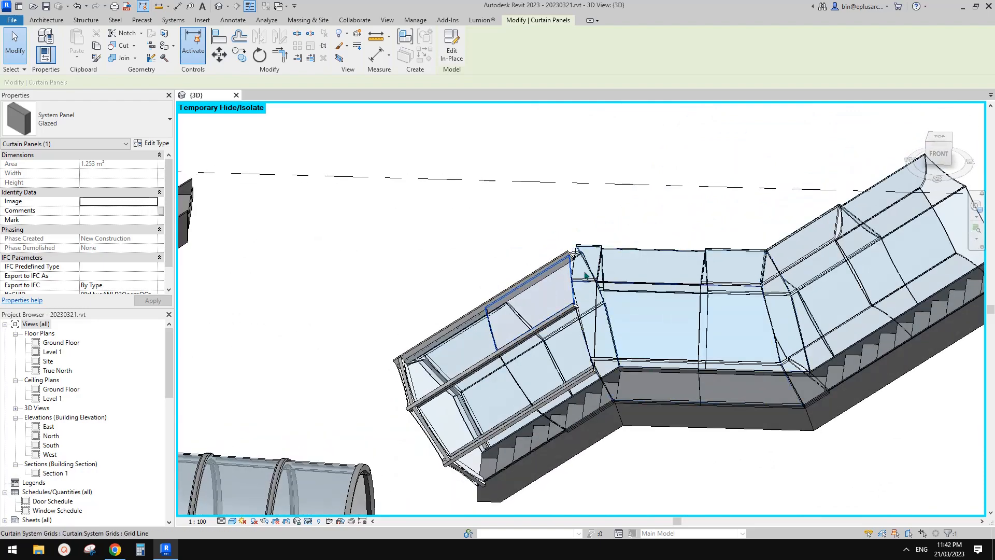
middle_click_drag(709, 292, 762, 249, "shift")
Step: Flip the curved Family7 panel at the far upper end of the stair enclosure so it bulges outward
key("Escape")
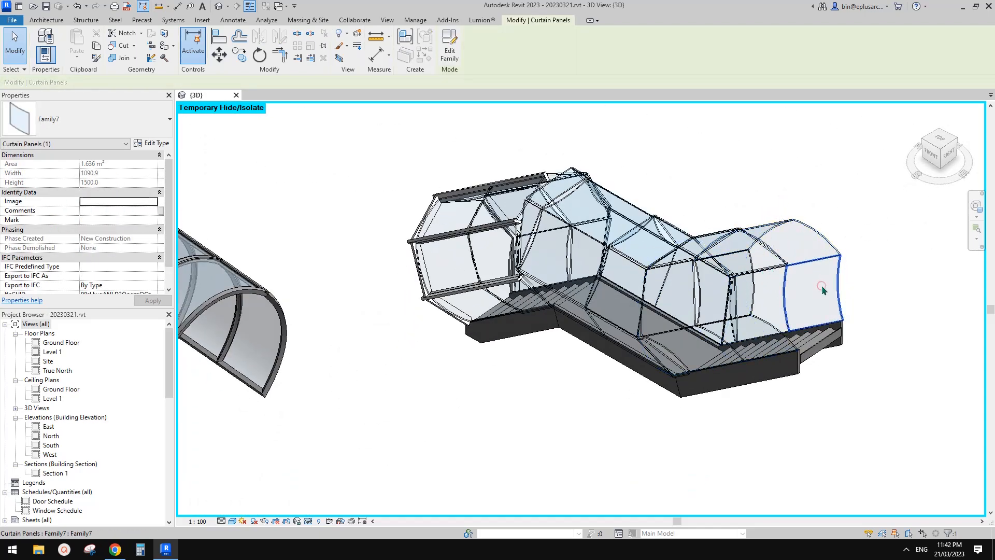
key("space")
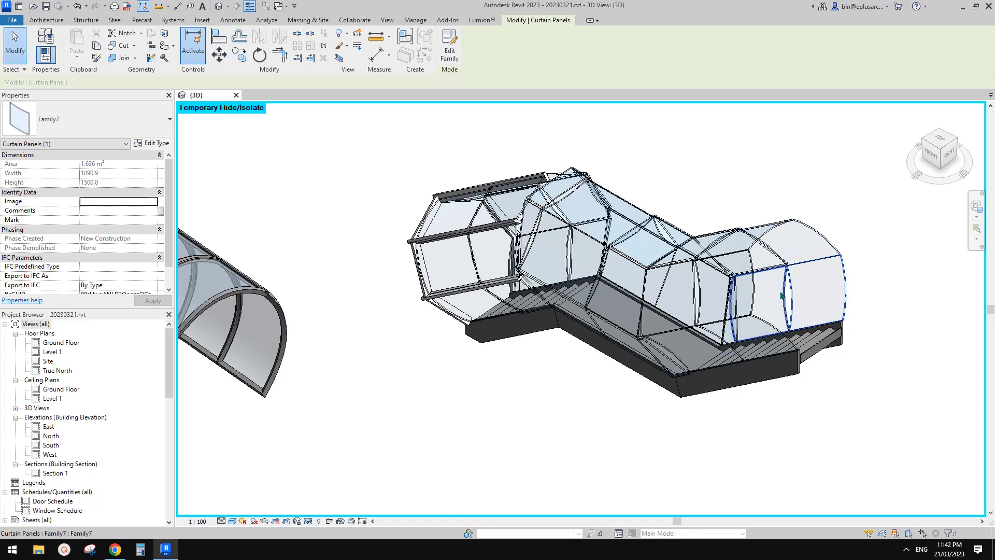
middle_click_drag(780, 293, 876, 311, "shift")
scroll(691, 272, "up", 1)
key("Escape")
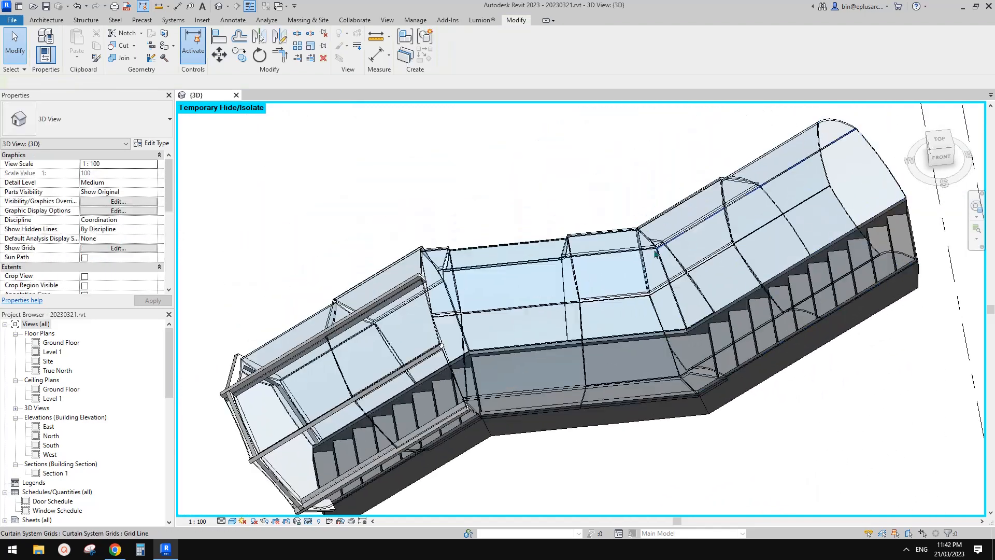
Step: Inspect individual glazed panels and grid lines where the landing section meets the stair flights
left_click(663, 256)
middle_click_drag(675, 286, 648, 199, "shift")
left_click(648, 200)
middle_click_drag(697, 274, 711, 292, "shift")
middle_click_drag(690, 372, 497, 311, "shift")
left_click(617, 284)
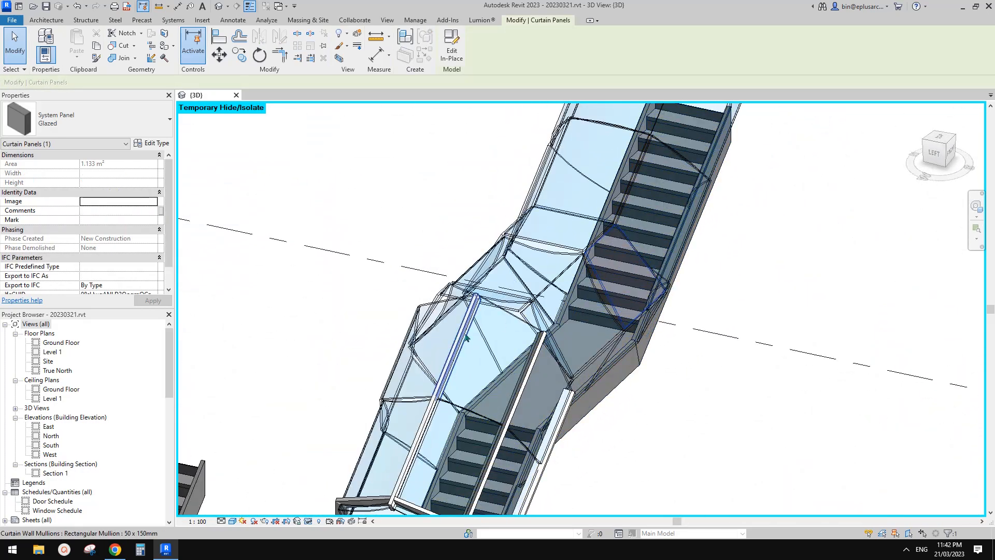
scroll(492, 313, "down", 3)
mouse_move(596, 311)
middle_mouse_down("shift")
mouse_move(544, 324)
mouse_move(580, 316)
middle_mouse_up("shift")
left_click(680, 321)
middle_click_drag(680, 322, 597, 352, "shift")
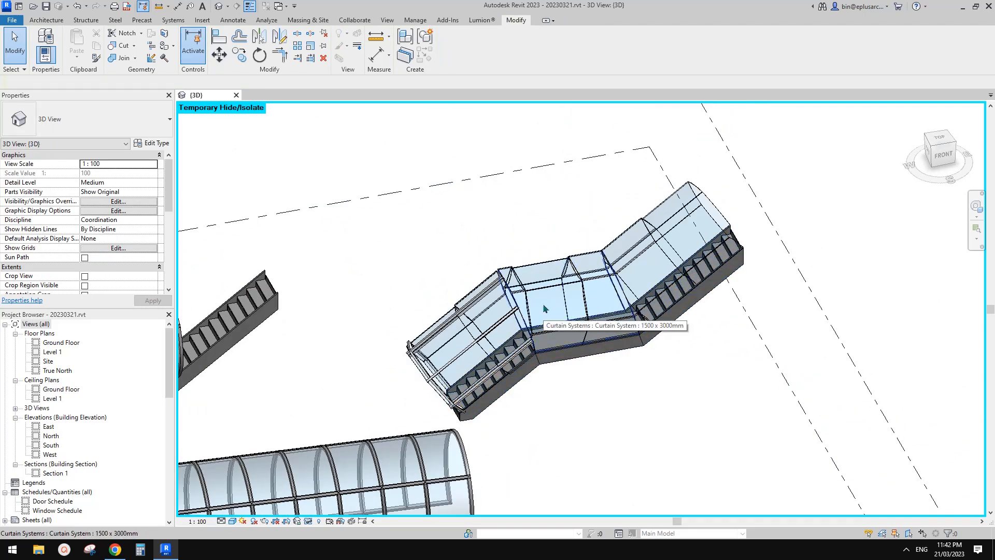
Step: Review the landing curtain system and the whole stair enclosure from different angles
left_click(549, 309)
middle_click_drag(551, 309, 628, 309, "shift")
key("Escape")
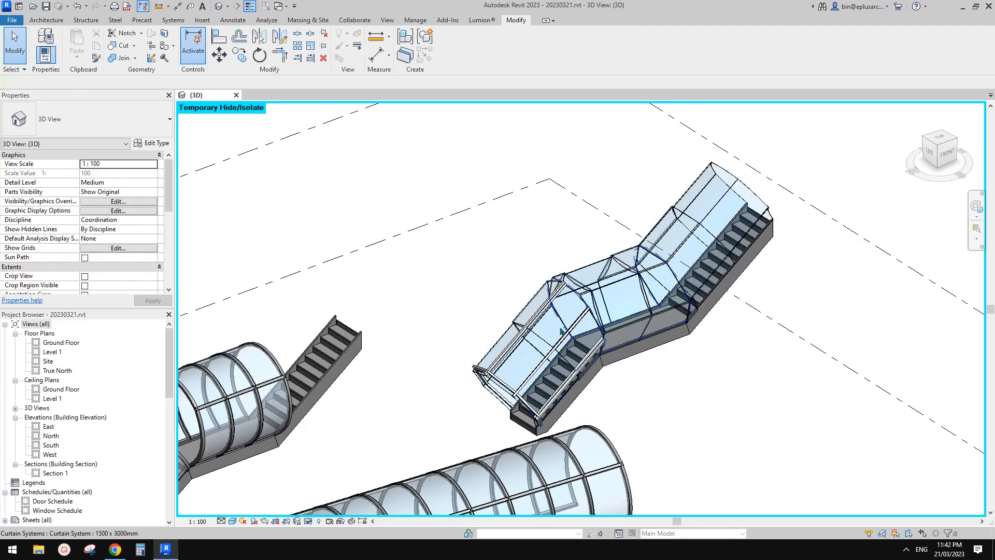
middle_click_drag(561, 330, 536, 321, "shift")
scroll(718, 282, "up", 2)
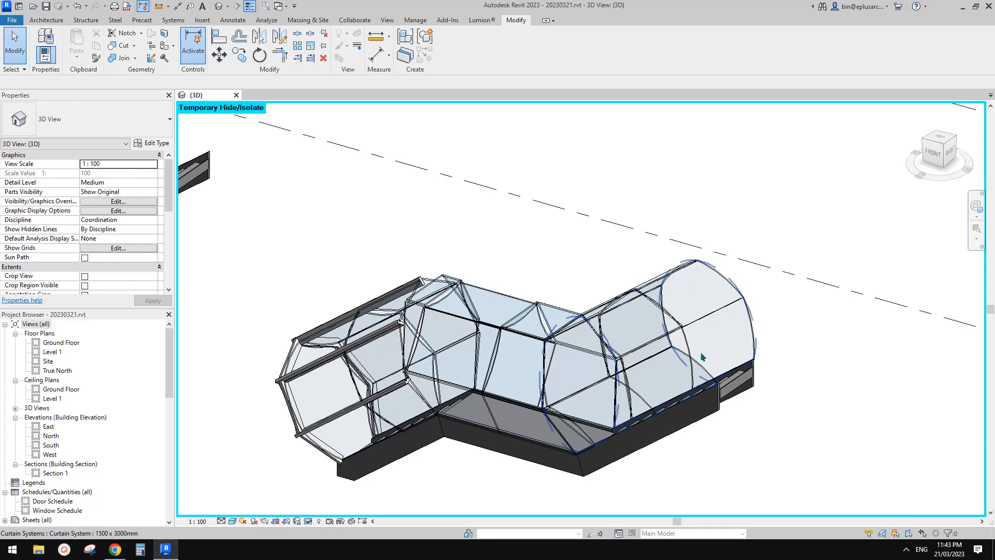
middle_click_drag(703, 357, 776, 403, "shift")
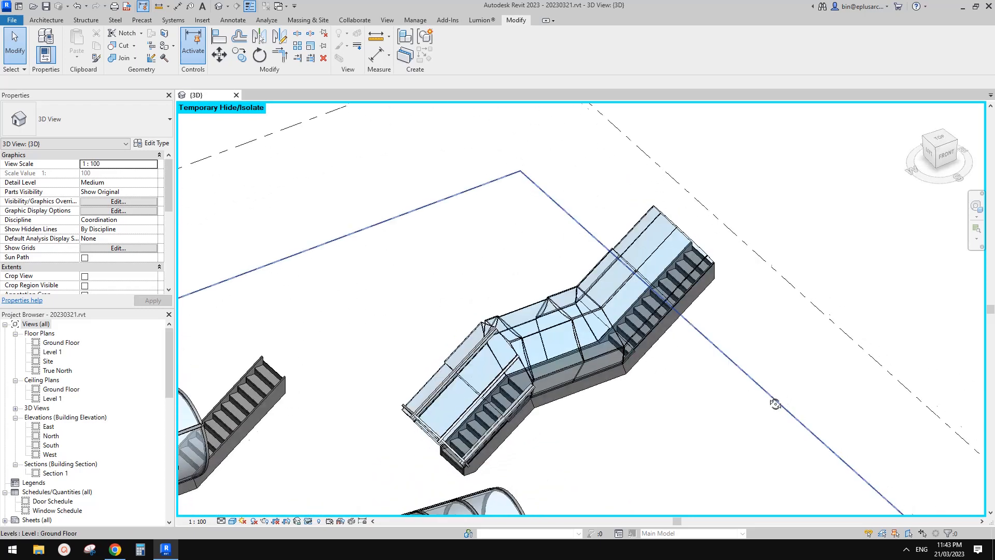
middle_click_drag(613, 404, 639, 380)
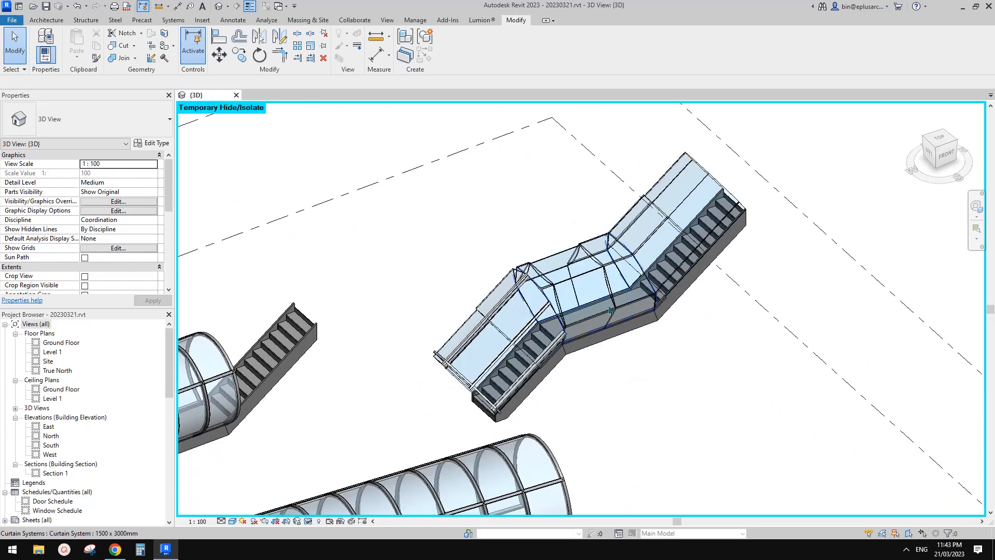
middle_click_drag(619, 304, 614, 339, "shift")
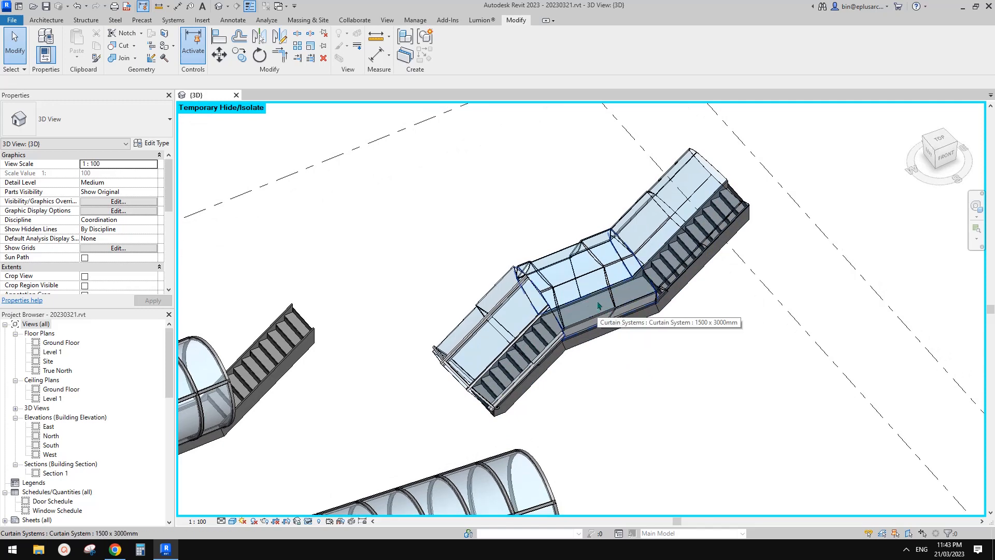
middle_click_drag(599, 306, 617, 289, "shift")
scroll(599, 314, "down", 5)
middle_click_drag(618, 288, 560, 262)
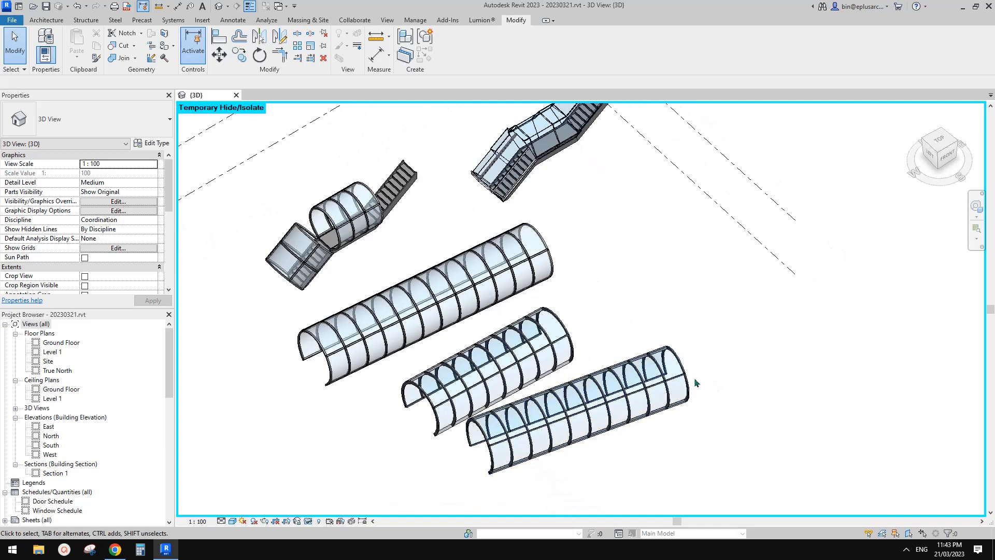
Step: Examine the three long arched canopies and their family properties
left_click(643, 389)
left_click(510, 271)
left_click(646, 402)
left_click(623, 314)
middle_click_drag(621, 312, 591, 332)
left_click(602, 398)
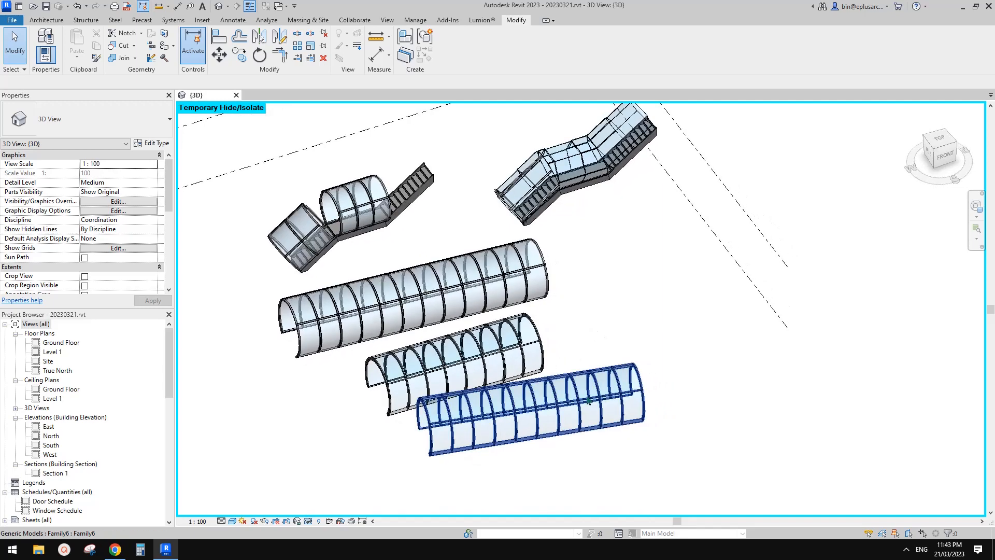
middle_click_drag(516, 374, 519, 383)
middle_click_drag(497, 318, 509, 322)
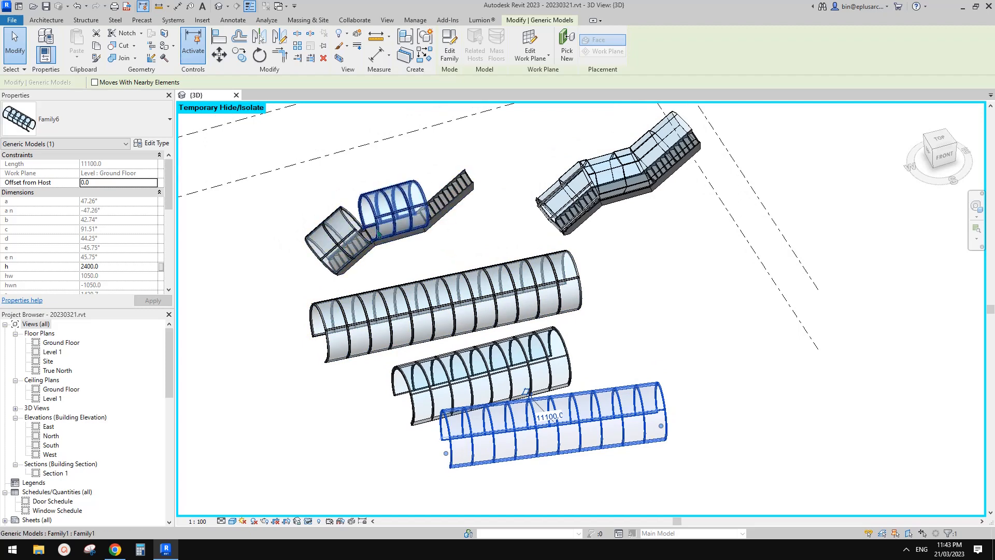
middle_click_drag(379, 235, 415, 209, "shift")
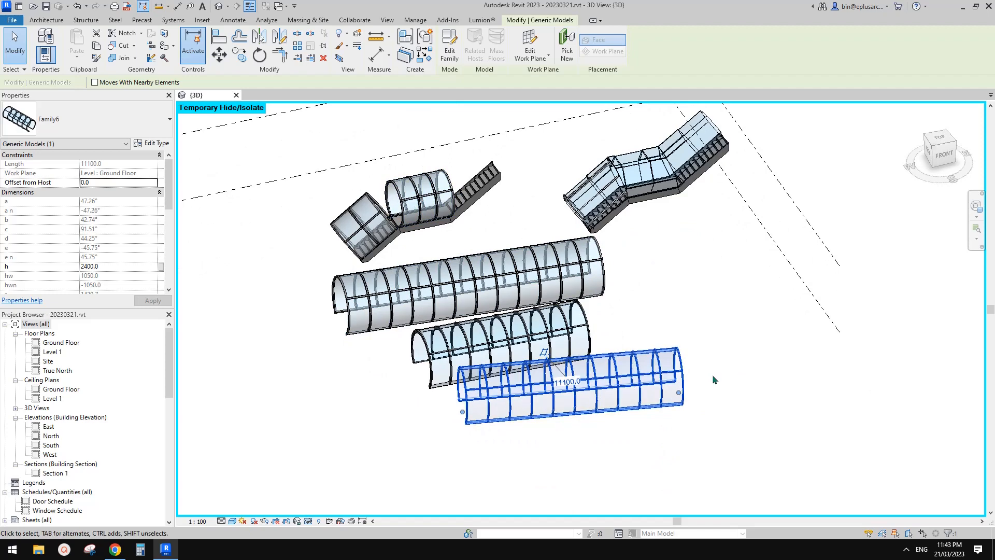
middle_click_drag(750, 366, 688, 361, "shift")
left_click(703, 345)
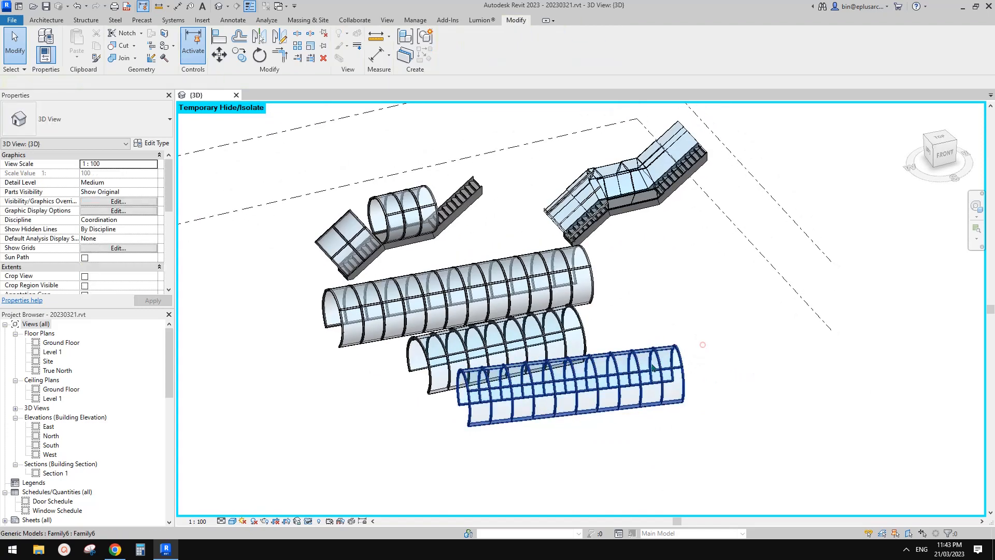
left_click(615, 384)
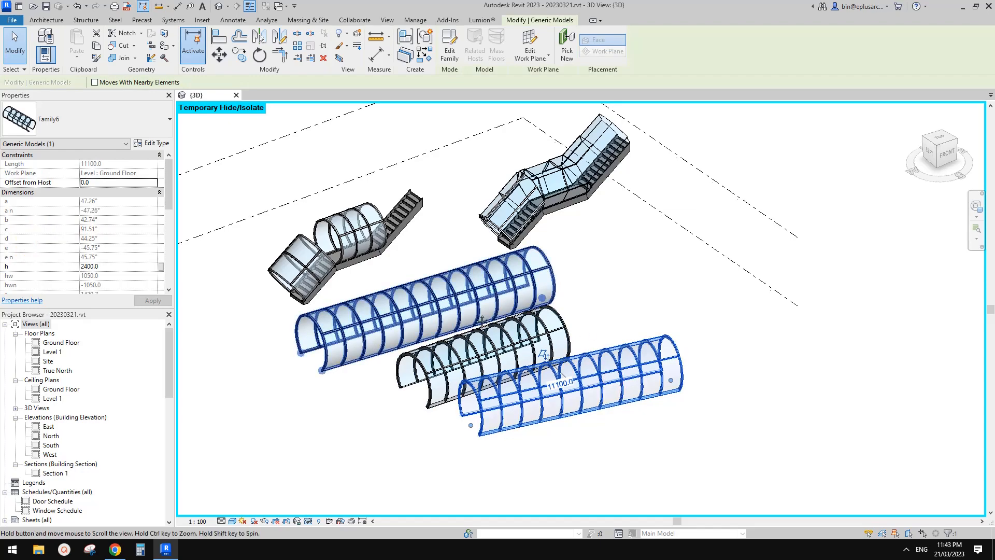
Step: Inspect the Family1 barrel-vault enclosure over the landing of the other stair
middle_click_drag(482, 322, 488, 360)
scroll(355, 267, "up", 2)
key("Escape")
middle_click_drag(357, 269, 327, 283, "shift")
scroll(347, 282, "up", 3)
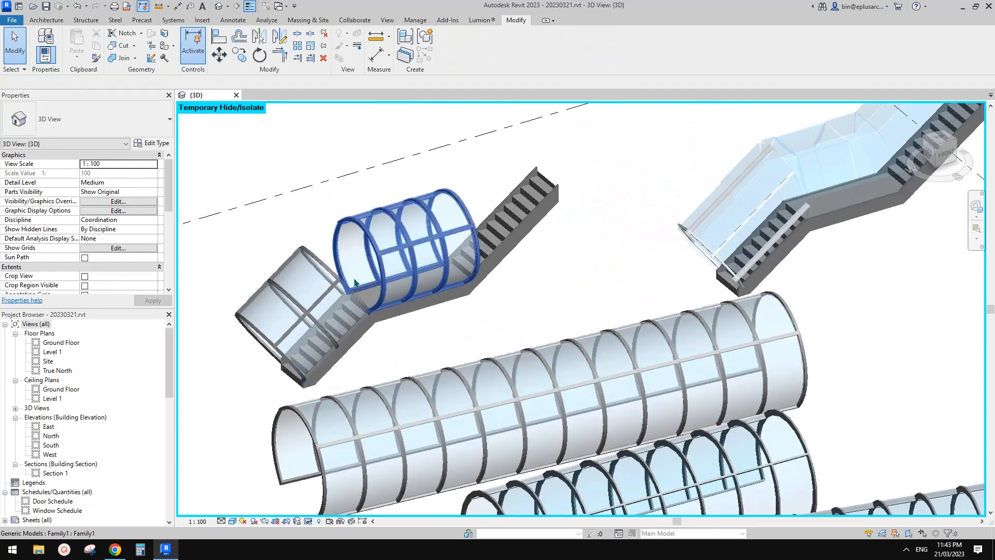
left_click(384, 250)
middle_click_drag(384, 250, 460, 245, "shift")
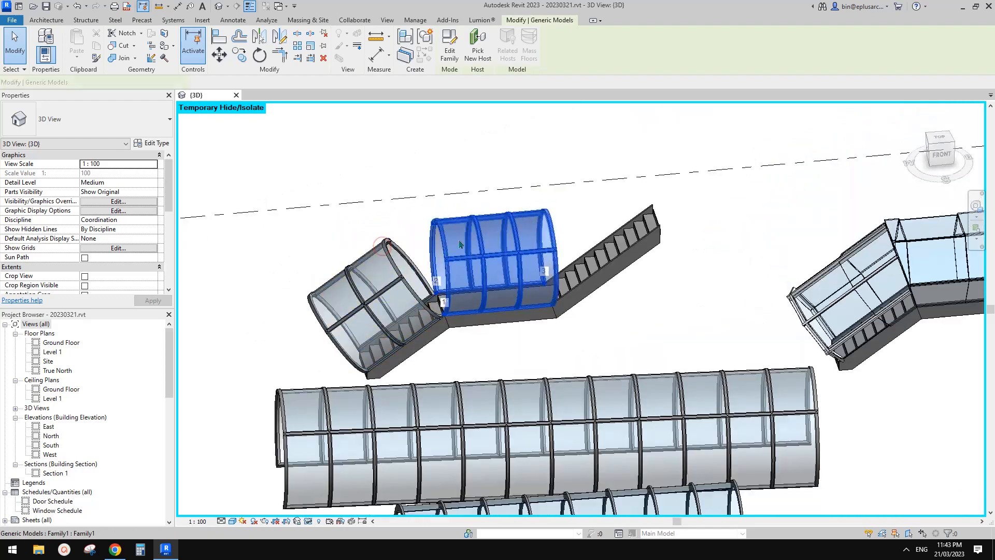
Step: Examine the Family1 barrel-vault enclosures over the stair and the long canopies beside them from several angles
scroll(460, 244, "up", 3)
key("Escape")
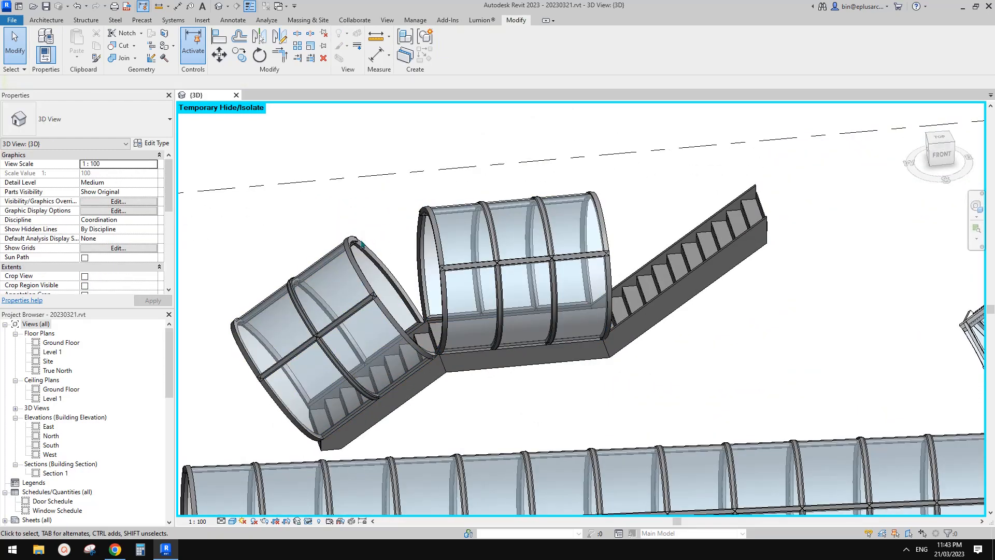
middle_click_drag(461, 260, 478, 229, "shift")
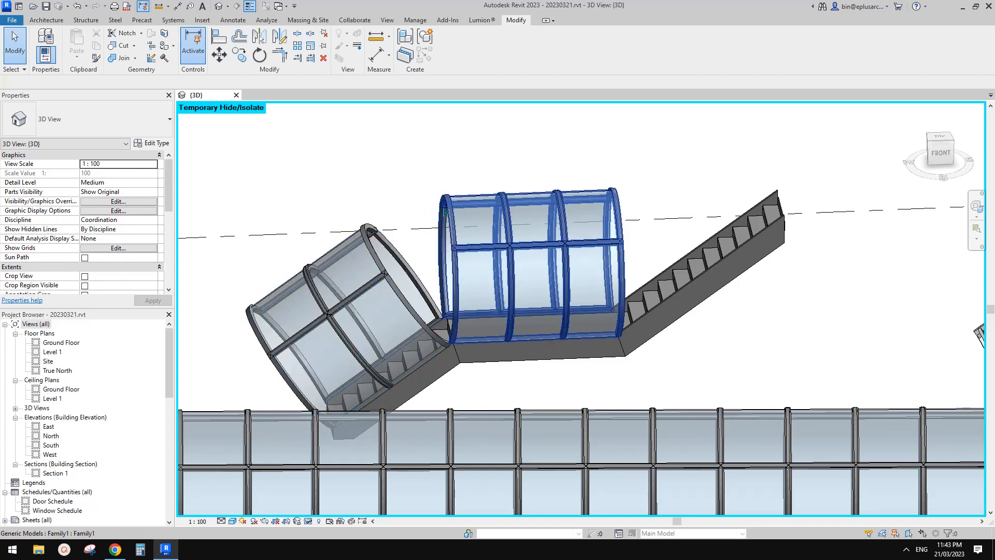
scroll(547, 311, "down", 5)
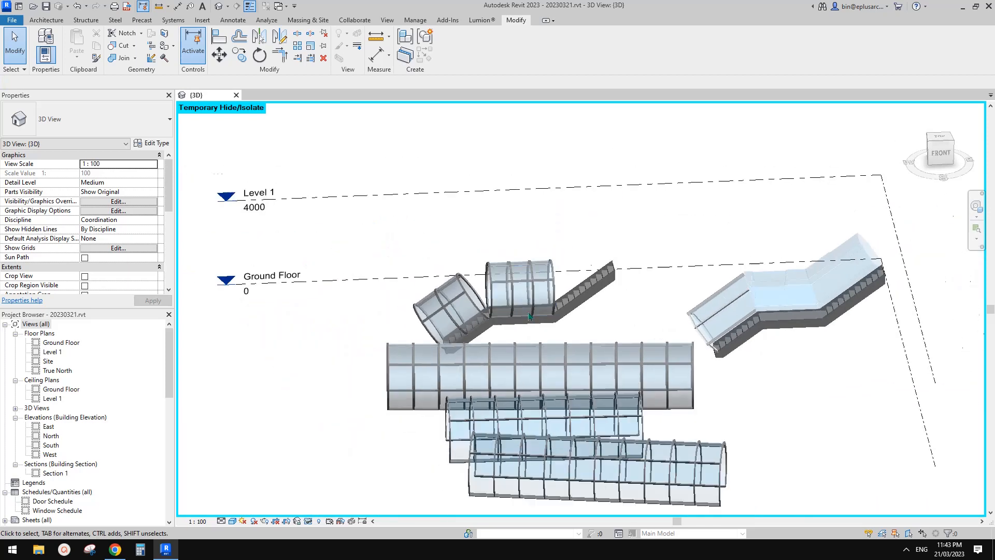
middle_click_drag(547, 311, 511, 348, "shift")
left_click(612, 393)
left_click(642, 407)
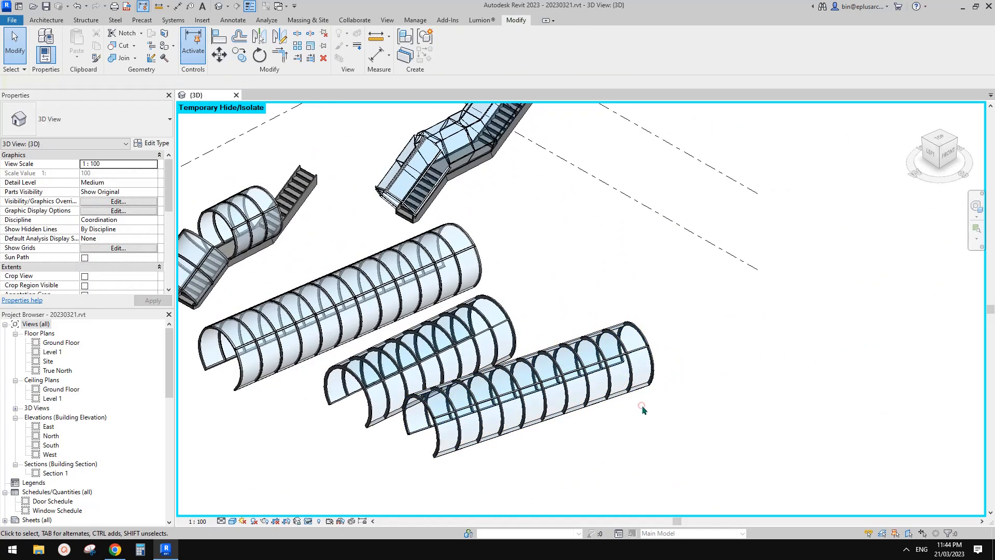
Step: Move the outermost Family6 arched canopy farther away from the neighbouring canopy
left_click(609, 363)
left_click_drag(576, 365, 647, 344)
middle_click_drag(678, 386, 630, 357)
left_click(640, 355)
left_click(604, 347)
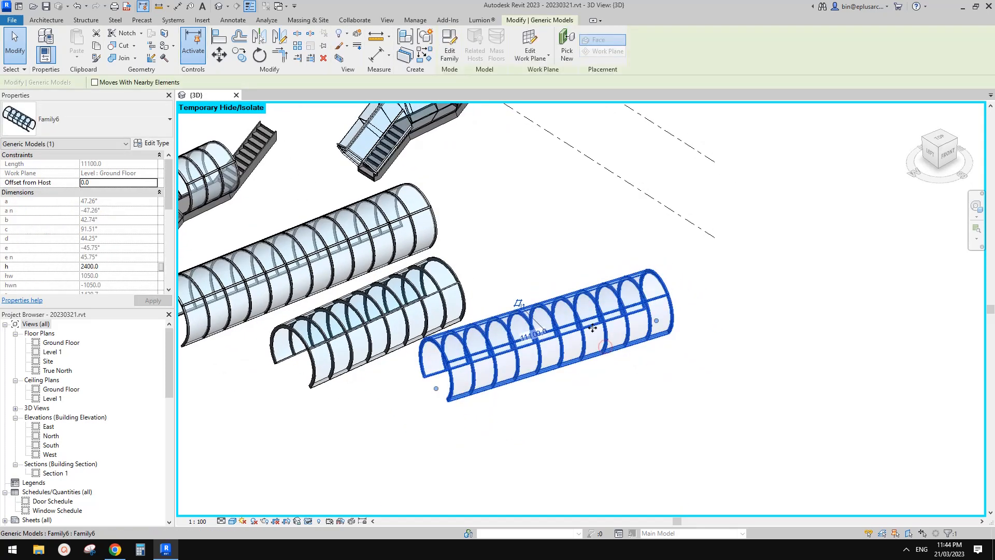
left_click(611, 382)
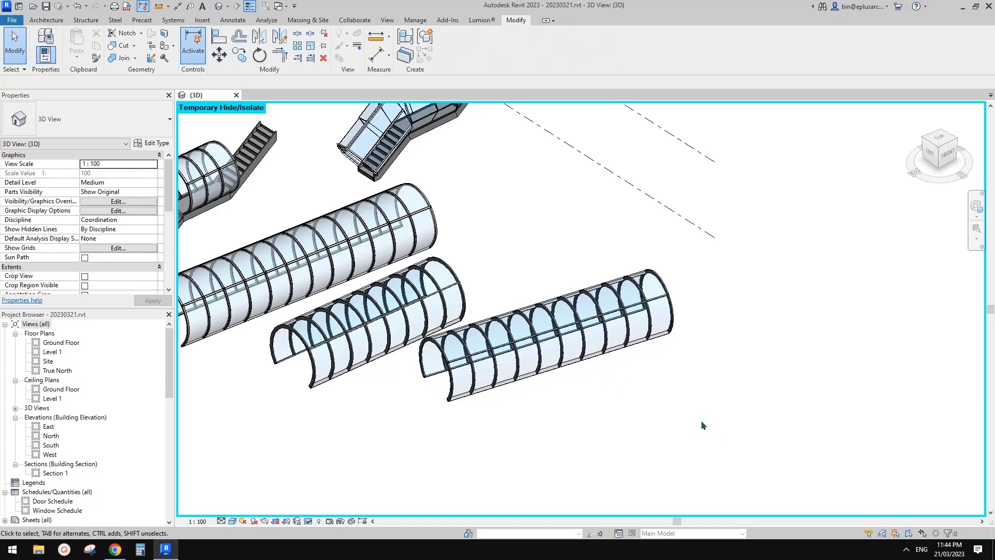
Step: Compare the properties and grips of the line-based Family6 canopy with those of the long Family1 canopy
middle_click_drag(579, 346, 601, 358)
left_click(586, 351)
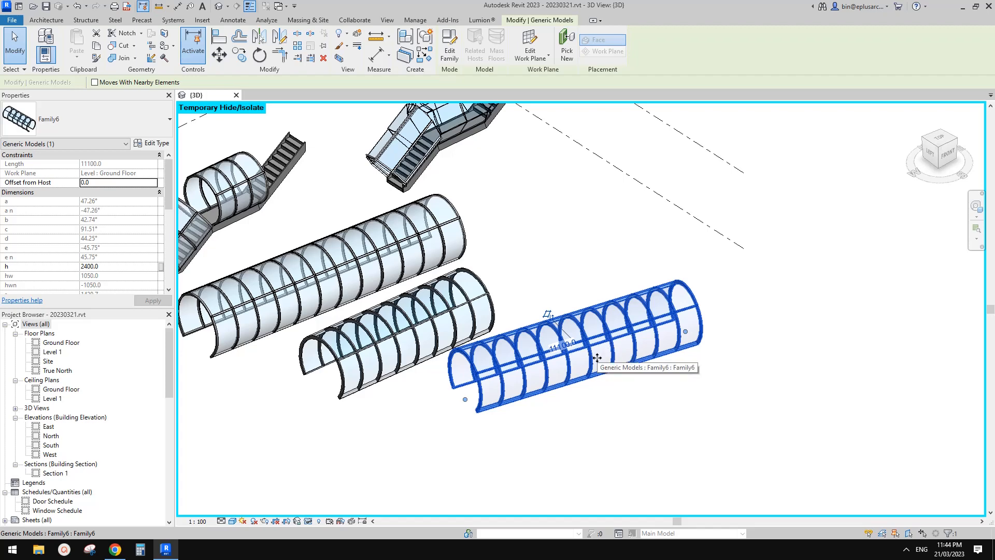
middle_click_drag(605, 364, 609, 367)
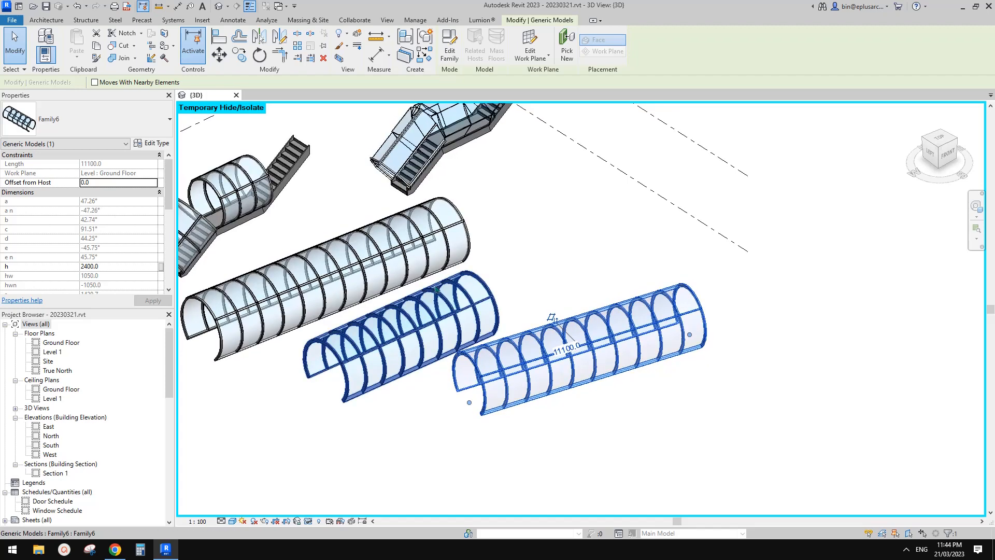
left_click(403, 267)
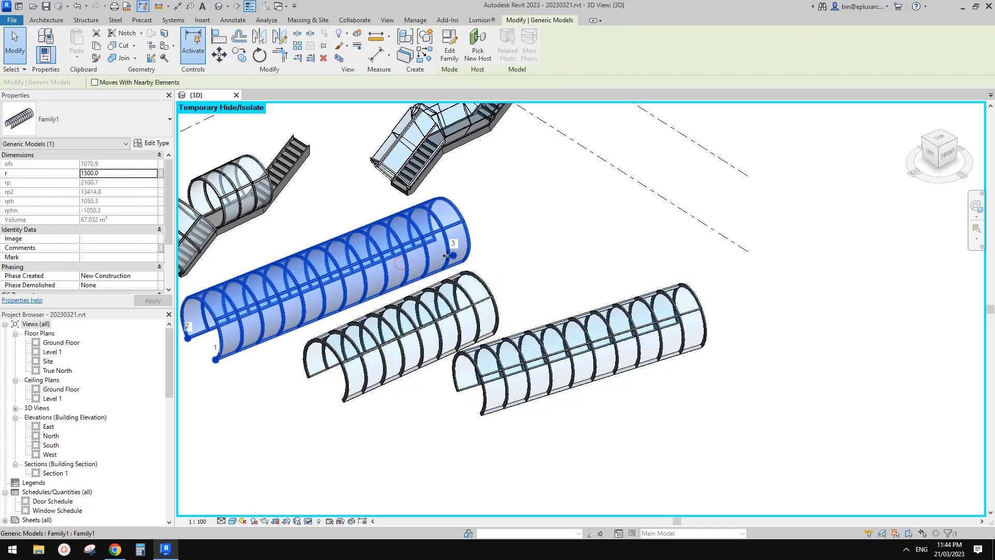
left_click(665, 372)
middle_click_drag(665, 371, 600, 352)
left_click(606, 363)
left_click(600, 352)
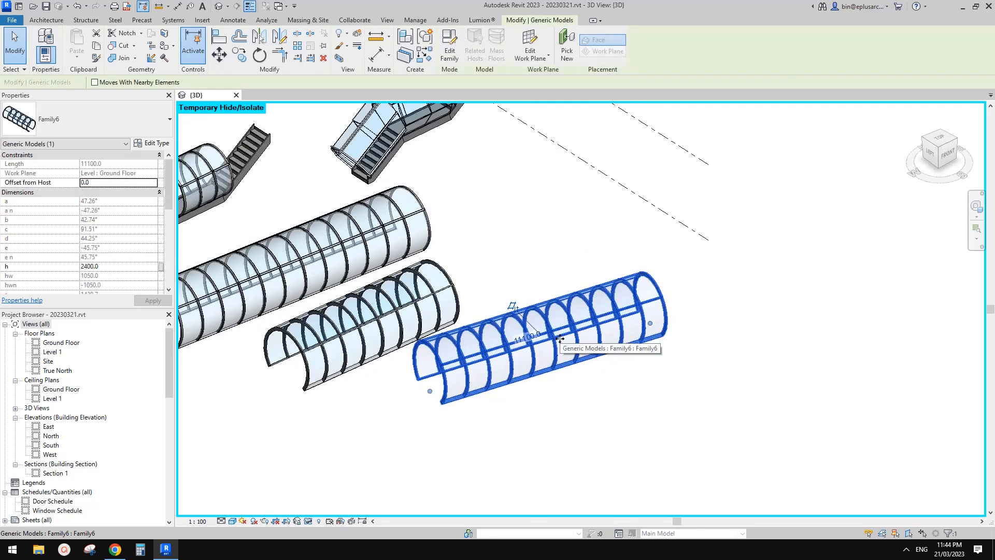
middle_click_drag(493, 378, 492, 383, "shift")
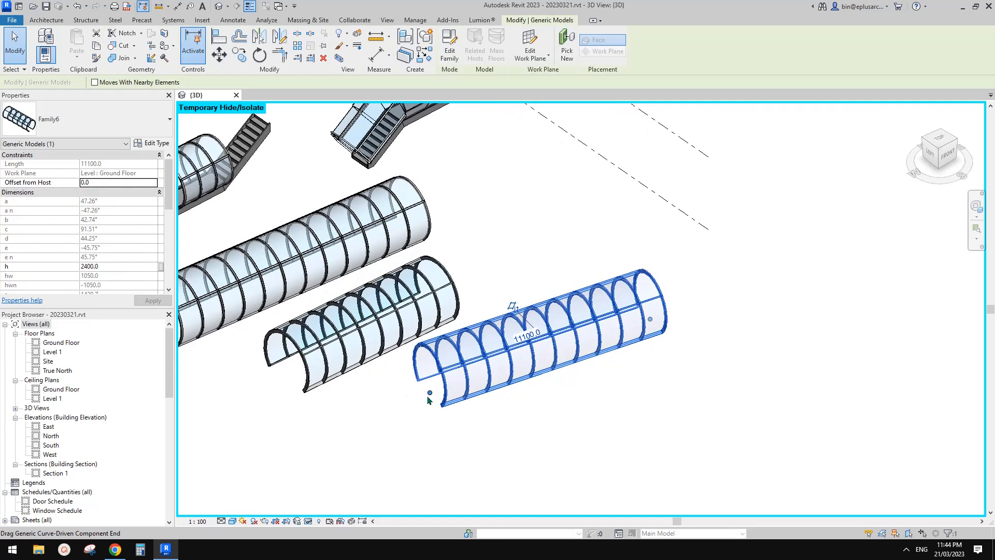
Step: Use Create Similar to place another Family6 canopy about 13200 mm long beside the existing one, and select the new canopy
scroll(565, 356, "down", 4)
middle_click_drag(617, 351, 344, 216)
key("Escape")
scroll(433, 353, "up", 1)
scroll(358, 370, "up", 2)
middle_click_drag(359, 370, 526, 318)
left_click(455, 310)
scroll(455, 310, "down", 2)
key("c")
key("s")
left_click(583, 362)
key("Escape")
key("Escape")
scroll(474, 384, "up", 2)
left_click(539, 345)
scroll(526, 321, "down", 2)
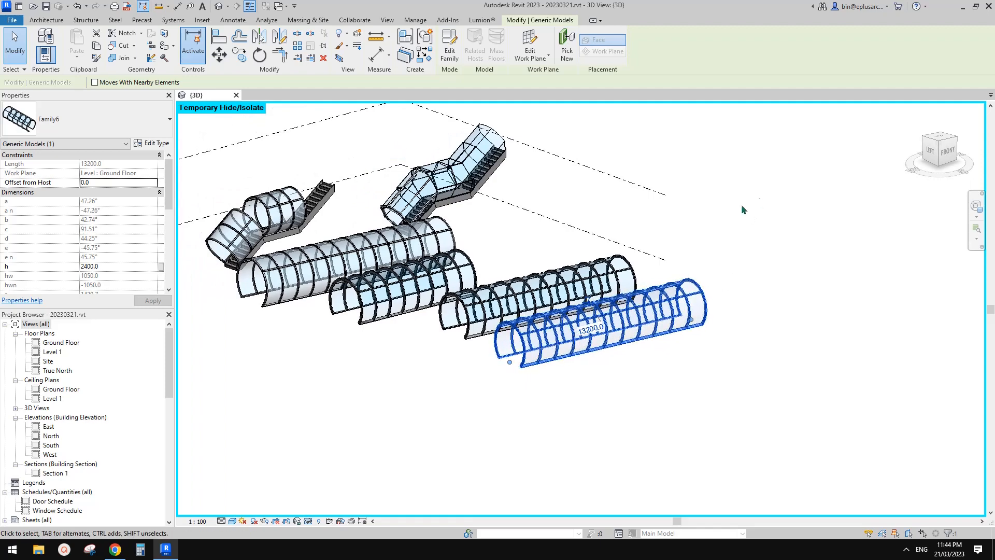
Step: Set the new Family6 canopy's height h to 3000 mm and width w to 2400 mm
middle_click_drag(662, 275, 594, 290)
scroll(574, 288, "down", 2)
middle_click_drag(606, 328, 551, 339, "shift")
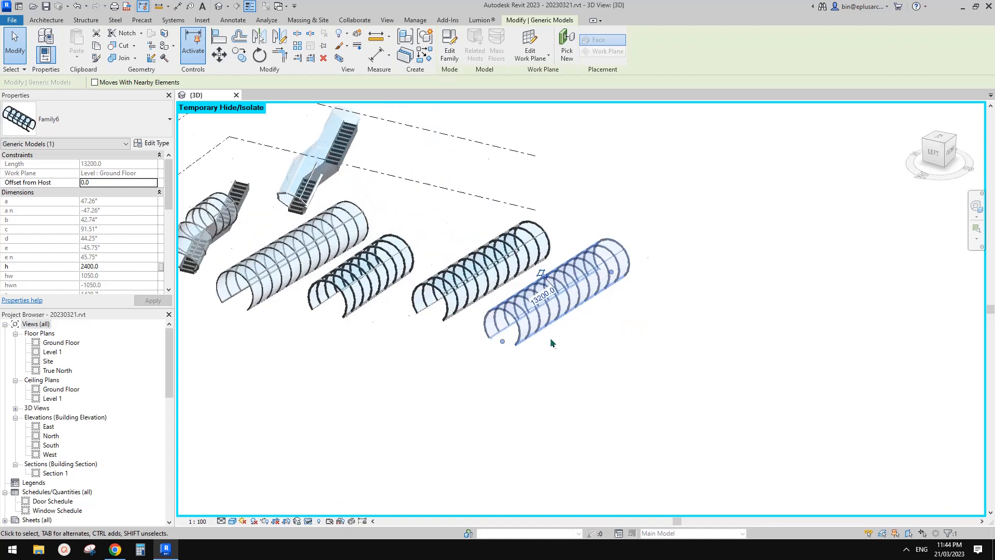
scroll(550, 339, "up", 1)
scroll(518, 309, "up", 2)
scroll(518, 308, "up", 1)
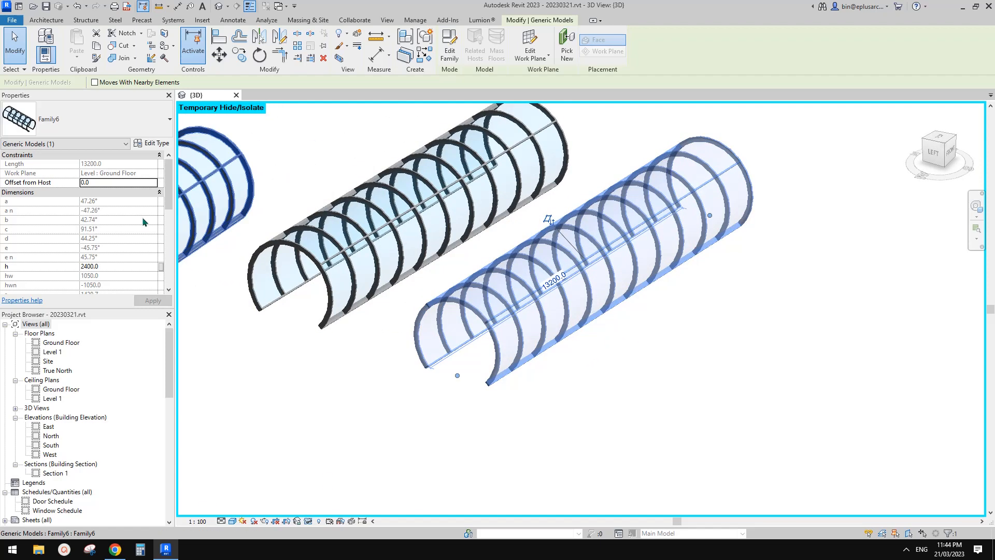
scroll(117, 236, "down", 3)
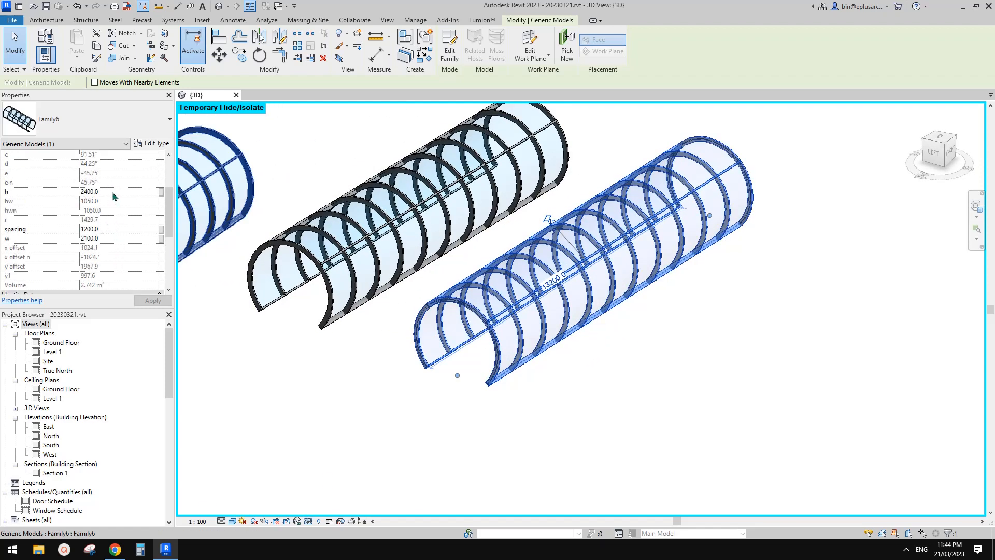
left_click(117, 193)
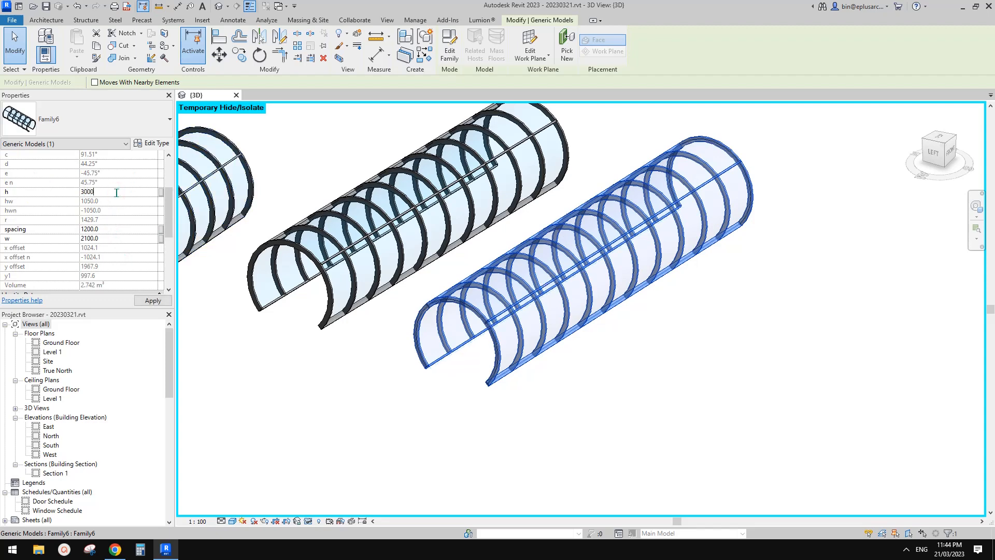
key("Return")
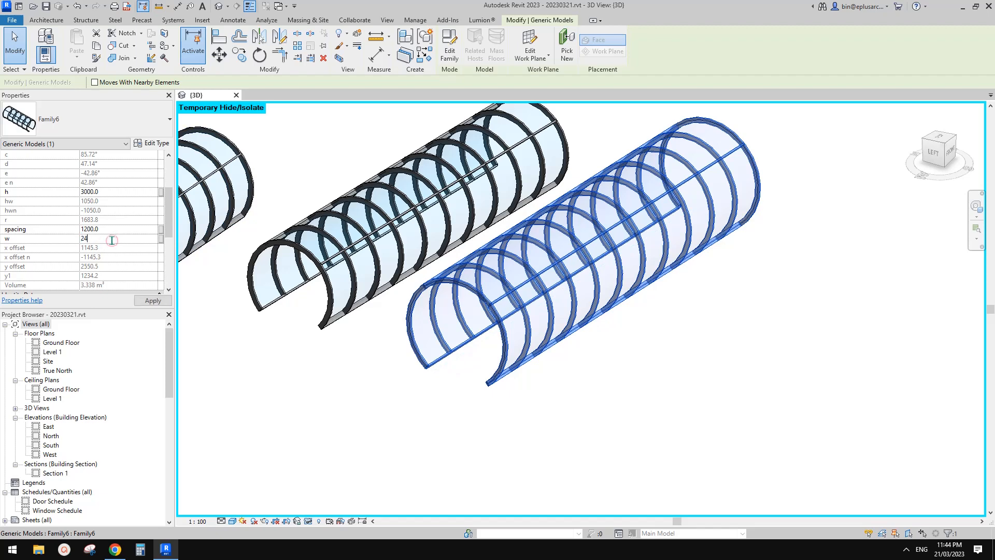
key("Return")
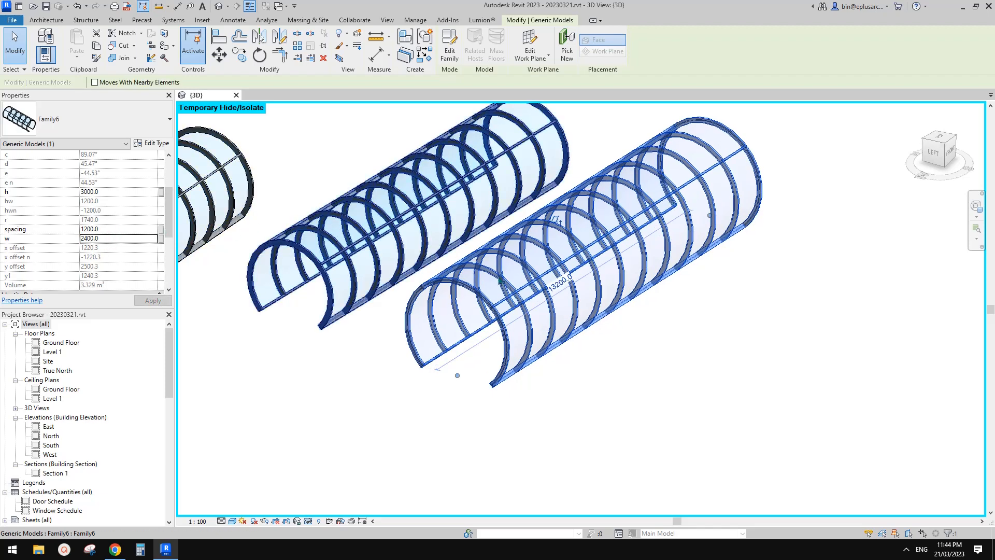
Step: Set the new canopy's arch spacing to 600 mm and deselect it to view the result
left_click(133, 231)
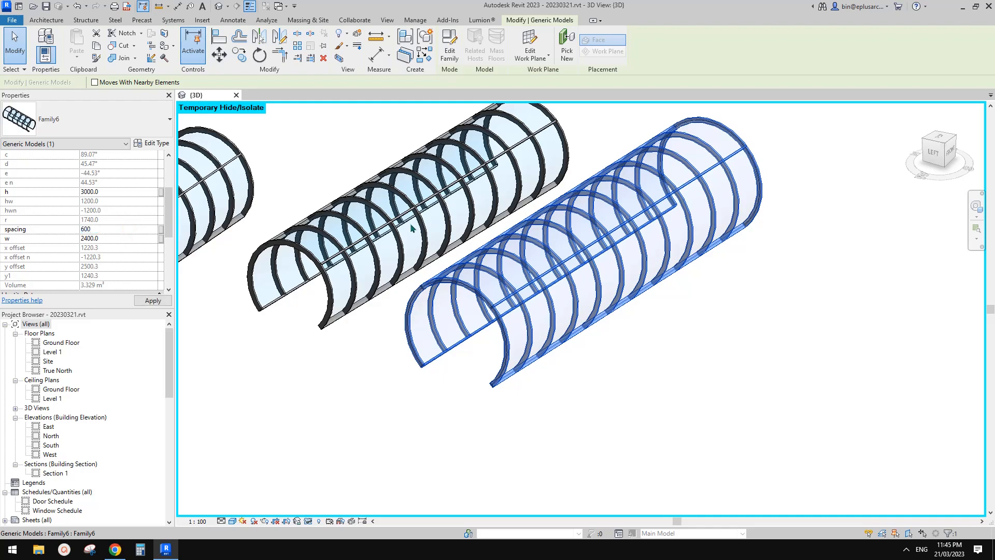
middle_click_drag(562, 282, 526, 333, "shift")
left_click(497, 332)
scroll(500, 317, "down", 2)
scroll(521, 317, "up", 1)
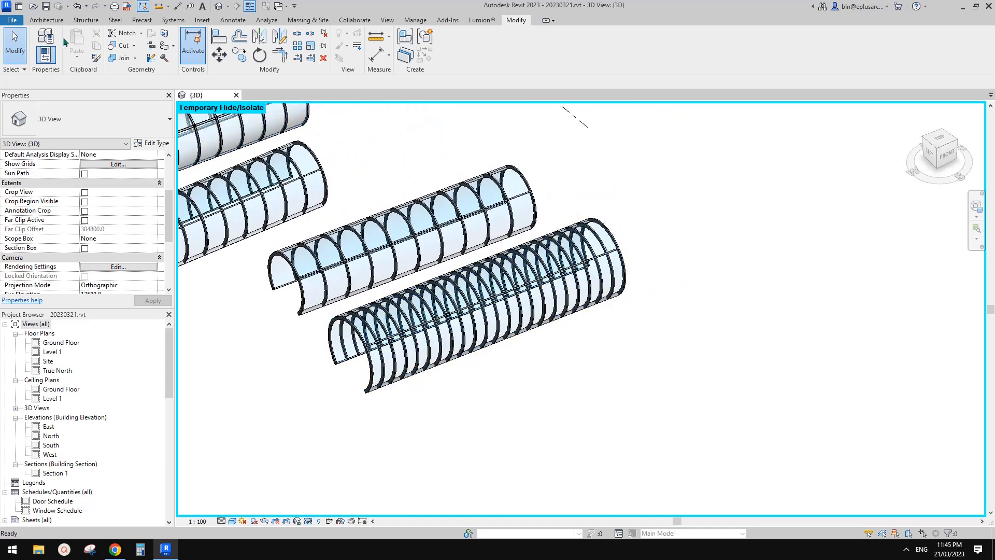
Step: Create a new family from the Metric Generic Model line based.rft template
left_click(13, 21)
left_click(65, 60)
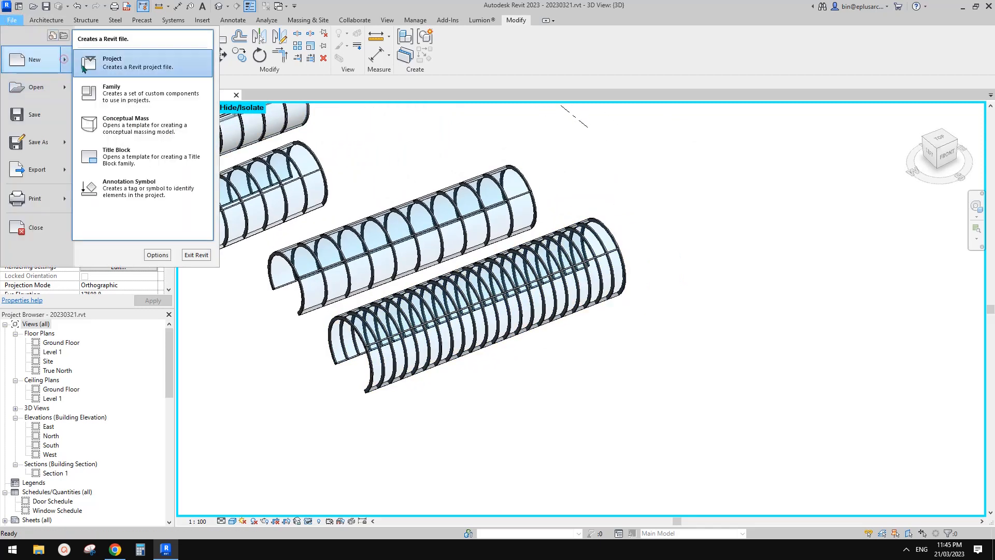
left_click(137, 101)
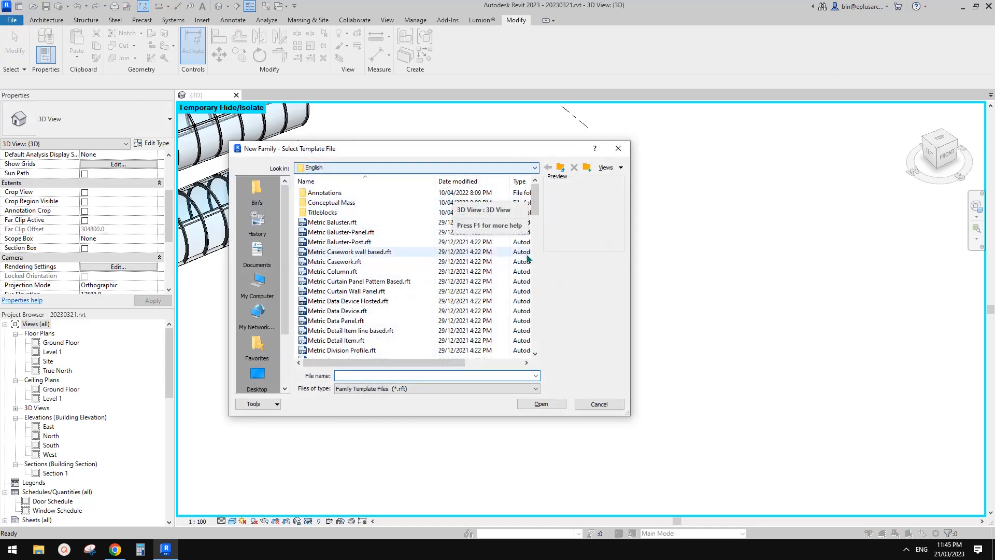
left_click(536, 277)
left_click_drag(502, 151, 791, 169)
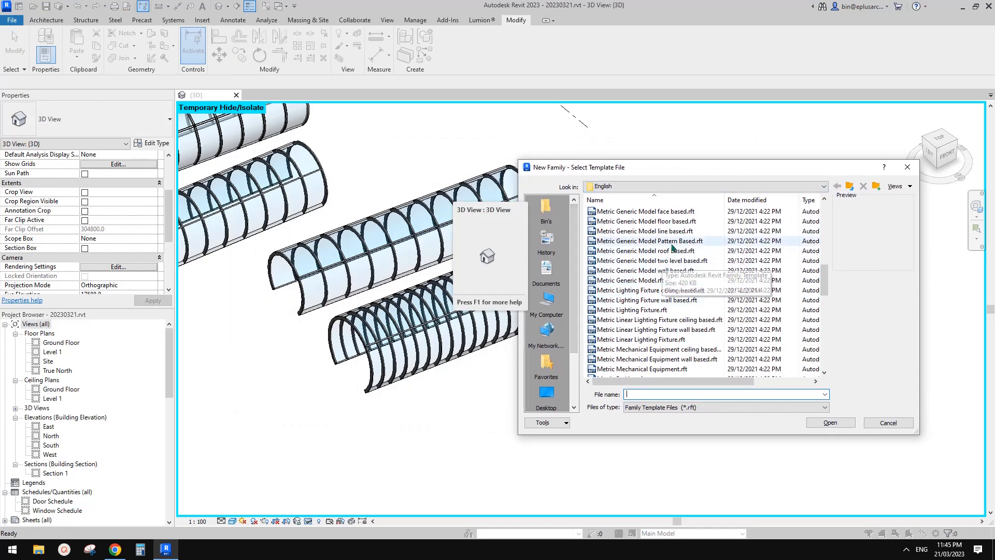
left_click(624, 231)
left_click(838, 422)
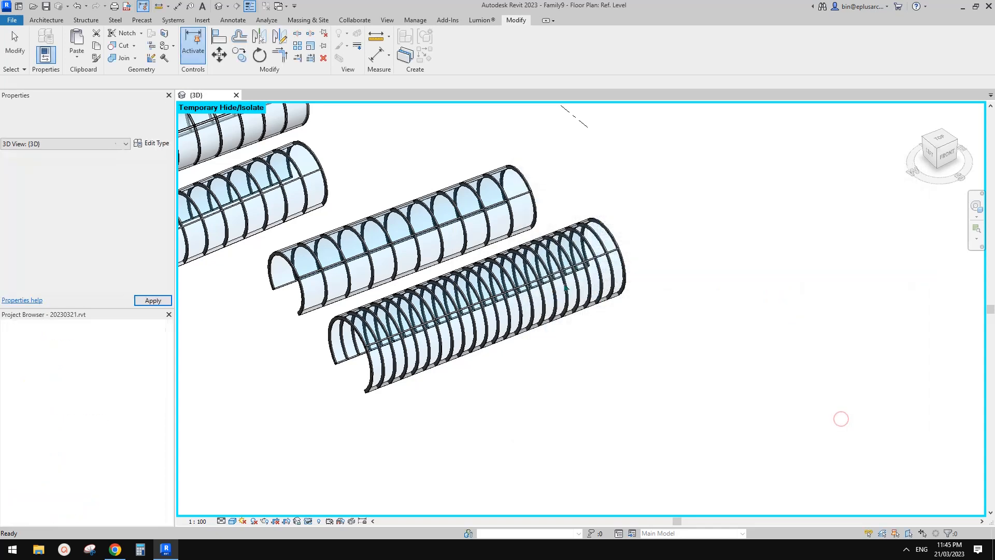
middle_click_drag(682, 309, 539, 318)
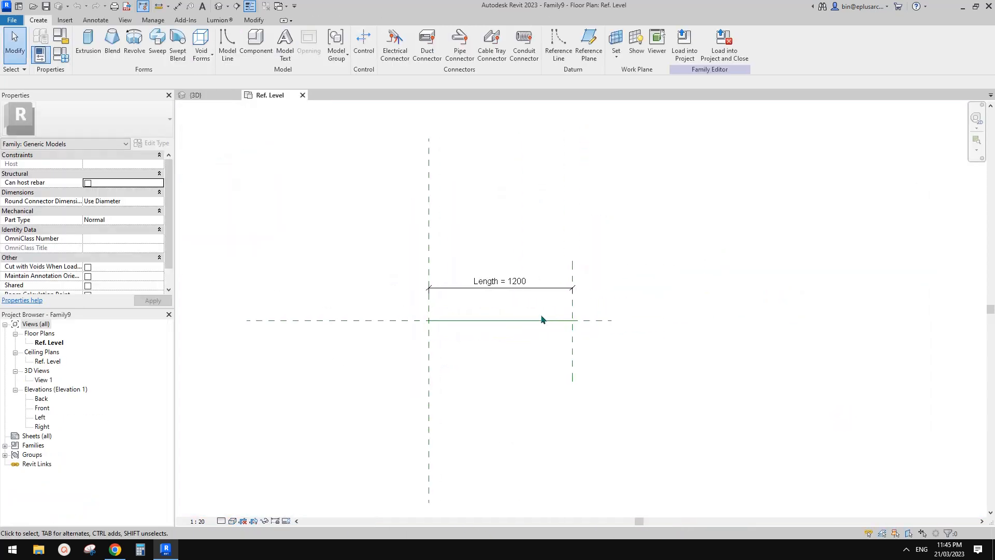
scroll(541, 318, "up", 3)
scroll(579, 302, "down", 3)
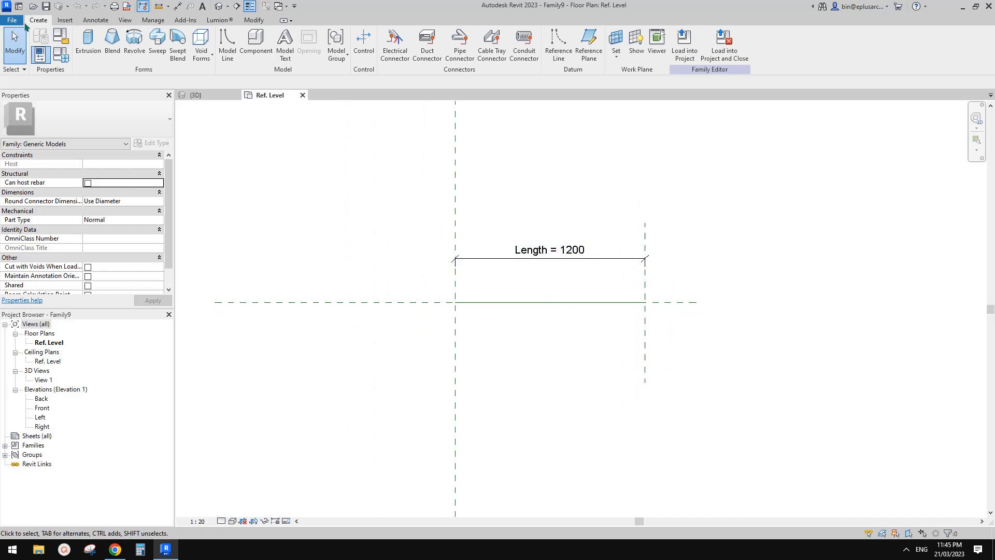
Step: Create another new family from the Metric Profile.rft template
left_click(12, 20)
left_click(64, 55)
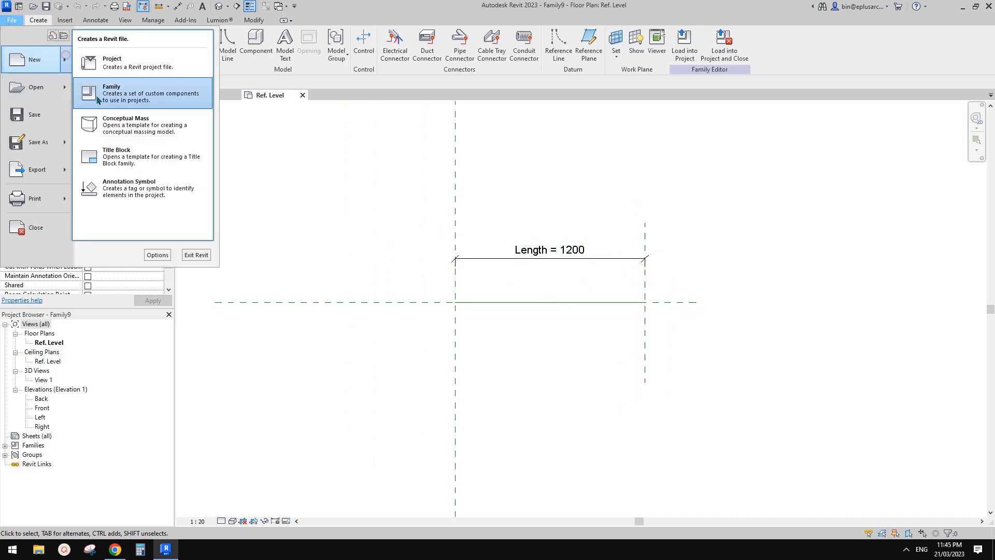
left_click(142, 91)
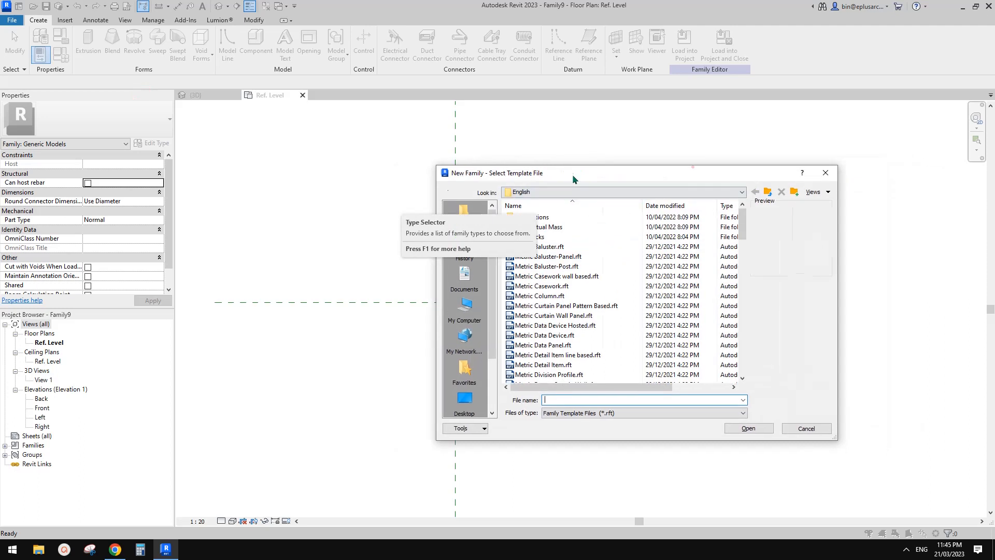
scroll(660, 280, "down", 9)
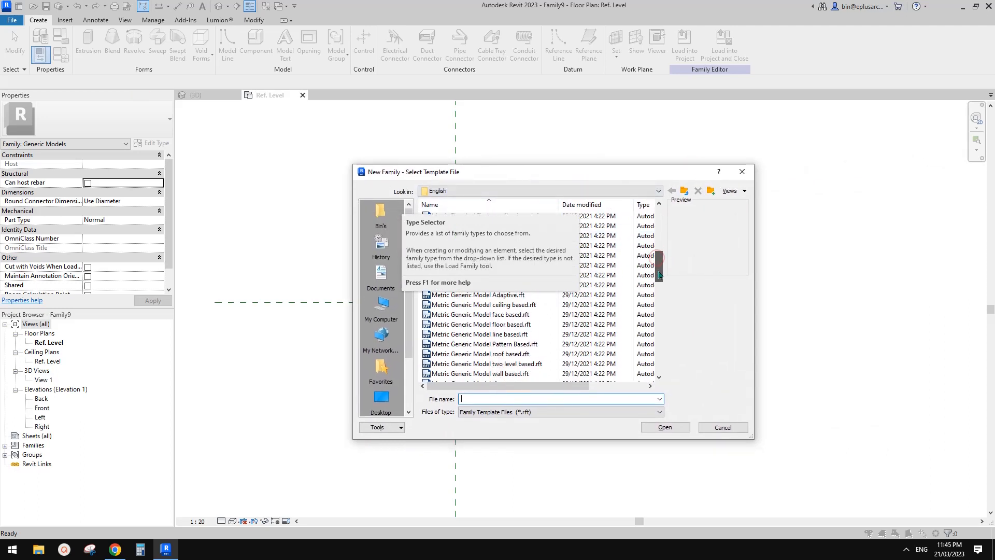
scroll(660, 283, "down", 5)
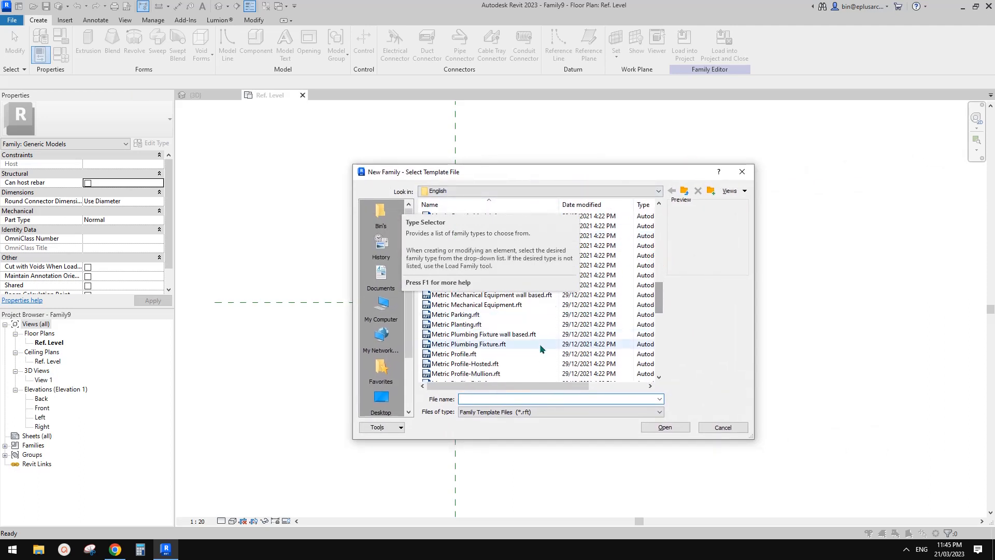
left_click(468, 356)
left_click(665, 427)
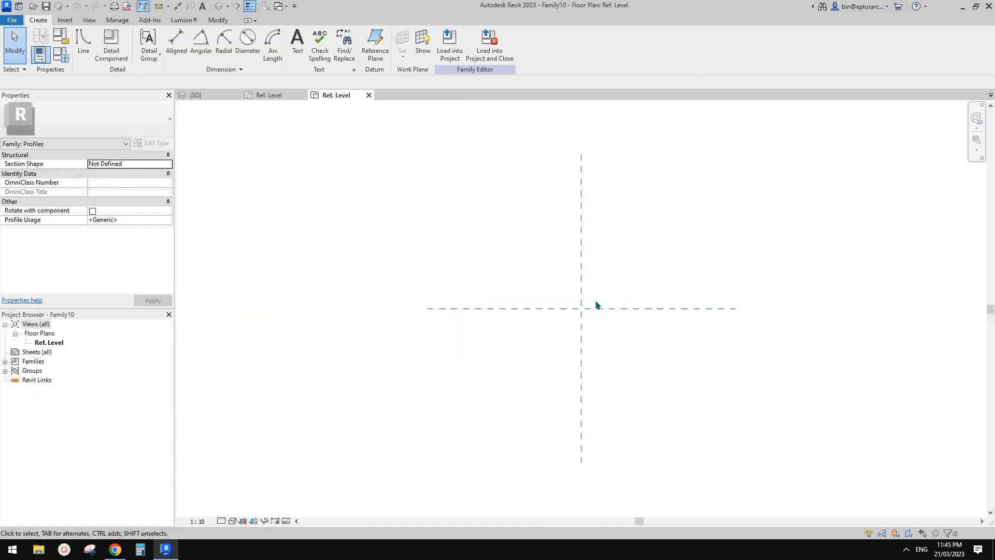
Step: Draw a rectangular profile about 50 mm wide and 100 mm high with one corner at the reference plane intersection
scroll(593, 307, "up", 1)
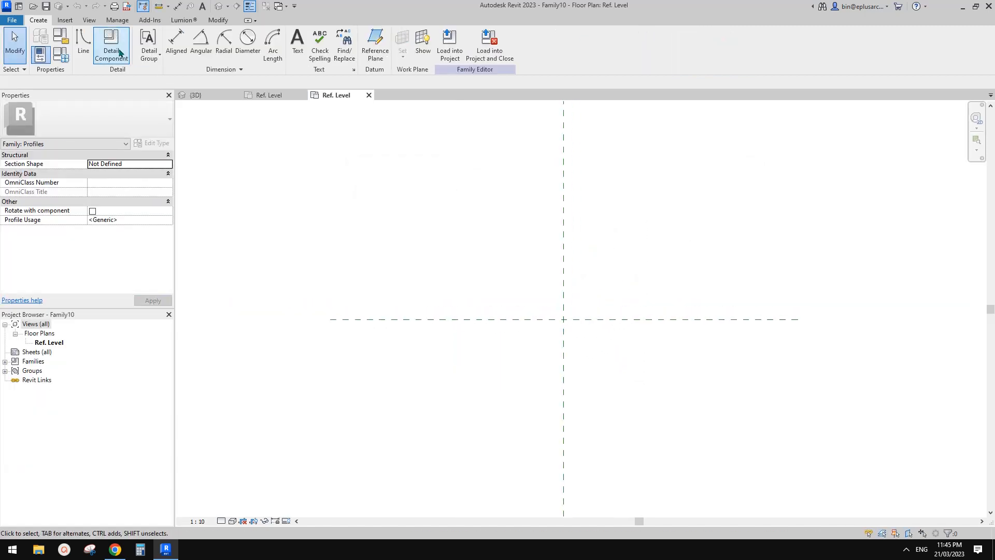
left_click(83, 44)
left_click(394, 35)
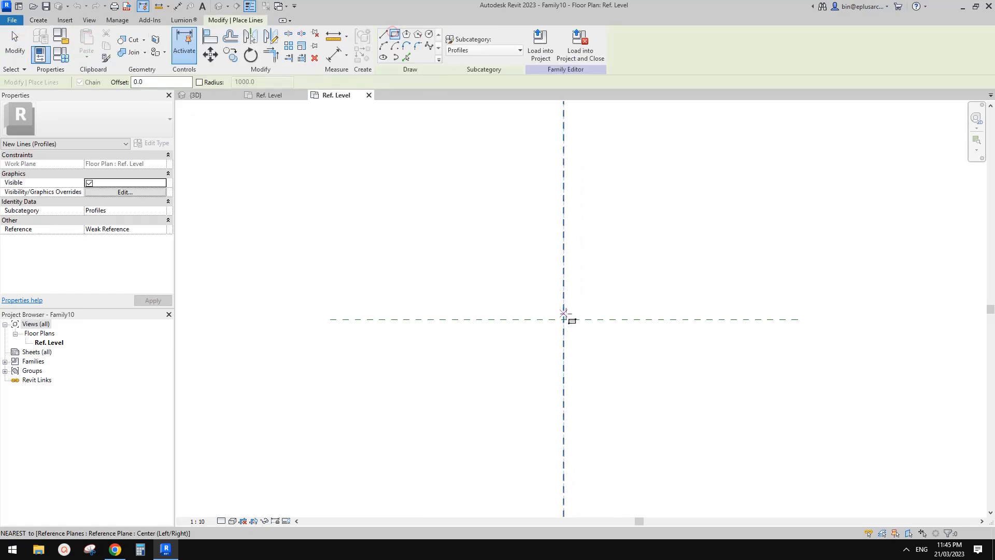
left_click(563, 319)
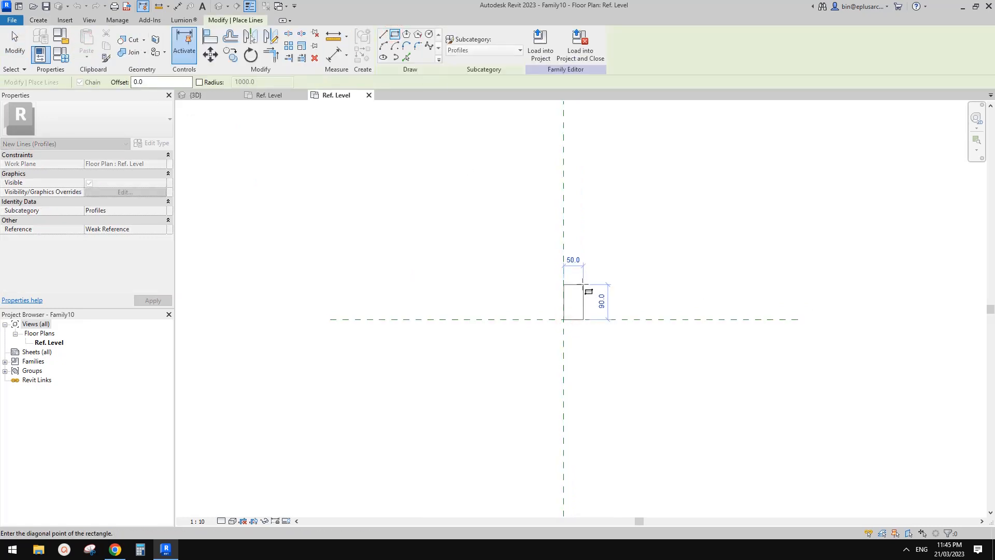
left_click(583, 280)
scroll(591, 303, "up", 2)
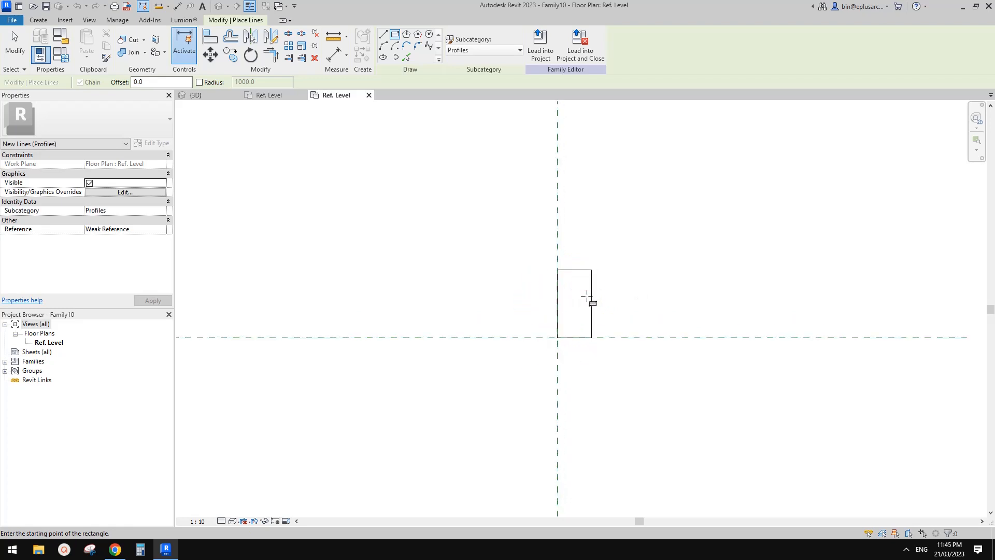
Step: Move the rectangular profile 50 mm down so the midpoint of its vertical edge lies on the horizontal reference plane
key("Escape")
key("Escape")
left_click_drag(516, 249, 605, 321)
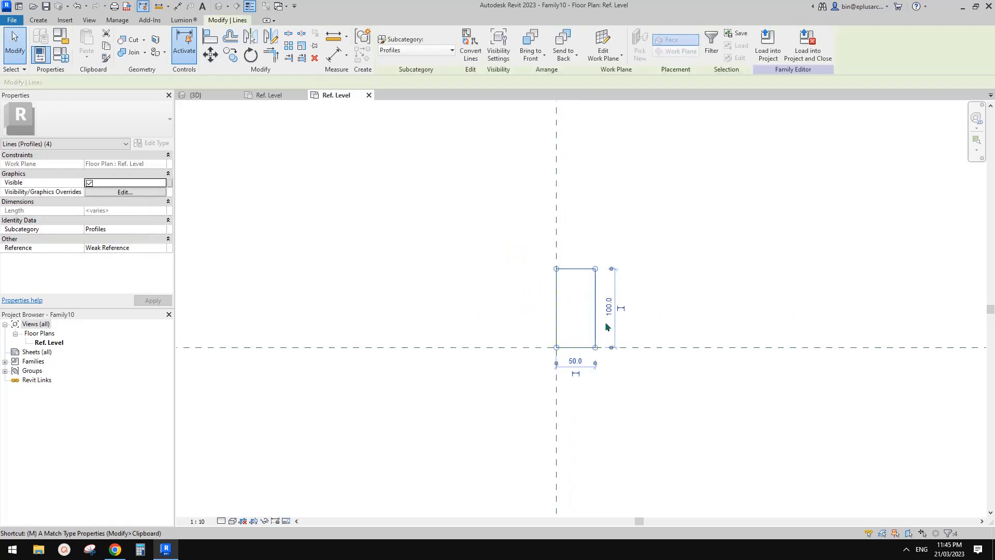
key("m")
key("v")
left_click(557, 308)
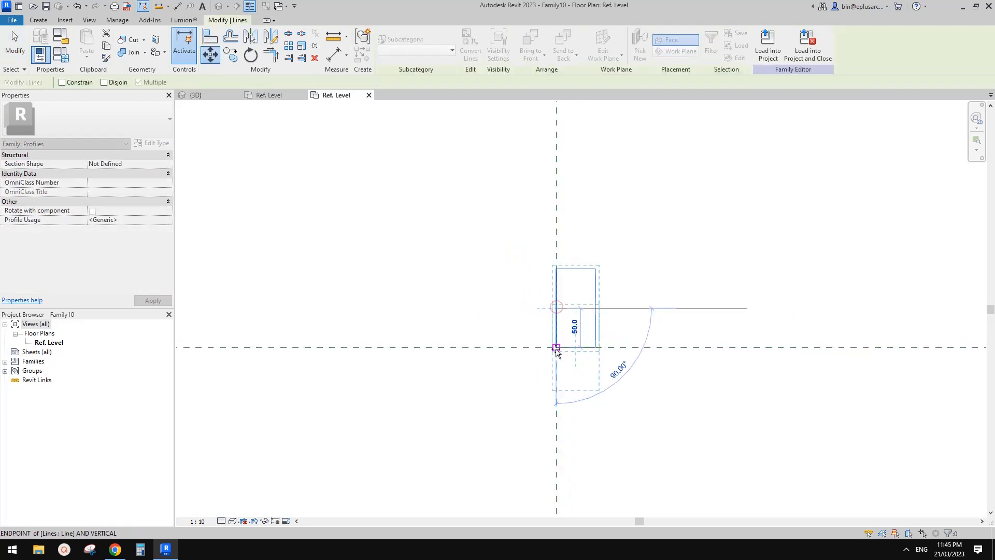
left_click(556, 347)
middle_click_drag(582, 349, 572, 344)
Step: Move the rectangular profile 25 mm left so its centre sits on the reference plane intersection
key("m")
key("v")
left_click(567, 305)
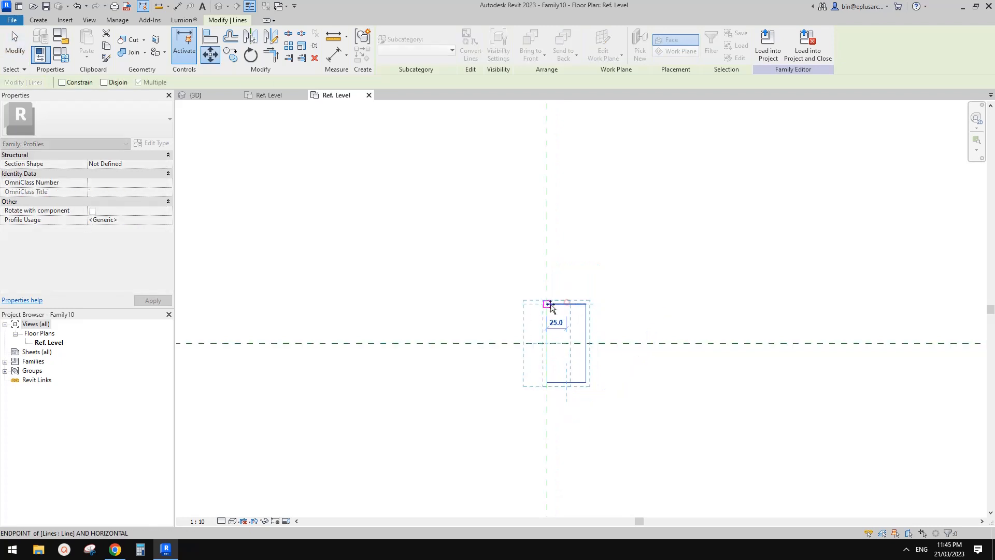
left_click(549, 305)
key("Escape")
scroll(553, 298, "down", 1)
middle_click_drag(553, 298, 546, 293)
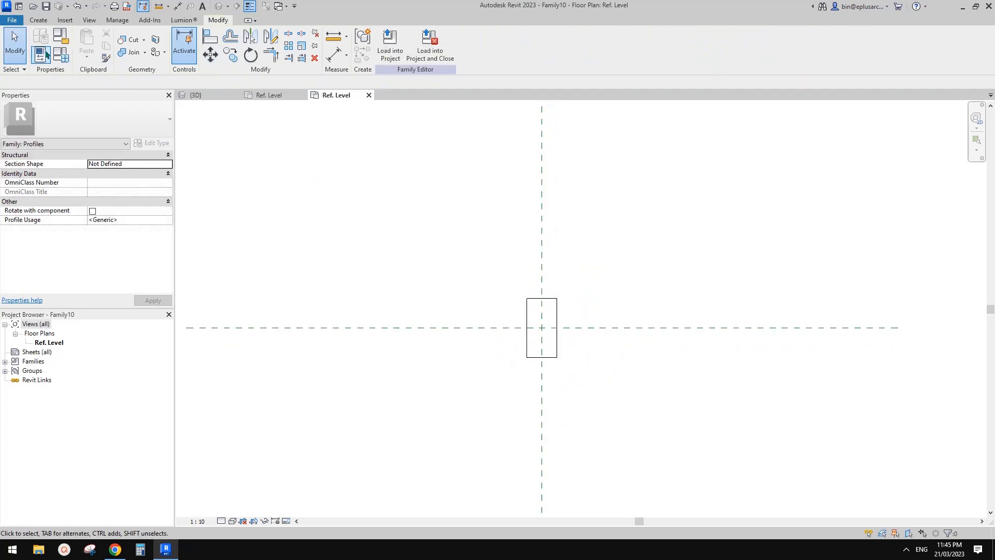
middle_click_drag(285, 122, 287, 121)
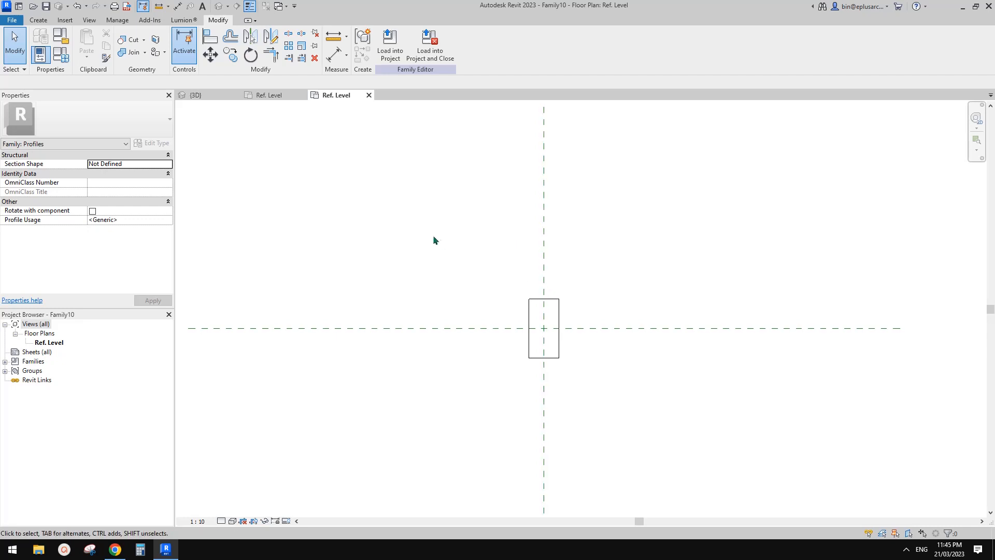
left_click(12, 20)
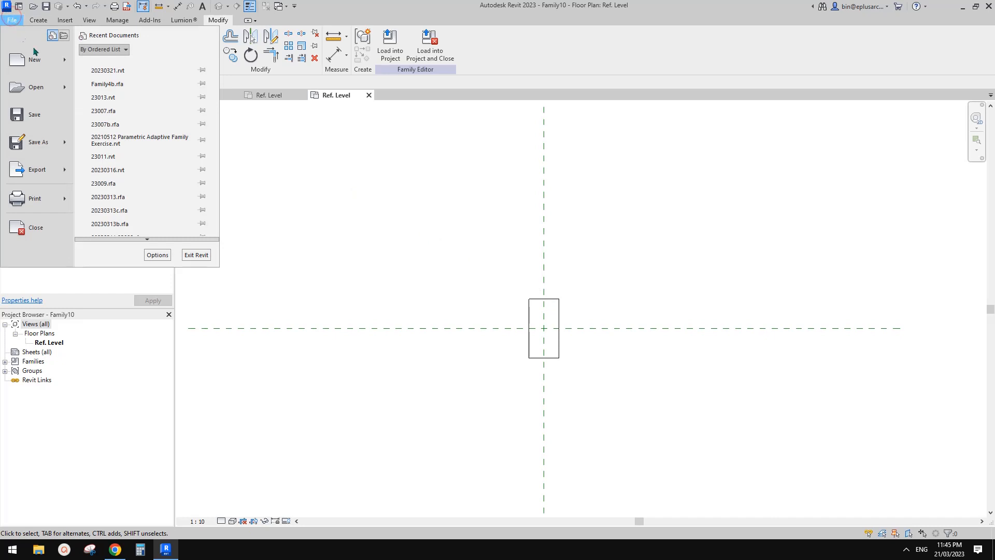
mouse_move(65, 68)
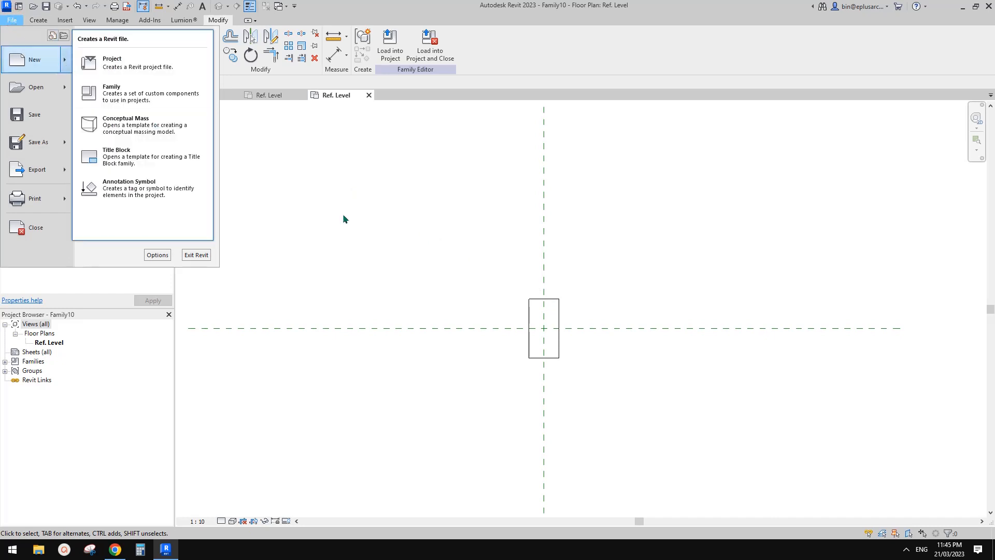
left_click(443, 255)
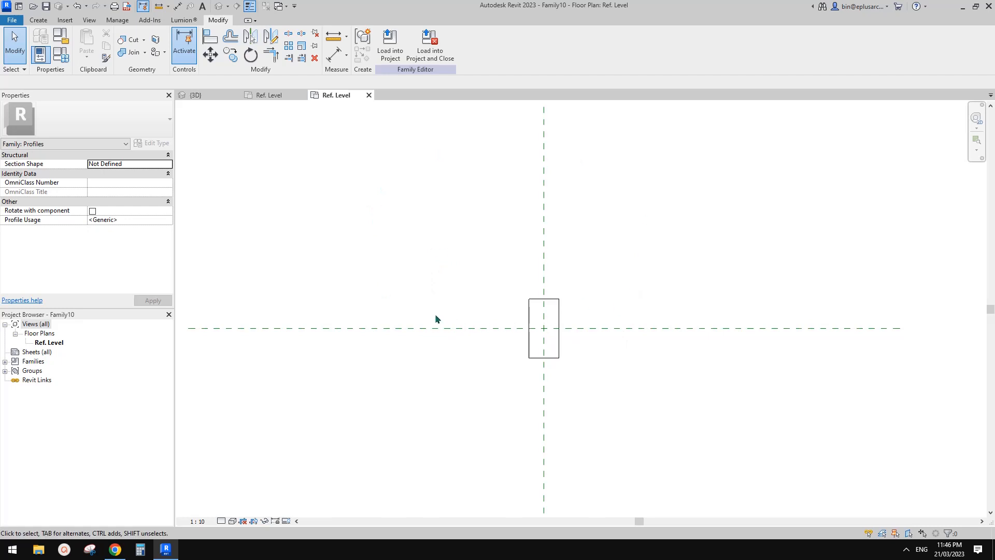
Step: Create a new family from the Metric Generic Model.rft template and close its inactive views
left_click(12, 20)
mouse_move(65, 58)
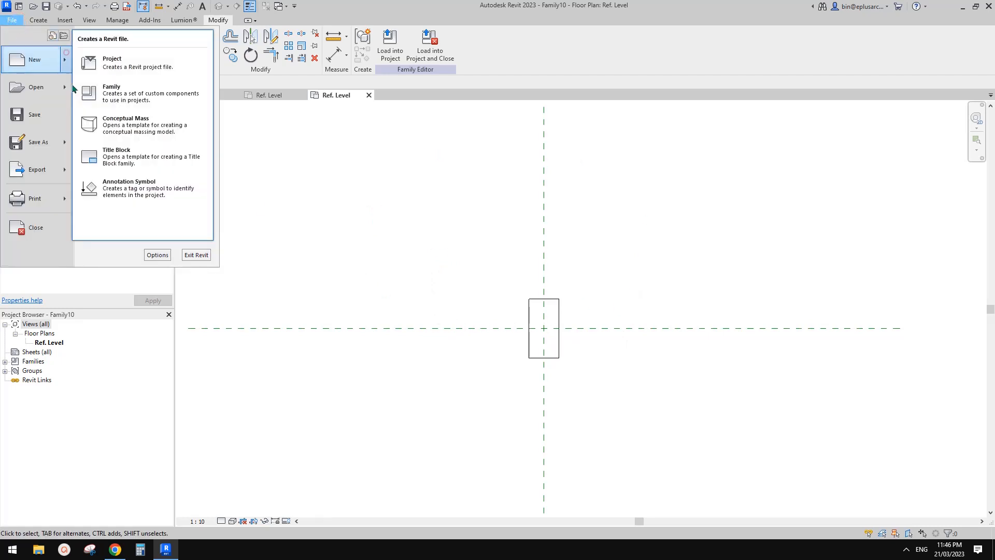
left_click(120, 96)
left_click(658, 296)
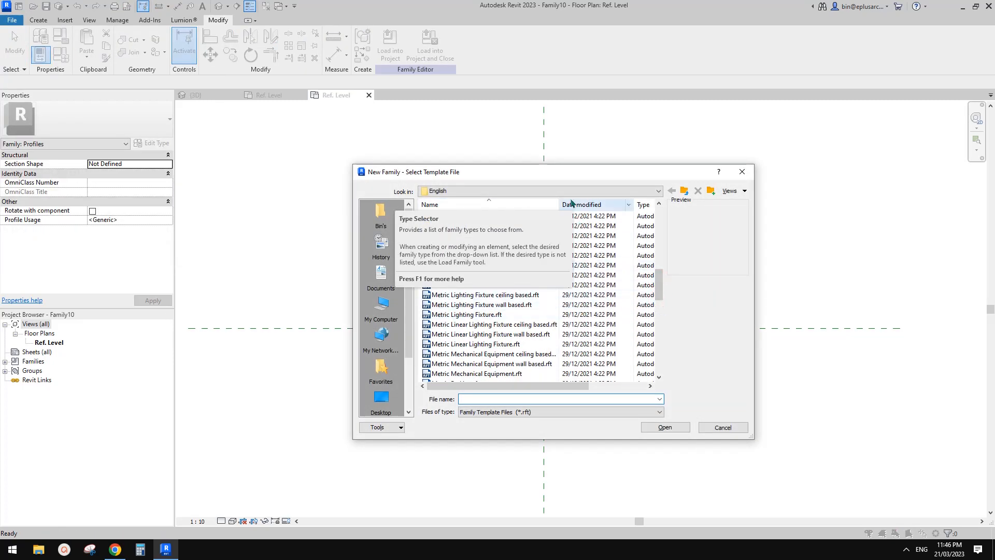
left_click_drag(568, 172, 708, 160)
left_click(598, 273)
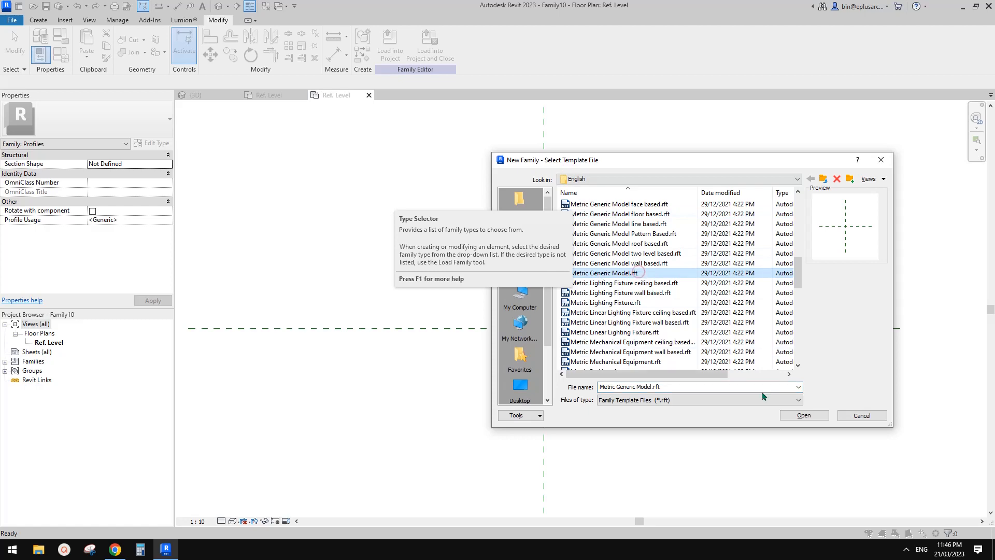
left_click(804, 415)
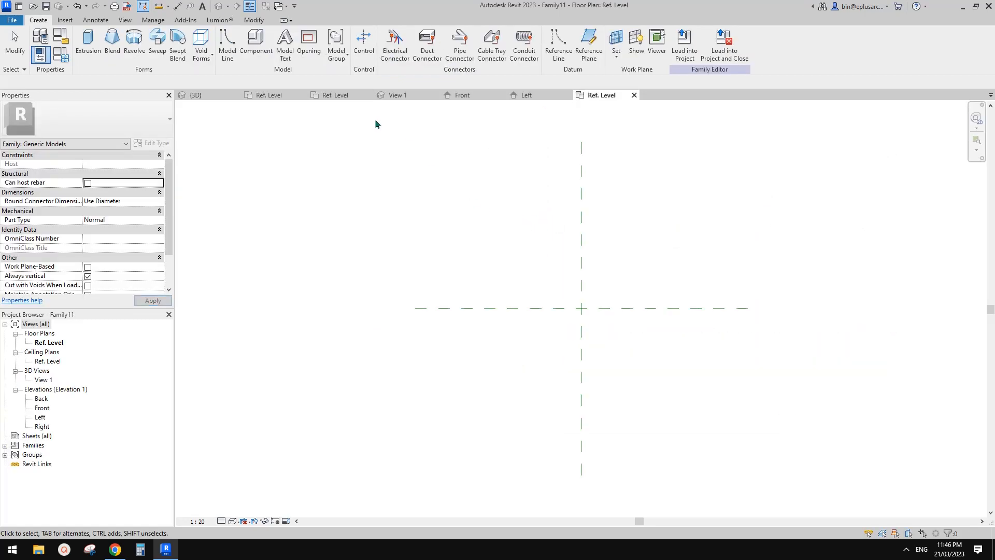
left_click(264, 7)
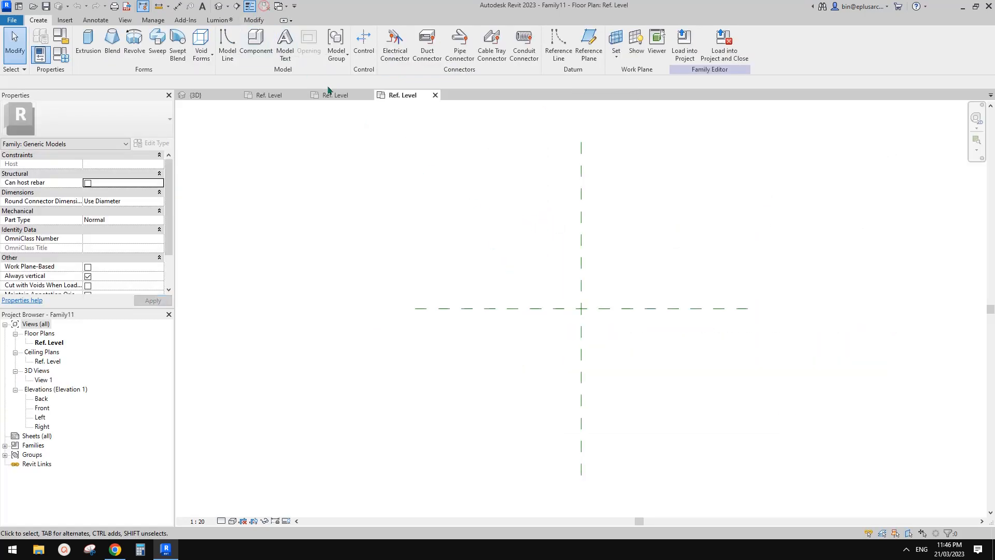
Step: Load the rectangular profile family only into the new generic model family, Family11
left_click(333, 95)
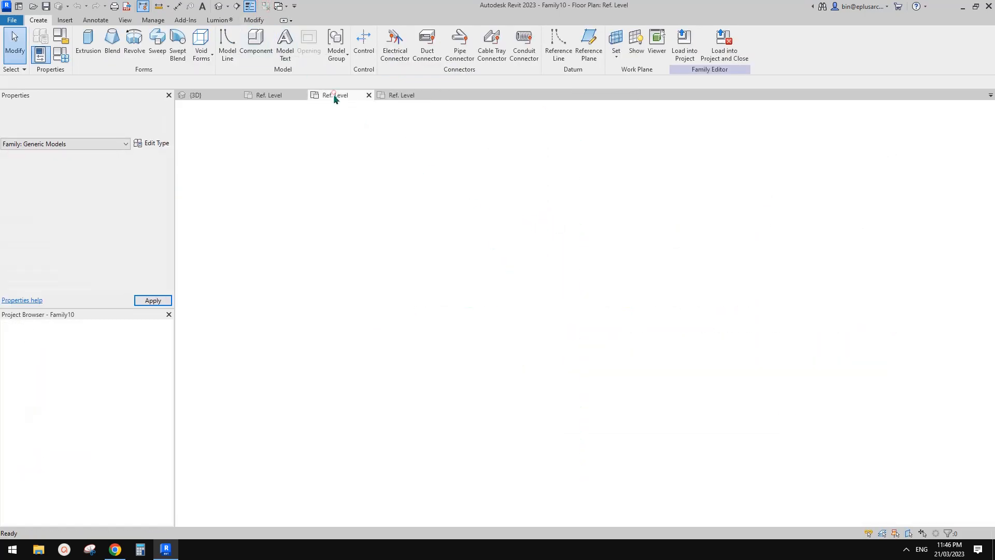
left_click(410, 96)
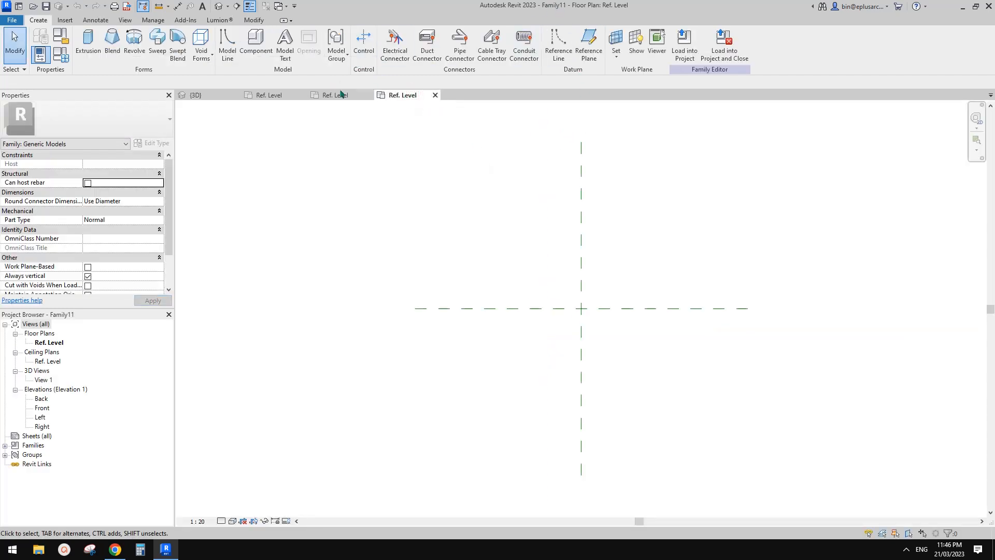
left_click(340, 95)
left_click(390, 52)
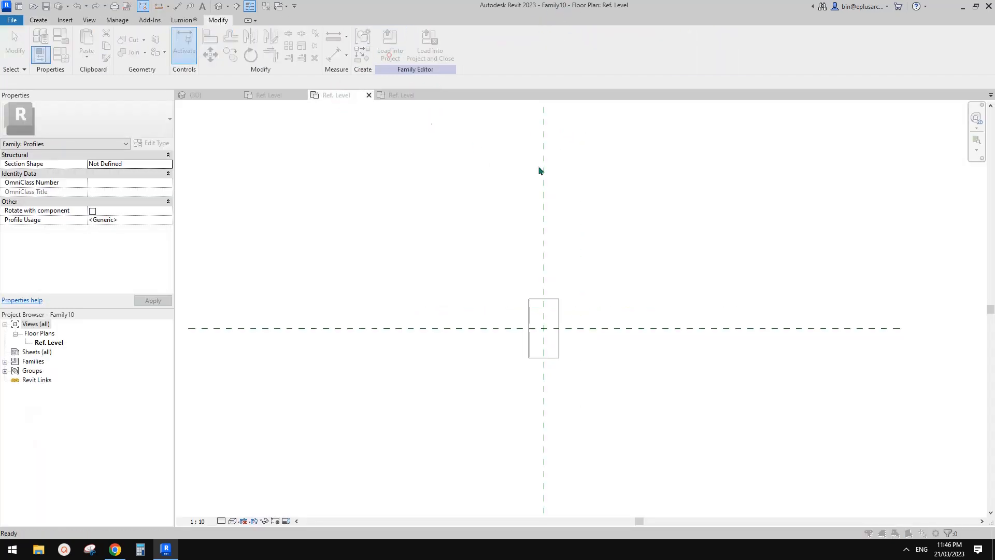
left_click(430, 235)
left_click(430, 218)
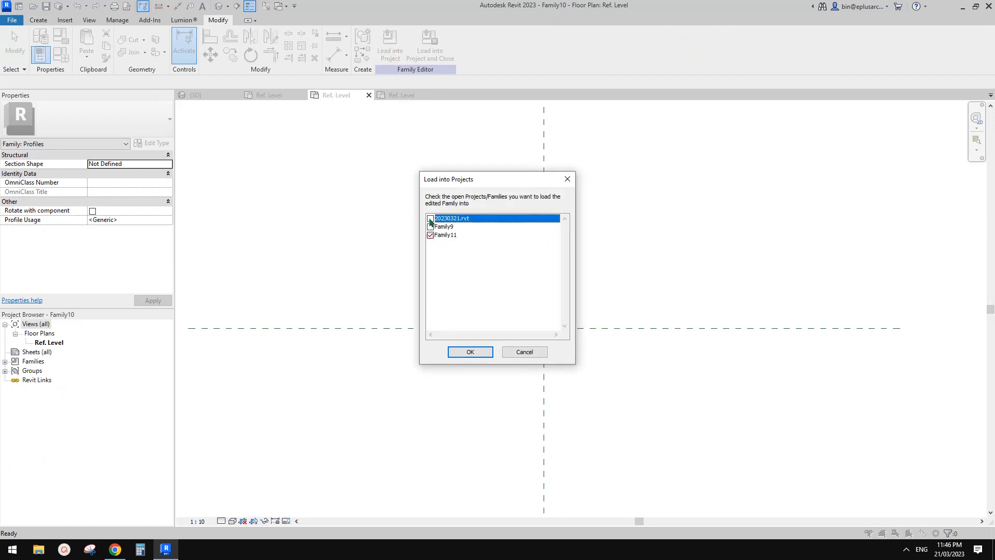
left_click(487, 354)
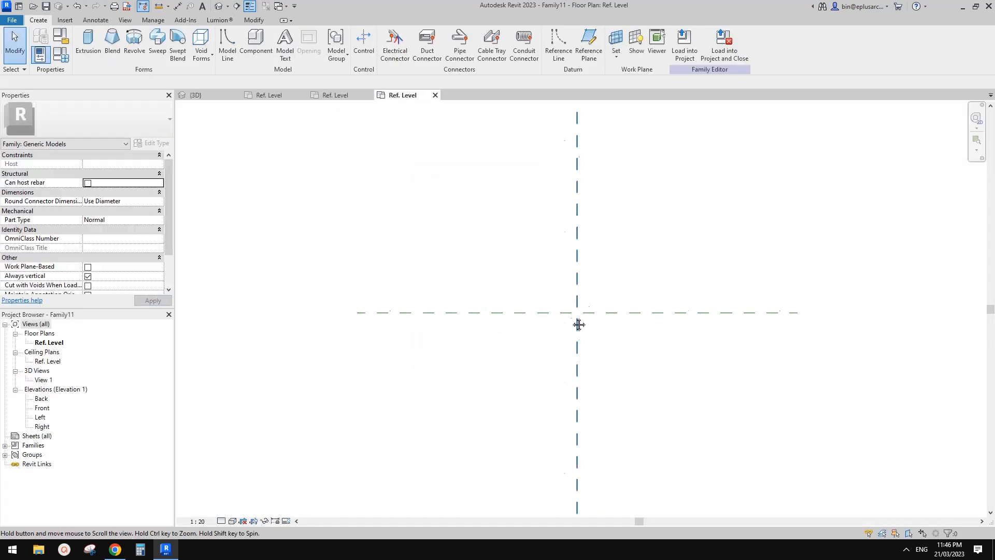
Step: Draw two vertical reference planes in the Ref. Level plan, about 978 mm left and 933 mm right of the centre plane
middle_click_drag(579, 325, 563, 328)
mouse_move(564, 266)
middle_mouse_down()
mouse_move(549, 271)
mouse_move(559, 283)
middle_mouse_up()
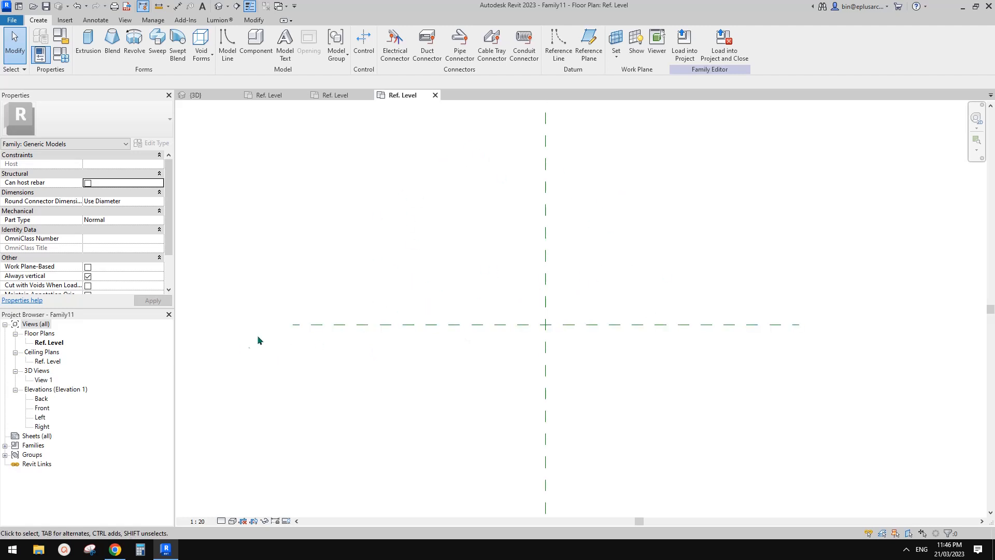
middle_click_drag(518, 343, 433, 348)
middle_click_drag(425, 310, 426, 314)
scroll(418, 309, "down", 1)
key("r")
key("p")
left_click(380, 393)
left_click(380, 242)
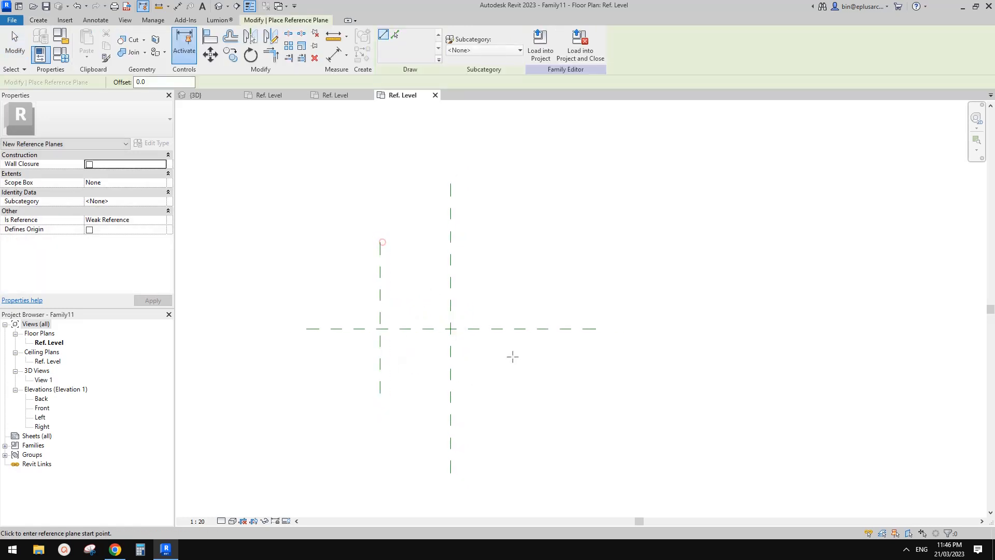
left_click(519, 398)
left_click(519, 241)
Step: Dimension the two outer reference planes to the centre plane in one string and constrain the spacings as equal
key("d")
key("i")
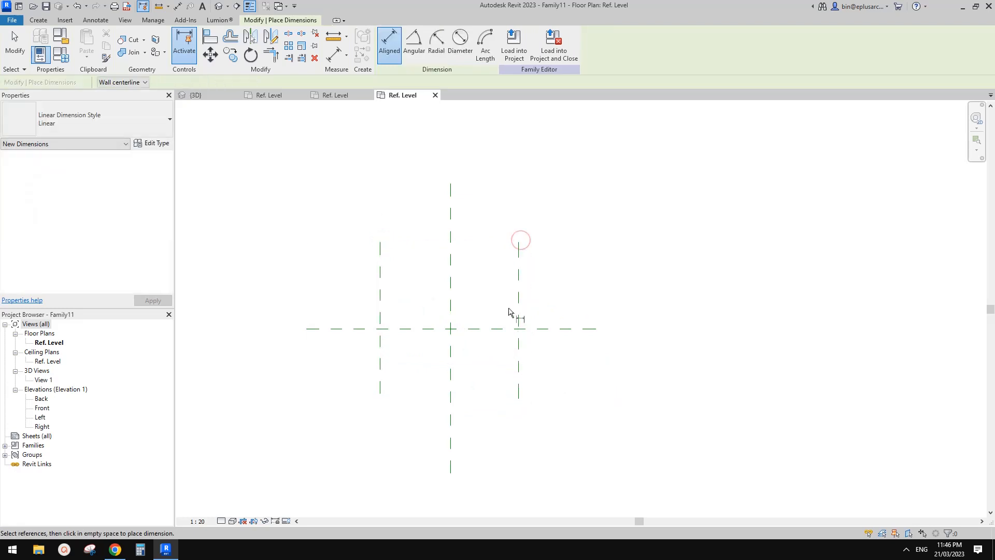
left_click(513, 311)
left_click(383, 286)
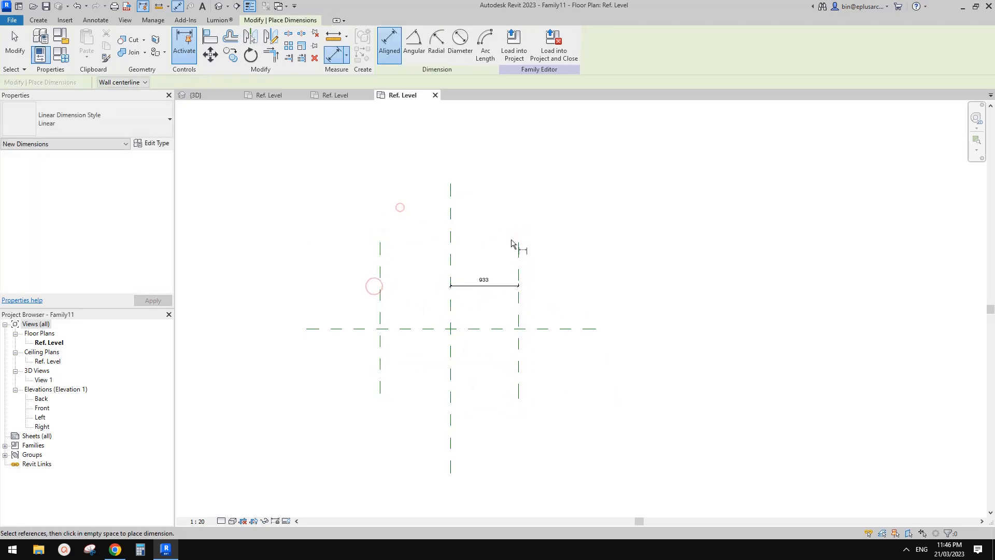
key("Escape")
left_click(513, 50)
left_click(380, 270)
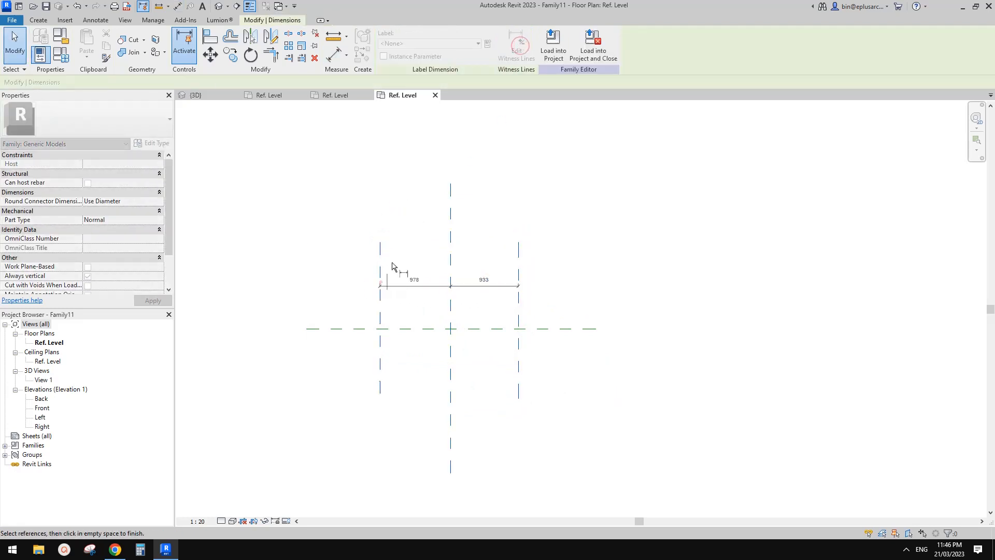
left_click(423, 259)
left_click(450, 267)
Step: Dimension the overall distance between the outer reference planes and label it with a new instance parameter named w
key("d")
key("i")
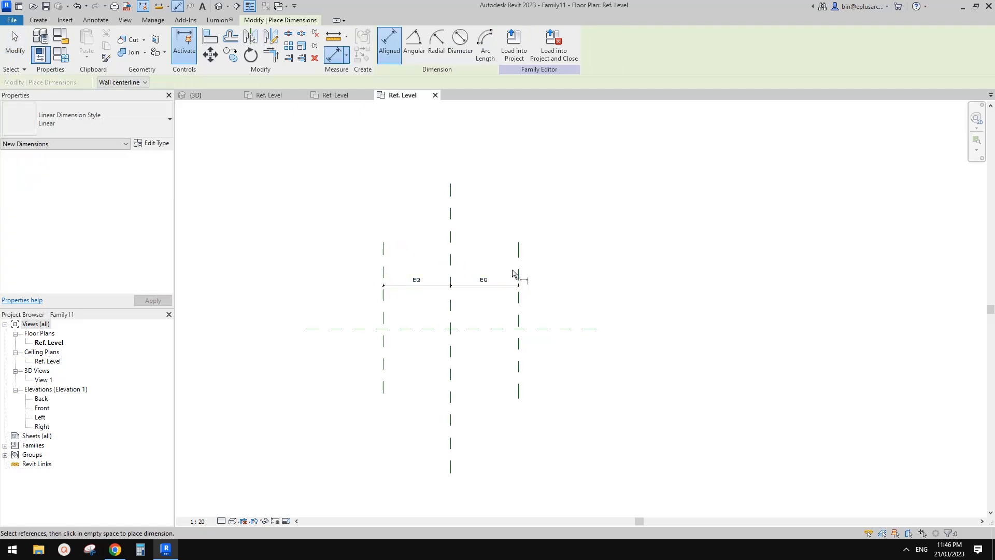
left_click(519, 270)
left_click(384, 261)
left_click(438, 249)
key("Escape")
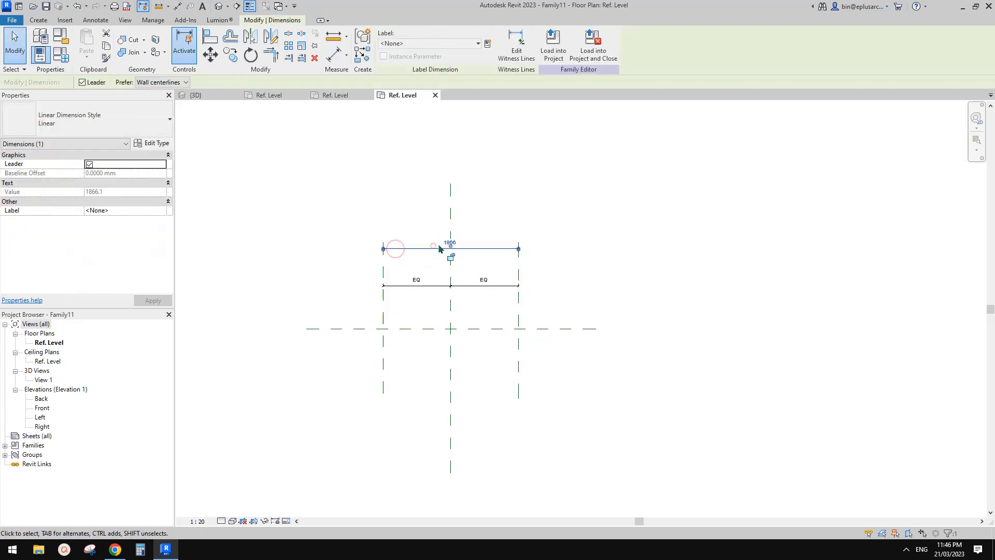
left_click(487, 45)
type("w")
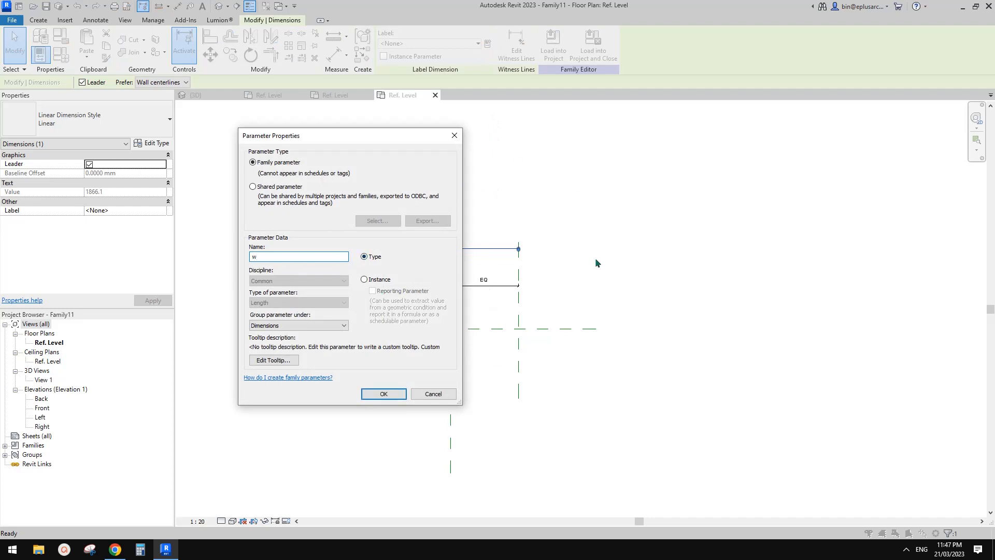
left_click(364, 280)
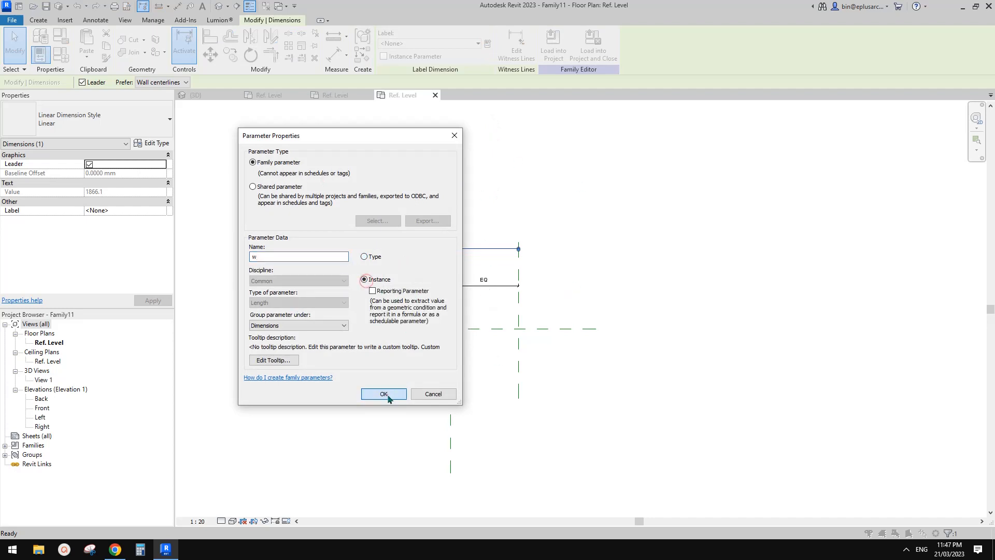
left_click(384, 394)
scroll(462, 322, "up", 3)
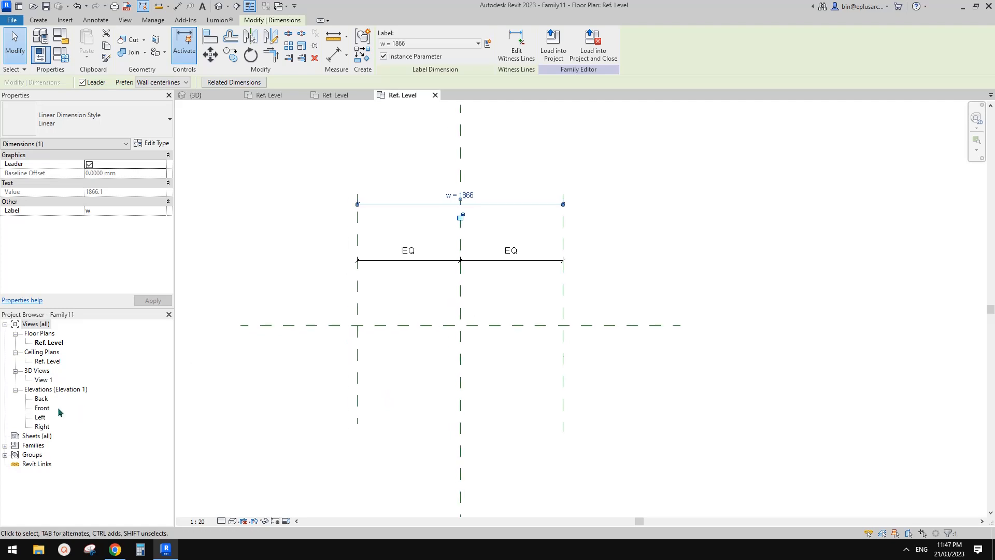
Step: Draw a horizontal reference plane about 1241 mm above Ref. Level in the Front elevation
double_click(44, 408)
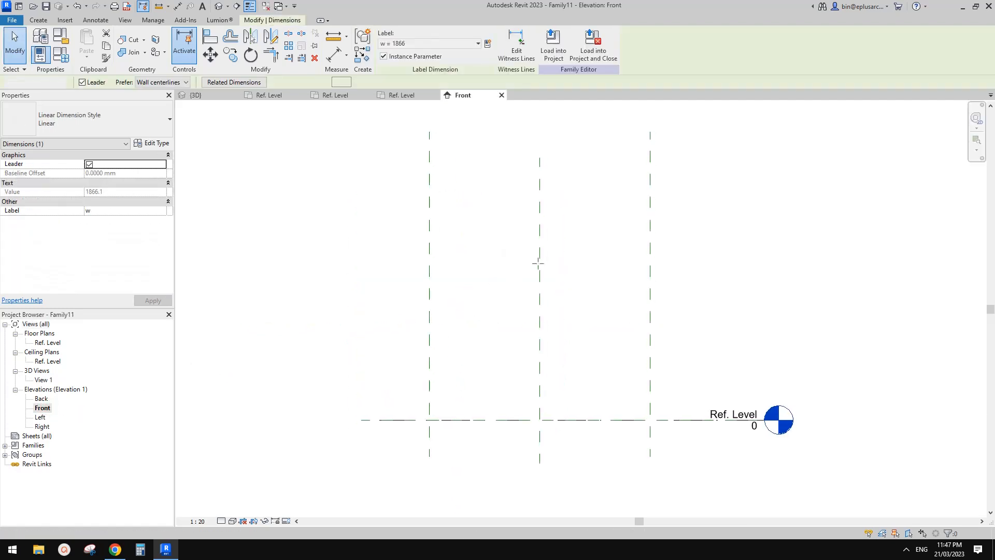
key("r")
key("p")
left_click(400, 273)
Step: Dimension the horizontal reference plane's height from Ref. Level and label it with a new instance parameter named h
key("d")
key("i")
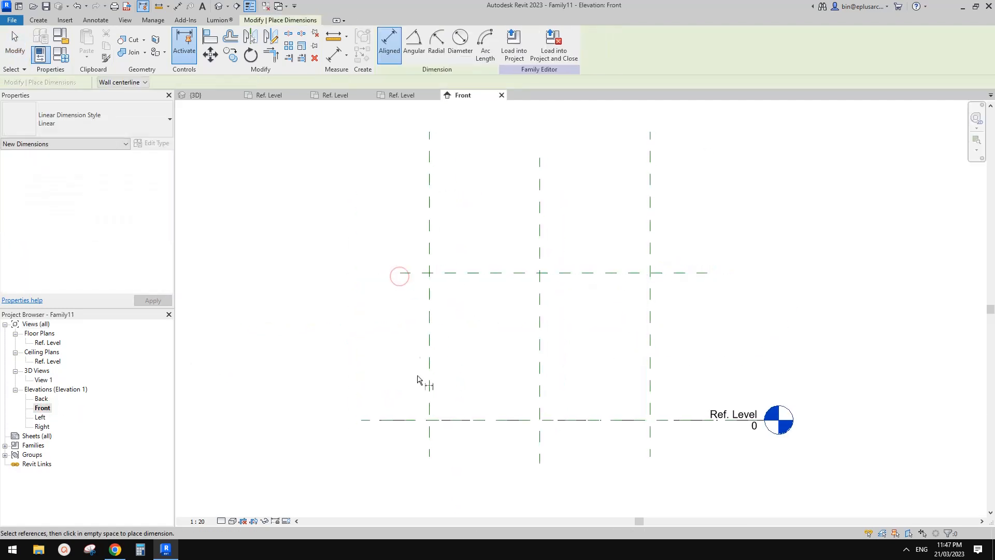
left_click(412, 421)
left_click(469, 273)
left_click(366, 278)
key("Escape")
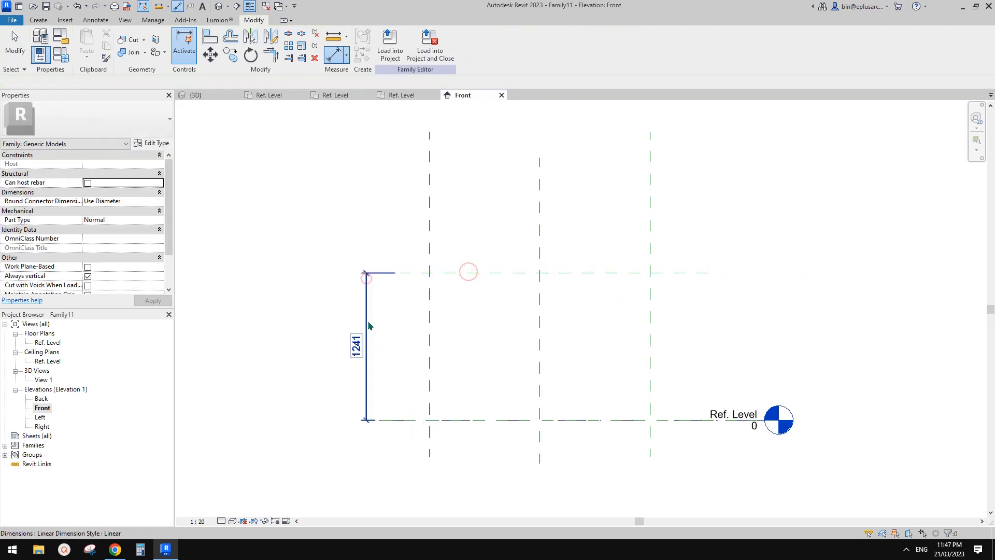
left_click(487, 43)
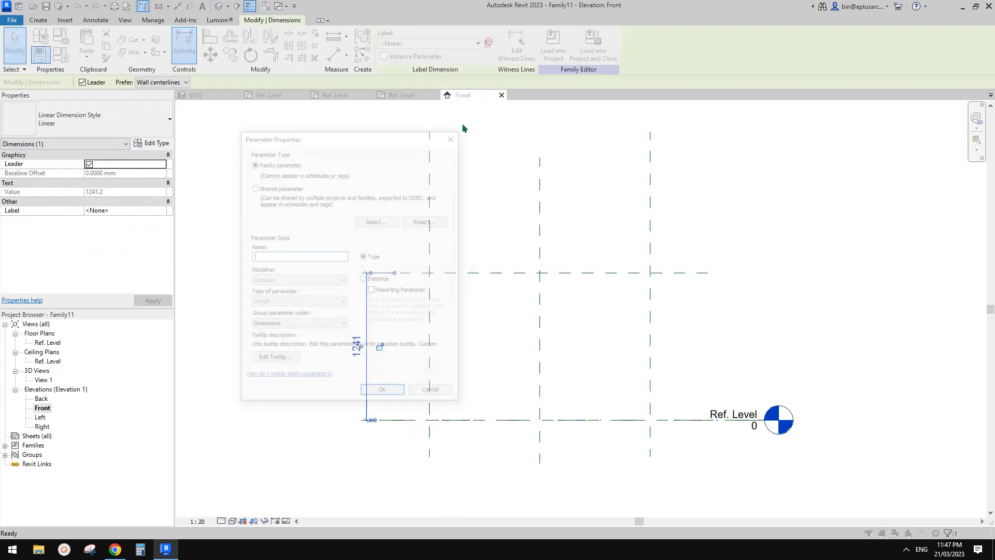
left_click(364, 280)
left_click(383, 393)
middle_click_drag(486, 347, 420, 298)
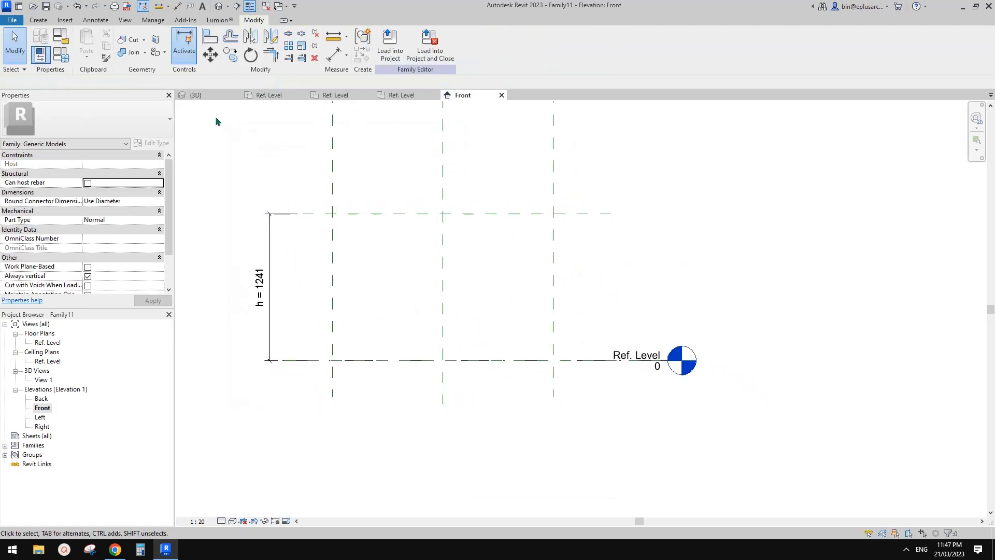
left_click(37, 20)
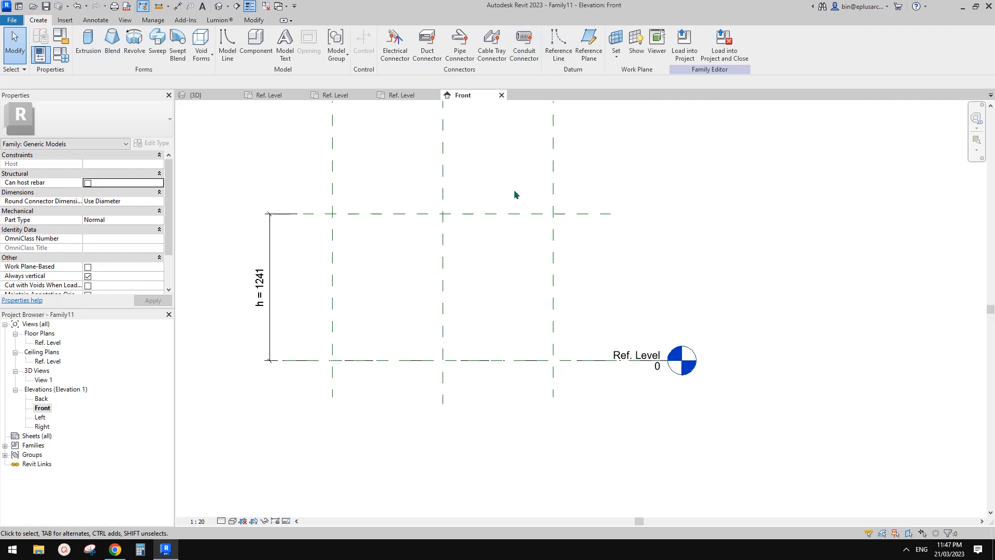
middle_click_drag(462, 280, 468, 287)
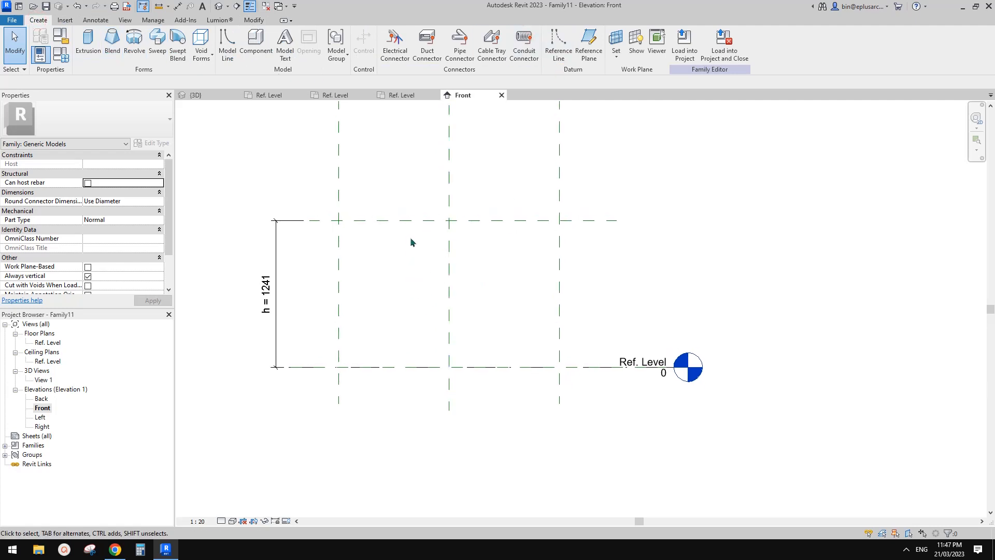
Step: Draw a reference line arc between the outer reference planes at Ref. Level, peaking where the centre plane meets the height plane
left_click(558, 48)
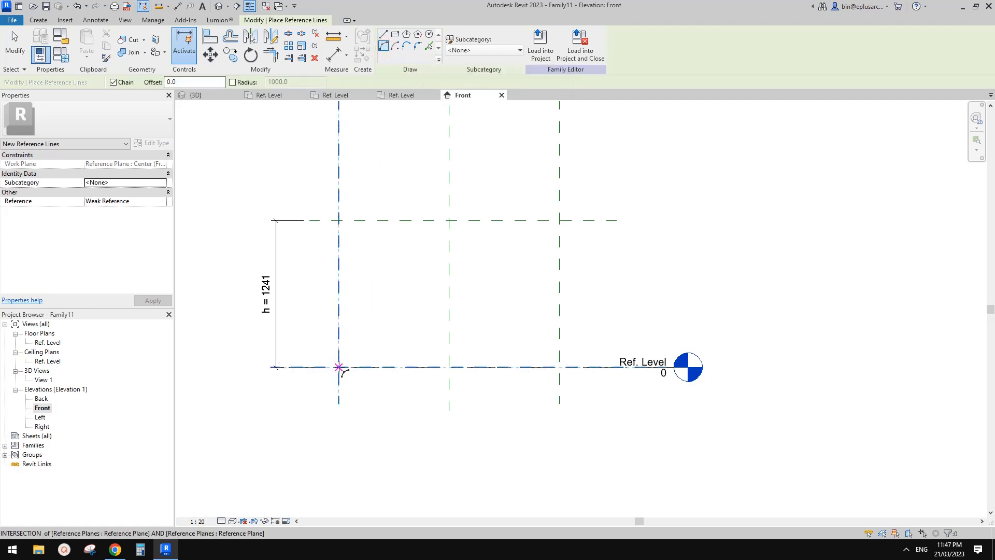
left_click(338, 367)
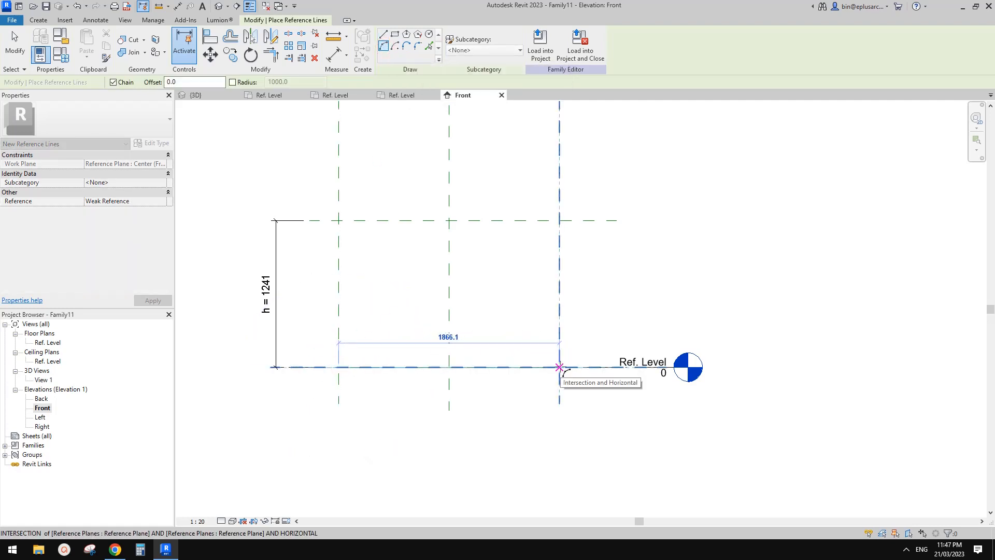
left_click(560, 367)
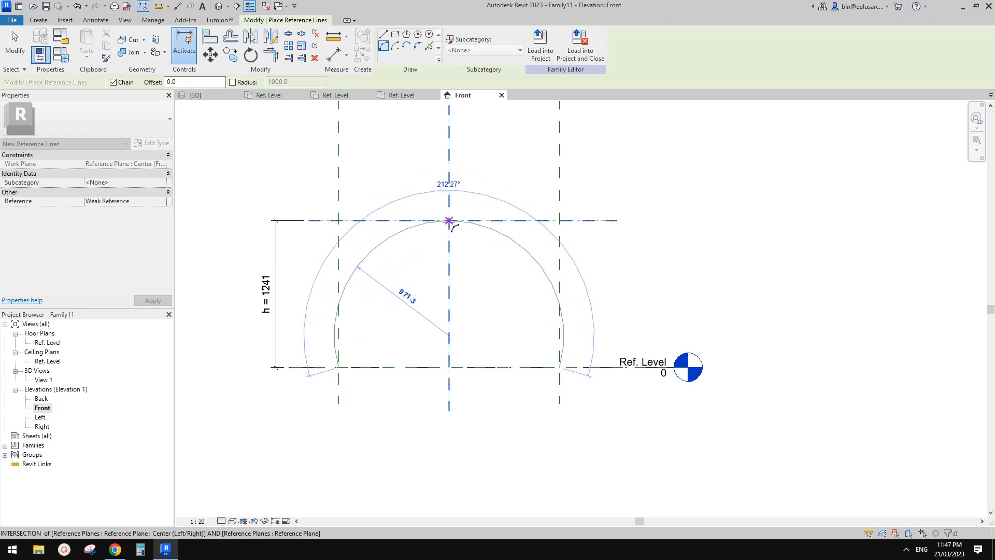
left_click(449, 220)
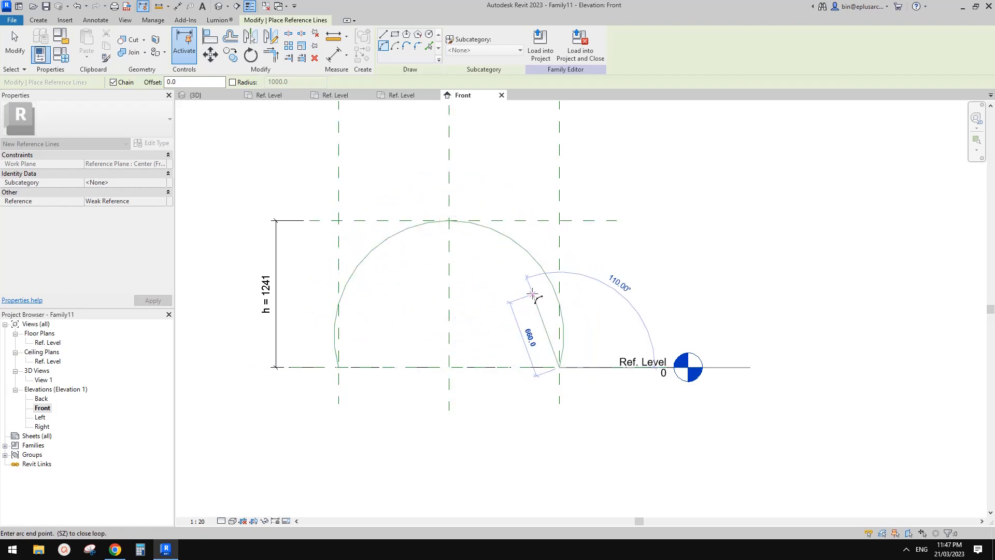
key("Escape")
key("Escape")
middle_click_drag(496, 328, 539, 294)
middle_click_drag(514, 249, 520, 233)
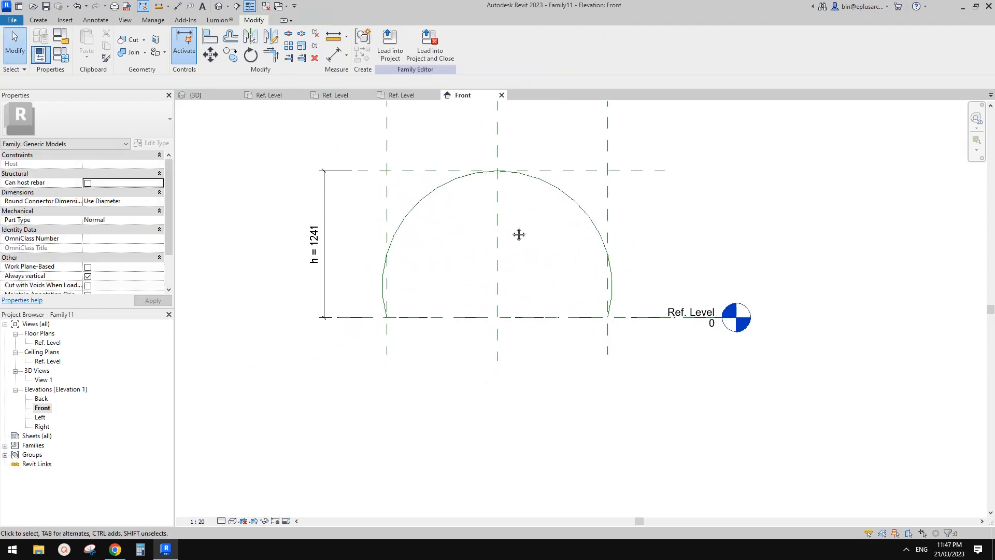
Step: Align both arc endpoints to the outer reference planes and Ref. Level, locking each alignment
key("a")
key("l")
scroll(388, 314, "up", 1)
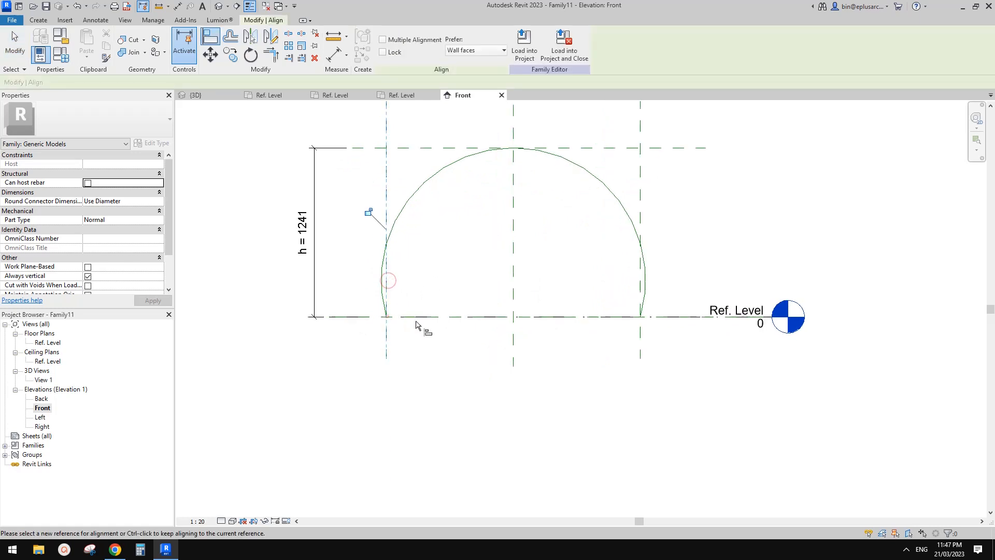
left_click(372, 214)
left_click(367, 317)
left_click(385, 317)
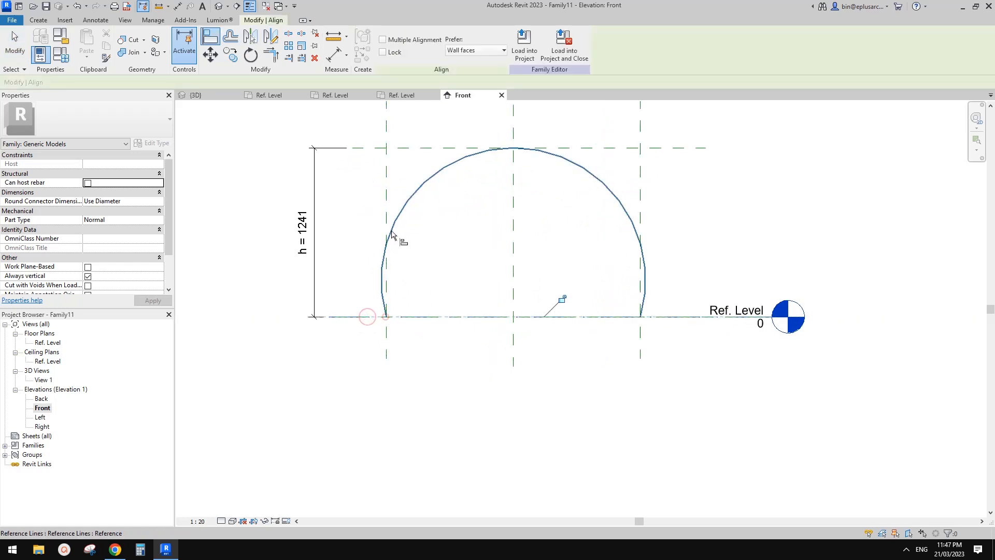
left_click(564, 299)
left_click(642, 211)
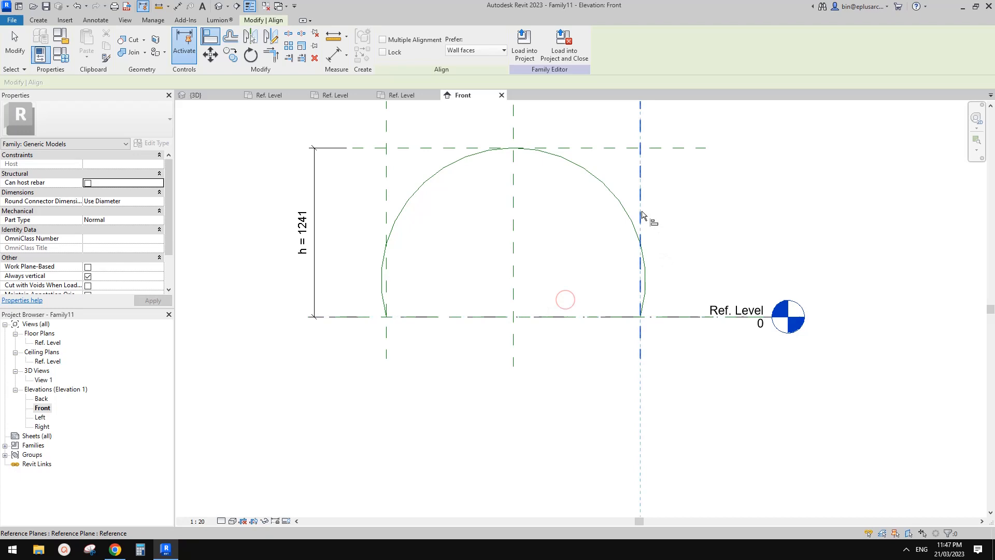
left_click(639, 319)
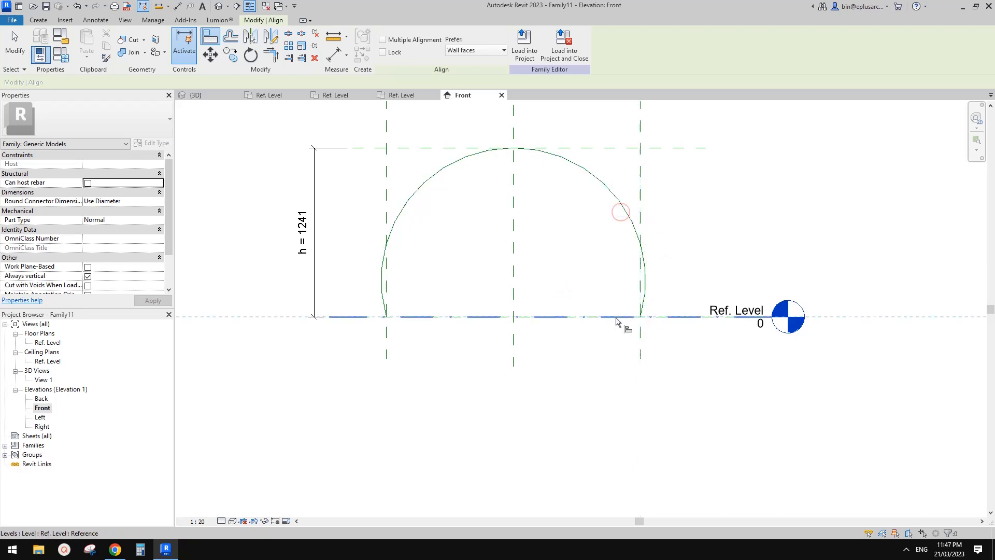
left_click(642, 317)
key("Escape")
key("Escape")
scroll(562, 282, "down", 2)
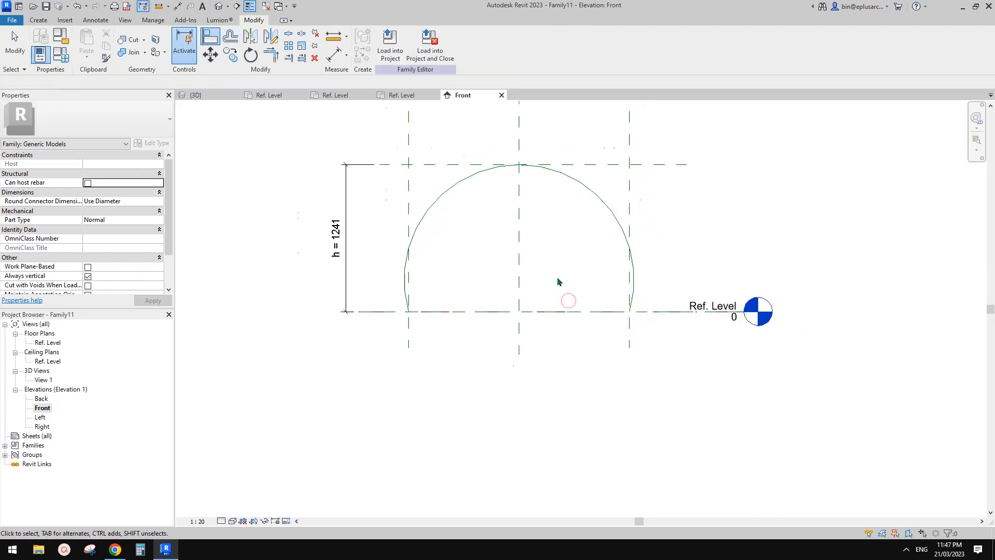
Step: Dimension the arc's radius and label it with a new instance parameter named r
middle_click_drag(474, 240, 463, 261)
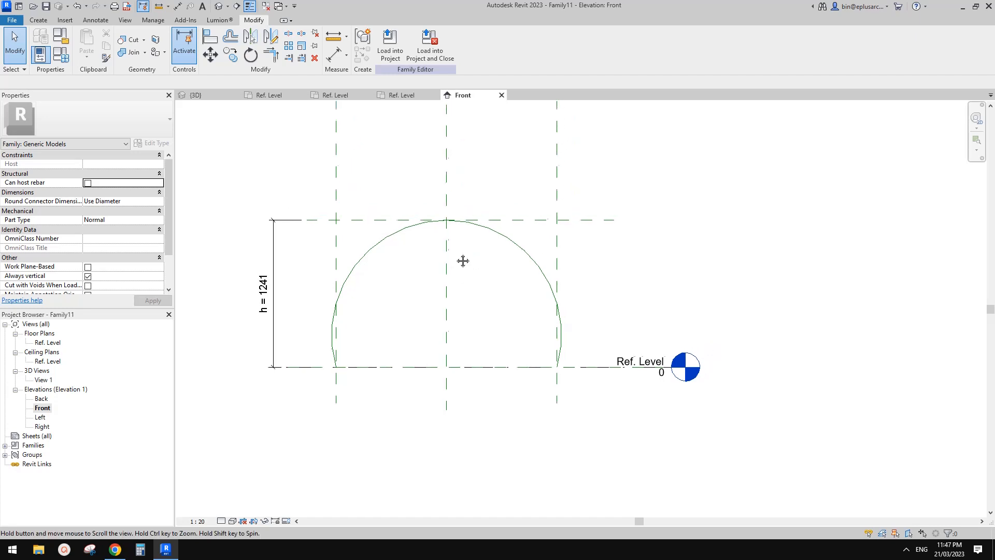
left_click(396, 235)
left_click(397, 302)
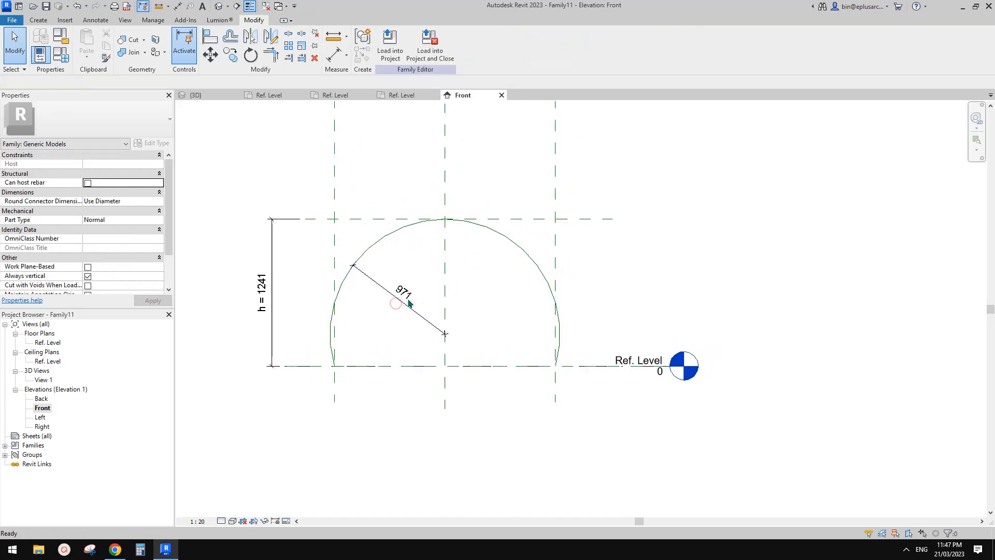
left_click(487, 43)
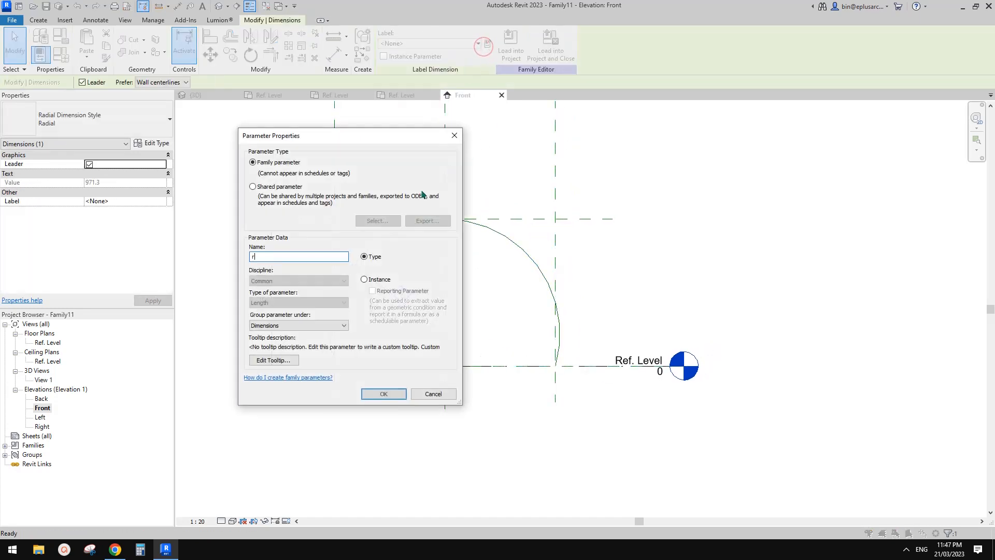
type("r")
left_click(392, 398)
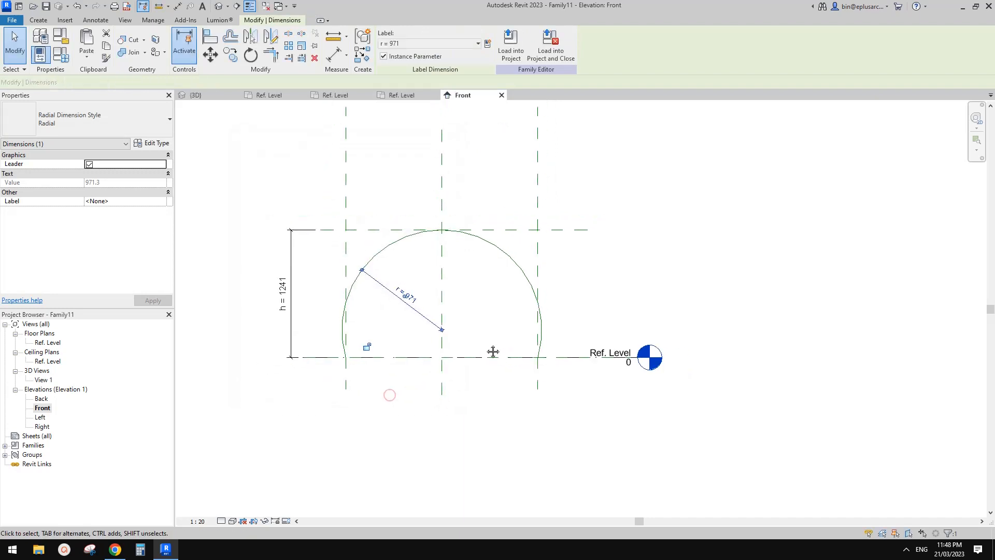
left_click(389, 396)
mouse_move(533, 213)
left_mouse_down()
mouse_move(533, 179)
mouse_move(533, 213)
left_mouse_up()
key("Escape")
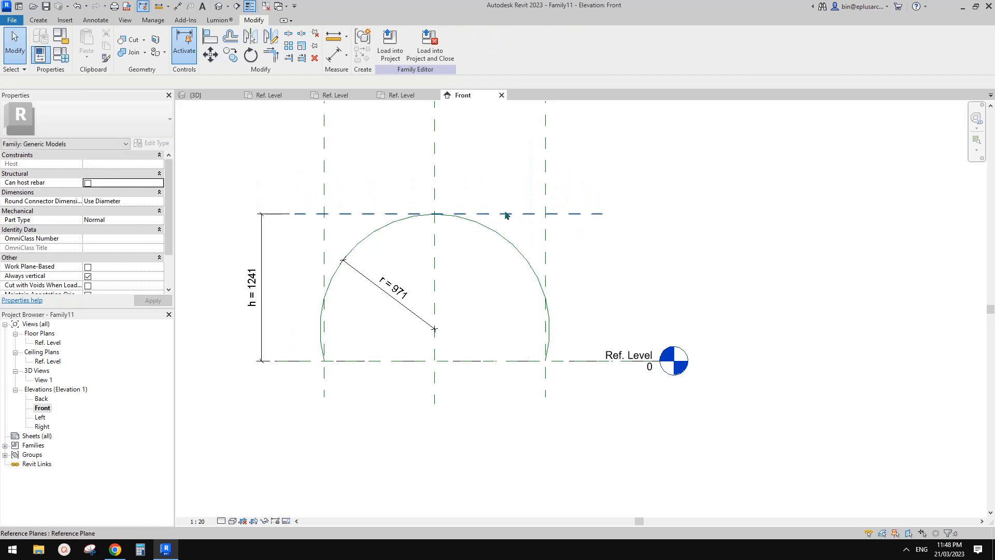
Step: Try to move the height reference plane to about 1140 mm and 1520 mm above Ref. Level
scroll(509, 217, "up", 2)
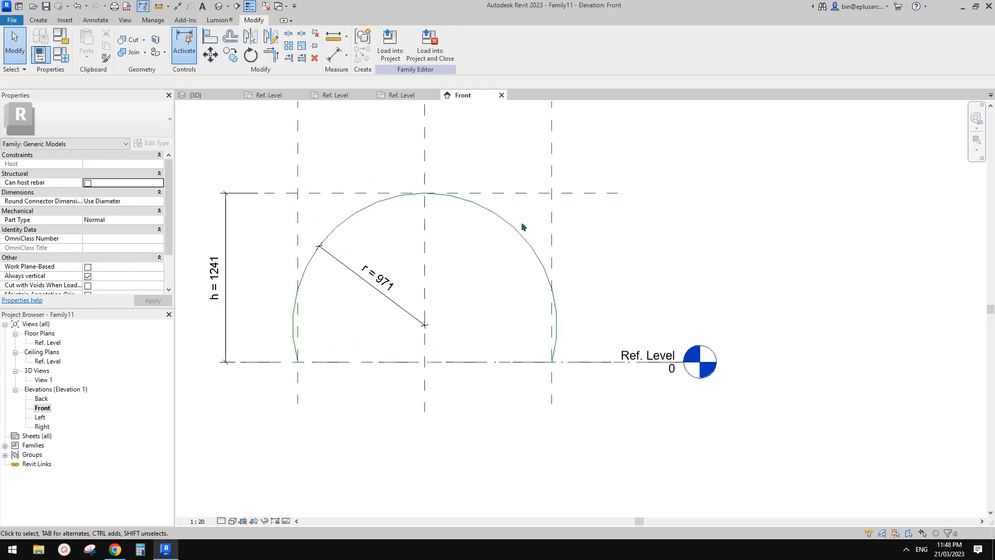
left_click(518, 201)
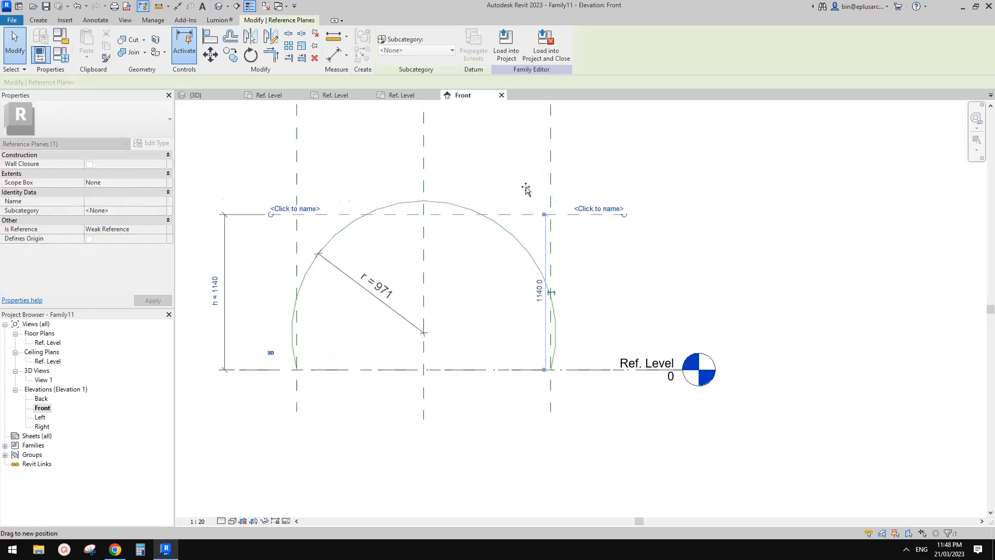
left_click(521, 240)
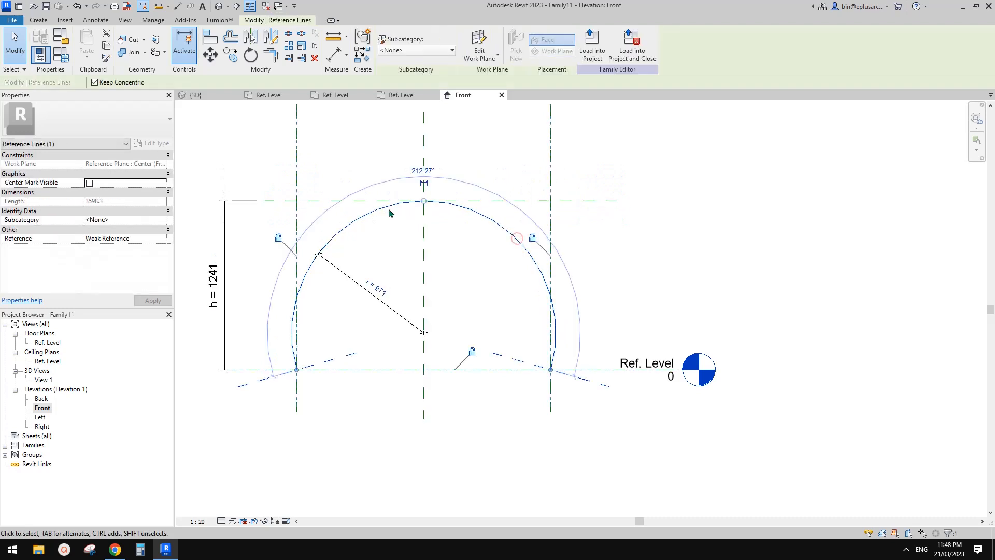
key("Escape")
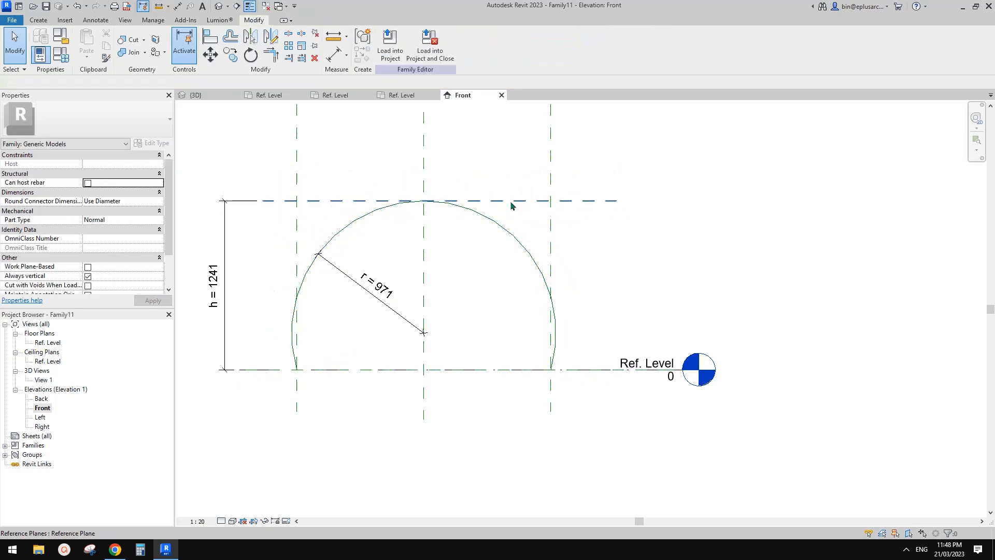
left_click(508, 231)
key("Escape")
left_click(499, 202)
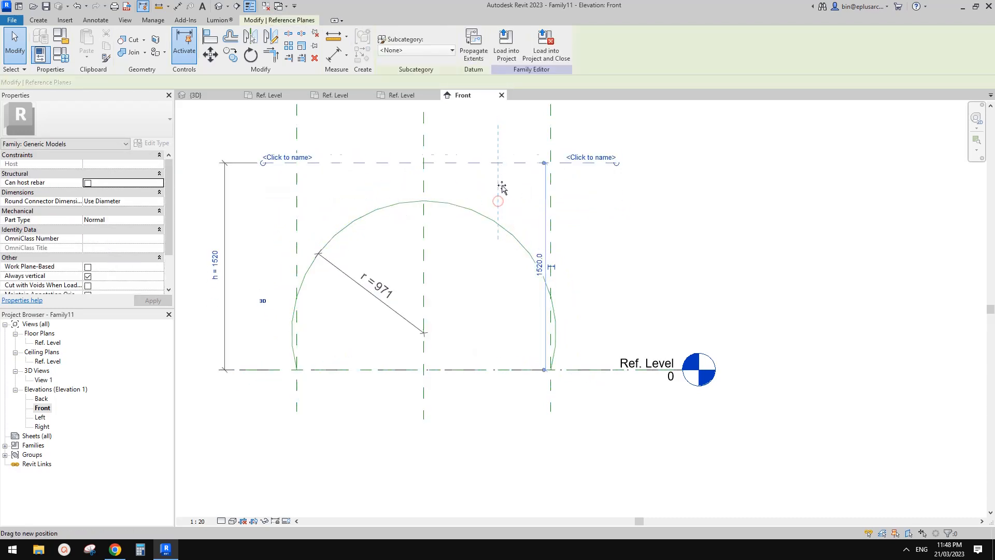
key("Escape")
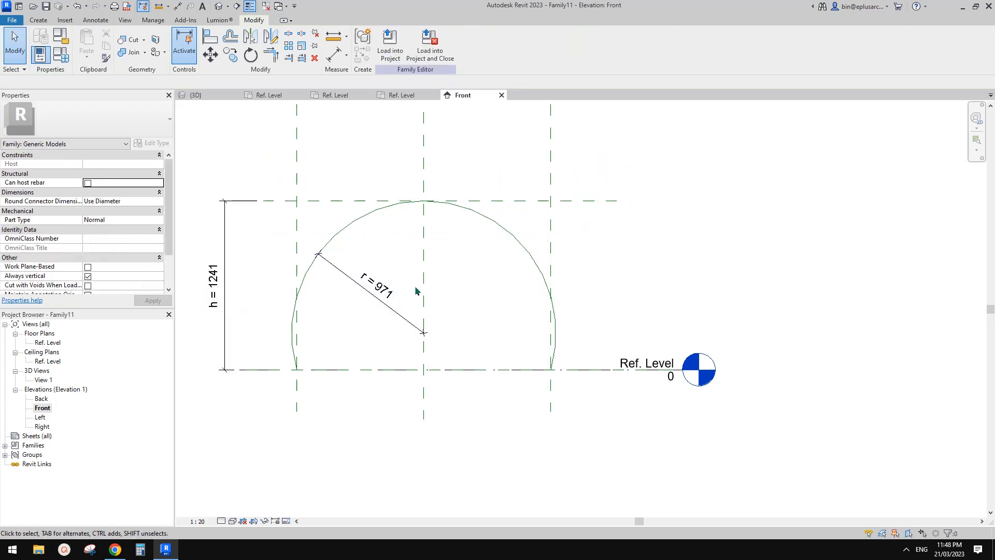
Step: Examine how the arc relates to the w, h and r dimensions in the Ref. Level plan and Front elevation
middle_click_drag(485, 272, 487, 352)
double_click(46, 344)
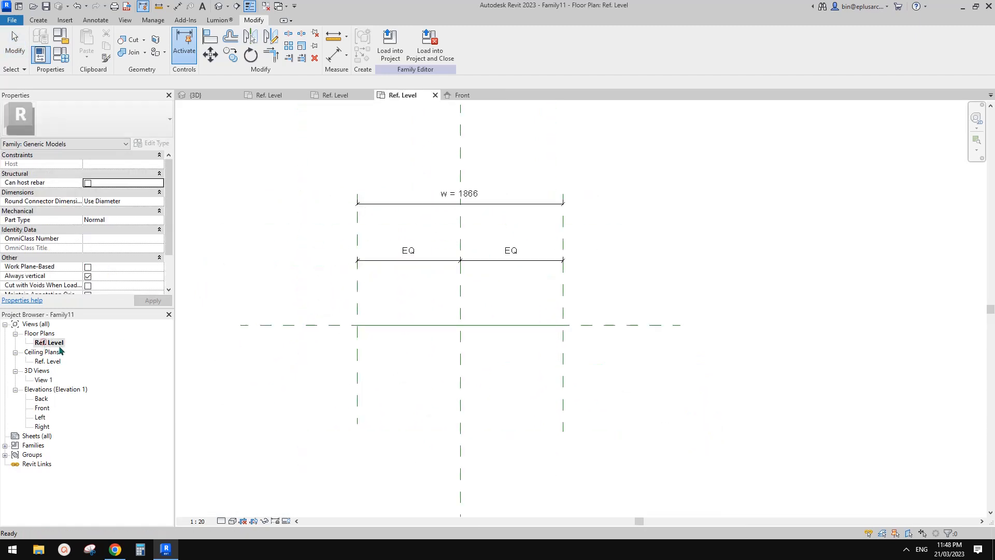
double_click(42, 408)
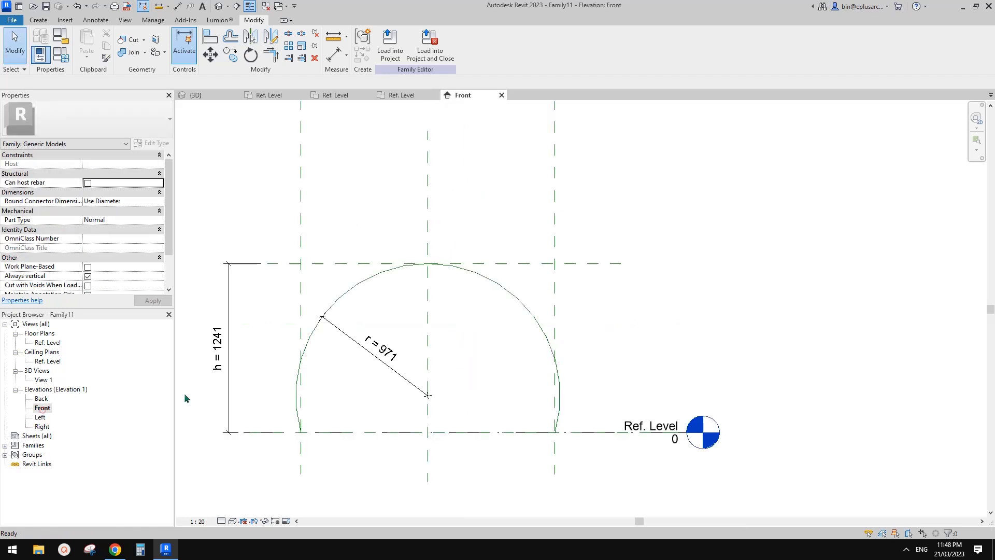
middle_click_drag(491, 342, 520, 297)
left_click_drag(595, 270, 562, 284)
scroll(599, 280, "down", 1)
key("Escape")
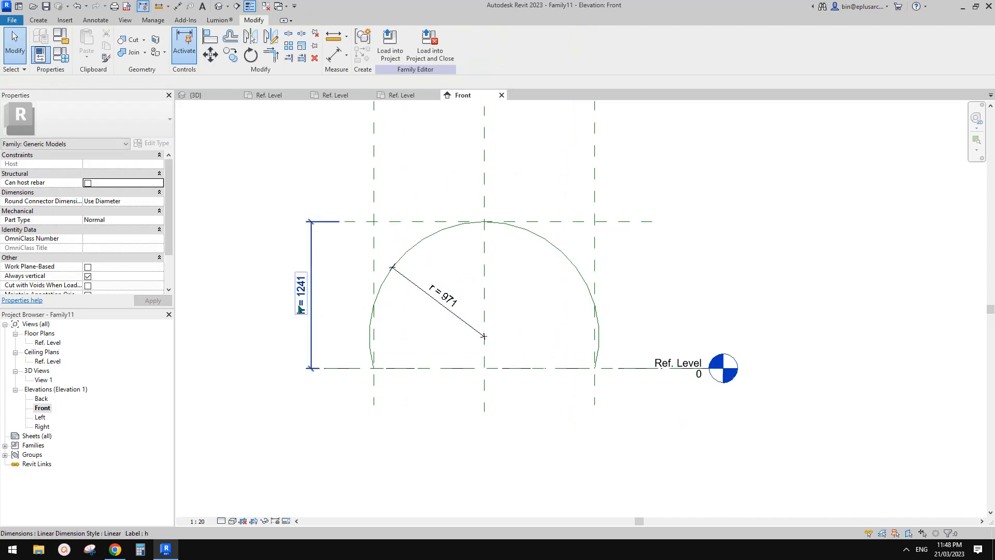
middle_click_drag(314, 315, 298, 319)
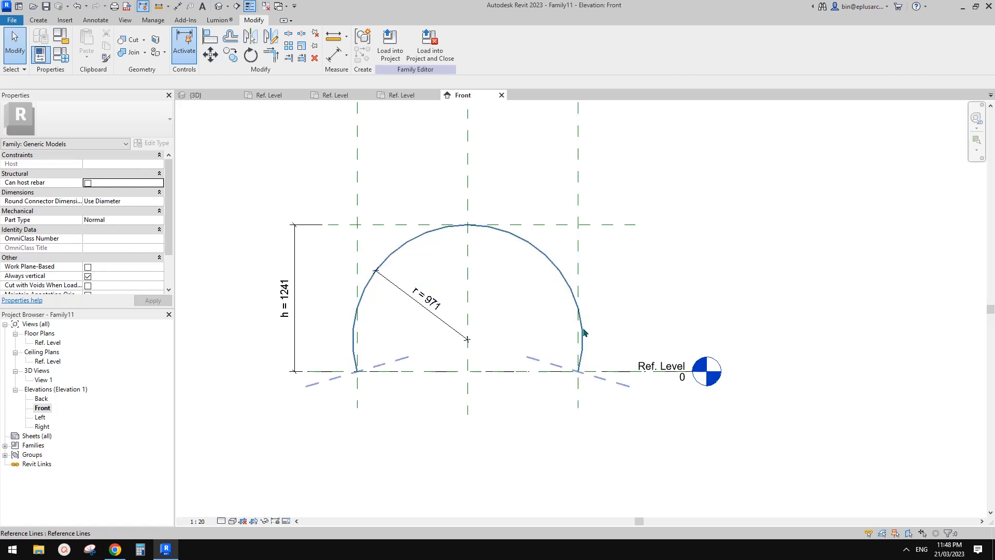
scroll(475, 325, "up", 2)
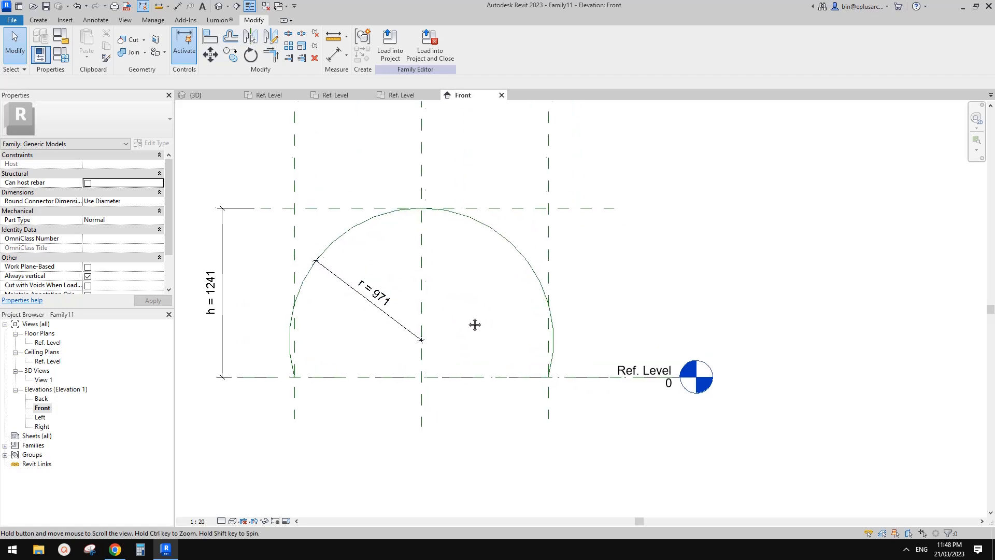
middle_click_drag(409, 305, 380, 342)
middle_click_drag(330, 436, 333, 438)
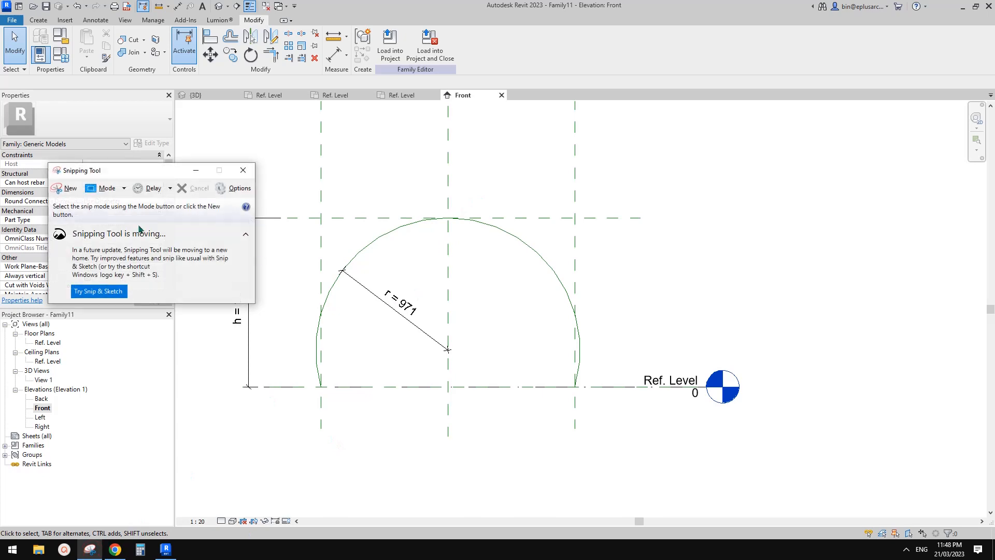
Step: Capture the arch with Snipping Tool and sketch a right triangle below the arc centre, labelling its hypotenuse r
left_click(66, 188)
left_click_drag(211, 148, 561, 425)
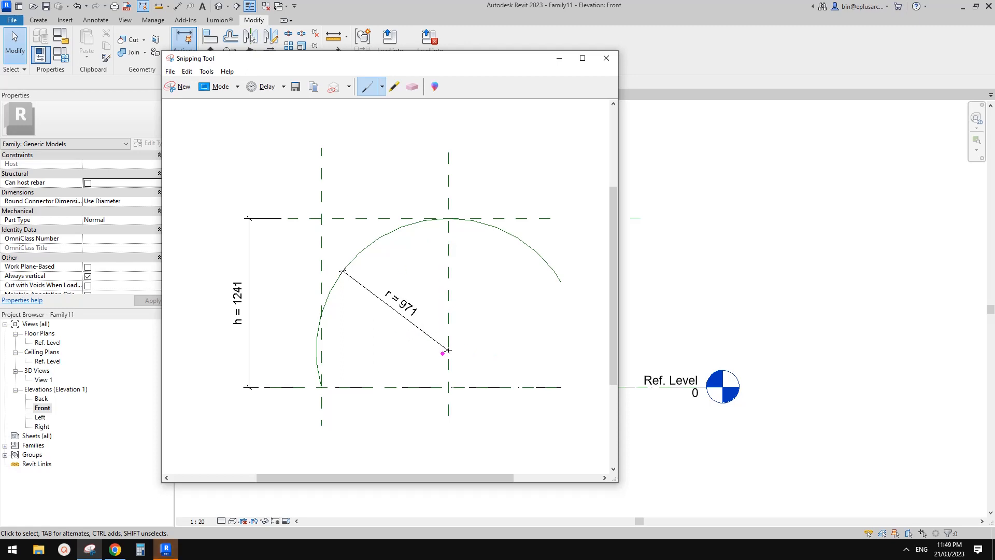
mouse_move(447, 351)
left_mouse_down()
mouse_move(321, 385)
mouse_move(450, 386)
mouse_move(449, 351)
mouse_move(447, 385)
left_mouse_up()
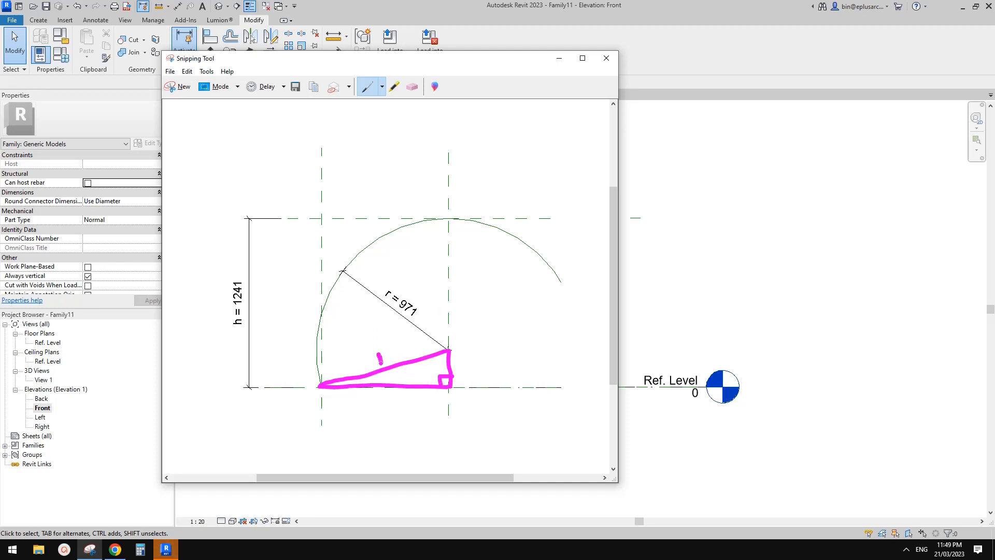
left_click_drag(380, 362, 389, 355)
Step: Circle the h dimension on the snip and label the upper vertical segment r, the triangle's vertical side h-r and its base w/2
mouse_move(234, 292)
left_mouse_down()
mouse_move(247, 275)
mouse_move(227, 283)
left_mouse_up()
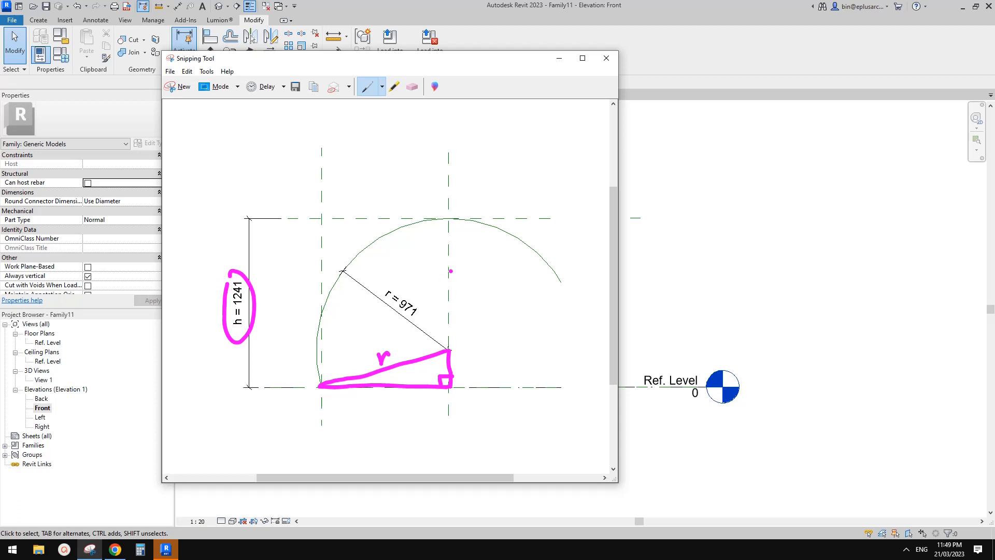
left_click_drag(449, 284, 458, 275)
left_click_drag(455, 369, 497, 371)
left_click_drag(500, 362, 530, 352)
left_click(513, 327)
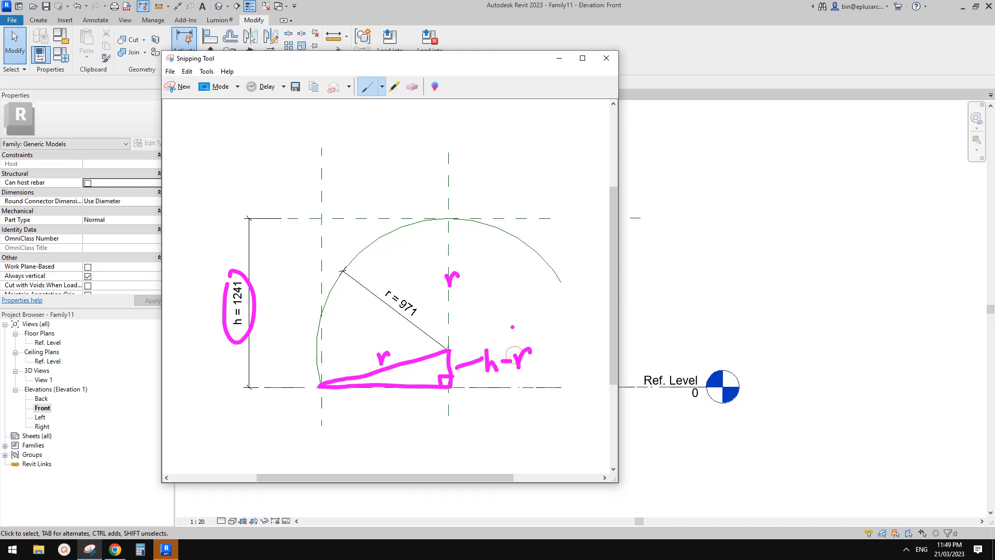
mouse_move(372, 398)
left_mouse_down()
mouse_move(386, 407)
mouse_move(393, 398)
mouse_move(380, 421)
mouse_move(406, 420)
left_mouse_up()
Step: Widen the snip window and handwrite the equation r² = (h-r)² + (w/2)² beside the arch
left_click_drag(619, 204, 827, 204)
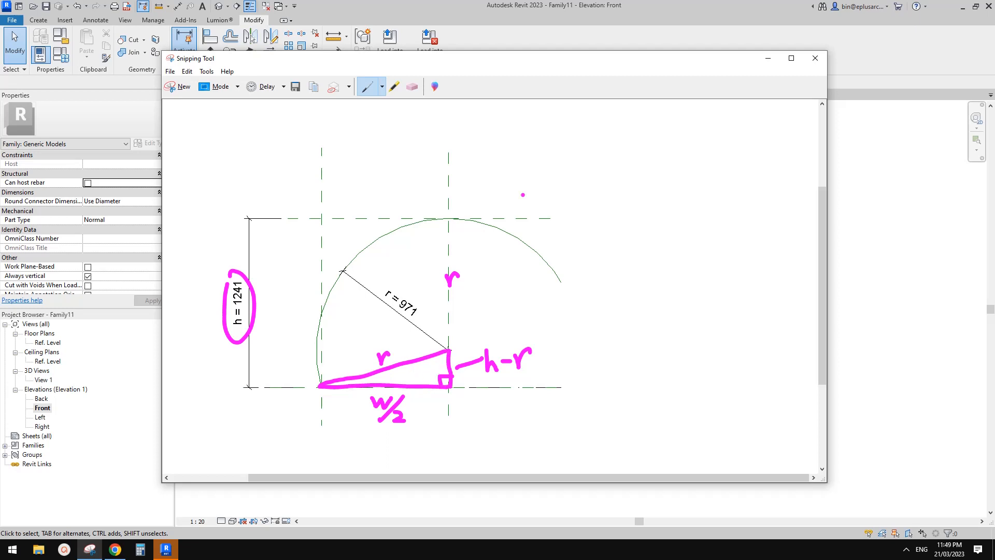
mouse_move(525, 164)
left_mouse_down()
mouse_move(547, 139)
mouse_move(562, 166)
mouse_move(600, 169)
mouse_move(633, 149)
mouse_move(635, 172)
left_mouse_up()
left_click(576, 150)
left_click_drag(582, 148, 578, 174)
mouse_move(647, 134)
left_mouse_down()
mouse_move(676, 155)
mouse_move(669, 170)
mouse_move(711, 146)
mouse_move(723, 171)
left_mouse_up()
left_click(666, 150)
left_click(665, 204)
left_click_drag(731, 147, 734, 176)
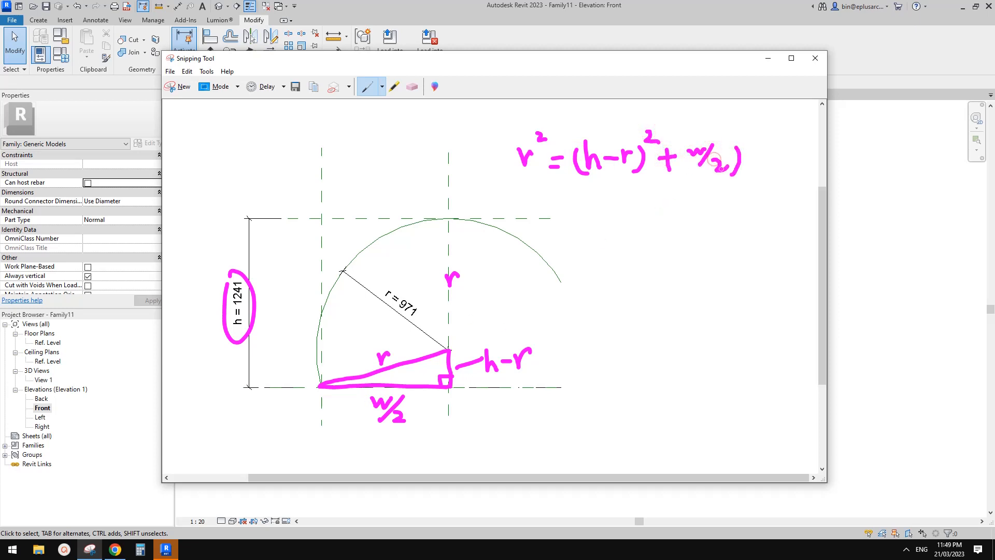
left_click_drag(689, 146, 684, 166)
left_click_drag(749, 134, 762, 141)
Step: Handwrite the expansion r² = h² - 2hr - r² + w²/4 below the equation and strike out both r² terms
mouse_move(512, 203)
left_mouse_down()
mouse_move(546, 197)
mouse_move(594, 220)
mouse_move(605, 201)
left_mouse_up()
mouse_move(607, 215)
left_mouse_down()
mouse_move(659, 225)
mouse_move(679, 213)
left_mouse_up()
mouse_move(685, 218)
left_mouse_down()
mouse_move(704, 228)
mouse_move(728, 204)
mouse_move(747, 221)
mouse_move(740, 230)
left_mouse_up()
mouse_move(756, 203)
left_mouse_down()
mouse_move(763, 211)
mouse_move(786, 193)
mouse_move(760, 224)
mouse_move(784, 232)
left_mouse_up()
left_click(774, 183)
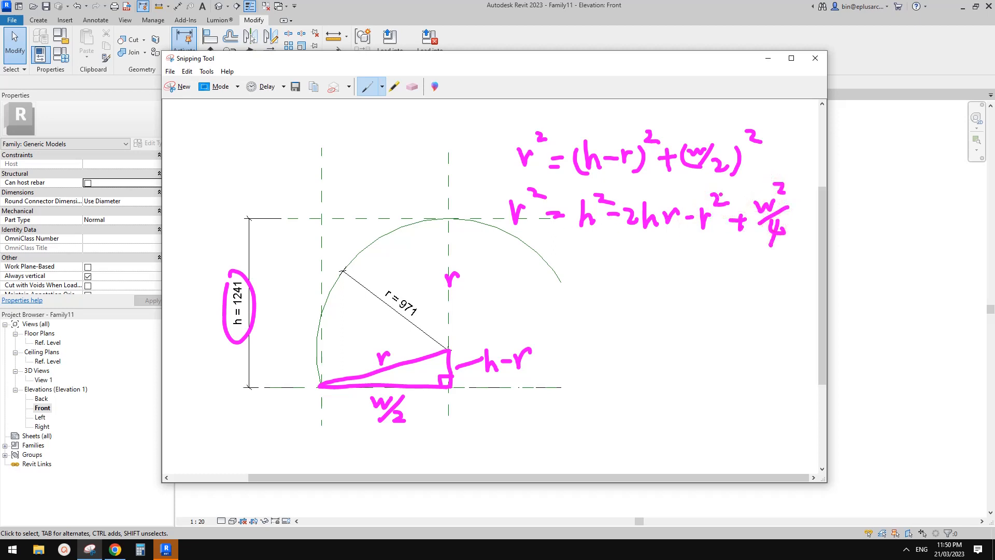
left_click_drag(728, 184, 685, 231)
left_click_drag(498, 229, 534, 190)
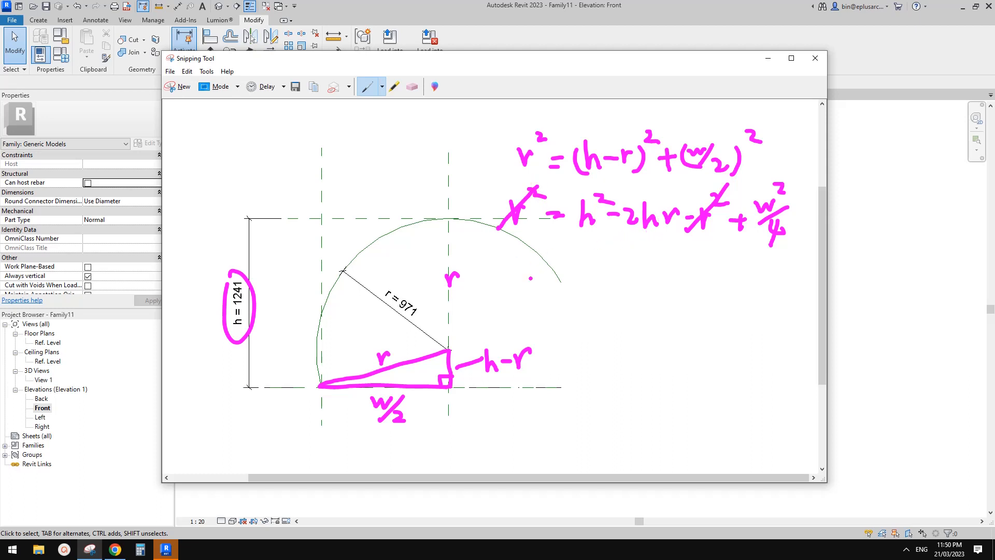
Step: Handwrite the rearranged equation 2hr = h² + w²/4 below the expansion on the snip
mouse_move(515, 273)
left_mouse_down()
mouse_move(534, 288)
mouse_move(549, 272)
mouse_move(553, 287)
left_mouse_up()
left_click_drag(555, 270, 603, 273)
left_click_drag(589, 282, 622, 283)
mouse_move(622, 274)
left_mouse_down()
mouse_move(638, 282)
mouse_move(654, 263)
mouse_move(676, 274)
mouse_move(662, 284)
left_mouse_up()
mouse_move(691, 259)
left_mouse_down()
mouse_move(696, 267)
mouse_move(721, 260)
left_mouse_up()
mouse_move(727, 260)
left_mouse_down()
mouse_move(685, 286)
mouse_move(720, 286)
left_mouse_up()
left_click_drag(718, 275, 704, 301)
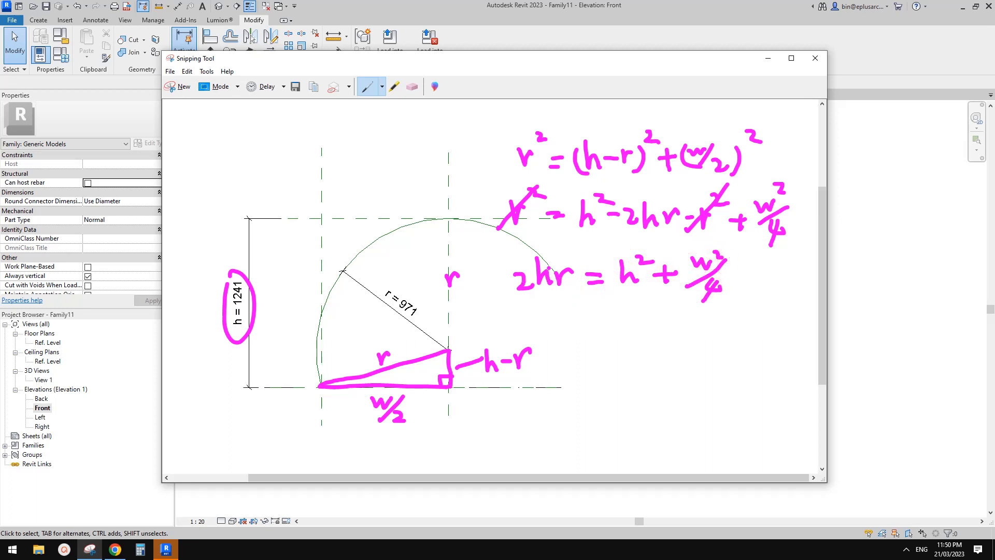
Step: Strike out 2h, add it as the denominator on the other side, write a boxed r below, and circle the resulting expression
left_click_drag(500, 287, 552, 263)
left_click_drag(619, 296, 736, 306)
left_click_drag(658, 314, 703, 333)
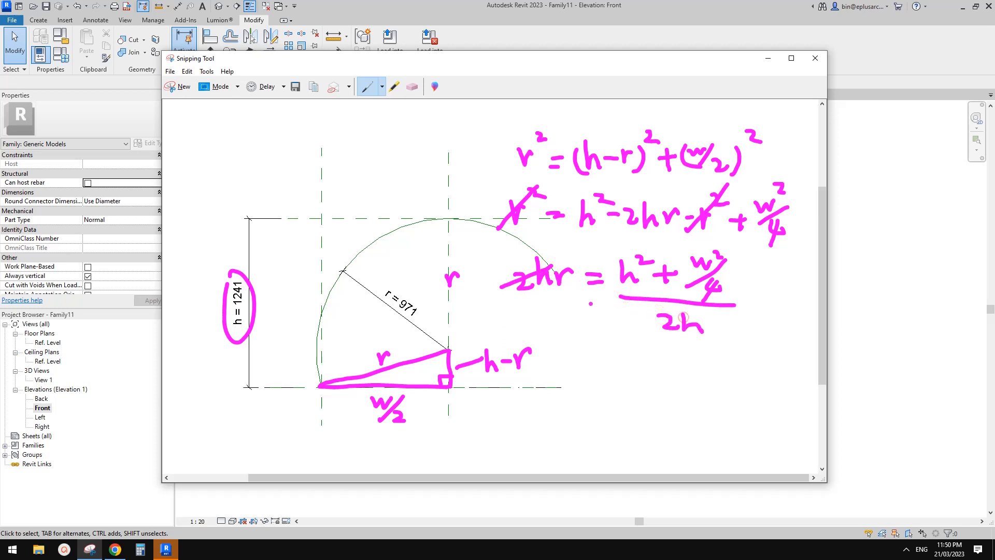
mouse_move(549, 303)
left_mouse_down()
mouse_move(569, 314)
mouse_move(533, 319)
mouse_move(552, 329)
left_mouse_up()
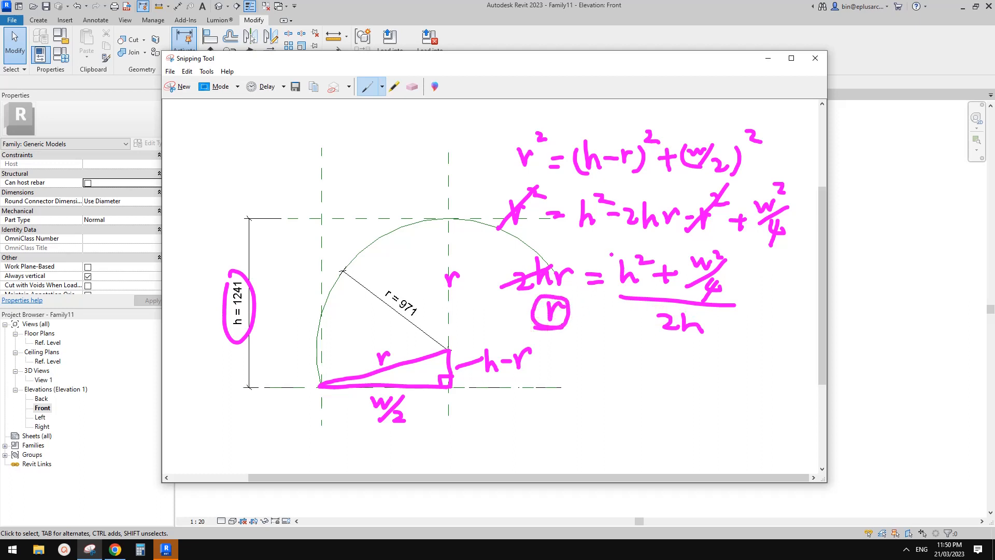
mouse_move(612, 253)
left_mouse_down()
mouse_move(731, 336)
mouse_move(684, 241)
mouse_move(612, 255)
left_mouse_up()
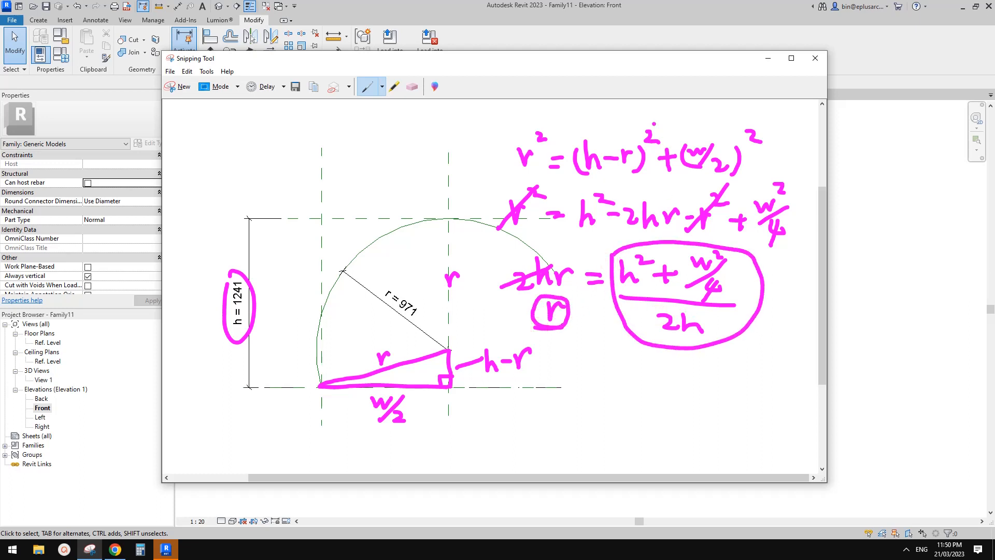
Step: Open the family's type parameters in Revit and move the snip with the handwritten derivation clear of them
left_click_drag(509, 53, 626, 73)
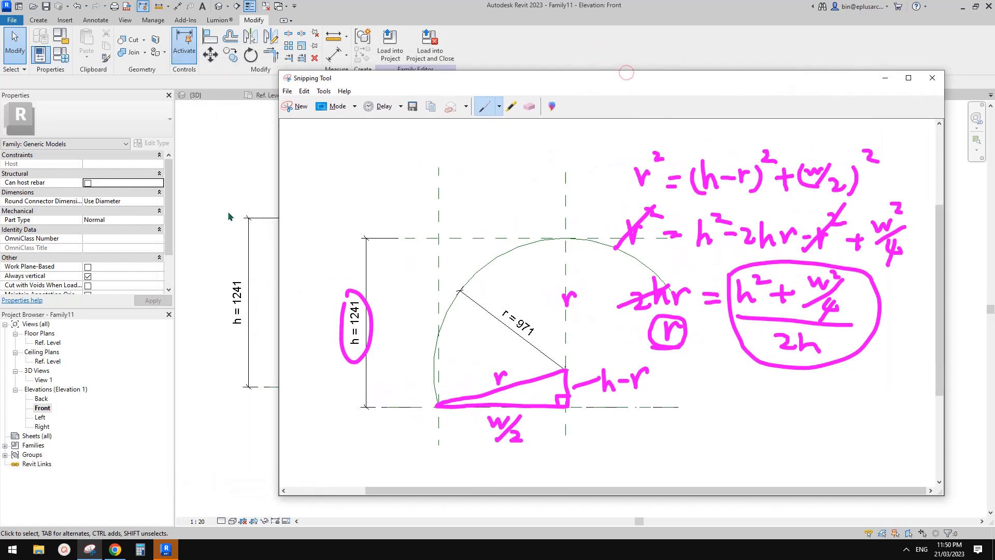
left_click(228, 217)
left_click(61, 54)
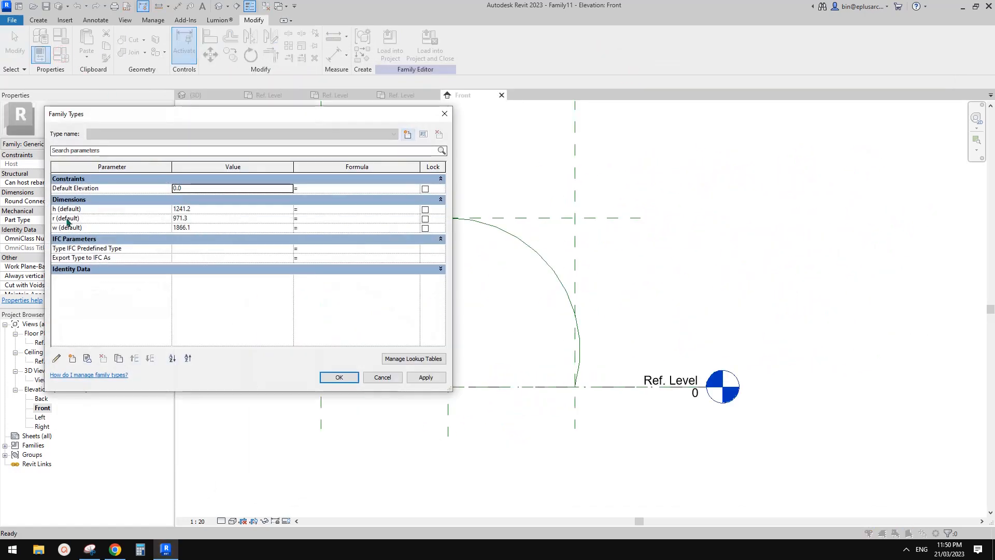
left_click(319, 219)
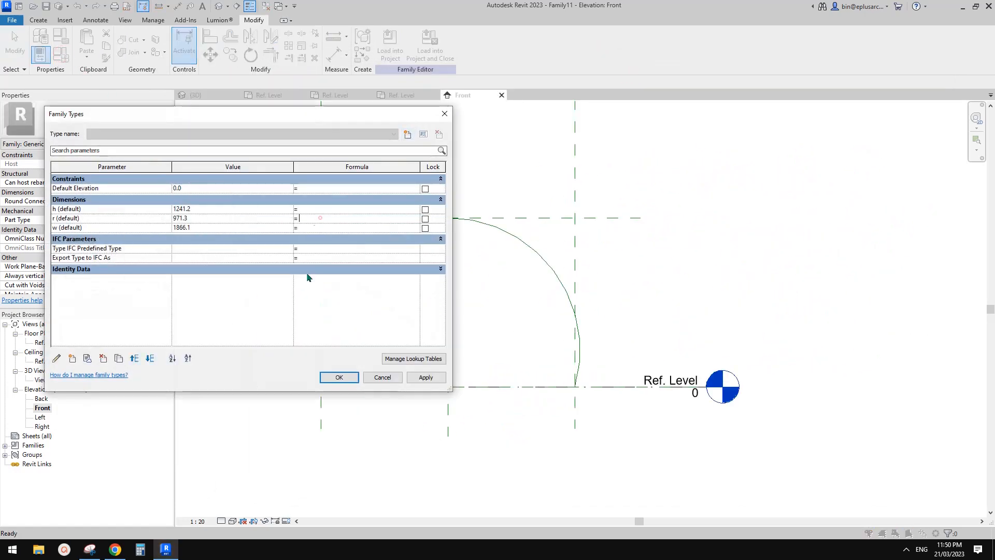
left_click(90, 550)
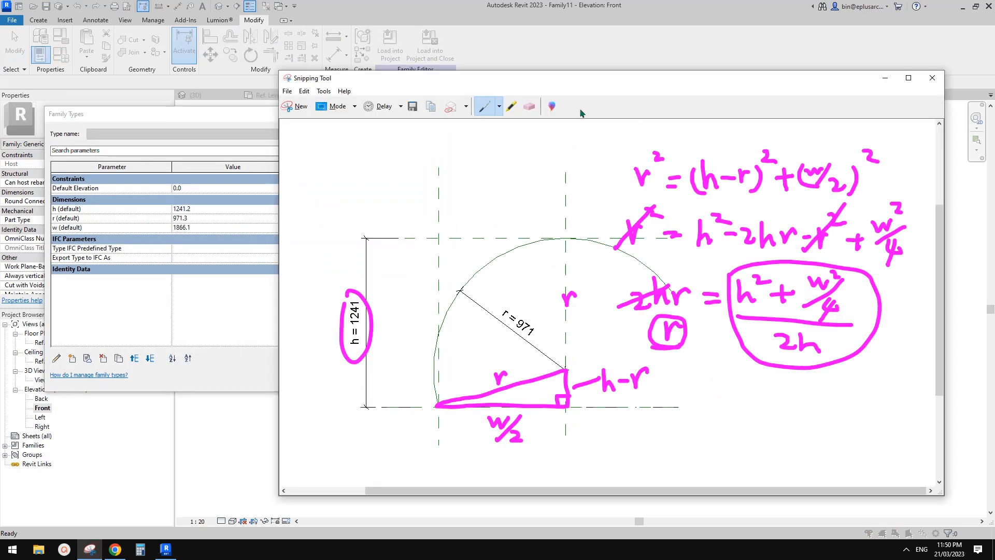
left_click_drag(580, 87, 994, 93)
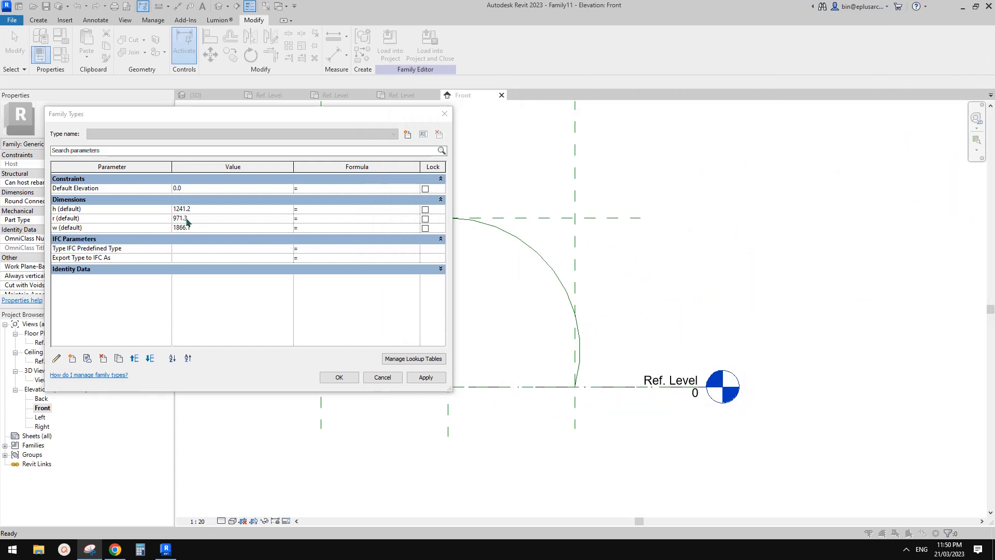
Step: Give parameter r the formula (h ^ 2 + w ^ 2 / 4) / (h * 2) and apply it
left_click(311, 218)
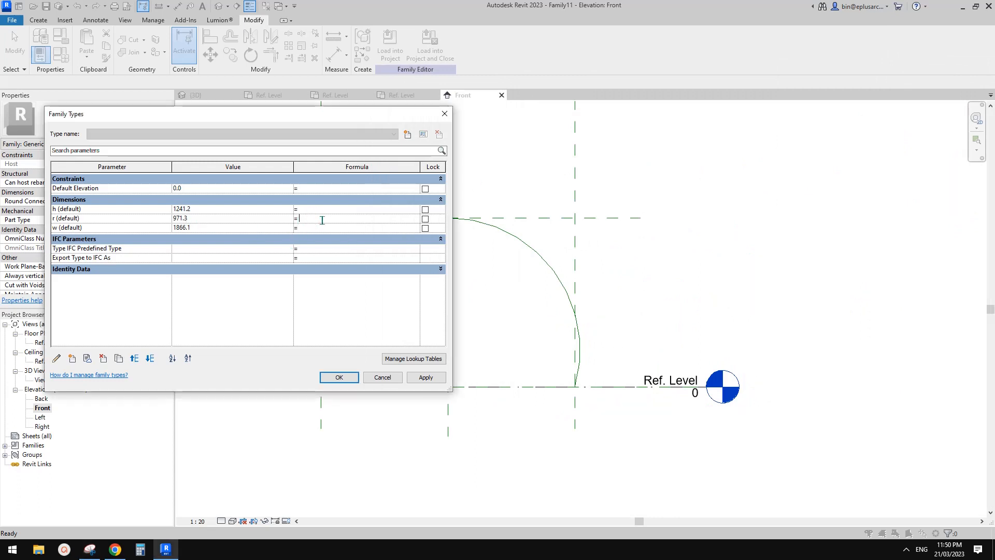
type("h^2+w^2/4)")
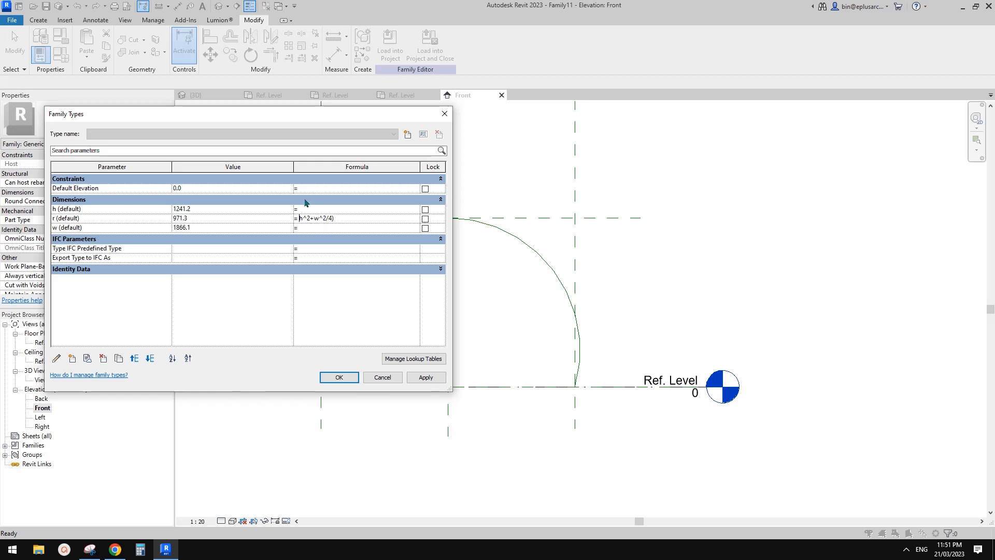
key("Home")
type("(")
left_click(362, 230)
left_click(426, 378)
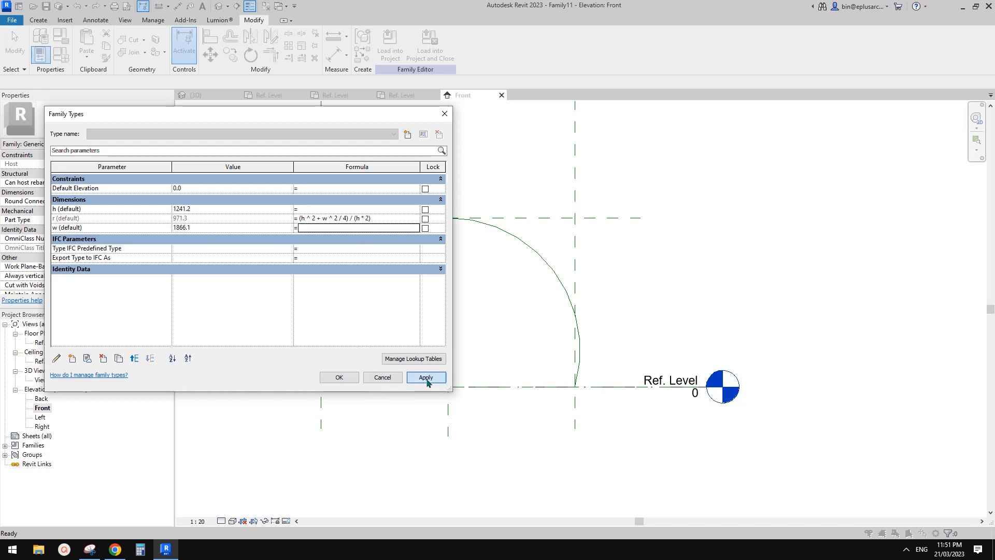
left_click(339, 377)
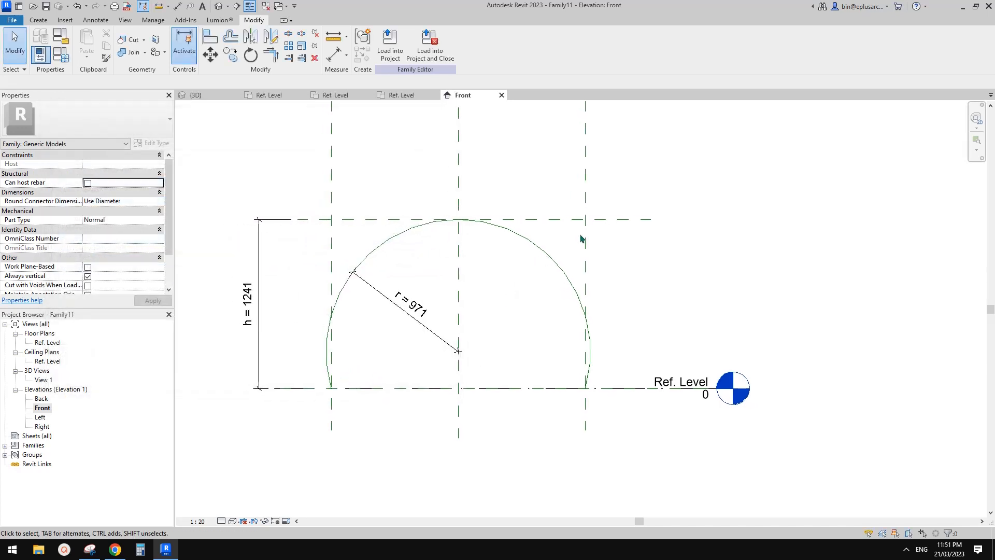
Step: Flex the arch by moving the top reference plane to a height of about 1340 mm and widening the side planes to about 2200 mm
left_click(616, 219)
left_click_drag(614, 217, 631, 149)
mouse_move(634, 178)
left_mouse_down()
mouse_move(636, 228)
mouse_move(634, 171)
mouse_move(632, 197)
left_mouse_up()
left_click_drag(593, 228, 608, 245)
left_click(633, 206)
left_click_drag(630, 193, 634, 206)
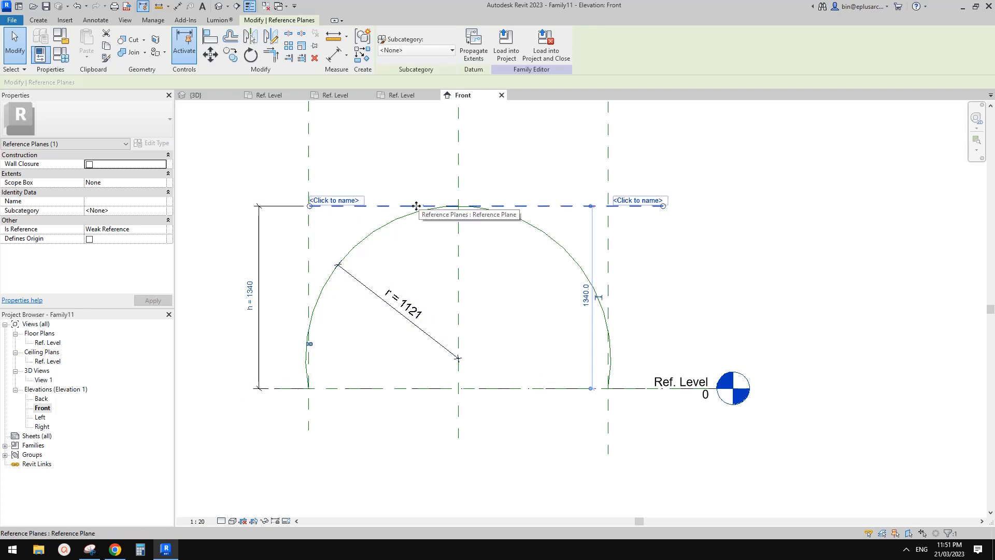
left_click(547, 183)
Step: Open the default 3D view and turn it toward the front of the arch
middle_click_drag(501, 184, 515, 204)
middle_click_drag(507, 247, 518, 254)
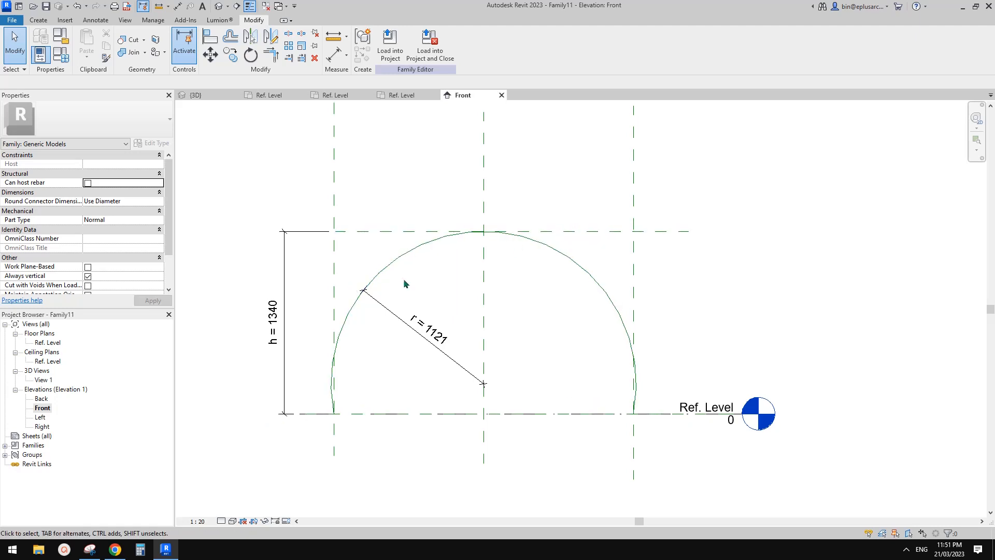
middle_click_drag(405, 278, 407, 276)
middle_click_drag(294, 144, 343, 160)
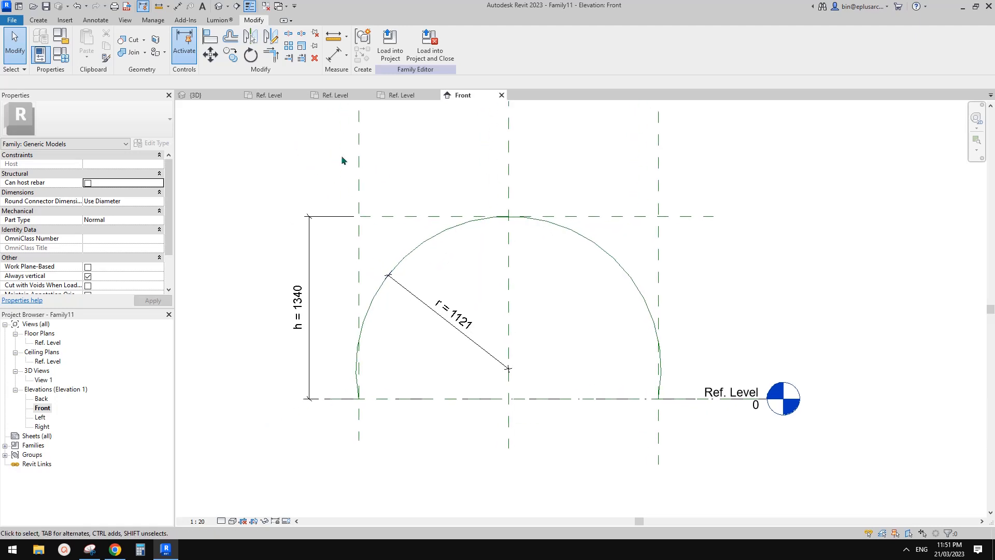
left_click(218, 5)
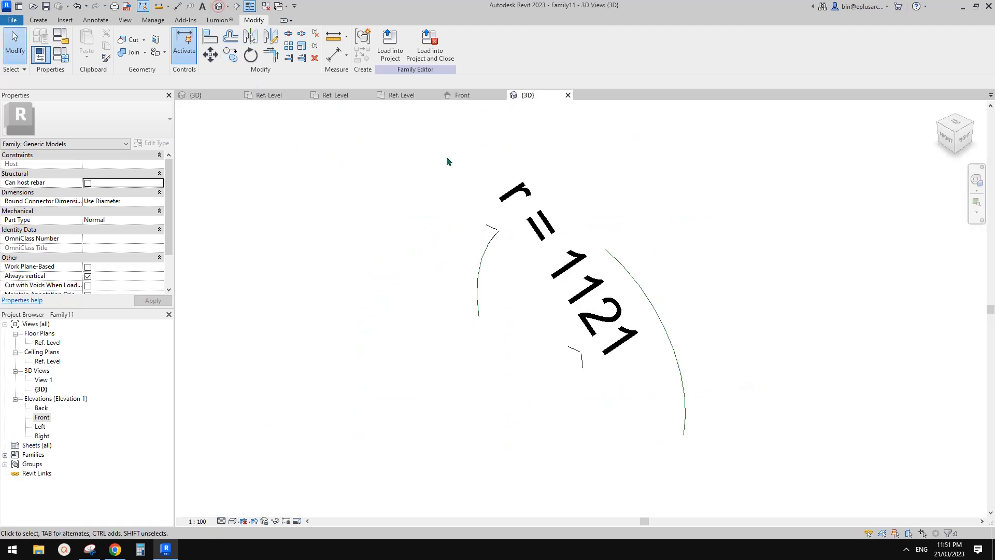
middle_click_drag(445, 159, 658, 232, "shift")
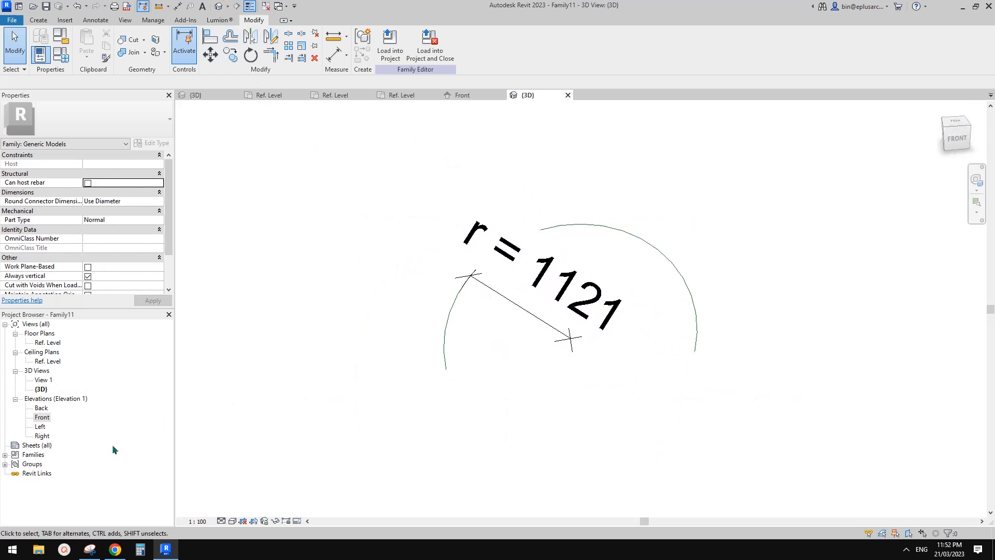
Step: Expand the loaded families down to Profiles in the Project Browser to look for the frame profile
left_click(33, 455)
left_click(5, 455)
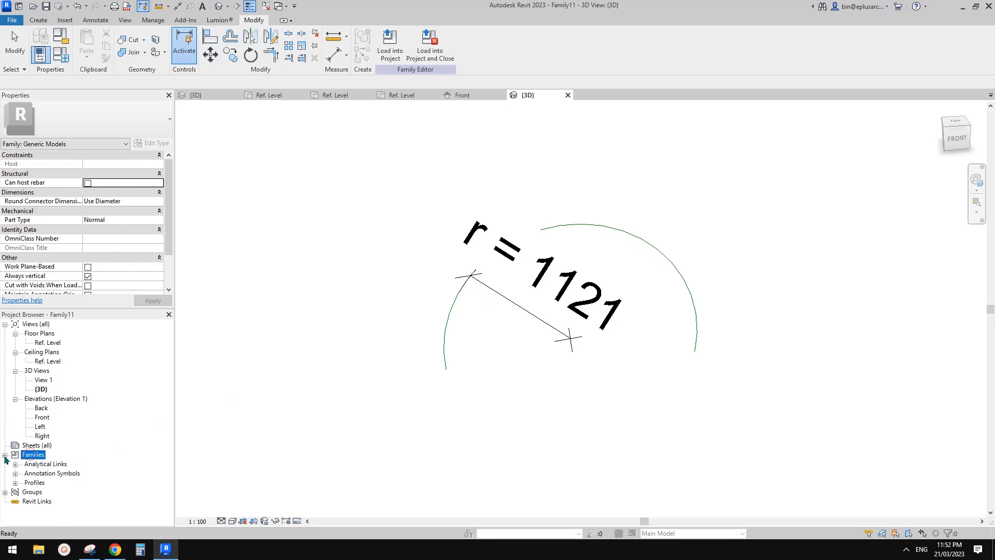
left_click(20, 483)
left_click(16, 483)
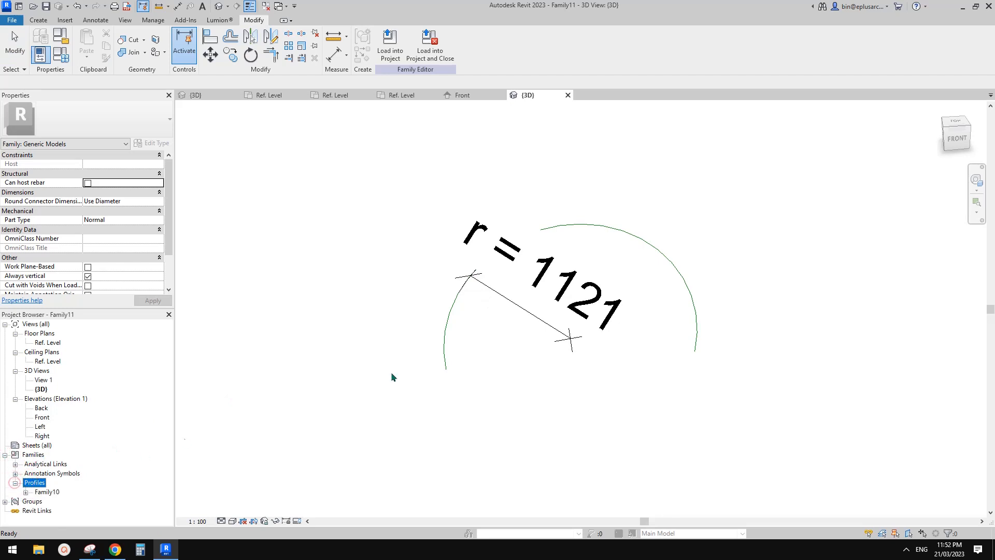
middle_click_drag(536, 334, 478, 298, "shift")
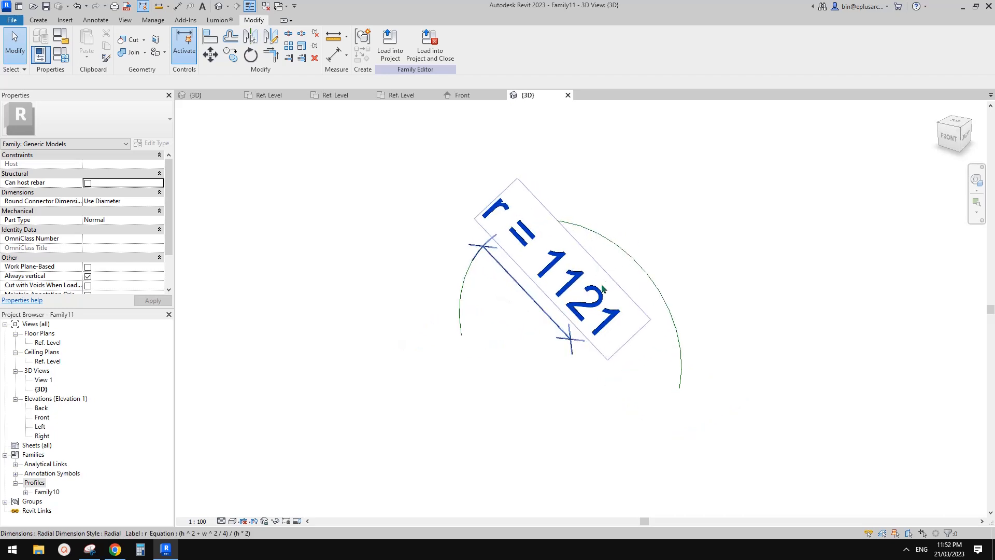
Step: Create a sweep with the arch curve picked as its path and Family10 as its profile
left_click(44, 22)
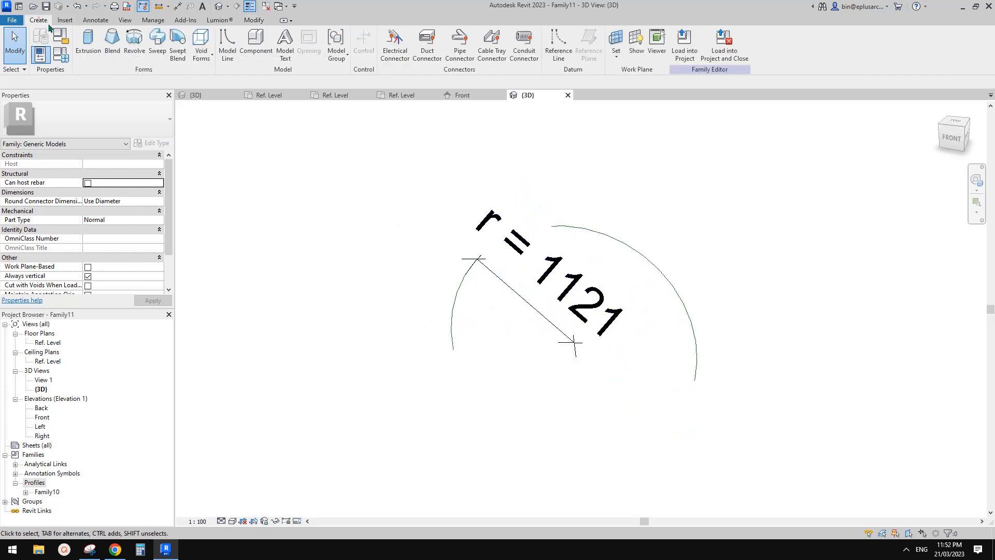
left_click(158, 43)
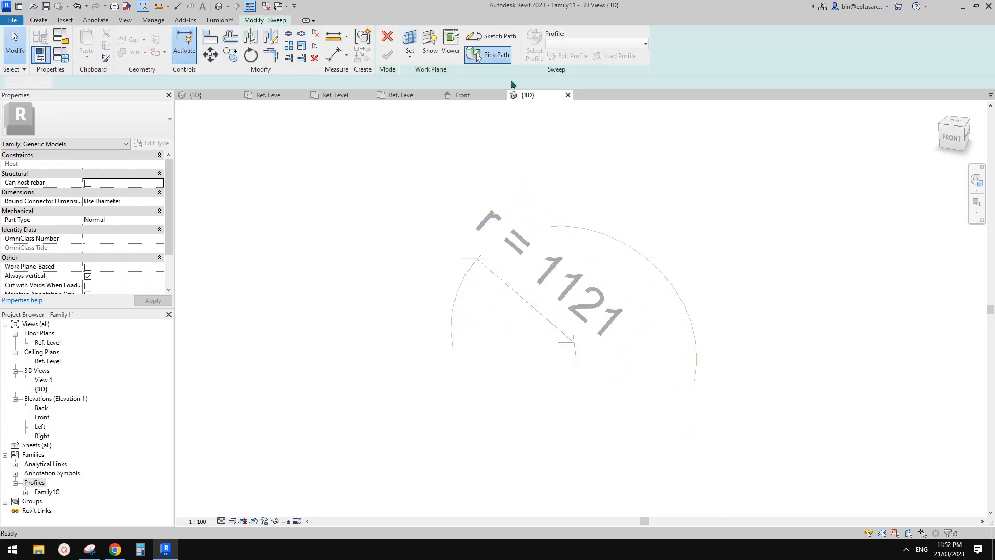
left_click(633, 249)
left_click(386, 55)
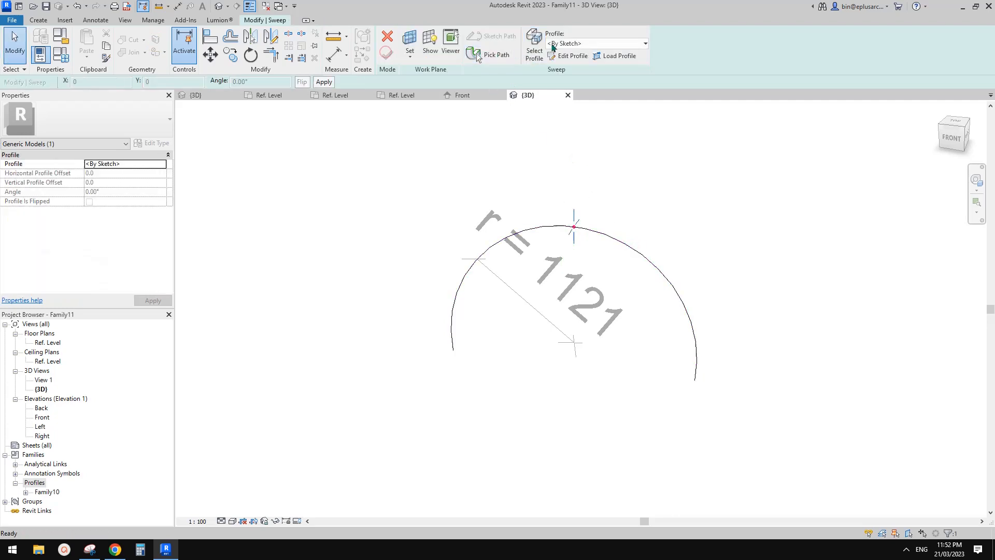
left_click(553, 43)
left_click(571, 54)
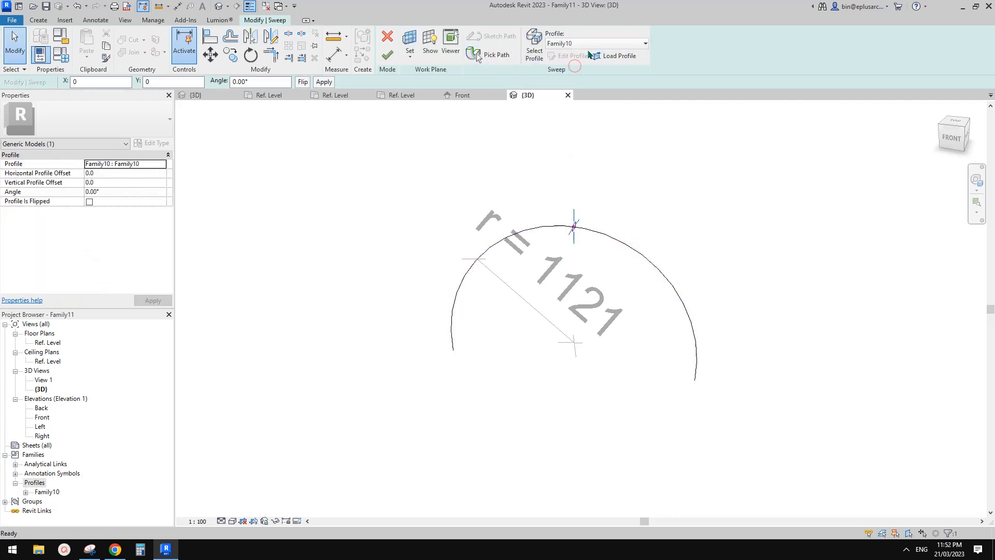
left_click(388, 54)
Step: Set the arch sweep's profile angle to 90°
middle_click_drag(629, 189, 550, 231, "shift")
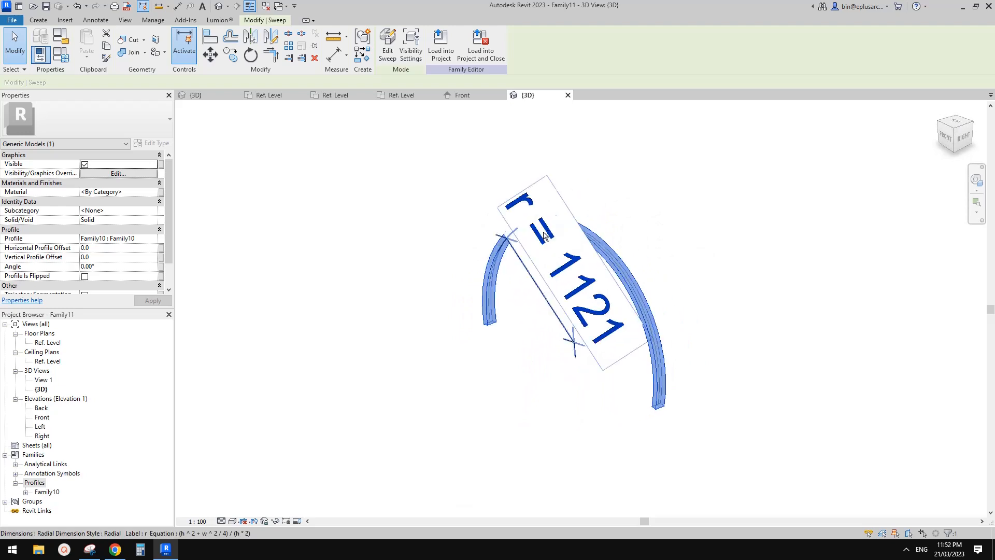
left_click(110, 267)
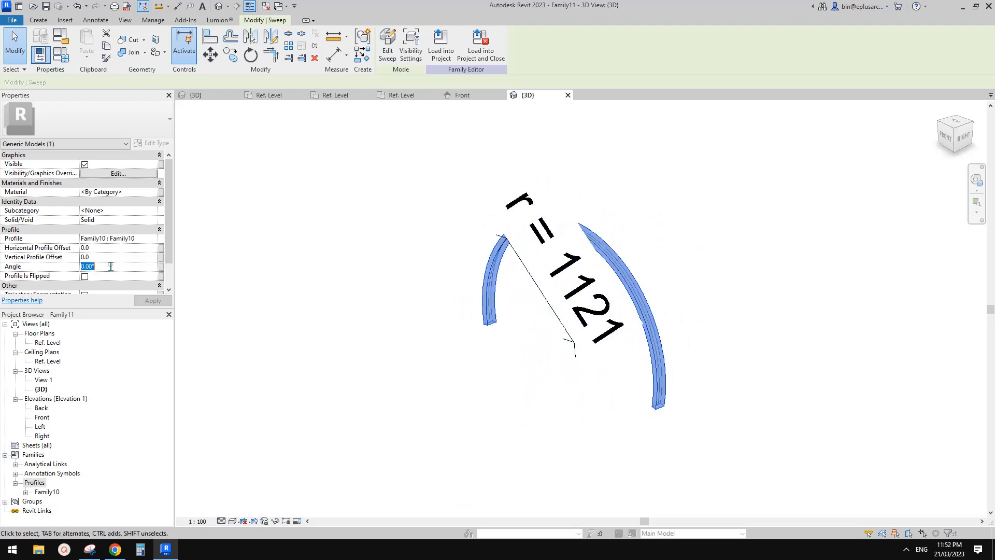
type("90")
left_click(368, 264)
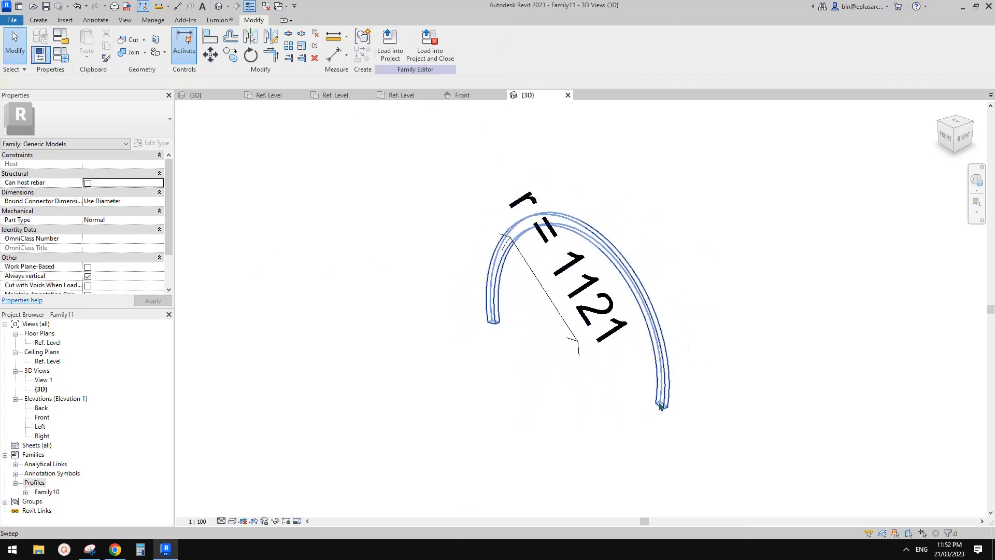
Step: Set the 3D view scale to 1:20 and display the arch shaded
middle_click_drag(662, 406, 551, 354, "shift")
left_click(197, 521)
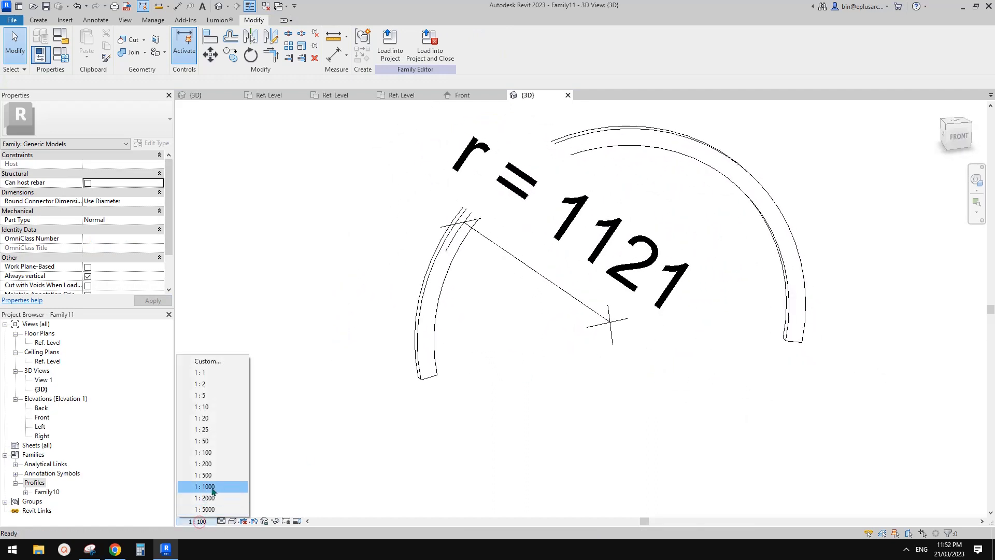
left_click(213, 419)
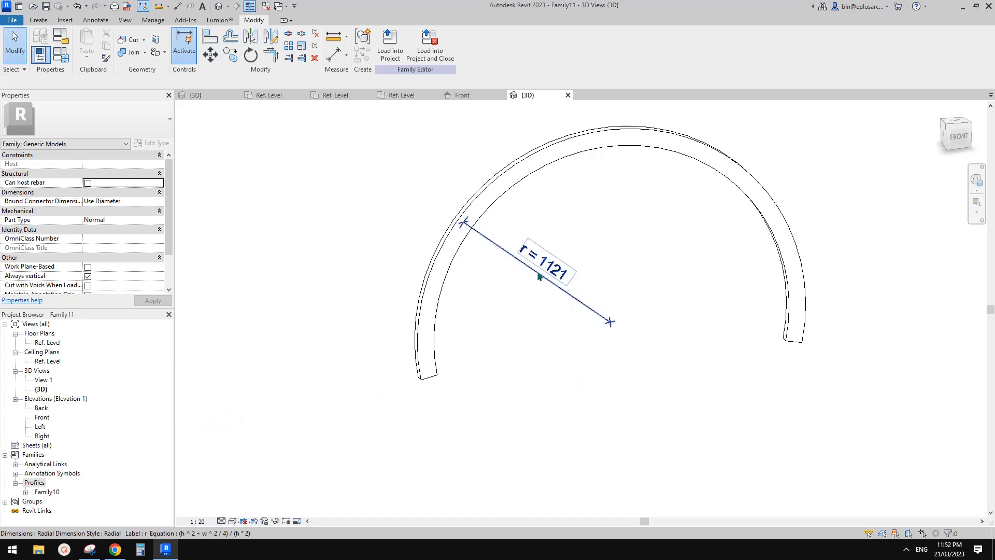
middle_click_drag(452, 367, 529, 374, "shift")
scroll(466, 350, "down", 1)
middle_click_drag(465, 352, 451, 334)
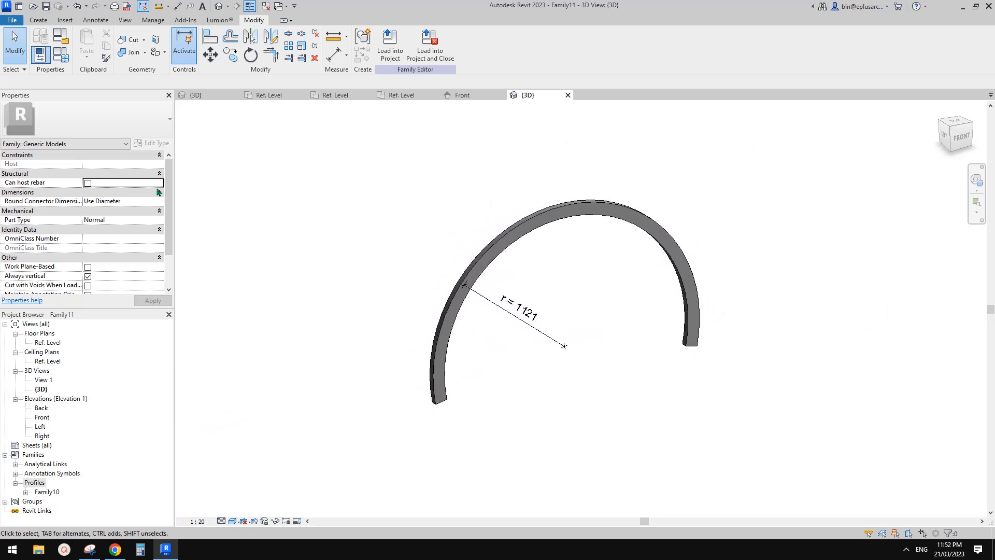
Step: Set the arch family's h parameter to 1800 and its w parameter to 2500, applying each change to the model
left_click(59, 60)
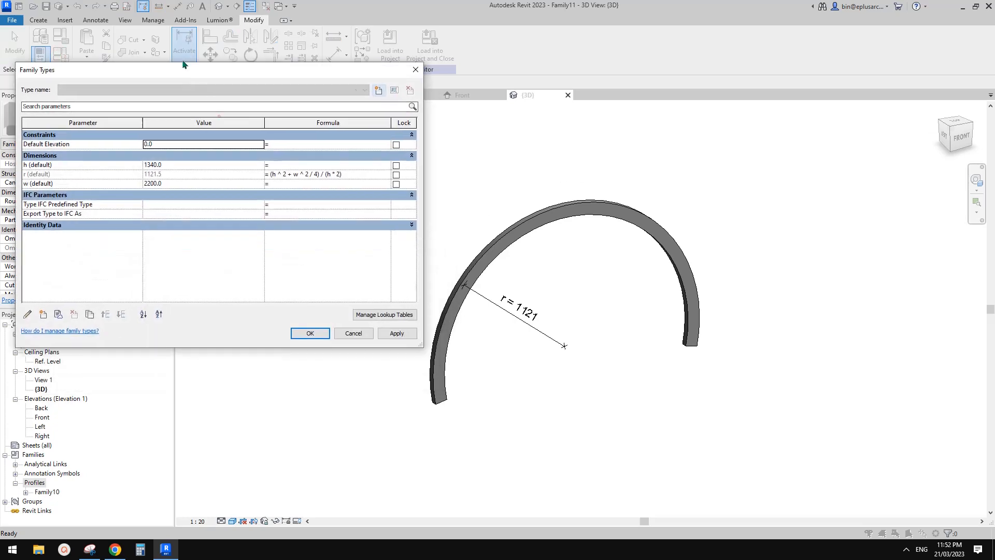
left_click(180, 150)
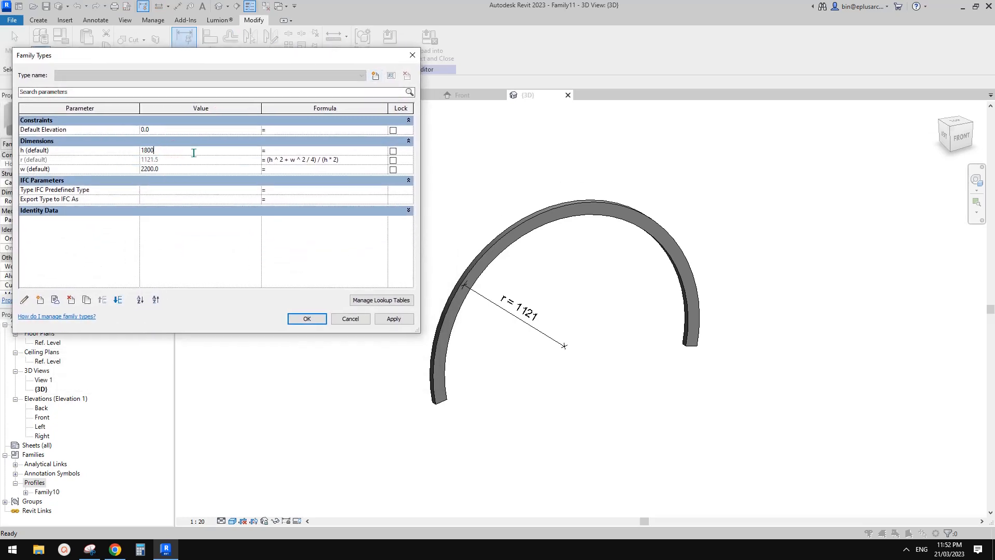
left_click(392, 320)
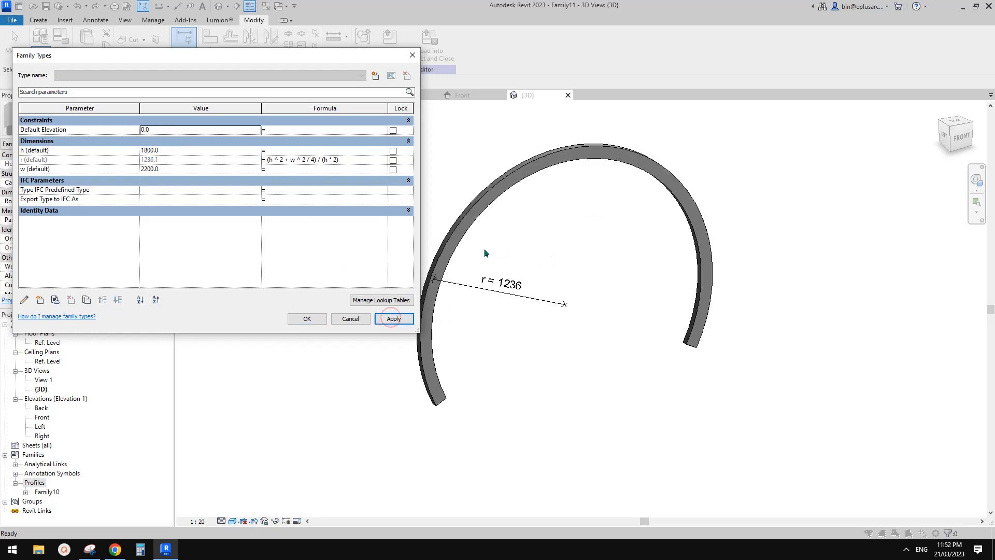
left_click(171, 170)
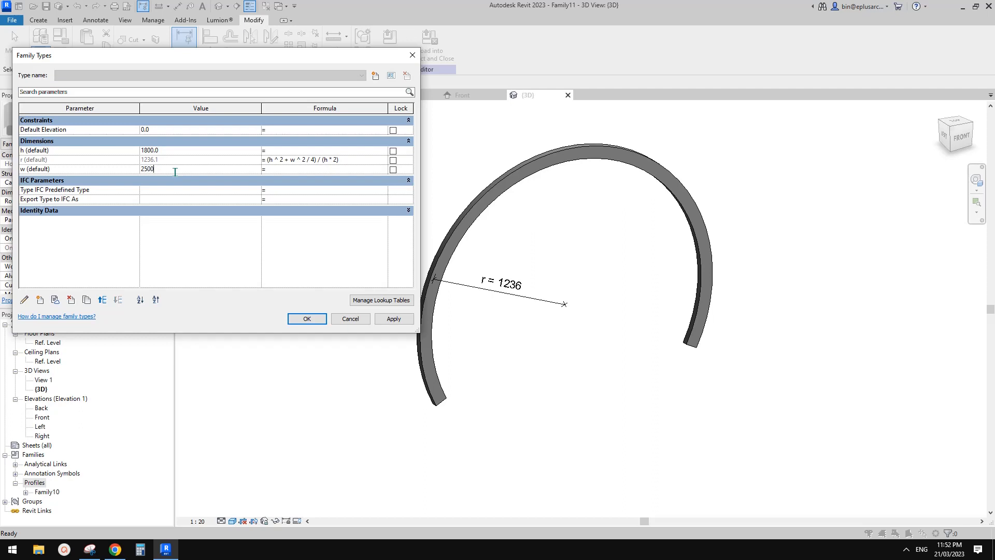
left_click(390, 320)
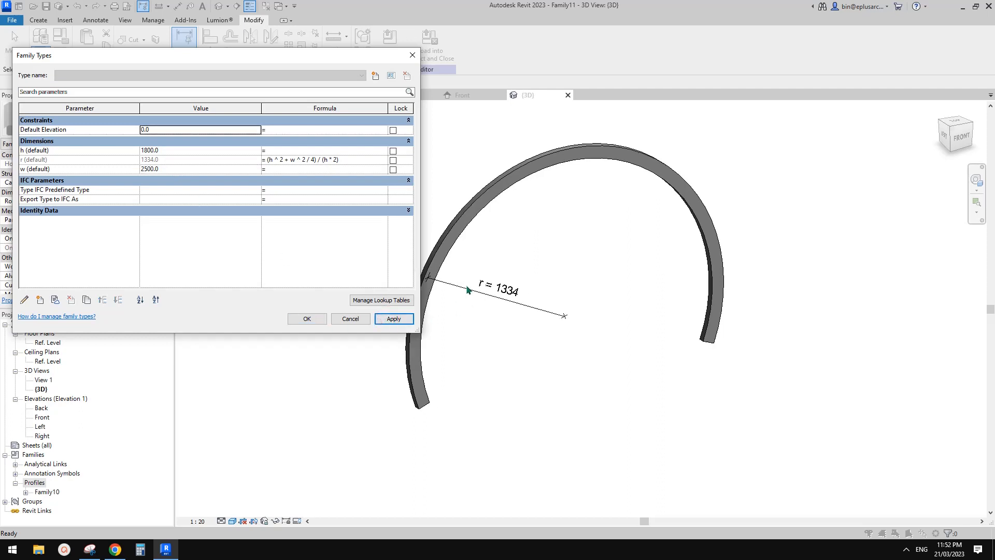
Step: Set the arch family's h parameter to 1500 and inspect the resized arch from the other side
left_click(195, 151)
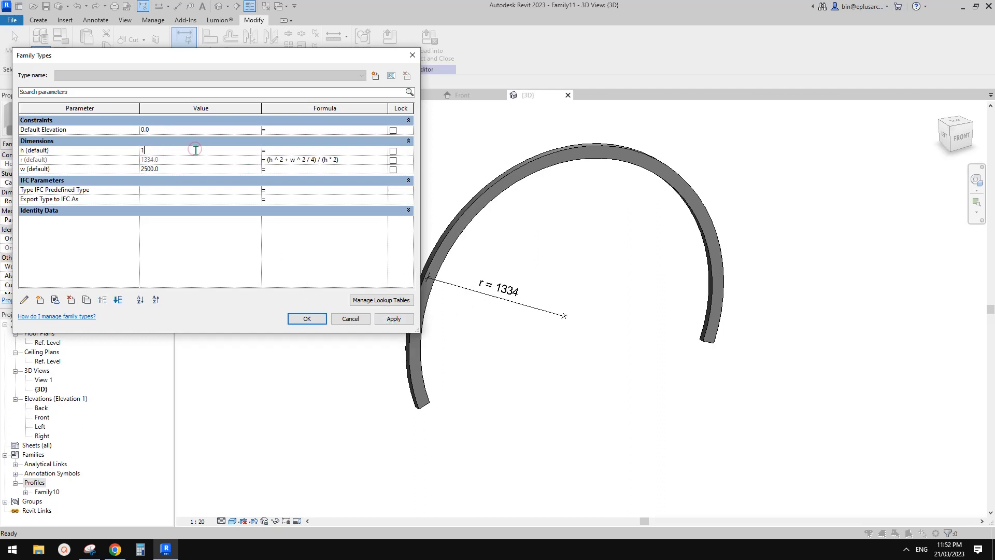
left_click(400, 320)
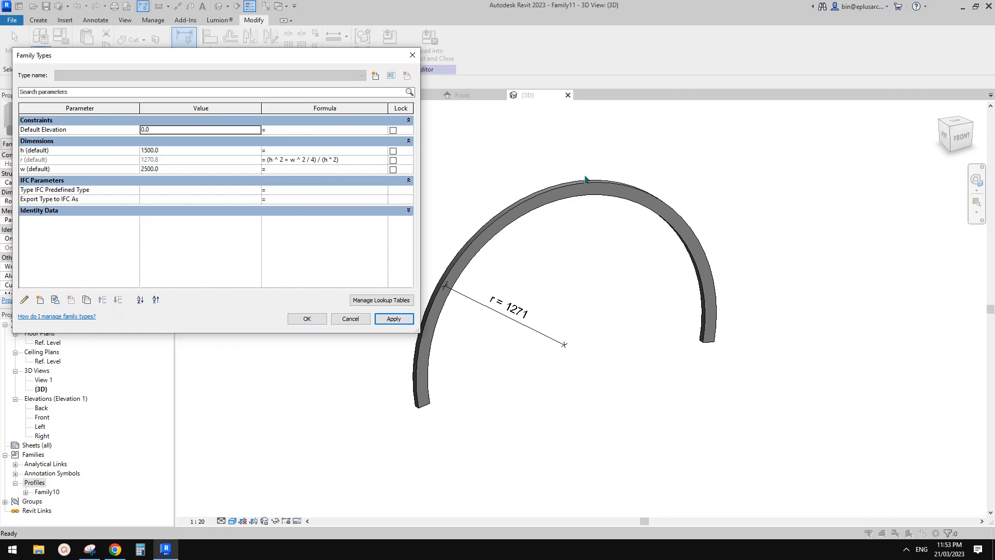
left_click(309, 318)
middle_click_drag(306, 318, 633, 295, "shift")
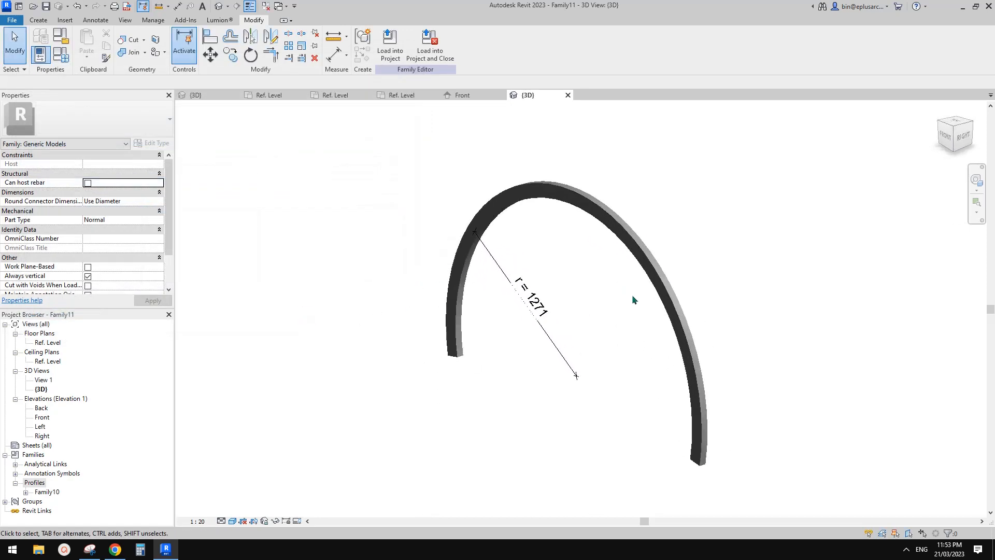
Step: Try to load the arch family into Family10
left_click(390, 52)
left_click(430, 236)
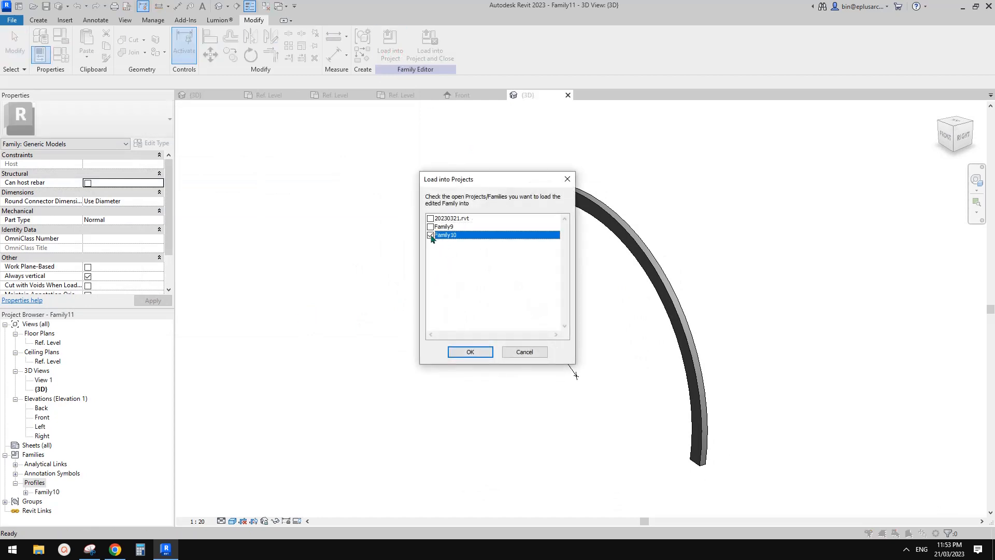
left_click(477, 351)
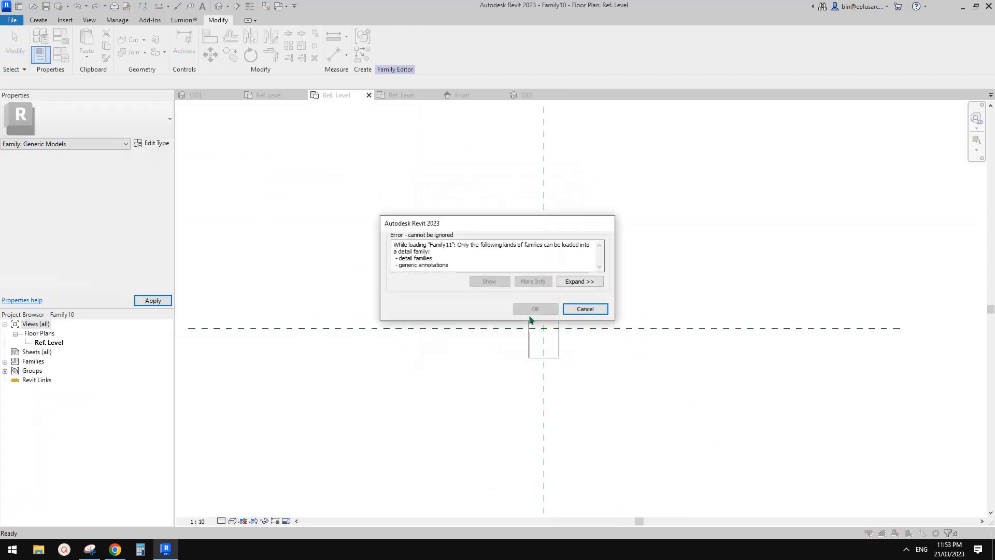
key("Escape")
key("Escape")
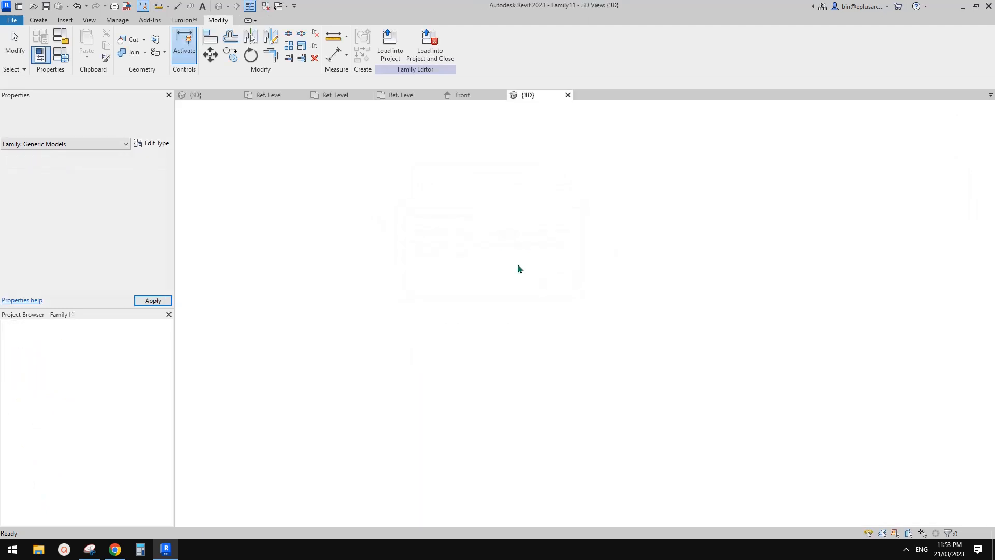
Step: Close the arch family's plan and front views, and load the family into Family9 only
left_click(410, 95)
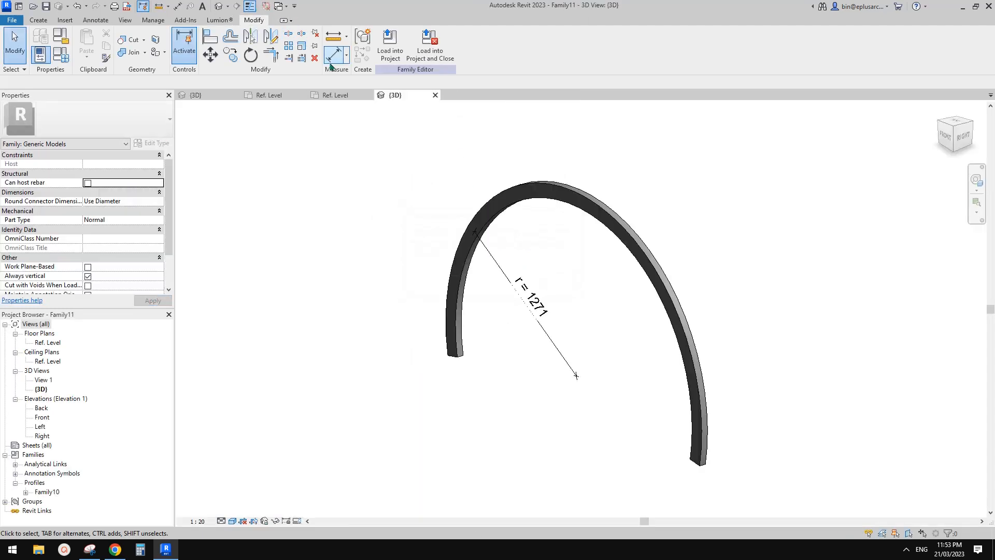
left_click(286, 97)
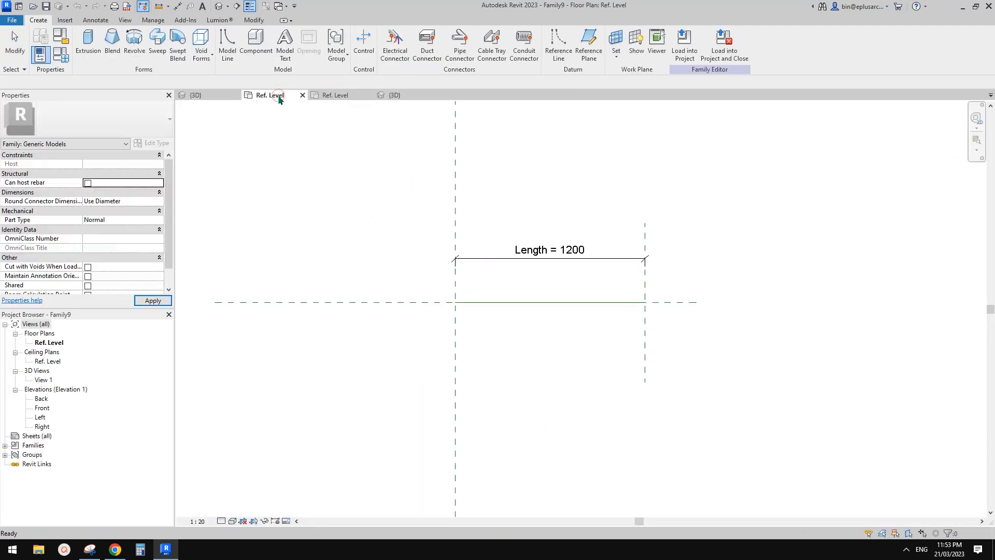
left_click(395, 96)
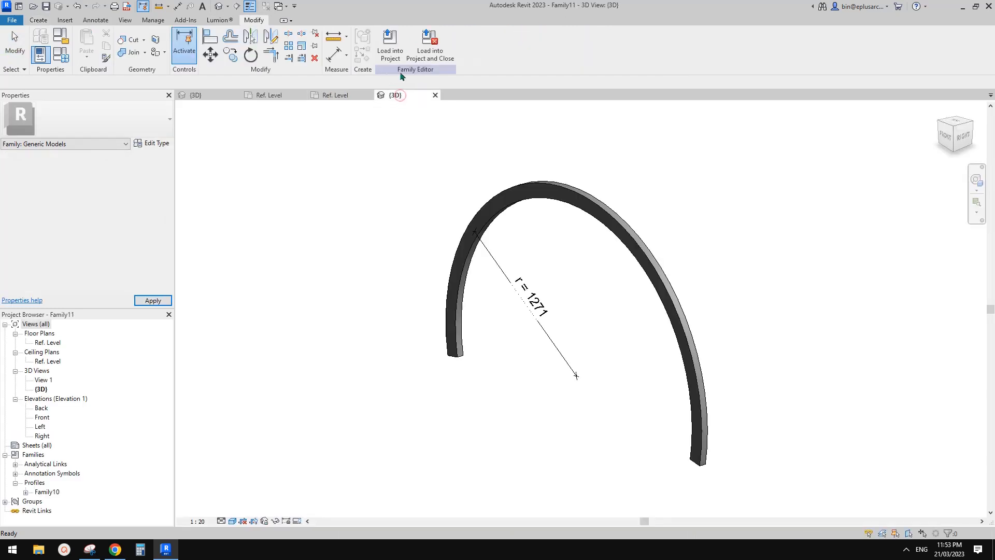
left_click(430, 46)
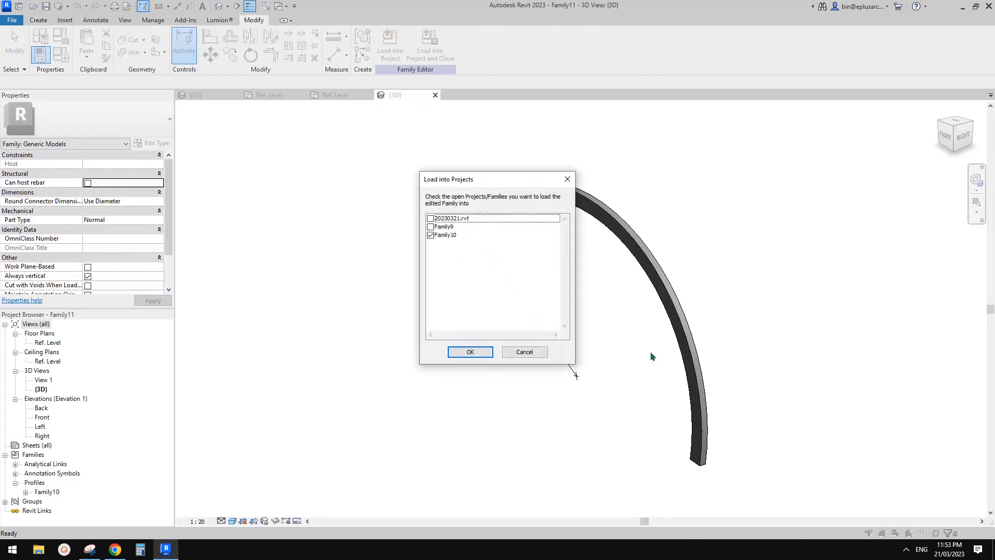
left_click(430, 228)
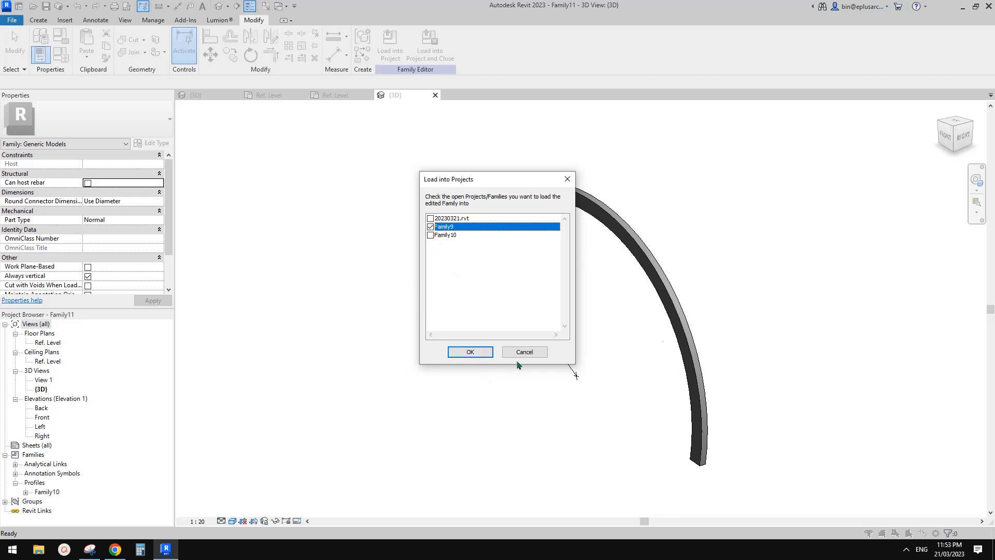
left_click(471, 352)
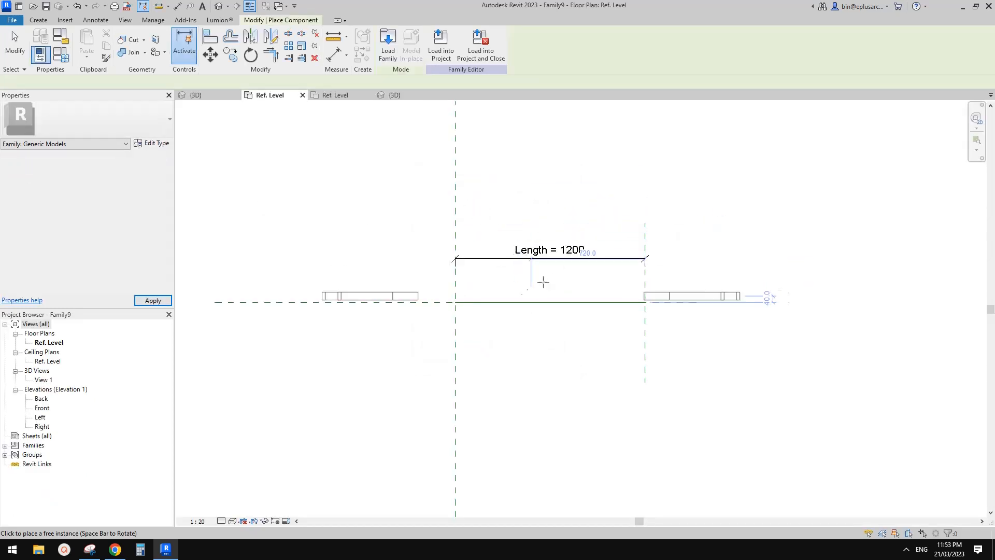
Step: Place one arch frame, rotated perpendicular to the reference line, where the two center reference planes cross
key("space")
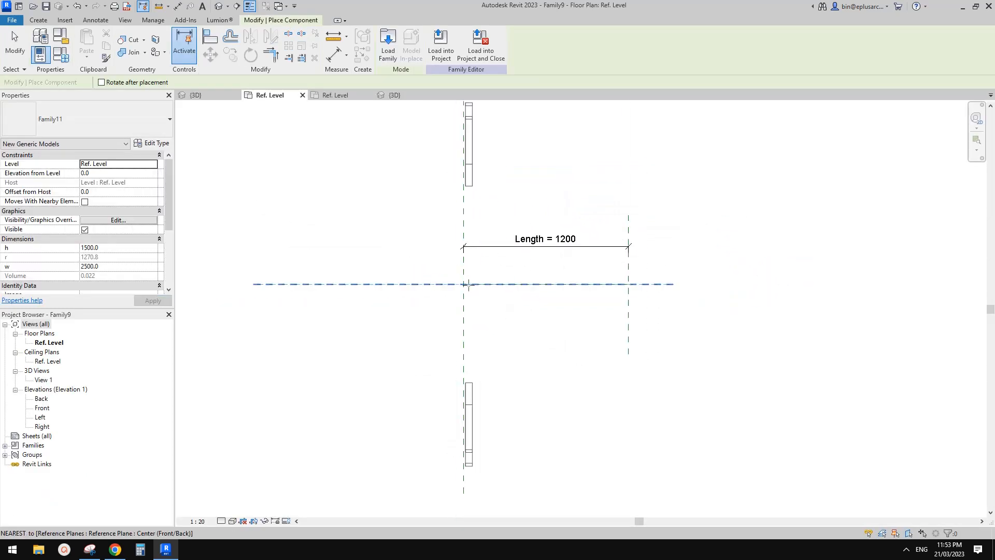
left_click(465, 285)
scroll(474, 282, "down", 2)
key("Escape")
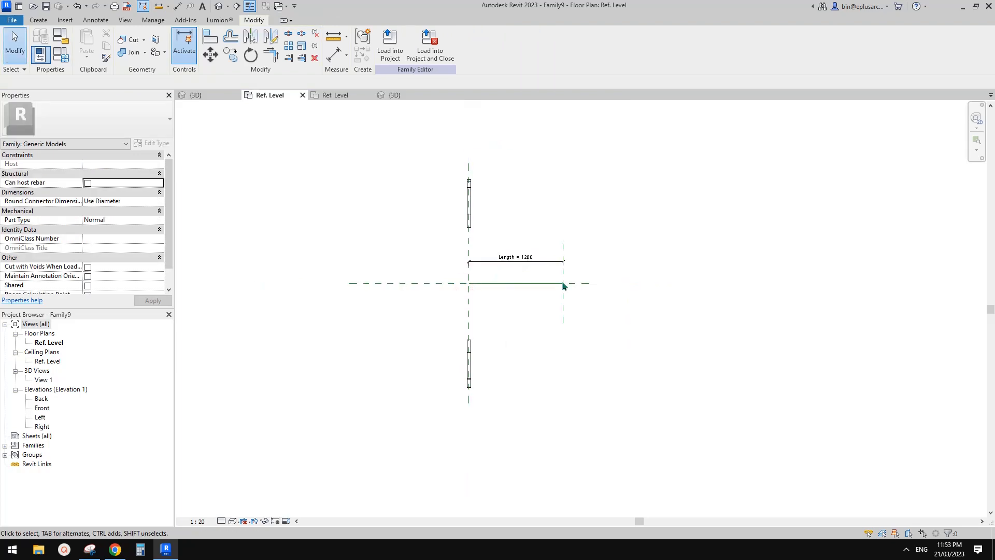
Step: Set the Length parameter of Family9 to 4000
scroll(544, 267, "up", 2)
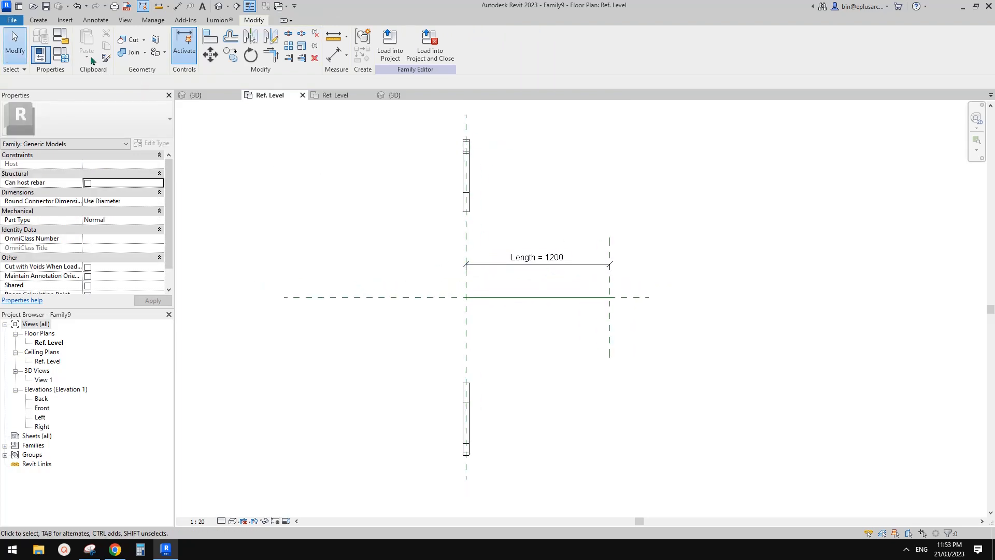
left_click(60, 54)
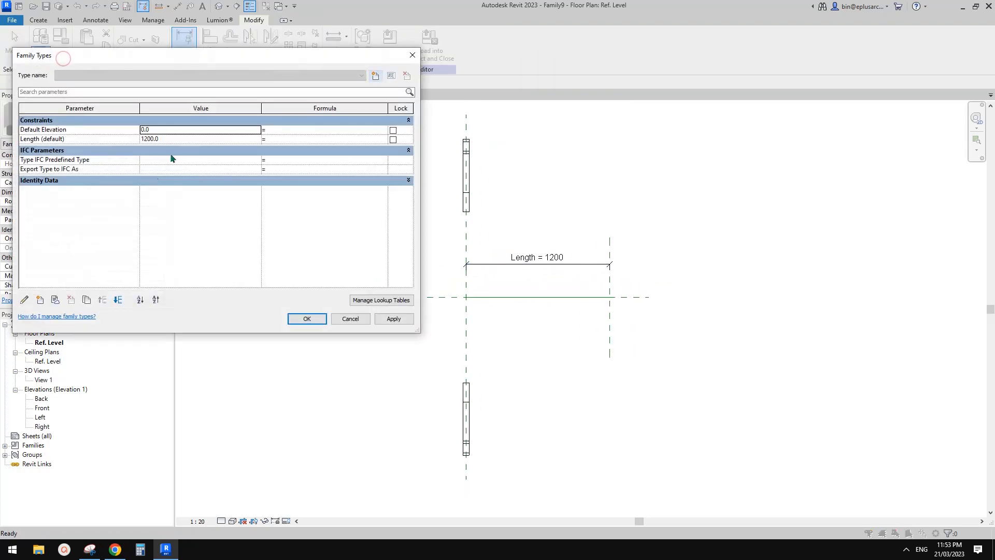
left_click(182, 140)
type("40")
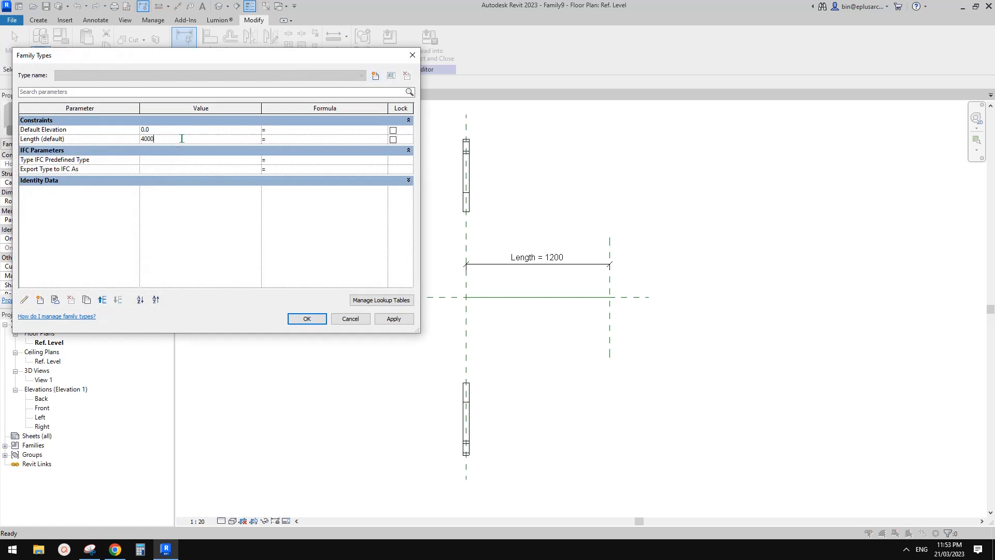
left_click(306, 319)
scroll(319, 322, "down", 2)
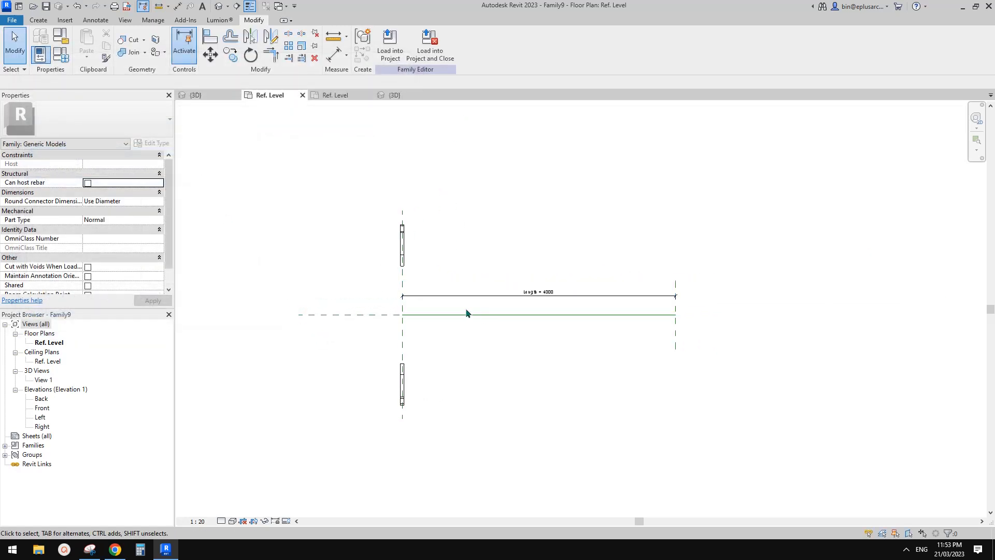
Step: Create a linear, grouped array of 2 arch frames using Move To Last, ending just short of the far reference plane
left_click(401, 259)
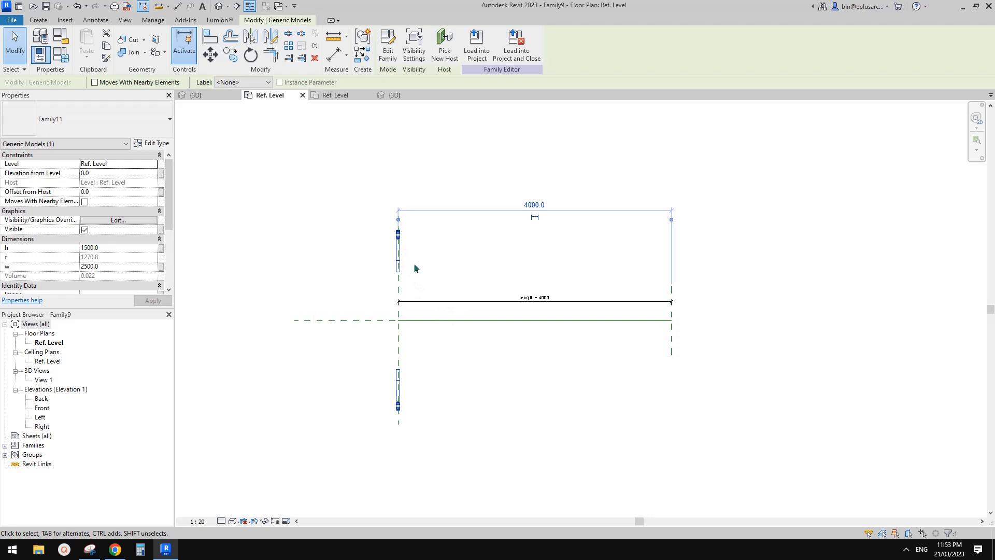
middle_click_drag(408, 278, 409, 268)
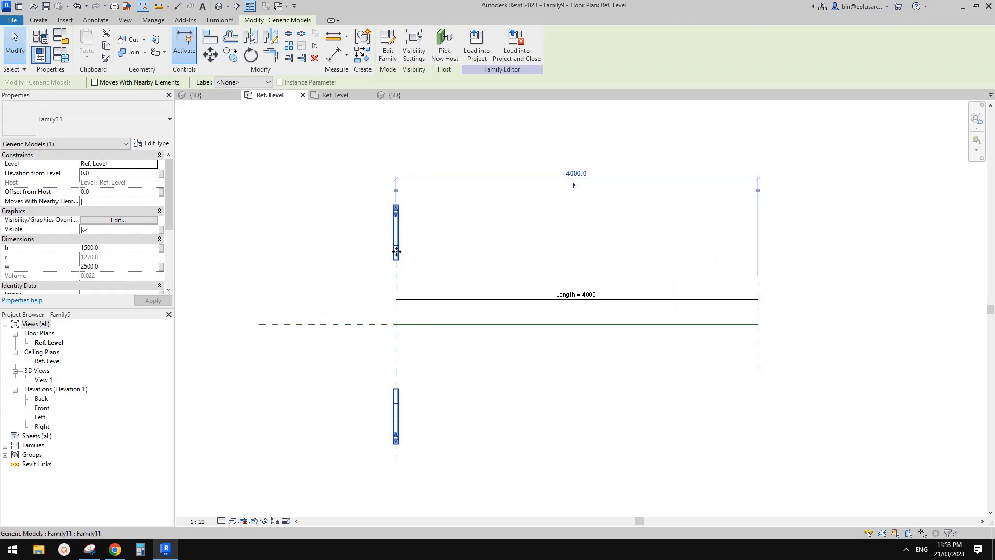
scroll(403, 290, "down", 1)
key("r")
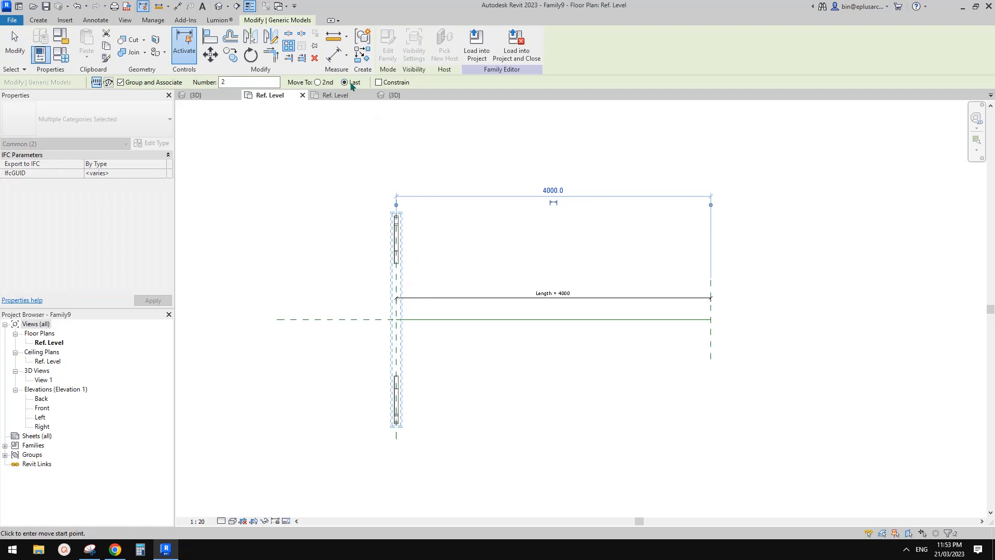
left_click(398, 281)
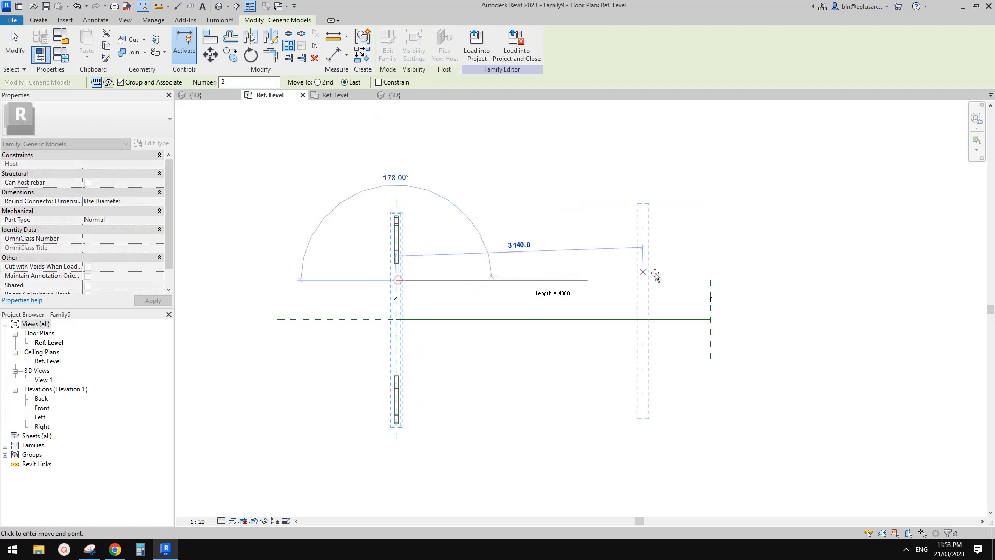
left_click(688, 281)
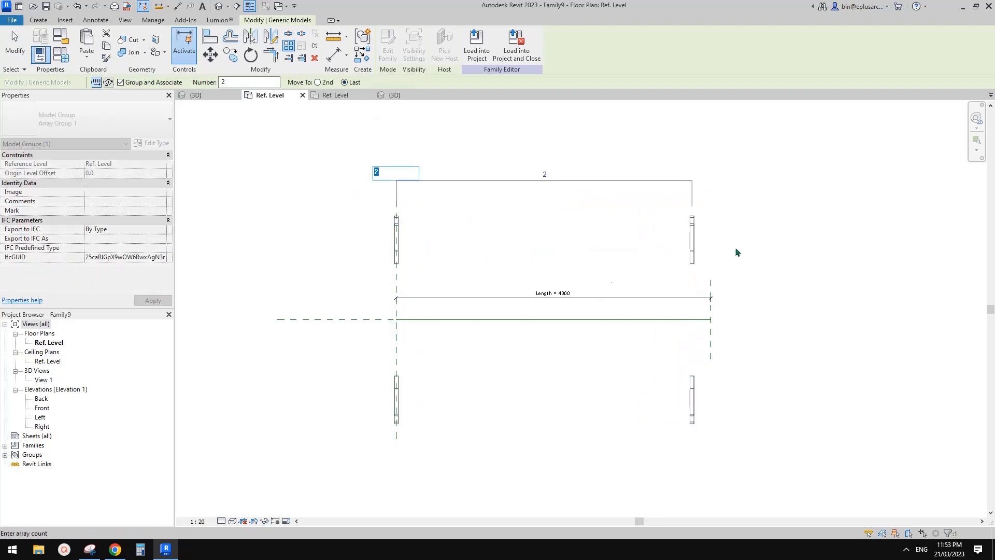
left_click(811, 225)
middle_click_drag(749, 307, 698, 292)
key("Escape")
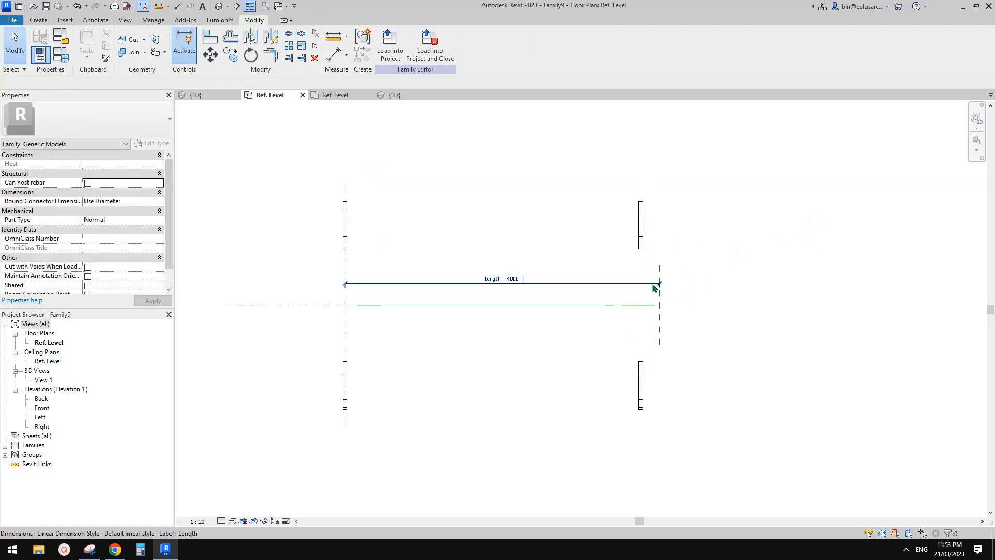
Step: Align the last arch frame to the reference plane at the far end of the Length dimension and lock it
key("a")
key("l")
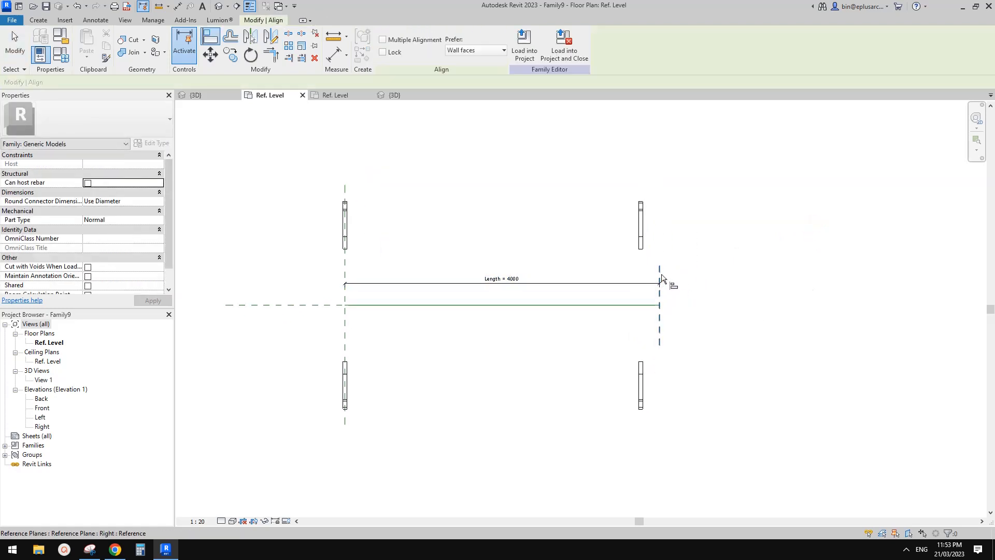
left_click(662, 278)
left_click(643, 234)
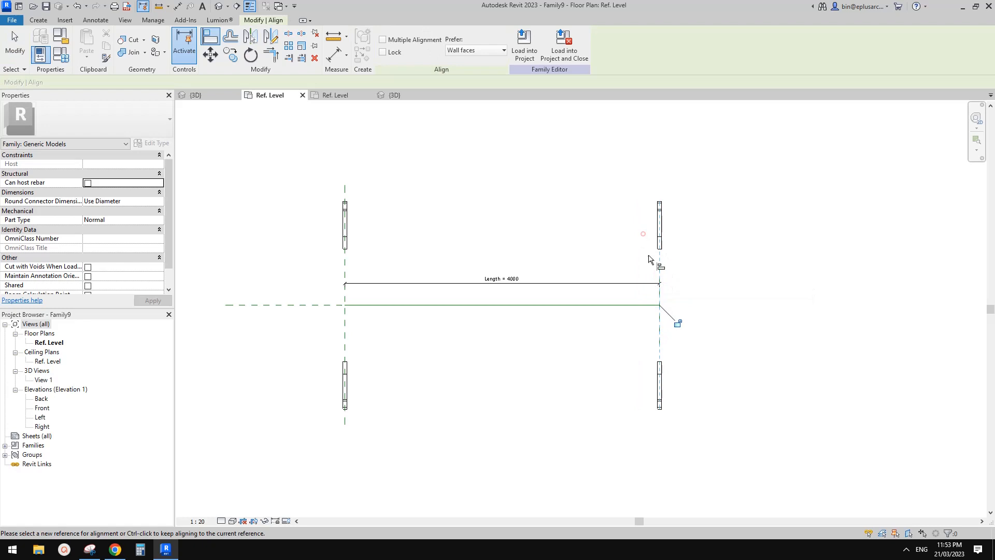
left_click(677, 324)
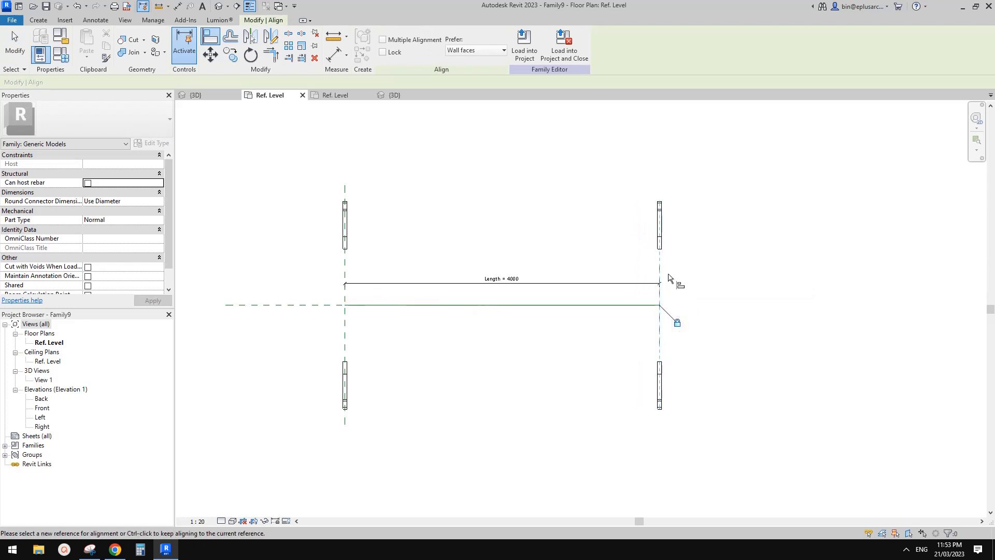
Step: Align the first arch frame to the reference plane at the start of the Length dimension and lock it
scroll(386, 286, "up", 1)
middle_click_drag(386, 286, 400, 290)
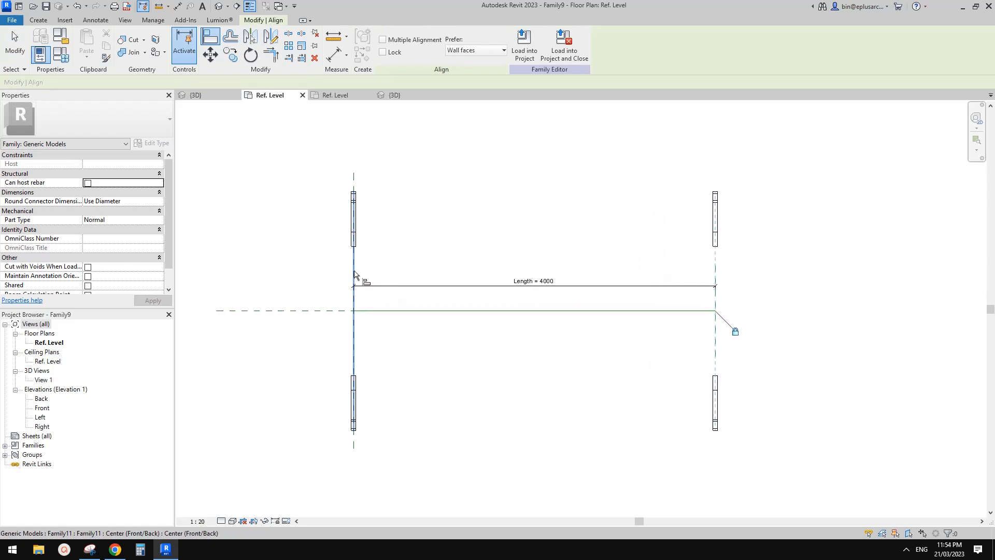
left_click(366, 190)
left_click(366, 229)
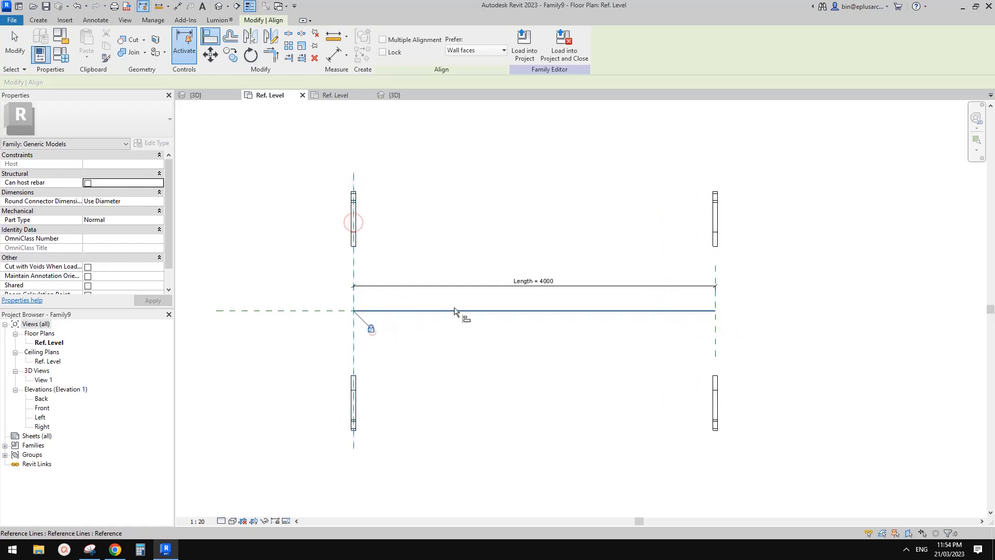
key("Escape")
scroll(469, 259, "down", 1)
middle_click_drag(573, 257, 570, 263)
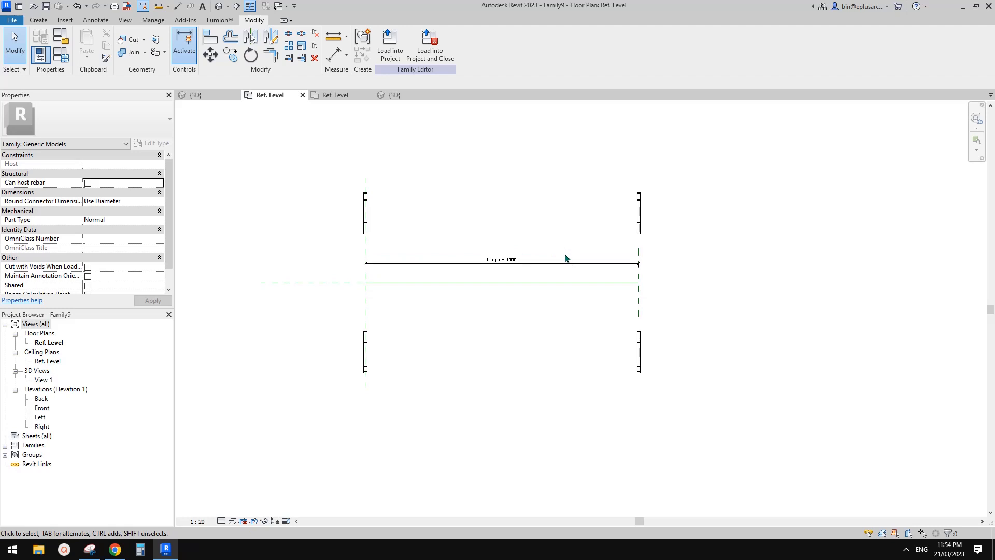
Step: Label the arch array's count with a new instance parameter named no
left_click(641, 214)
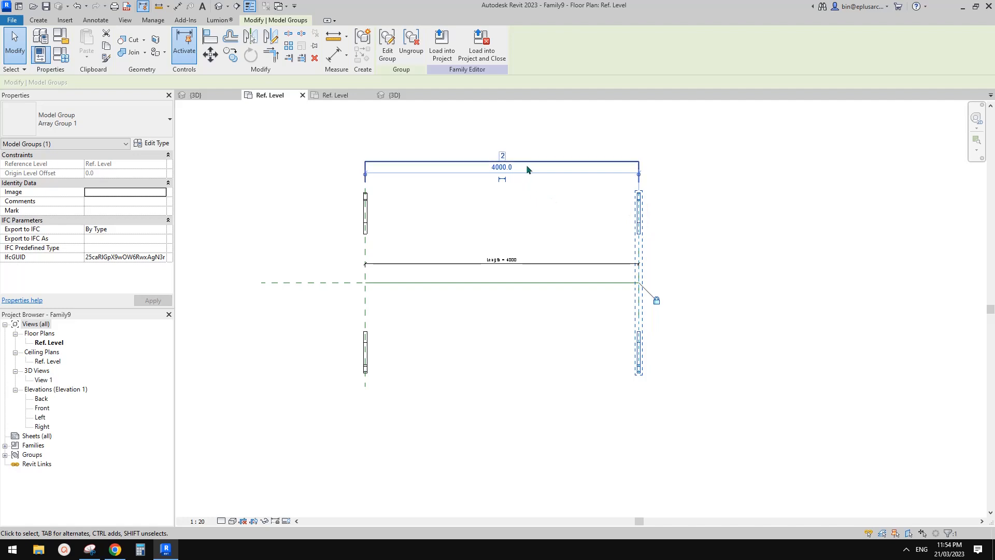
left_click(580, 165)
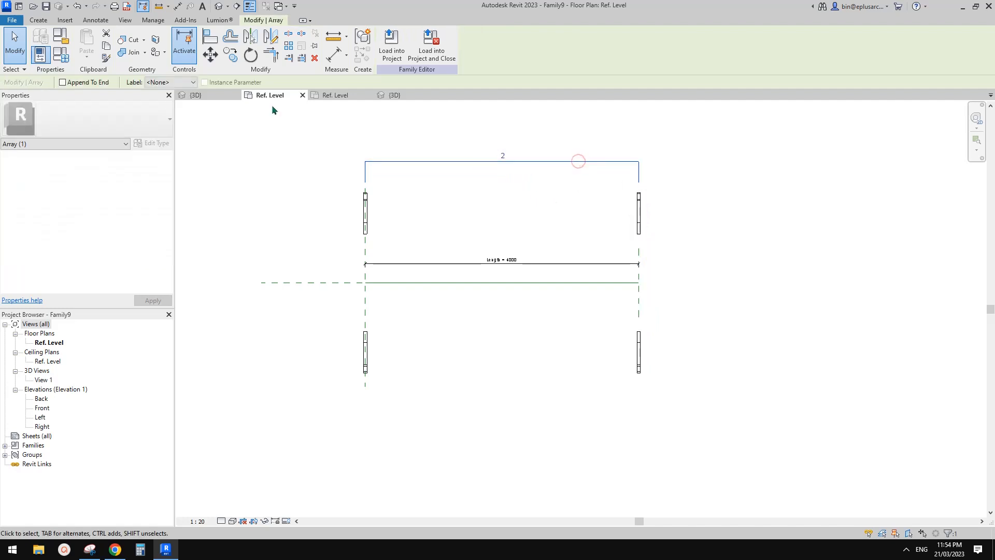
left_click(179, 81)
left_click(175, 101)
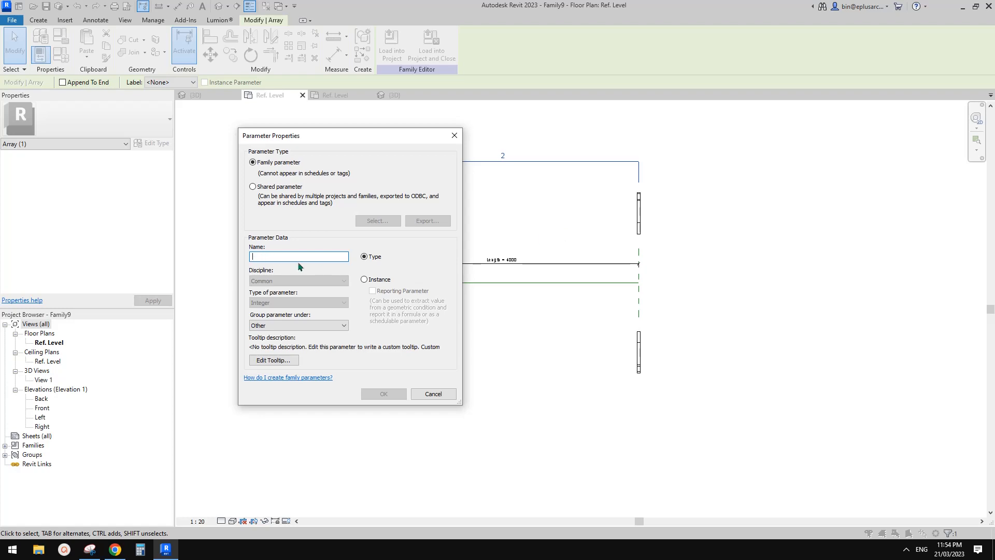
type("no.")
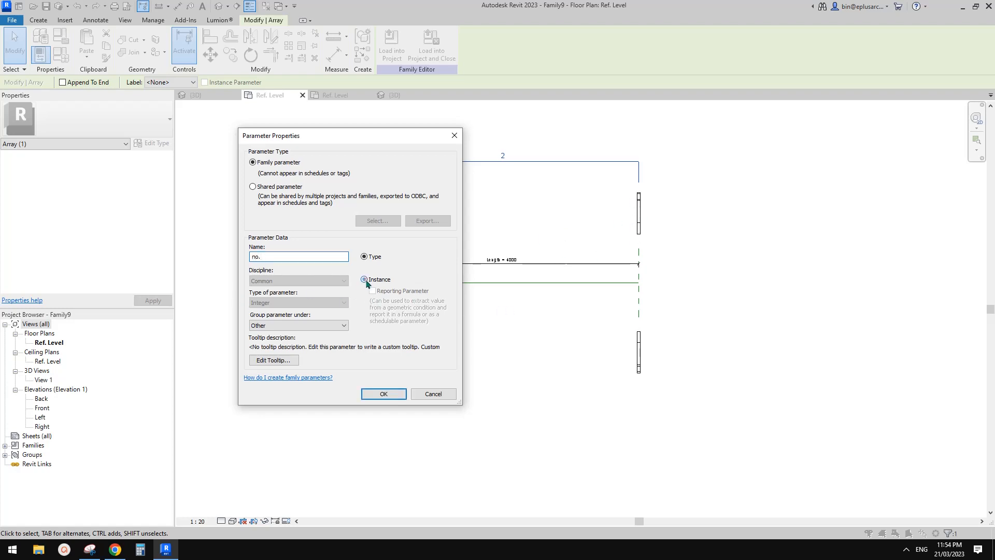
left_click(383, 394)
Step: Add an instance length parameter named spacing to the family and set its value to 900
middle_click_drag(412, 236, 467, 269)
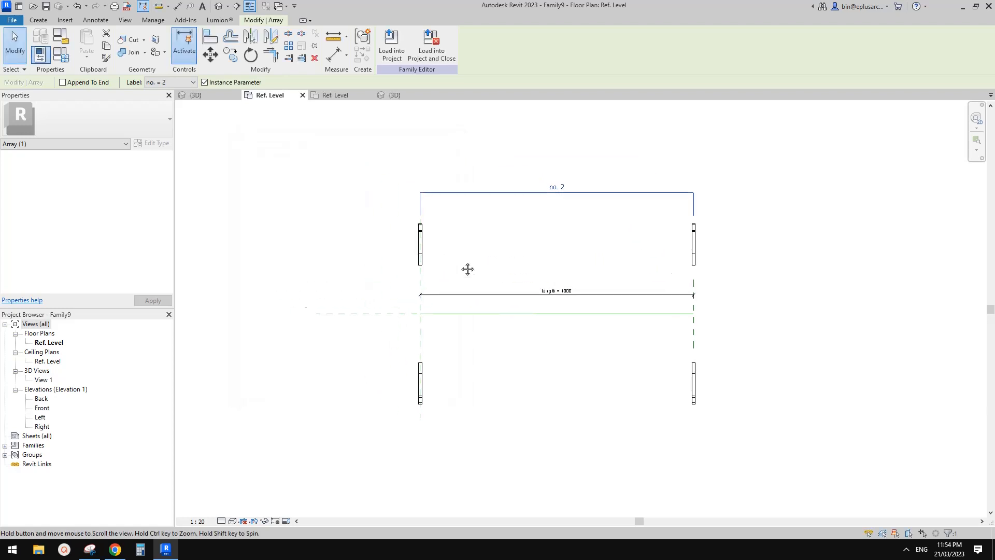
left_click(60, 54)
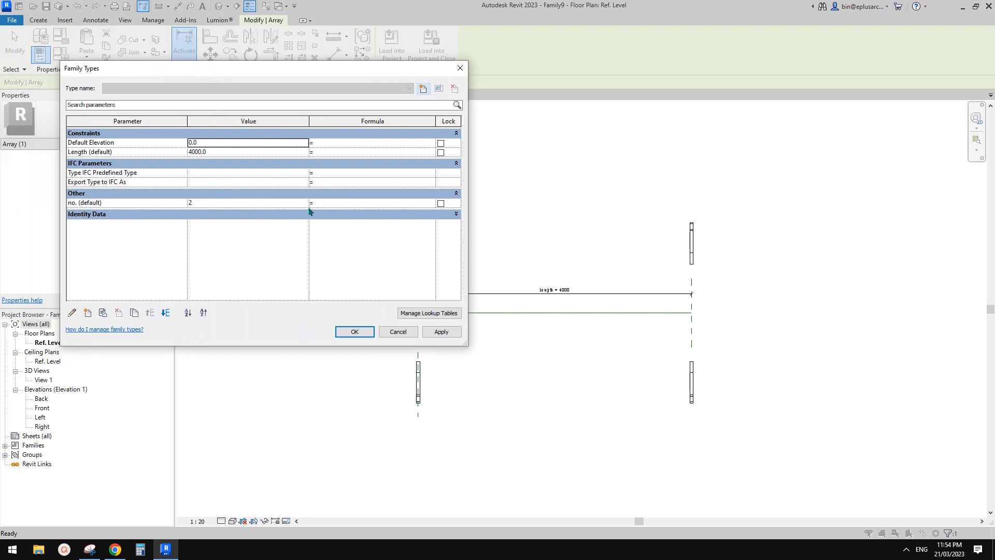
left_click(88, 313)
type("spacing")
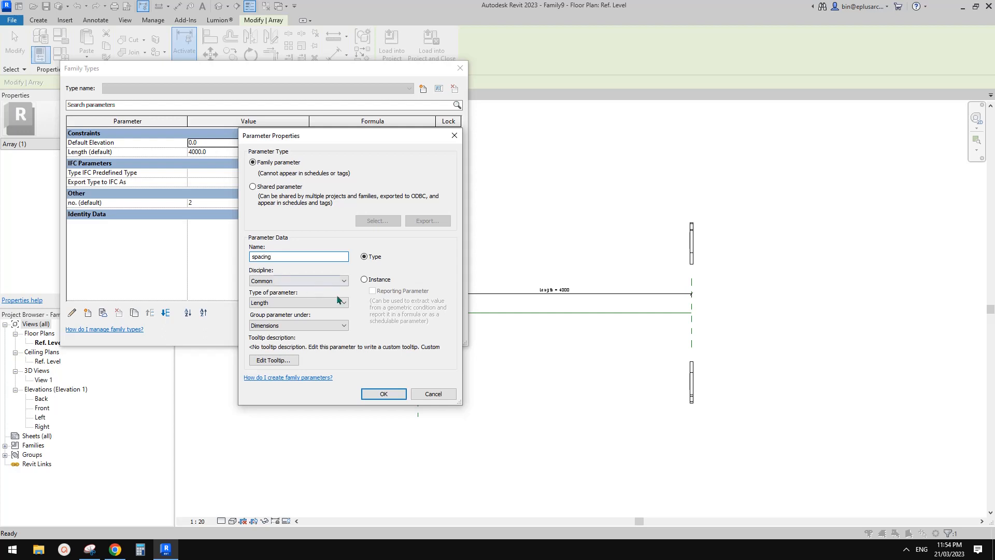
left_click(337, 300)
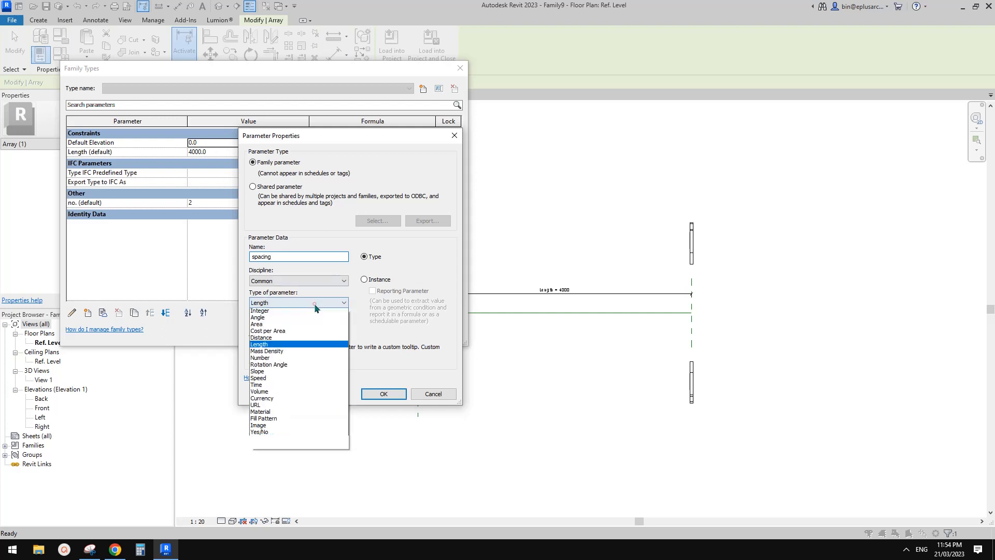
left_click(315, 304)
left_click(365, 280)
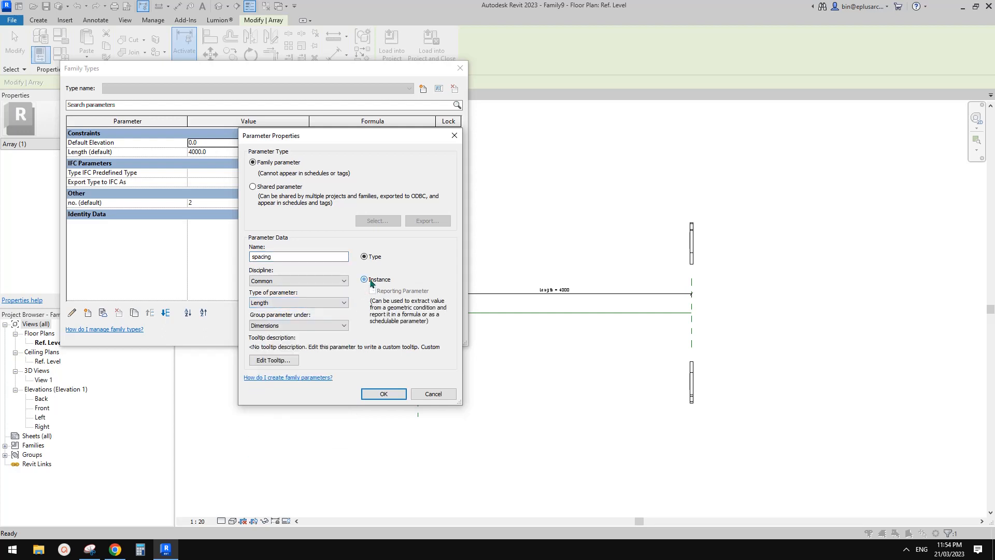
left_click(392, 397)
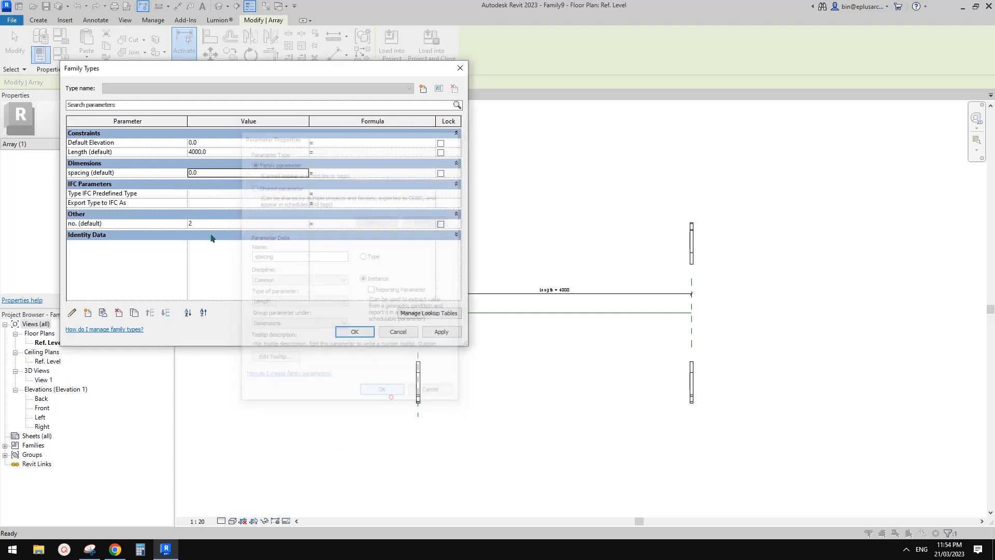
left_click(226, 178)
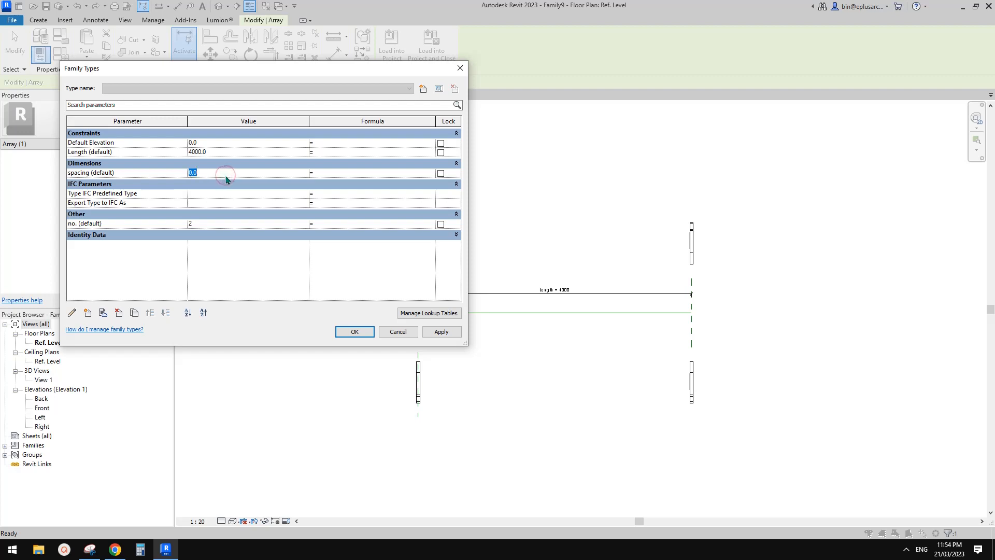
left_click(236, 248)
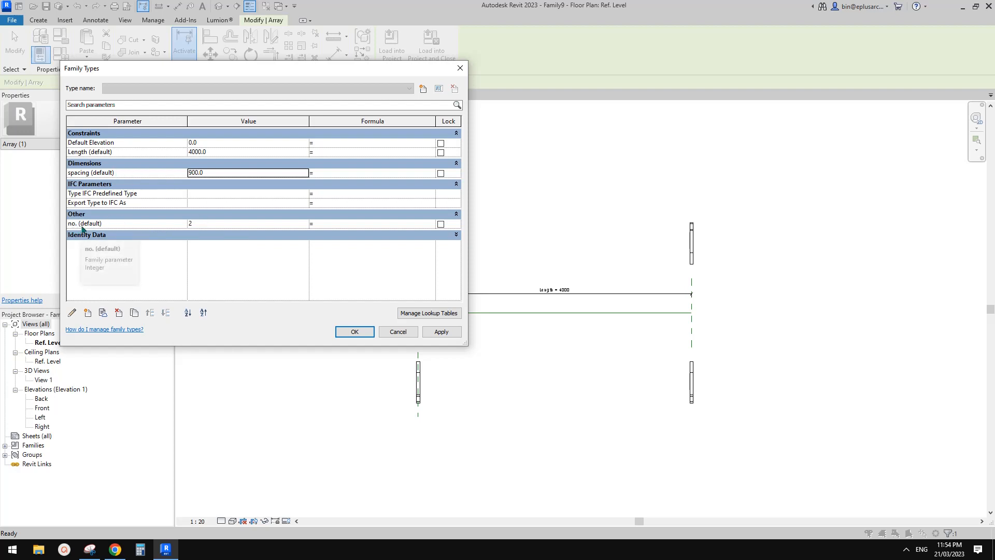
Step: Drive the no. parameter with the formula roundup(Length/spacing)+1 and apply it to the family
left_click(328, 226)
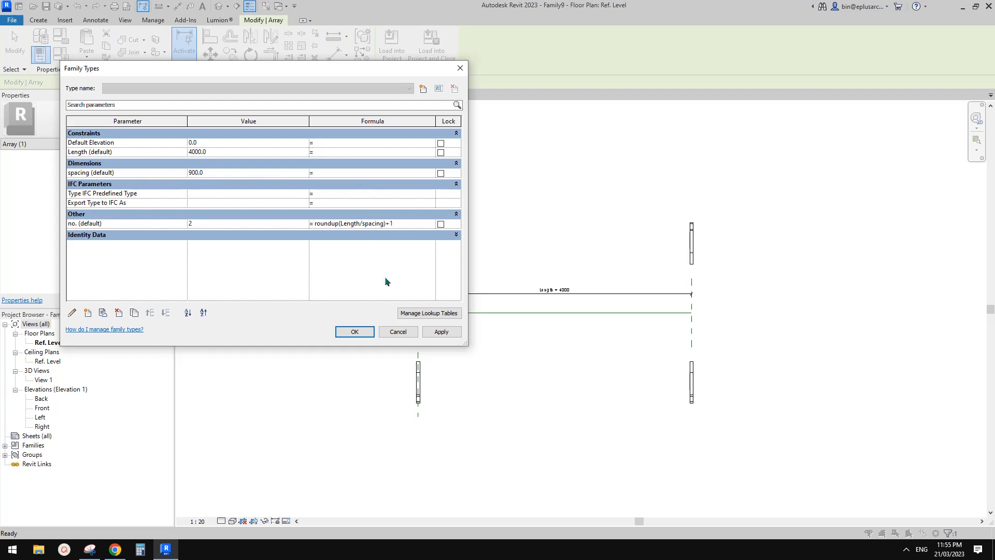
left_click(441, 332)
left_click(355, 332)
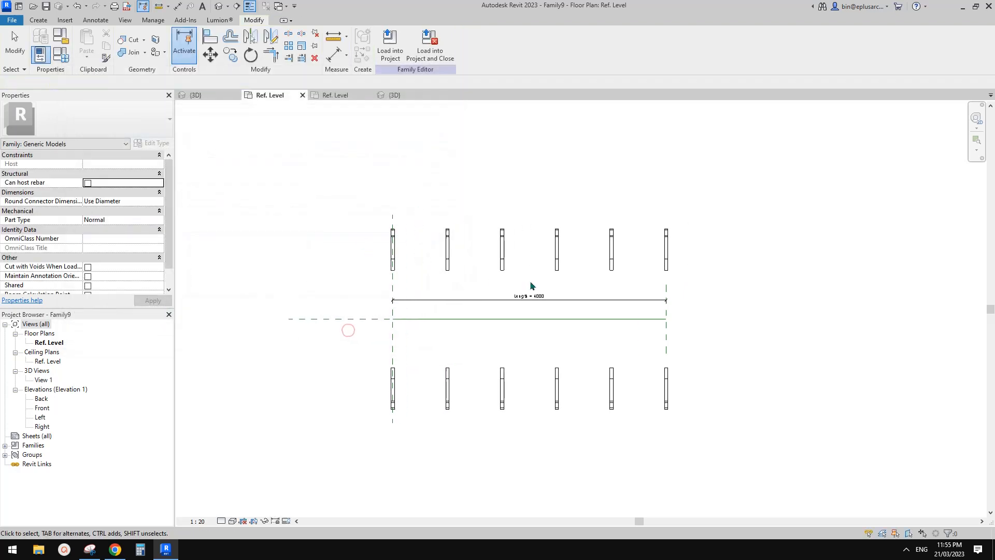
Step: Place an aligned dimension between the third and fourth arch frames in the default 3D view
middle_click_drag(635, 251, 592, 248)
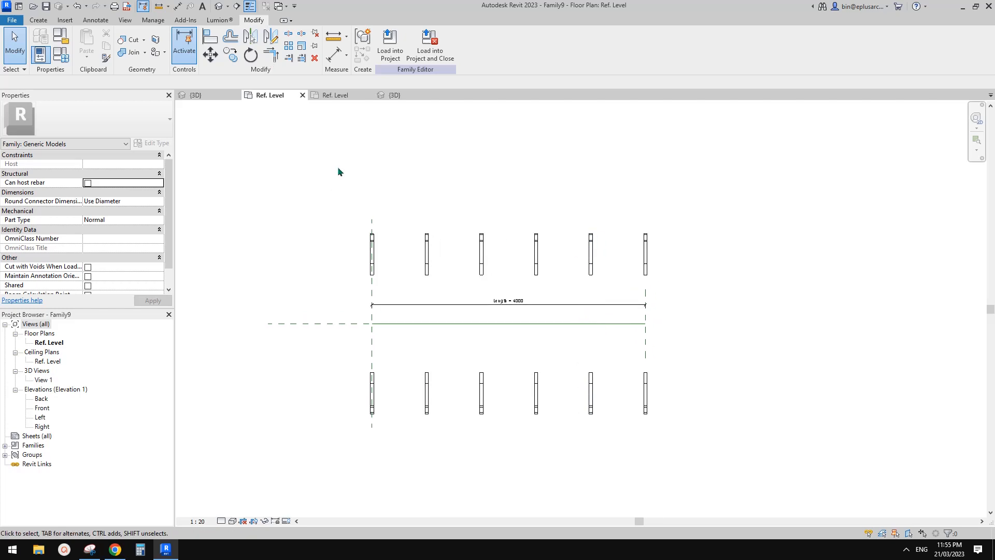
left_click(219, 7)
middle_click_drag(493, 205, 727, 307, "shift")
scroll(685, 295, "up", 1)
middle_click_drag(657, 296, 498, 333, "shift")
key("d")
key("i")
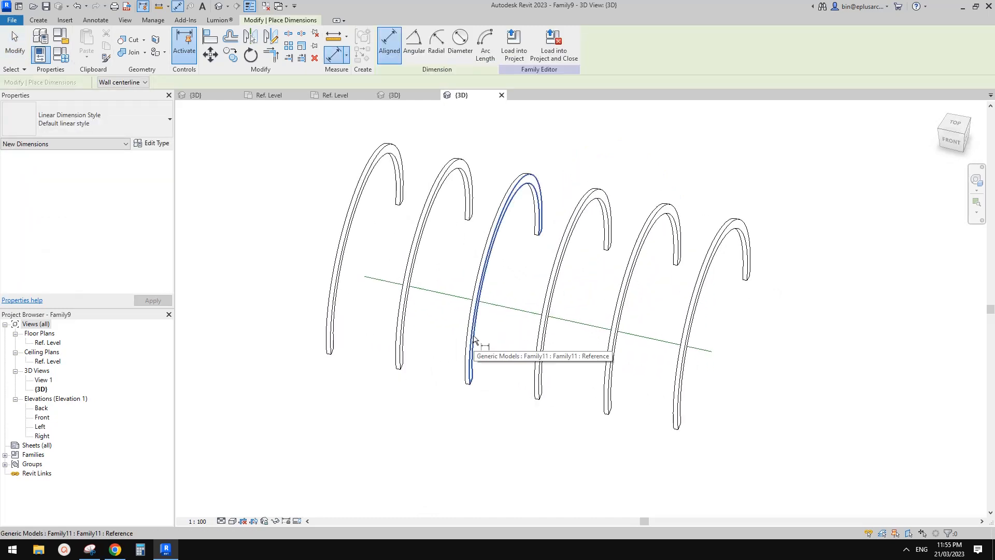
left_click(474, 340)
middle_click_drag(531, 355, 528, 351)
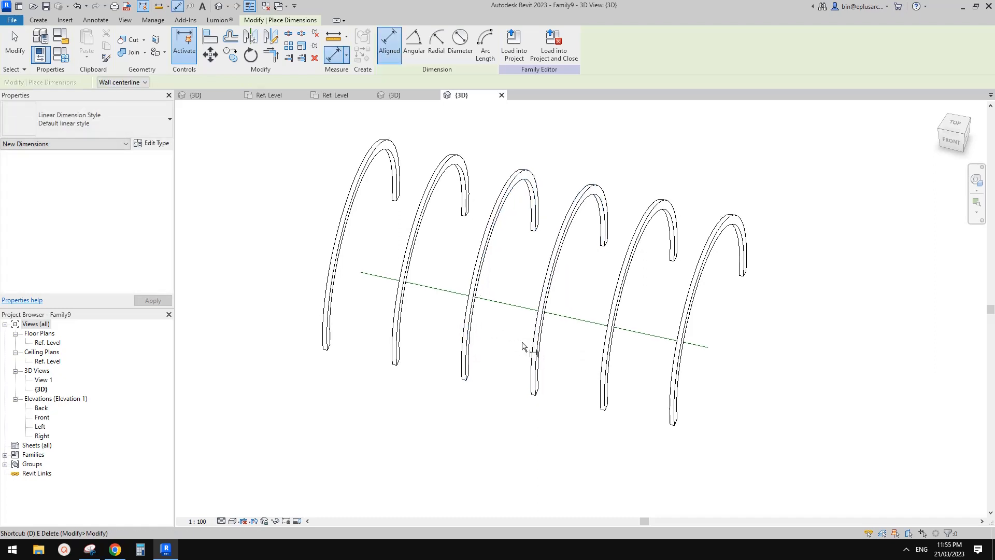
left_click(556, 380)
left_click(489, 433)
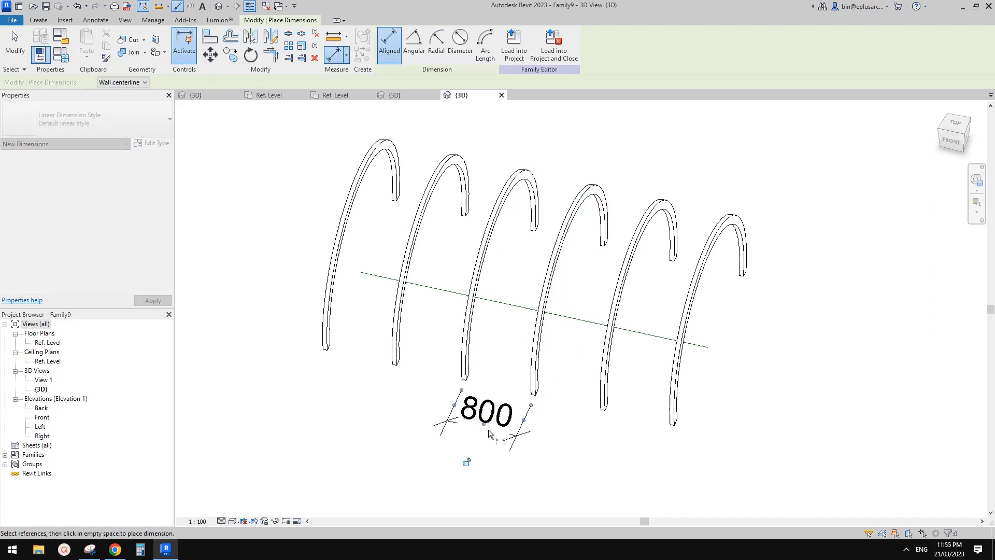
middle_click_drag(561, 317, 690, 314)
key("Escape")
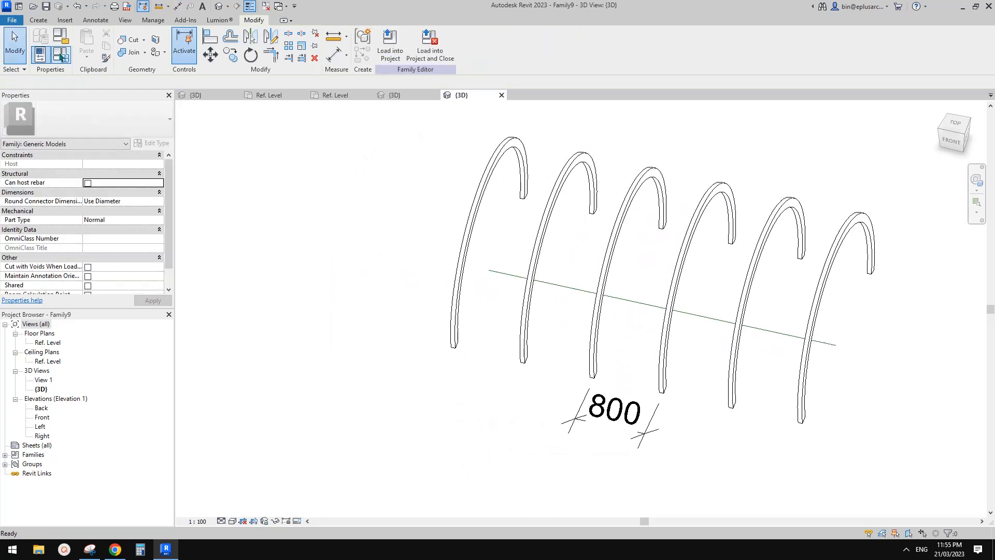
Step: Flex the arch array by setting the Length parameter to 4500
left_click(61, 54)
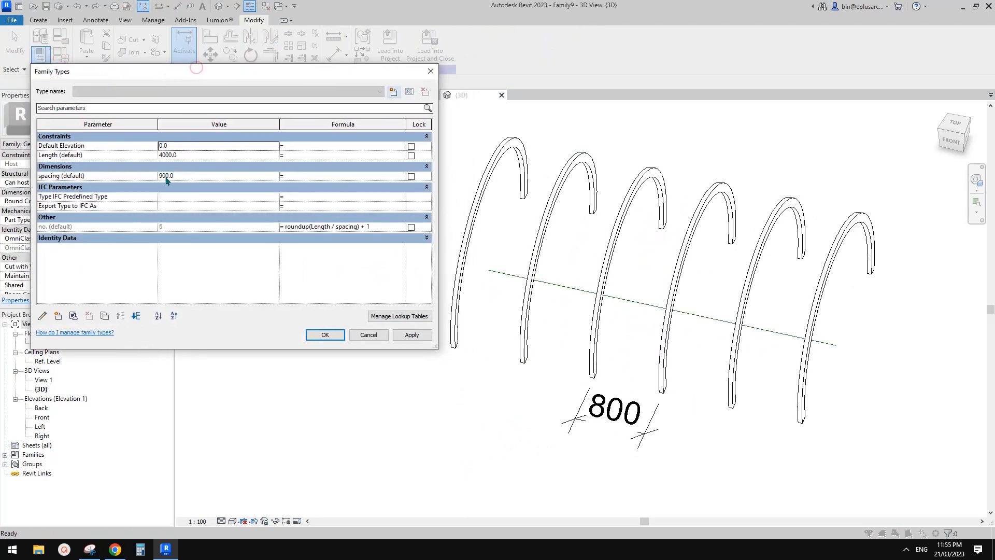
left_click(174, 156)
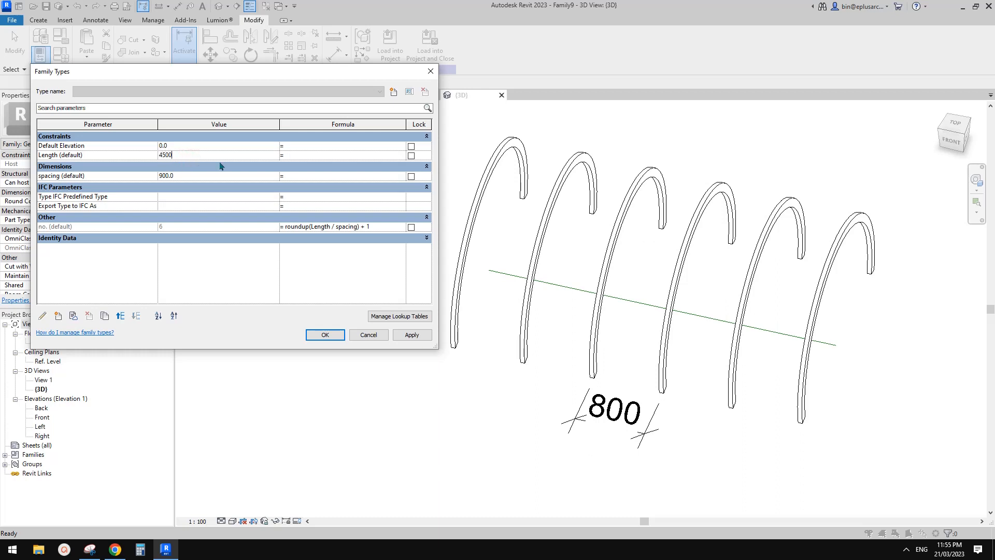
left_click(412, 335)
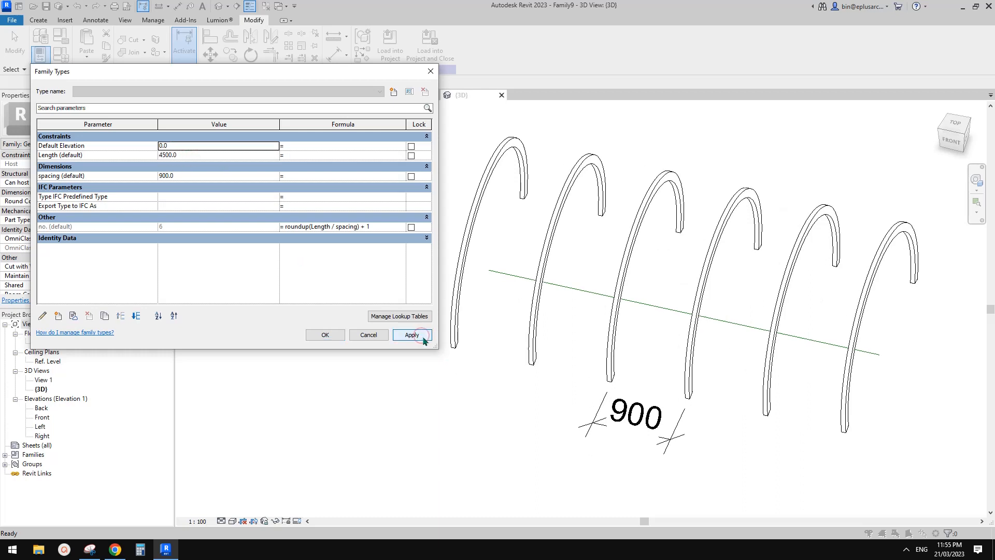
Step: Set the Length parameter to 4510 and accept the family types changes
left_click(192, 155)
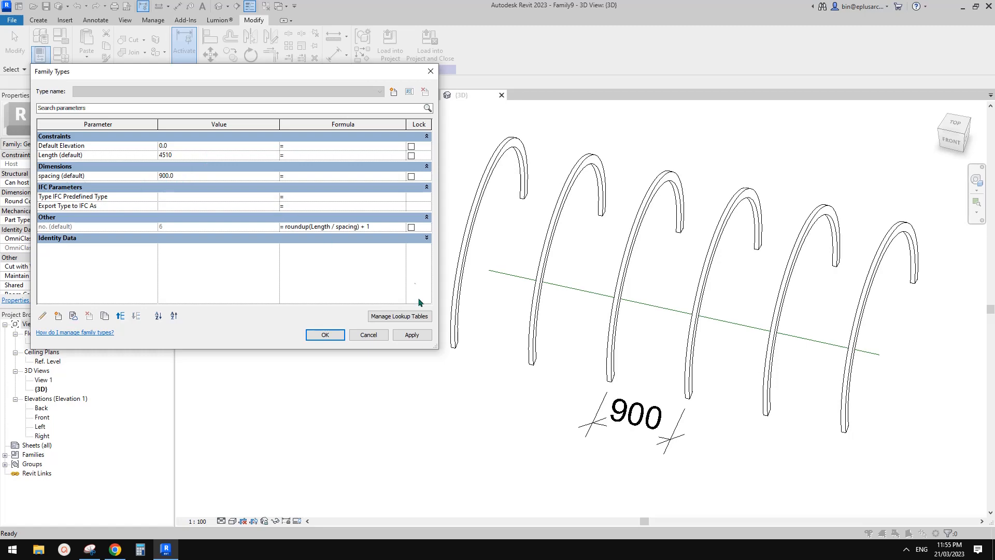
left_click(412, 335)
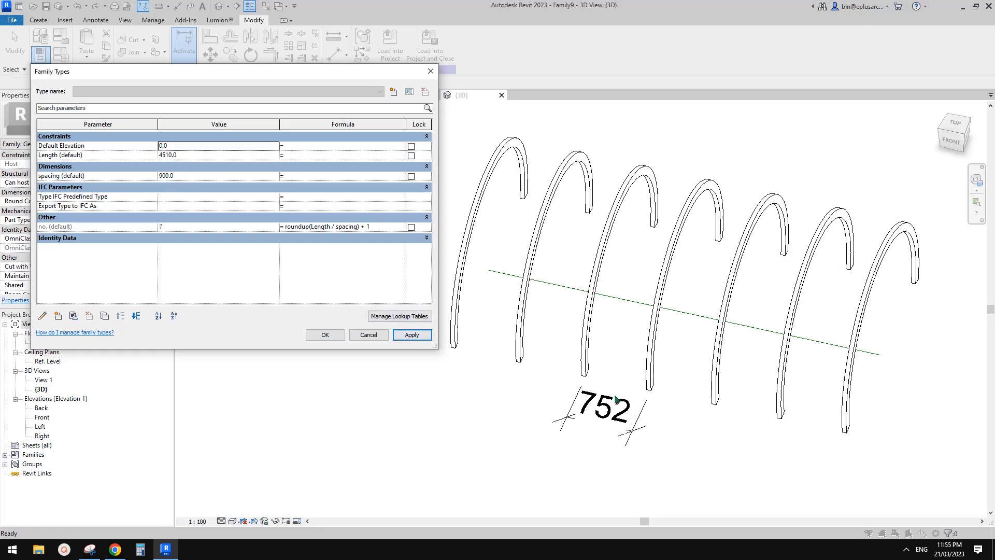
left_click(325, 335)
Step: Examine the arch array from several 3D angles and compare it with the tubular walkway photo in the Google Docs document
middle_click_drag(320, 333, 540, 282, "shift")
scroll(537, 264, "up", 1)
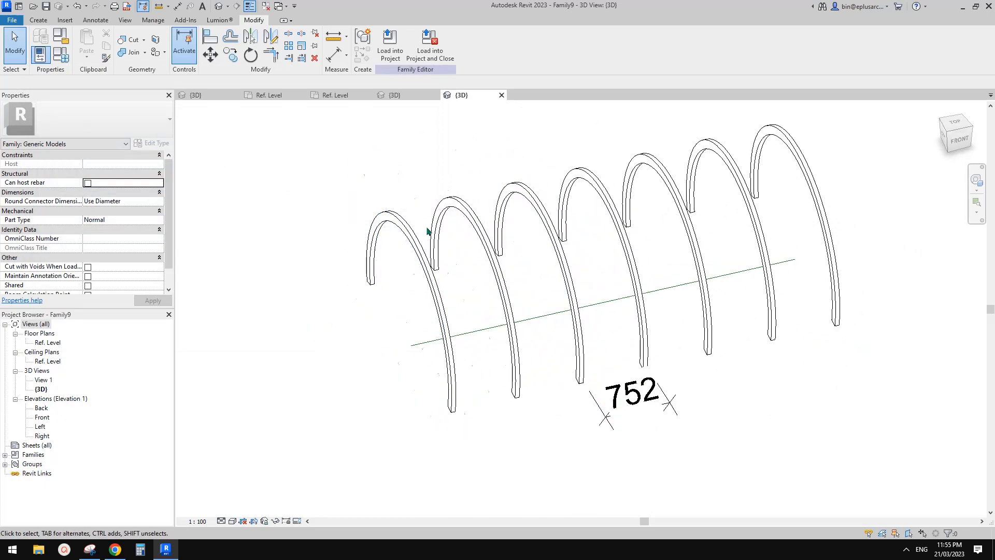
middle_click_drag(428, 231, 471, 260, "shift")
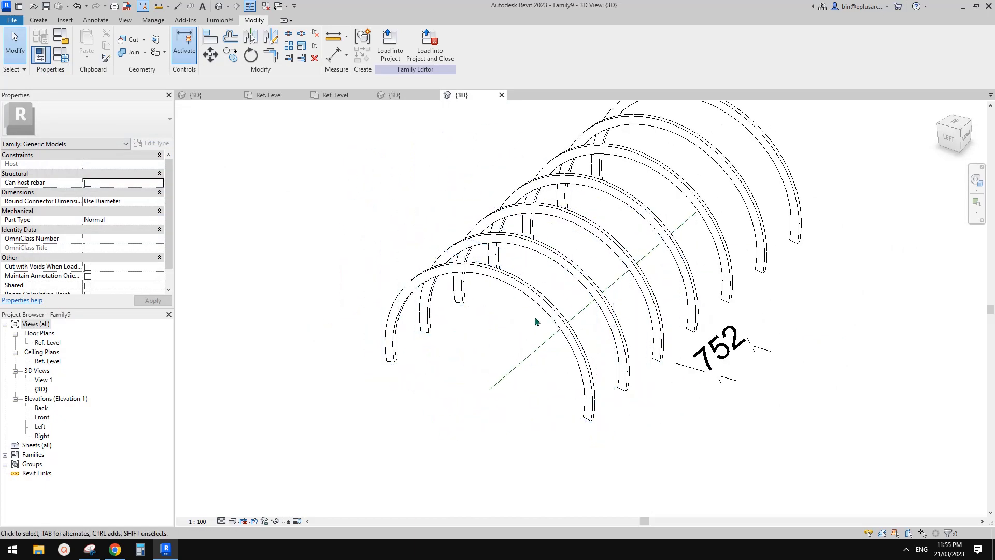
middle_click_drag(534, 319, 511, 329, "shift")
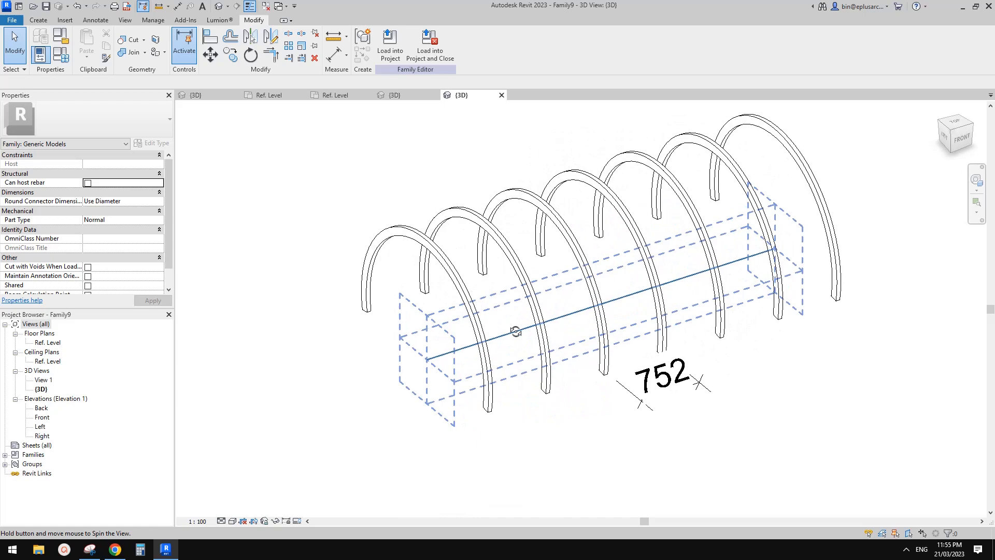
middle_click_drag(496, 363, 414, 382, "shift")
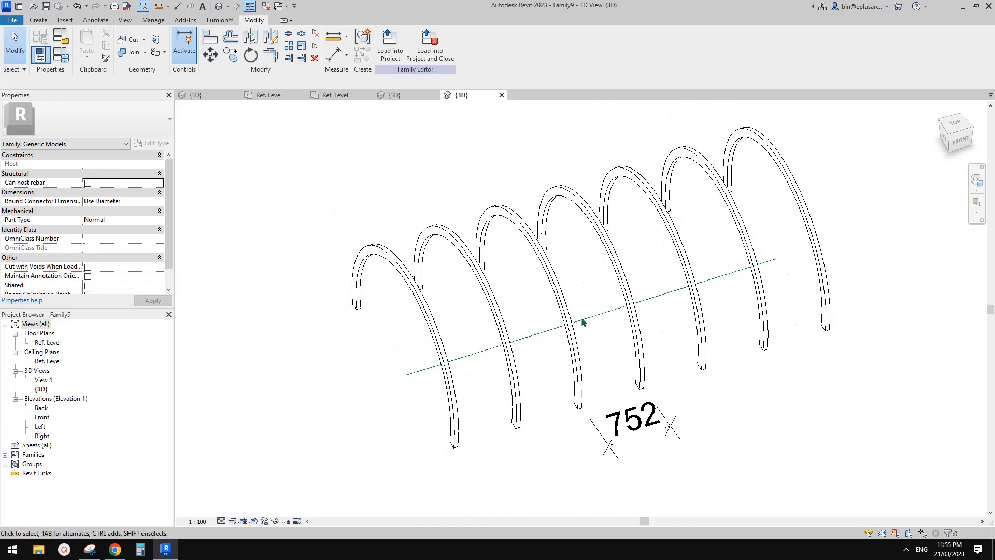
middle_click_drag(451, 300, 402, 373, "shift")
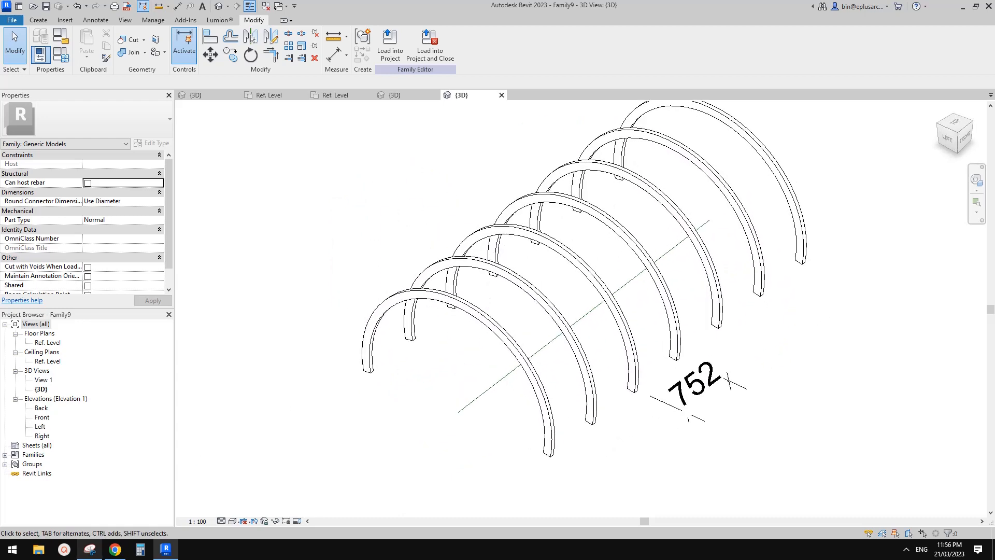
left_click(115, 550)
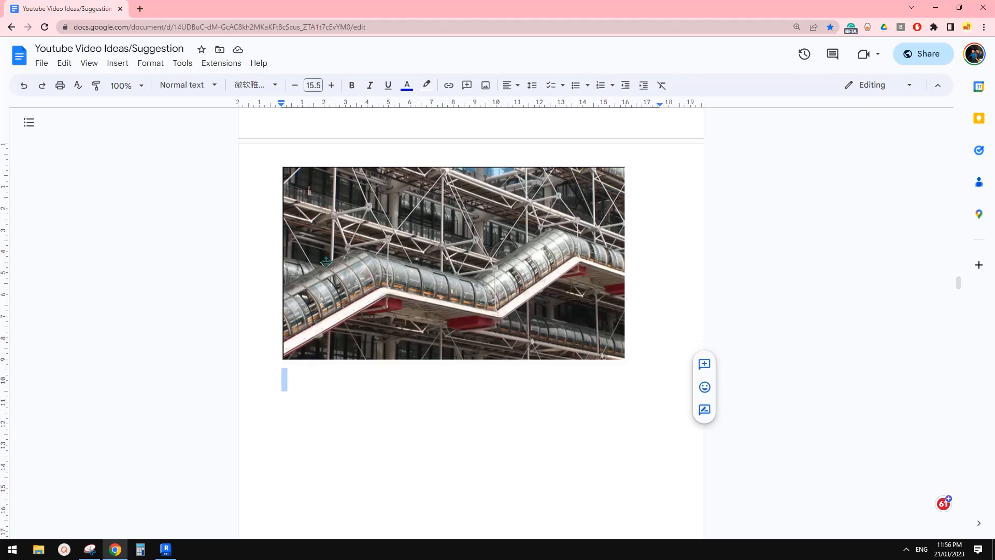
left_click(166, 549)
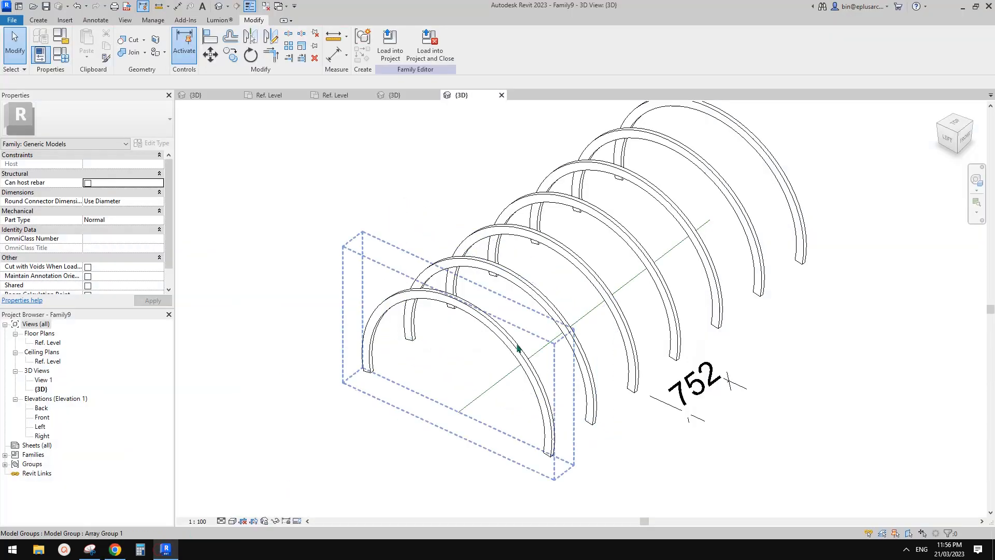
middle_click_drag(518, 344, 552, 254, "shift")
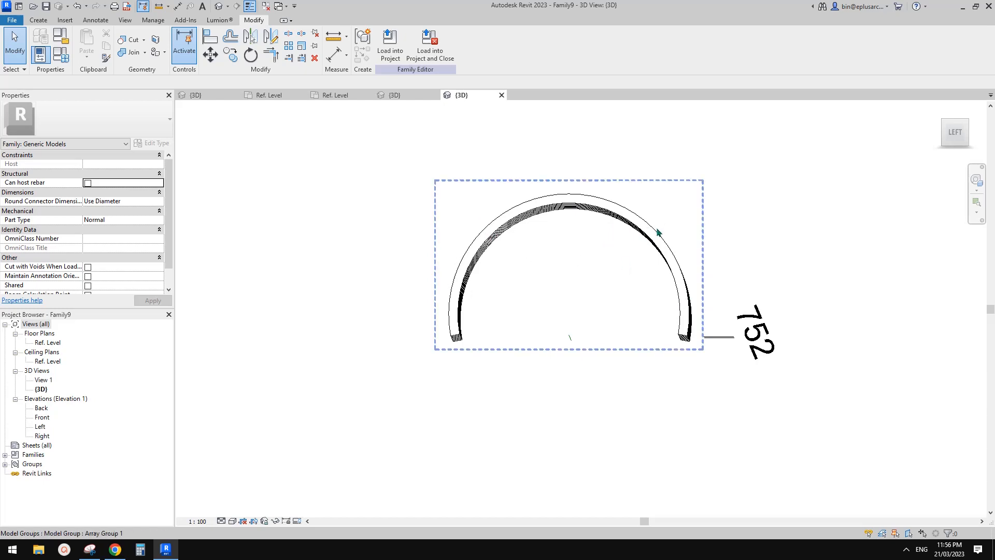
middle_click_drag(618, 254, 626, 320, "shift")
scroll(567, 346, "up", 2)
middle_click_drag(574, 337, 570, 341, "shift")
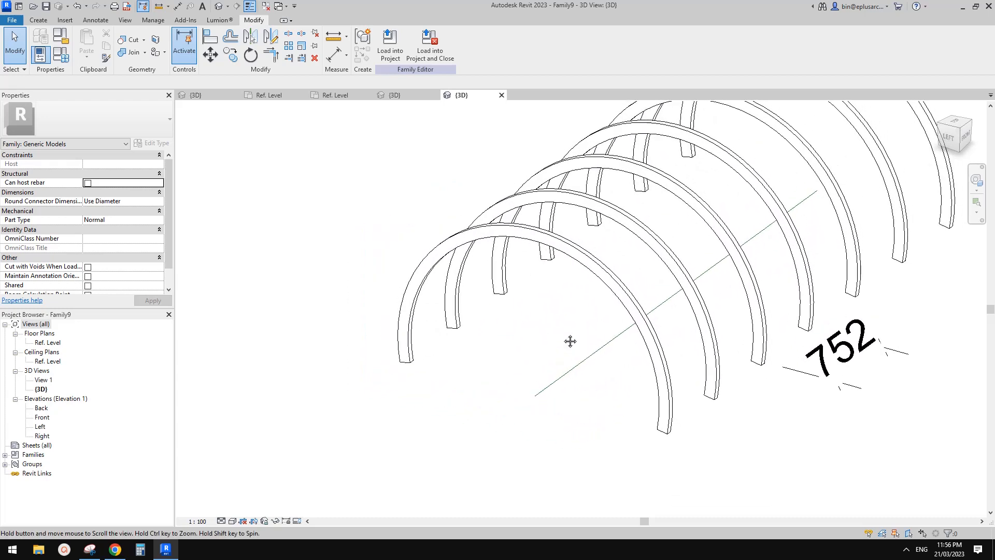
left_click(26, 457)
left_click(5, 455)
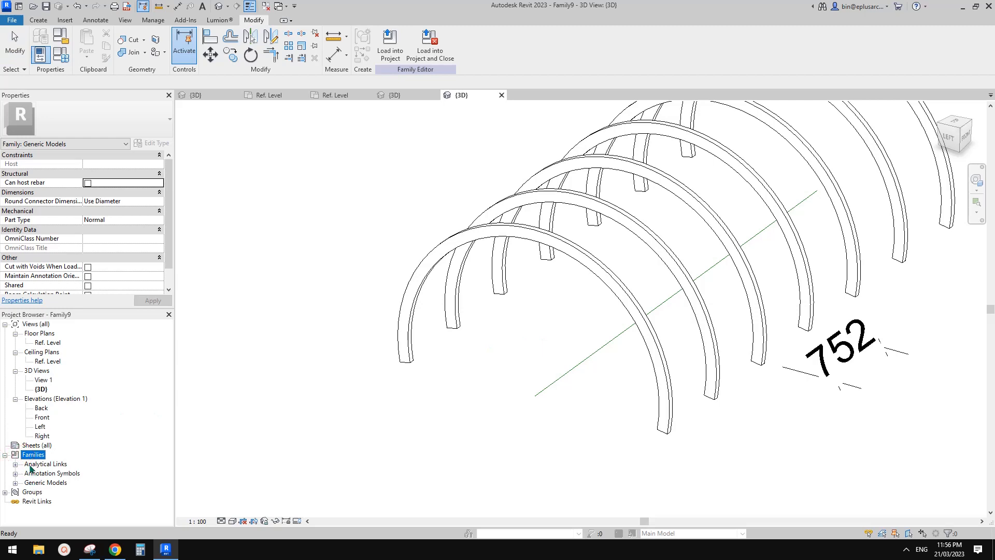
left_click(6, 455)
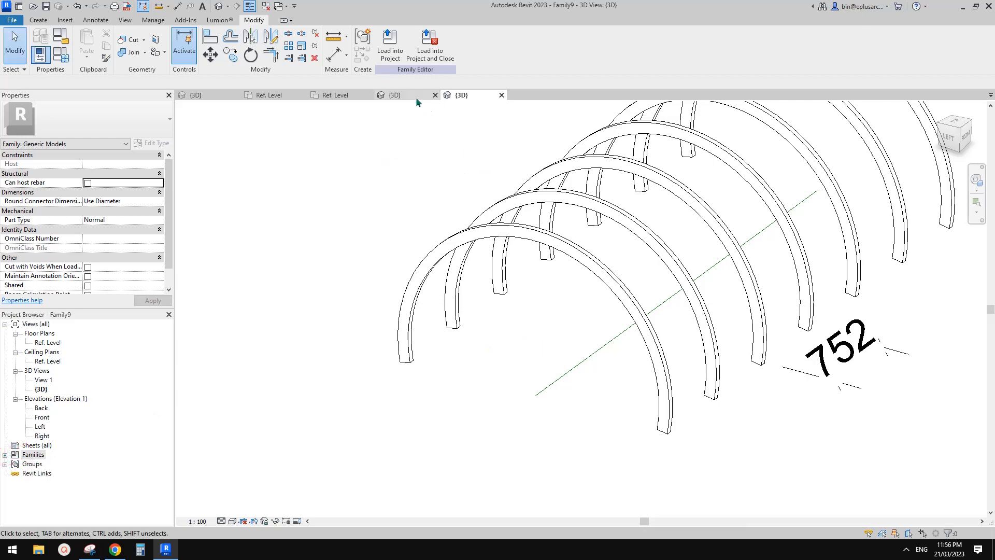
Step: Load the rectangular profile family Family10 into Family9 and locate it among the loaded profile families
left_click(413, 95)
left_click(335, 95)
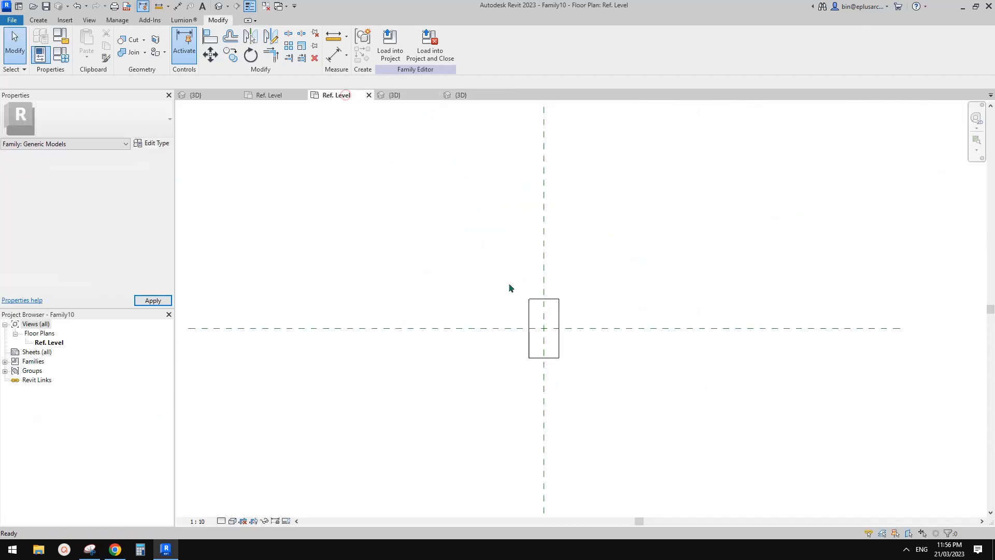
left_click(391, 47)
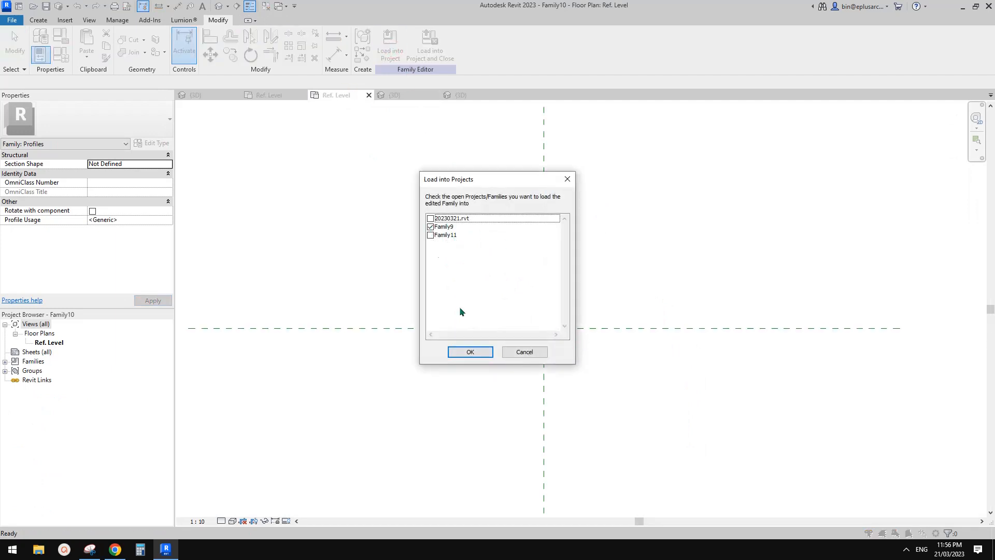
left_click(472, 352)
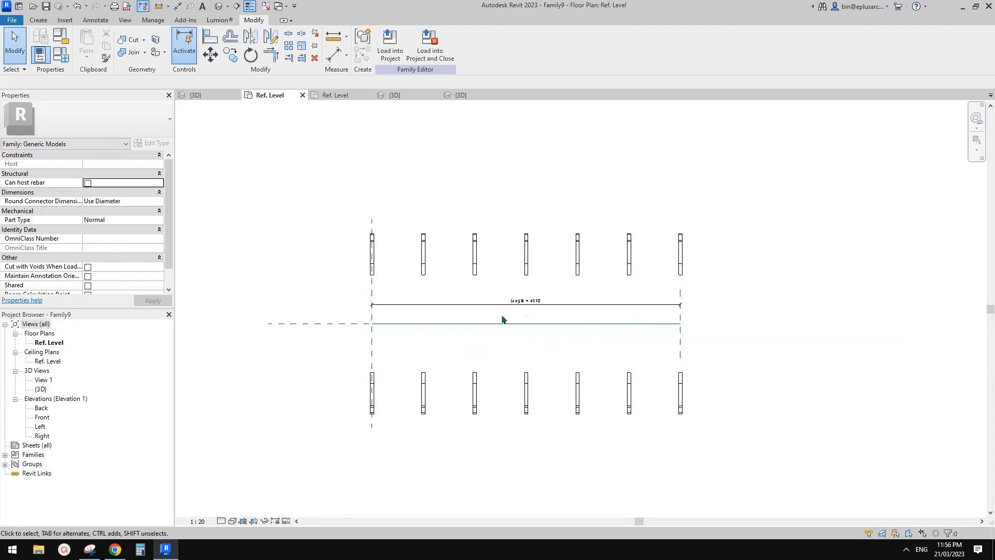
left_click(5, 454)
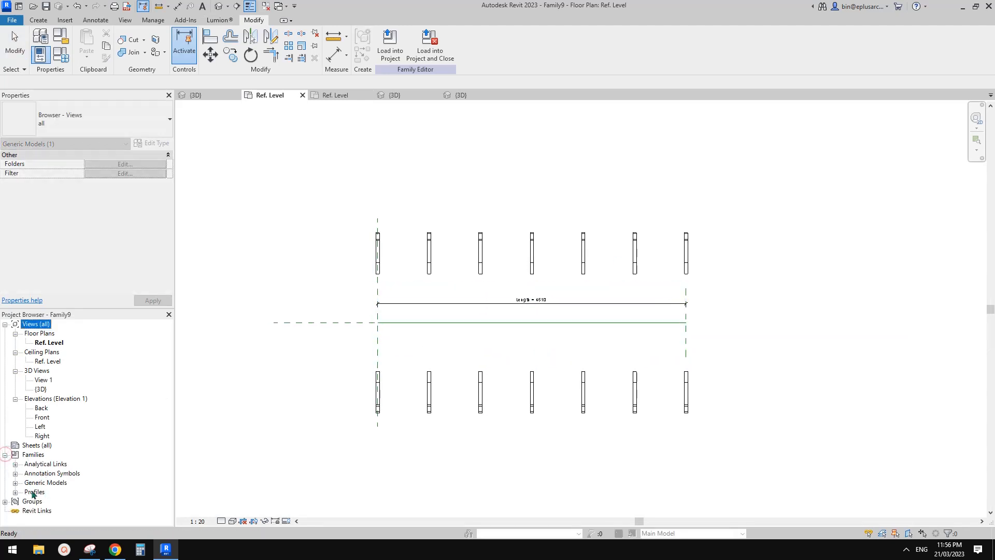
left_click(16, 492)
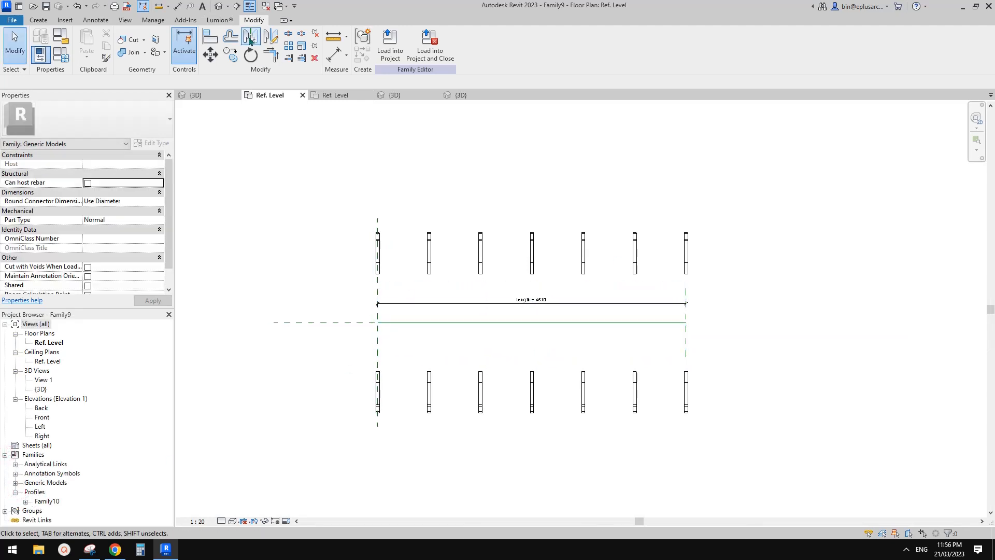
Step: Start a sweep in the 3D view and pick the central reference line as its path
left_click(219, 7)
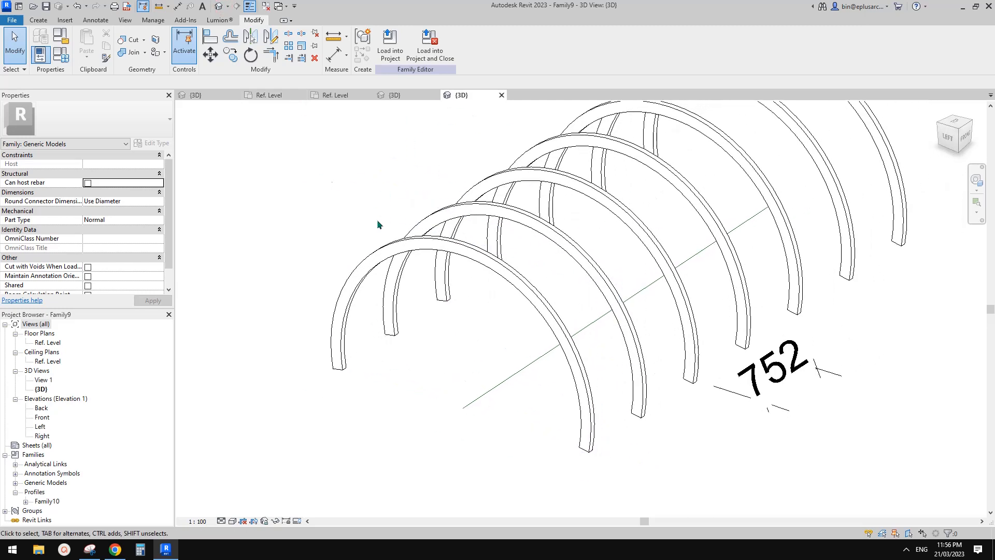
left_click(39, 20)
left_click(159, 42)
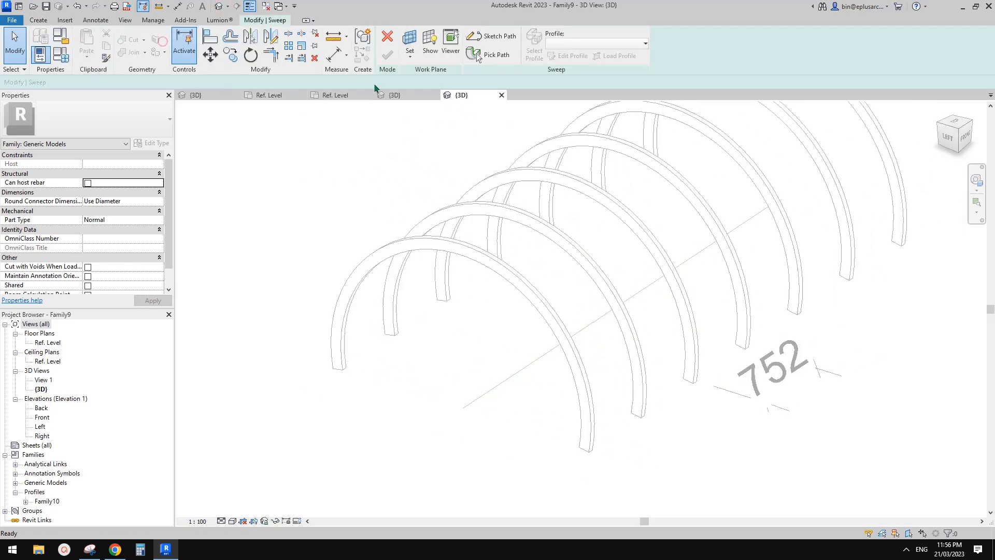
left_click(496, 55)
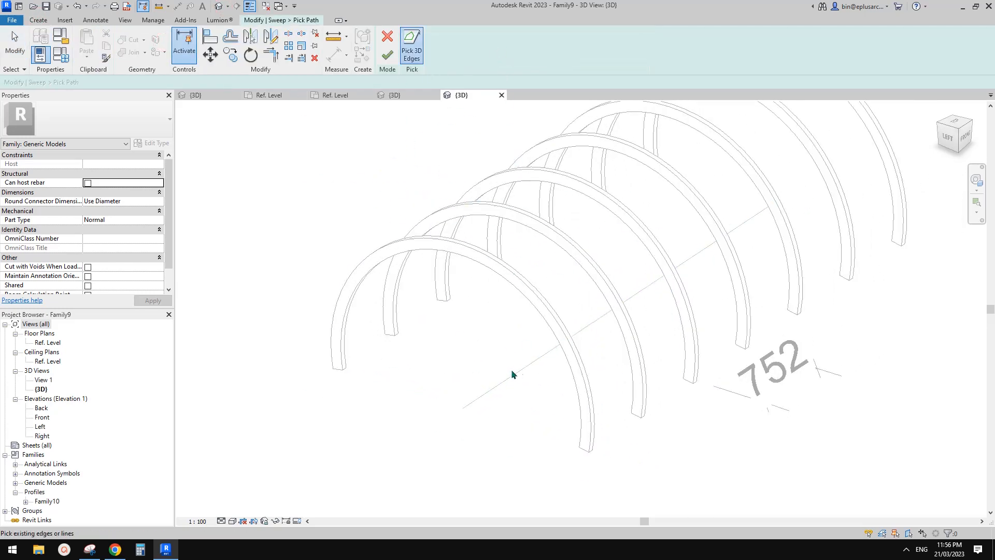
middle_click_drag(523, 367, 559, 337, "shift")
left_click(553, 337)
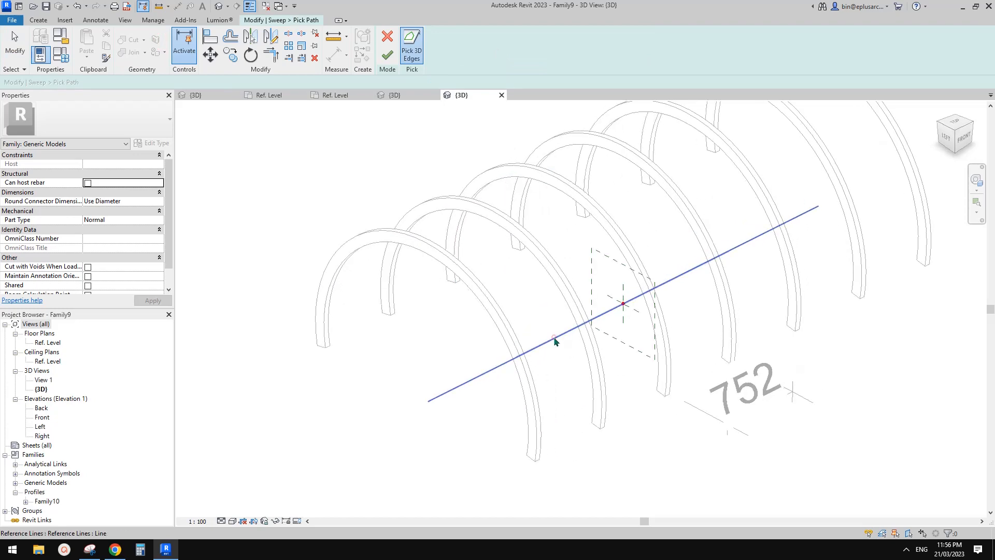
middle_click_drag(682, 291, 612, 290, "shift")
left_click(387, 55)
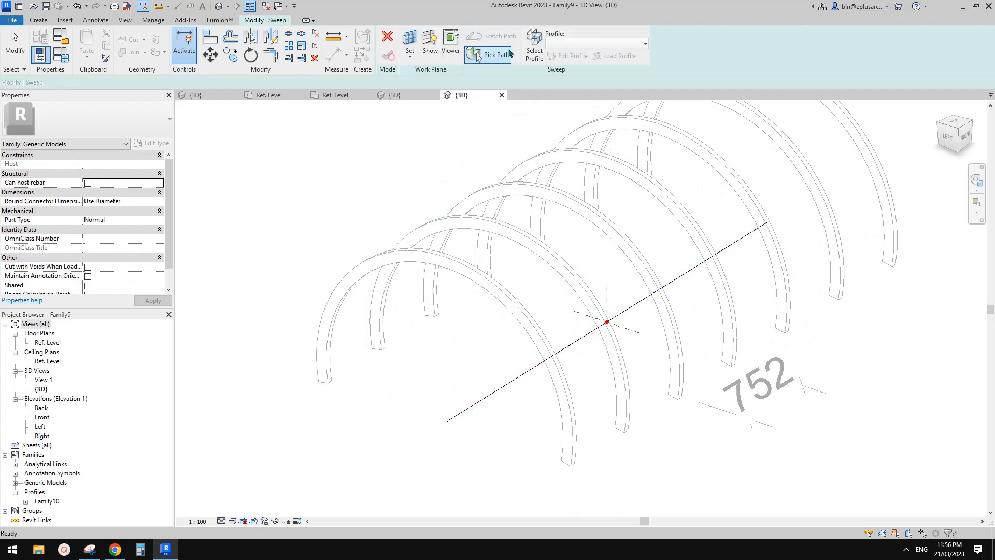
Step: Assign the Family10 profile to the sweep and finish the beam along the reference line
left_click(583, 43)
left_click(573, 66)
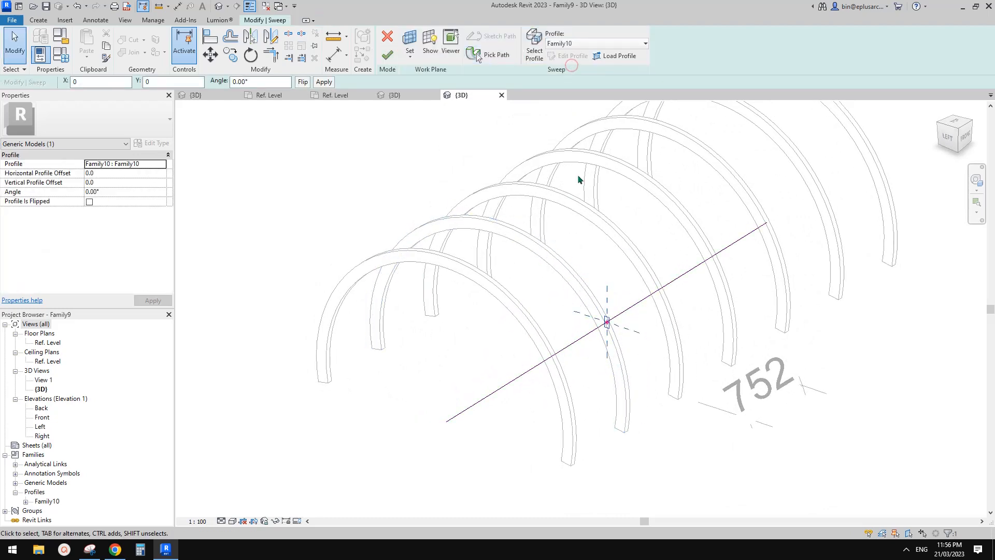
middle_click_drag(580, 178, 595, 259, "shift")
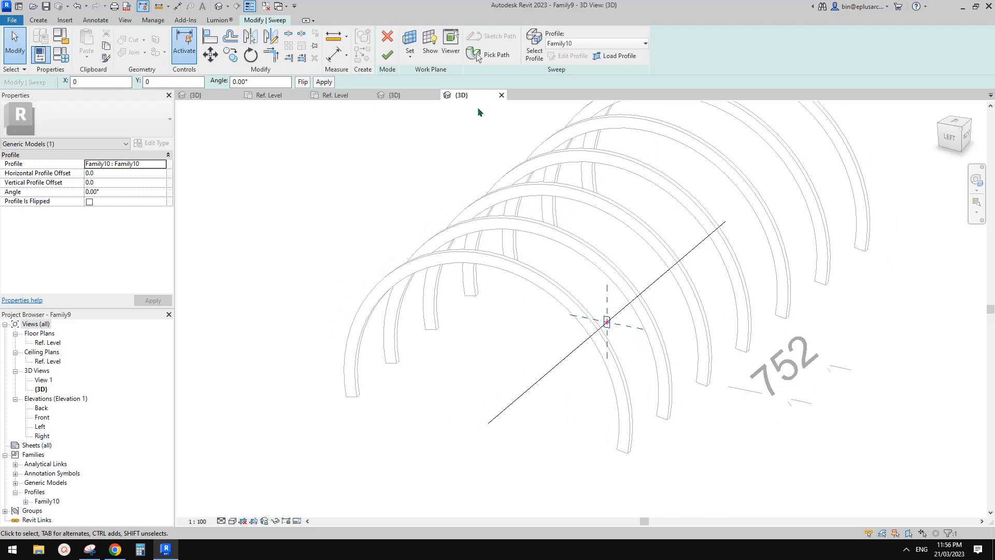
left_click(387, 55)
middle_click_drag(585, 217, 574, 212)
left_click(602, 328)
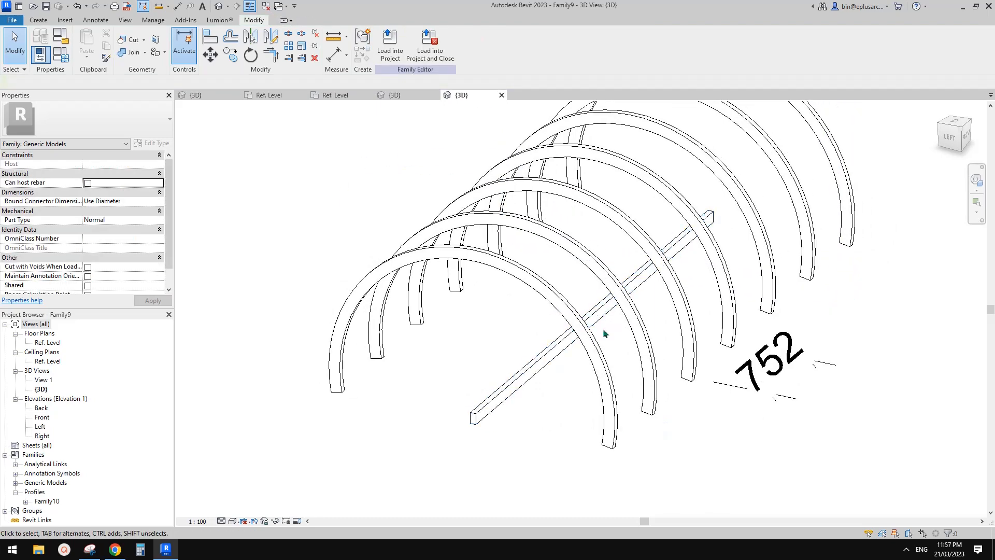
Step: Examine the swept beam's position relative to the arch feet from several 3D angles
left_click(541, 366)
middle_click_drag(541, 366, 606, 311, "shift")
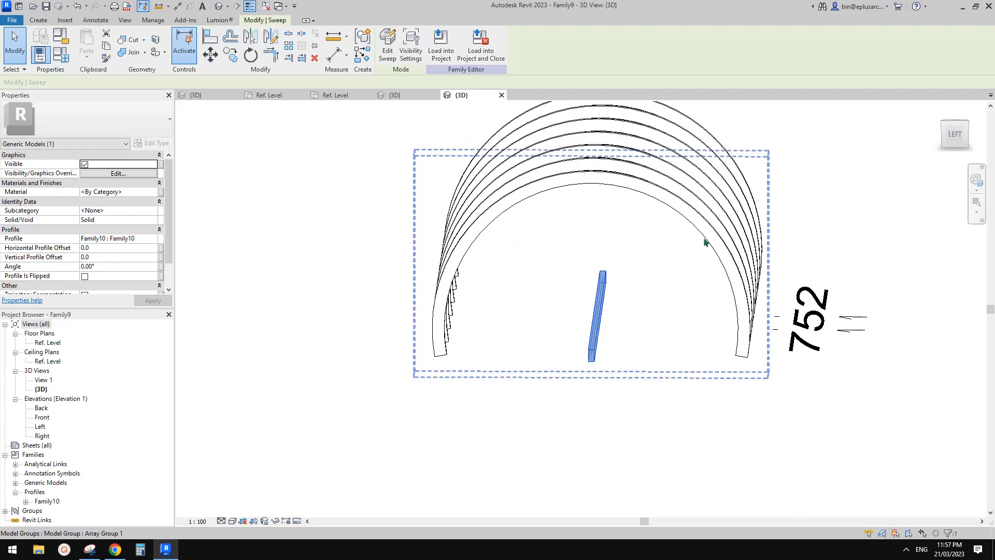
middle_click_drag(689, 225, 601, 318, "shift")
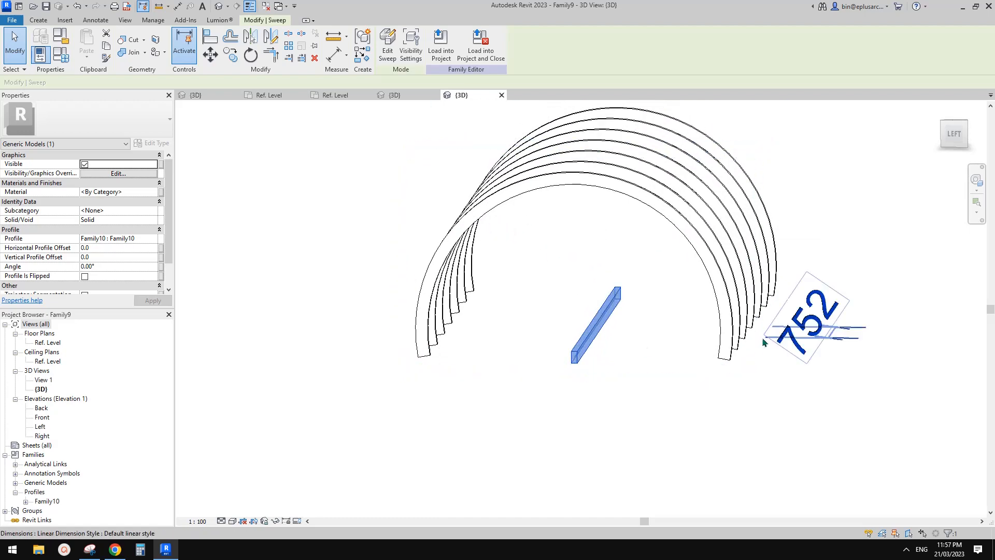
left_click(575, 267)
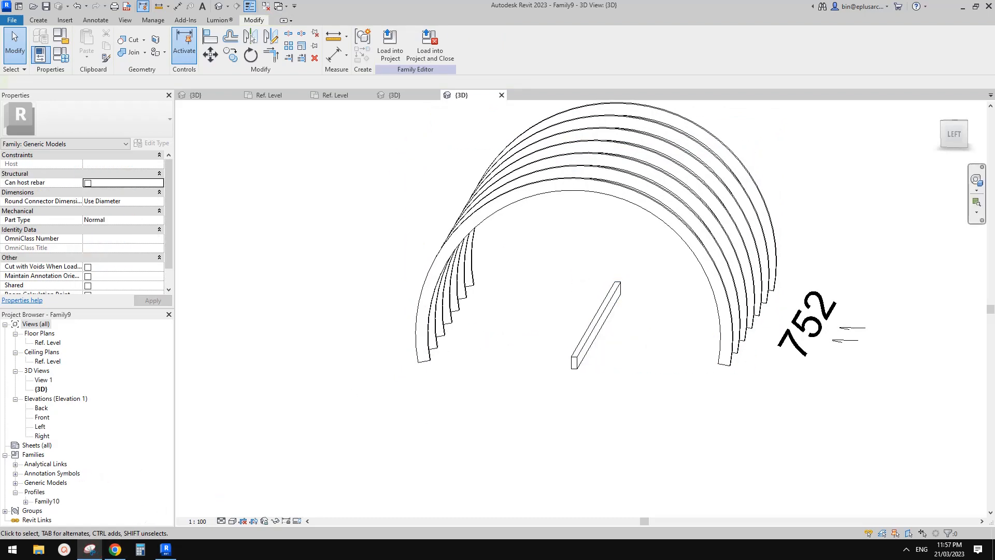
left_click_drag(994, 75, 593, 76)
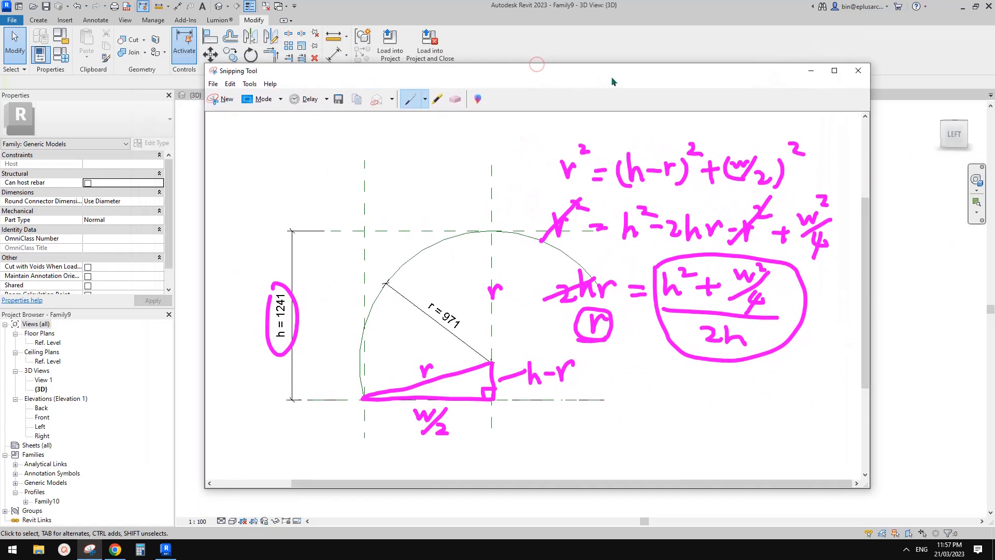
left_click(593, 42)
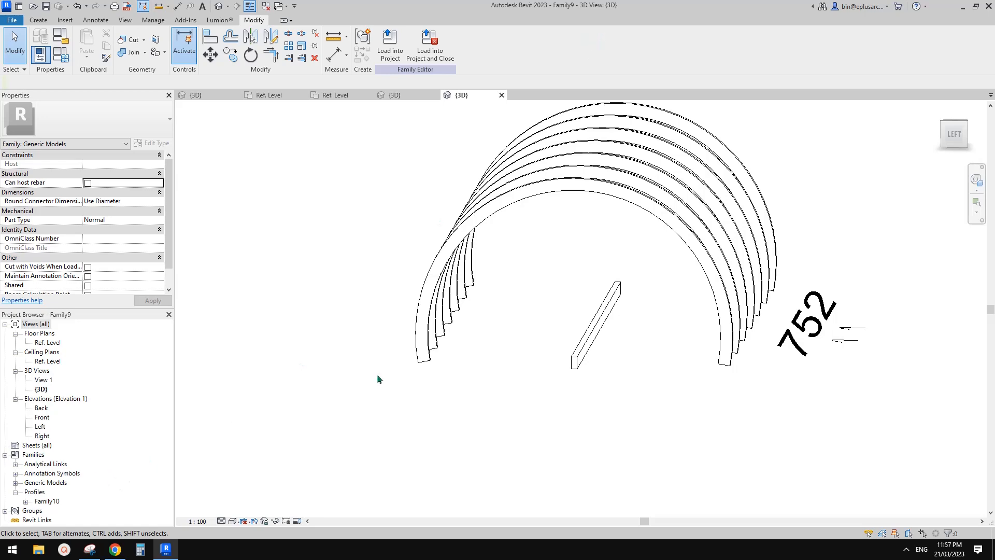
middle_click_drag(378, 375, 326, 345, "shift")
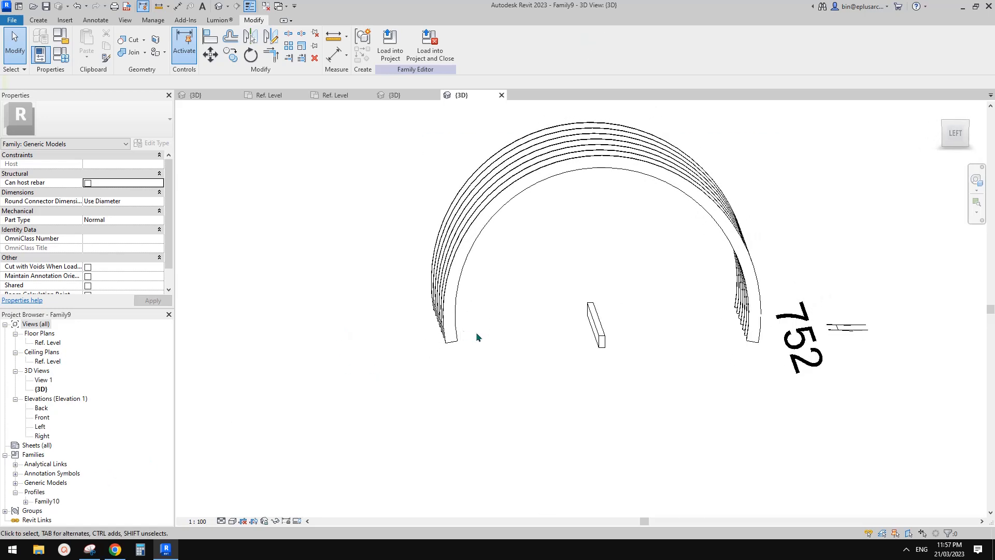
middle_click_drag(476, 337, 496, 287, "shift")
Step: Capture the arch's end view in Snipping Tool and mark its base width with a line labelled w
left_click(90, 549)
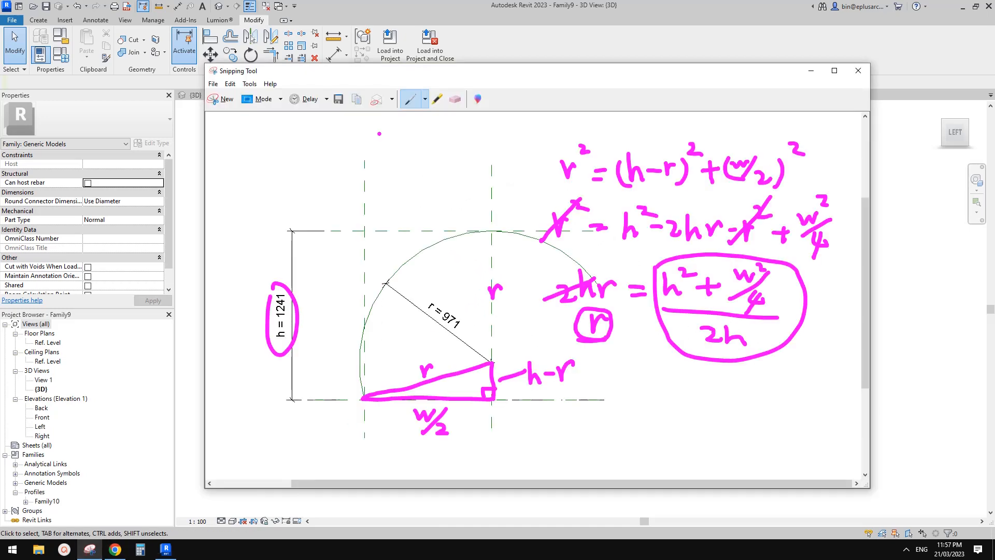
left_click(244, 98)
left_click_drag(291, 122, 706, 435)
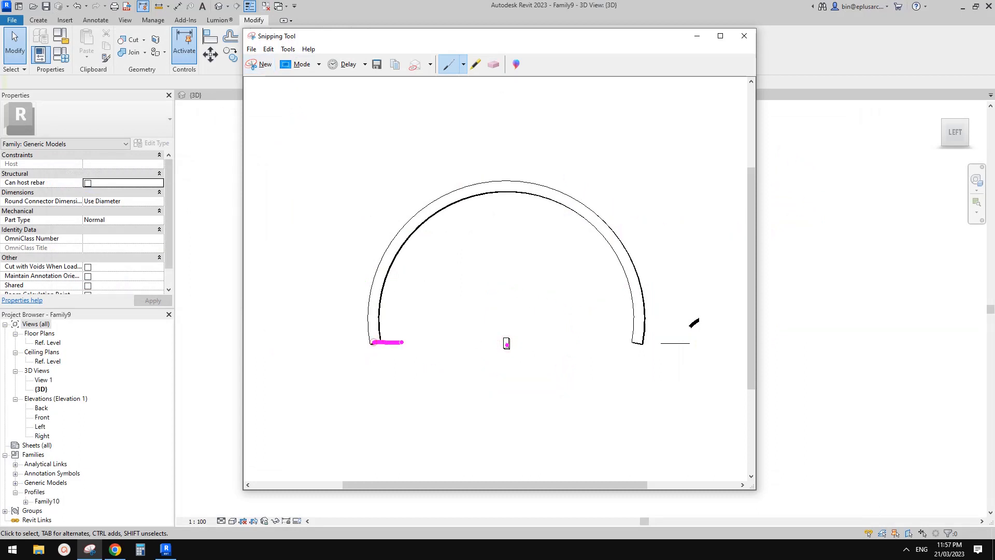
left_click_drag(403, 343, 637, 342)
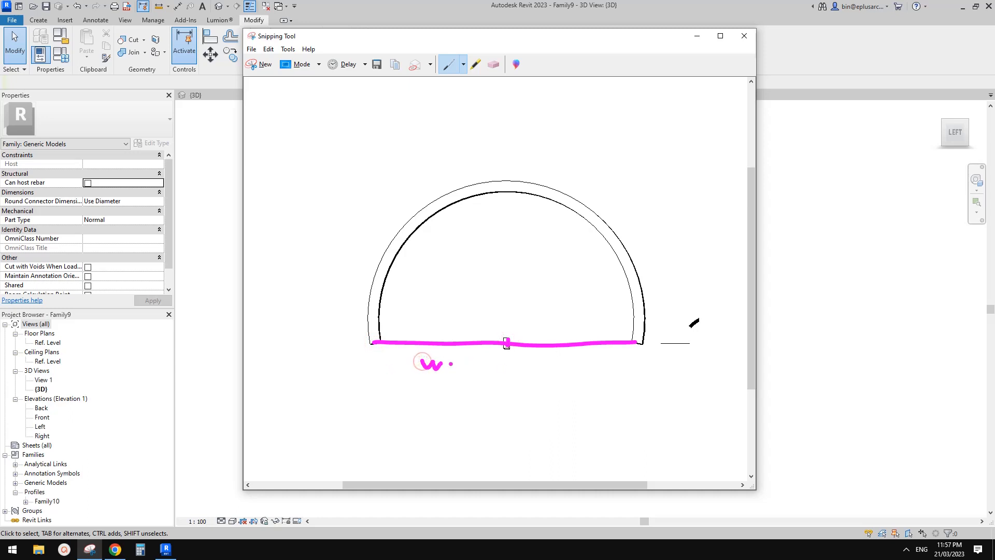
left_click_drag(452, 380, 474, 380)
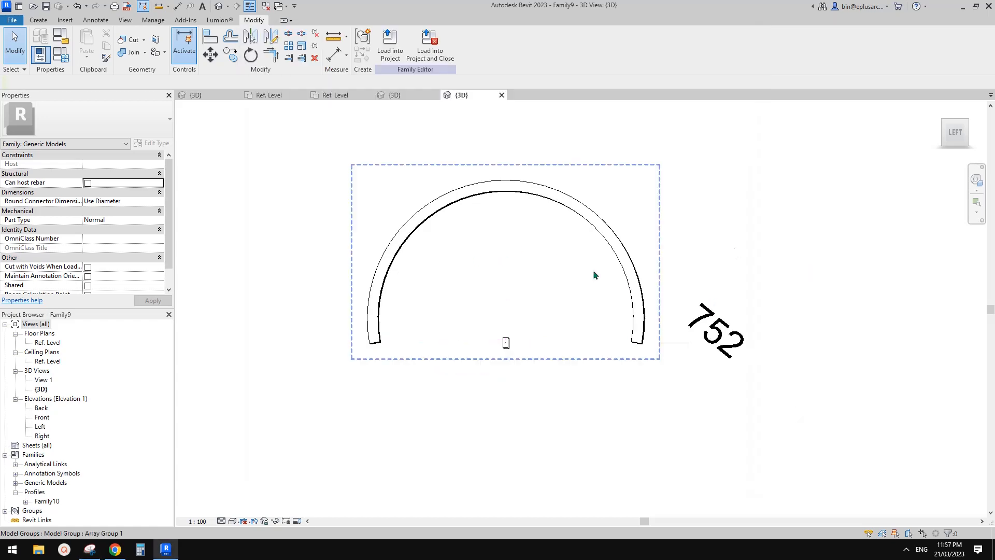
Step: Review the family's existing parameters in Family Types
left_click(58, 39)
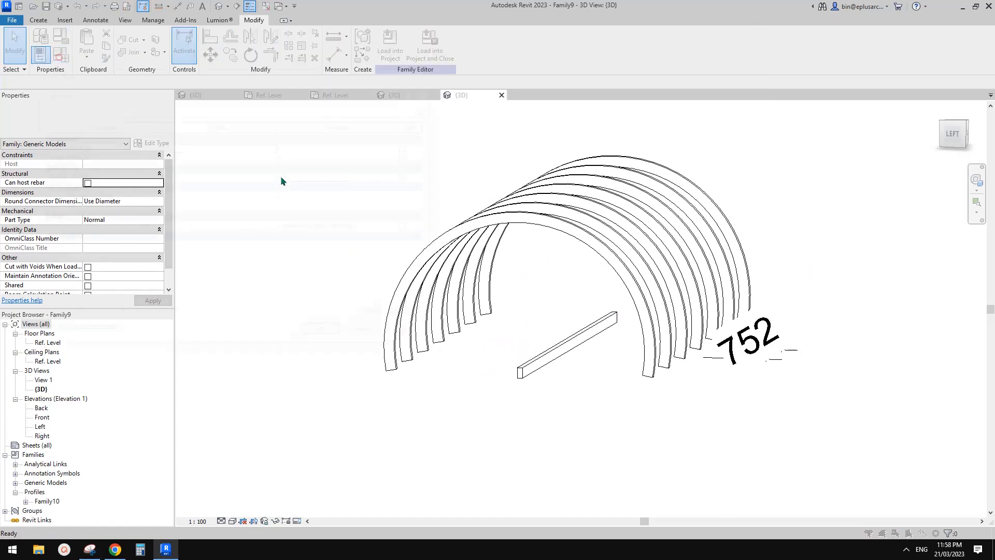
left_click(186, 156)
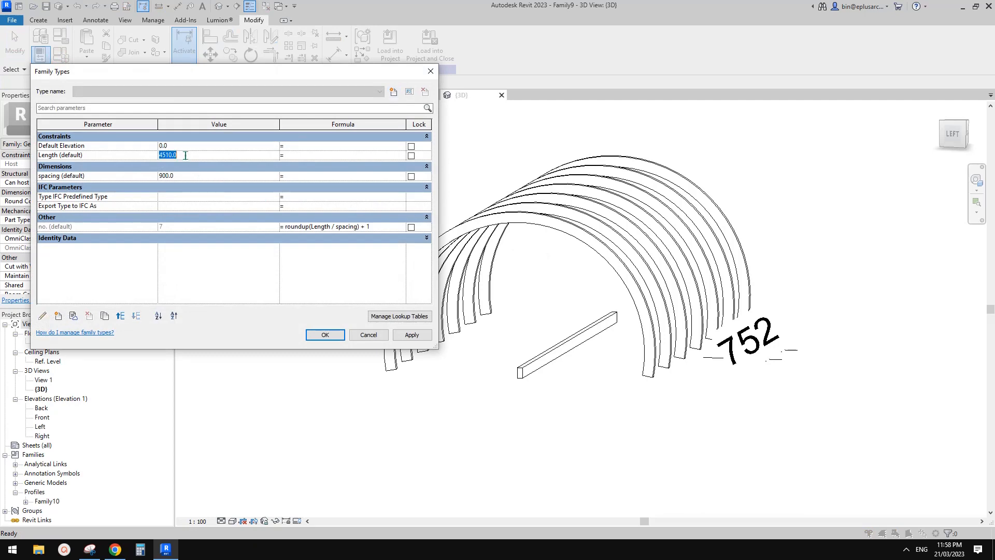
key("Return")
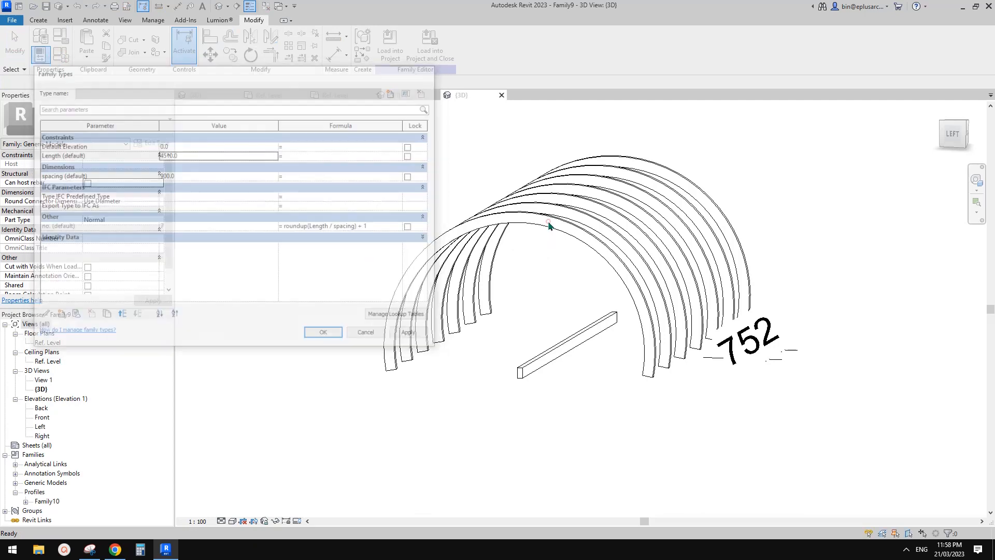
Step: Open the front arch frame's array group for editing and select the nested Family11 arch
left_click(542, 219)
left_click(477, 159)
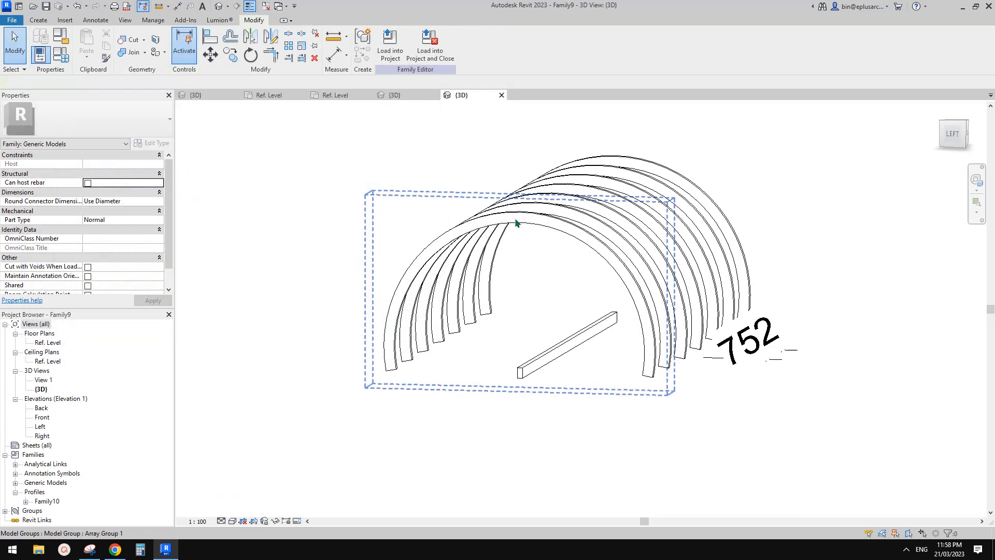
key("Tab")
left_click(525, 221)
left_click(504, 307)
left_click(545, 221)
left_click(393, 56)
left_click(541, 222)
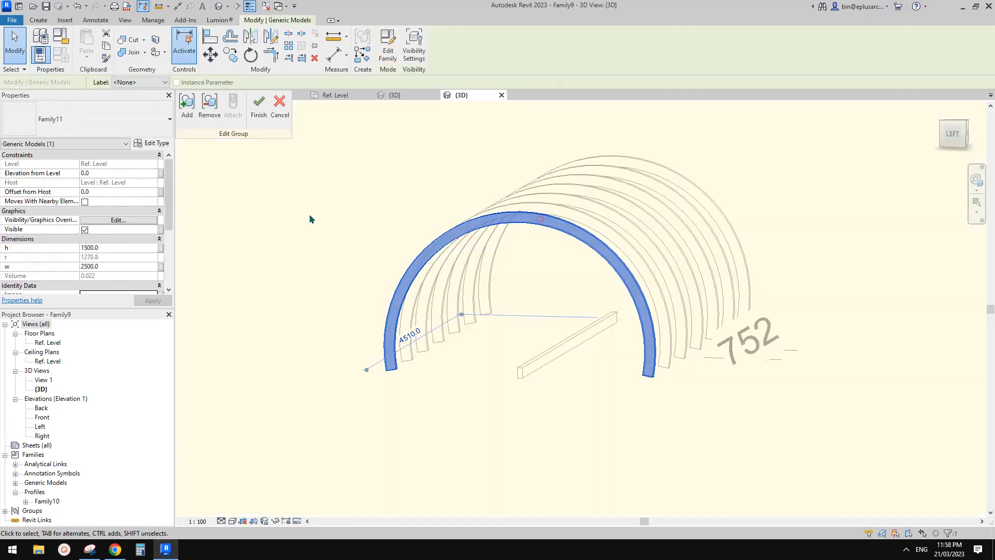
Step: Associate the nested arch's h dimension with a new instance family parameter named h
left_click(161, 250)
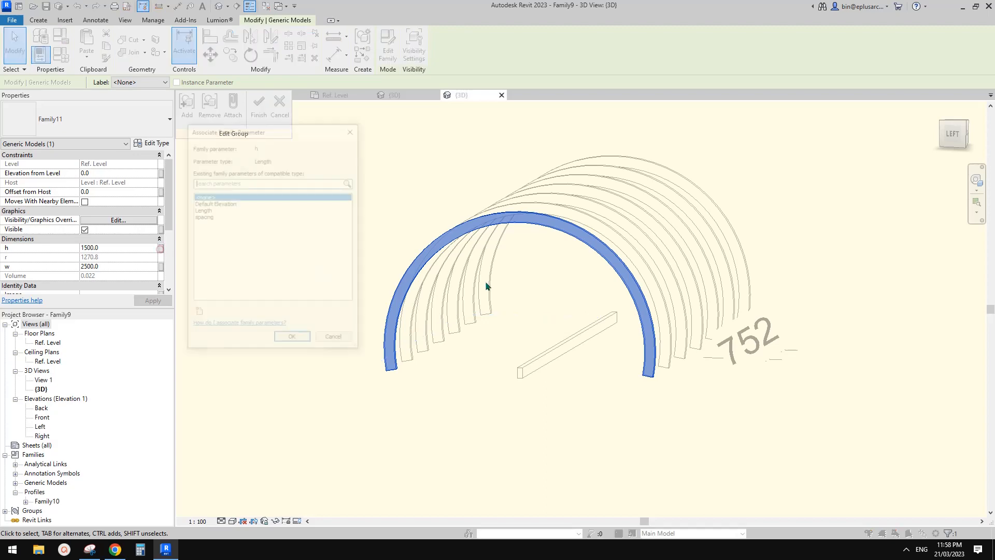
left_click(198, 312)
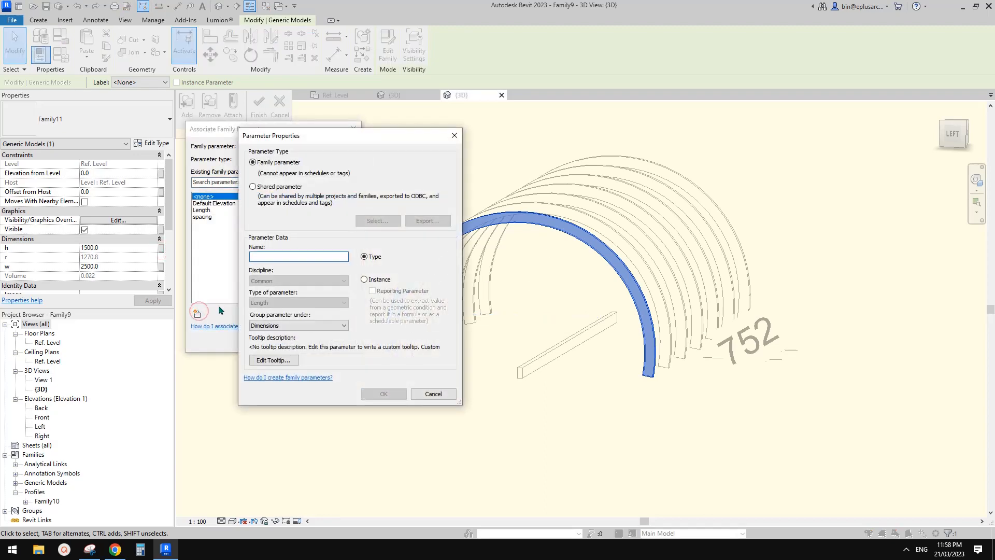
type("h")
left_click(365, 279)
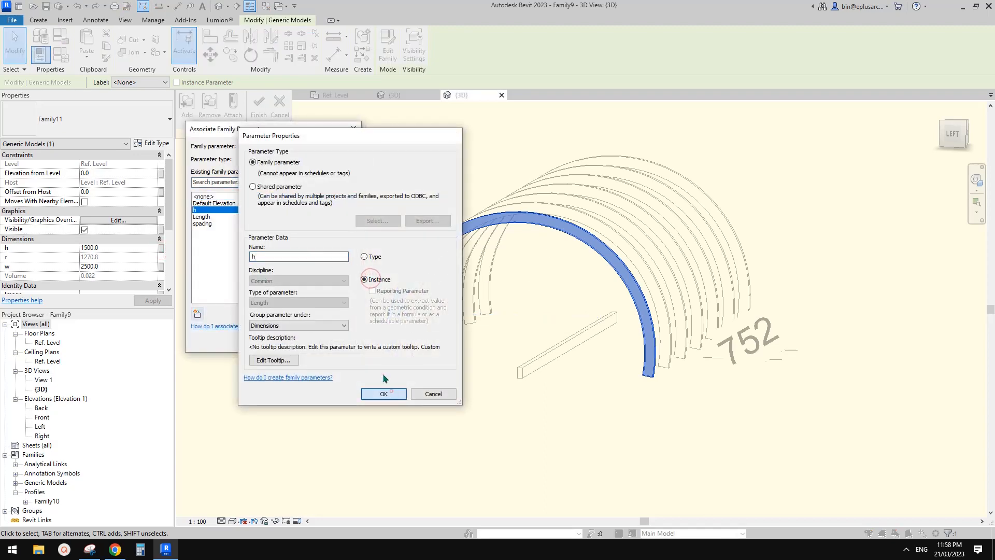
left_click(384, 393)
left_click(301, 342)
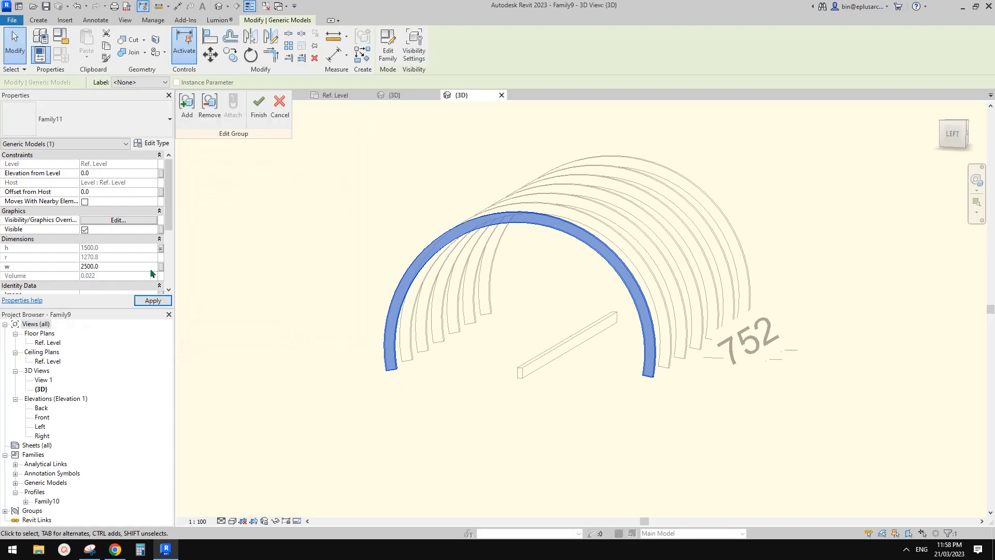
Step: Associate the nested arch's w dimension with a new instance family parameter named w
left_click(160, 266)
left_click(197, 314)
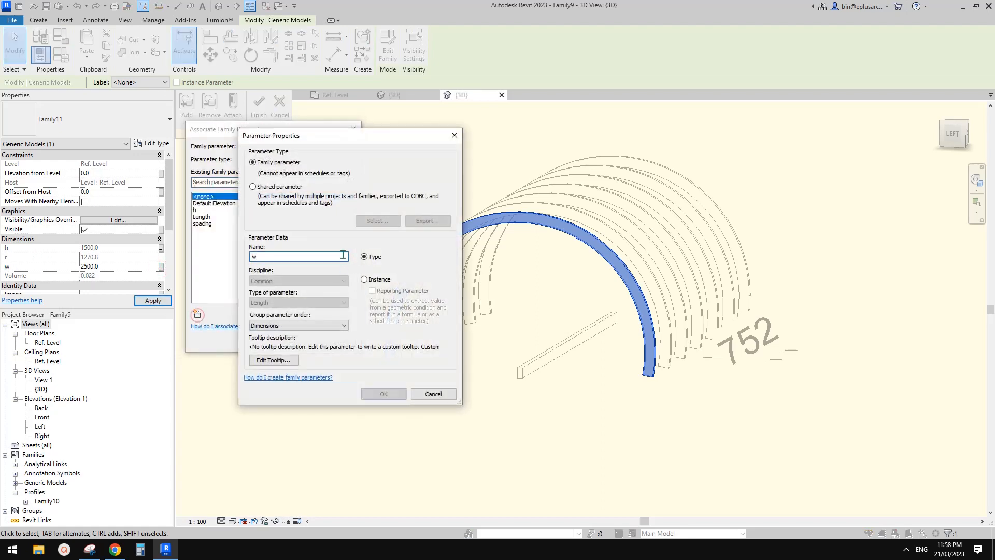
left_click(364, 279)
left_click(392, 395)
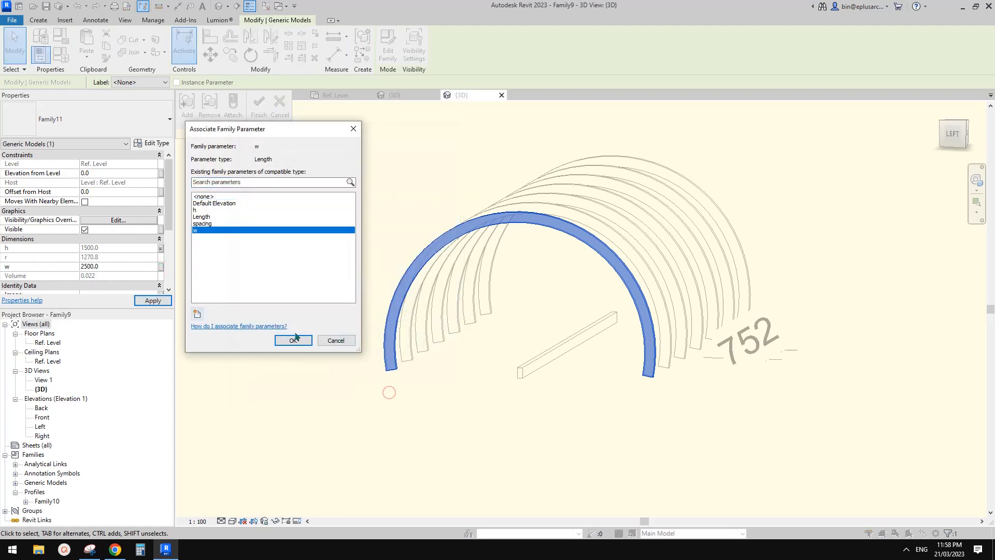
left_click(300, 340)
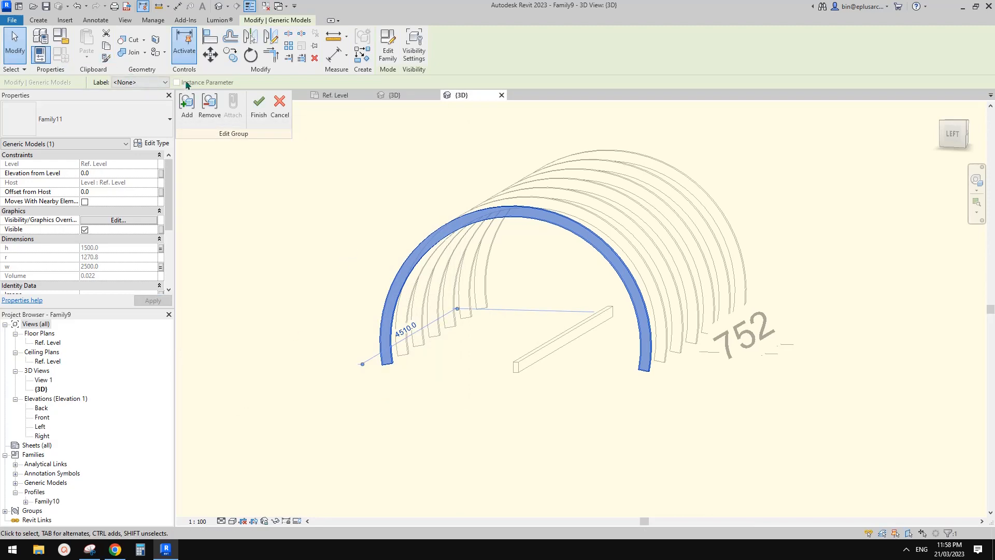
Step: Finish editing the arch array group and set the family's h parameter to 2000 in Family Types
left_click(261, 109)
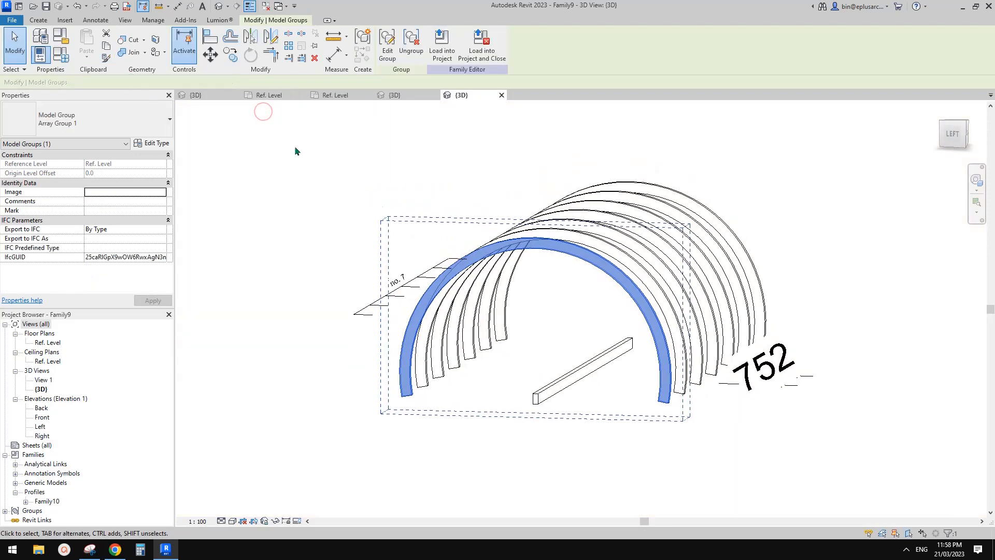
left_click(61, 55)
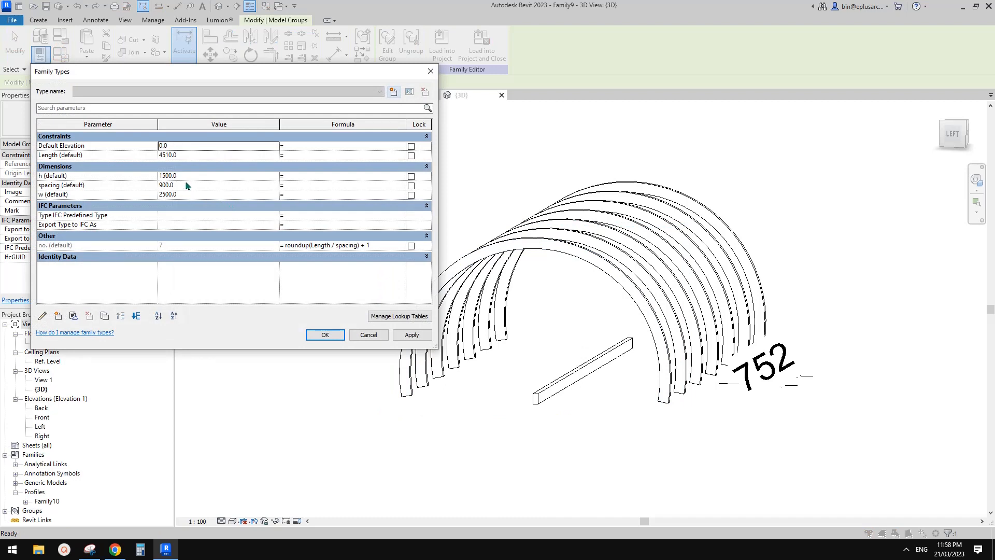
left_click(193, 178)
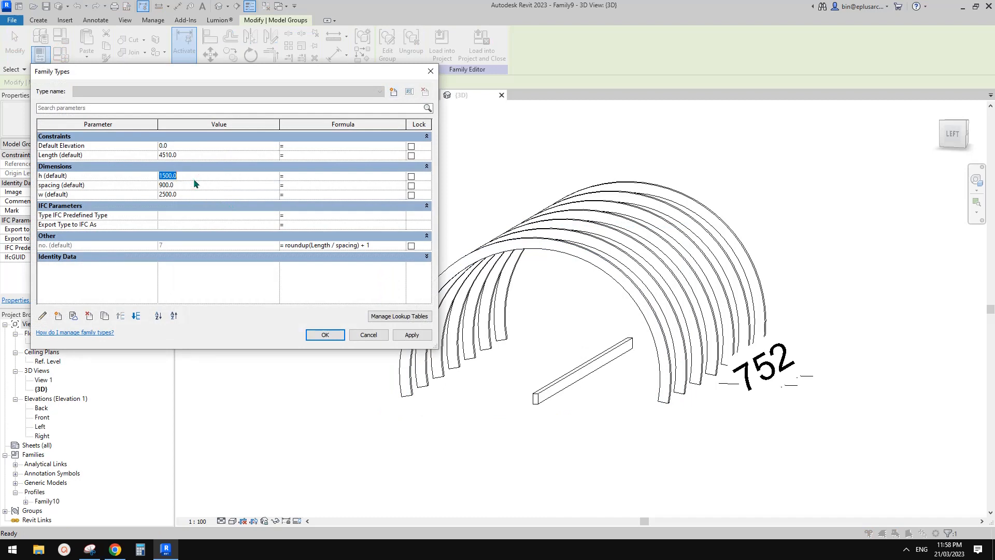
type("2000")
left_click(426, 340)
left_click(325, 335)
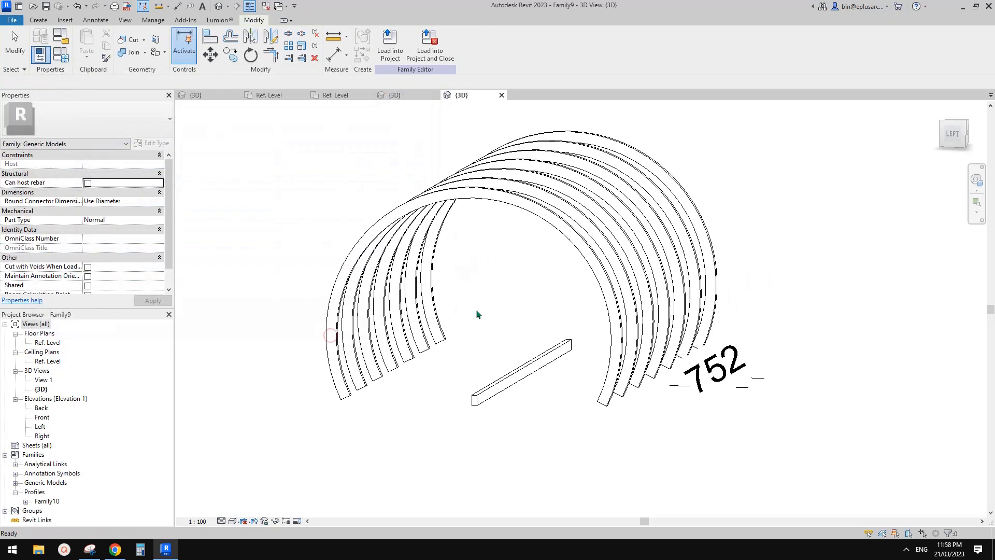
Step: Switch to Snipping Tool and capture a new snip of the arch frames seen end-on
mouse_move(477, 311)
middle_mouse_down("shift")
mouse_move(508, 311)
mouse_move(517, 284)
mouse_move(518, 349)
middle_mouse_up("shift")
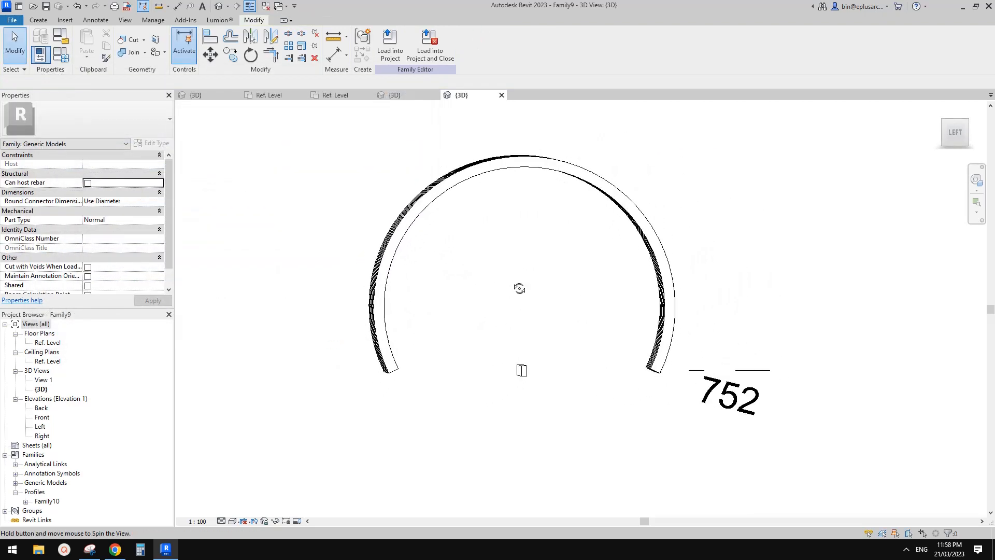
left_click(90, 549)
left_click(264, 65)
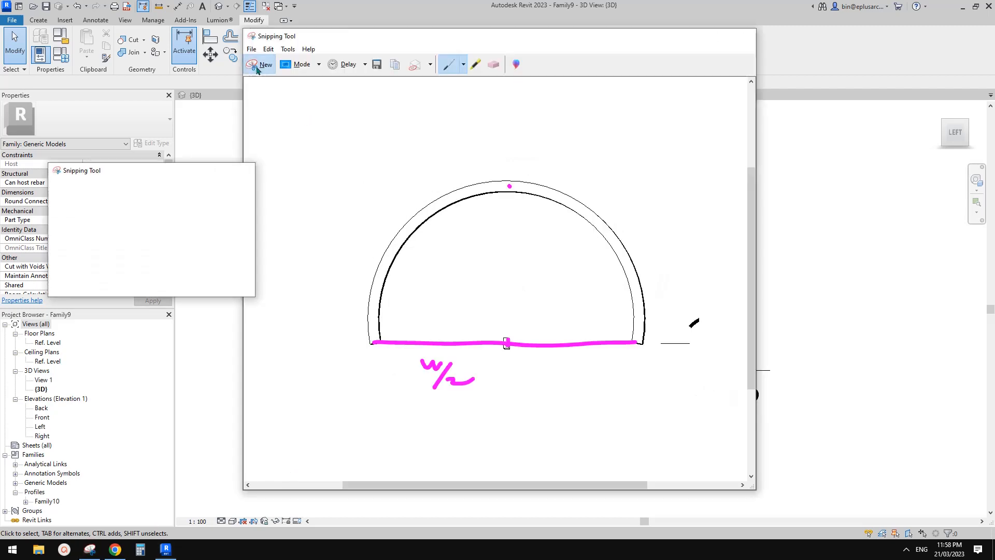
left_click_drag(303, 123, 686, 431)
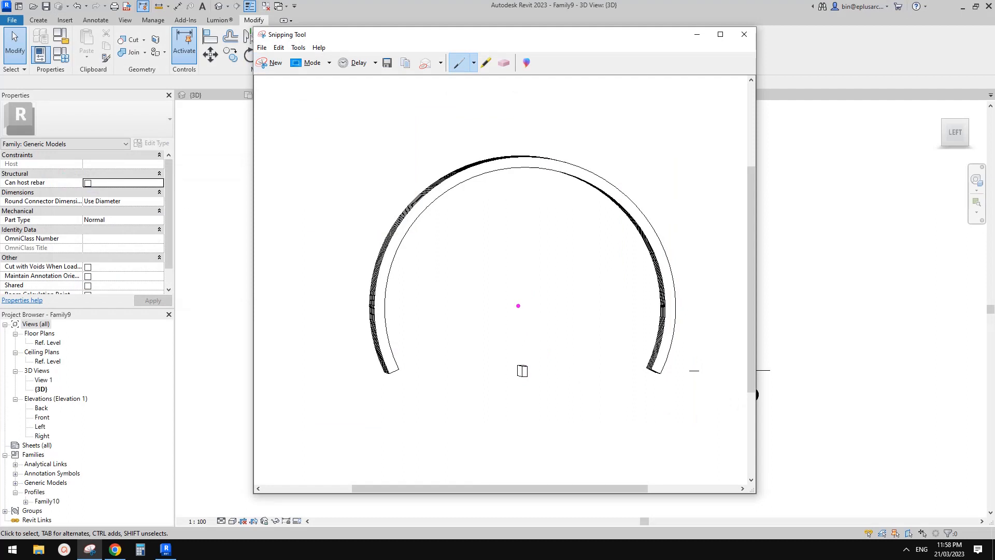
Step: Sketch the arch's centre point, a right triangle from it to the left foot, and a horizontal line from the centre to the arch
left_click_drag(520, 307, 520, 308)
left_click_drag(520, 307, 520, 372)
left_click_drag(388, 371, 520, 371)
left_click_drag(520, 307, 389, 371)
left_click_drag(520, 307, 380, 311)
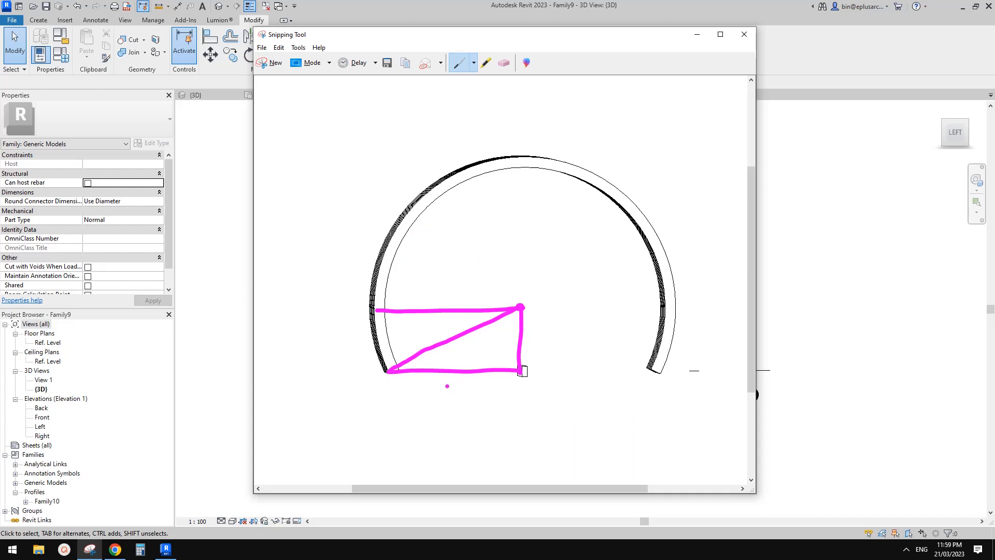
Step: Label the lower triangle's base w/2, its hypotenuse r and its vertical side h-r
mouse_move(446, 382)
left_mouse_down()
mouse_move(456, 389)
mouse_move(450, 403)
mouse_move(487, 397)
left_mouse_up()
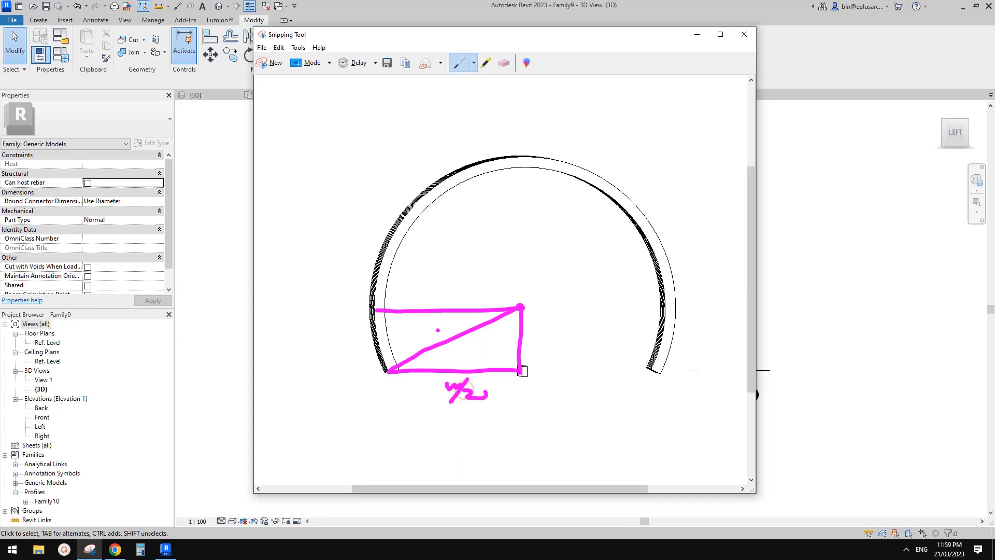
mouse_move(438, 330)
left_mouse_down()
mouse_move(437, 343)
mouse_move(450, 333)
left_mouse_up()
mouse_move(529, 329)
left_mouse_down()
mouse_move(536, 343)
mouse_move(562, 334)
left_mouse_up()
Step: Mark the two beam points on the arch, sketch a triangle from the left point to the centre, and add right-angle marks to both triangles
left_click_drag(433, 190, 439, 196)
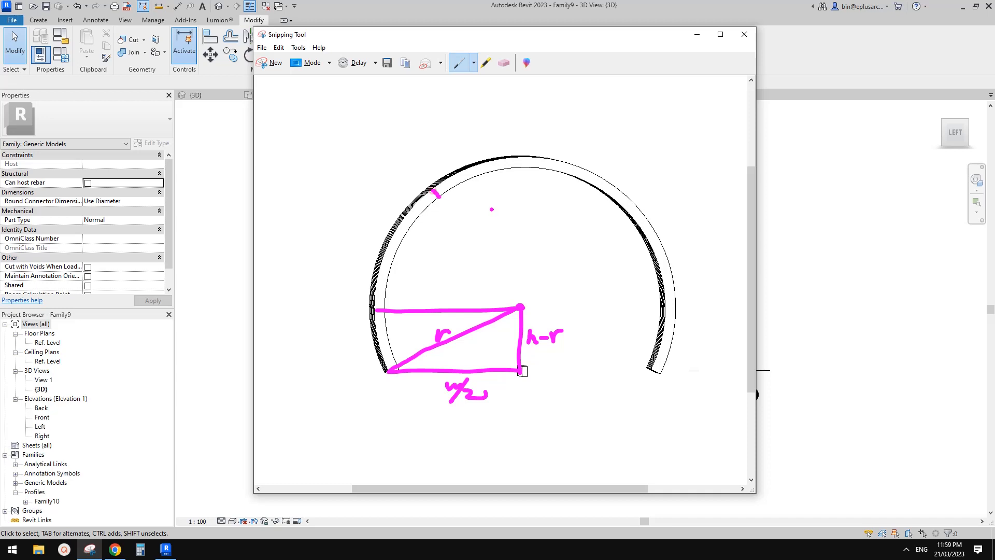
left_click_drag(627, 197, 621, 206)
left_click_drag(439, 197, 434, 310)
left_click_drag(436, 193, 519, 307)
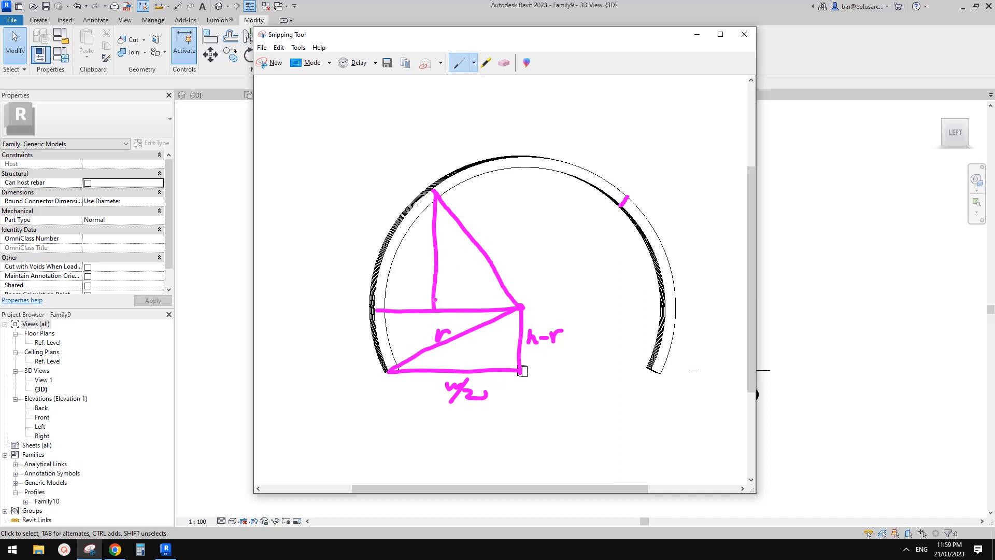
left_click_drag(434, 300, 445, 309)
mouse_move(509, 365)
left_mouse_down()
mouse_move(518, 362)
mouse_move(509, 369)
left_mouse_up()
Step: Sketch a vertical dimension V and a horizontal dimension H locating the left beam point from the base and the arch's centreline
left_click_drag(517, 38, 603, 40)
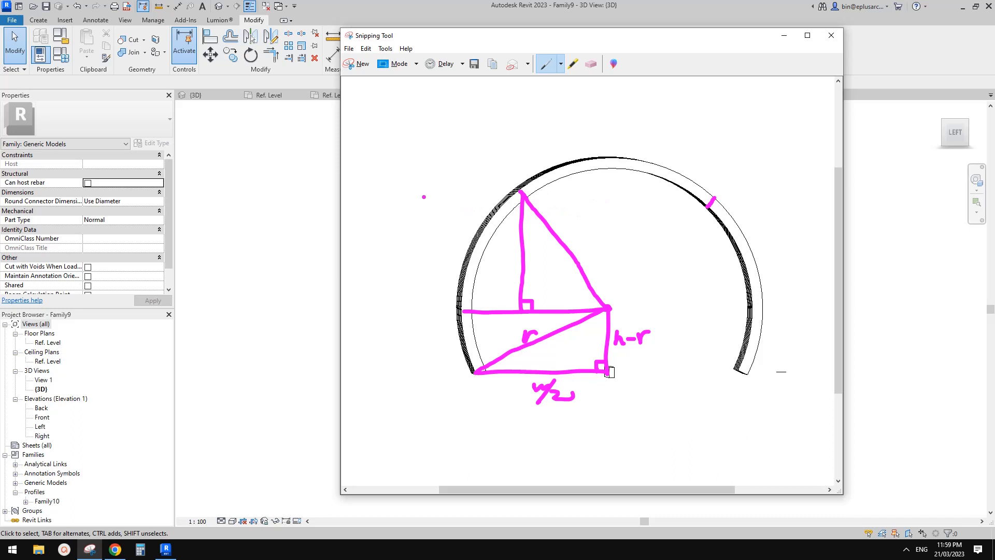
left_click_drag(406, 194, 434, 193)
mouse_move(417, 182)
left_mouse_down()
mouse_move(419, 379)
mouse_move(442, 373)
mouse_move(431, 370)
left_mouse_up()
left_click_drag(405, 205, 419, 189)
left_click_drag(403, 145, 420, 148)
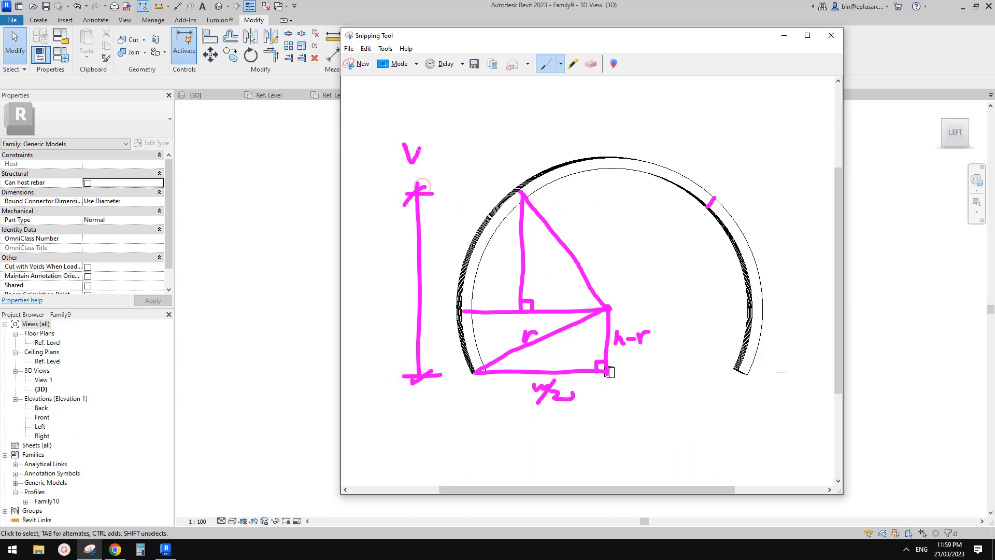
left_click(429, 155)
mouse_move(522, 118)
left_mouse_down()
mouse_move(521, 136)
mouse_move(620, 124)
mouse_move(615, 115)
mouse_move(606, 133)
mouse_move(523, 125)
mouse_move(512, 134)
left_mouse_up()
left_click_drag(554, 96, 554, 111)
left_click_drag(564, 92, 565, 105)
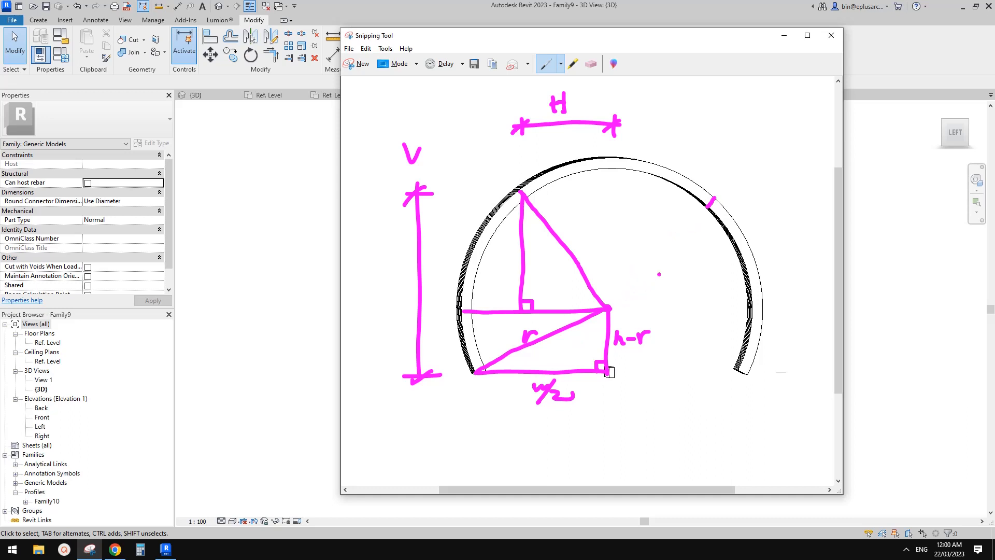
Step: Sketch the radius to the right foot, mark both lower centre angles a, and note the remaining arc angle as 360-2a
mouse_move(596, 315)
left_mouse_down()
mouse_move(601, 322)
mouse_move(609, 314)
mouse_move(585, 335)
mouse_move(599, 337)
mouse_move(604, 322)
mouse_move(668, 334)
mouse_move(745, 373)
left_mouse_up()
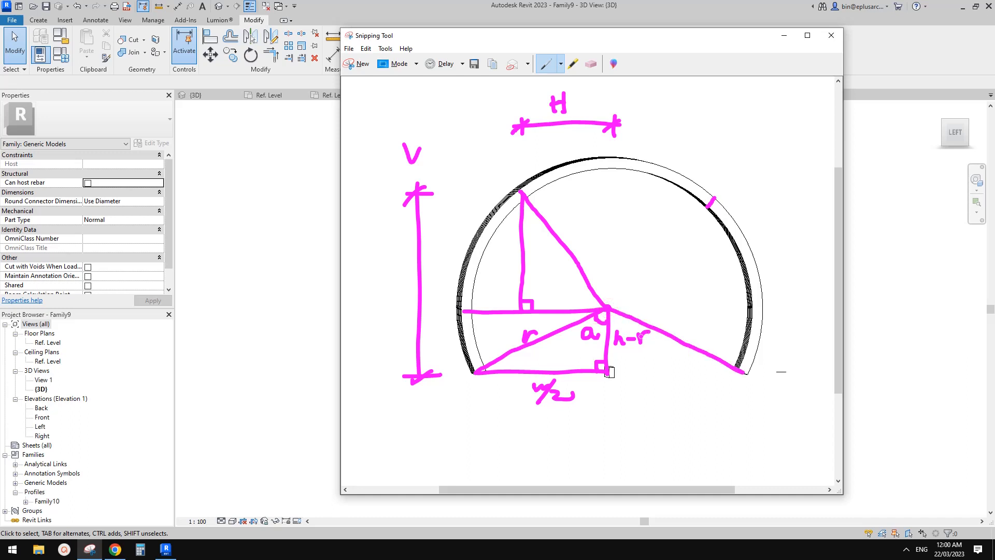
mouse_move(621, 316)
left_mouse_down()
mouse_move(610, 323)
mouse_move(631, 332)
left_mouse_up()
mouse_move(680, 110)
left_mouse_down()
mouse_move(691, 116)
mouse_move(680, 135)
mouse_move(719, 120)
mouse_move(771, 132)
mouse_move(789, 124)
mouse_move(794, 136)
left_mouse_up()
left_click(718, 130)
mouse_move(592, 316)
left_mouse_down()
mouse_move(580, 285)
mouse_move(625, 284)
mouse_move(631, 310)
left_mouse_up()
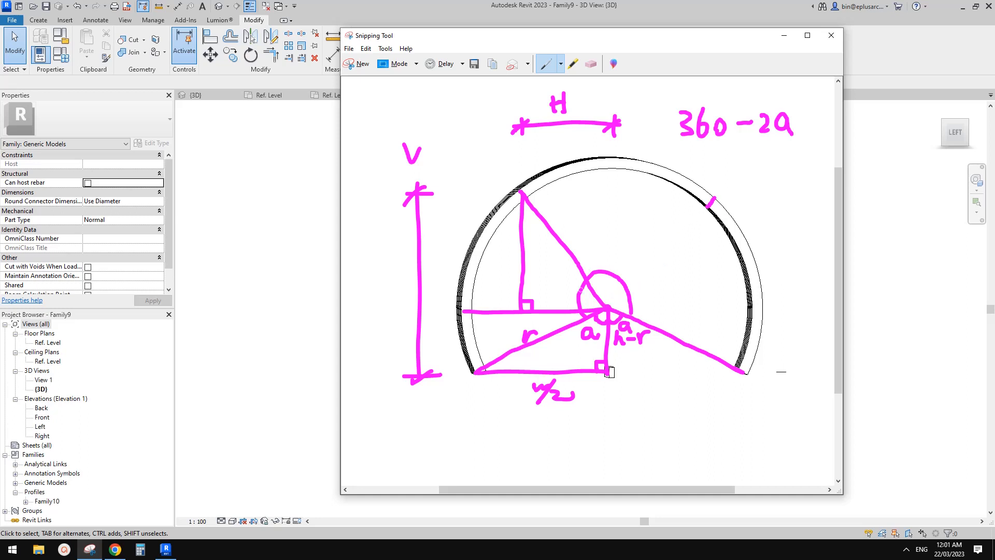
Step: Divide the 360-2a expression by 3 and mark the angle between the left foot and left beam point as b
mouse_move(579, 277)
left_mouse_down()
mouse_move(568, 280)
mouse_move(563, 329)
left_mouse_up()
mouse_move(693, 148)
left_mouse_down()
mouse_move(783, 145)
mouse_move(730, 173)
left_mouse_up()
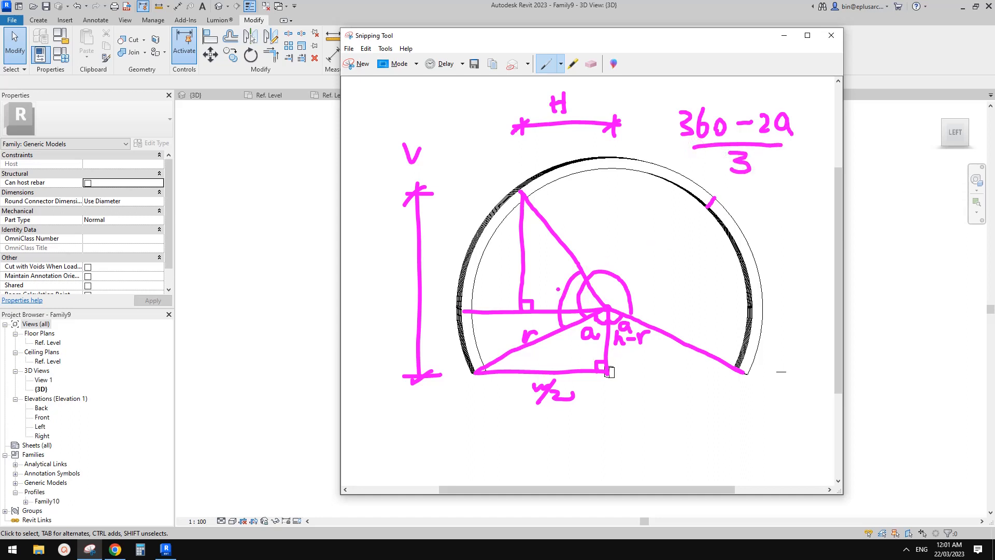
left_click_drag(552, 273, 551, 286)
Step: Mark the equal angles c at the left foot and centre, and label the beam point's angle above horizontal as d with b-c=d
mouse_move(507, 354)
left_mouse_down()
mouse_move(512, 371)
mouse_move(529, 365)
left_mouse_up()
mouse_move(554, 314)
left_mouse_down()
mouse_move(551, 329)
mouse_move(542, 326)
left_mouse_up()
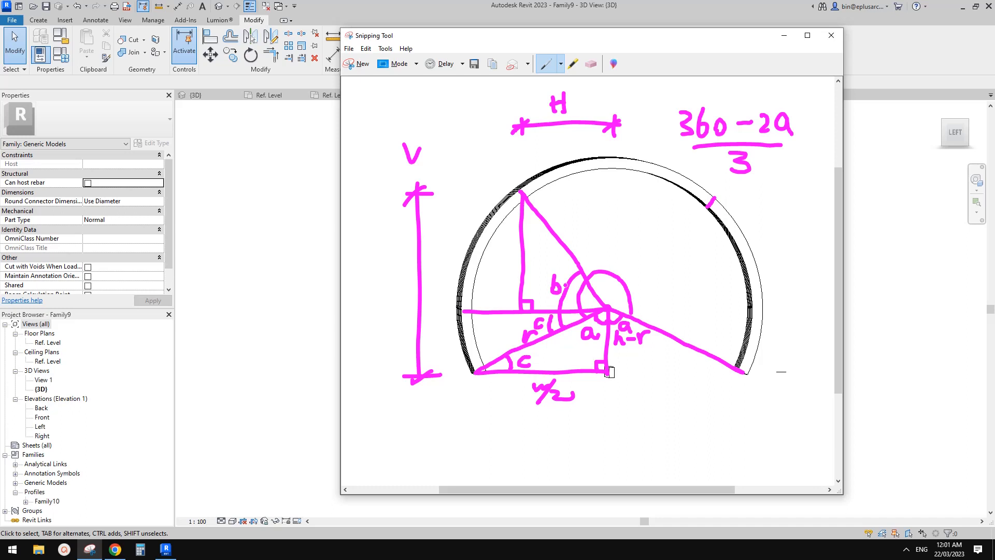
mouse_move(753, 189)
left_mouse_down()
mouse_move(760, 206)
mouse_move(791, 211)
left_mouse_up()
mouse_move(572, 254)
left_mouse_down()
mouse_move(553, 265)
mouse_move(547, 311)
left_mouse_up()
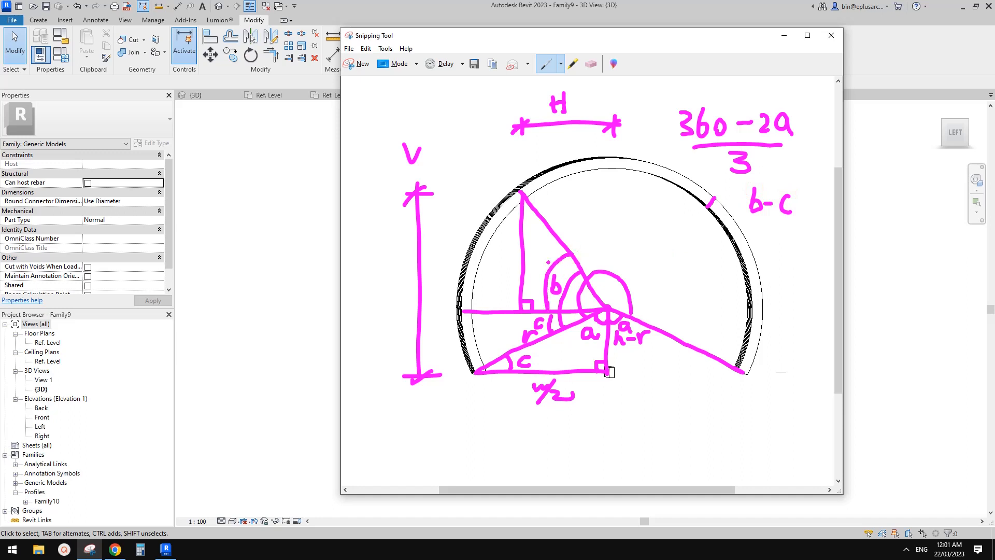
mouse_move(548, 251)
left_mouse_down()
mouse_move(544, 260)
mouse_move(550, 253)
left_mouse_up()
left_click_drag(554, 241, 556, 262)
mouse_move(799, 202)
left_mouse_down()
mouse_move(826, 212)
mouse_move(900, 202)
left_mouse_up()
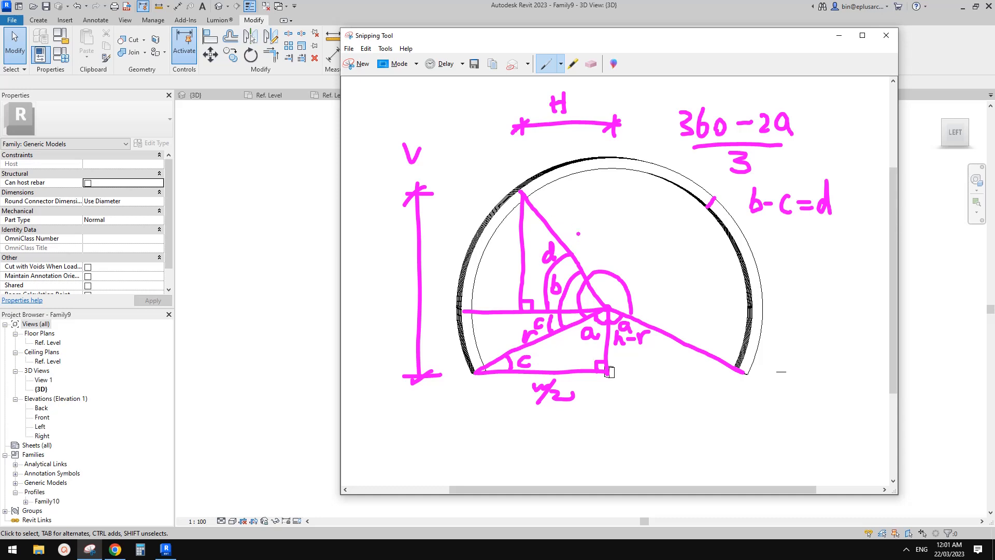
Step: Label the upper radius line r, and sketch a separate right triangle beside the arch with hypotenuse r and angle d
mouse_move(571, 219)
left_mouse_down()
mouse_move(572, 232)
mouse_move(578, 221)
left_mouse_up()
left_click(584, 230)
left_click(584, 235)
mouse_move(802, 274)
left_mouse_down()
mouse_move(806, 359)
mouse_move(854, 385)
mouse_move(807, 279)
left_mouse_up()
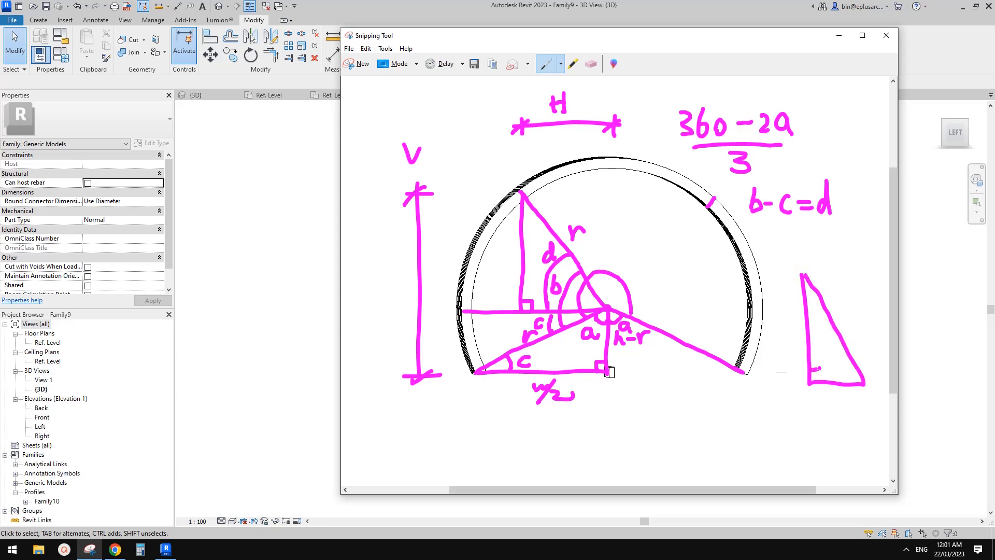
mouse_move(821, 368)
left_mouse_down()
mouse_move(823, 383)
mouse_move(850, 383)
mouse_move(836, 373)
mouse_move(846, 374)
left_mouse_up()
mouse_move(836, 304)
left_mouse_down()
mouse_move(840, 321)
mouse_move(856, 311)
left_mouse_up()
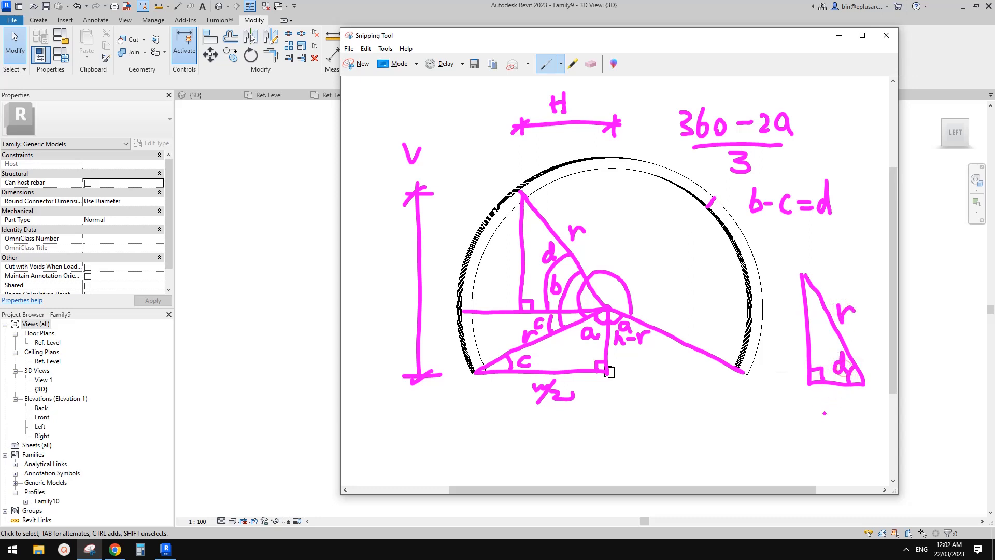
Step: Mark the separate triangle's base as x and its vertical side as y, each with a pointing arrow
mouse_move(835, 415)
left_mouse_down()
mouse_move(835, 389)
mouse_move(842, 397)
left_mouse_up()
mouse_move(776, 338)
left_mouse_down()
mouse_move(806, 337)
mouse_move(794, 347)
left_mouse_up()
mouse_move(827, 424)
left_mouse_down()
mouse_move(829, 437)
mouse_move(841, 420)
mouse_move(841, 436)
left_mouse_up()
mouse_move(763, 335)
left_mouse_down()
mouse_move(772, 337)
mouse_move(765, 357)
left_mouse_up()
Step: Write the formulas x = r cos(d) and y = r sin(d) below the arch
left_click_drag(647, 410, 631, 426)
mouse_move(631, 413)
left_mouse_down()
mouse_move(649, 426)
mouse_move(702, 409)
left_mouse_up()
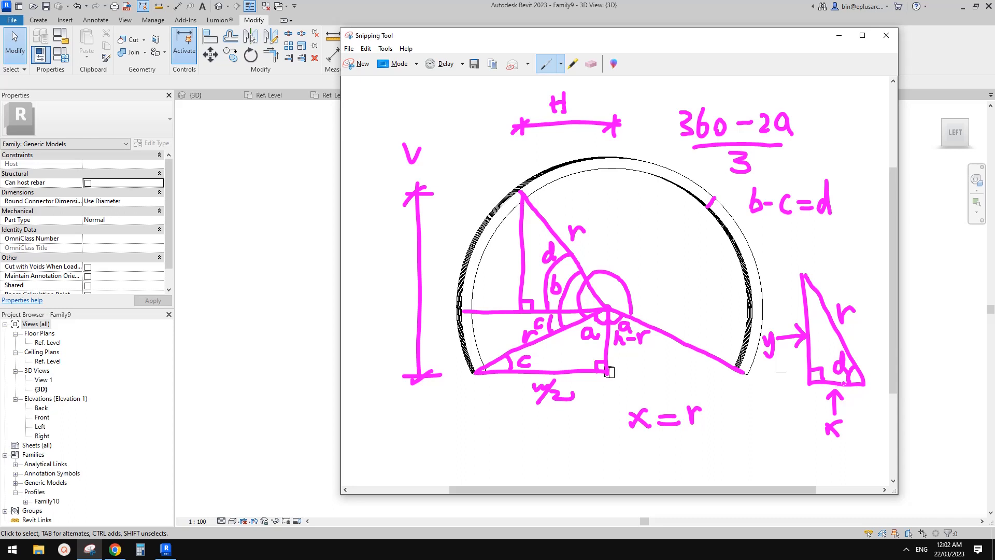
mouse_move(723, 409)
left_mouse_down()
mouse_move(722, 423)
mouse_move(729, 410)
mouse_move(733, 422)
mouse_move(756, 424)
mouse_move(755, 395)
mouse_move(773, 425)
left_mouse_up()
mouse_move(629, 442)
left_mouse_down()
mouse_move(643, 441)
mouse_move(632, 468)
mouse_move(652, 451)
mouse_move(689, 465)
mouse_move(699, 450)
mouse_move(712, 469)
mouse_move(746, 459)
left_mouse_up()
mouse_move(750, 449)
left_mouse_down()
mouse_move(755, 465)
mouse_move(771, 466)
left_mouse_up()
left_click_drag(778, 440, 780, 465)
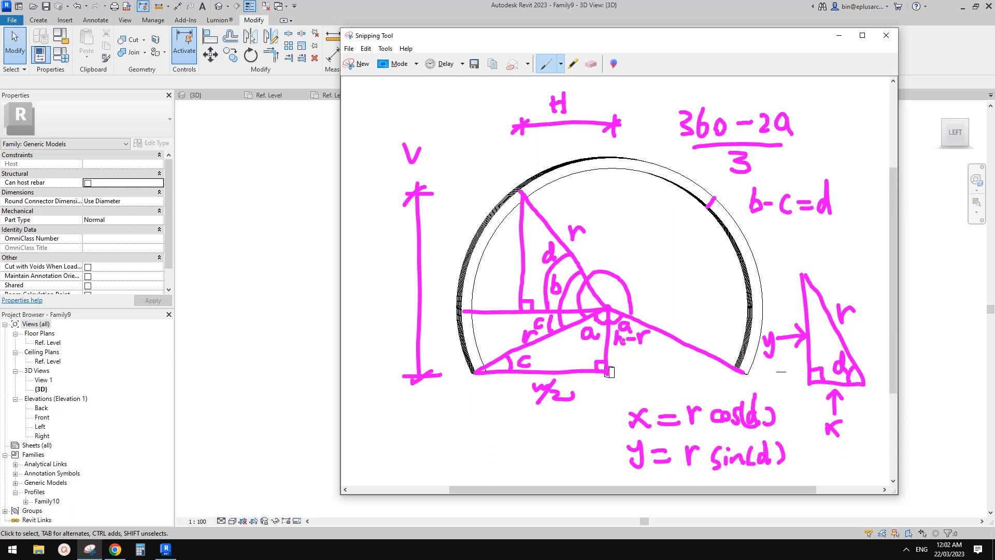
Step: Label the vertical line inside the arch y, complete the height formula as V = y + h - r, and underline its expression
mouse_move(499, 249)
left_mouse_down()
mouse_move(513, 247)
mouse_move(504, 272)
left_mouse_up()
left_click_drag(424, 145, 441, 144)
mouse_move(425, 155)
left_mouse_down()
mouse_move(449, 155)
mouse_move(451, 164)
mouse_move(477, 154)
left_mouse_up()
left_click_drag(468, 147, 469, 166)
mouse_move(486, 143)
left_mouse_down()
mouse_move(488, 165)
mouse_move(517, 154)
mouse_move(520, 166)
mouse_move(533, 149)
left_mouse_up()
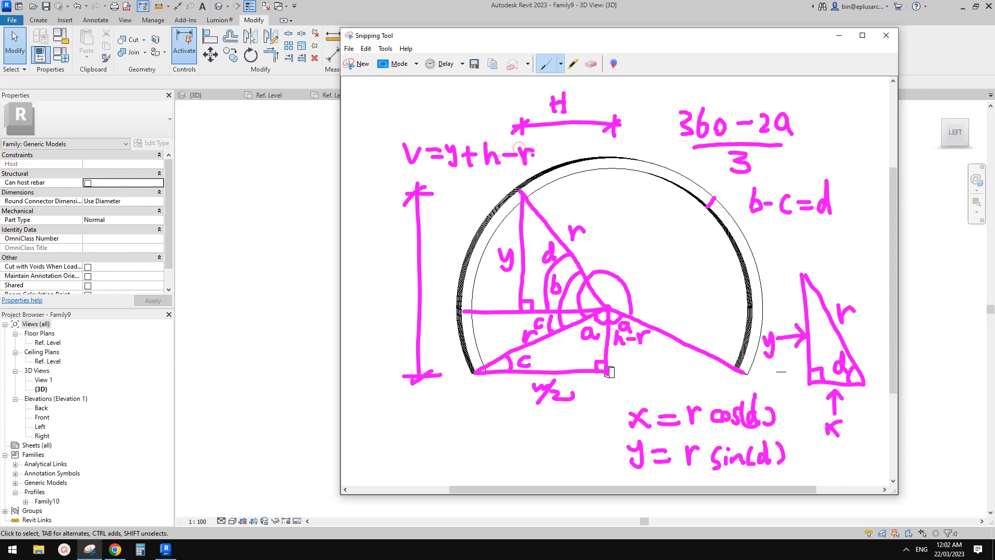
left_click_drag(446, 175, 533, 169)
Step: Underline y = r sin(d), erase that line, and underline x = r cos(d) instead
left_click_drag(632, 476, 799, 473)
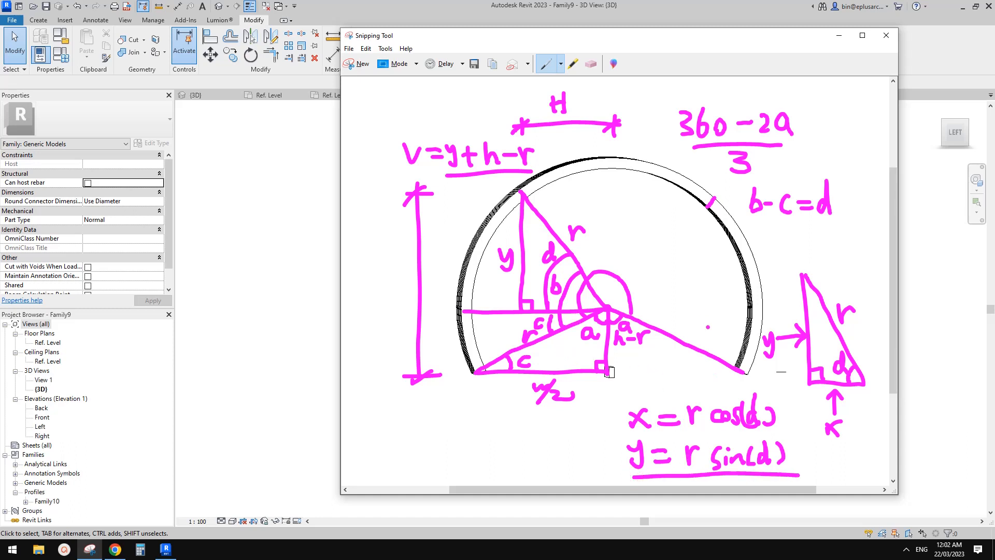
left_click(591, 64)
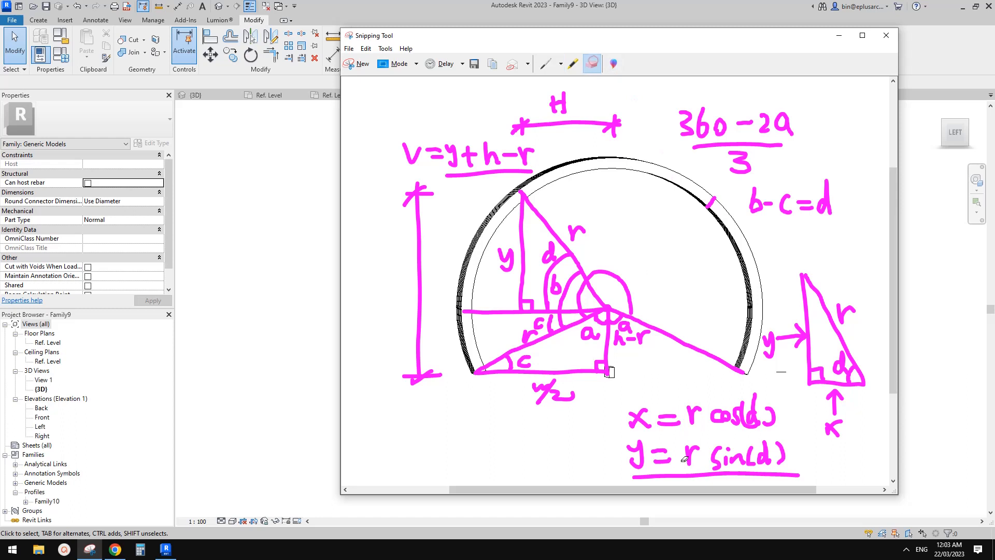
left_click(682, 474)
left_click(544, 64)
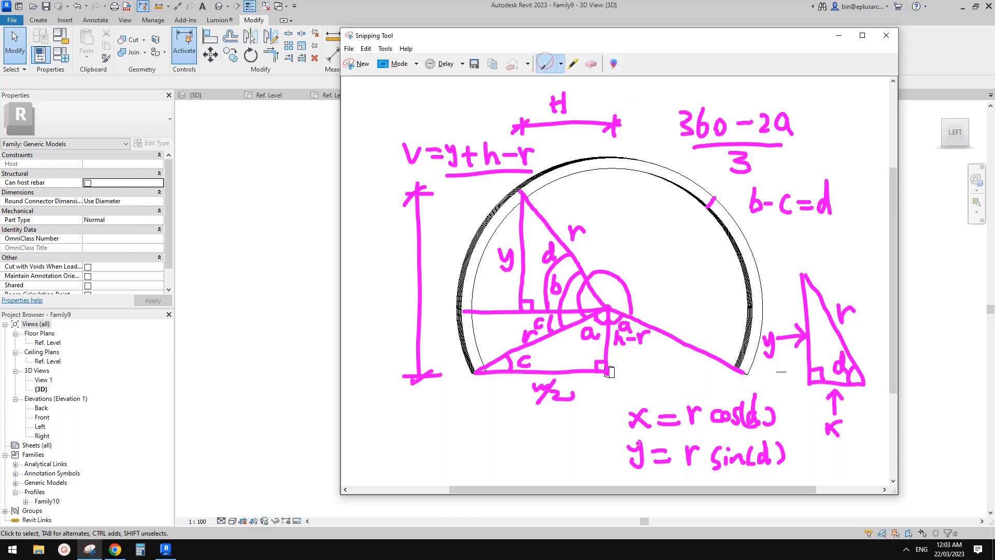
left_click_drag(624, 433, 776, 433)
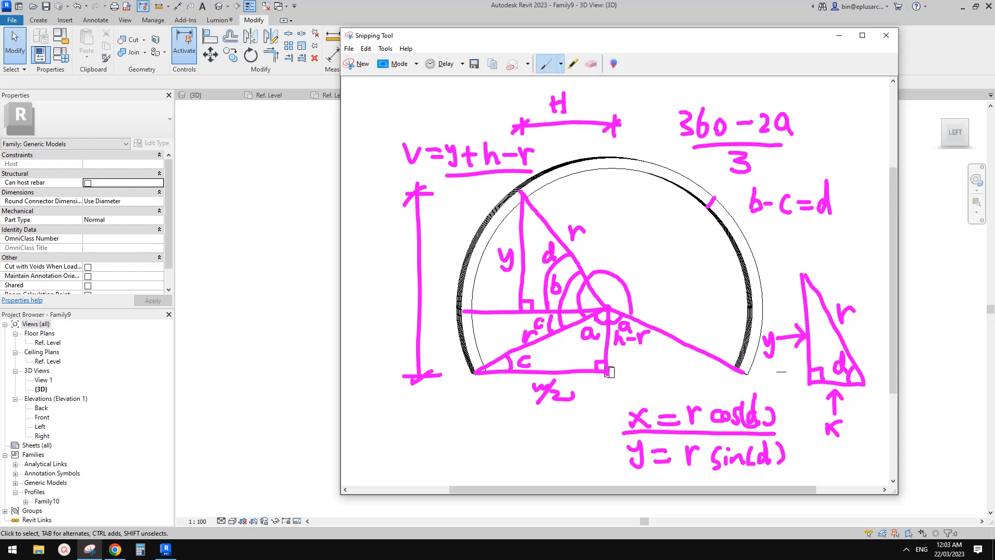
Step: Arrange the annotated sketch and the Revit window side by side, with the arch model shown beside the sketch
left_click_drag(614, 36, 992, 69)
left_click(340, 51)
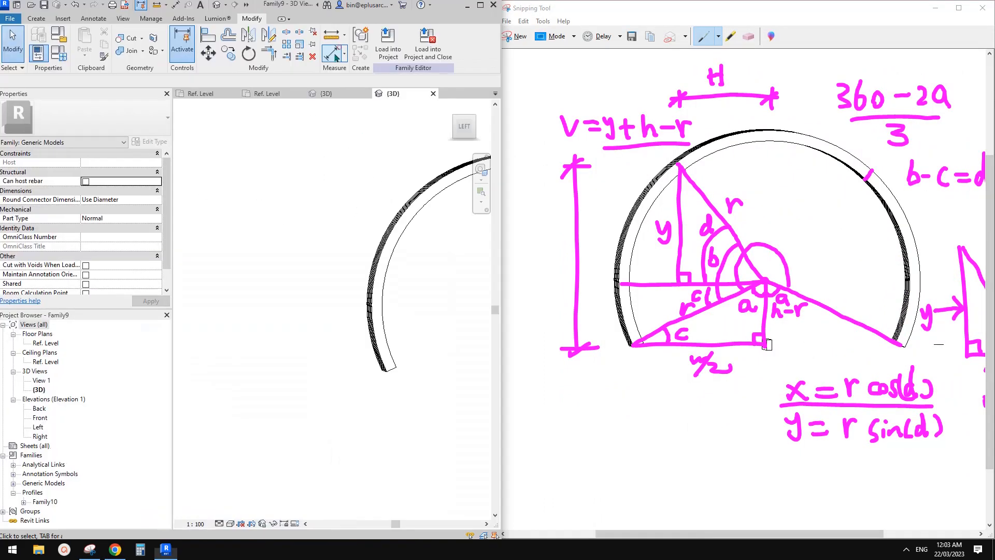
scroll(321, 208, "down", 3)
middle_click_drag(417, 216, 365, 262)
scroll(353, 264, "up", 1)
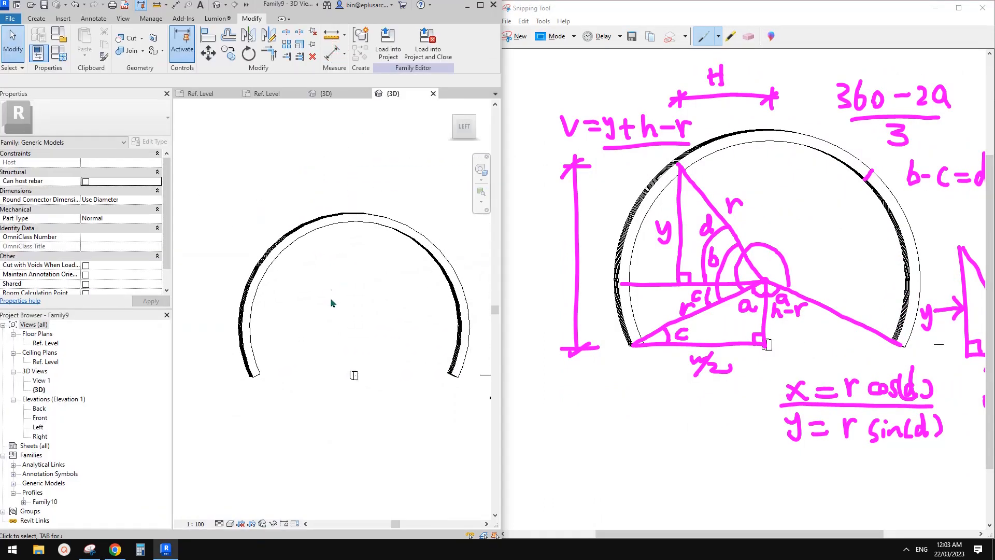
middle_click_drag(344, 294, 431, 307, "shift")
middle_click_drag(378, 275, 358, 303, "shift")
Step: Add an instance family parameter named a with the Angle type, grouped under Dimensions
left_click(67, 60)
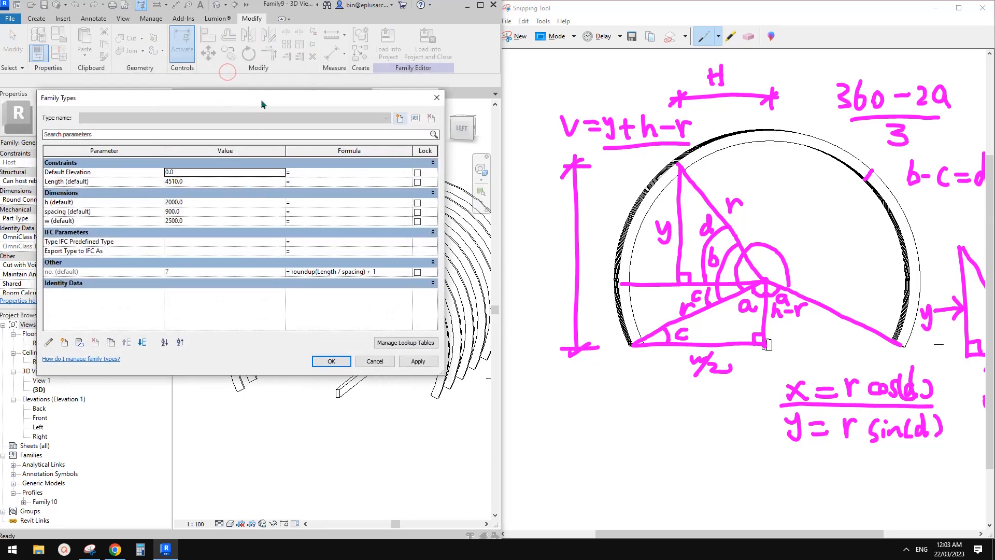
left_click_drag(260, 98, 248, 108)
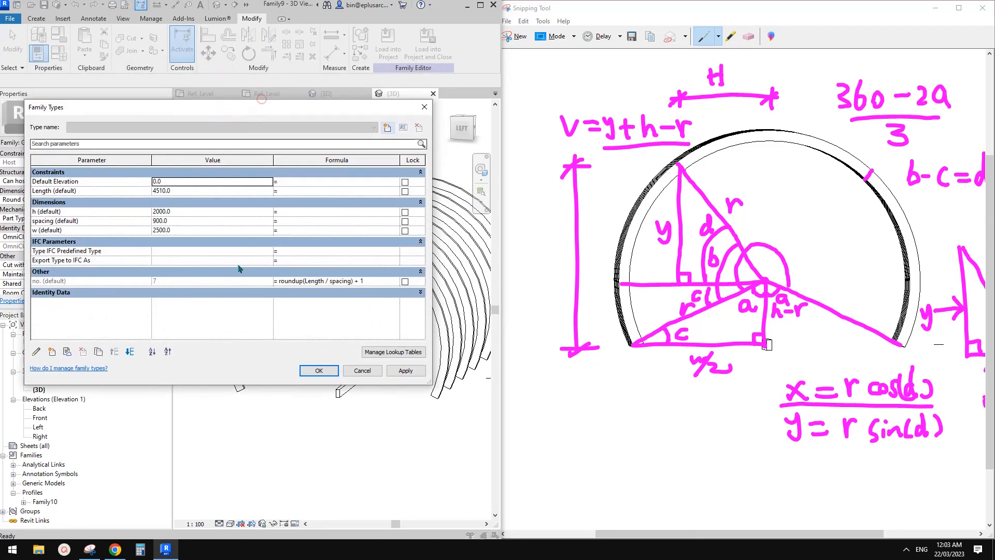
left_click(53, 353)
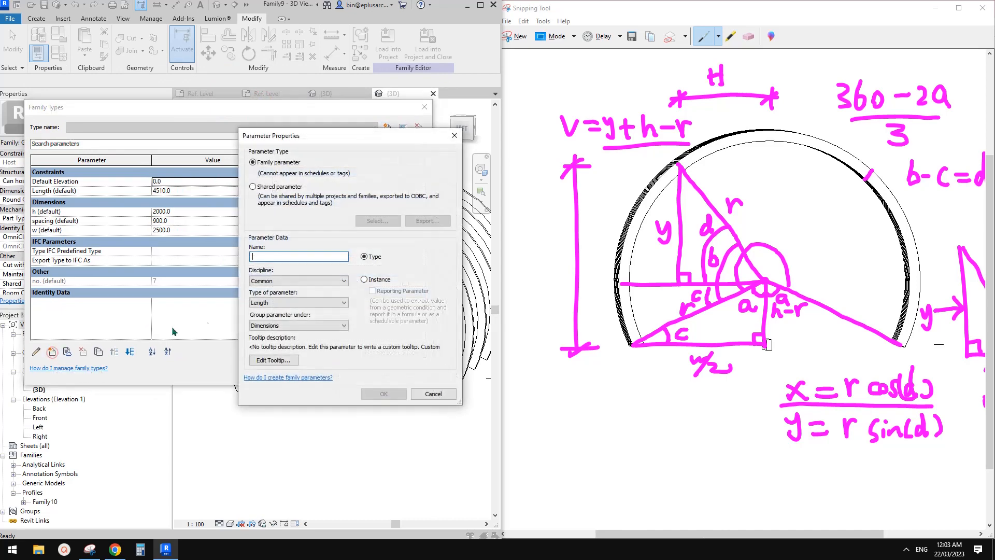
type("a")
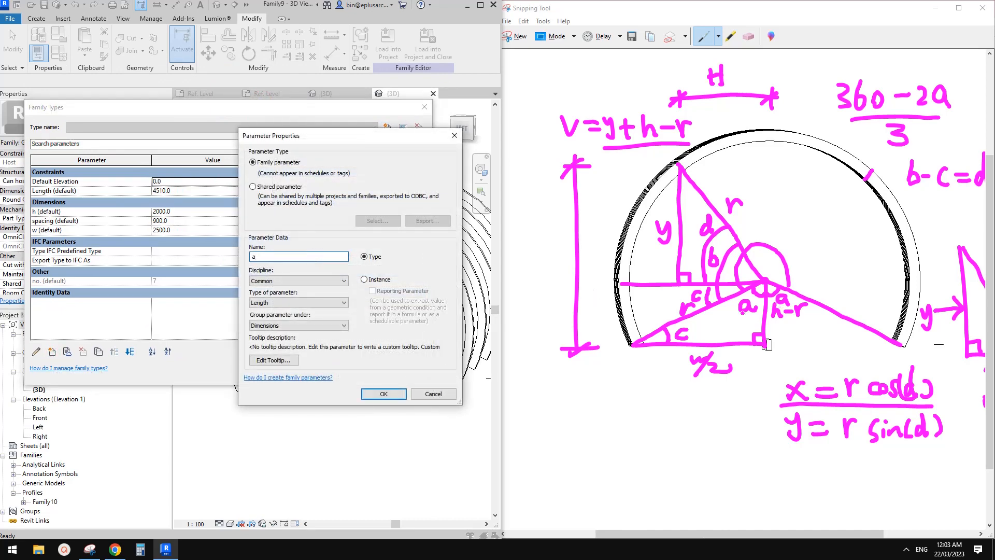
left_click(364, 279)
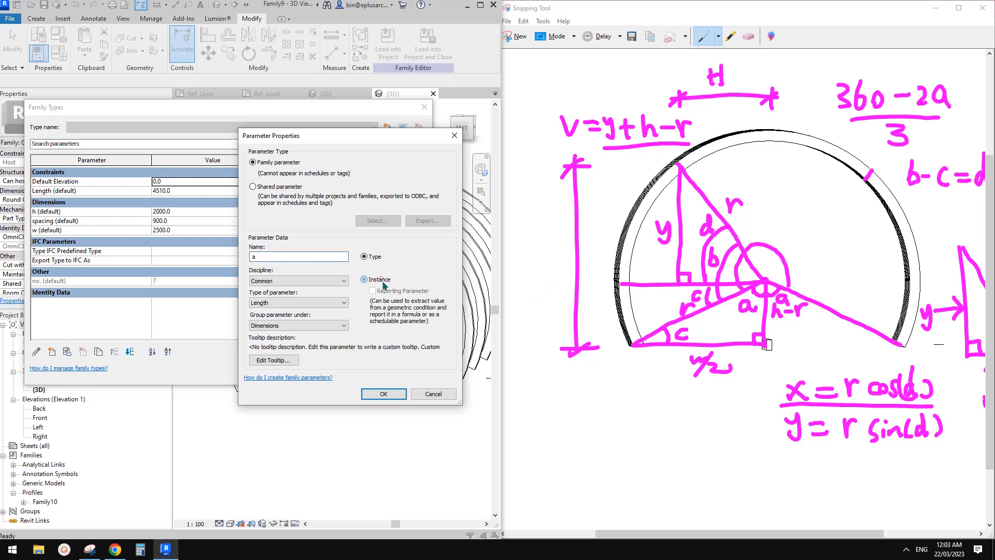
left_click(287, 302)
left_click(258, 326)
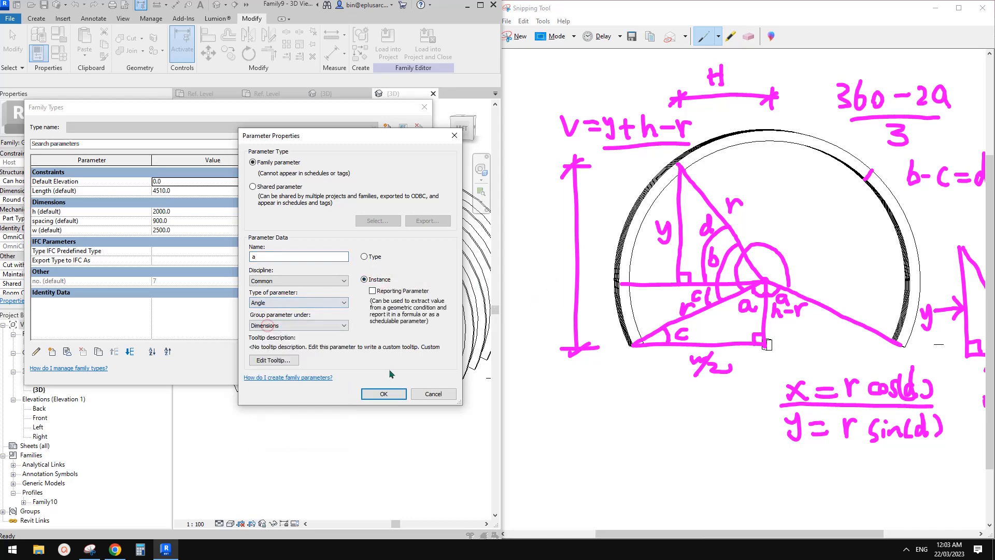
left_click(383, 394)
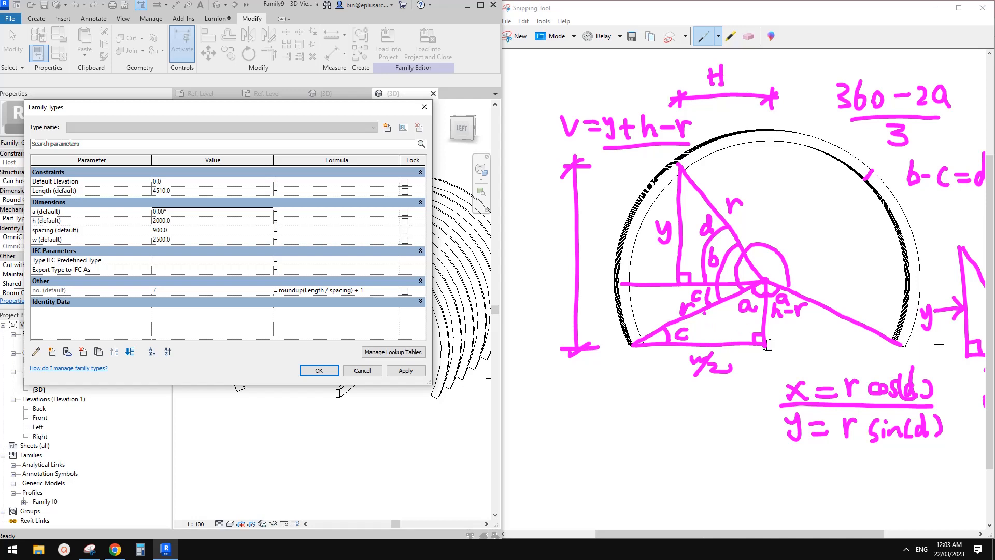
Step: Try to set the formula of parameter a to asin((w/2)/r)
left_click(299, 212)
type("asin(w/2)/r")
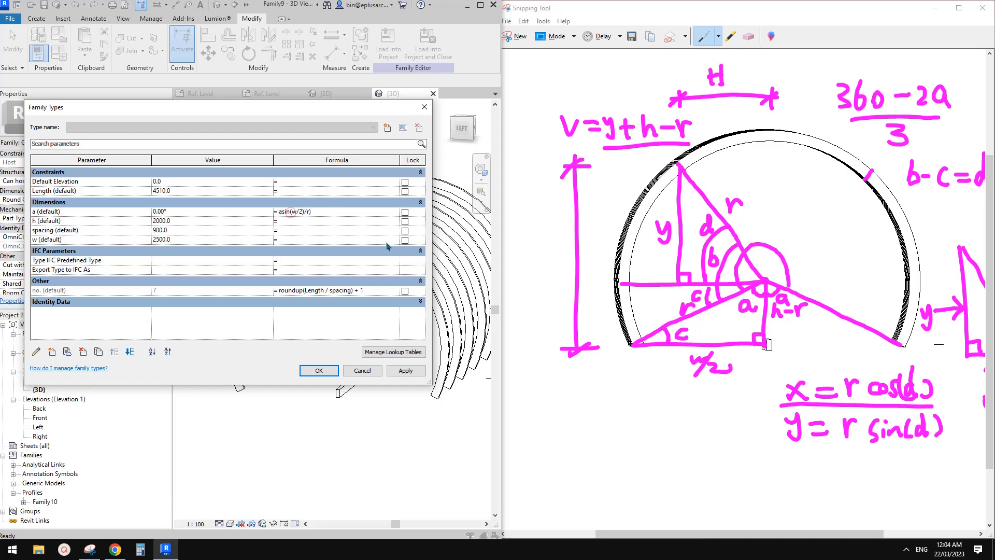
type("(")
left_click(324, 223)
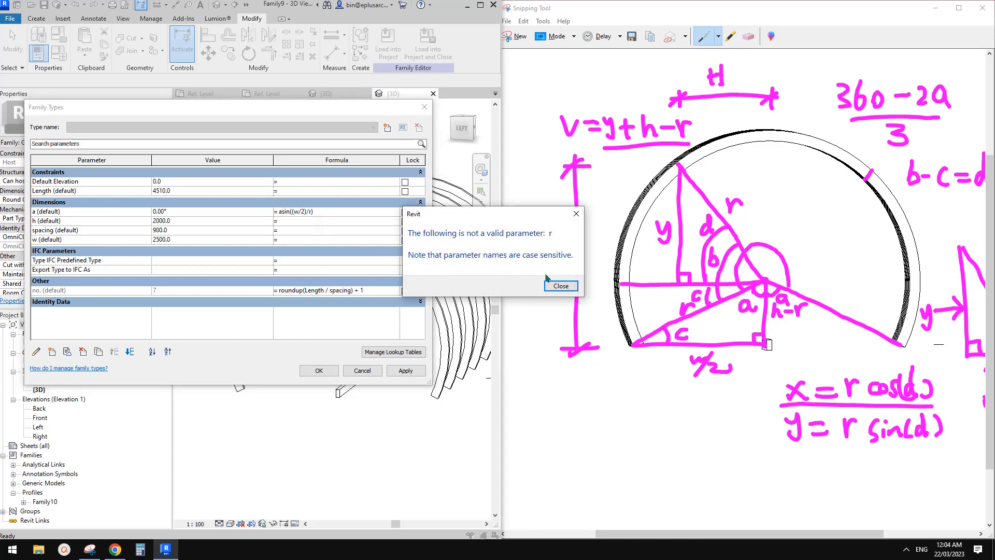
left_click(563, 285)
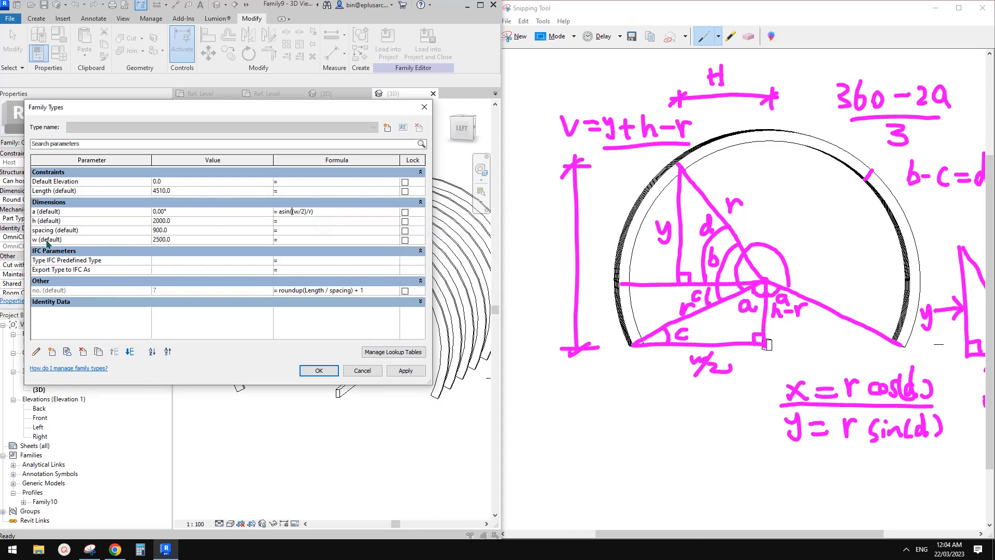
Step: Clear the formula of parameter a and accept the family types
left_click(324, 212)
key("Delete")
left_click(330, 371)
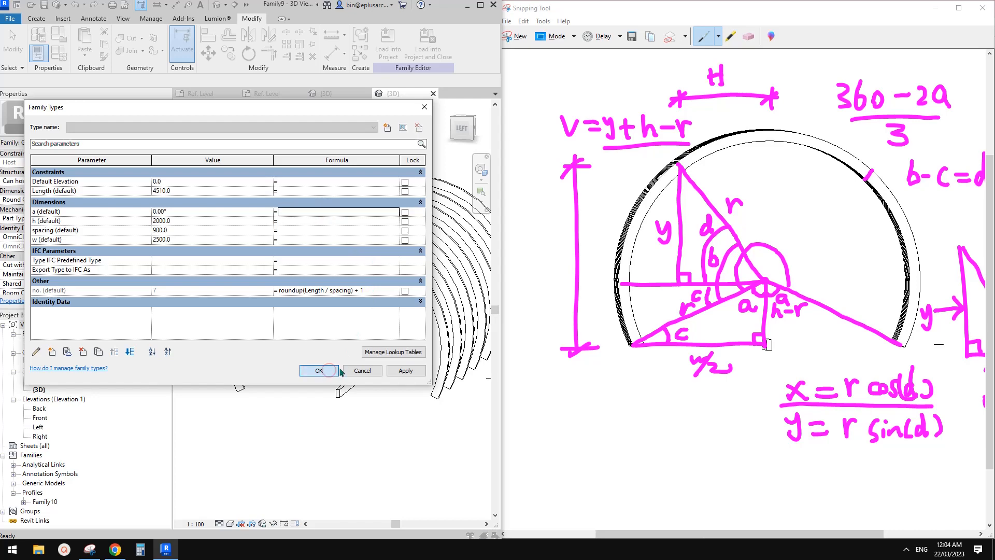
Step: Open the front arch's array group for editing and select the arch inside it
middle_click_drag(393, 294, 389, 294)
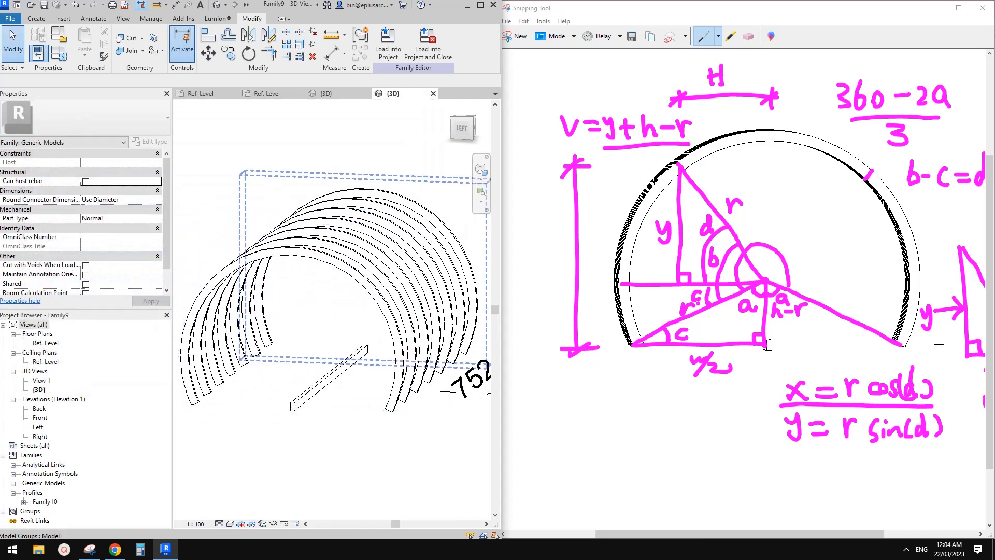
middle_click_drag(301, 289, 321, 291)
left_click(346, 265)
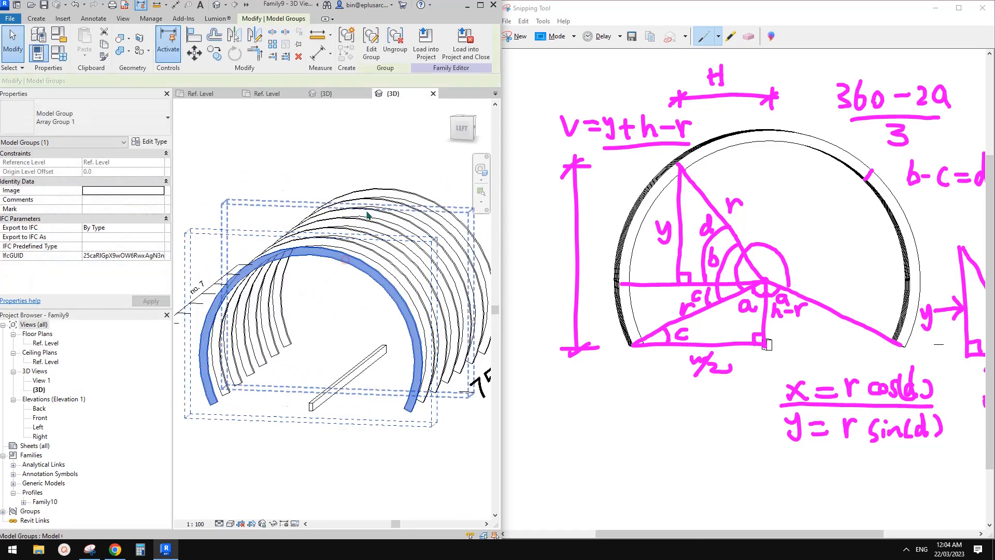
middle_click_drag(355, 231, 360, 225)
key("Escape")
left_click(361, 258)
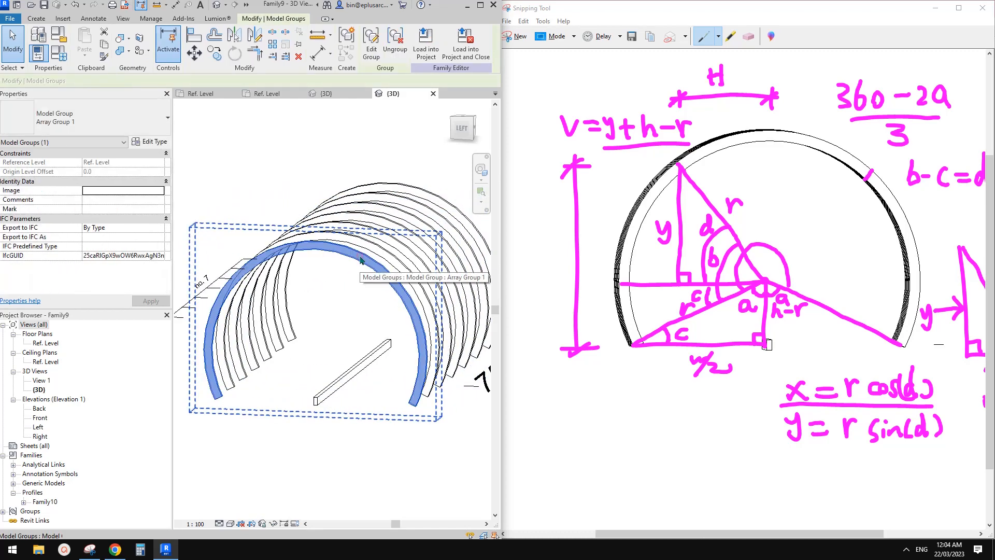
left_click(381, 51)
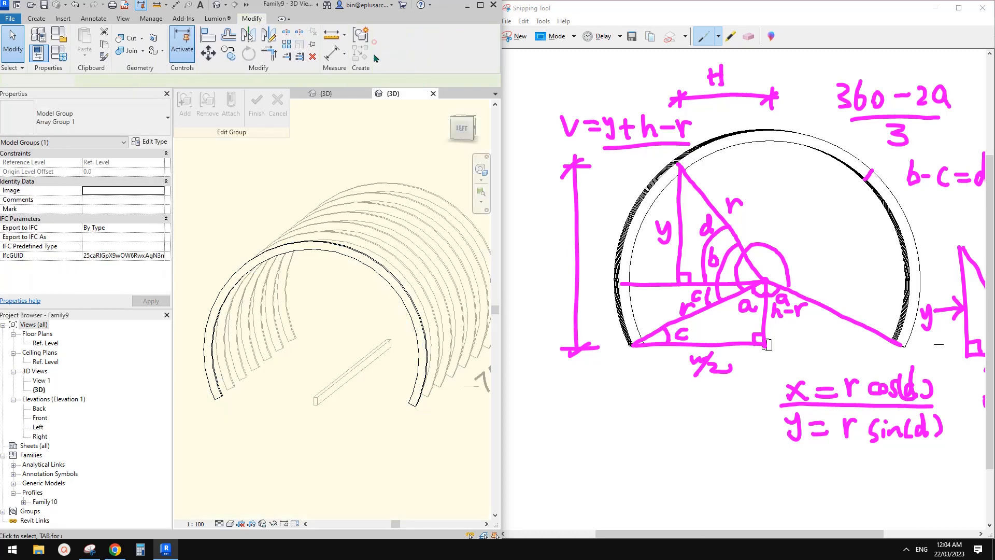
left_click(351, 251)
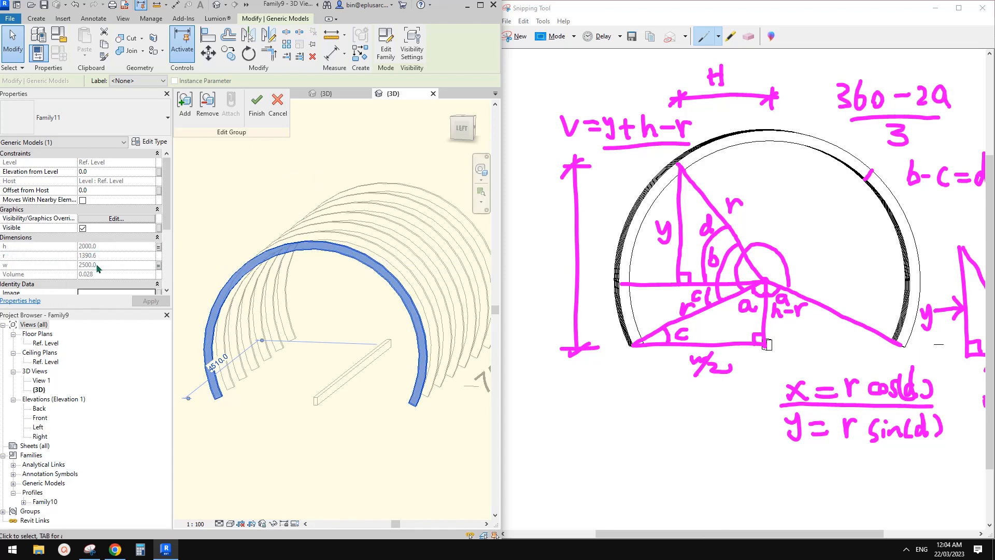
Step: Open the nested arch family and copy the formula of its parameter r, leaving its family types unchanged
left_click(386, 43)
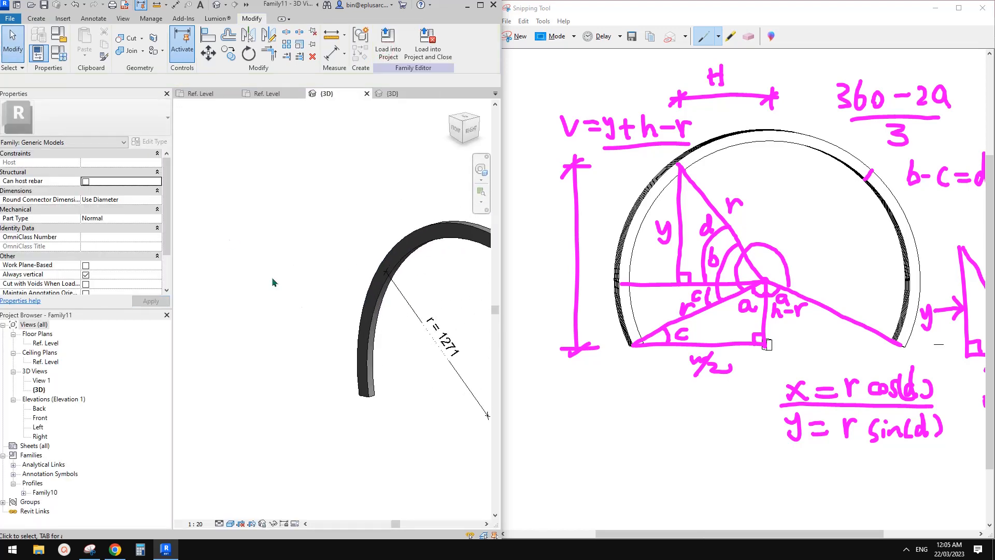
left_click(59, 52)
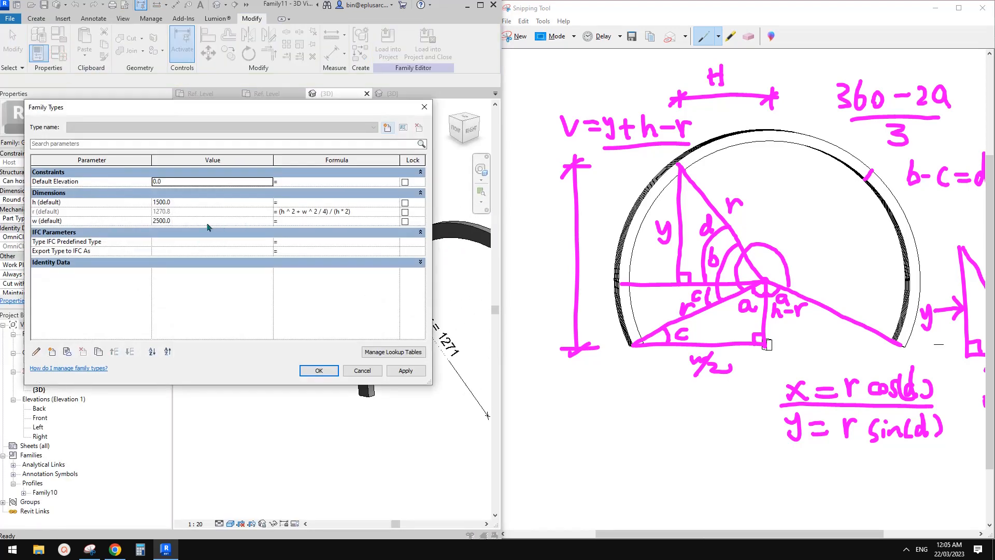
left_click(377, 213)
key("ctrl+c")
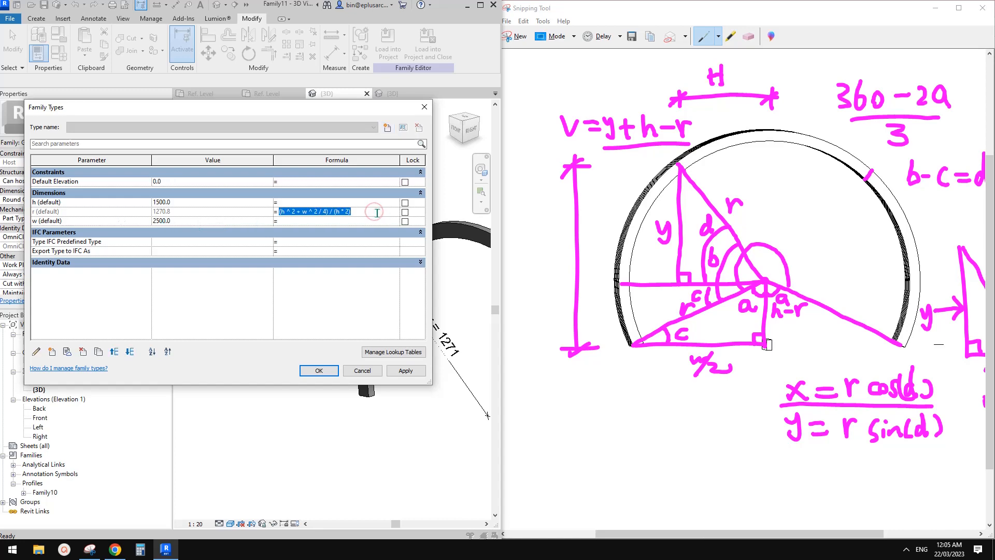
left_click(362, 371)
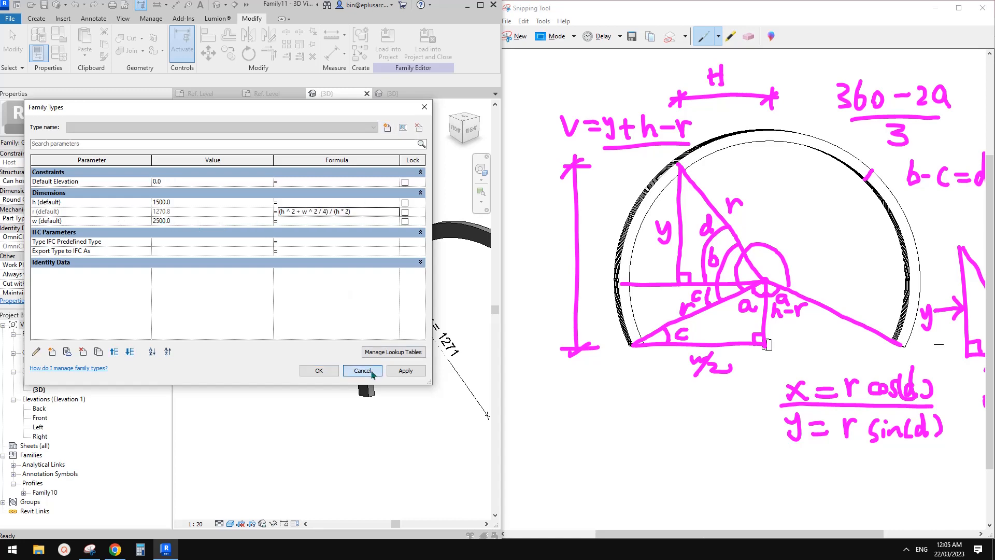
Step: Close the nested arch family's view and finish editing the array group
left_click(368, 93)
left_click(519, 275)
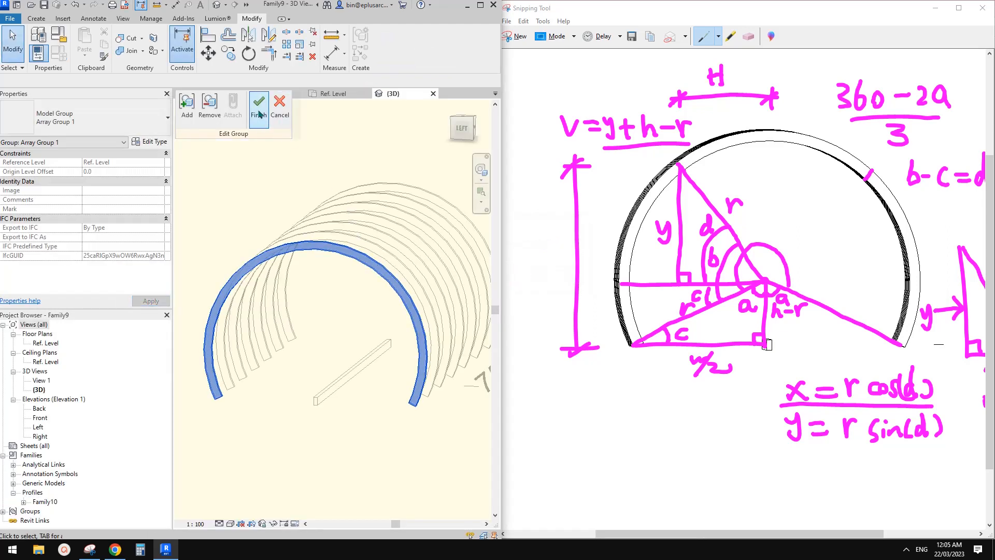
left_click(259, 107)
Step: Add an instance length parameter r with the copied formula (h ^ 2 + w ^ 2 / 4) / (h * 2) and accept the family types
left_click(62, 57)
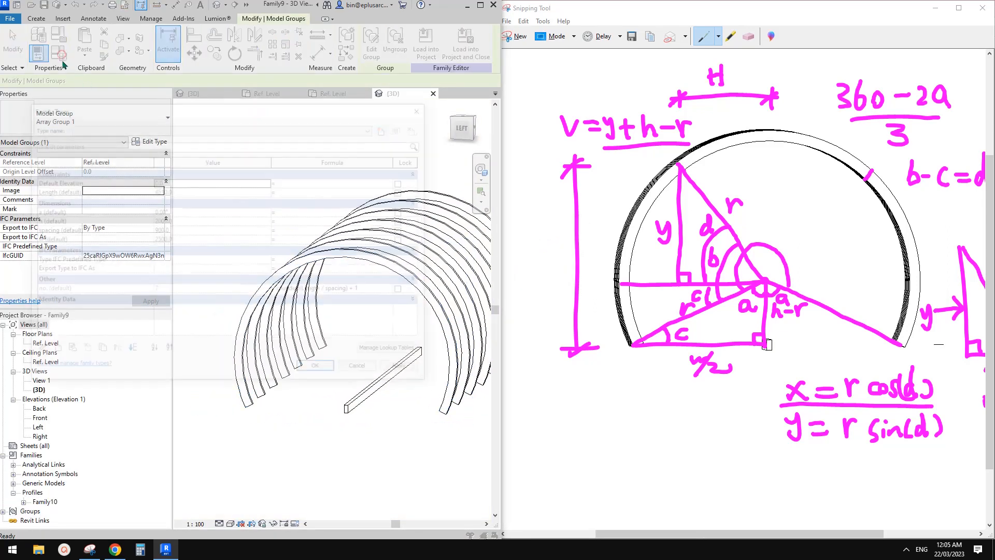
left_click(52, 352)
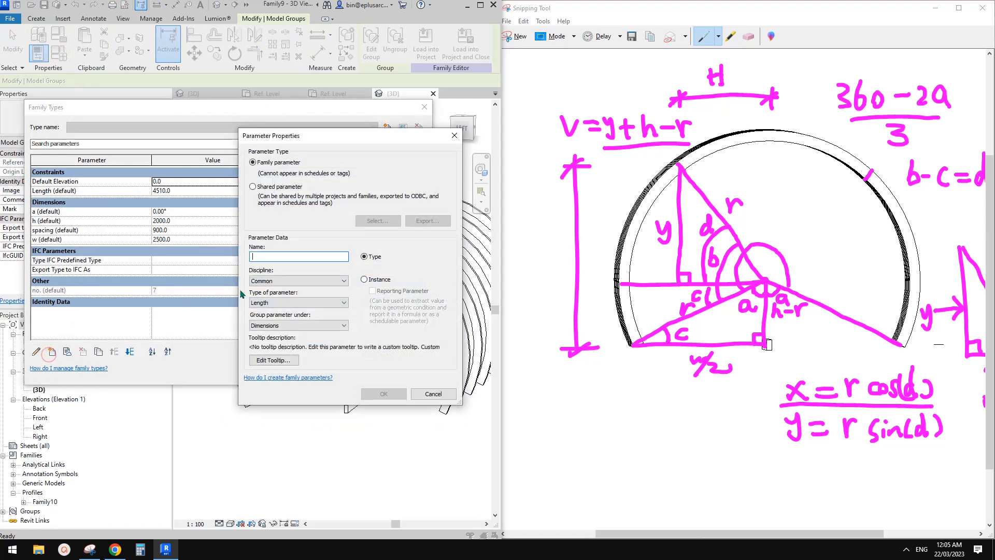
left_click(269, 256)
type("r")
left_click(364, 279)
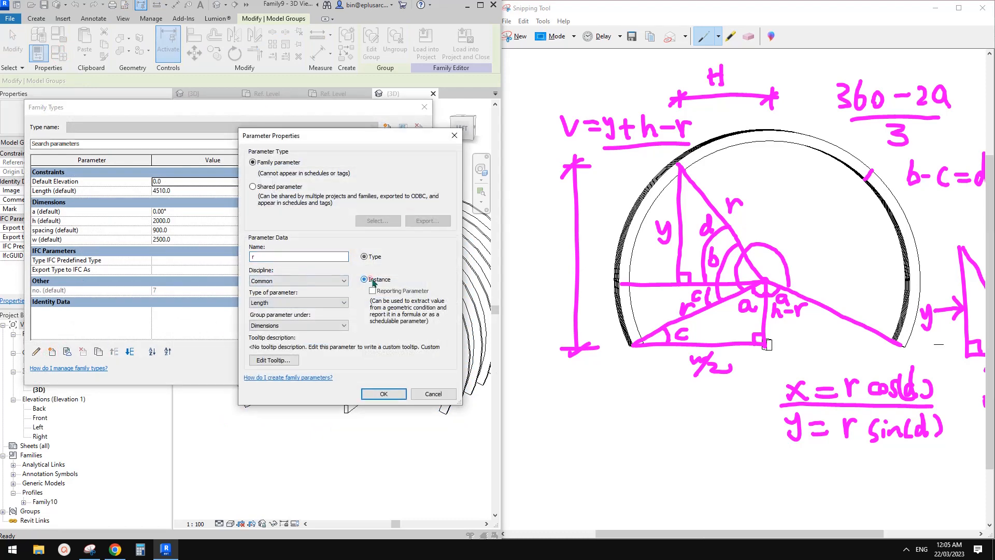
left_click(384, 393)
left_click(306, 231)
key("ctrl+v")
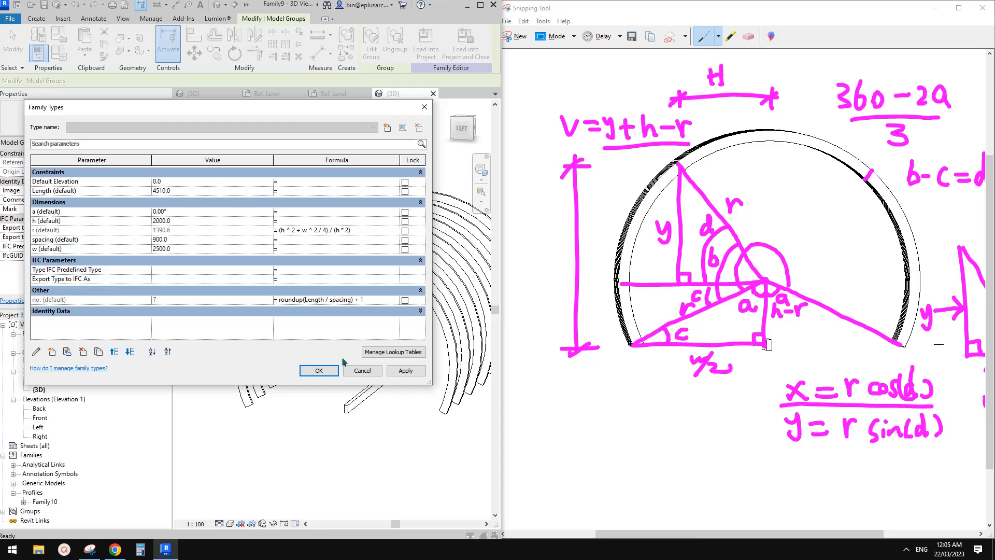
left_click(327, 372)
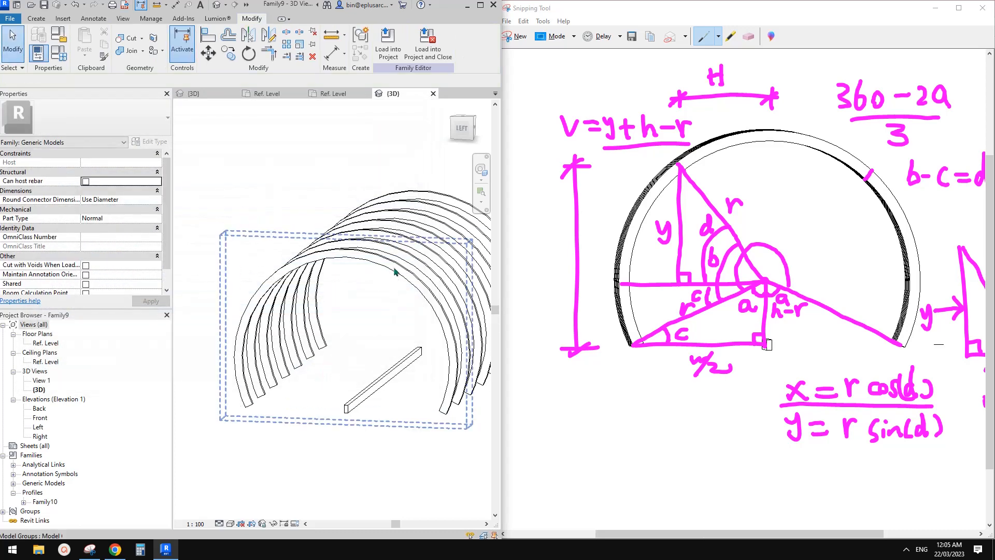
Step: Reopen the family types, set the formula of parameter a to asin((w/2)/r) and apply it
middle_click_drag(392, 256, 377, 268)
left_click(58, 52)
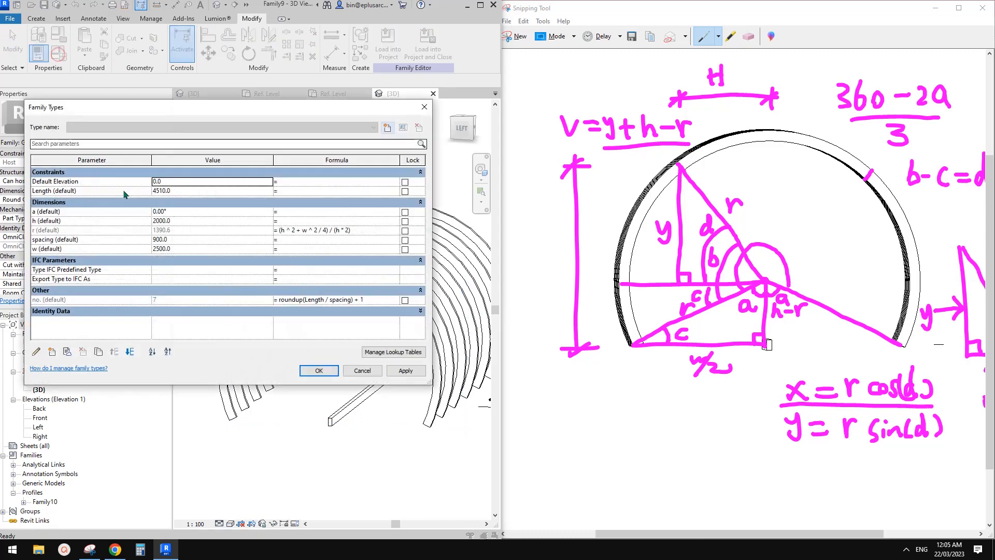
left_click(295, 211)
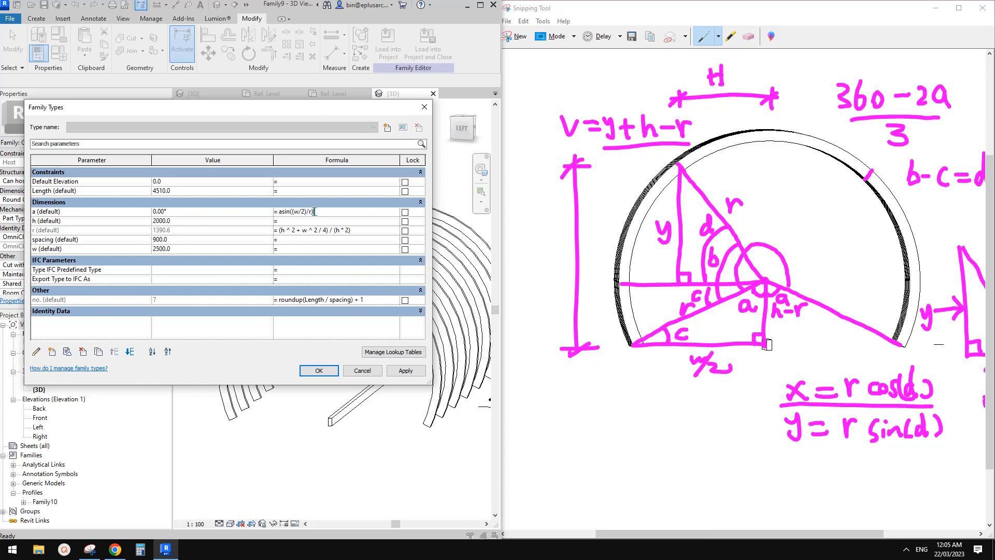
key("Return")
left_click(406, 370)
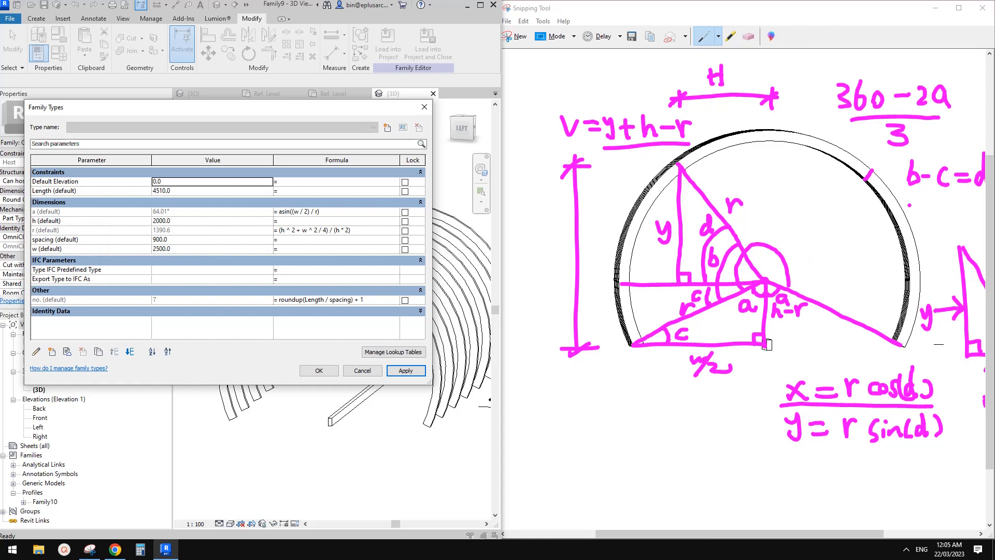
Step: Circle the expression (360-2a)/3 in the sketch and add an instance angle parameter named b to the family
left_click_drag(853, 537, 866, 539)
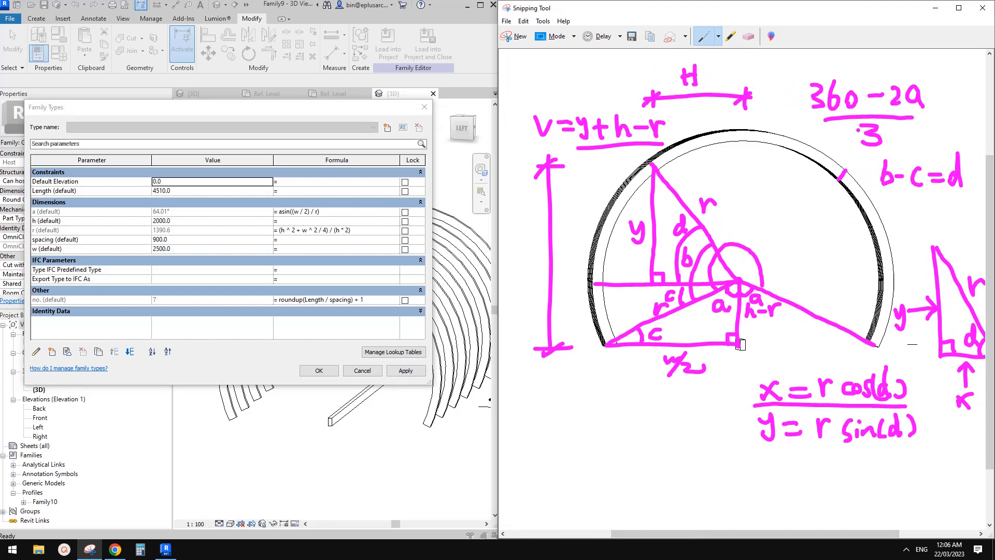
mouse_move(804, 70)
left_mouse_down()
mouse_move(799, 88)
mouse_move(941, 144)
mouse_move(841, 61)
mouse_move(813, 65)
left_mouse_up()
left_click(52, 352)
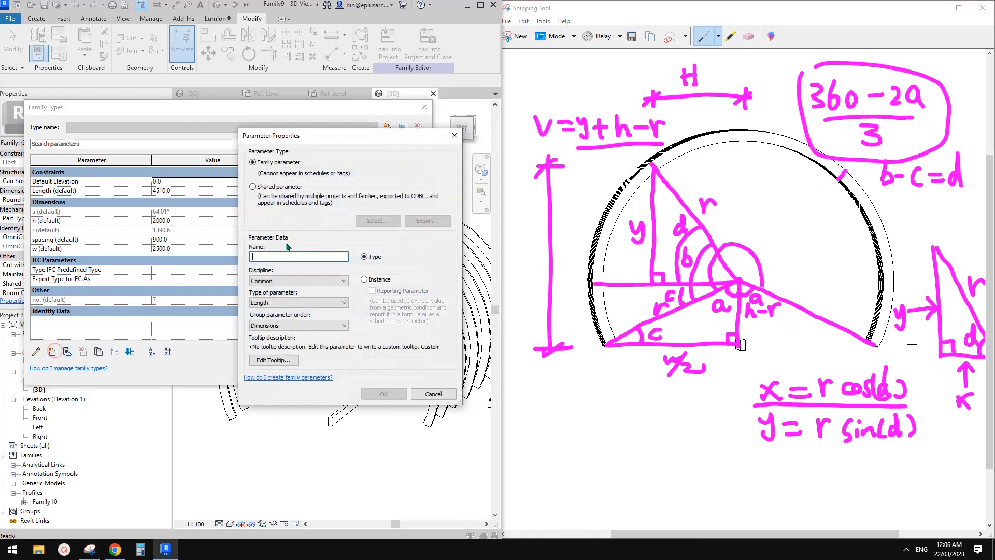
type("b")
left_click(298, 302)
left_click(267, 326)
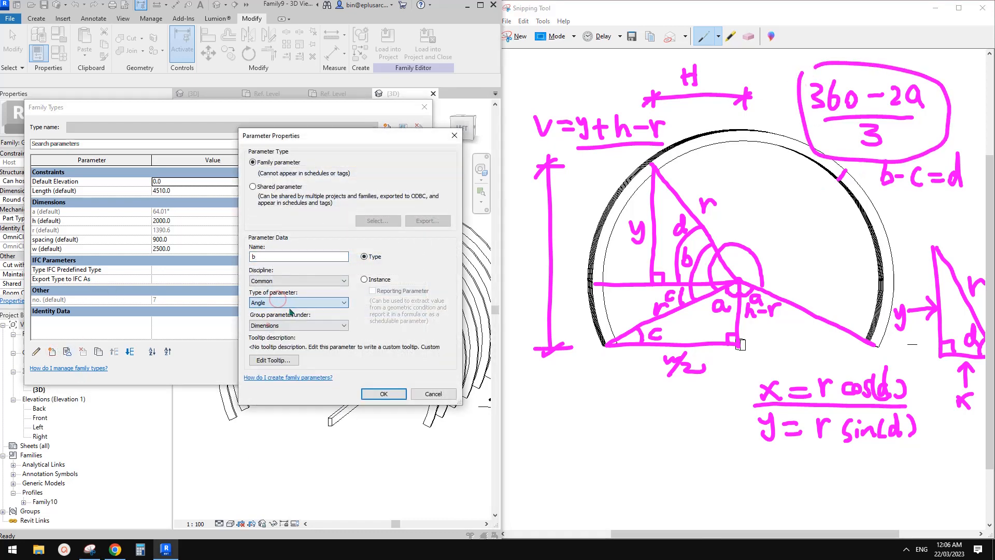
left_click(376, 280)
left_click(383, 394)
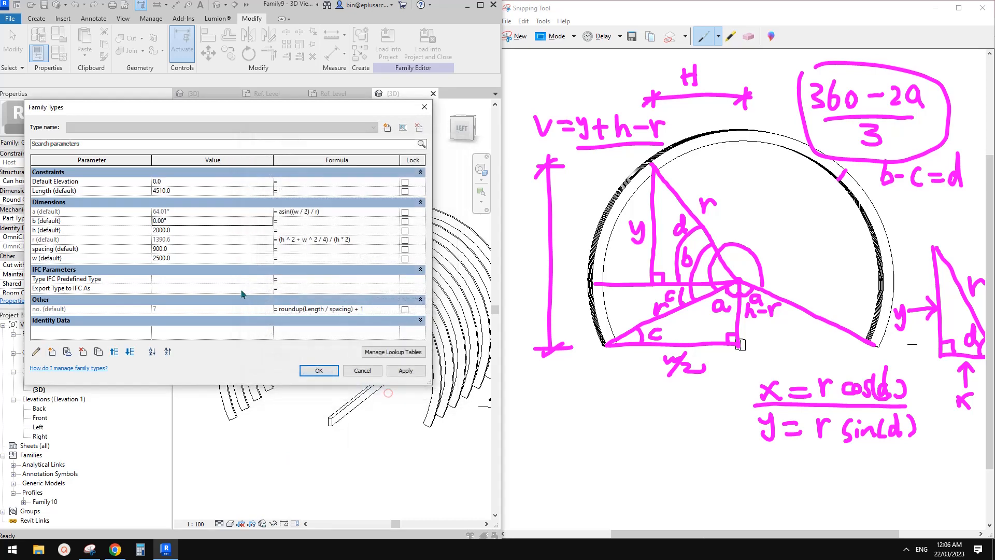
Step: Set the formula of parameter b to (360-(a*2))/3 and apply it
left_click(307, 222)
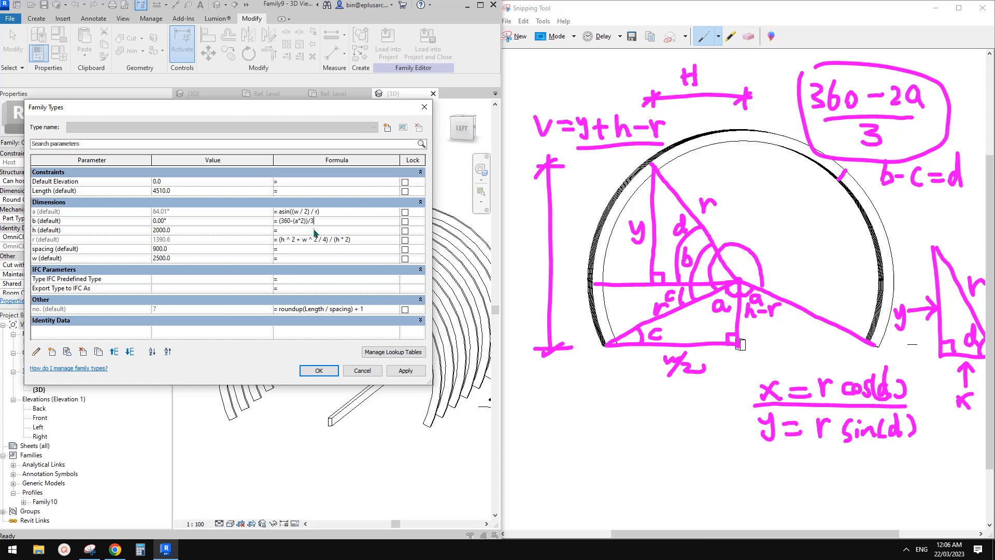
left_click(313, 230)
left_click(415, 372)
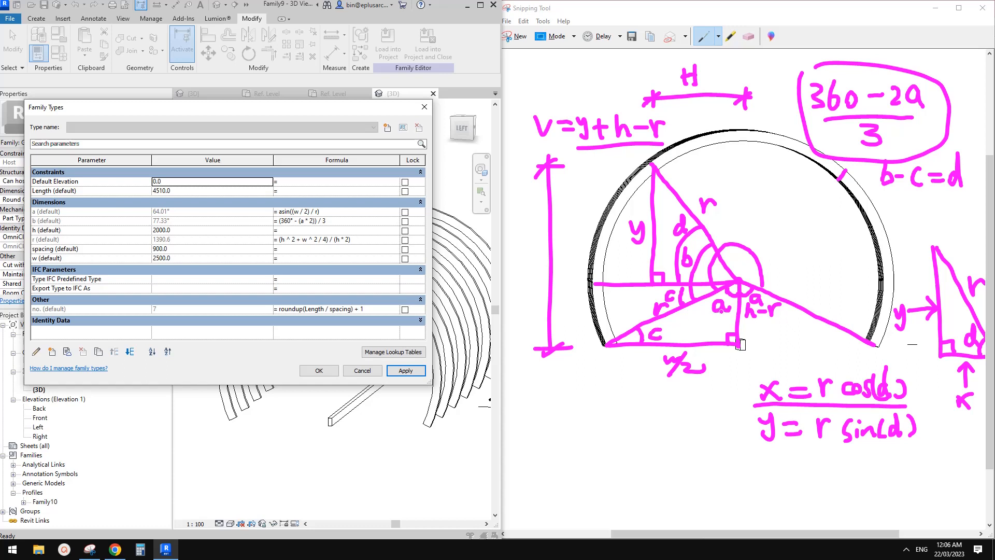
Step: Add an instance angle parameter named c with the formula 90-a
left_click(51, 352)
type("c")
left_click(366, 279)
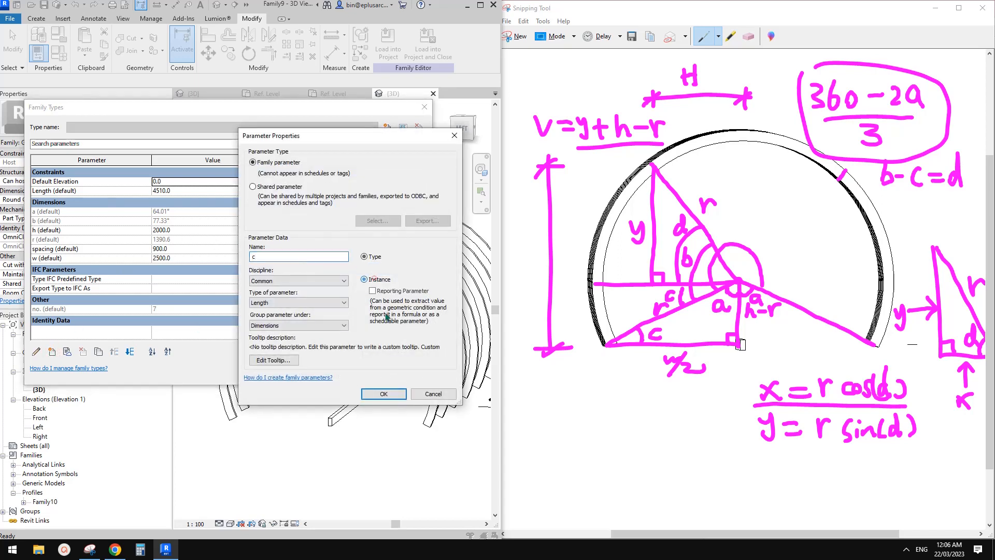
left_click(293, 301)
left_click(266, 329)
left_click(384, 394)
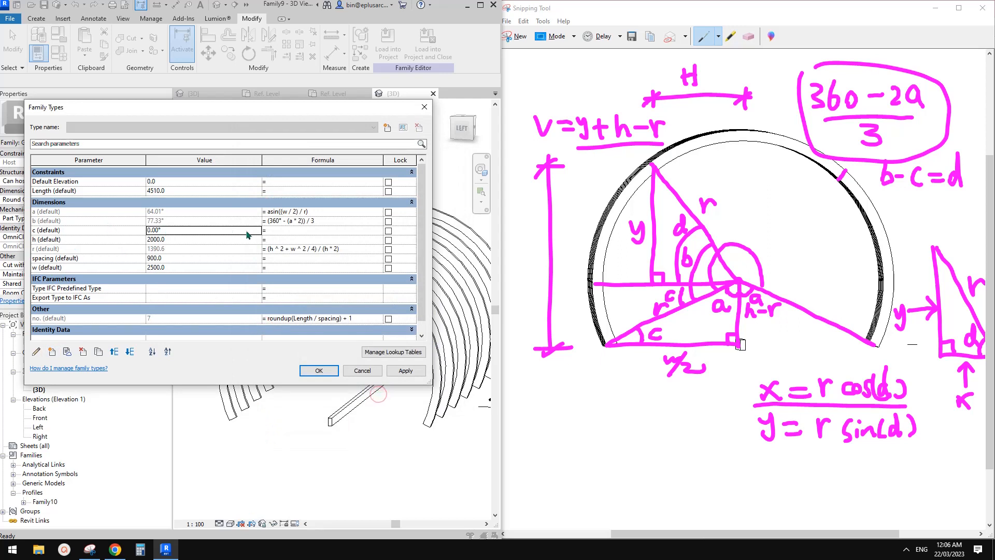
left_click(267, 231)
type("90-a")
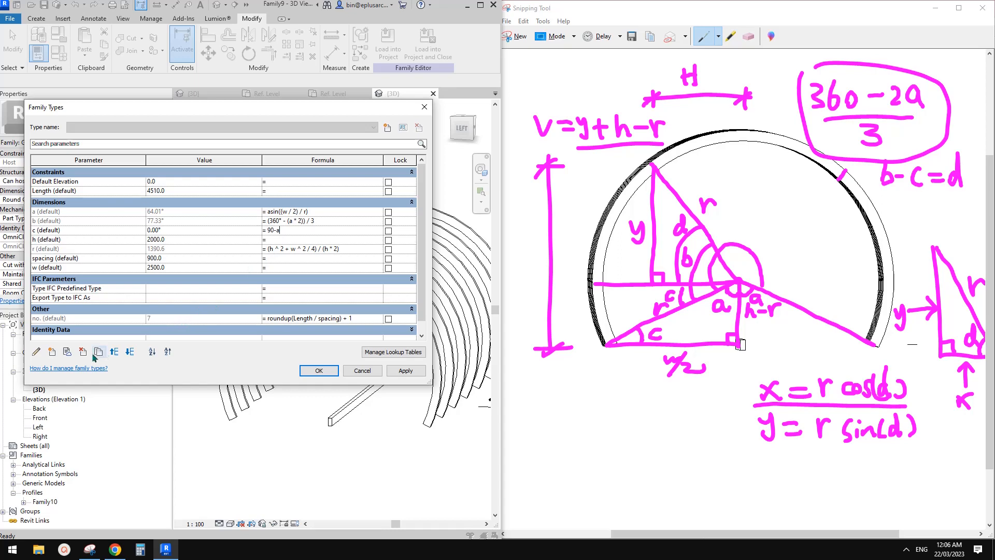
Step: Add an instance angle parameter named d with the formula b-c and apply the changes
left_click(52, 351)
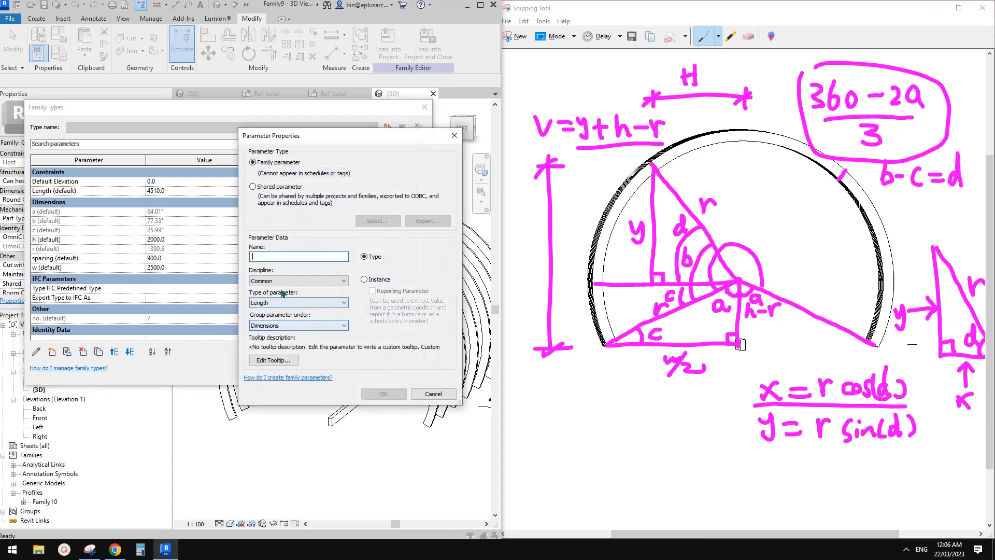
type("d")
left_click(305, 297)
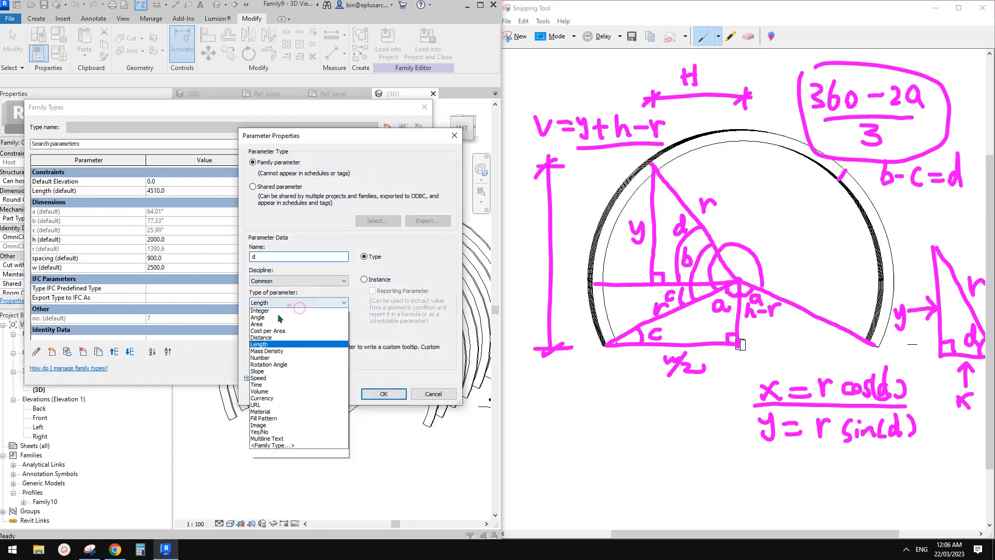
left_click(280, 318)
left_click(366, 279)
left_click(402, 396)
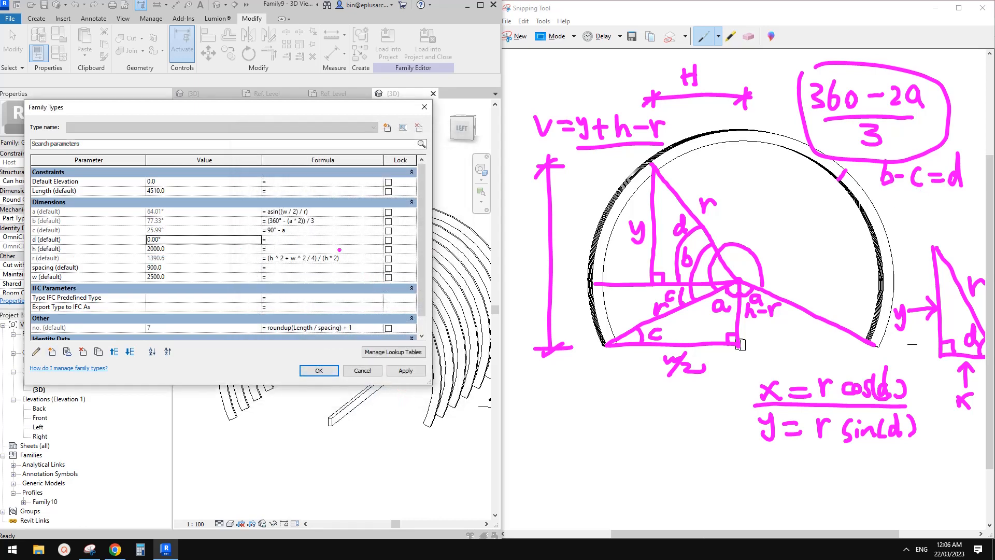
left_click(300, 240)
type("b-c")
left_click(297, 248)
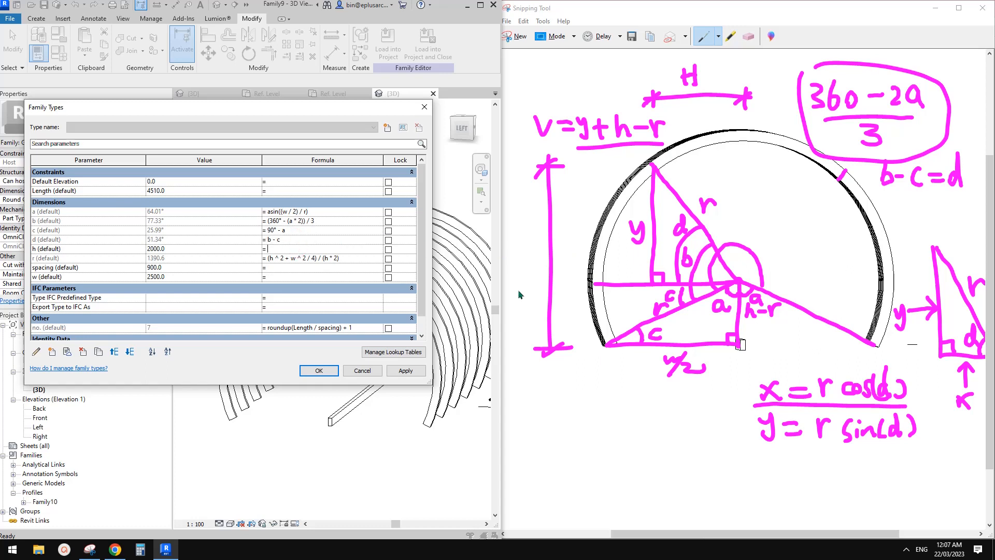
left_click(405, 370)
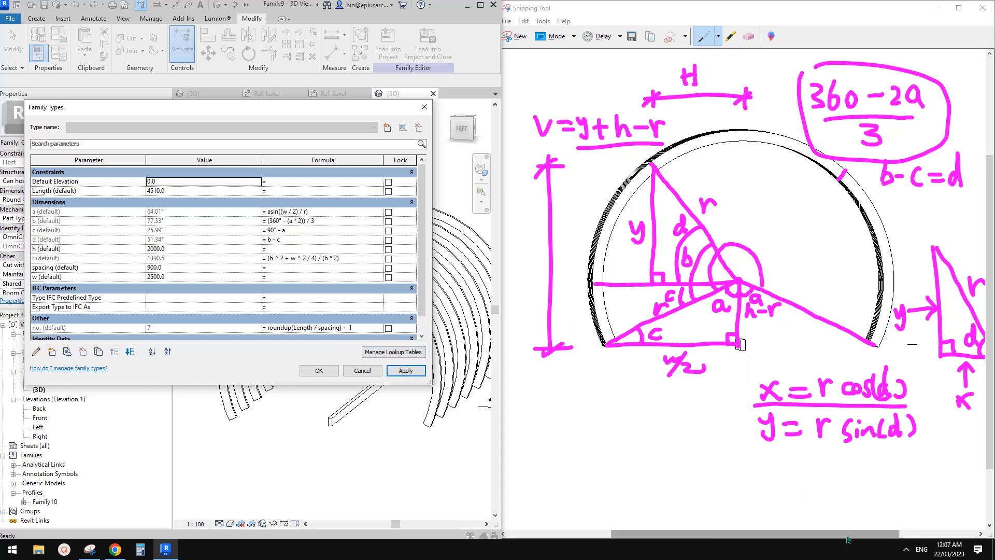
Step: Add an instance length parameter named x with the formula r*cos(d)
mouse_move(846, 534)
left_mouse_down()
mouse_move(876, 535)
mouse_move(856, 537)
left_mouse_up()
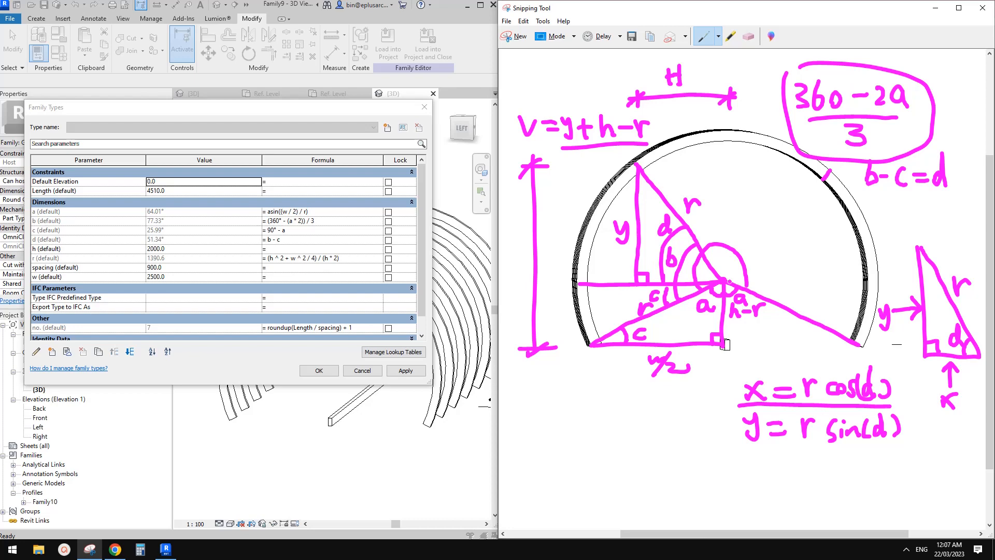
left_click(52, 352)
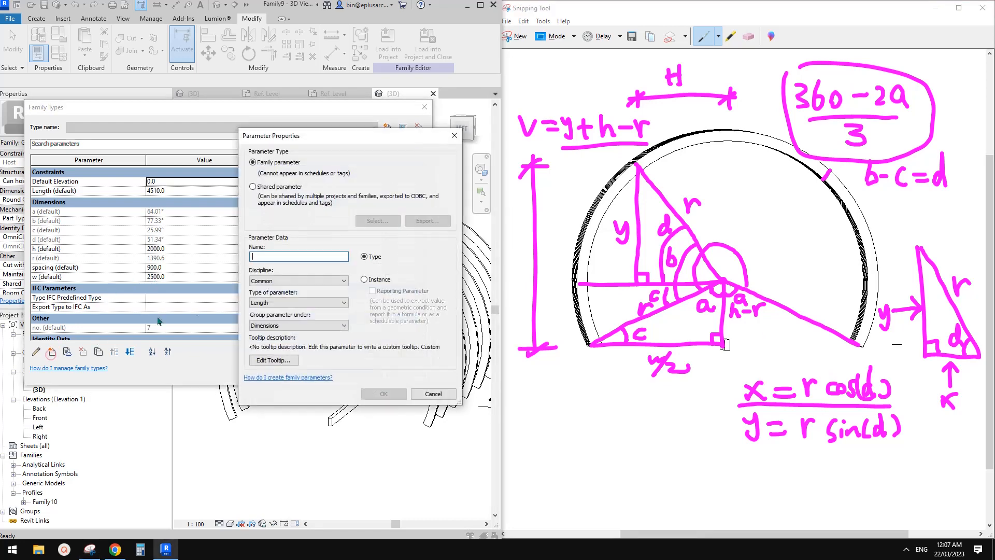
type("x")
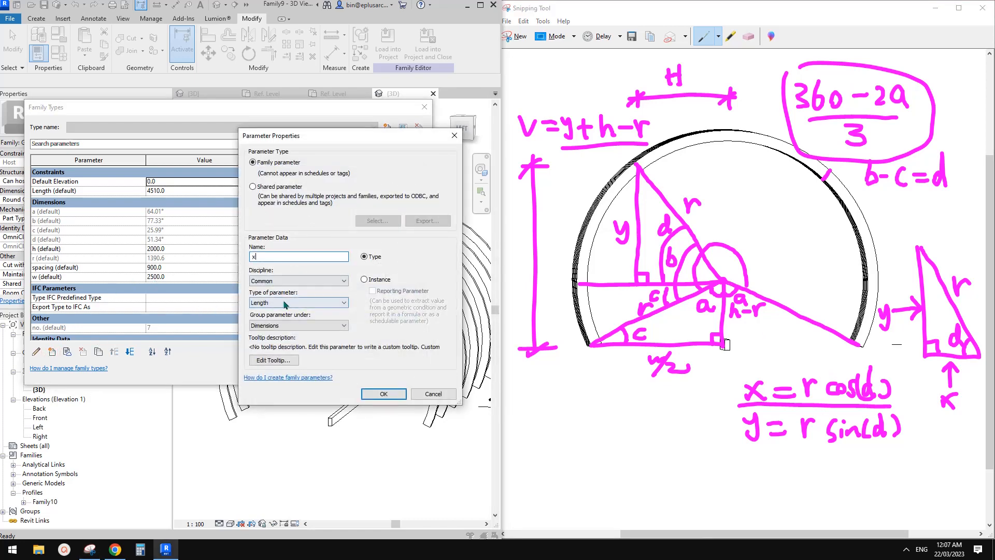
left_click(376, 280)
left_click(384, 394)
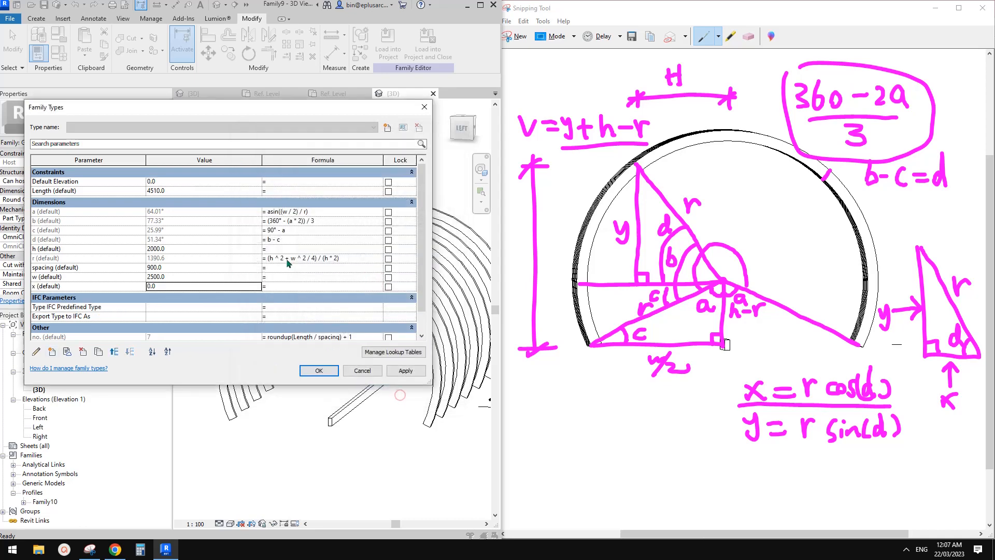
left_click(282, 288)
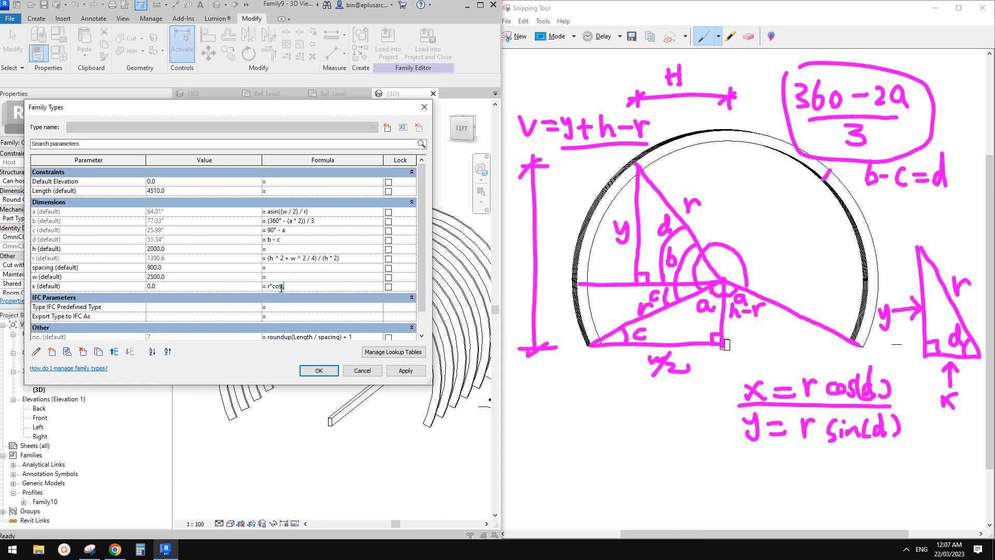
type("r*cos(d)")
key("Return")
Step: Add an instance length parameter named y with the formula r*sin(d)
left_click(53, 354)
type("y")
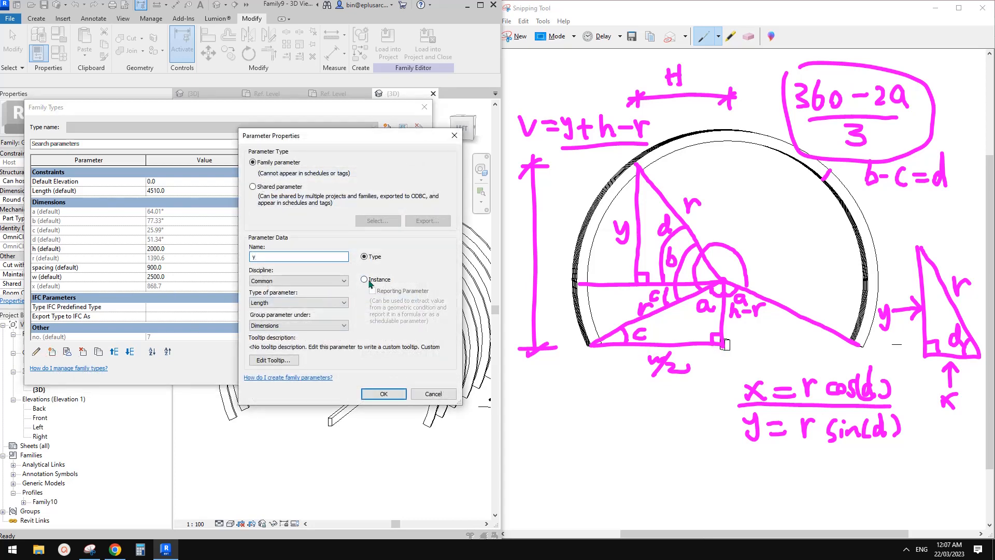
left_click(366, 280)
left_click(383, 393)
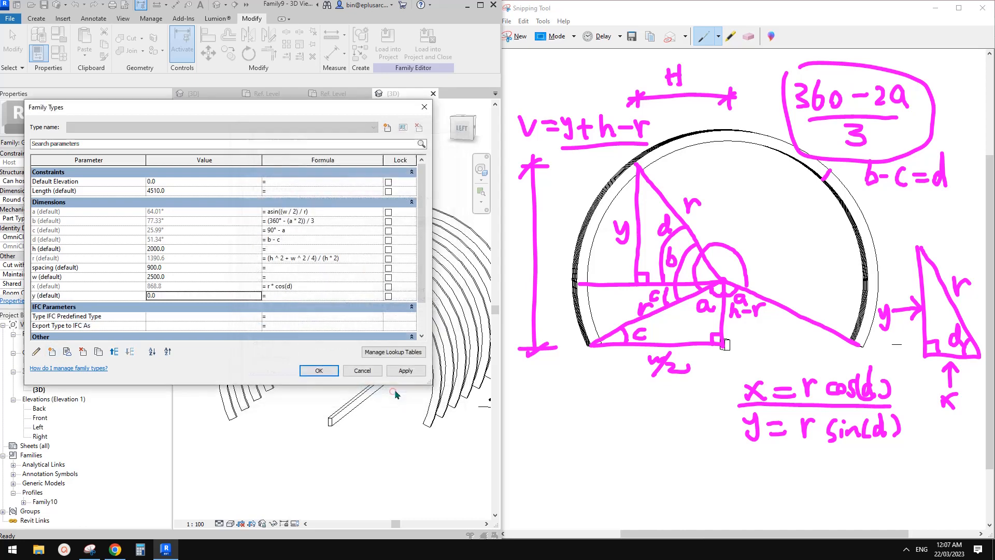
left_click(291, 295)
type("r*sin(d")
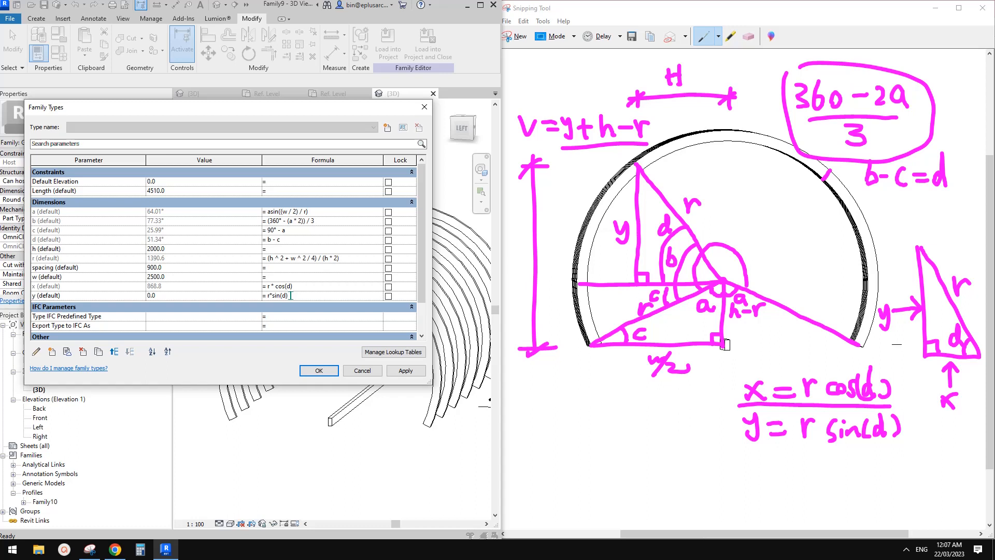
left_click(321, 285)
left_click(311, 296)
Step: Add an instance length parameter named V offset with the formula y+(h-r) and apply the changes
left_click(52, 351)
type("v")
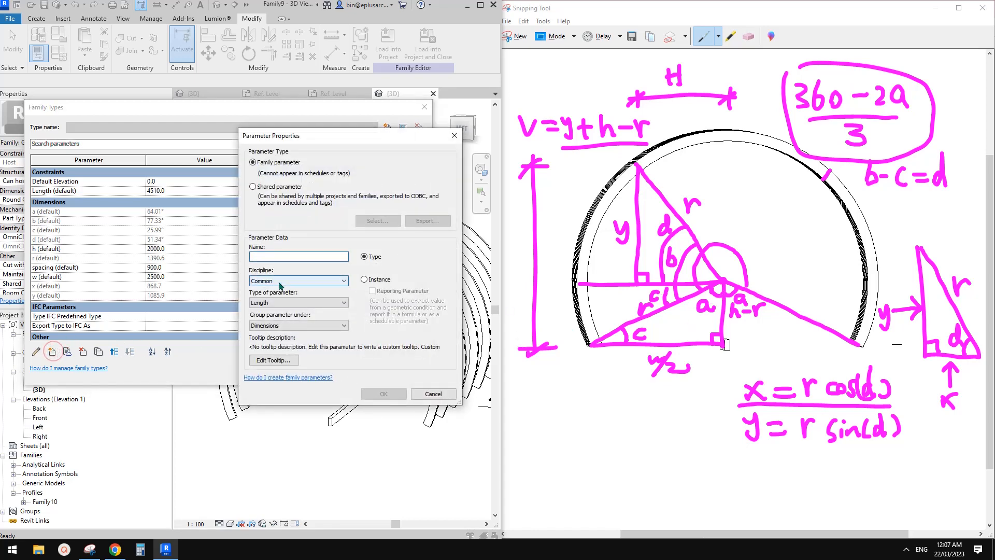
type("er")
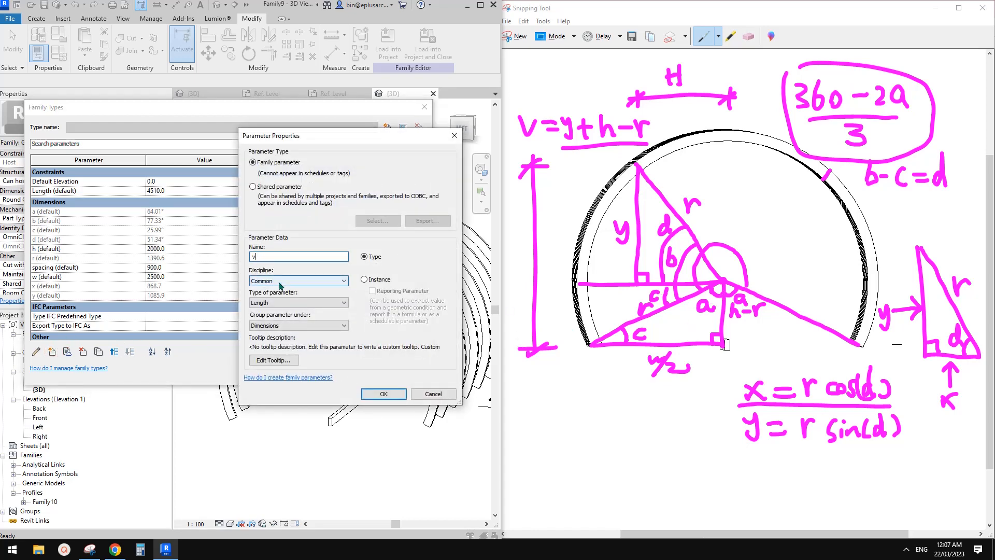
key("BackSpace")
type("V offset")
left_click(366, 279)
left_click(391, 394)
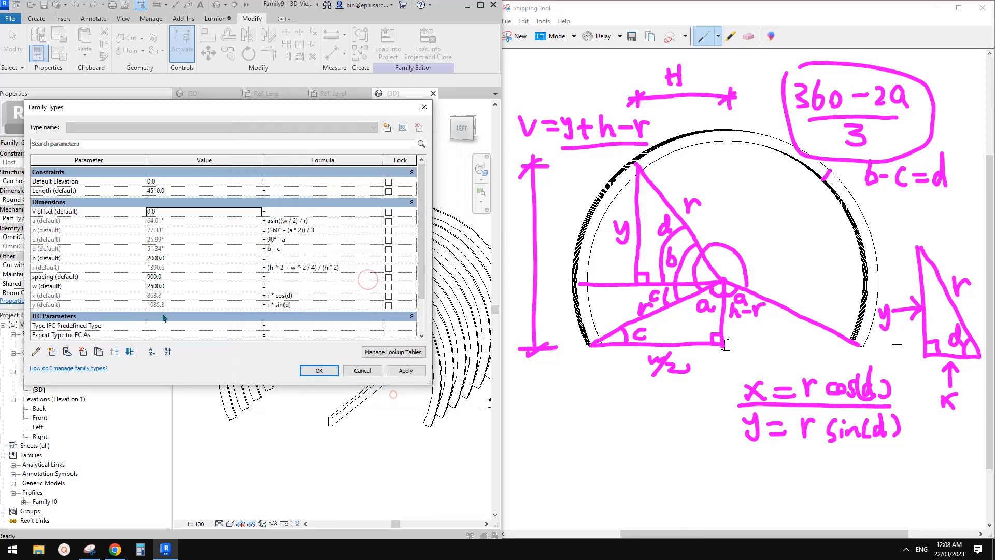
left_click(293, 211)
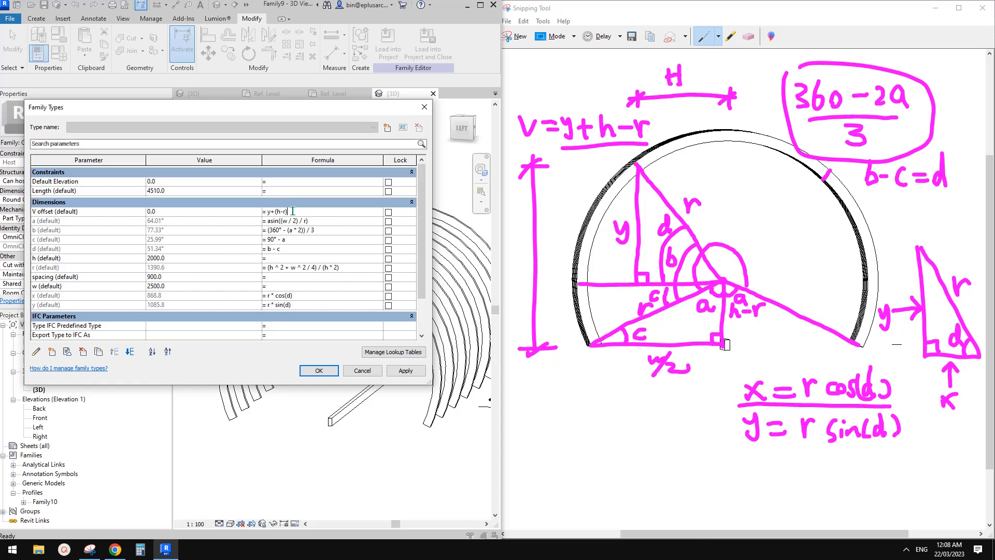
key("Return")
left_click(406, 370)
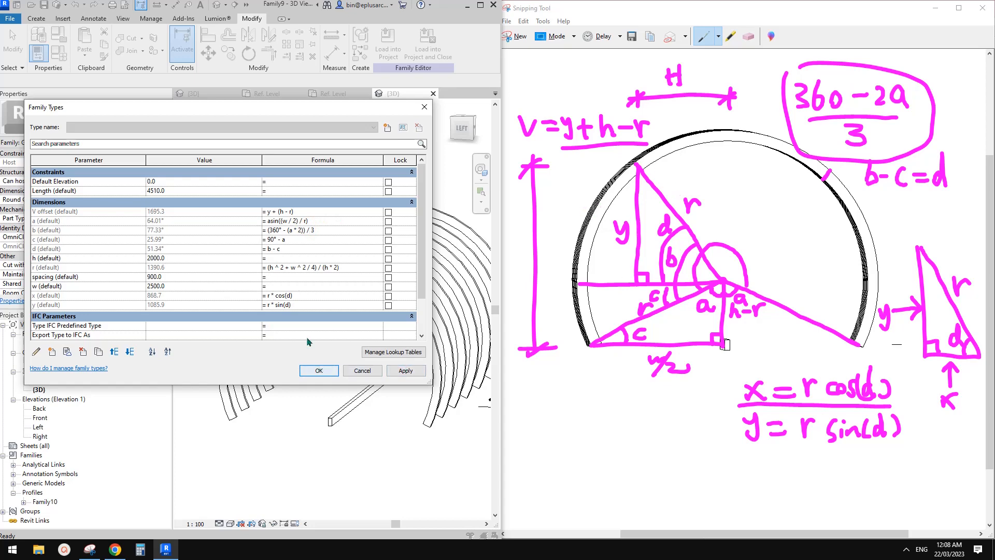
Step: Rename the parameter x to H offset and accept the family types changes
left_click(54, 295)
left_click(37, 352)
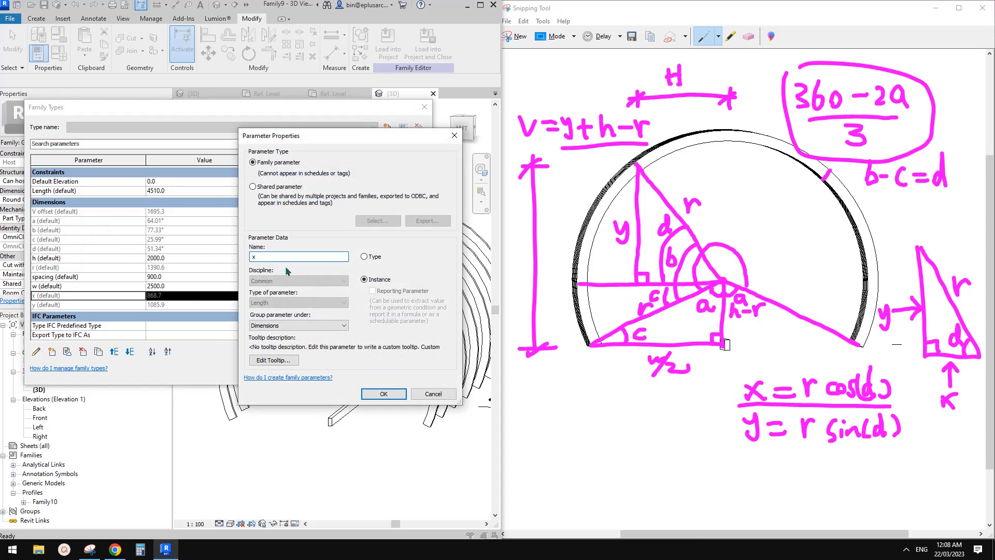
double_click(254, 257)
type("H offset")
left_click(382, 394)
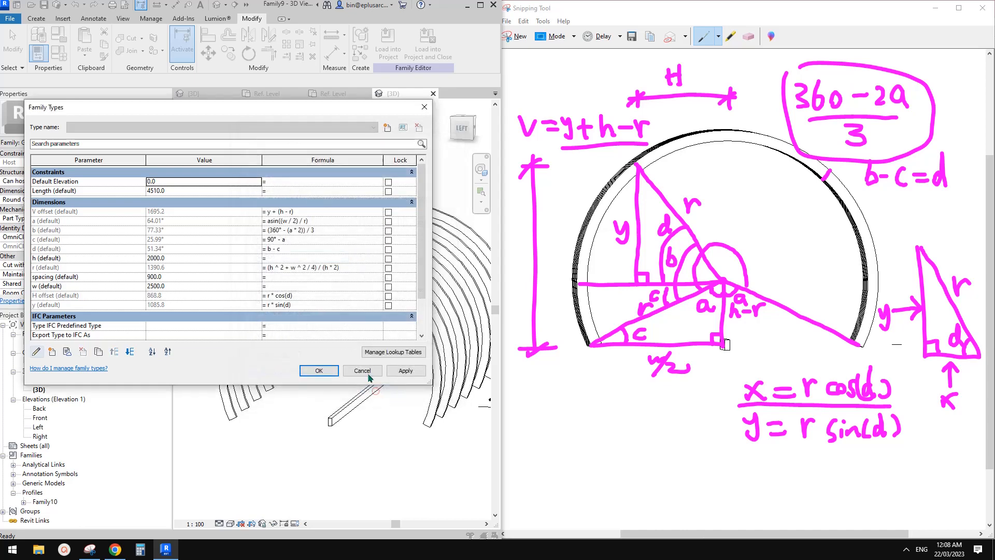
left_click(324, 371)
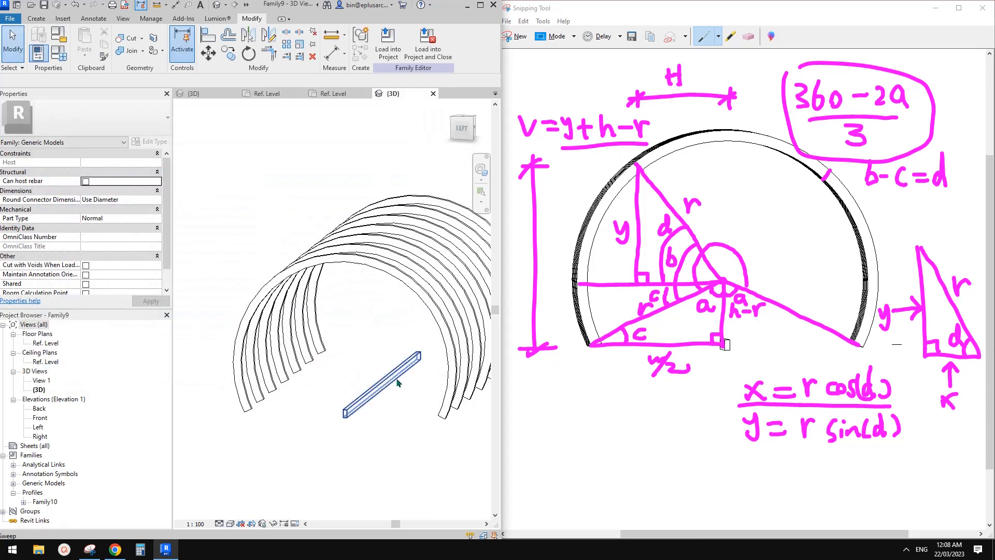
Step: Associate the straight sweep's horizontal profile offset with the H offset parameter and its vertical profile offset with V offset
left_click(385, 389)
middle_click_drag(385, 389, 360, 398, "shift")
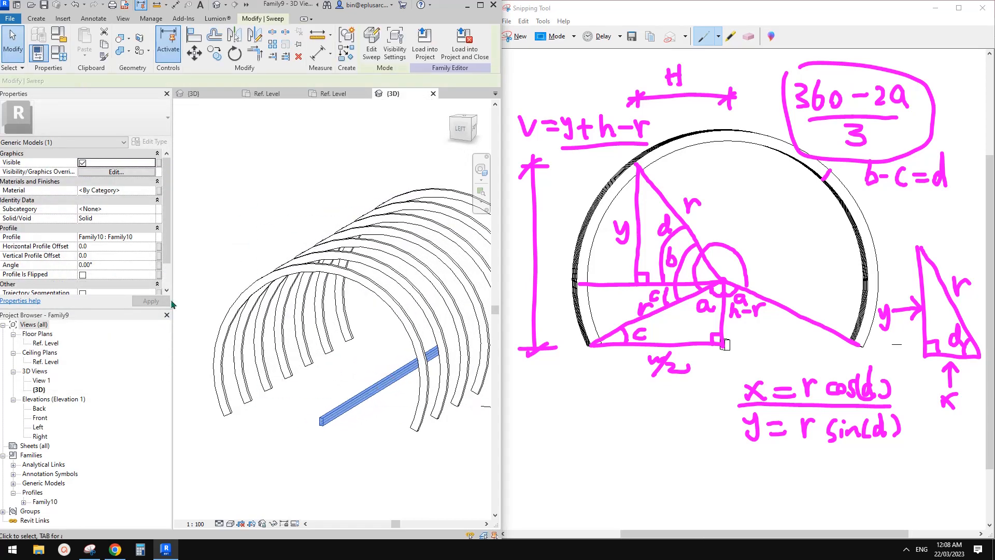
left_click(158, 246)
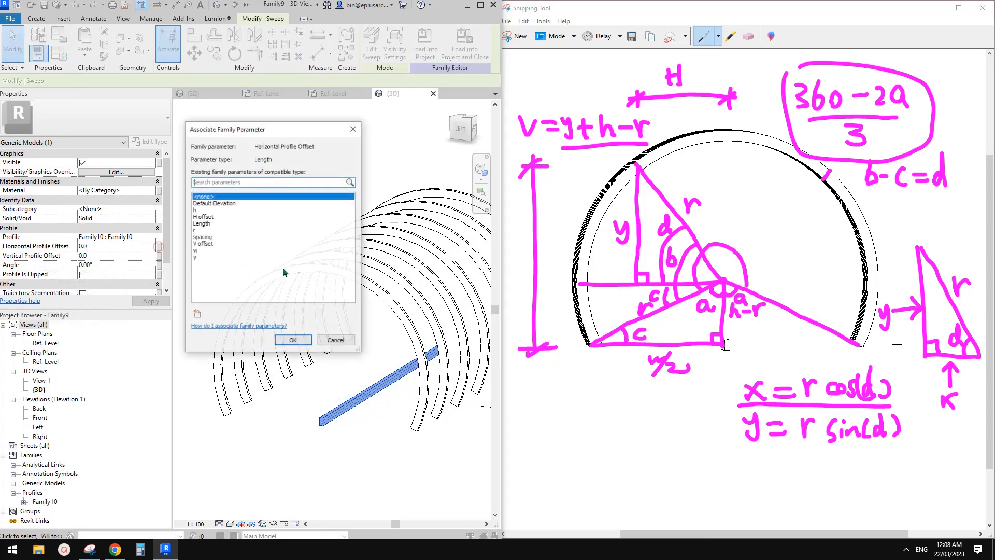
left_click(203, 216)
left_click(293, 340)
left_click(158, 255)
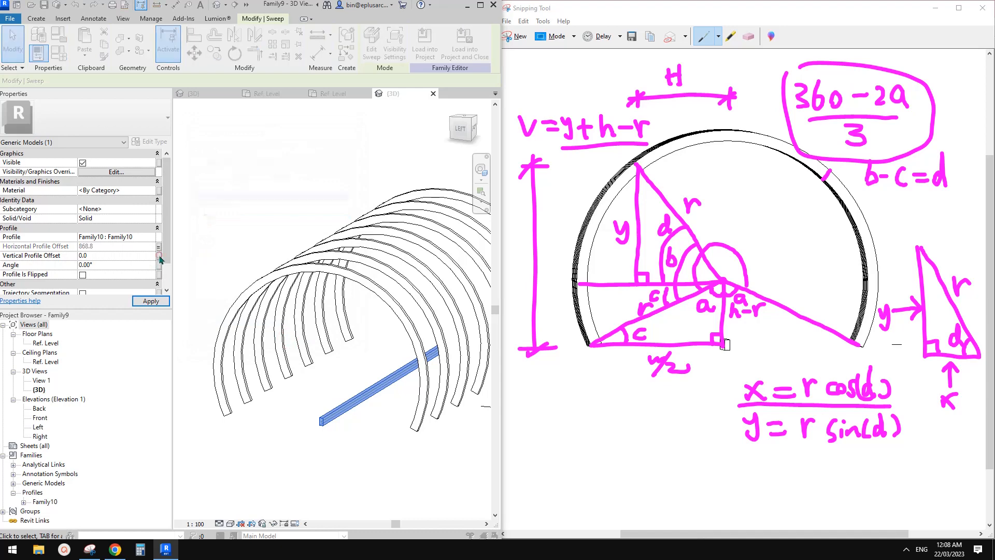
left_click(204, 244)
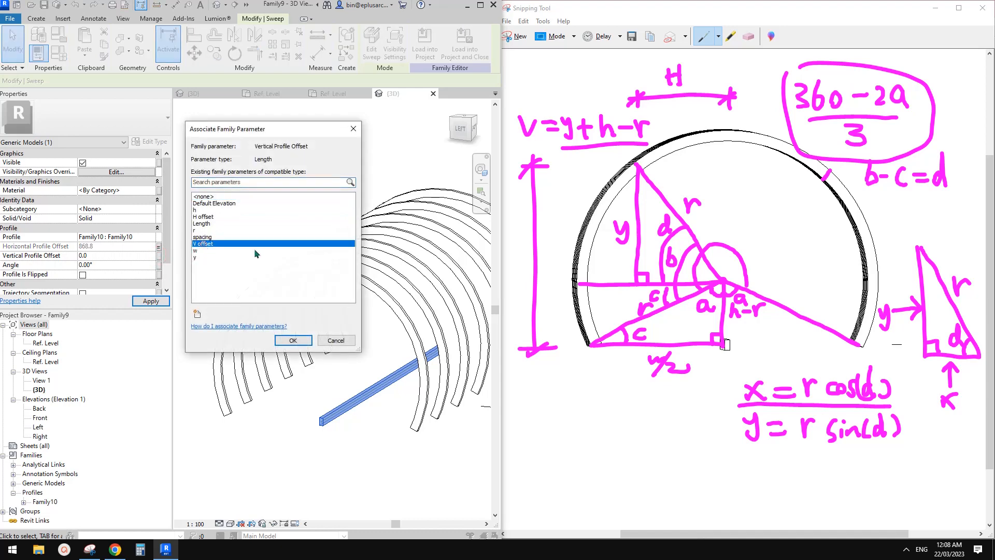
left_click(293, 340)
middle_click_drag(353, 325, 359, 282, "shift")
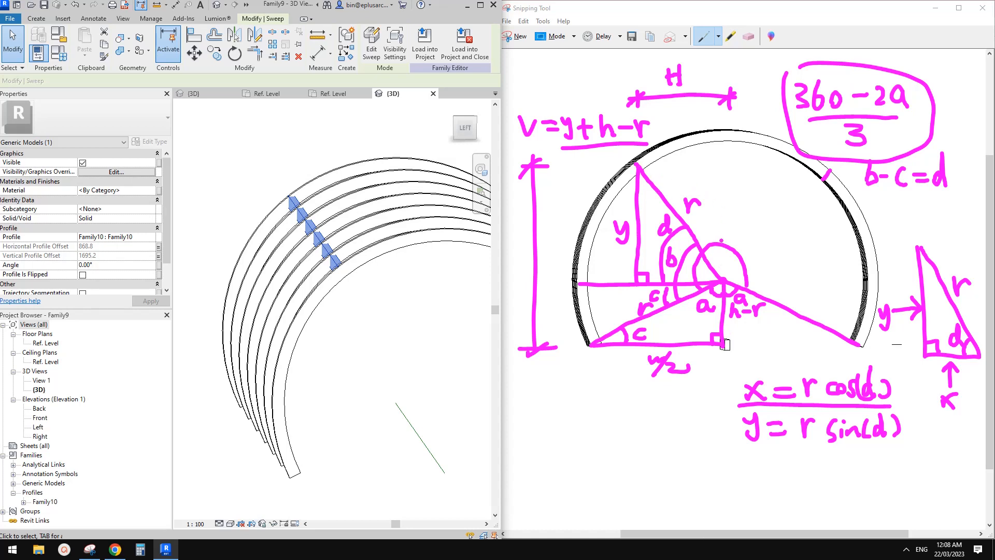
Step: Switch to the Snipping Tool and sketch a vertical centreline, an angle arc and a radius line to the arch's other third point
left_click(722, 280)
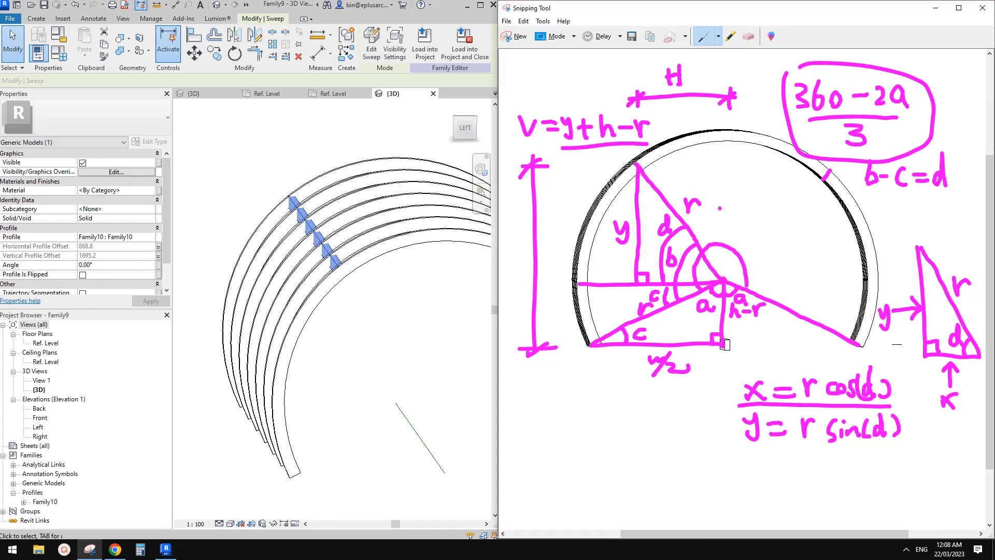
mouse_move(720, 208)
left_mouse_down()
mouse_move(721, 280)
mouse_move(721, 255)
left_mouse_up()
left_click_drag(713, 268, 719, 267)
left_click_drag(727, 282, 829, 172)
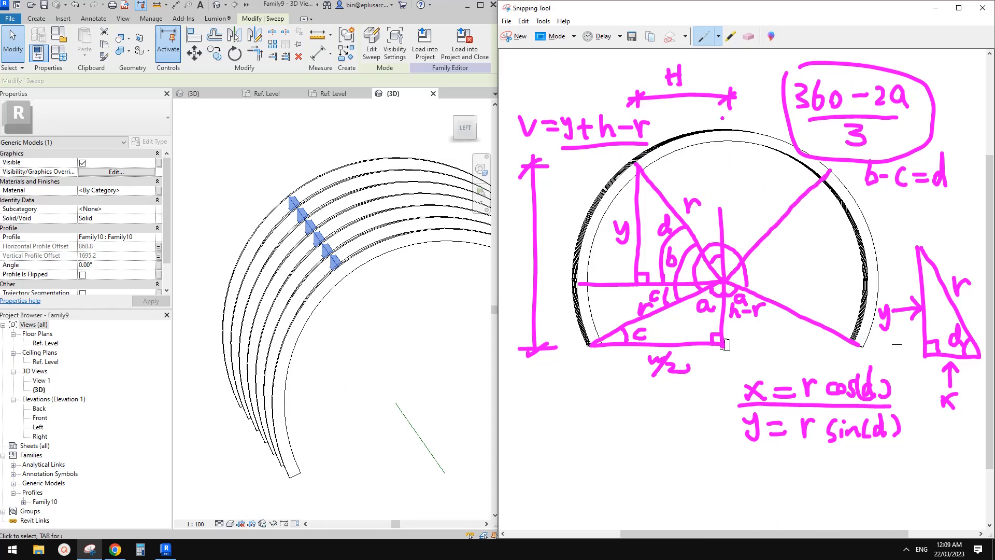
left_click_drag(723, 204, 725, 120)
Step: Switch to Revit and add an instance angle parameter named e with the formula d/2
left_click(326, 263)
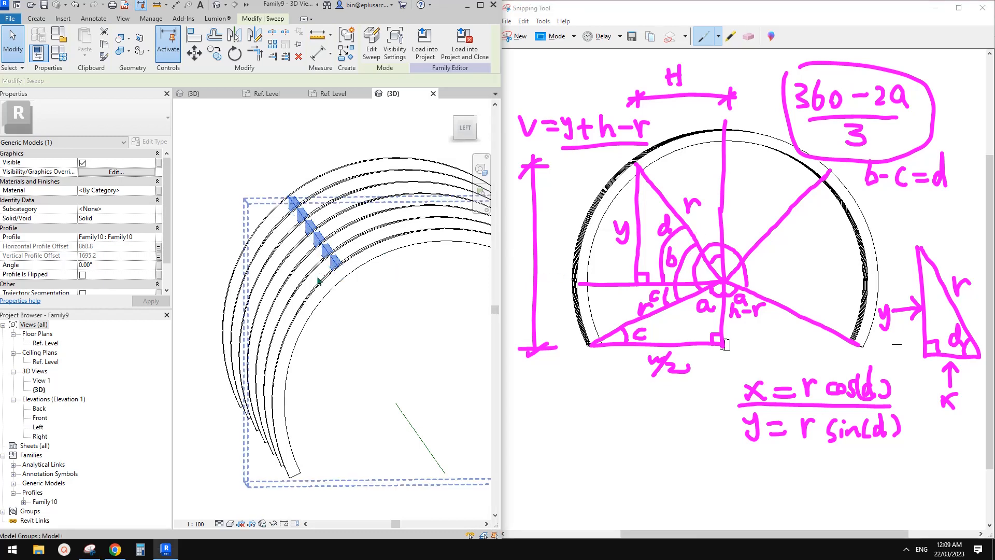
left_click(58, 54)
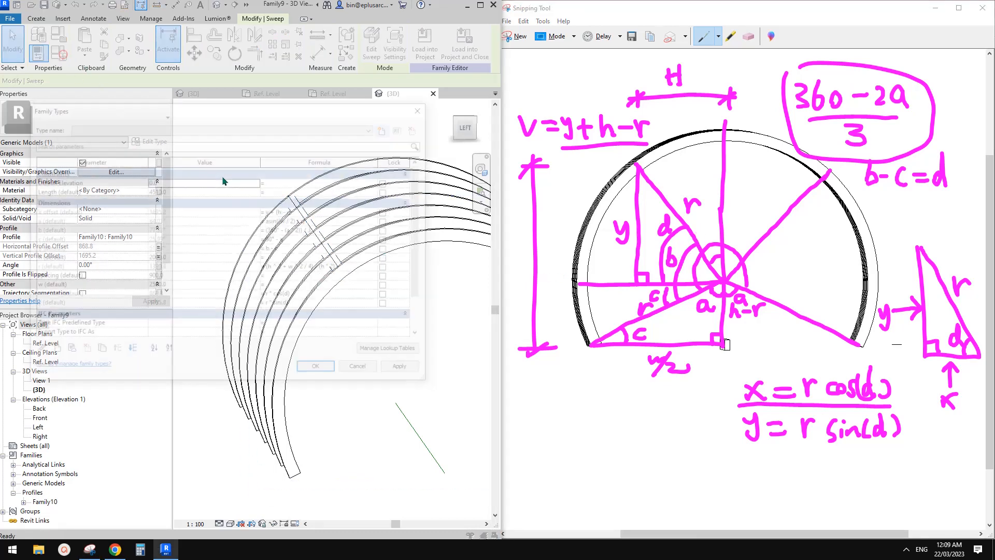
left_click(53, 352)
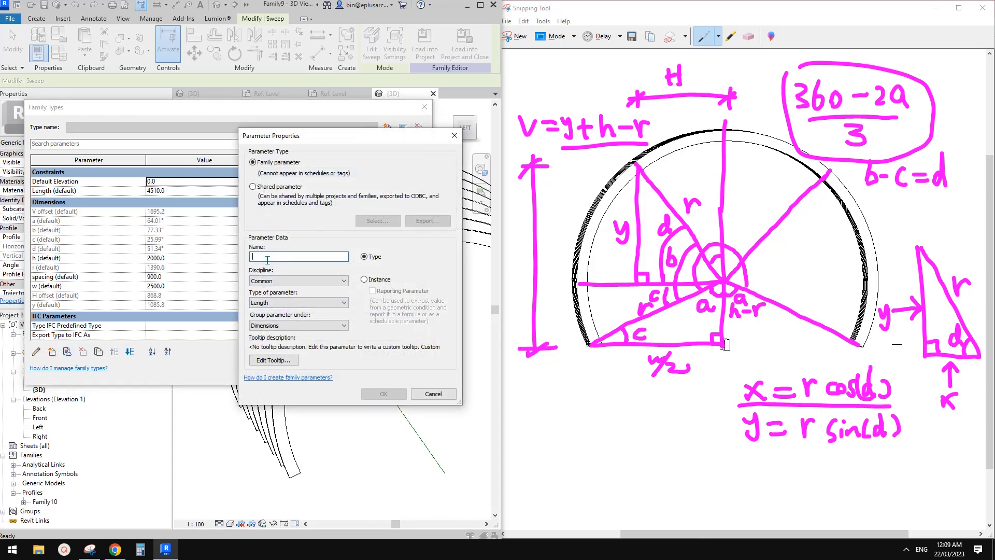
type("e")
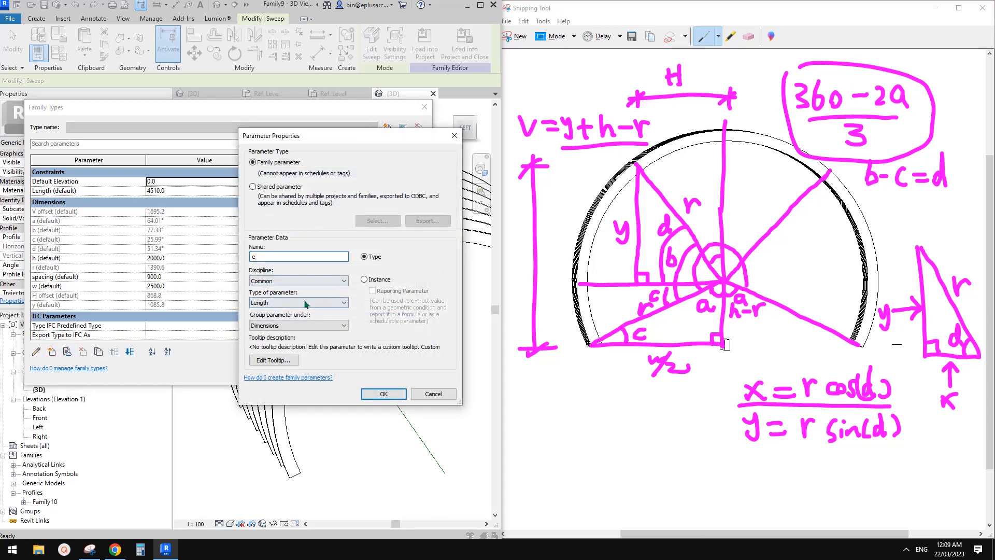
left_click(306, 304)
left_click(257, 326)
left_click(364, 280)
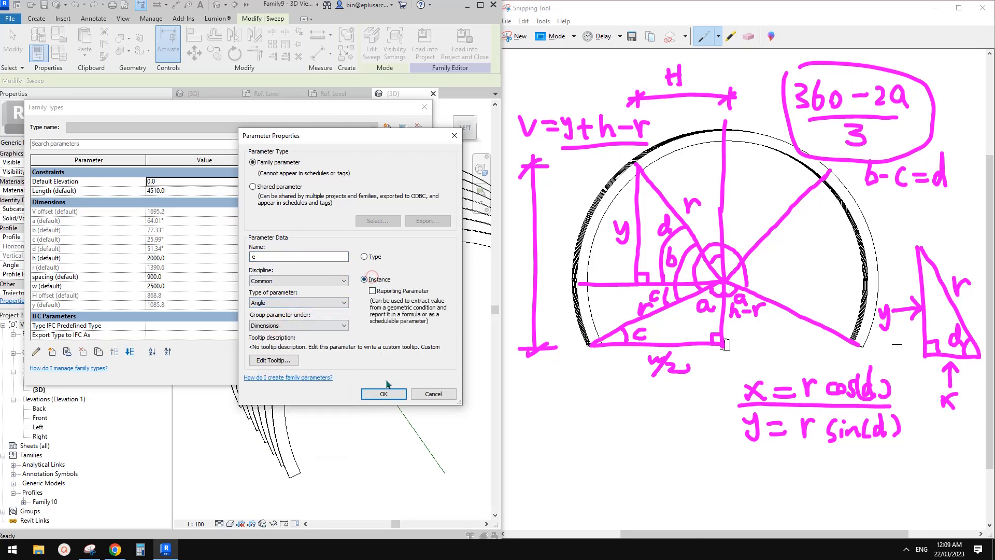
left_click(383, 394)
left_click(283, 256)
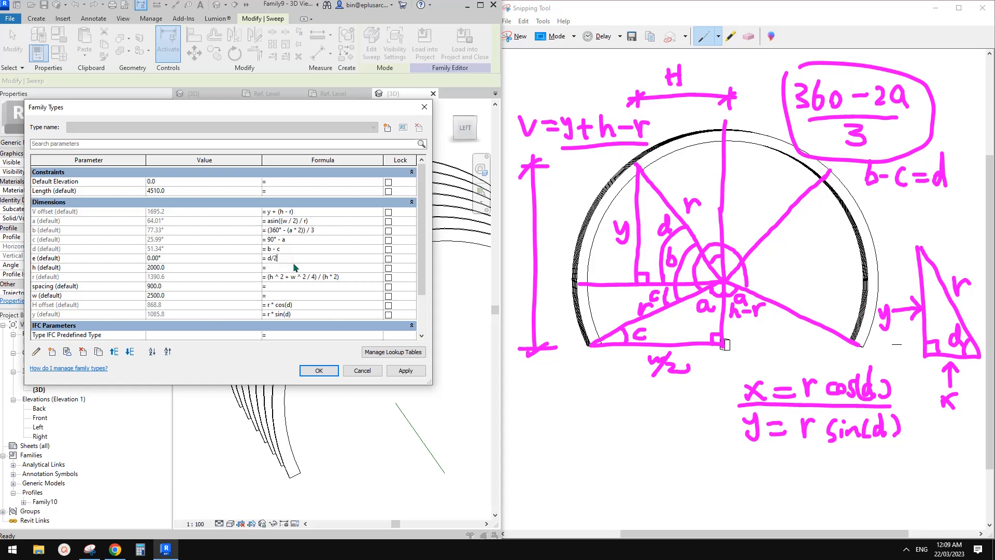
type("d/2")
left_click(406, 372)
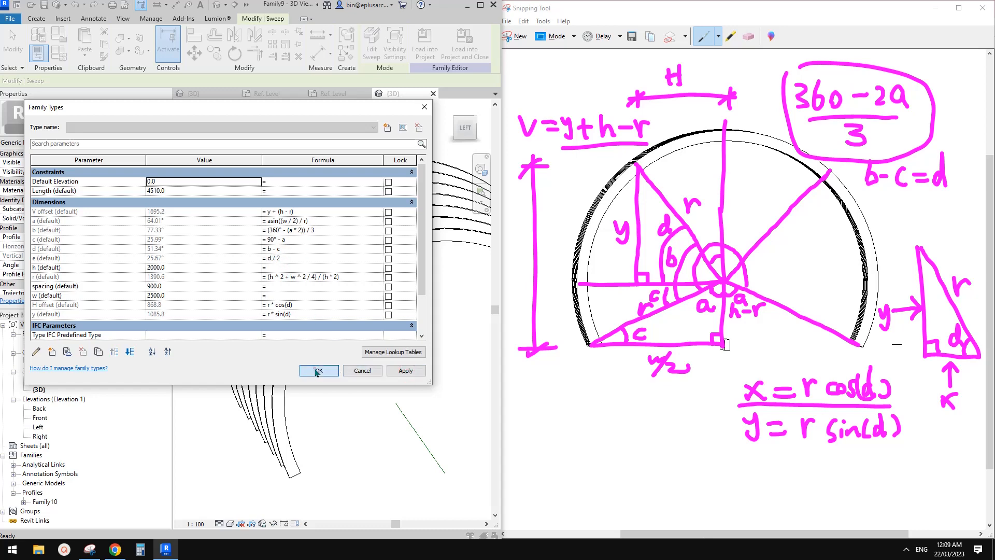
left_click(318, 371)
Step: Associate the straight sweep's profile angle with the parameter e
left_click(331, 253)
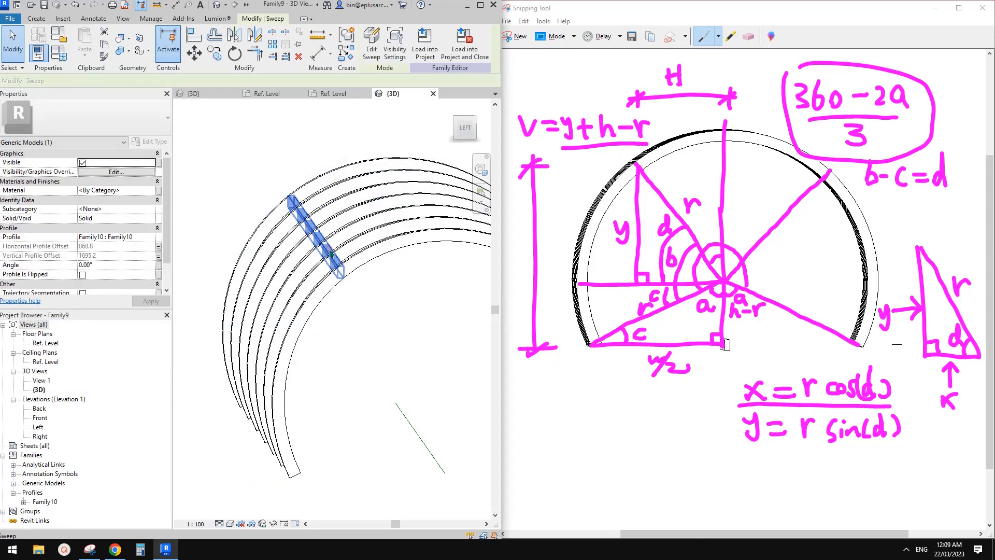
left_click(158, 265)
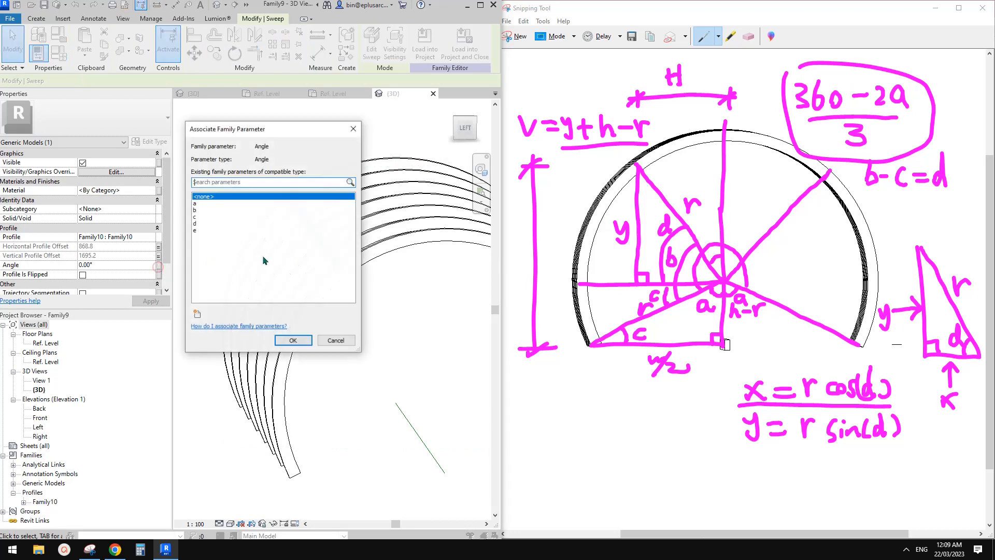
left_click(203, 230)
left_click(293, 340)
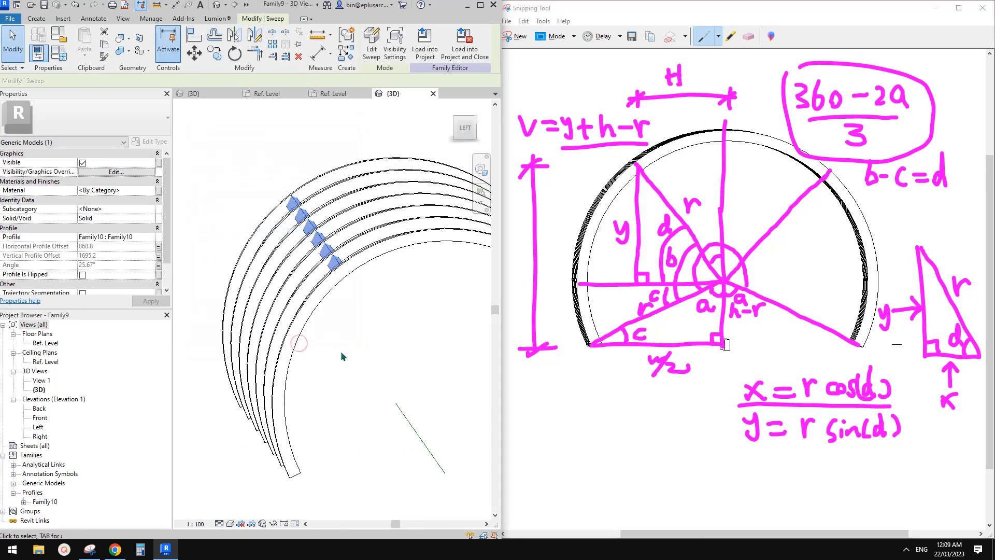
middle_click_drag(361, 317, 330, 274, "shift")
Step: Create an instance angle parameter named en and associate the straight sweep's profile angle with it
left_click(158, 265)
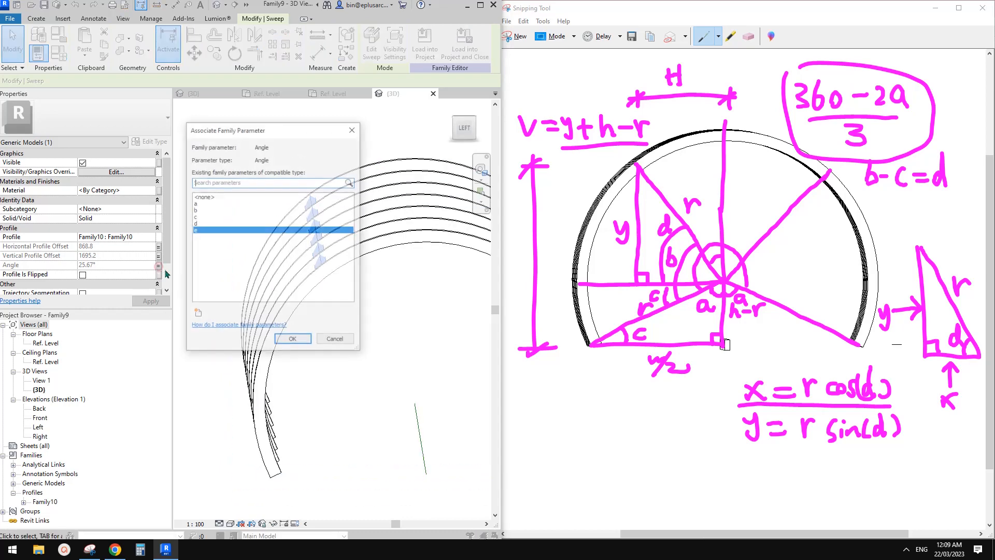
left_click(198, 315)
type("e")
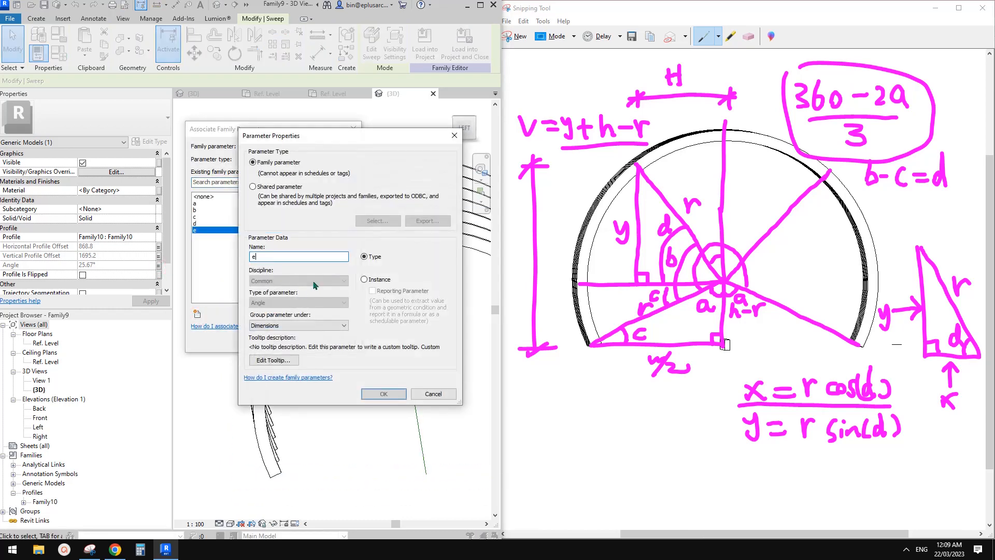
type("n")
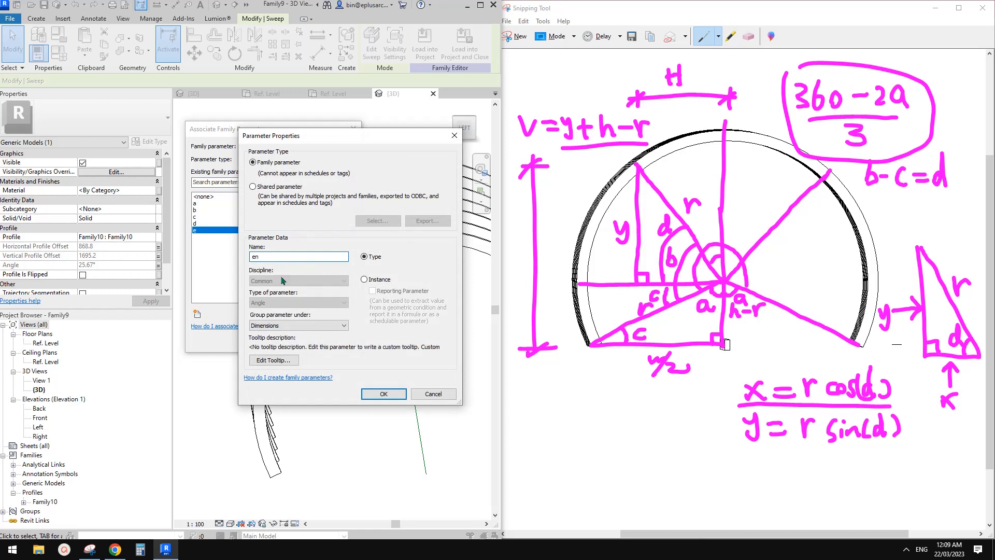
left_click(365, 280)
left_click(389, 394)
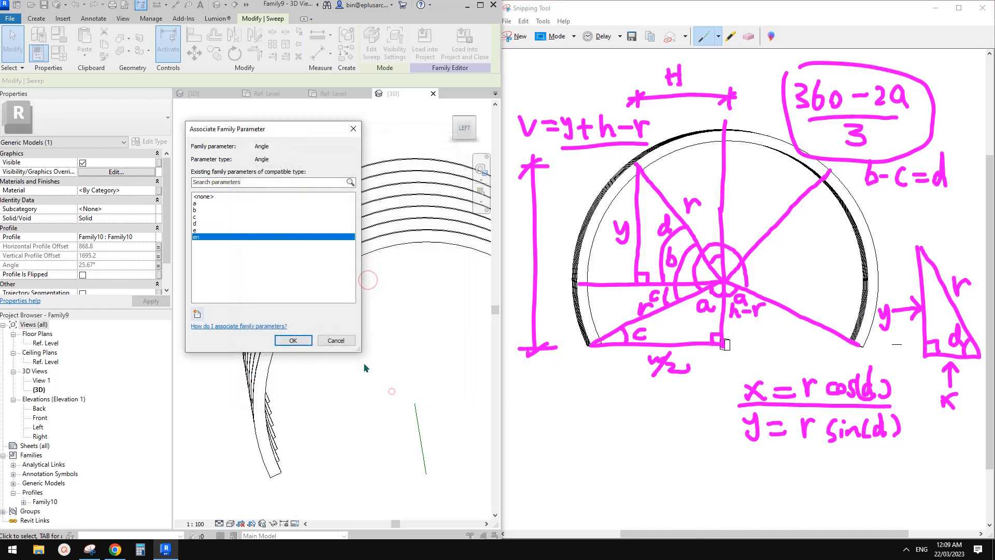
left_click(303, 342)
Step: Set the formula of parameter en to -e and apply the family types changes
left_click(65, 59)
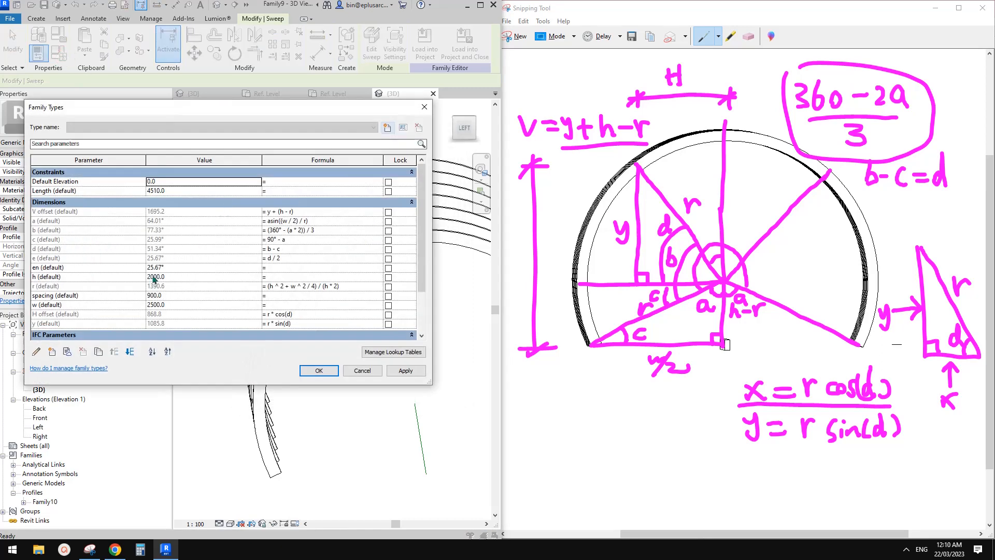
left_click(280, 267)
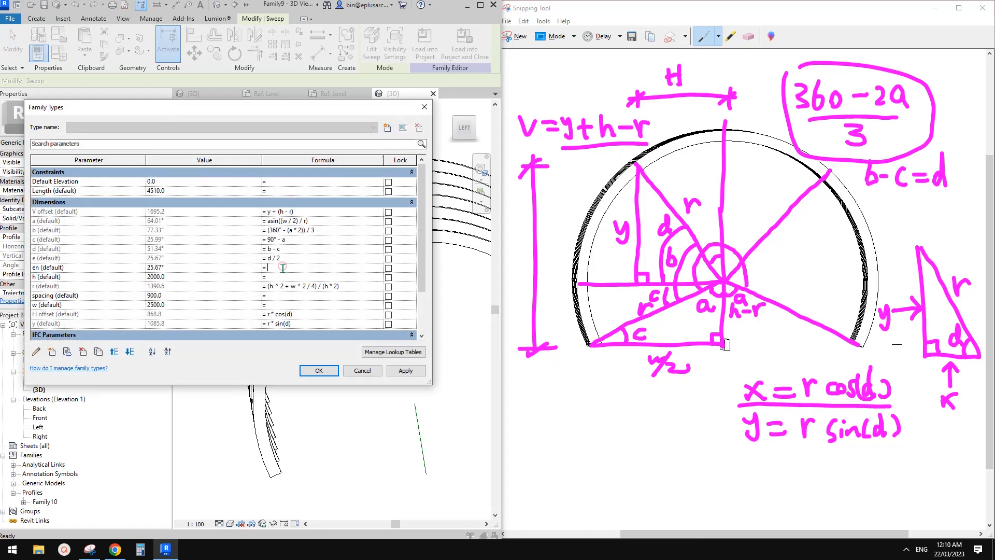
type("e")
key("Return")
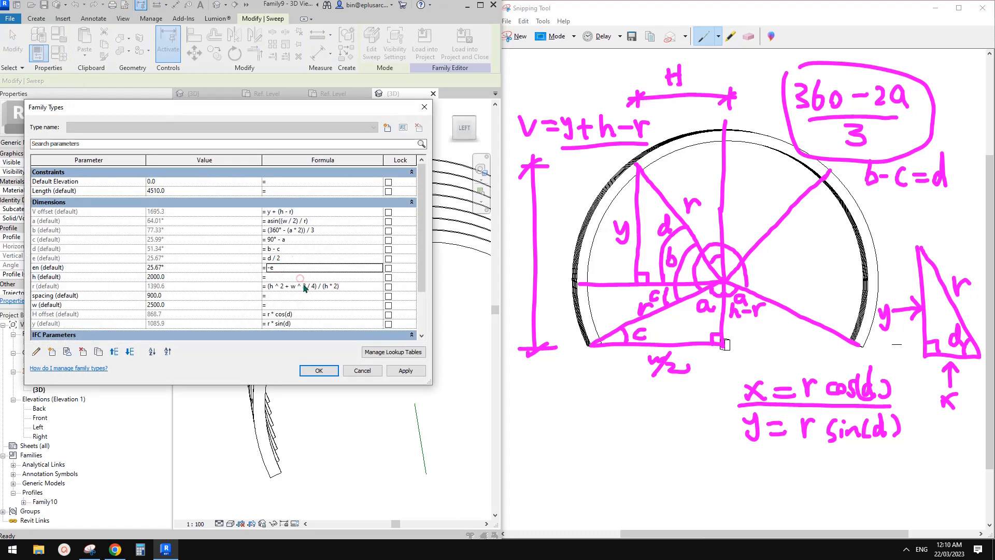
left_click(405, 370)
left_click(320, 369)
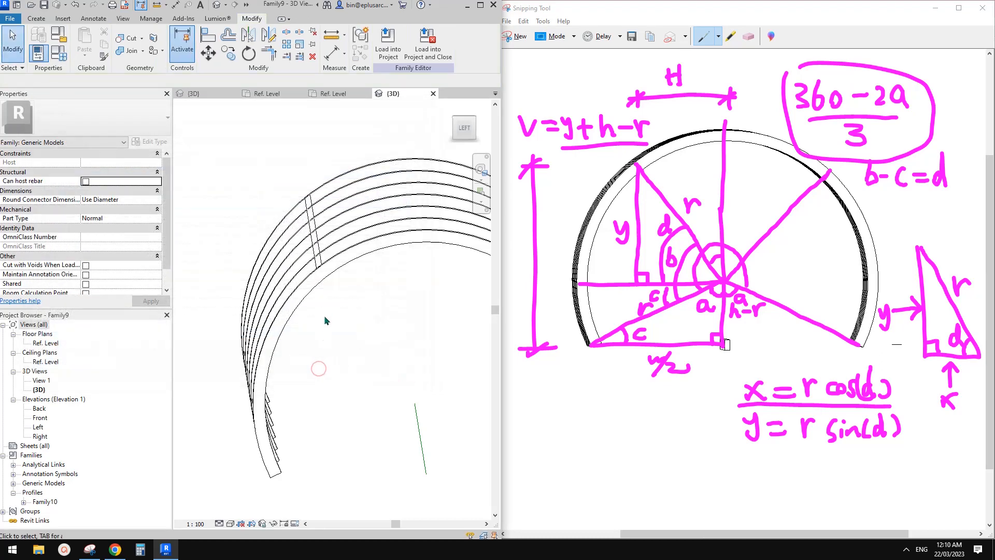
Step: Examine the straight sweep's position and rotation against the arches from several angles
middle_click_drag(379, 236, 348, 237, "shift")
left_click(388, 240)
scroll(349, 238, "up", 8)
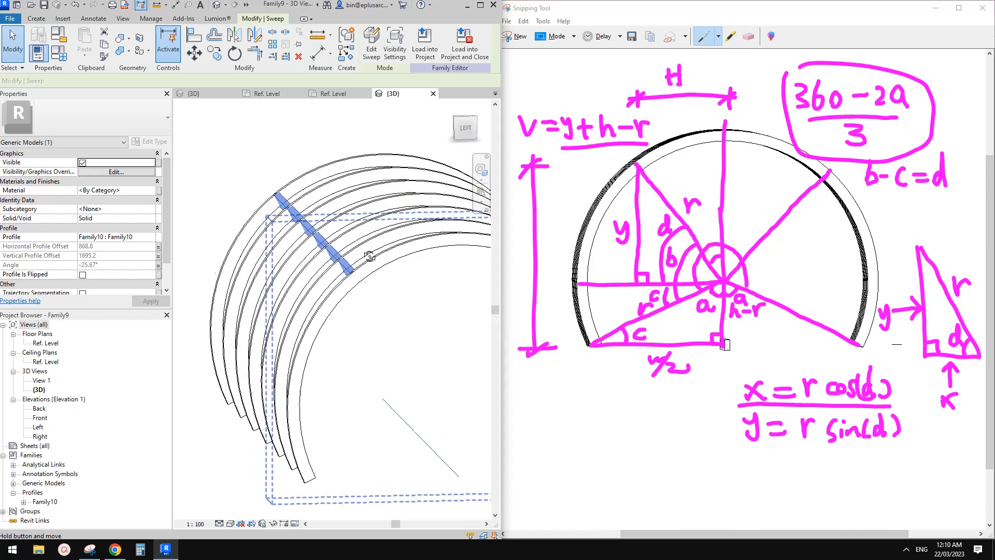
scroll(343, 280, "up", 5)
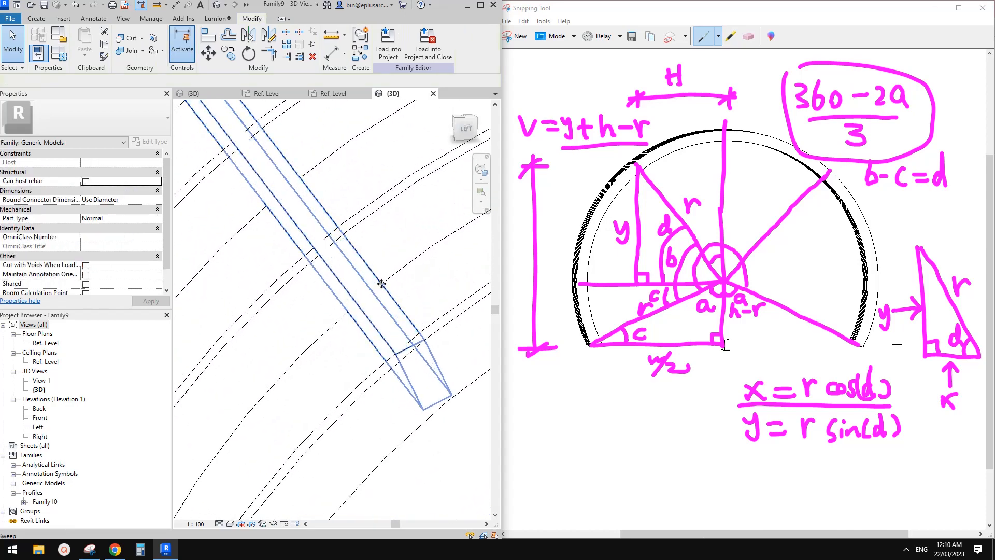
middle_click_drag(396, 311, 394, 335, "shift")
scroll(390, 295, "down", 3)
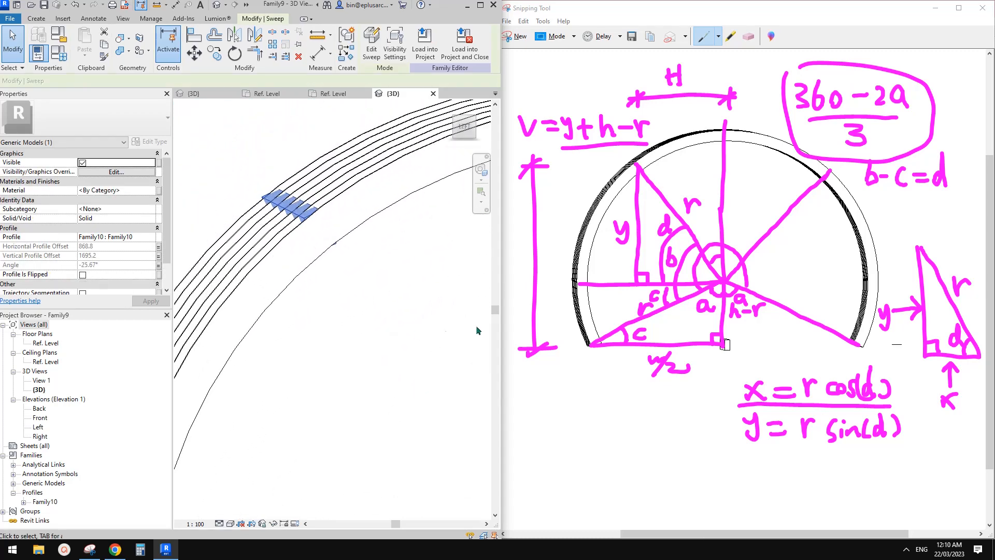
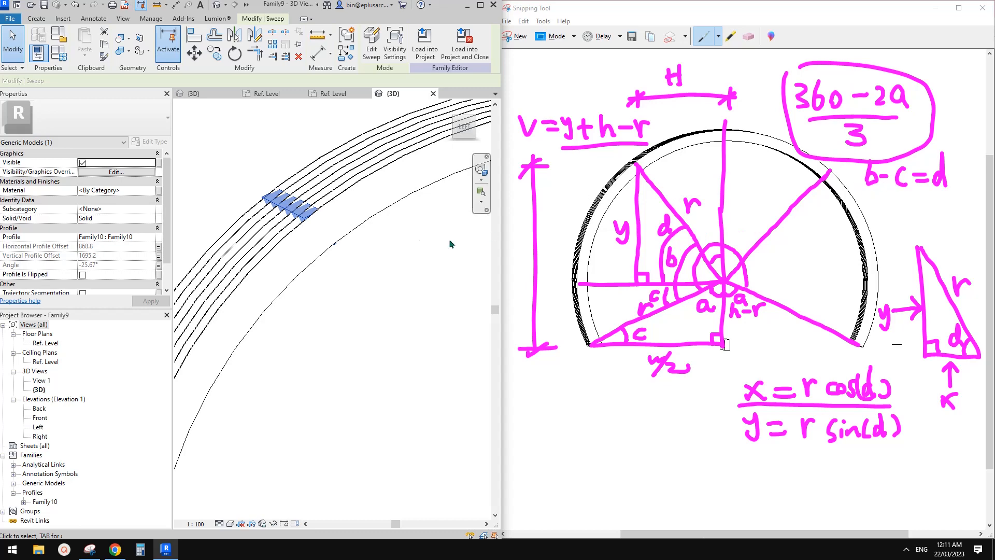
middle_click_drag(349, 231, 324, 268)
left_click(343, 228)
middle_click_drag(327, 232, 328, 243)
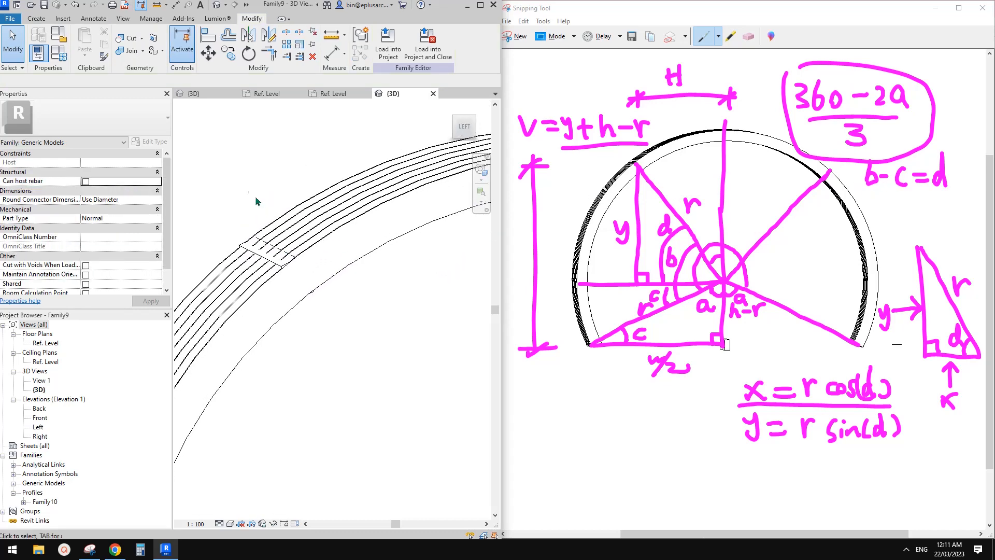
Step: Switch to the 3D view of project 20230321.rvt and look at the finished arch structures
left_click(200, 93)
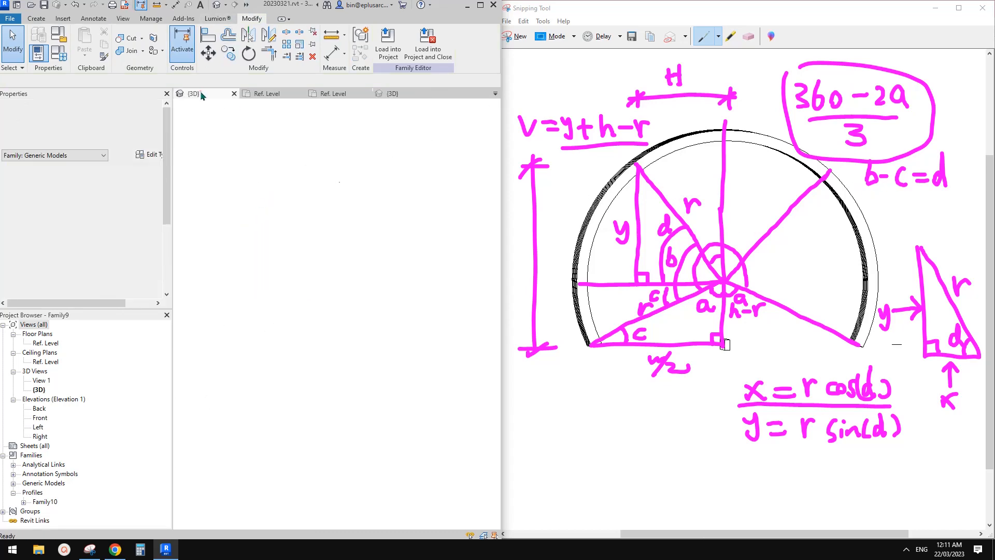
key("Escape")
scroll(367, 357, "up", 2)
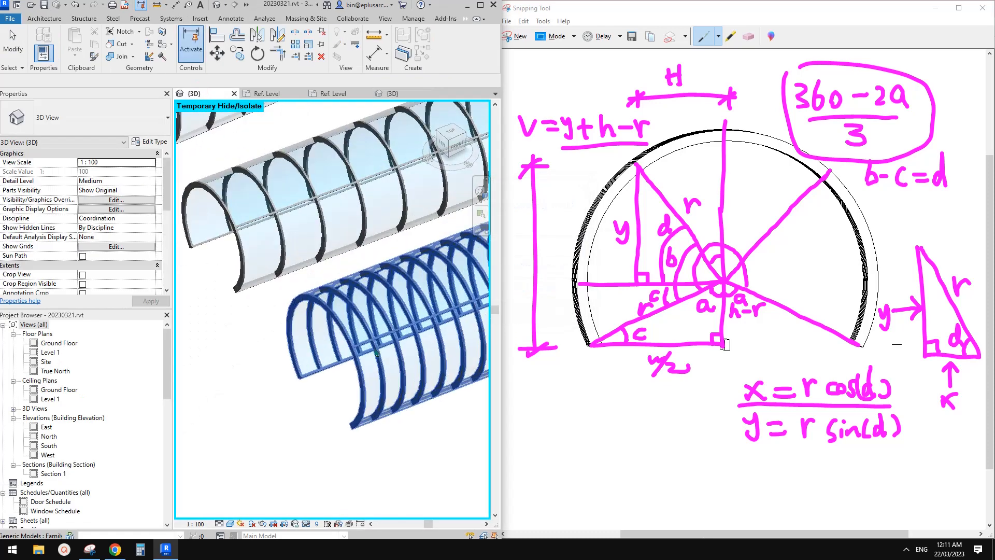
Step: Open the arch family Family6 from the project, review the formulas of its parameters in Family Types, and close it
left_click(362, 366)
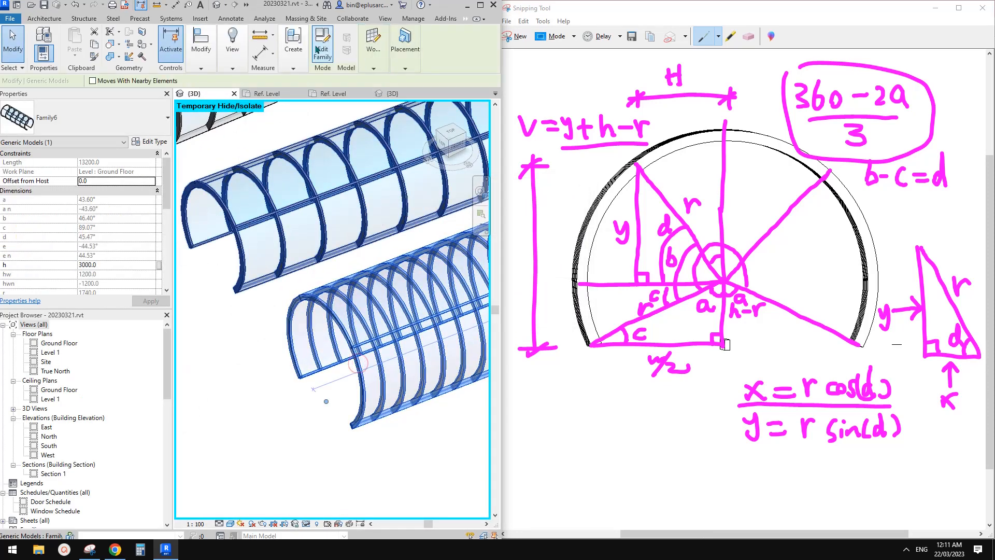
double_click(406, 223)
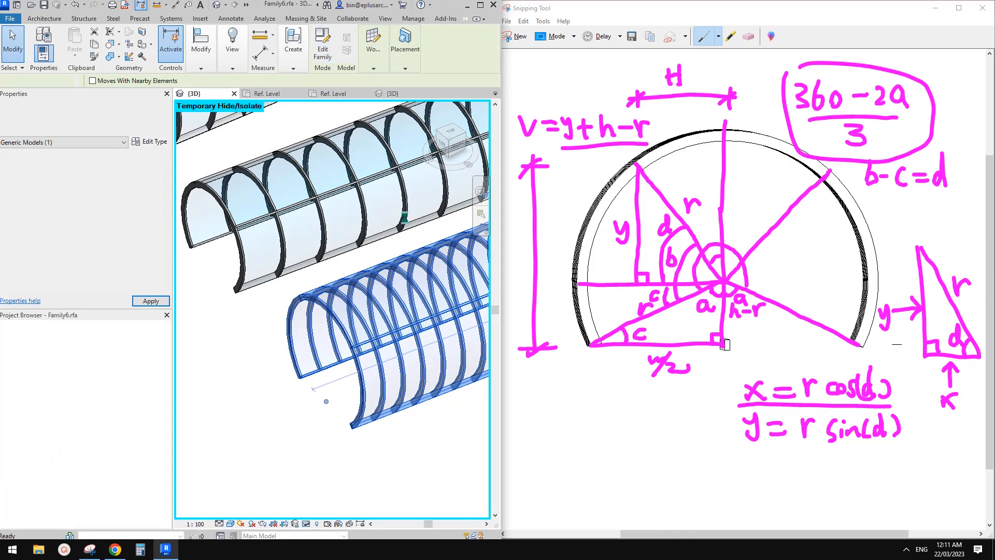
left_click(38, 52)
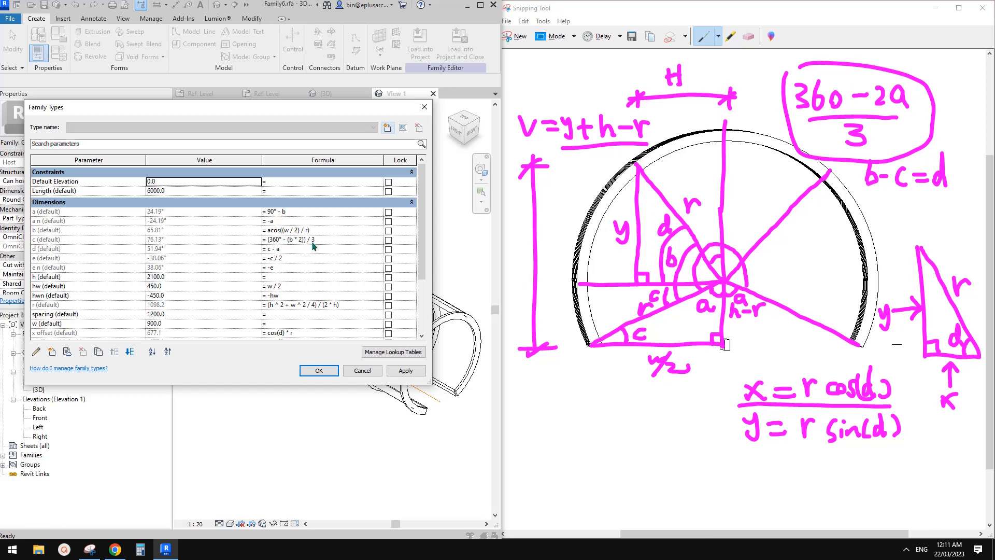
left_click(425, 106)
left_click(433, 94)
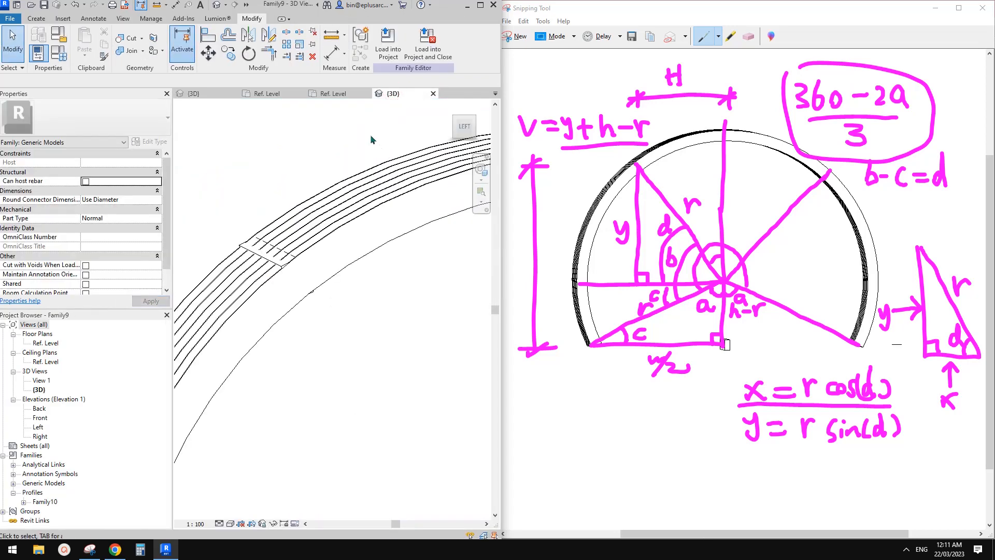
Step: Set the formula of angle parameter e to b / 2 and apply the family types changes
left_click(59, 53)
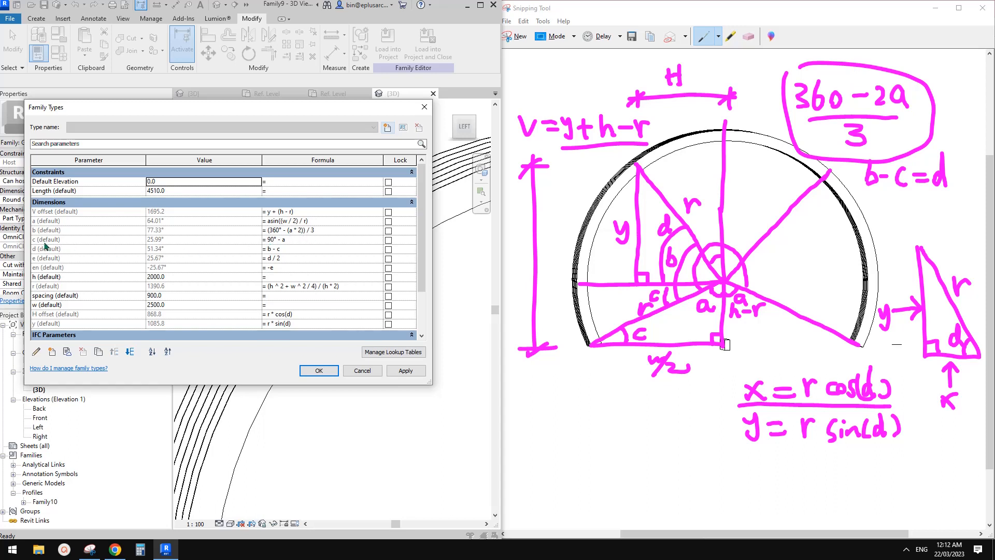
left_click(273, 258)
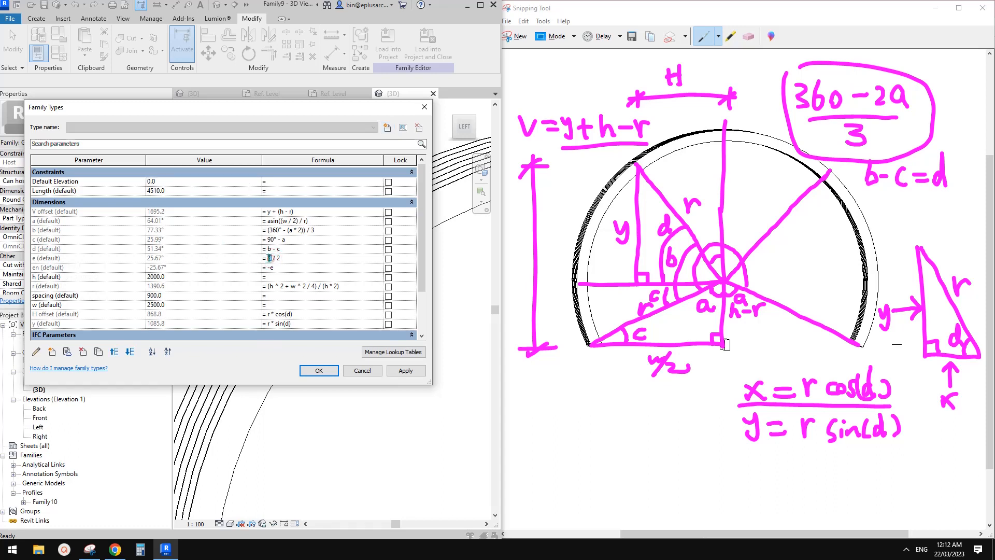
double_click(269, 259)
left_click(404, 371)
left_click(319, 370)
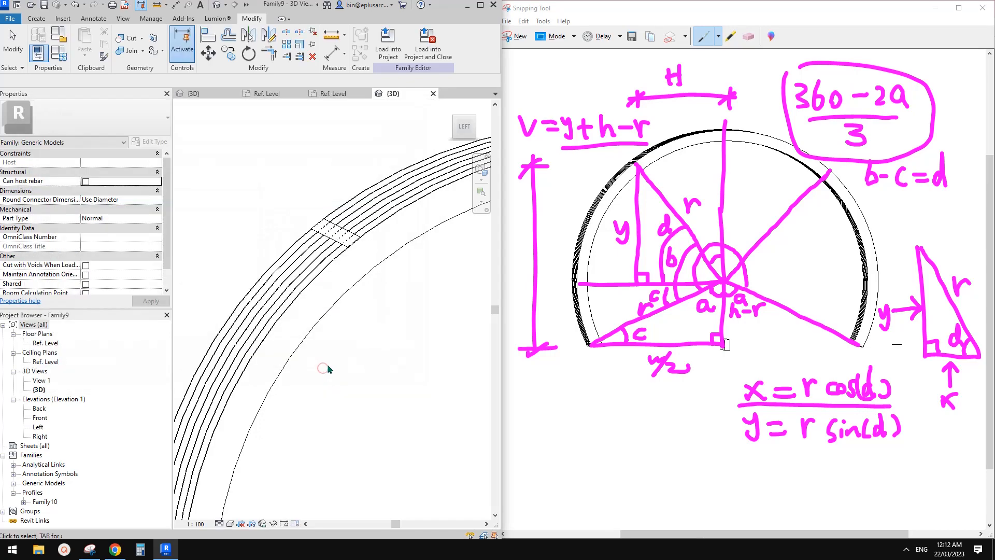
mouse_move(341, 252)
middle_mouse_down("shift")
mouse_move(343, 270)
mouse_move(334, 236)
middle_mouse_up("shift")
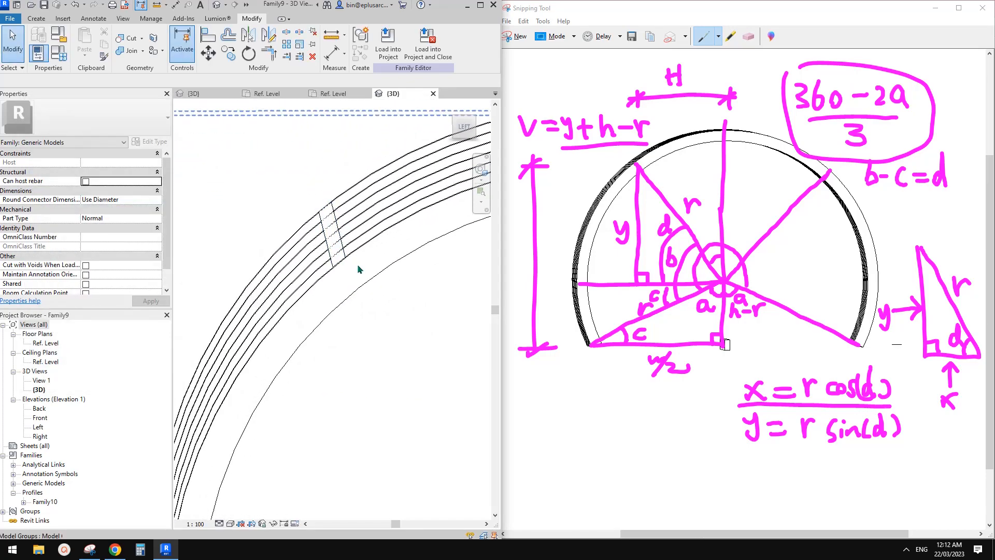
Step: Begin a second sweep and pick the straight line running lengthwise through the centre of the arches as its path
scroll(356, 275, "down", 5)
middle_click_drag(357, 283, 421, 322, "shift")
left_click(337, 294)
key("Escape")
scroll(336, 349, "up", 2)
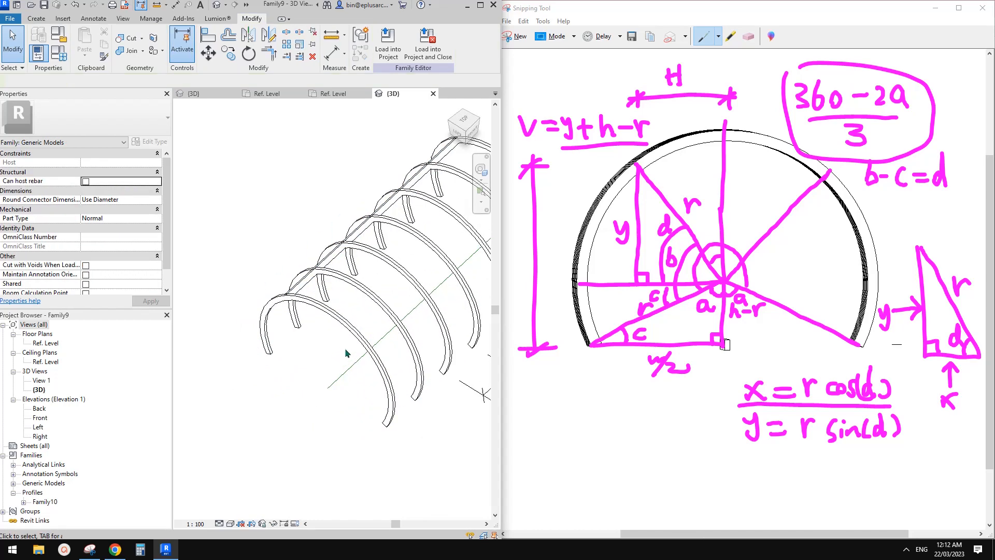
left_click(306, 280)
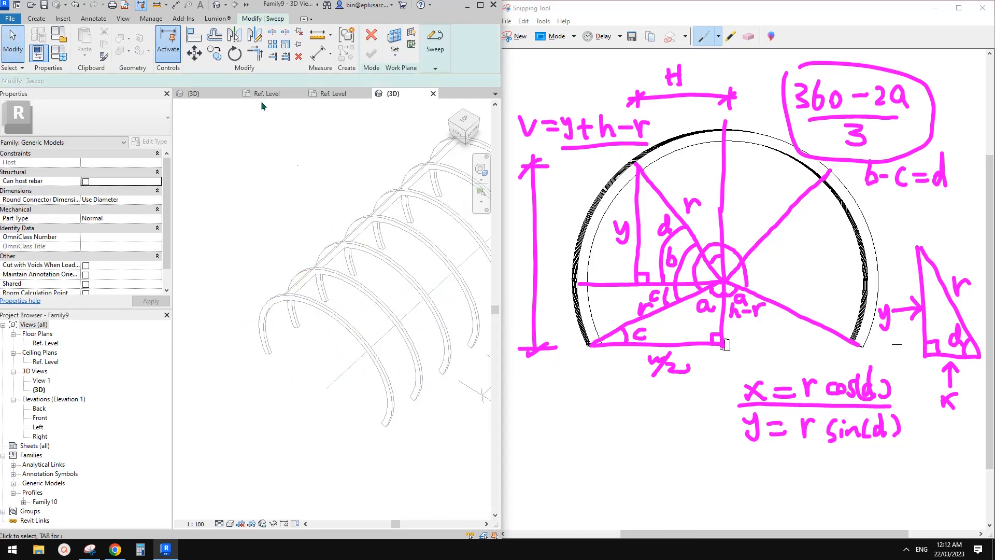
left_click(434, 53)
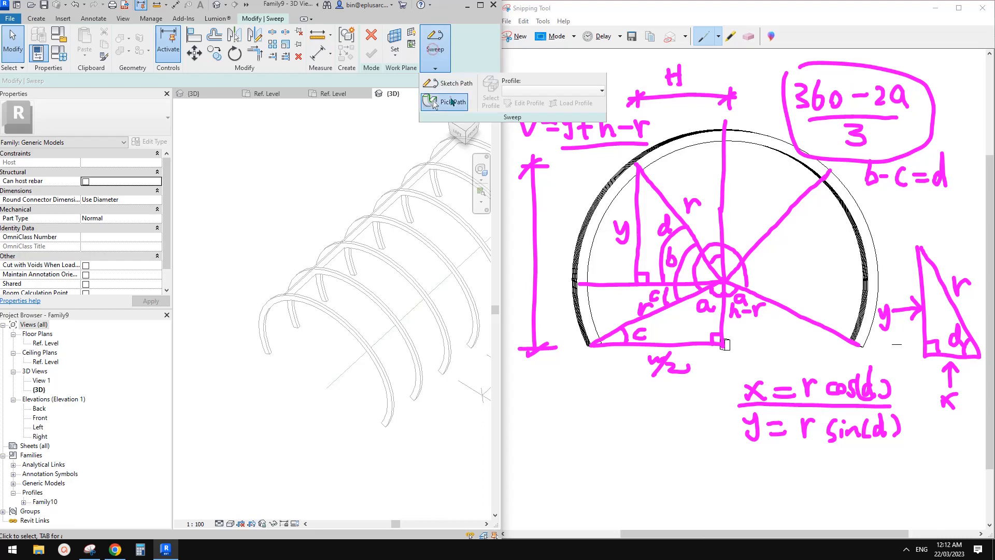
left_click(434, 102)
left_click(381, 339)
left_click(386, 53)
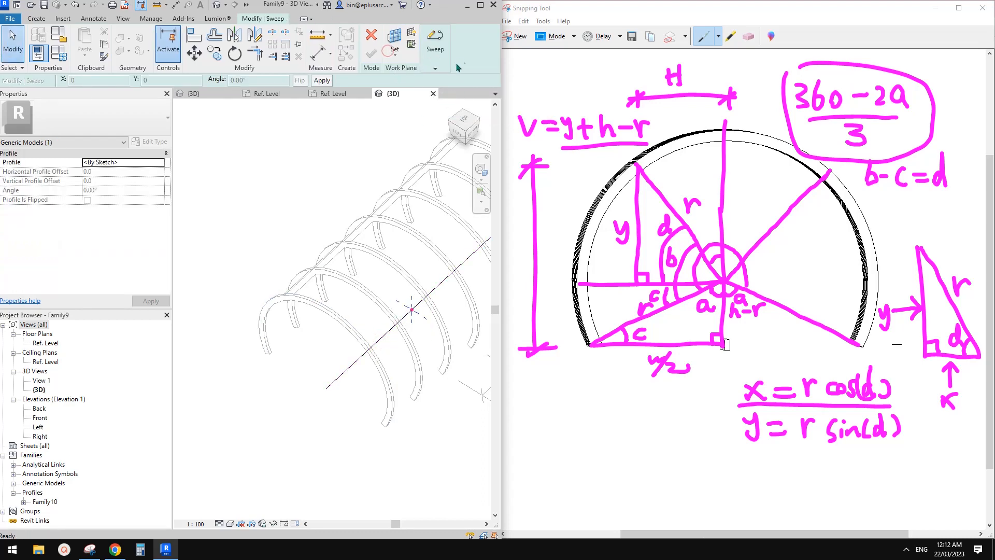
Step: Assign the Family10 profile to the new sweep and finish it
left_click(480, 5)
left_click(584, 46)
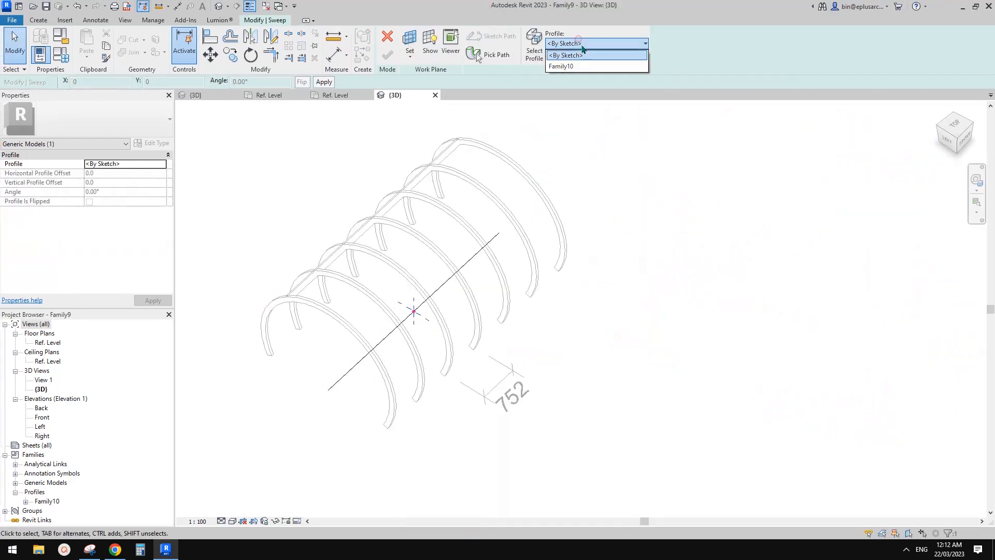
left_click(586, 65)
scroll(408, 248, "up", 1)
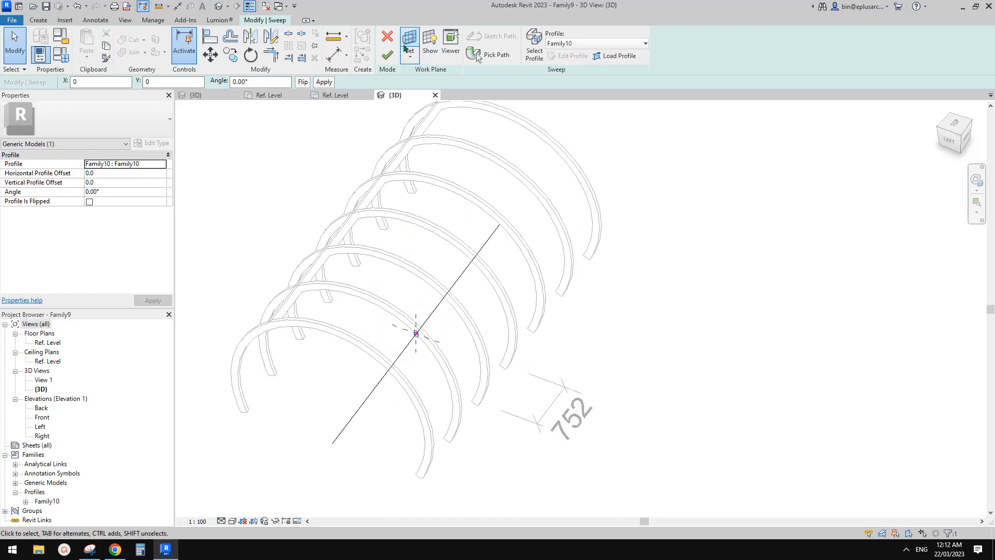
left_click(387, 55)
middle_click_drag(234, 254, 280, 217)
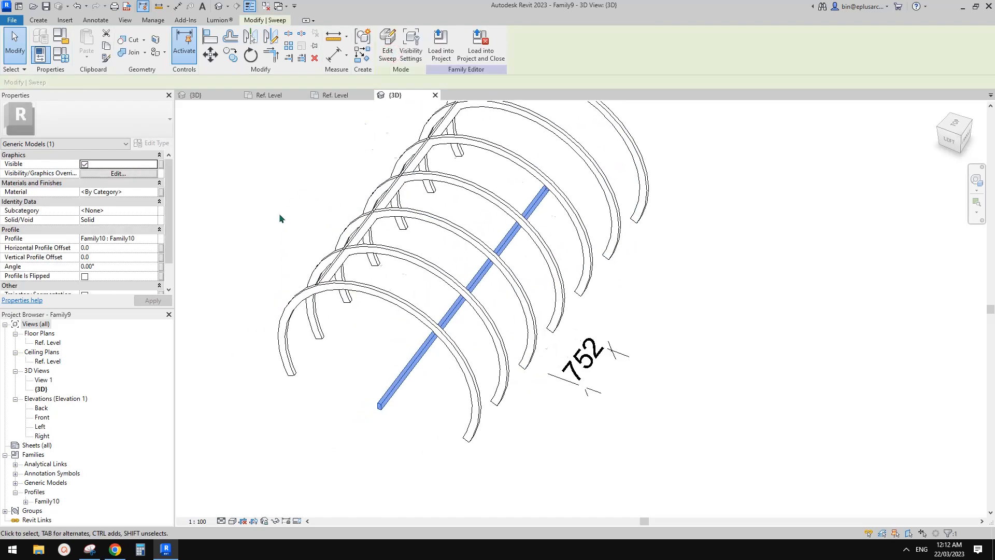
Step: Associate the new sweep's vertical profile offset with V offset and its horizontal profile offset with H offset
left_click(161, 258)
left_click(203, 243)
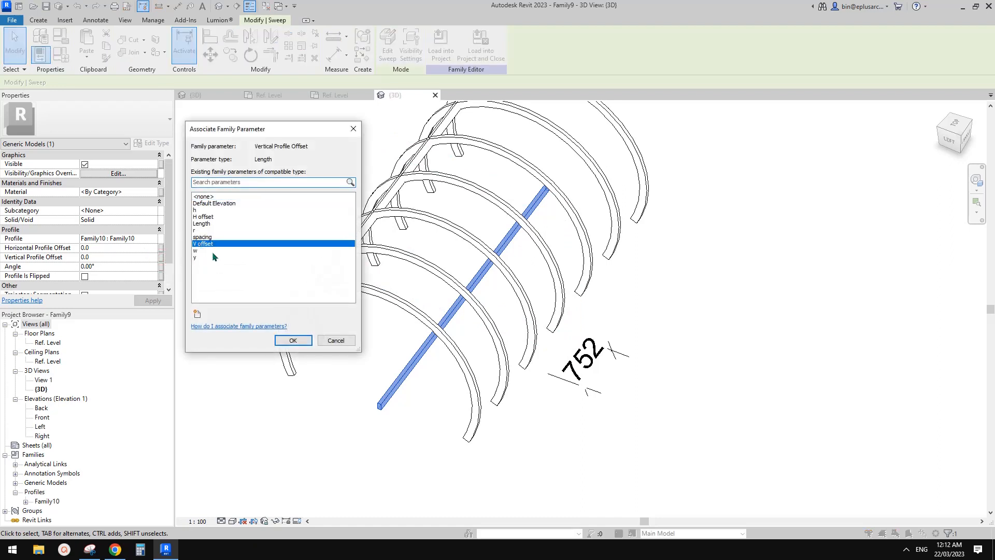
left_click(292, 340)
left_click(160, 248)
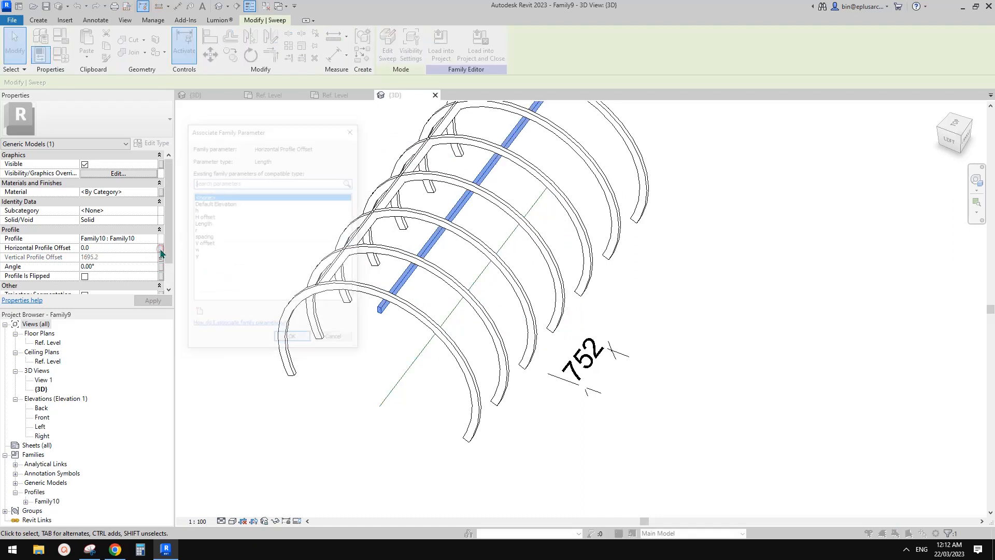
left_click(204, 245)
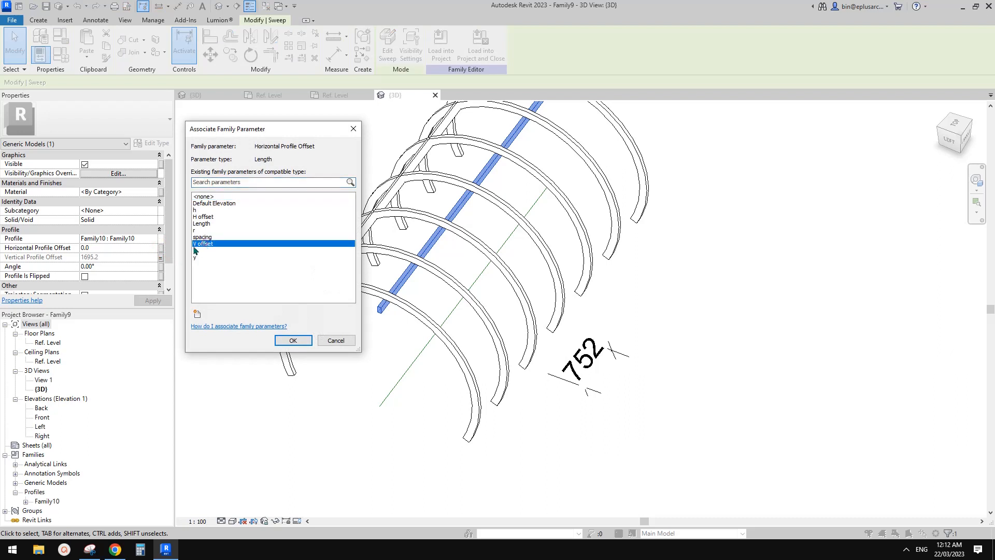
left_click(206, 217)
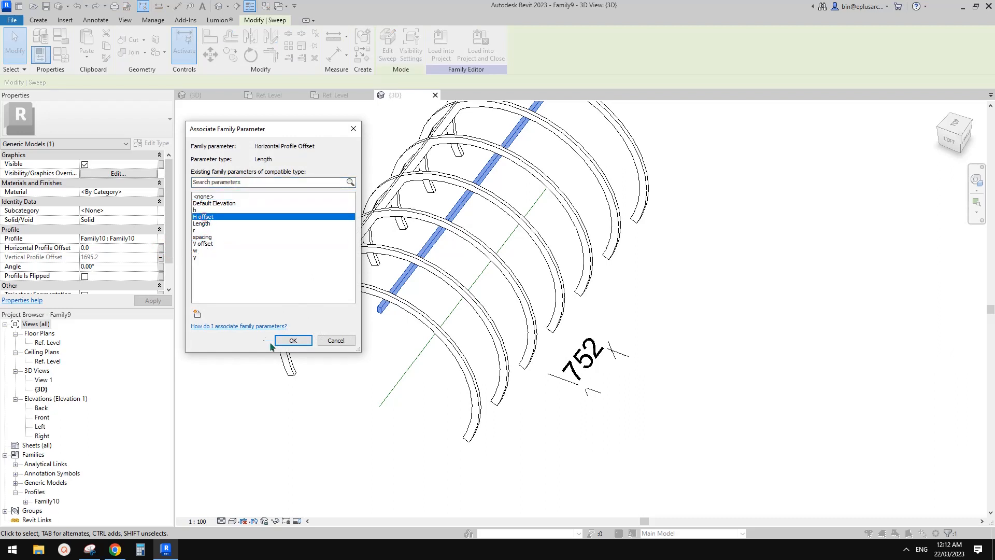
left_click(291, 340)
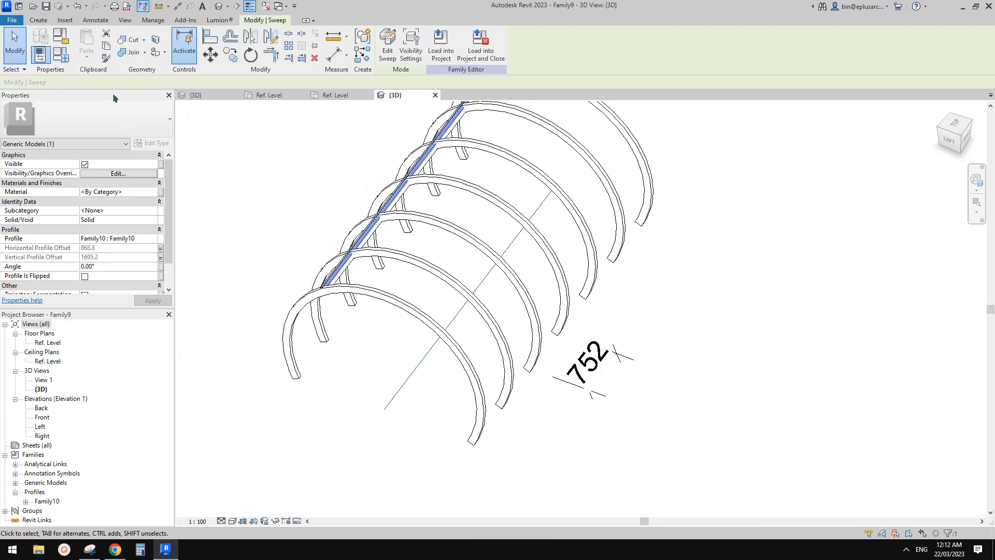
Step: Create an instance length parameter named H offset n and associate it with the new sweep's vertical profile offset
left_click(161, 258)
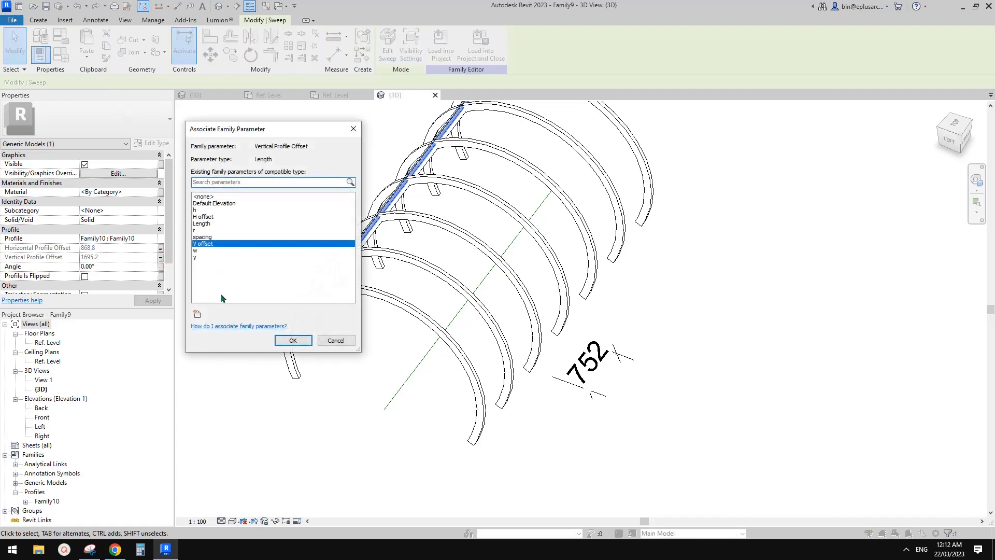
left_click(197, 313)
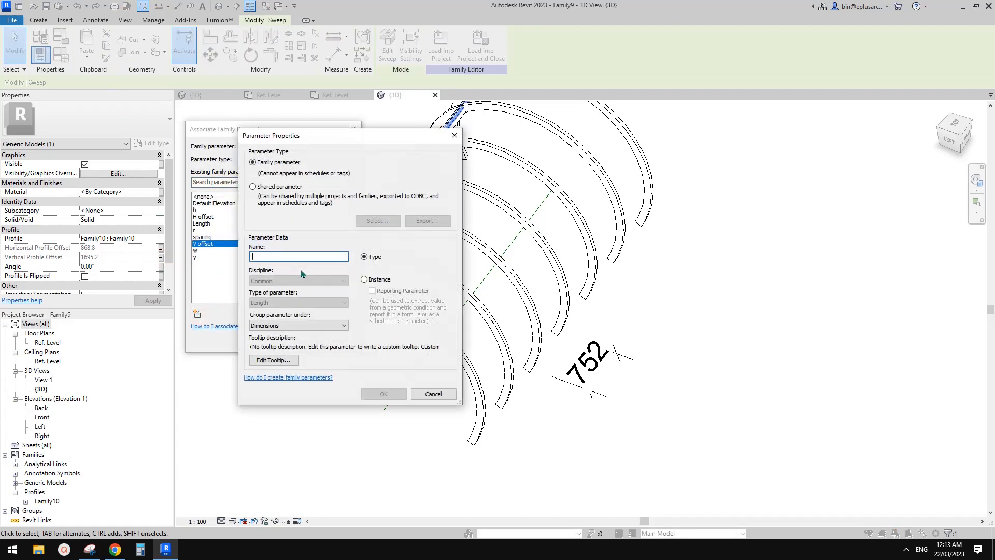
type("H offset n")
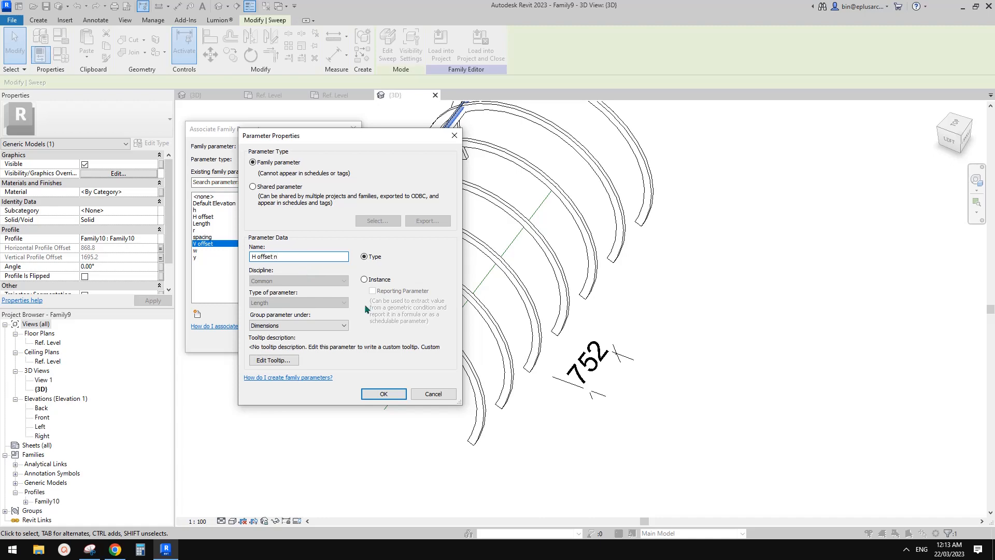
left_click(384, 394)
left_click(290, 340)
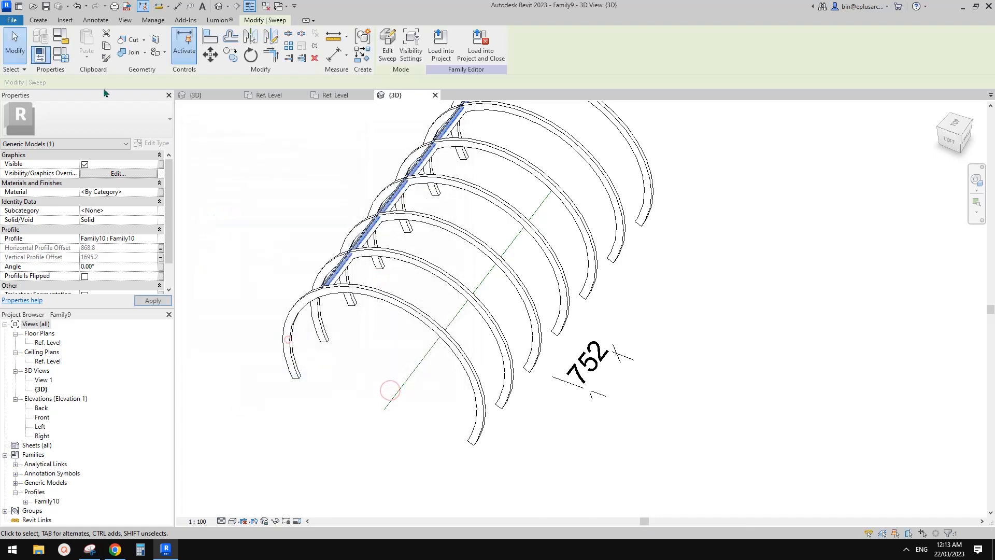
Step: Set the formula of parameter H offset n to -H offset and accept the family types changes
left_click(61, 54)
left_click(289, 213)
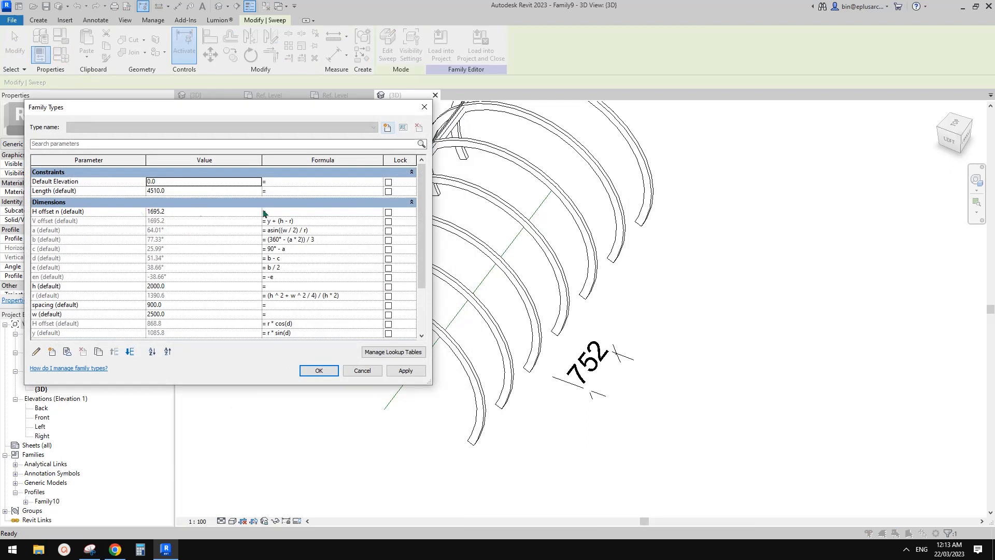
type("-H offset")
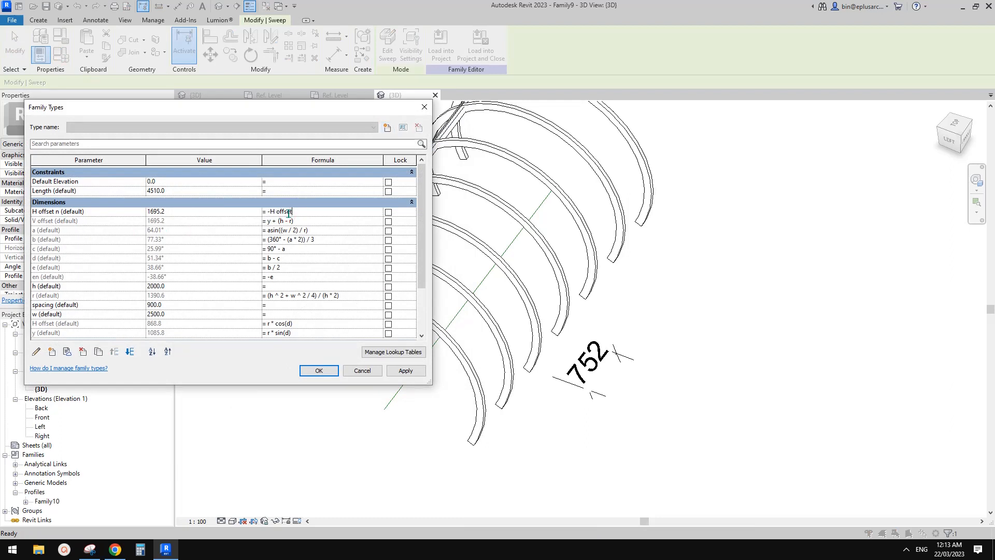
left_click(324, 371)
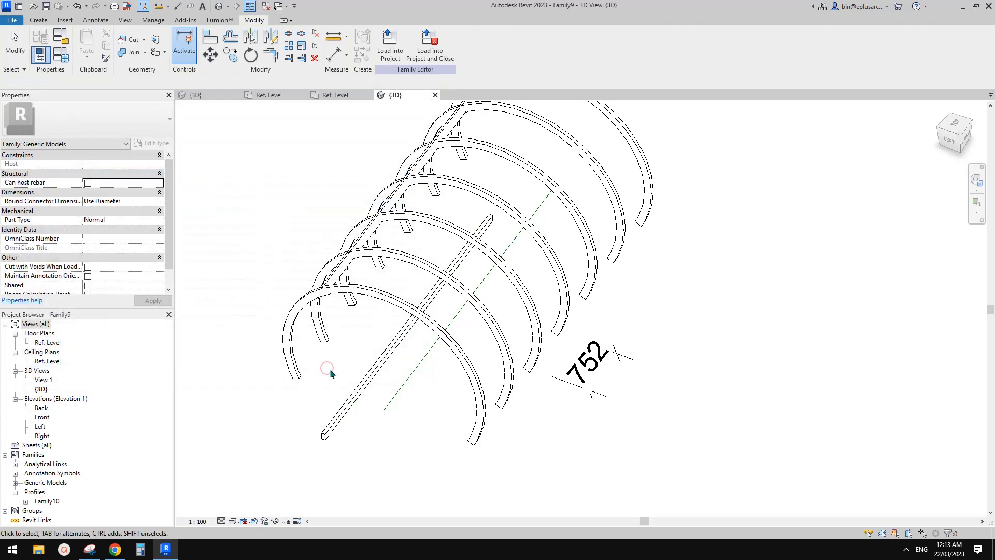
middle_click_drag(368, 330, 444, 265)
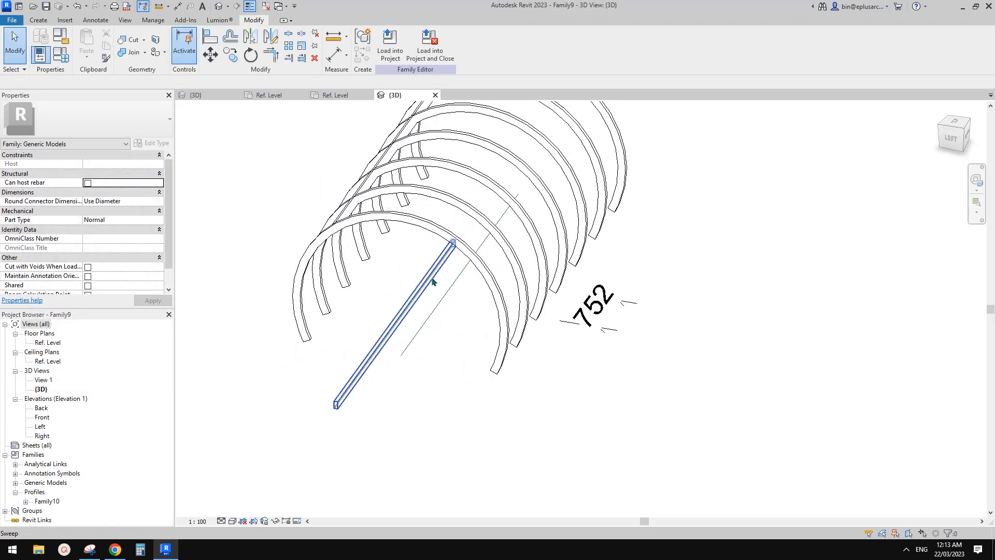
Step: Associate the new sweep's vertical profile offset with V offset and its horizontal profile offset with H offset n
left_click(433, 281)
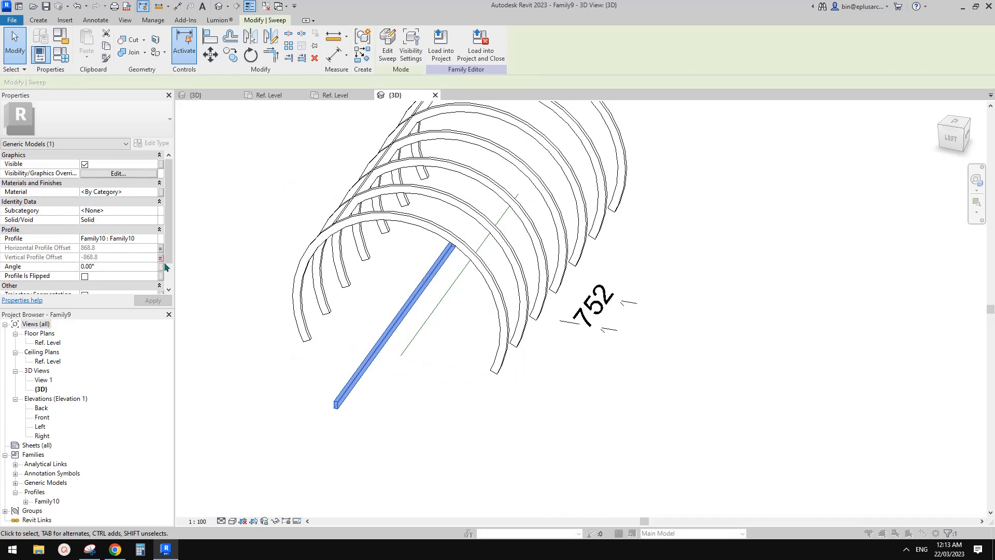
left_click(160, 258)
left_click(203, 251)
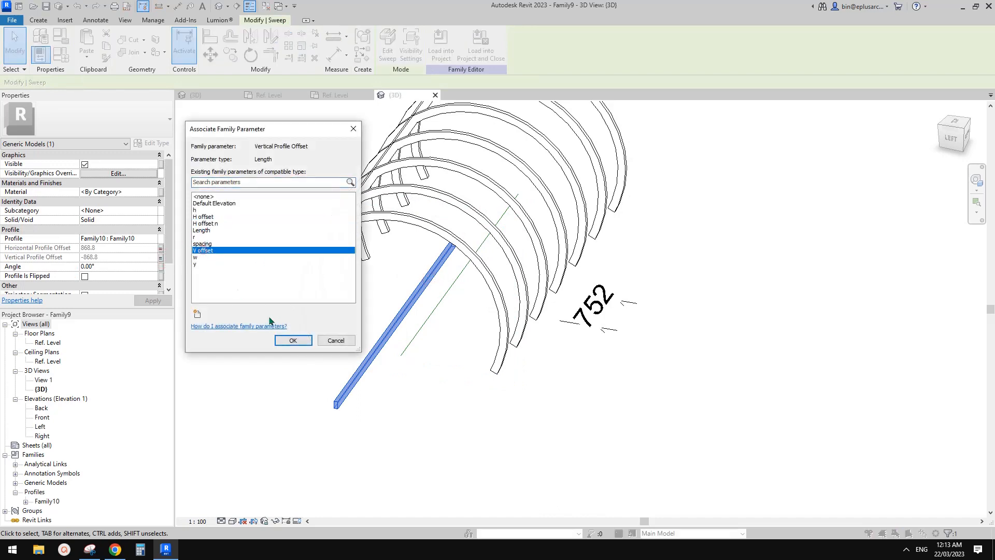
left_click(293, 340)
left_click(160, 248)
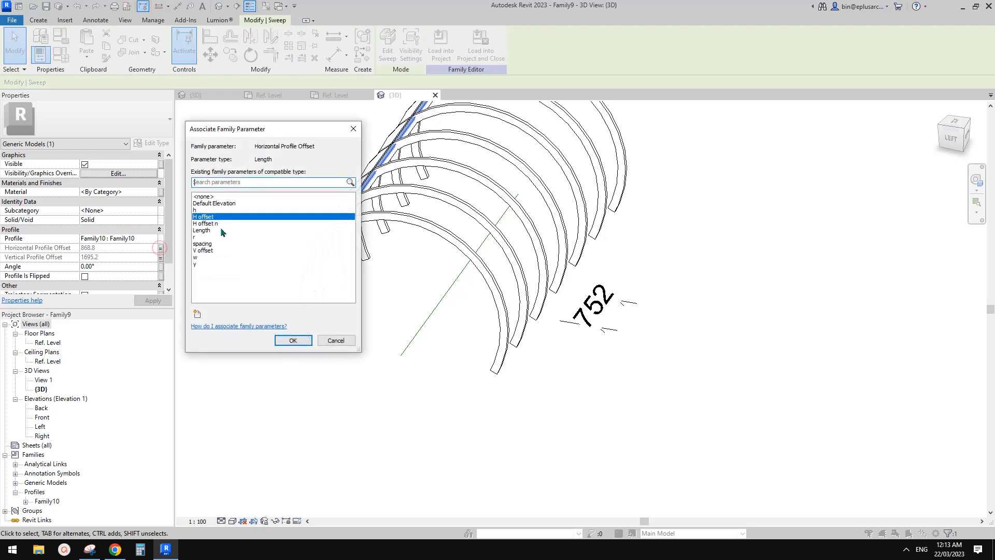
left_click(208, 223)
left_click(290, 338)
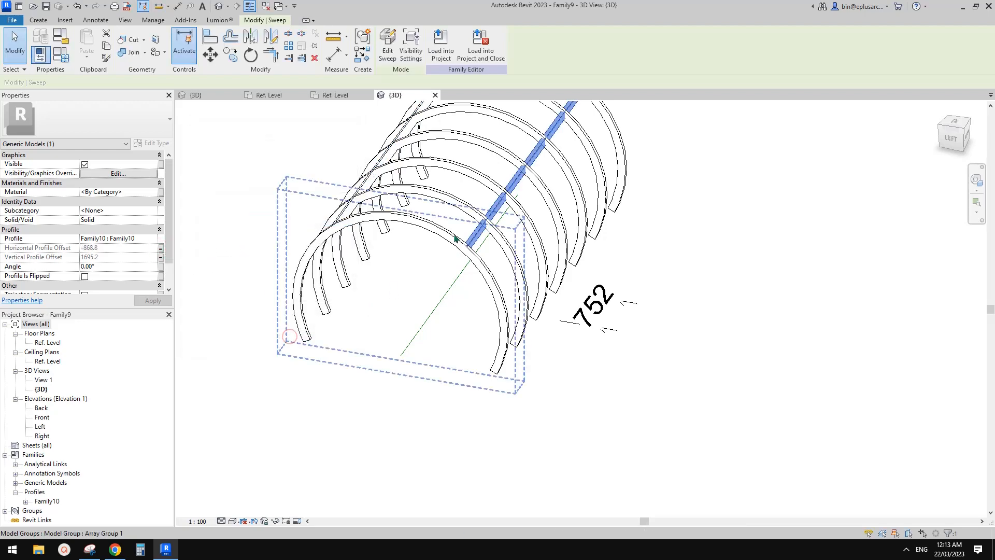
middle_click_drag(460, 250, 451, 255, "shift")
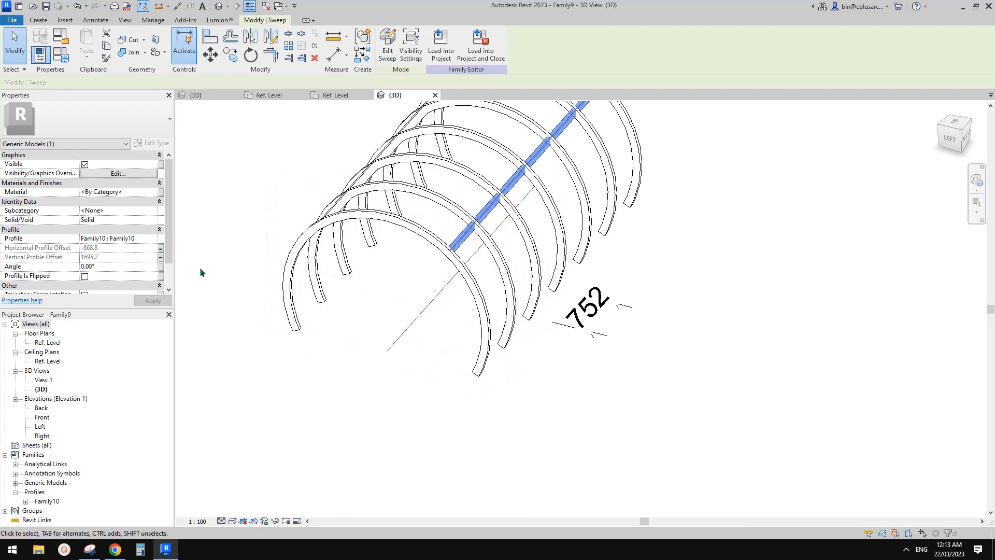
Step: Associate the selected sweep's profile angle with parameter e and deselect the sweep
left_click(160, 267)
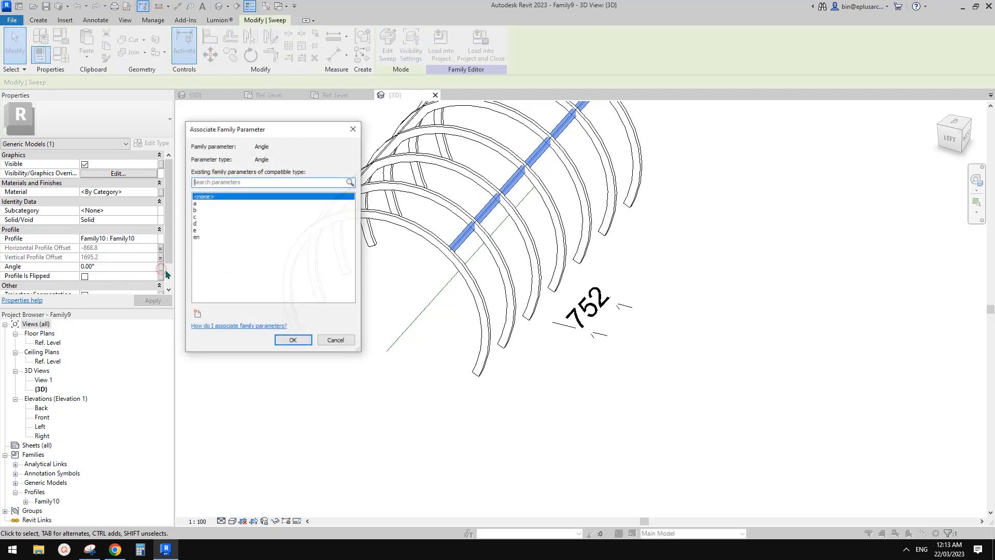
left_click(198, 238)
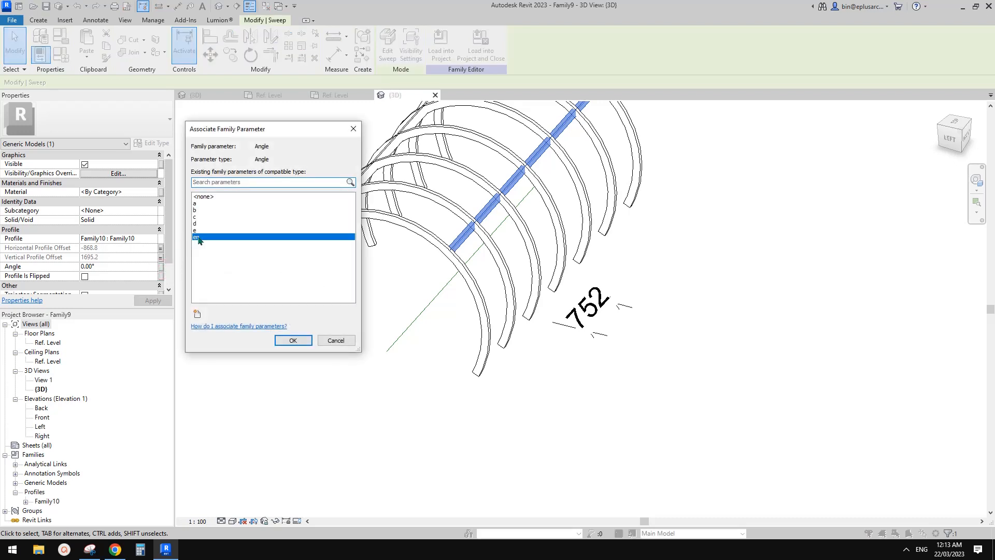
left_click(198, 231)
left_click(293, 340)
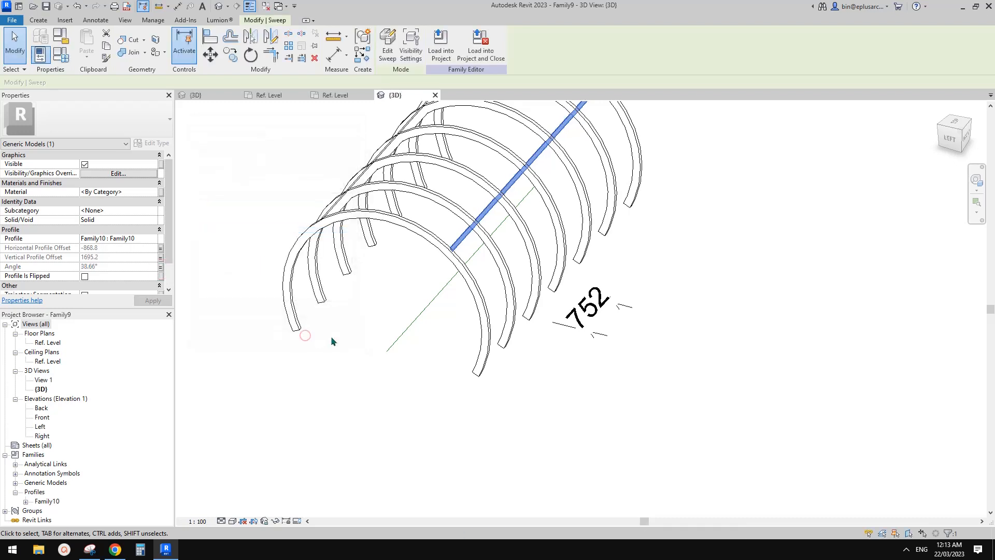
middle_click_drag(331, 336, 412, 294, "shift")
key("Escape")
scroll(531, 193, "down", 1)
scroll(416, 284, "up", 1)
scroll(416, 285, "down", 1)
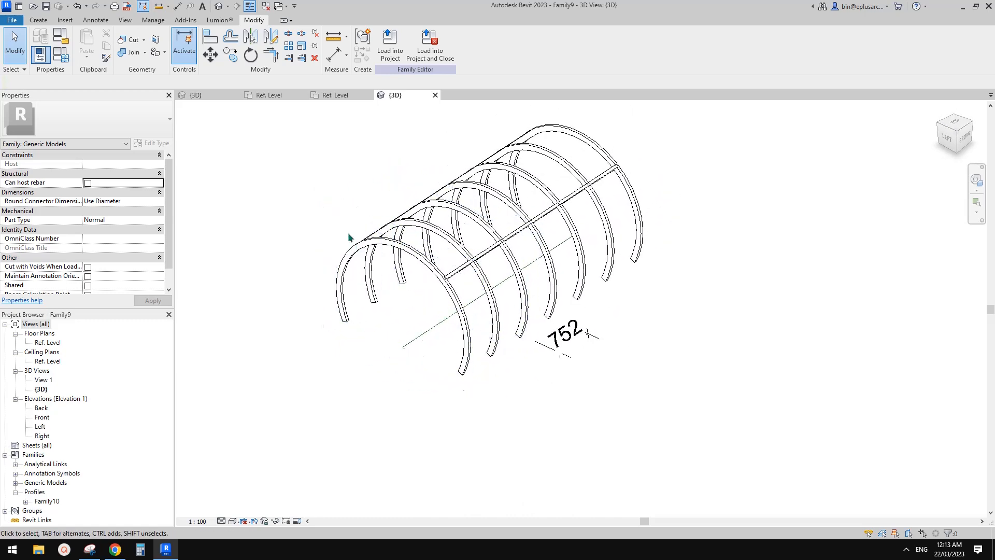
Step: Set the family's Length parameter to 6000 and apply it
left_click(61, 54)
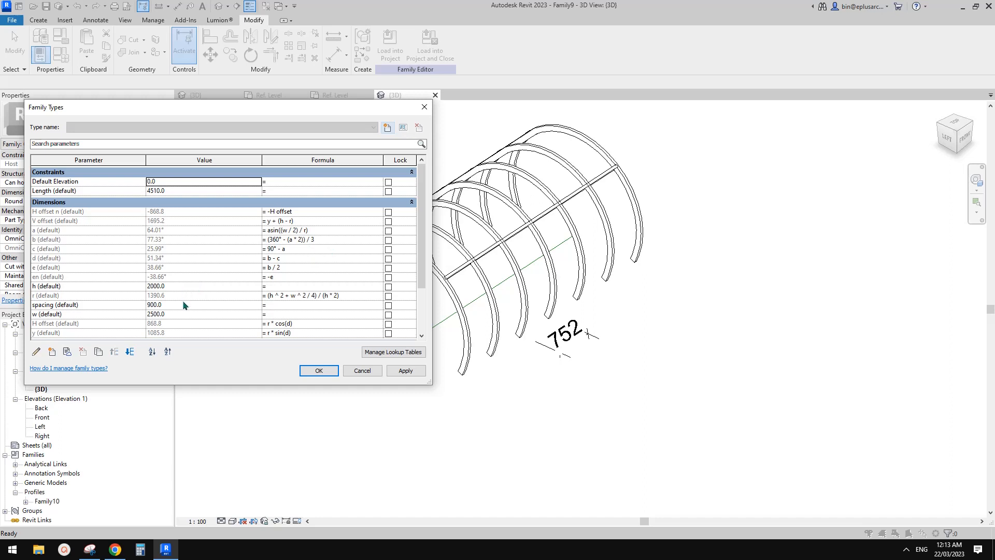
left_click(191, 191)
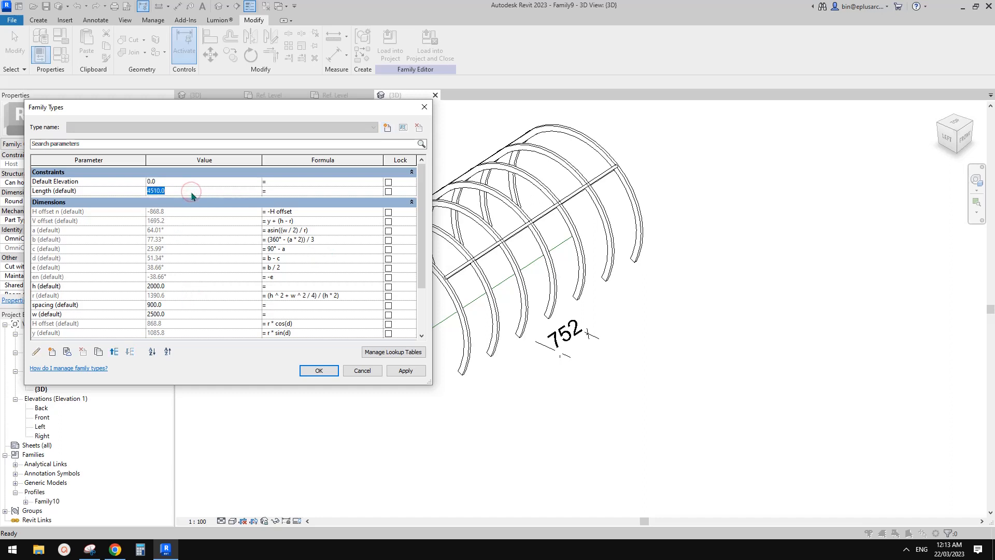
type("6000")
left_click(409, 374)
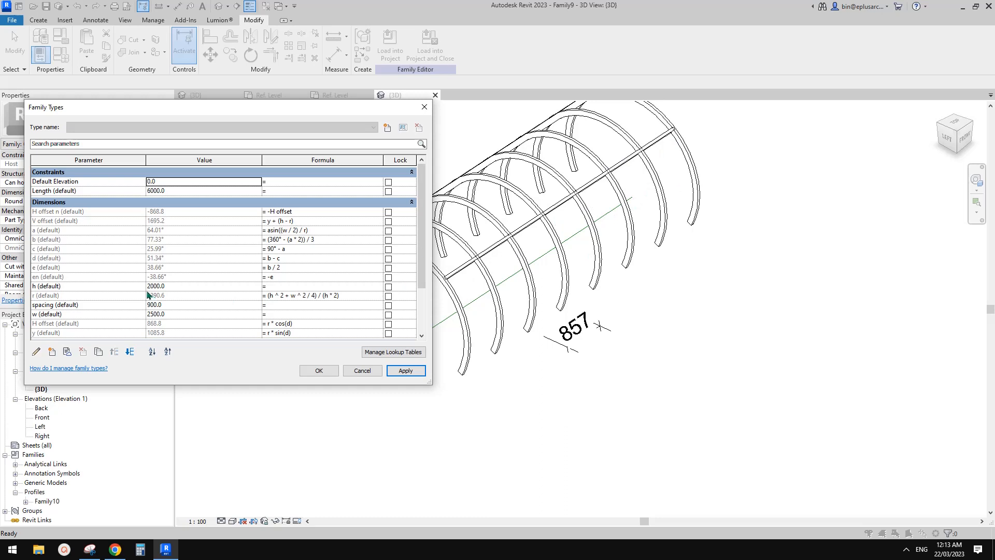
Step: Set the arch height h to 2100 and the width w to 2100, applying each value
left_click(181, 288)
type("2109")
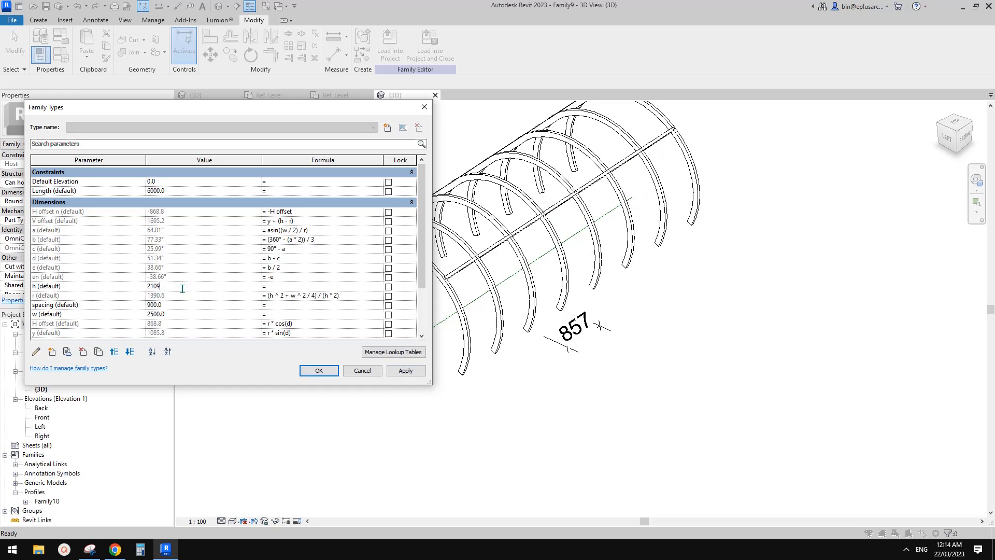
left_click(182, 288)
type("2100")
left_click(418, 368)
left_click(181, 314)
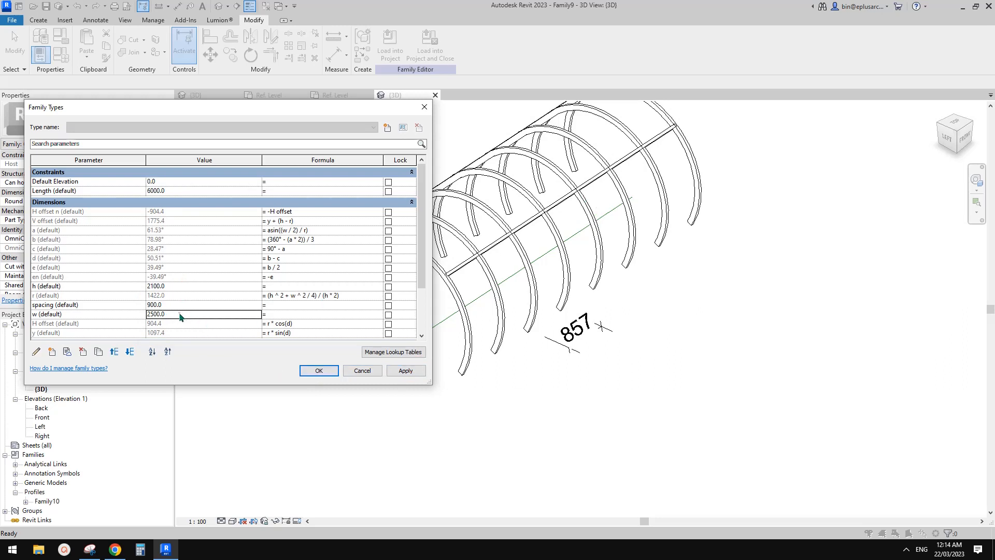
type("2100")
left_click(403, 372)
Step: Set the arch spacing to 450, accept the family types changes and check the resulting array in 3D
left_click(182, 307)
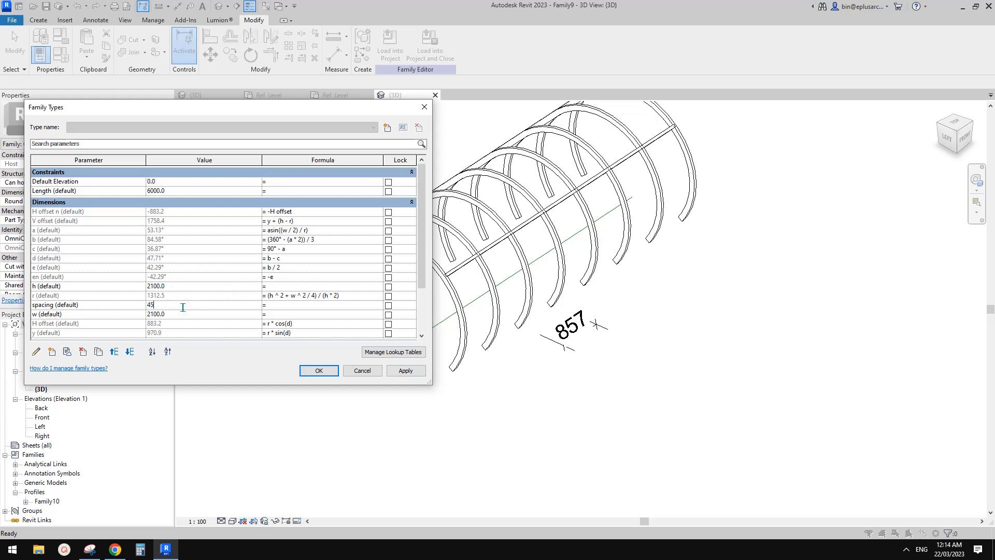
type("450")
left_click(406, 371)
left_click(315, 371)
middle_click_drag(608, 296, 556, 185, "shift")
middle_click_drag(525, 244, 449, 337, "shift")
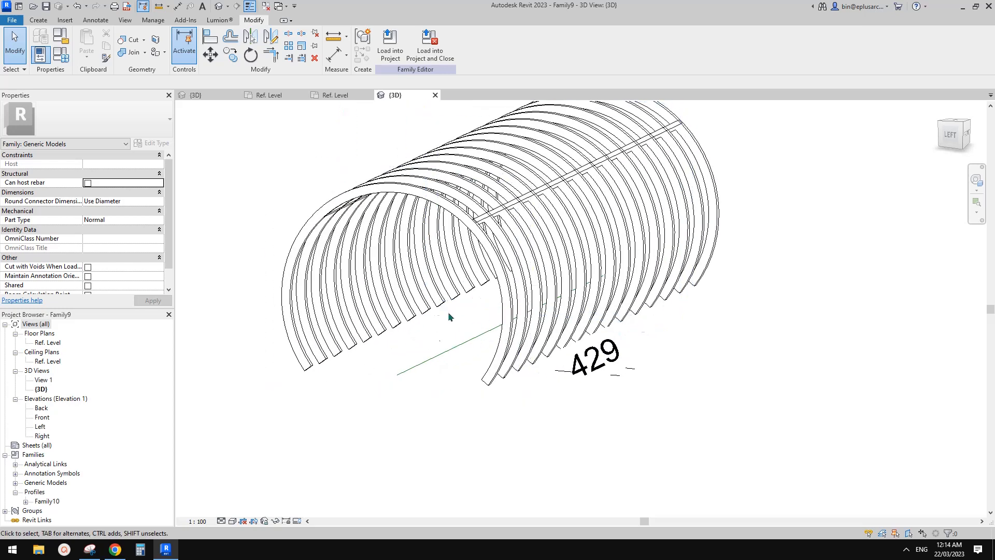
middle_click_drag(504, 347, 537, 352)
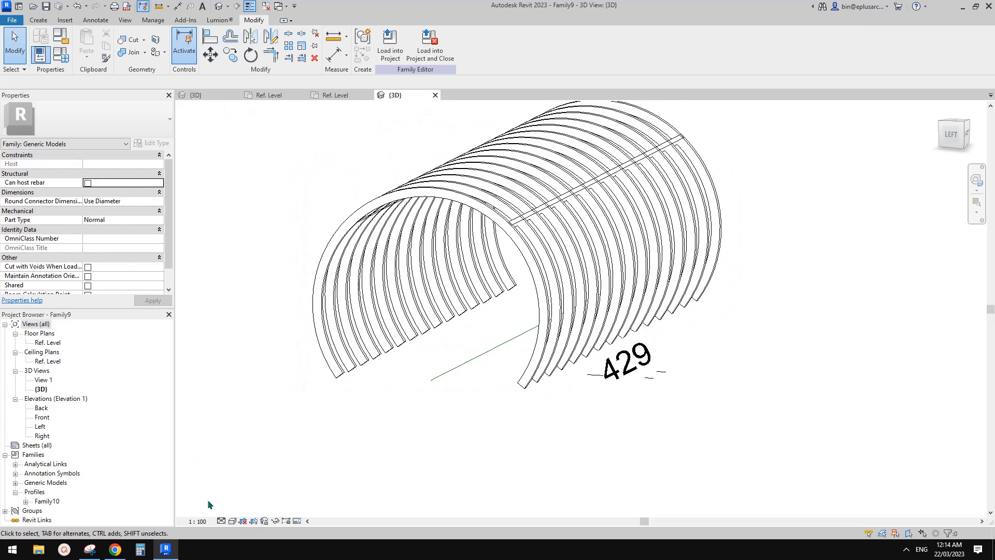
Step: Create another sweep along the straight reference line at the base of the arches, using the Family10 profile
left_click(90, 549)
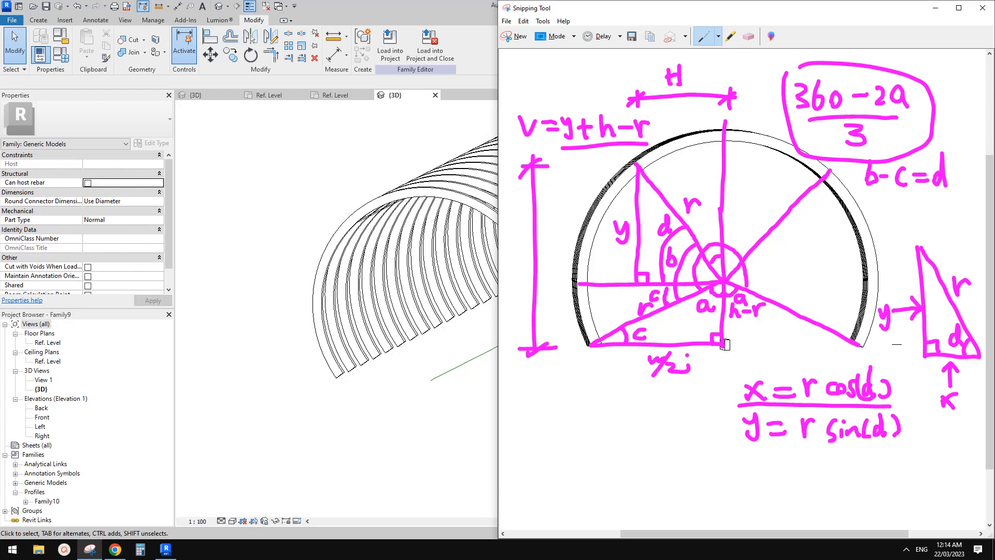
left_click(456, 356)
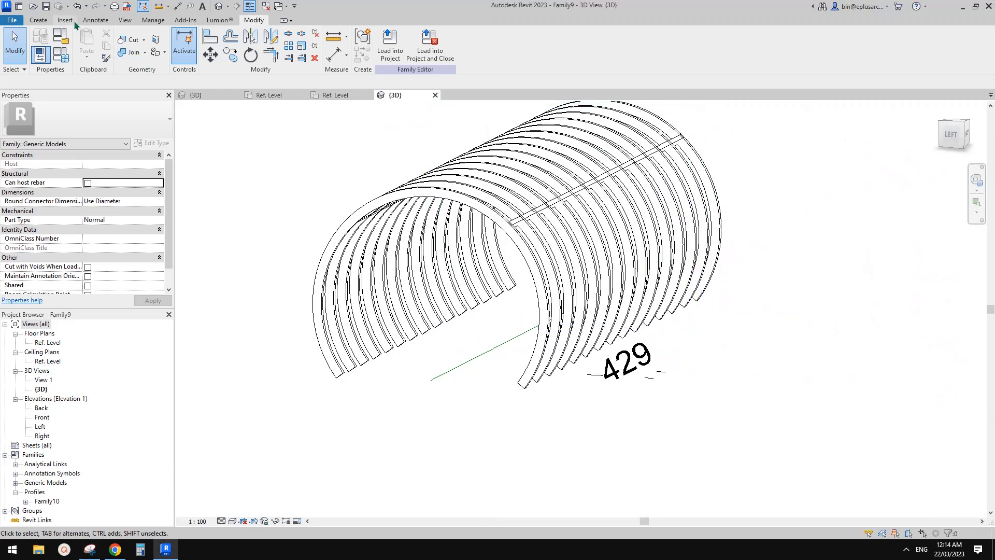
left_click(37, 19)
left_click(158, 47)
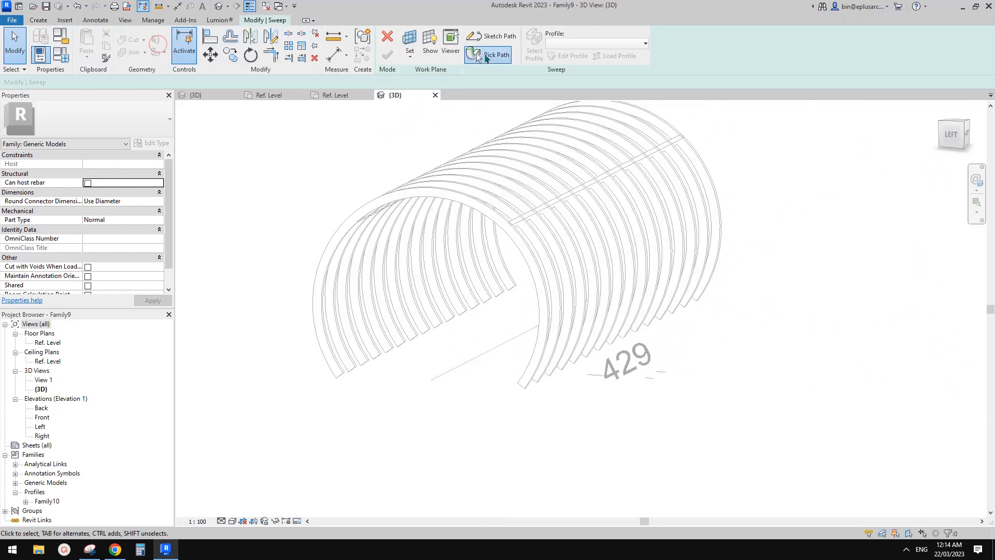
left_click(484, 52)
left_click(497, 347)
left_click(387, 55)
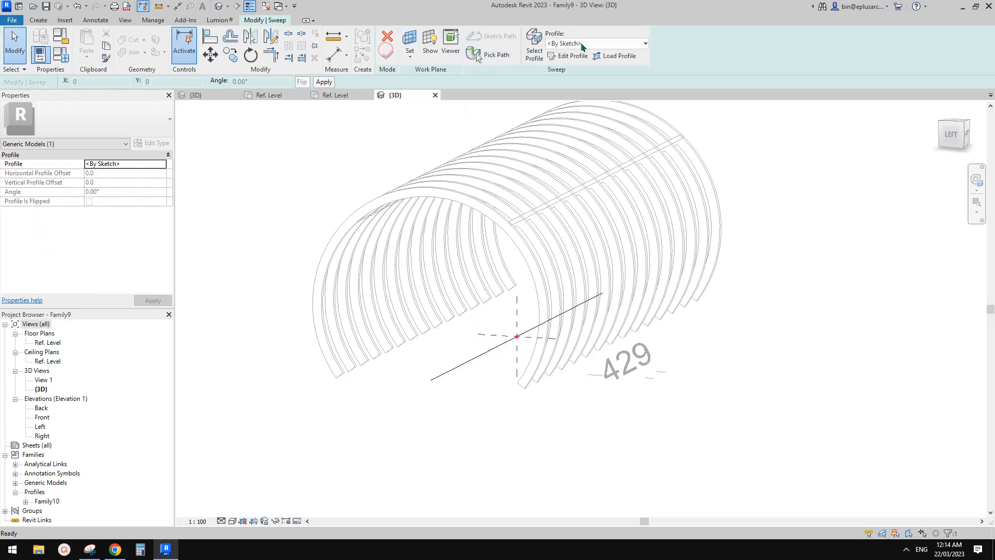
left_click(581, 43)
left_click(571, 66)
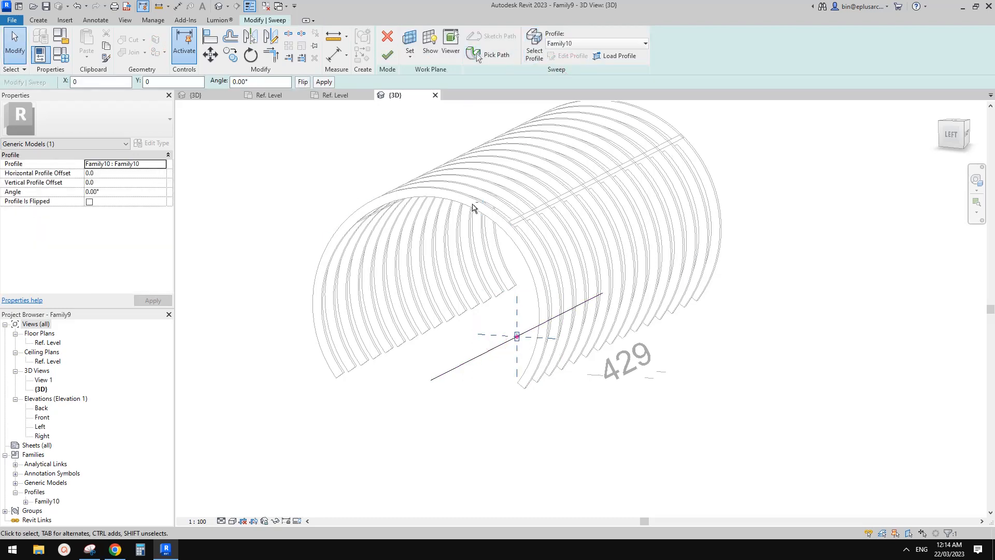
scroll(454, 219, "up", 1)
middle_click_drag(453, 218, 455, 216)
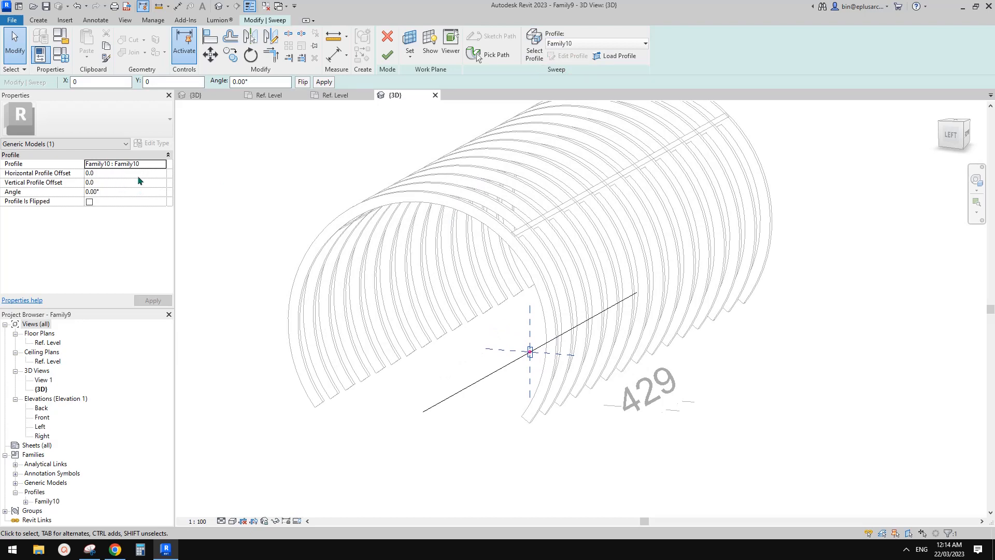
left_click(387, 55)
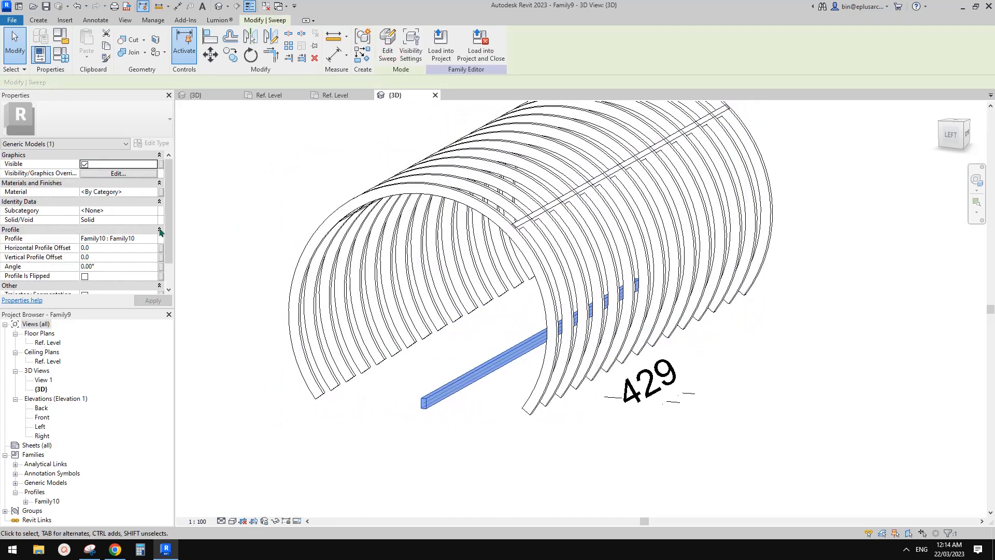
Step: Create an instance length parameter named hw and associate it with the new sweep's horizontal profile offset
scroll(122, 261, "down", 1)
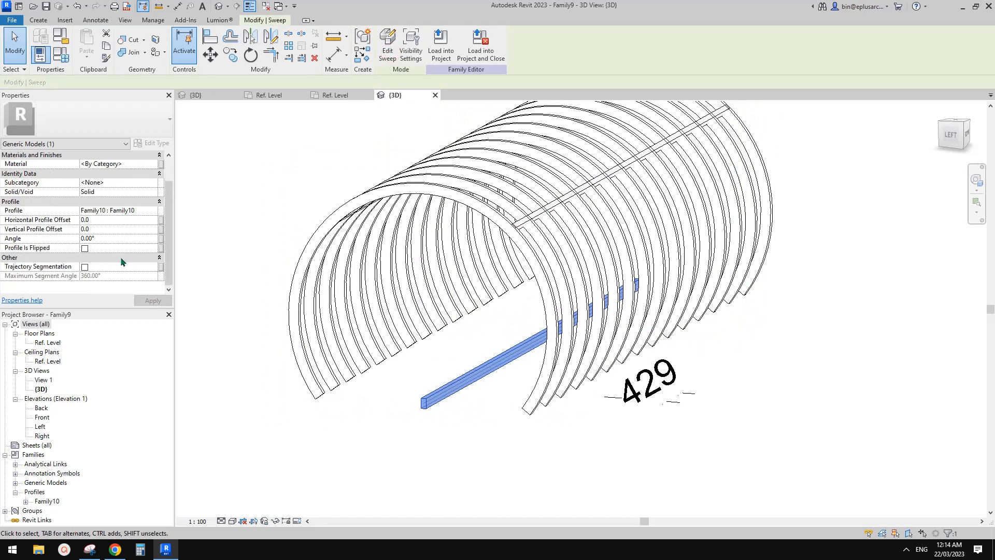
left_click(161, 219)
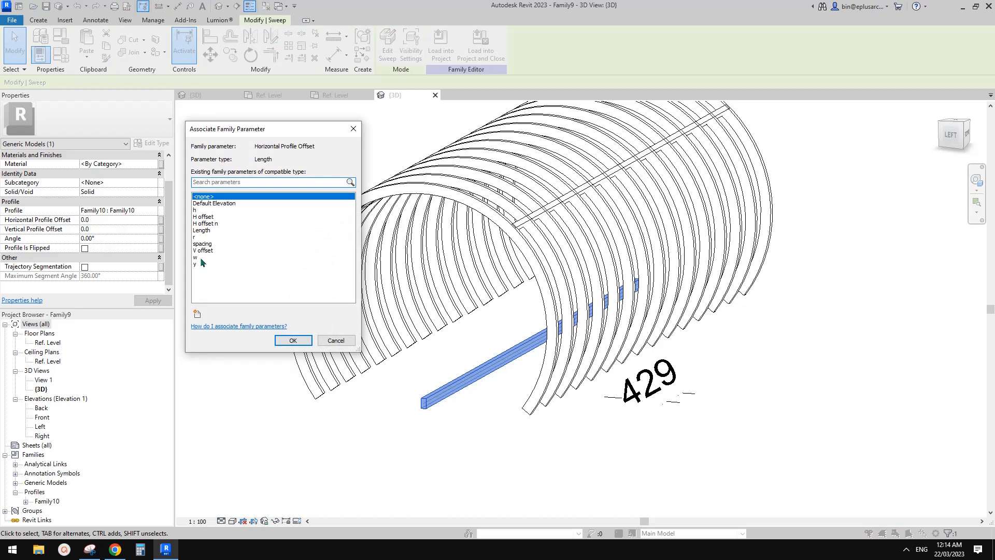
left_click(197, 313)
type("hw")
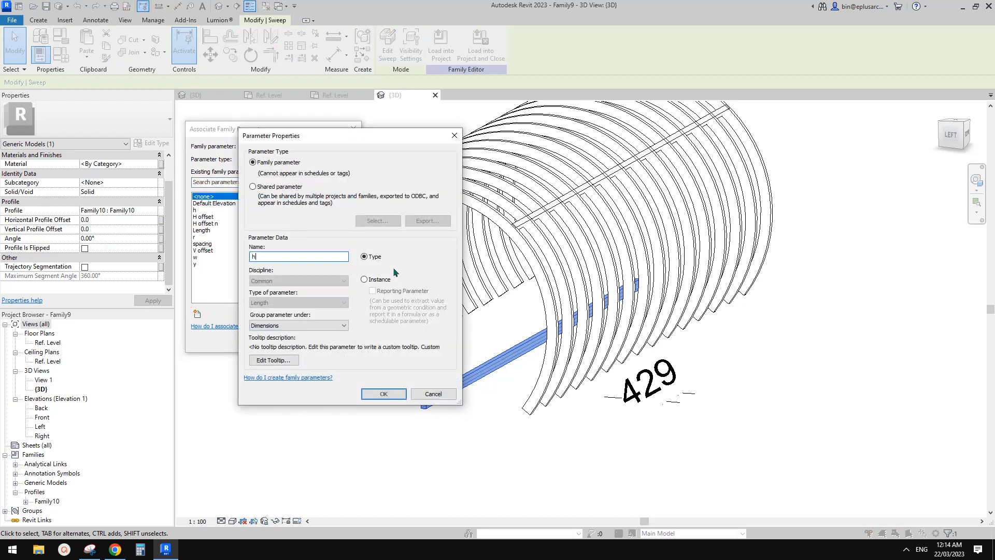
left_click(389, 280)
left_click(384, 394)
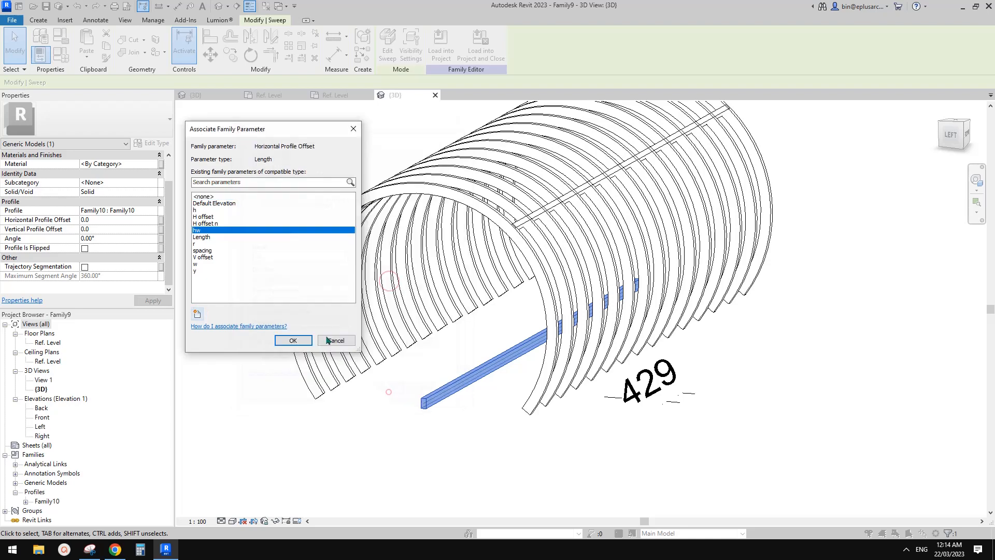
left_click(300, 341)
Step: Set the formula of parameter hw to w / 2 and accept the family types changes
left_click(62, 55)
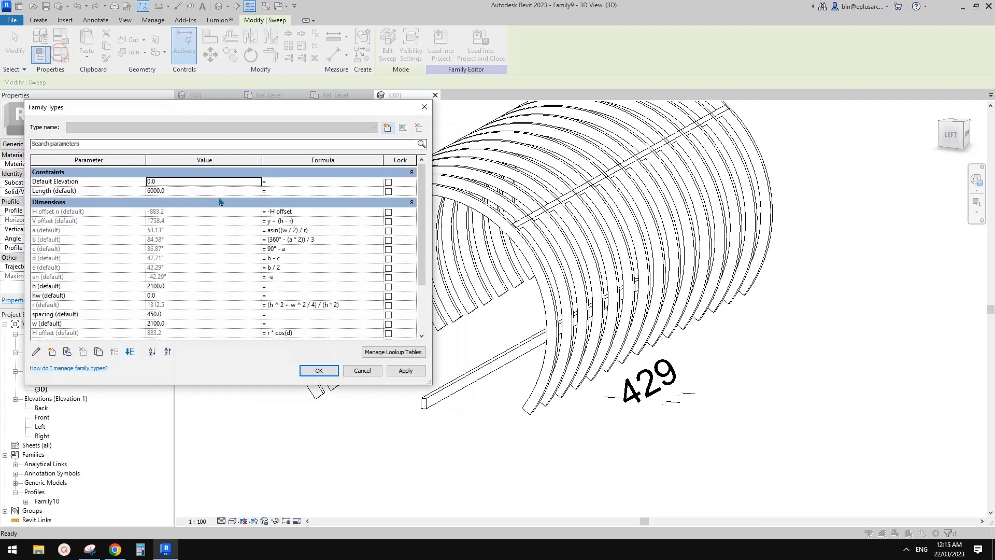
scroll(72, 274, "down", 5)
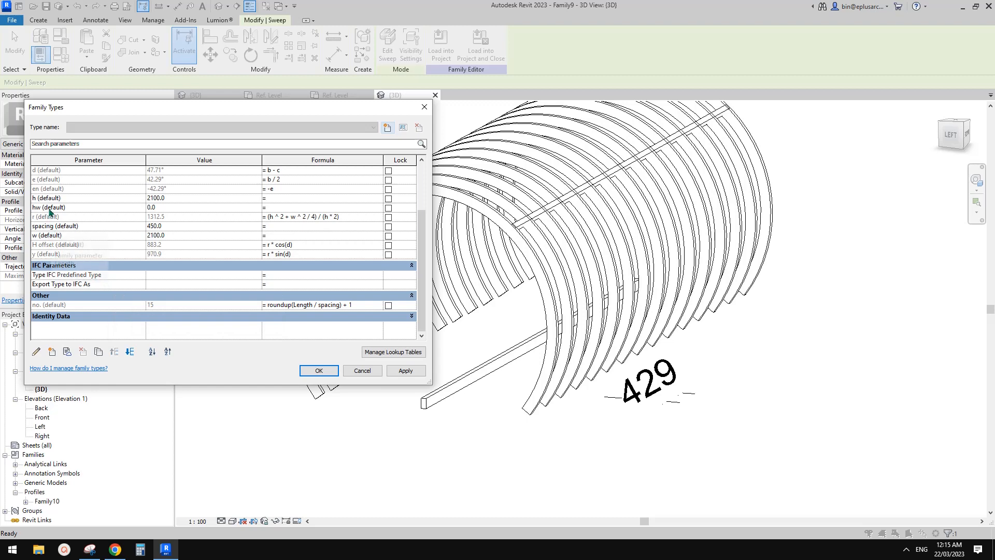
left_click(282, 208)
type("w / ")
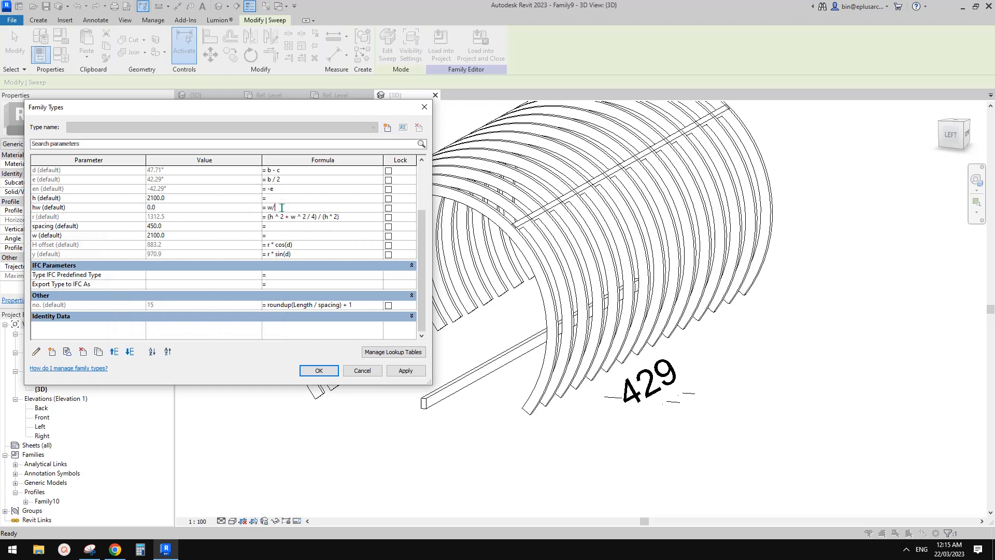
type("2")
key("Return")
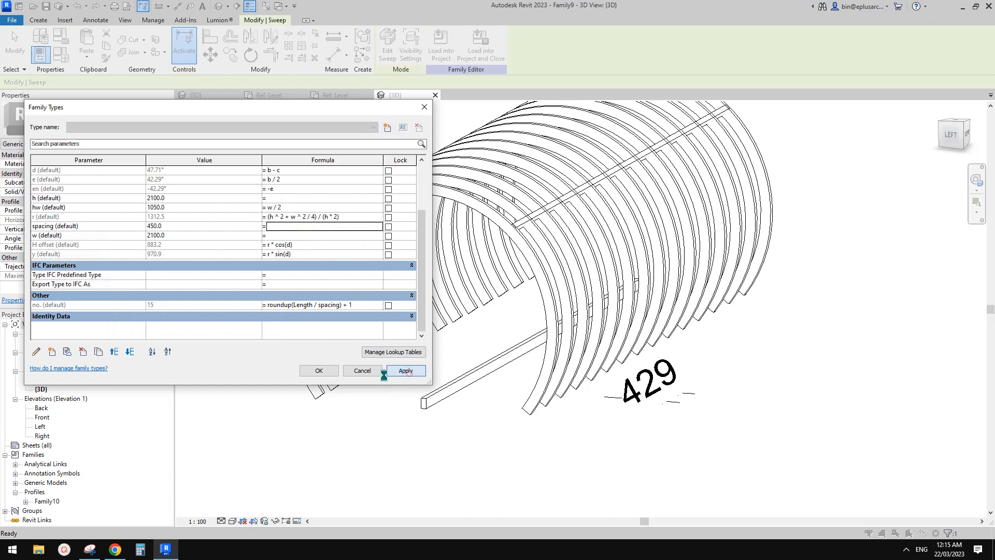
left_click(406, 370)
left_click(323, 372)
middle_click_drag(341, 382, 409, 337, "shift")
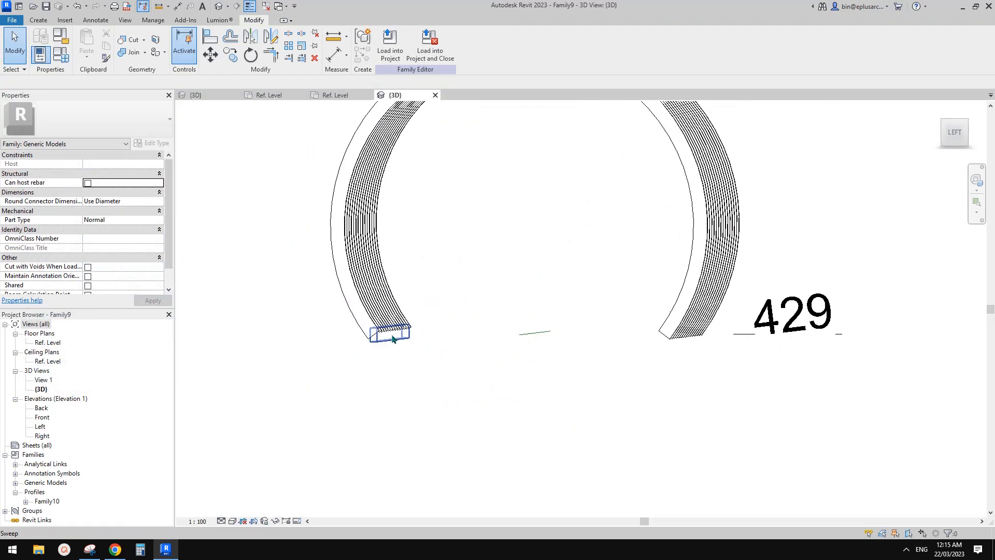
Step: In the Snipping Tool sketch, draw an arrow pointing to h-r and an arc from the vertical centreline to the lower-left radius
left_click(89, 549)
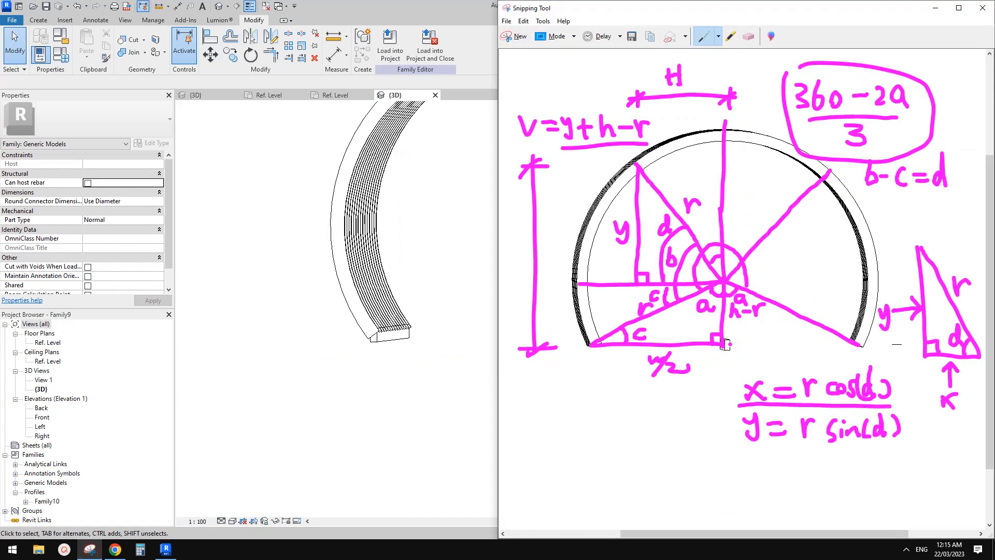
mouse_move(737, 351)
left_mouse_down()
mouse_move(738, 322)
mouse_move(740, 337)
left_mouse_up()
mouse_move(720, 182)
left_mouse_down()
mouse_move(669, 186)
mouse_move(621, 231)
mouse_move(606, 314)
mouse_move(621, 326)
left_mouse_up()
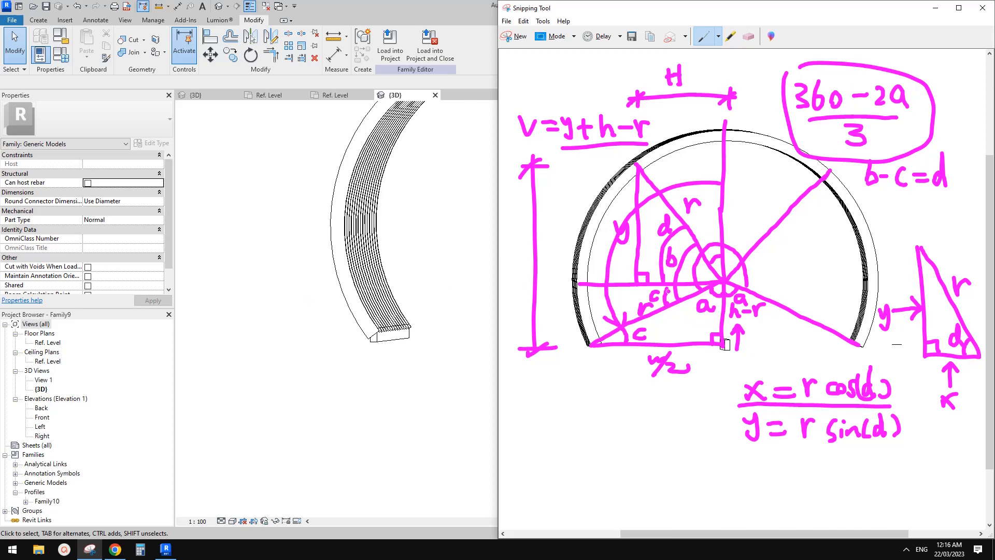
Step: Create an instance angle parameter named f in the Family9 family, grouped under Dimensions
left_click(264, 217)
middle_click_drag(264, 219, 288, 236)
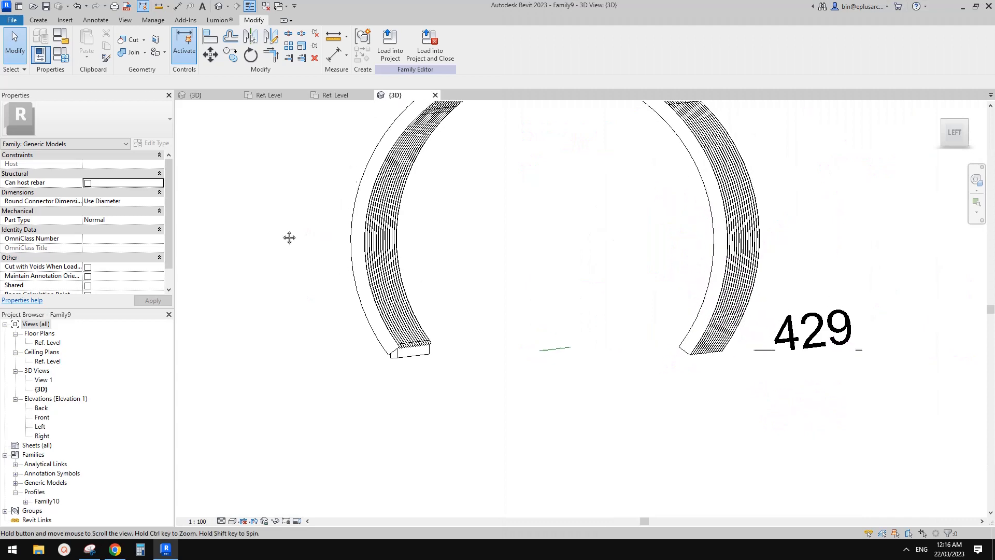
left_click(62, 55)
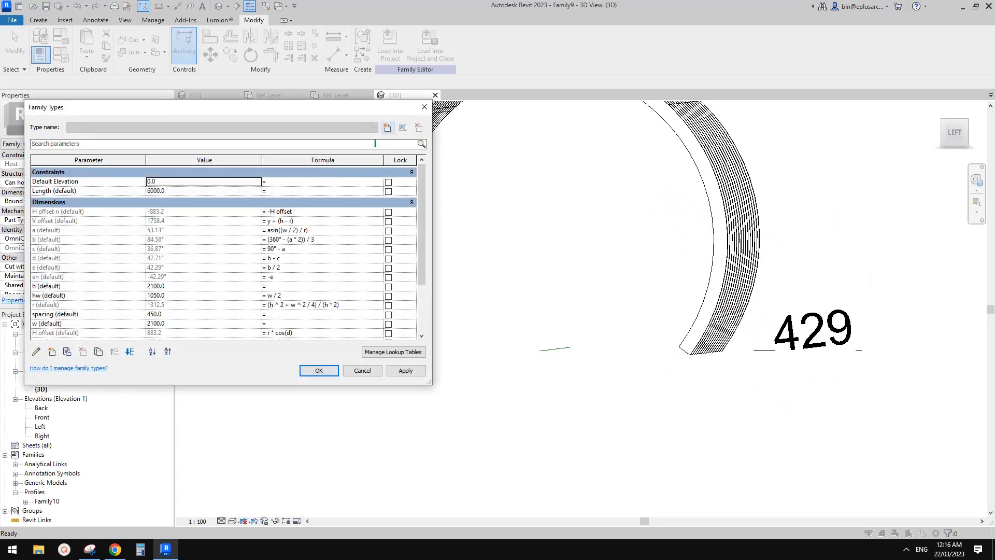
left_click(387, 127)
key("Escape")
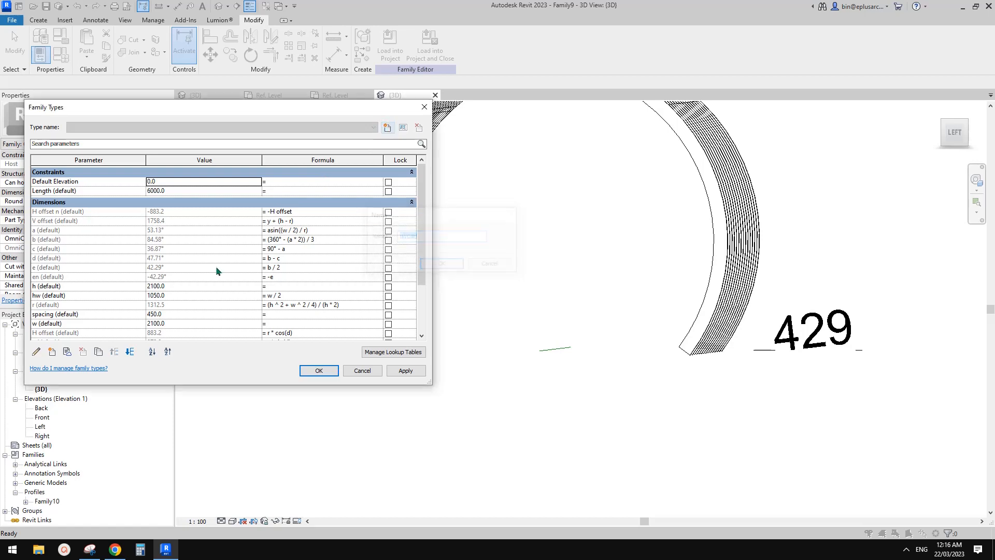
left_click(52, 351)
type("f")
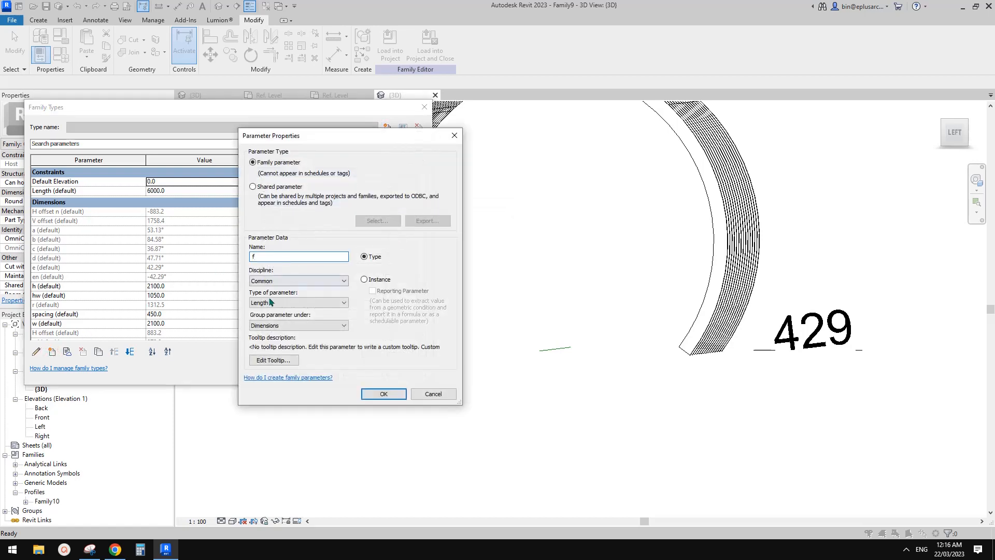
left_click(273, 302)
left_click(272, 326)
left_click(364, 280)
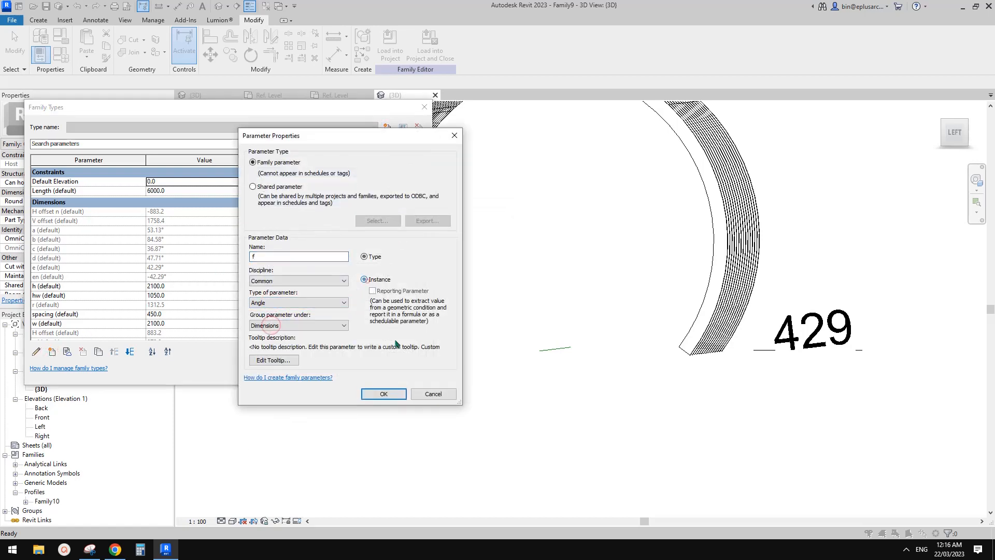
left_click(385, 393)
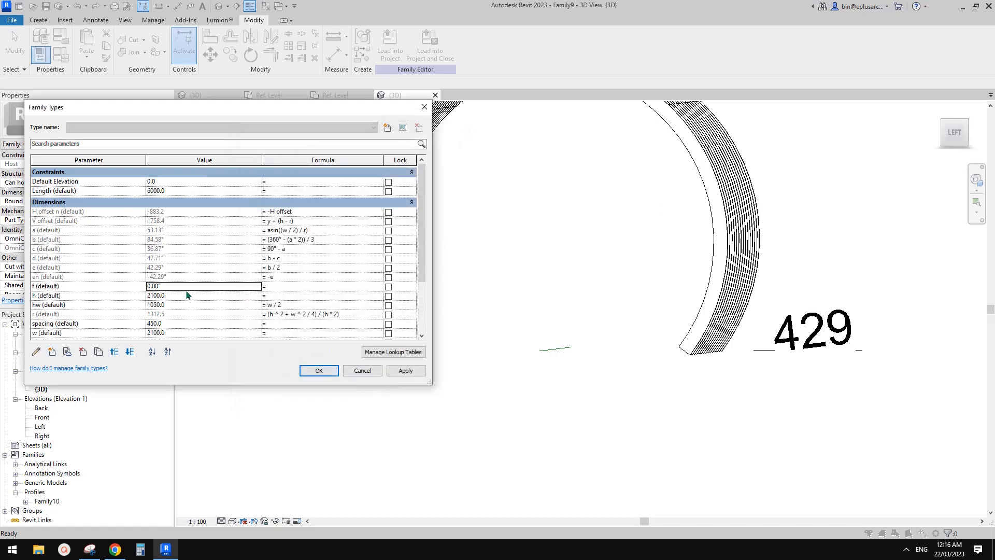
Step: Set the formula of parameter f to 180° - a and accept the family types changes
left_click(288, 287)
type("180-")
left_click(90, 550)
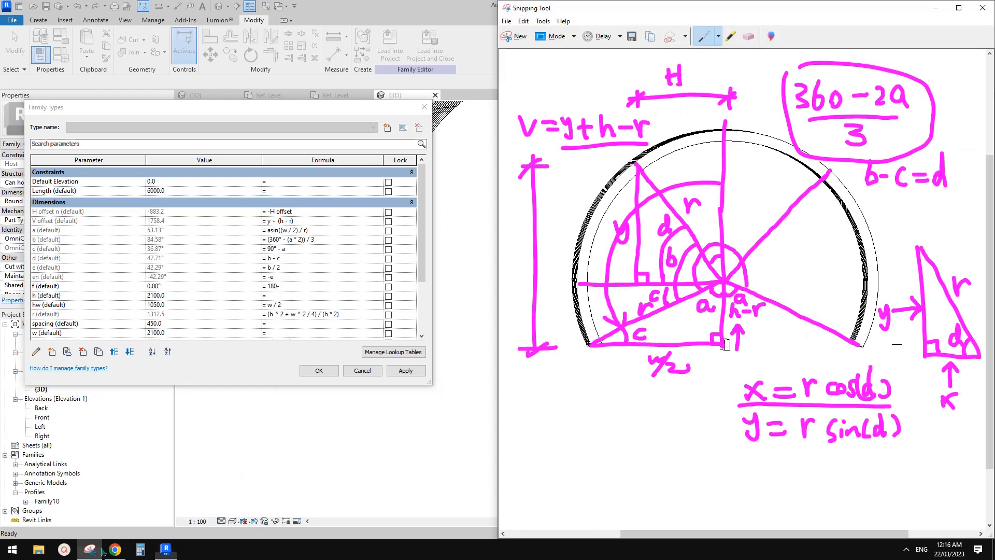
type("80-")
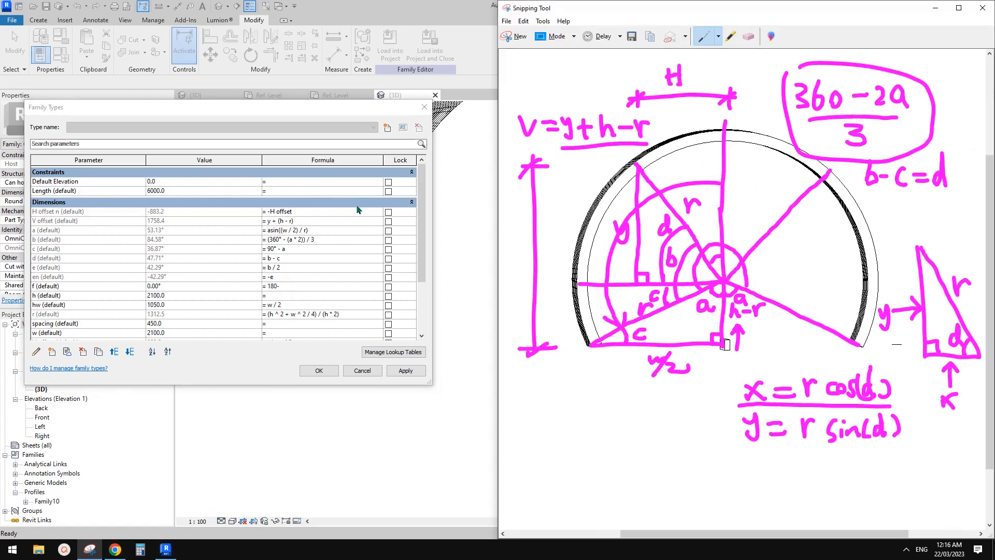
left_click(316, 108)
type("a")
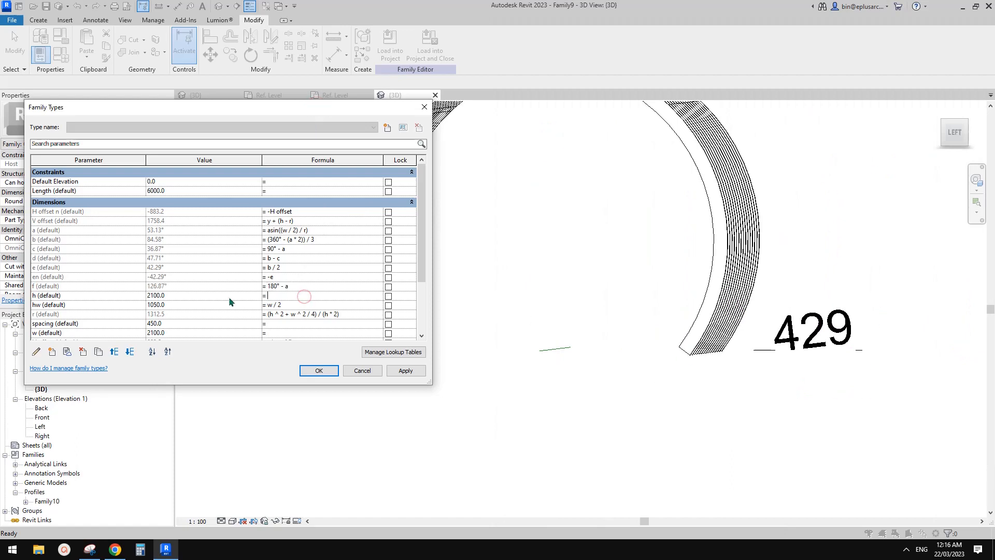
left_click(409, 370)
left_click(320, 369)
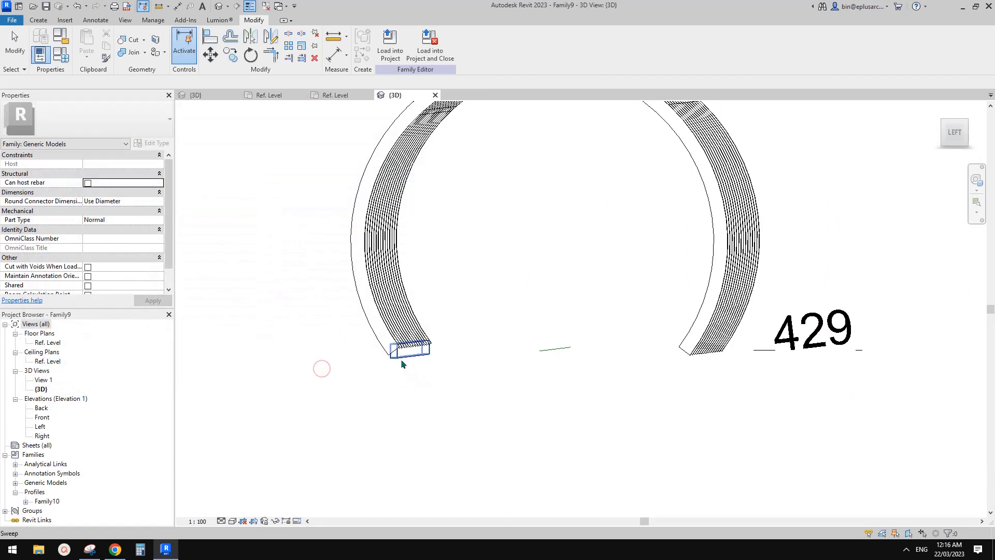
Step: Associate the base sweep's profile angle with parameter f and check its rotation against the sketch
left_click(402, 353)
left_click(164, 268)
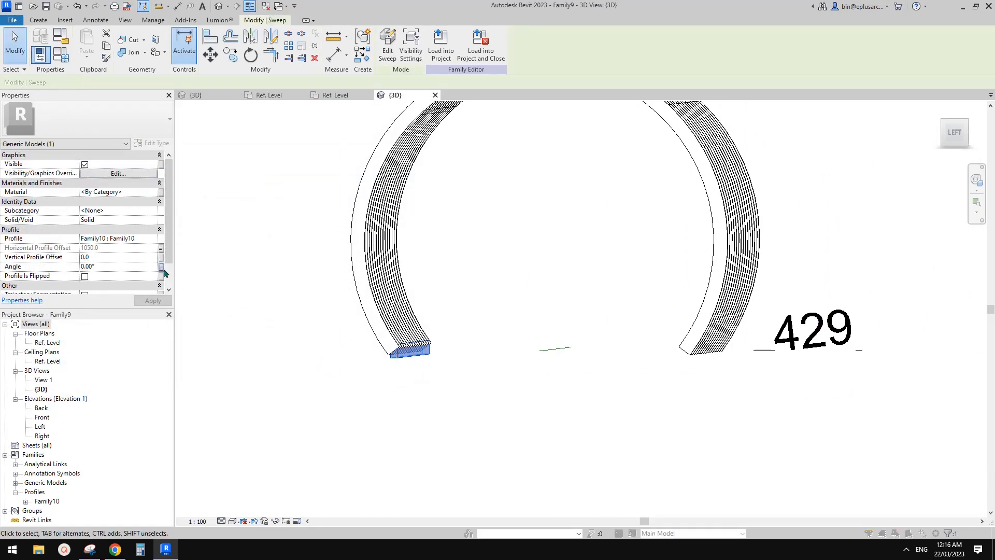
left_click(200, 243)
left_click(293, 338)
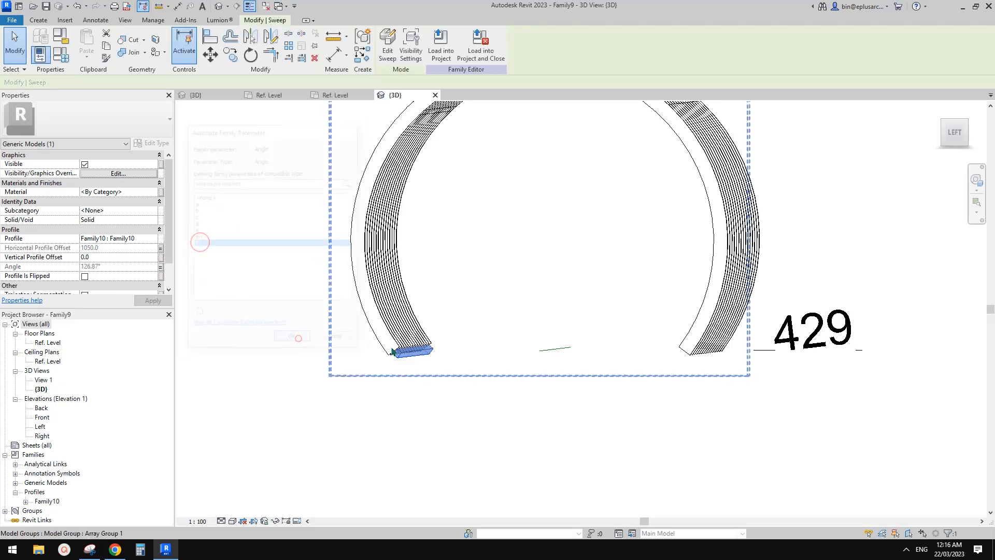
mouse_move(440, 356)
middle_mouse_down("shift")
mouse_move(489, 339)
mouse_move(455, 349)
mouse_move(456, 368)
mouse_move(460, 355)
mouse_move(415, 373)
mouse_move(451, 371)
mouse_move(439, 371)
middle_mouse_up("shift")
left_click(90, 548)
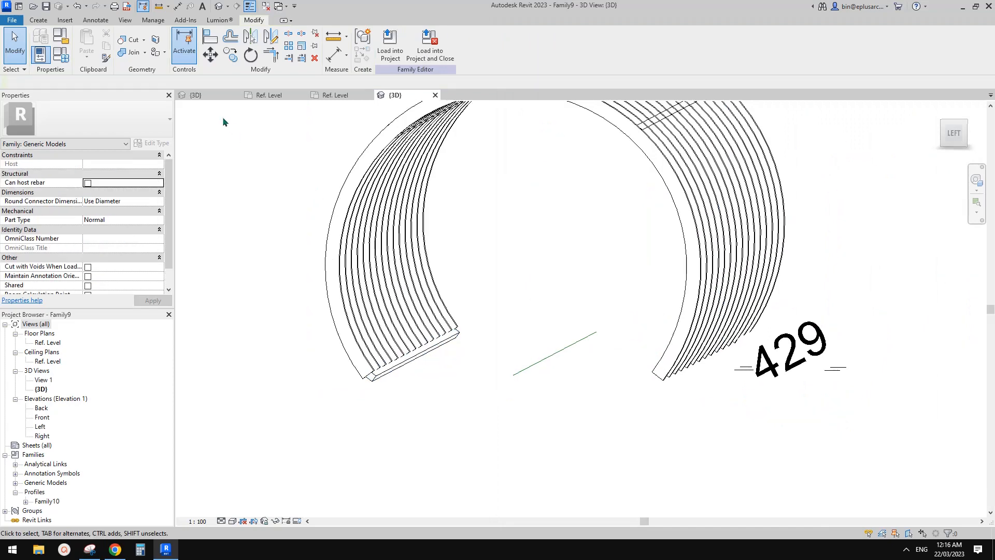
Step: Open the finished arch family from the project and examine its base sweep's angle association and parameter formulas
left_click(209, 96)
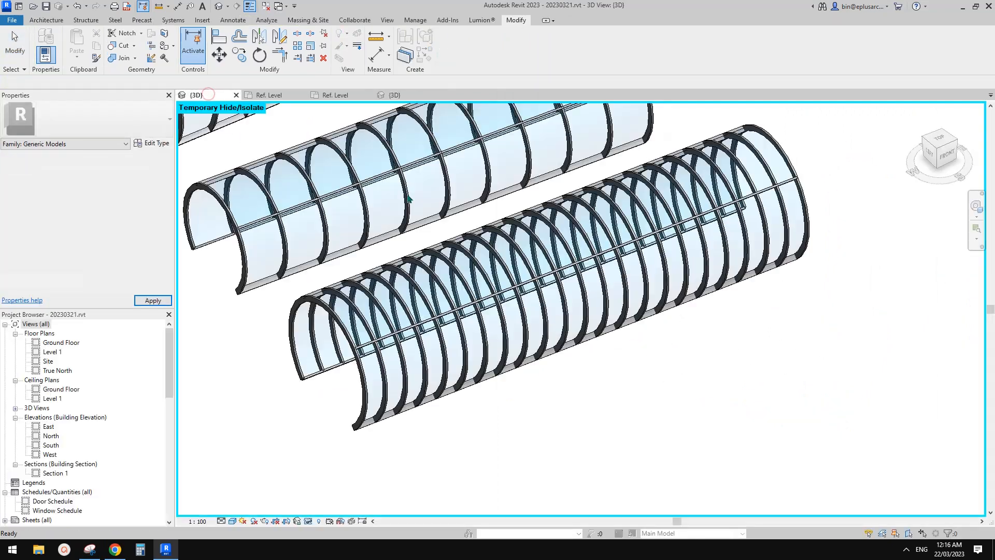
left_click(392, 330)
left_click(449, 51)
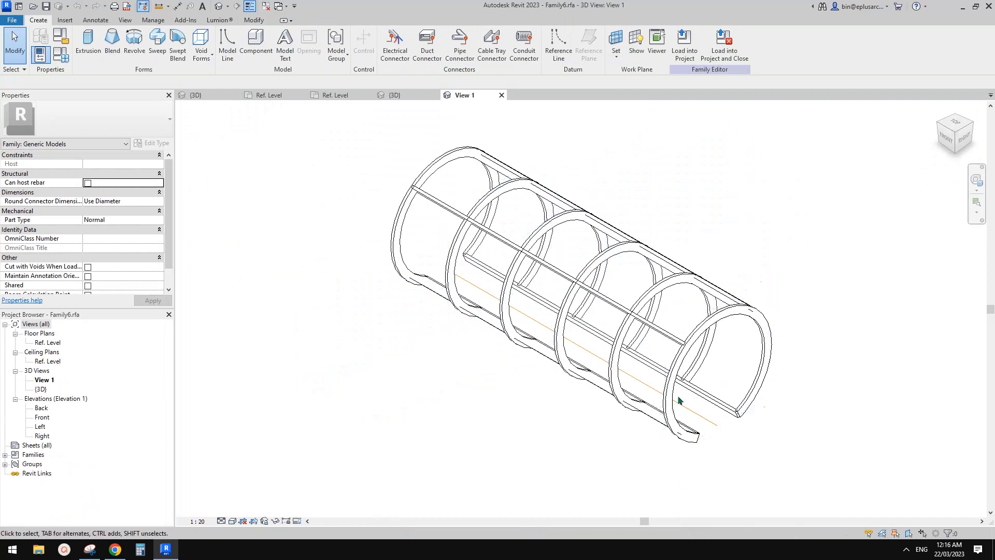
left_click(656, 410)
left_click(656, 409)
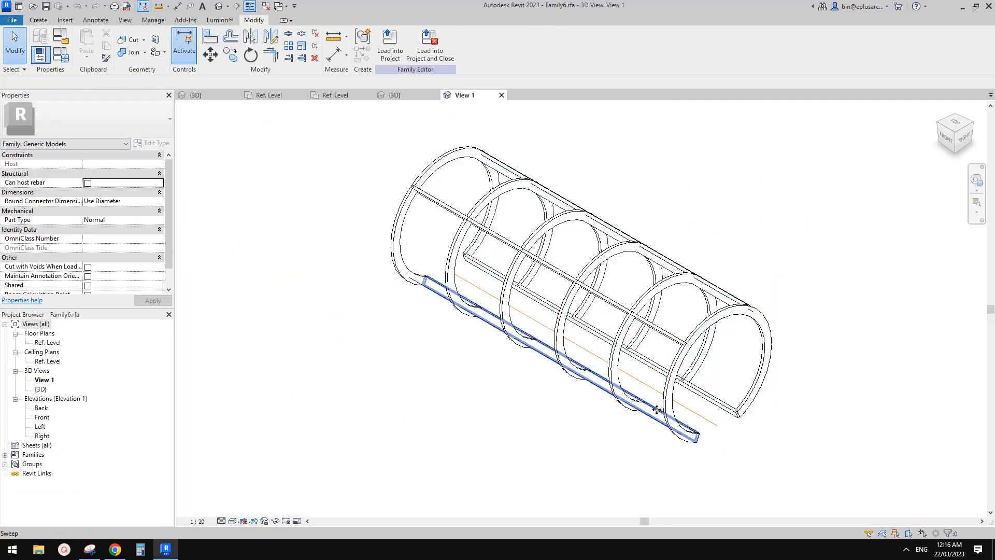
left_click(161, 267)
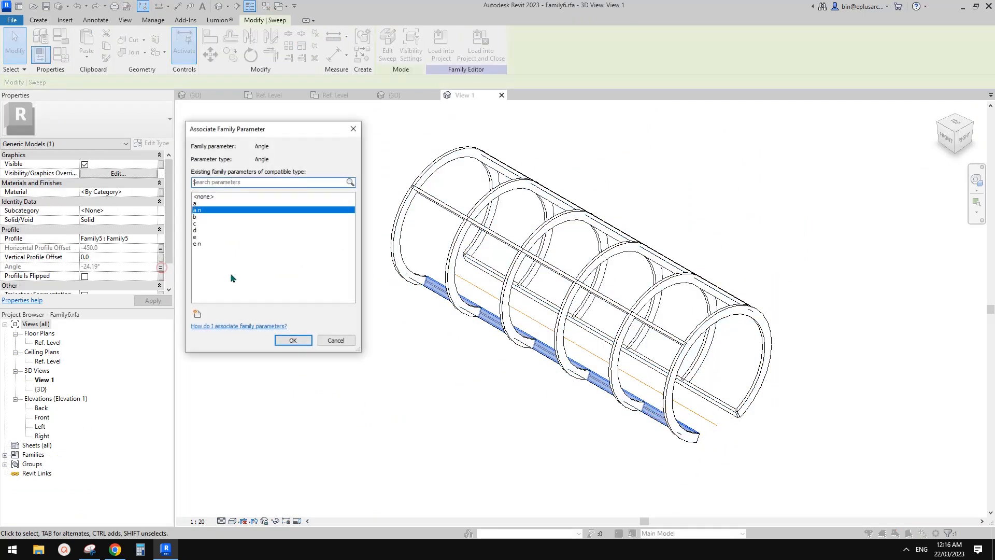
double_click(213, 213)
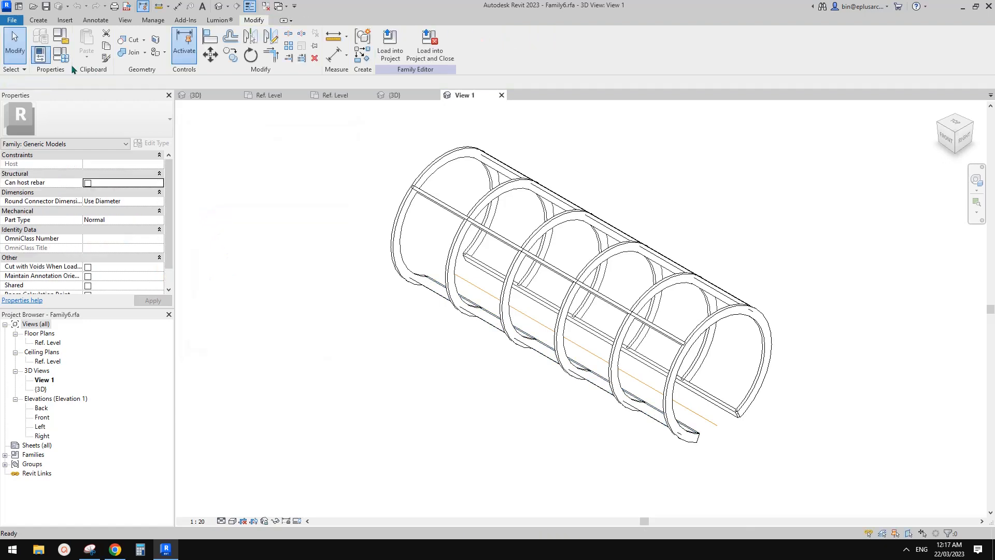
left_click(61, 54)
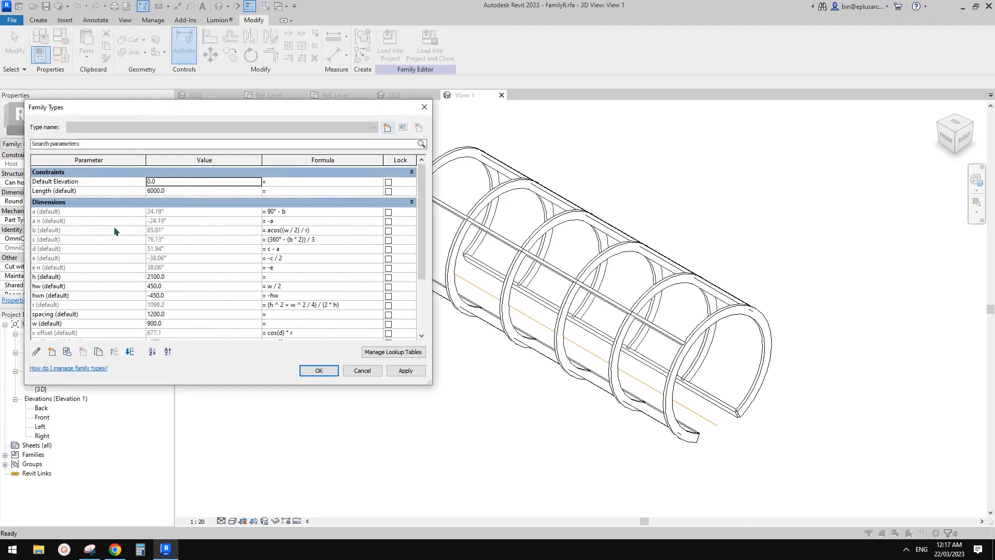
key("Escape")
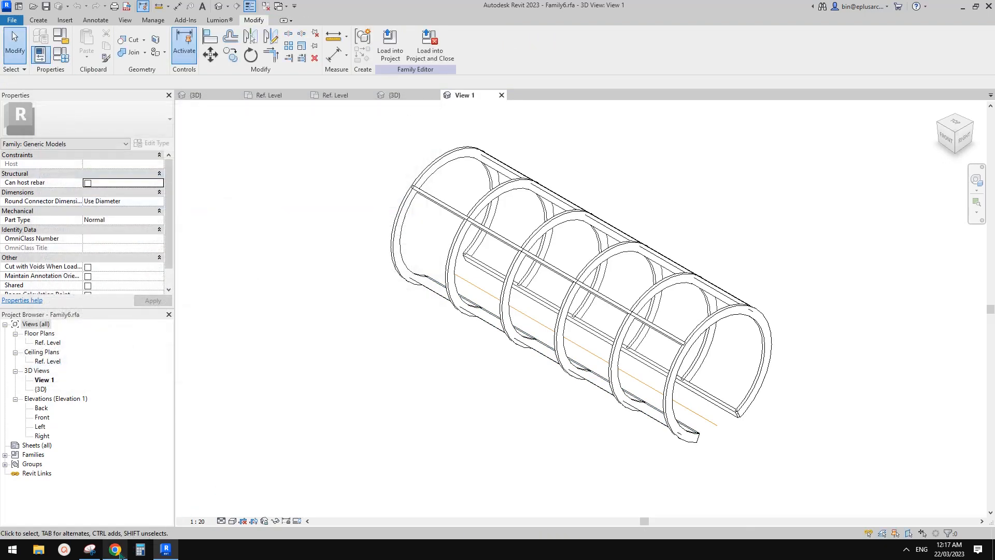
Step: Compare the angle formulas in the family types of Family6 with those of Family9
left_click(115, 549)
left_click(165, 549)
left_click(403, 97)
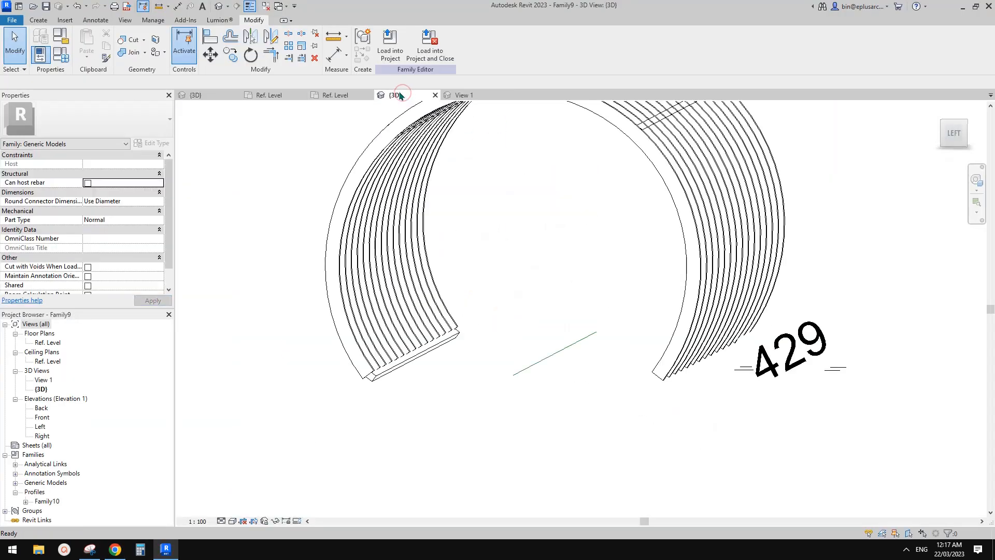
left_click(461, 96)
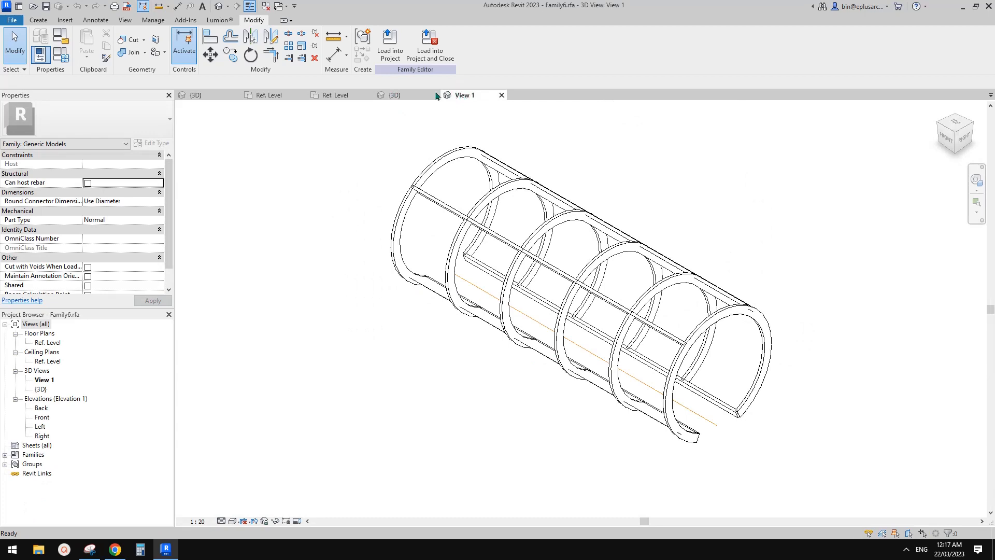
left_click(195, 95)
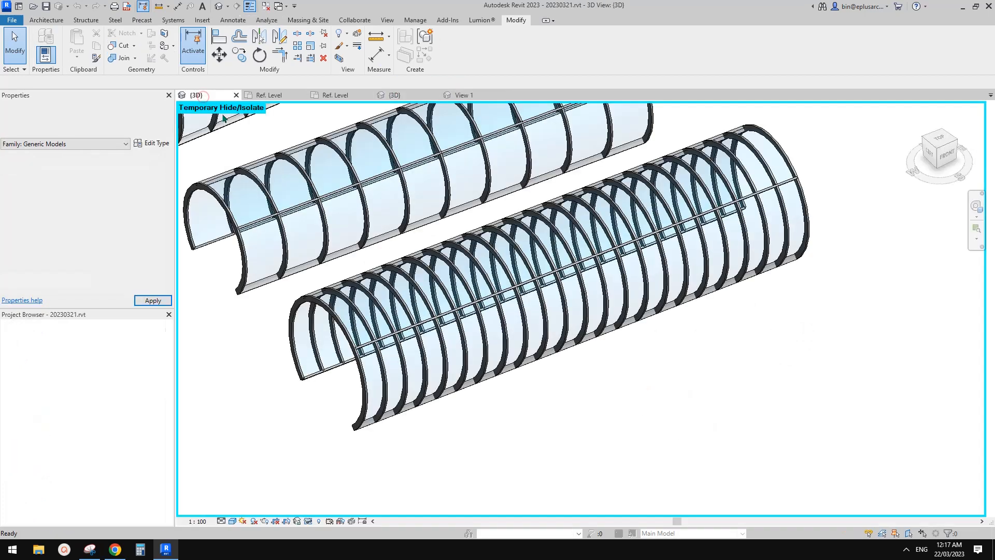
double_click(300, 311)
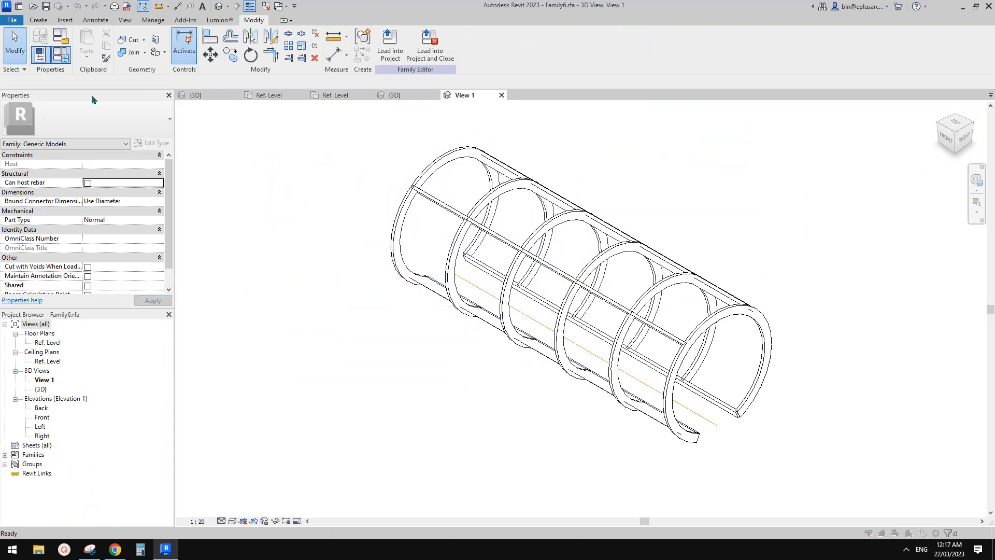
left_click(61, 54)
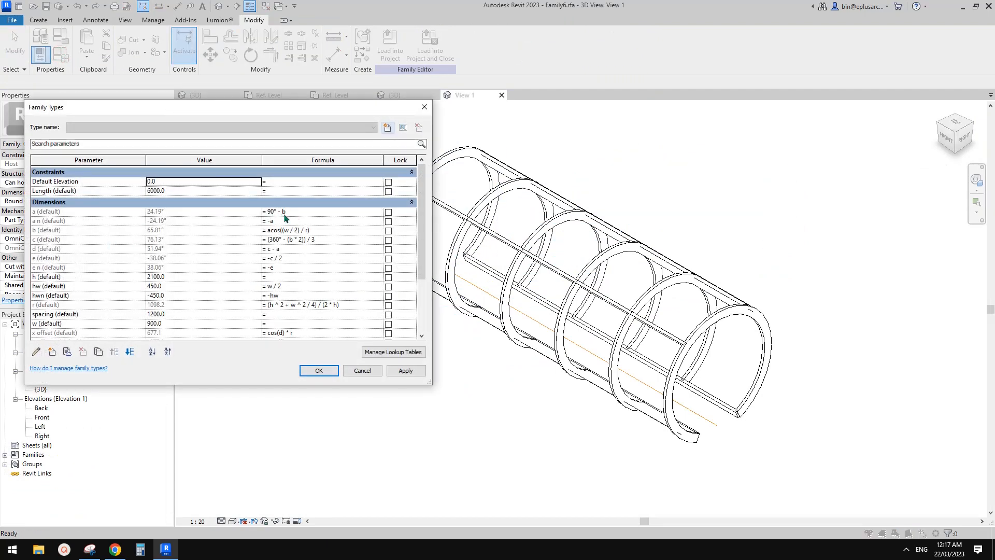
left_click(424, 107)
left_click(410, 99)
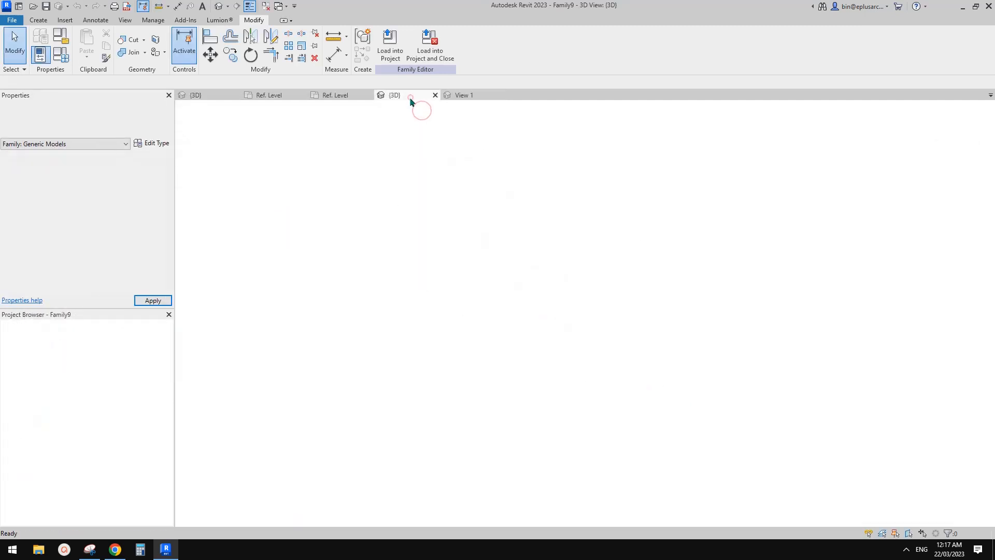
left_click(61, 54)
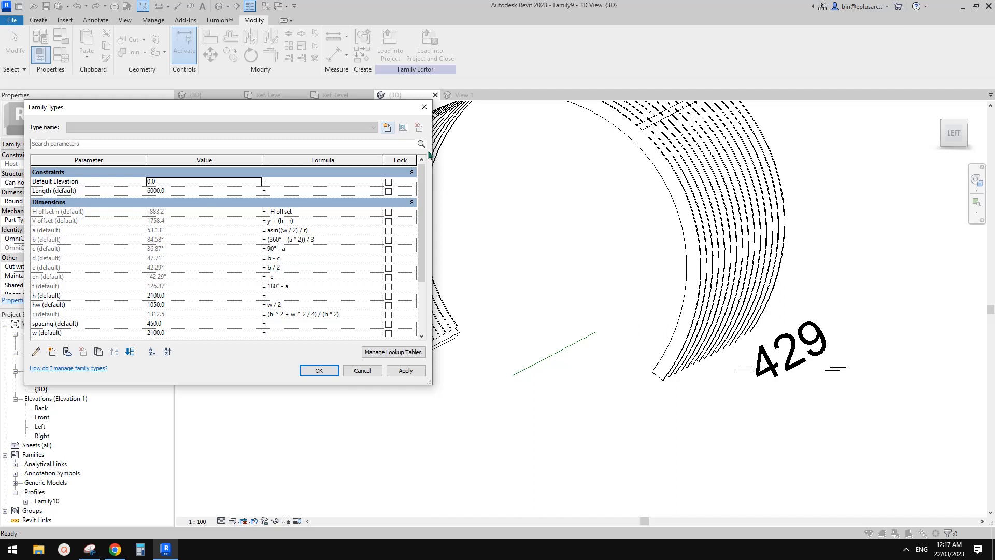
left_click(424, 107)
Step: Change the base sweep's profile angle association to parameter b
left_click(409, 364)
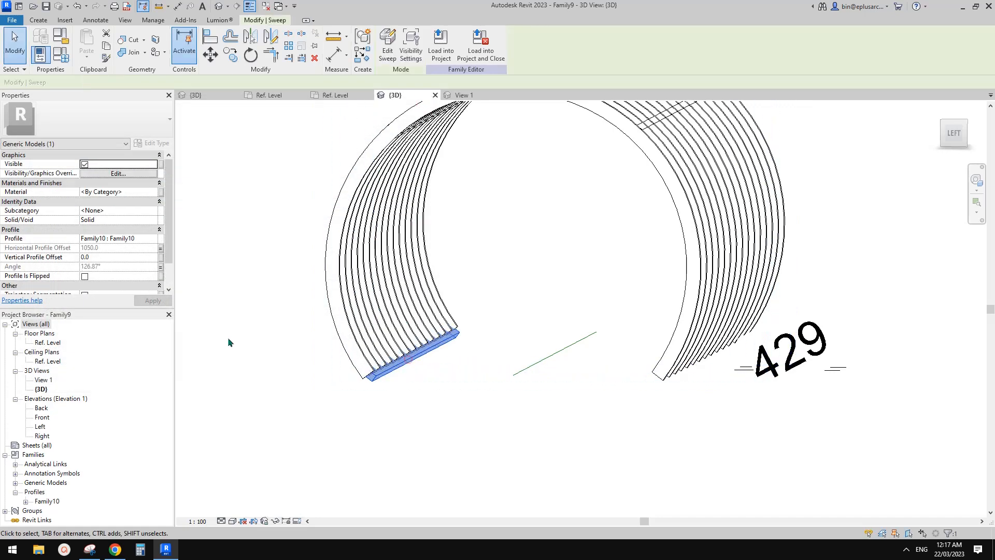
left_click(160, 266)
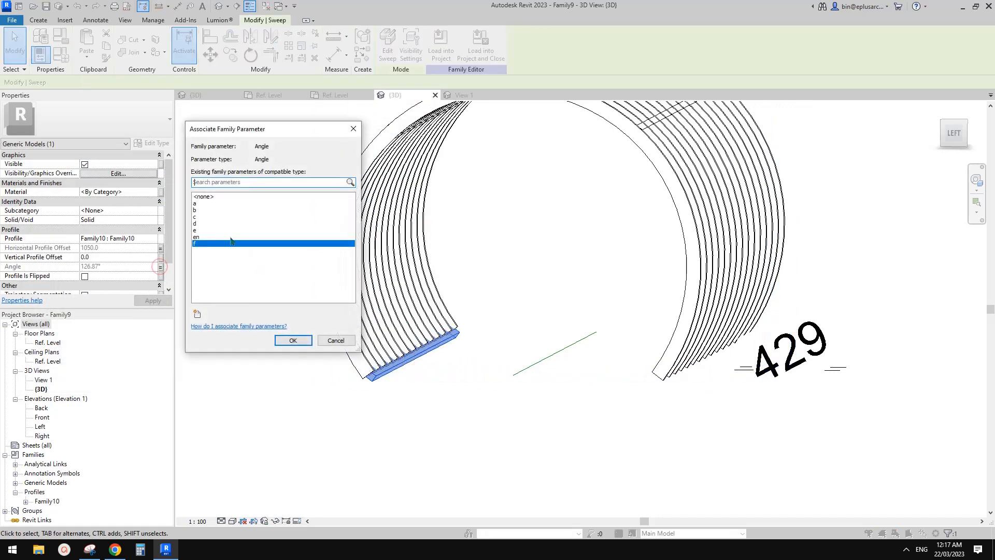
left_click(208, 223)
left_click(207, 210)
left_click(334, 338)
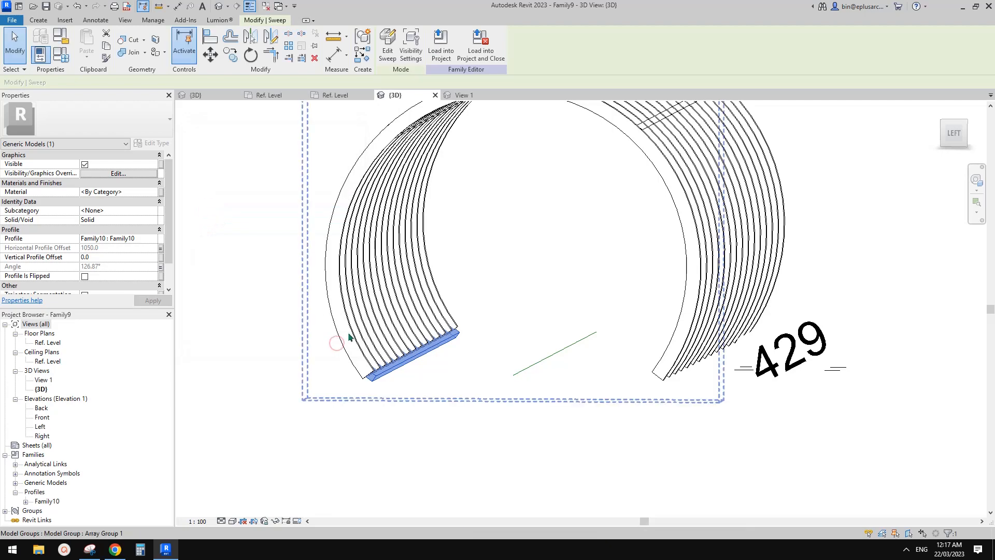
left_click(160, 266)
left_click(207, 210)
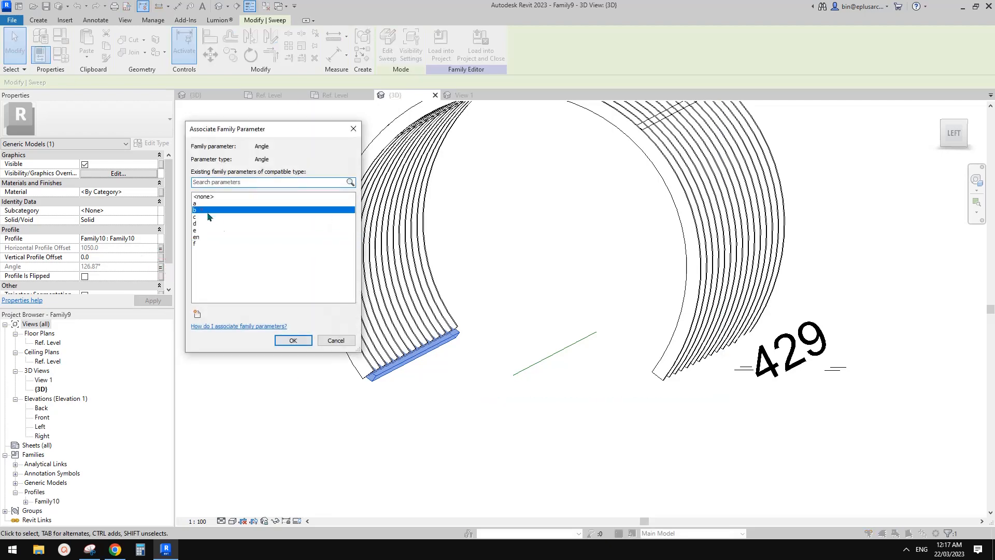
left_click(293, 340)
mouse_move(407, 371)
middle_mouse_down("shift")
mouse_move(429, 344)
mouse_move(433, 369)
mouse_move(418, 377)
middle_mouse_up("shift")
left_click(418, 363)
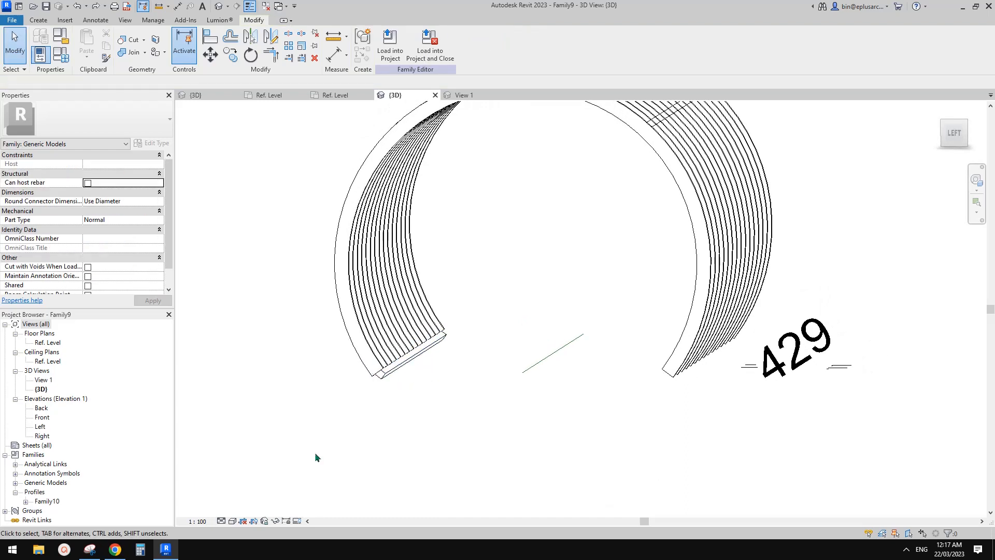
Step: Consult the trigonometry sketch and delete parameter f from the family types
left_click(89, 550)
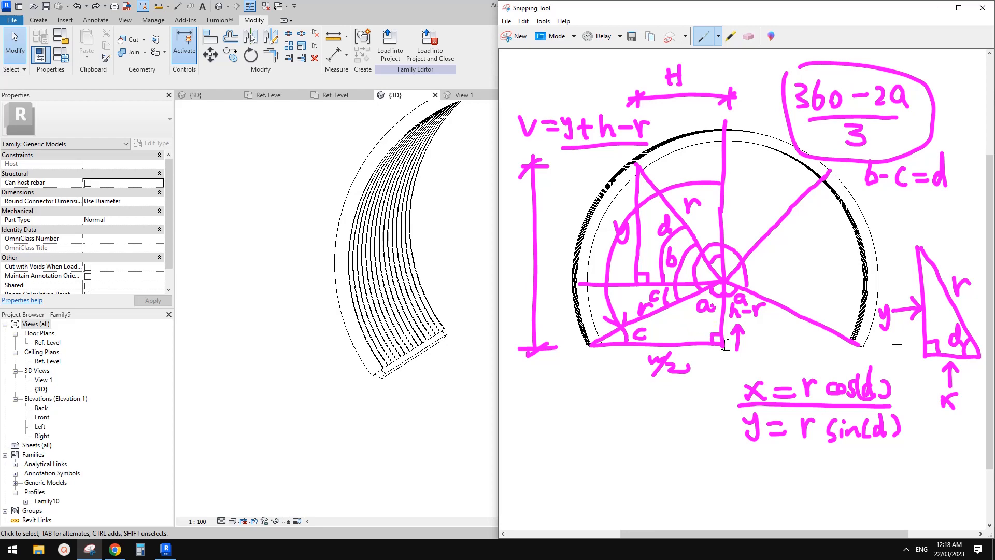
left_click(390, 354)
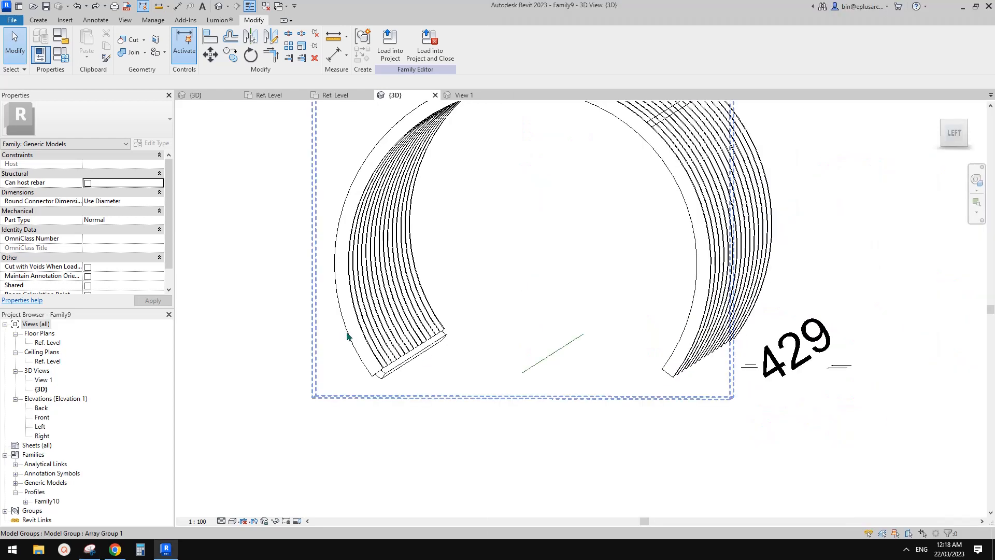
left_click(61, 60)
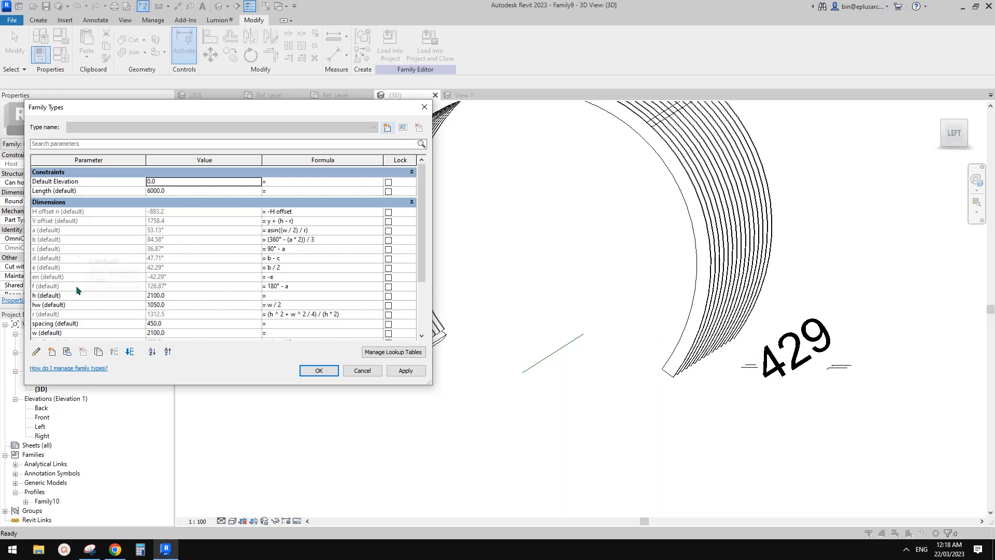
left_click(77, 286)
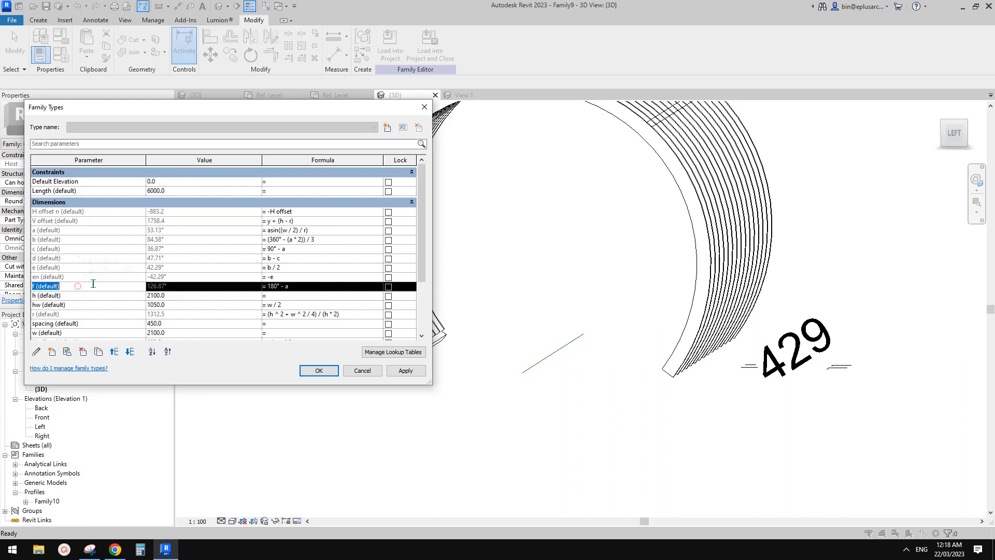
left_click(84, 352)
left_click(519, 292)
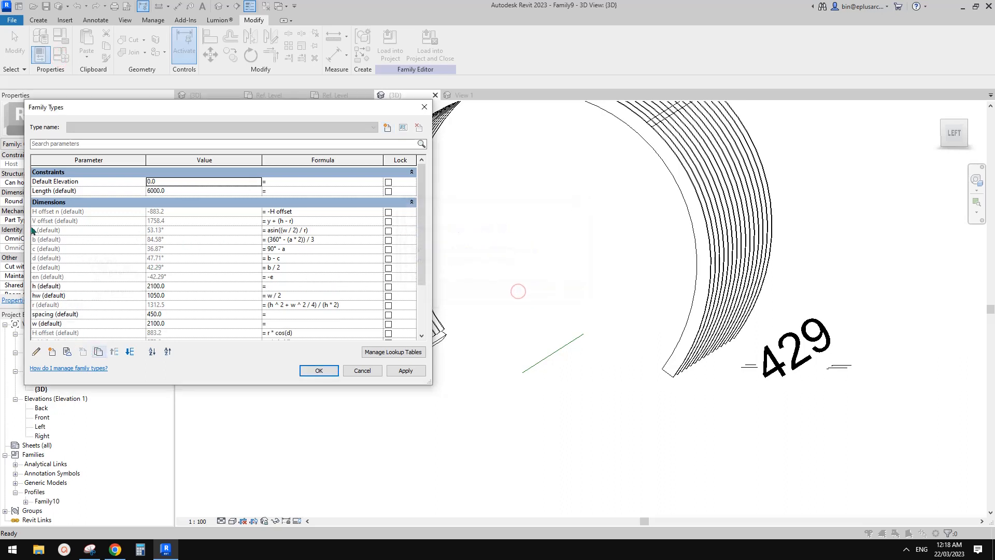
Step: Add an instance angle parameter named an with the formula -a
left_click(51, 352)
type("an")
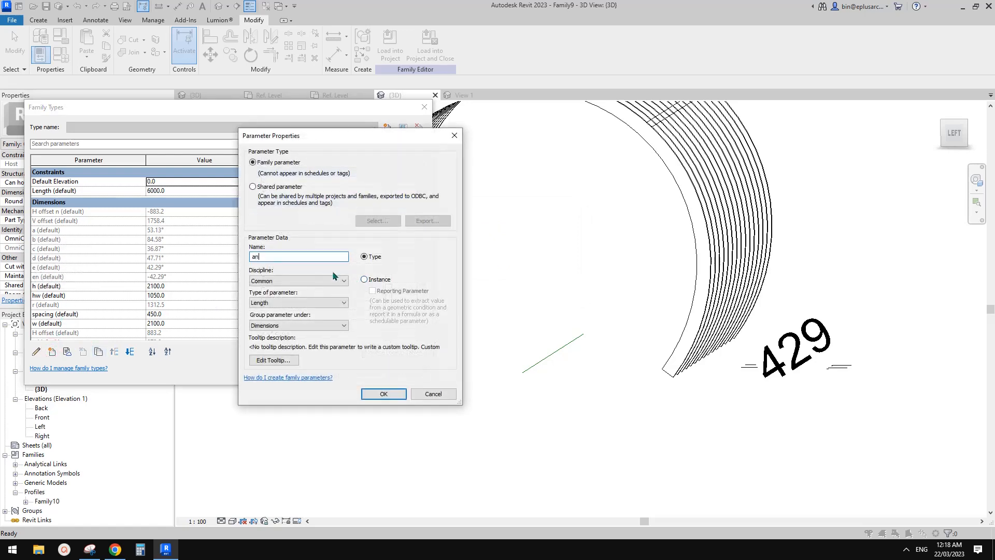
left_click(286, 302)
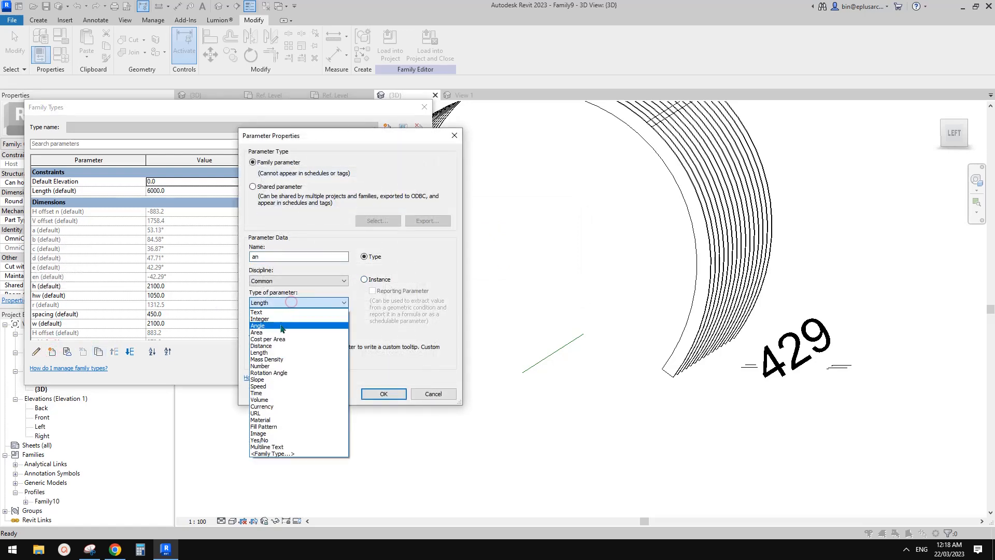
left_click(287, 327)
left_click(384, 393)
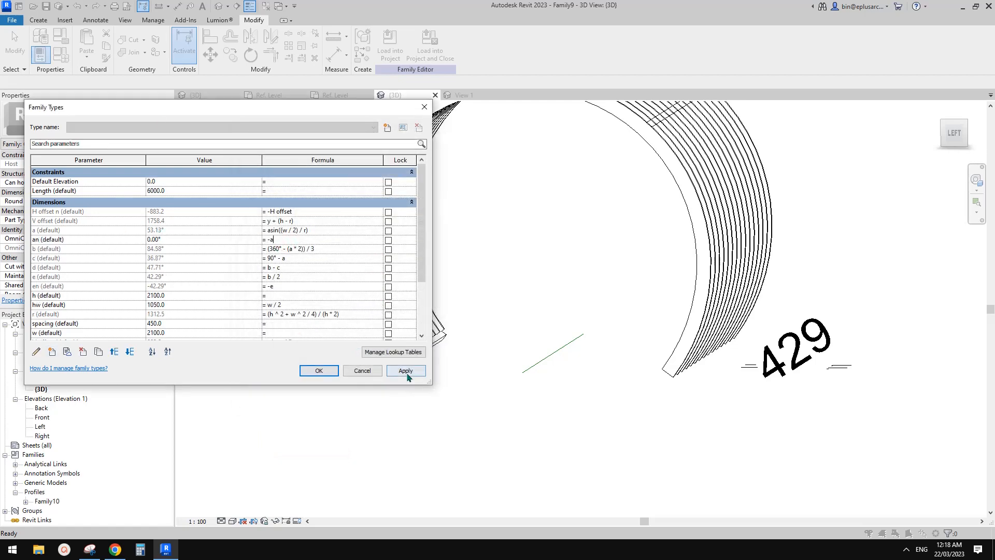
left_click(319, 370)
Step: Associate the base sweep's profile angle with parameter an
left_click(435, 344)
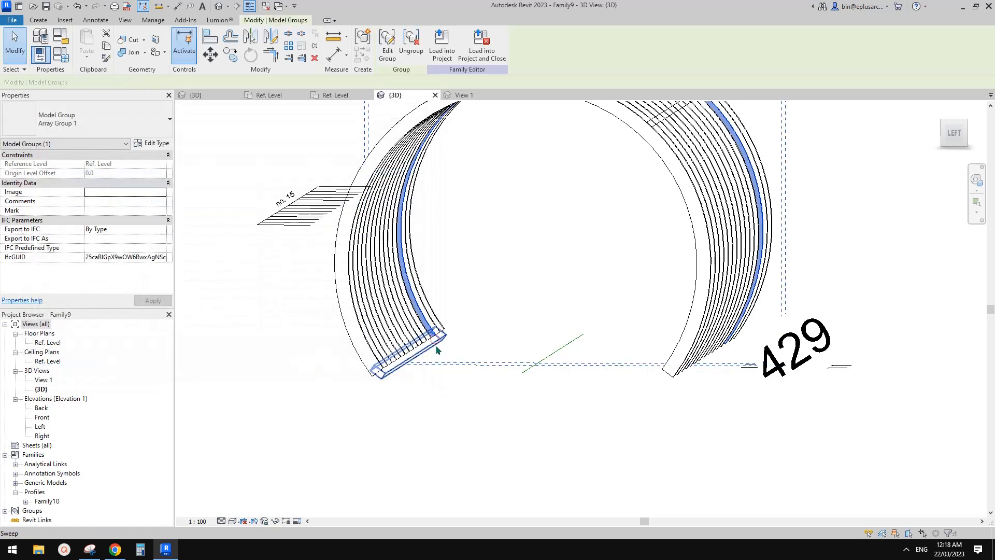
left_click(162, 267)
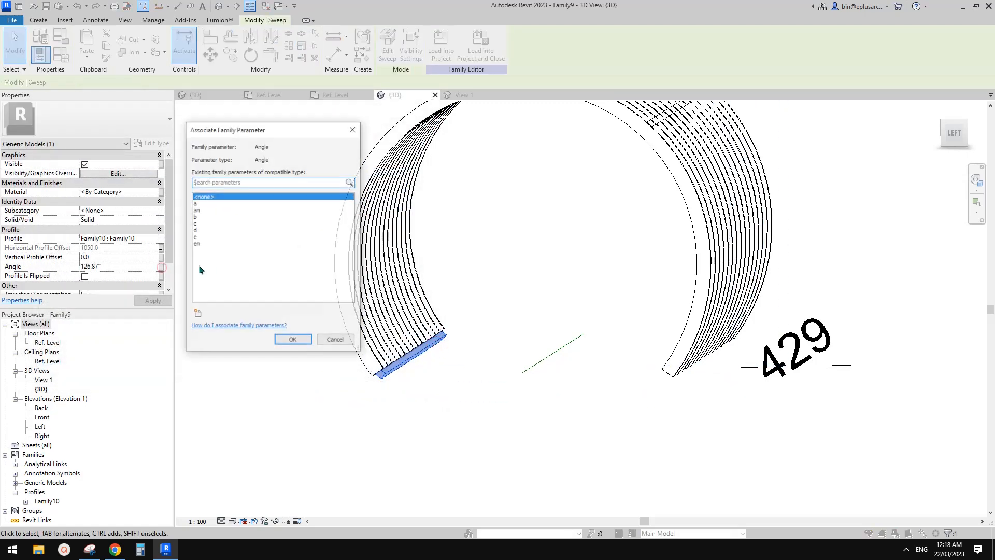
left_click(207, 209)
left_click(306, 343)
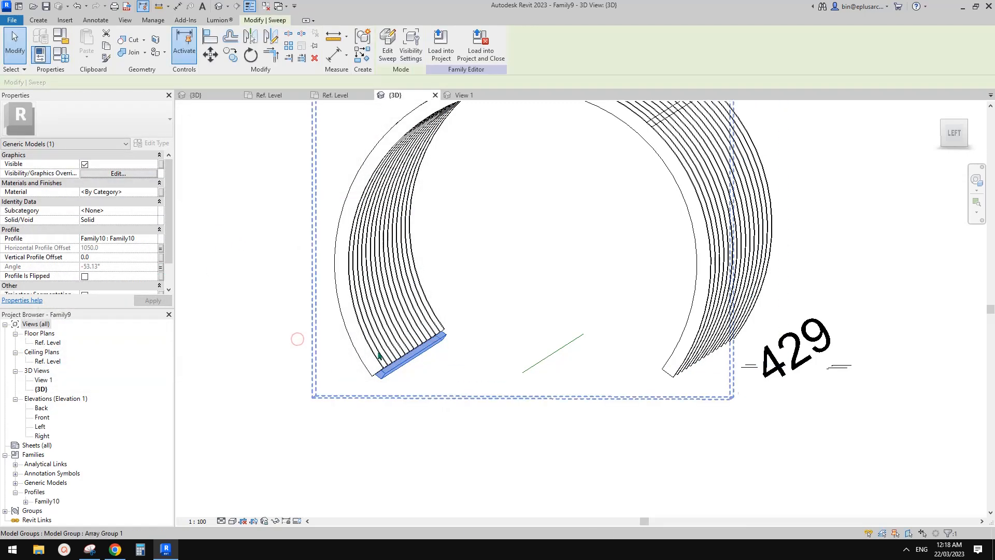
Step: Examine the base sweep's alignment with the arch ends and its profile settings from several angles in 3D
middle_click_drag(305, 343, 438, 367, "shift")
scroll(430, 319, "down", 1)
scroll(430, 321, "up", 1)
scroll(435, 354, "up", 1)
key("Escape")
left_click(418, 378)
key("Escape")
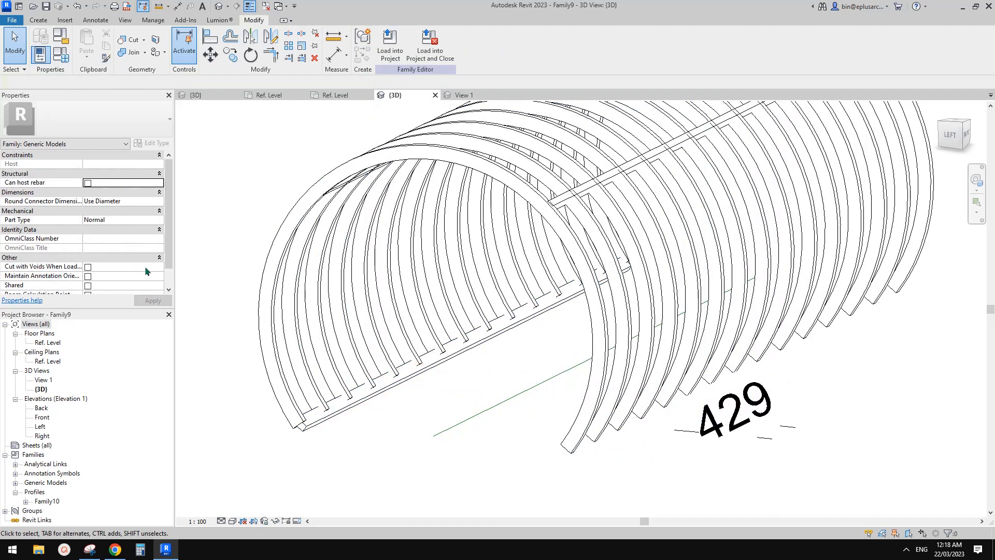
left_click(438, 359)
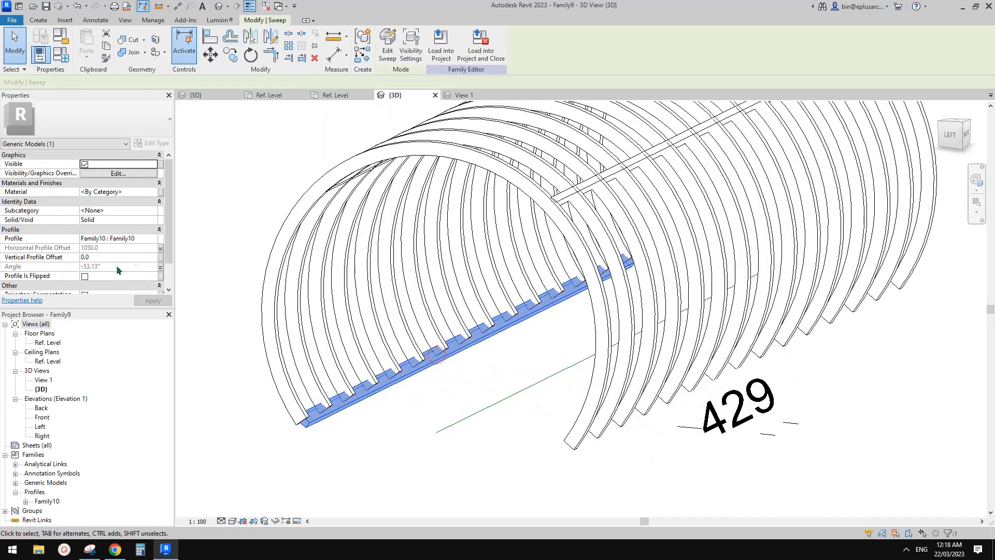
middle_click_drag(181, 277, 538, 378, "shift")
key("Escape")
scroll(485, 367, "up", 1)
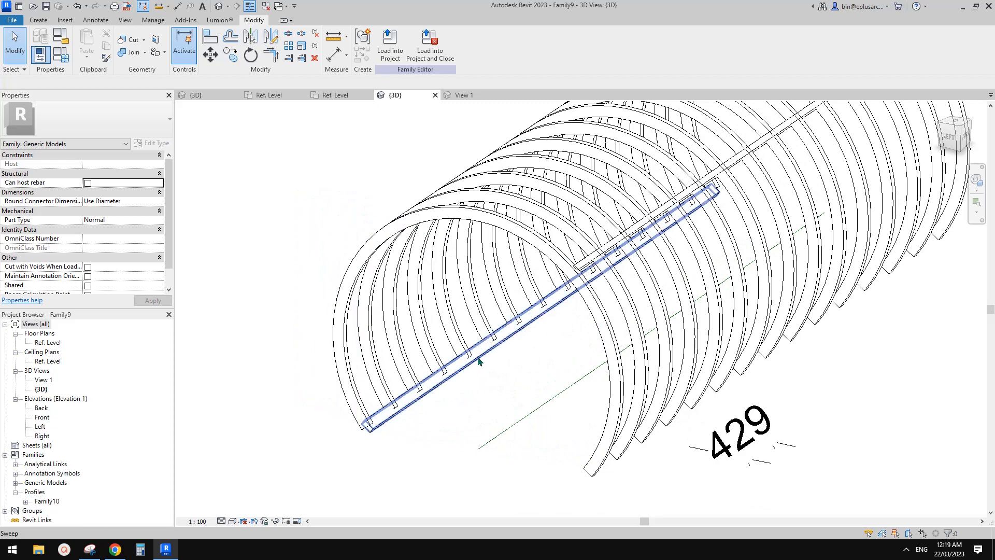
left_click(478, 356)
scroll(478, 360, "down", 1)
scroll(446, 407, "up", 1)
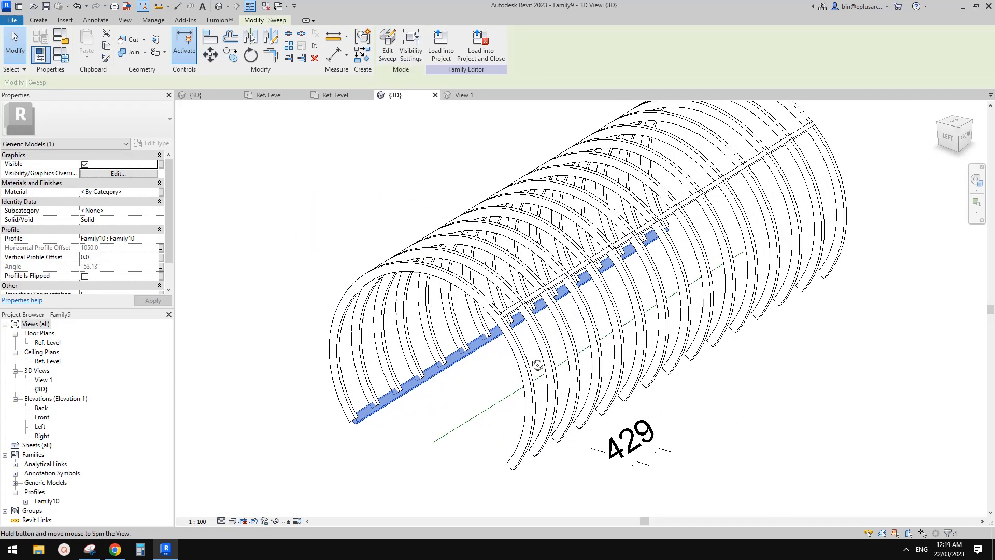
middle_click_drag(608, 269, 576, 370, "shift")
left_click(599, 349)
scroll(602, 361, "down", 1)
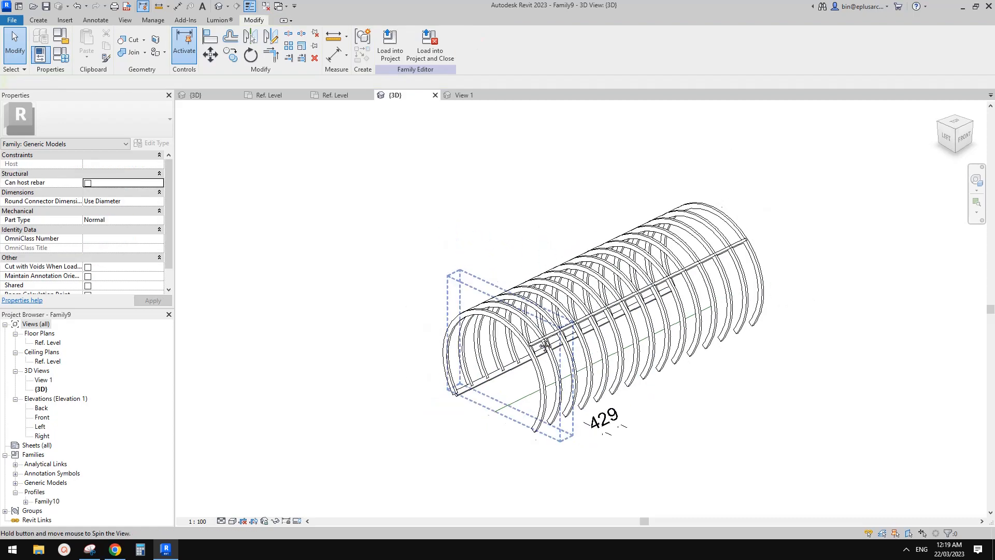
scroll(554, 334, "up", 1)
middle_click_drag(745, 311, 619, 298, "shift")
scroll(476, 386, "up", 1)
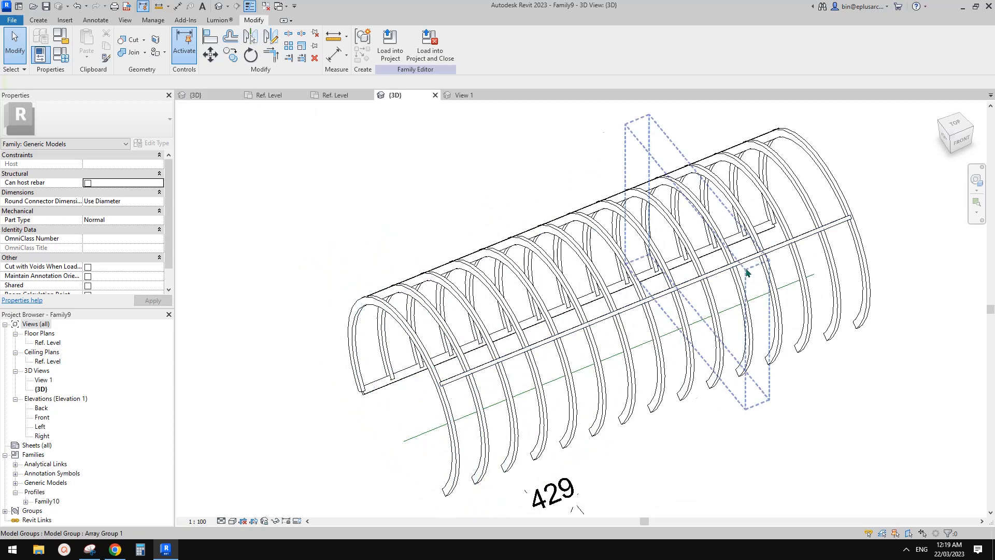
middle_click_drag(682, 265, 682, 269)
Step: Inspect the finished arch model in the project and its Family6 version, then close the Family6 view
left_click(217, 95)
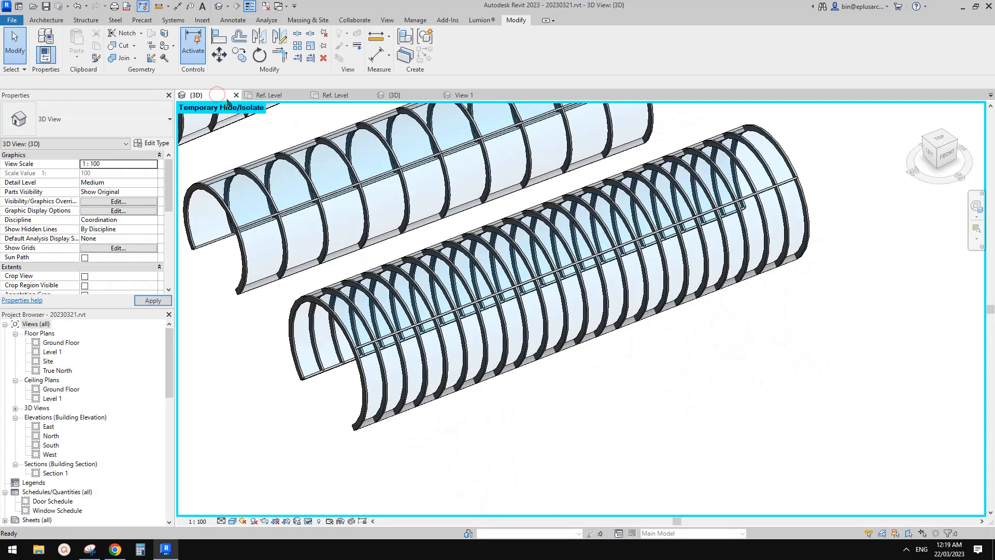
middle_click_drag(504, 283, 471, 312, "shift")
left_click(482, 305)
scroll(463, 310, "up", 1)
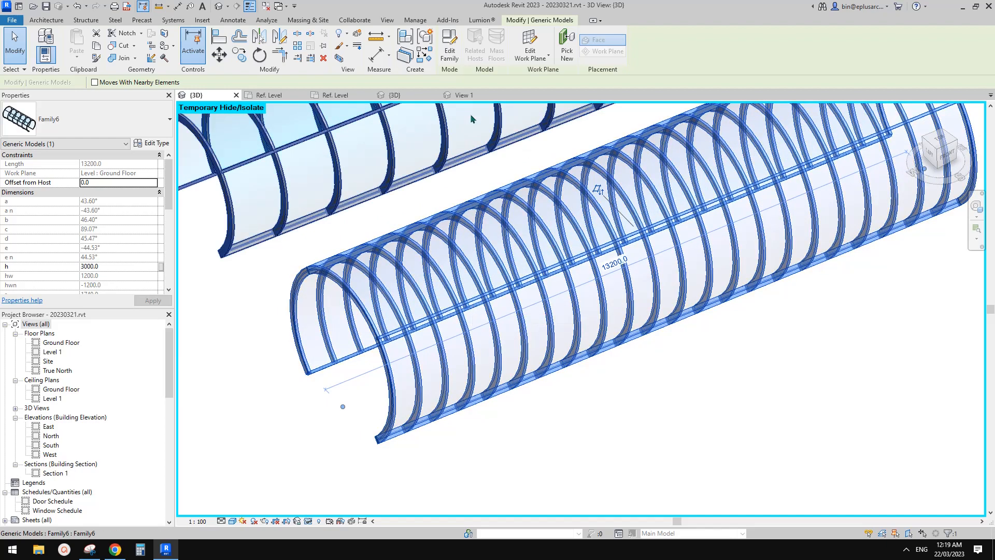
left_click(463, 96)
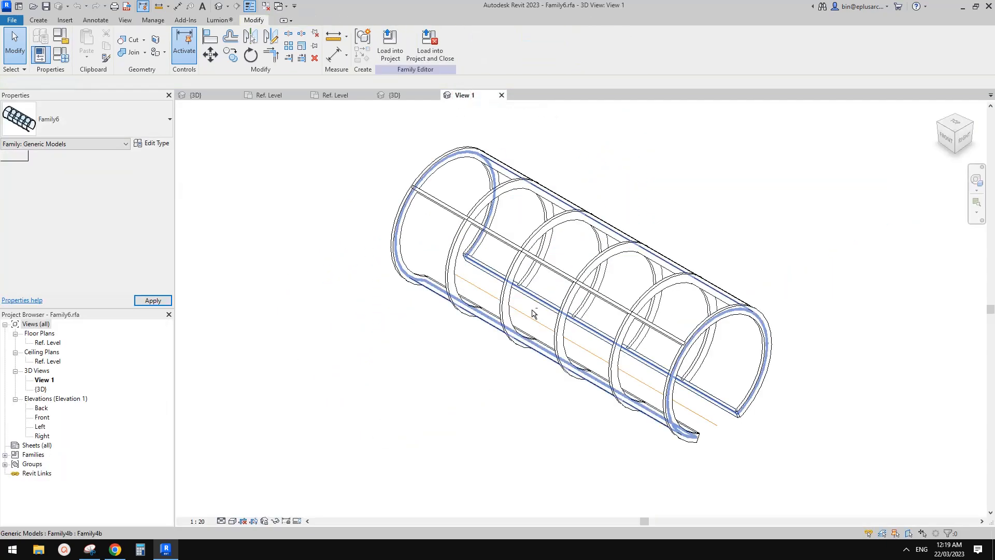
middle_click_drag(518, 252, 415, 311, "shift")
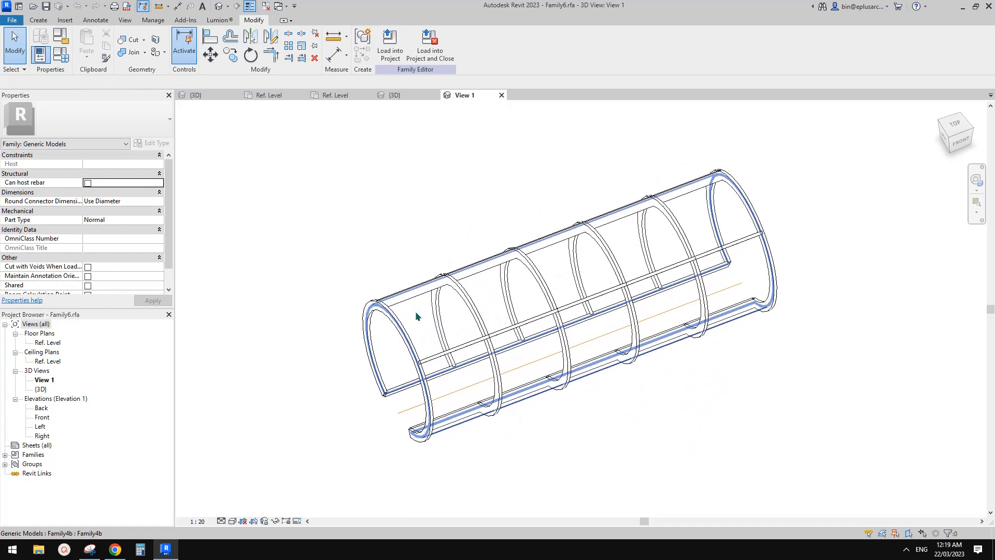
scroll(431, 370, "up", 1)
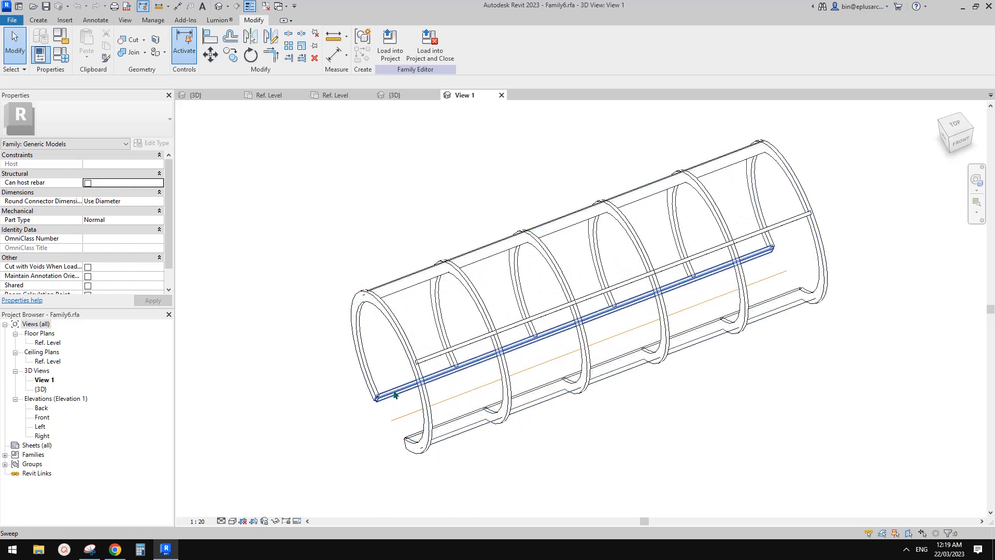
left_click(425, 95)
left_click(470, 94)
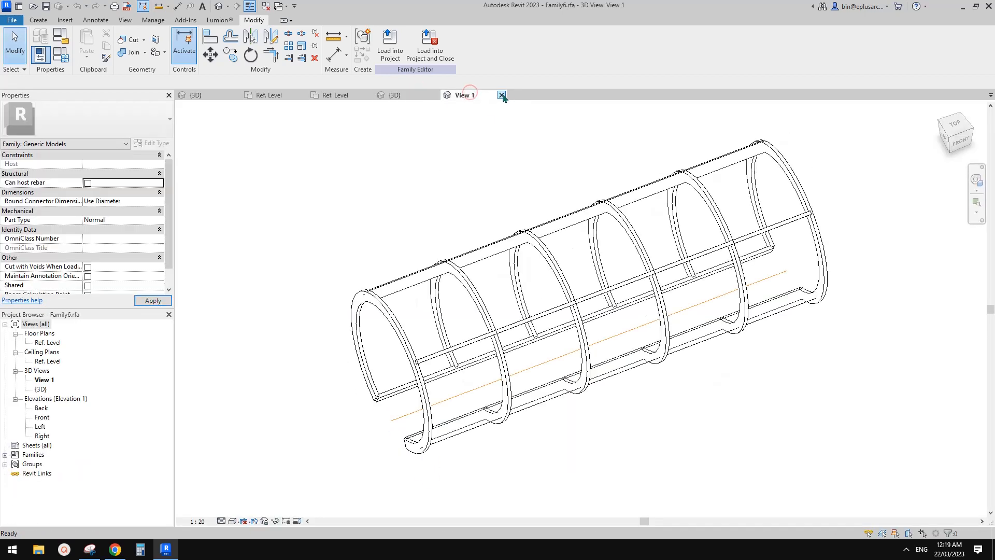
left_click(501, 94)
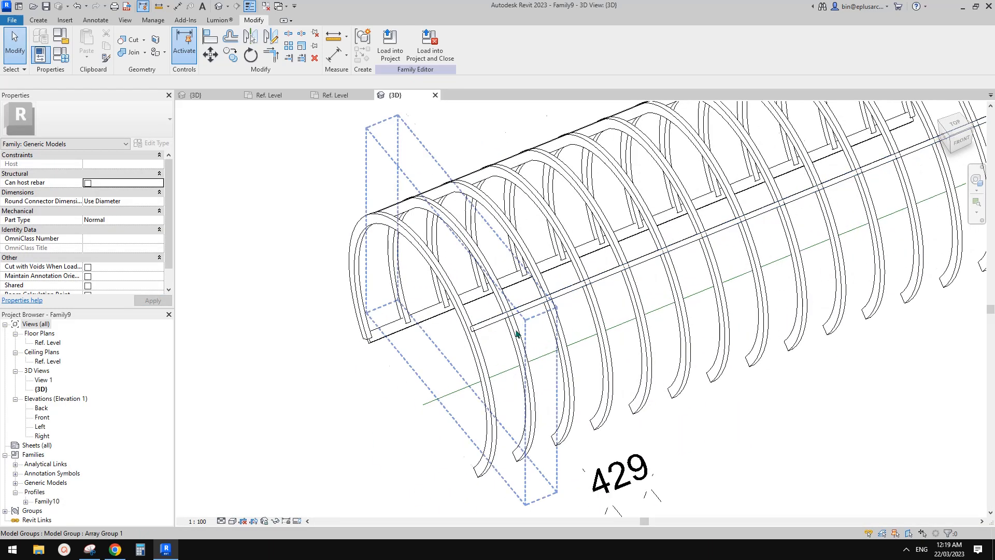
Step: Open the nested Family11 arch at the front end of the array for editing
scroll(517, 334, "up", 2)
scroll(395, 306, "down", 2)
middle_click_drag(427, 332, 402, 295, "shift")
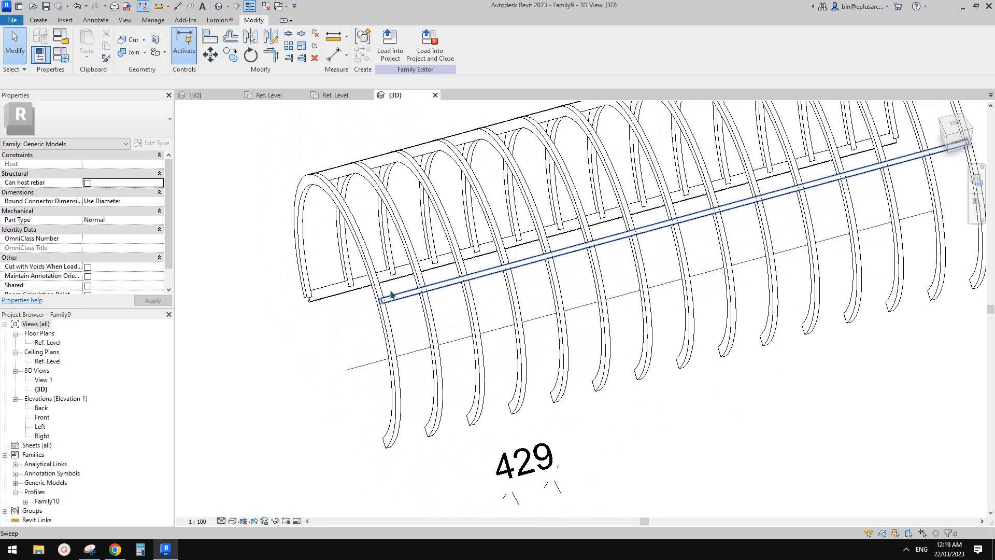
key("Tab")
left_click(358, 252)
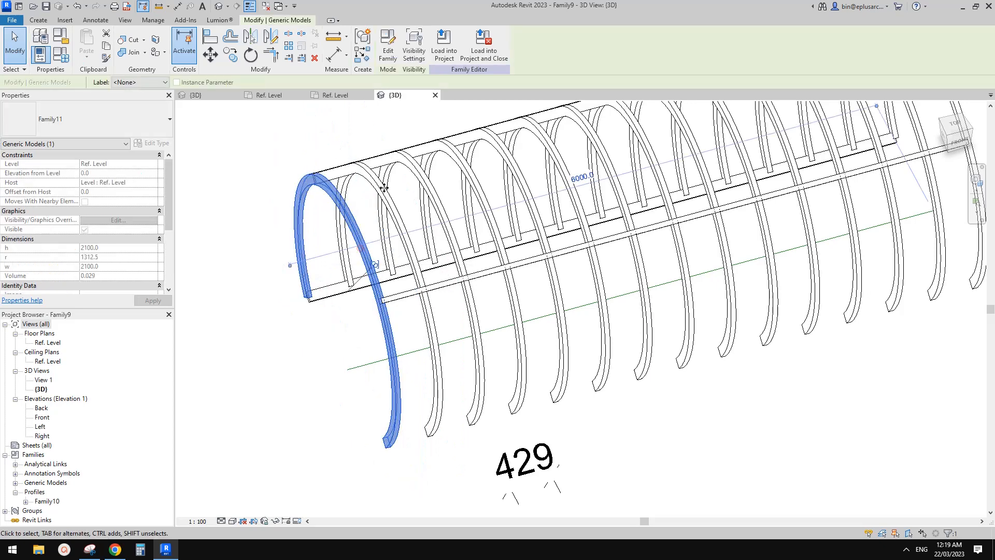
left_click(388, 47)
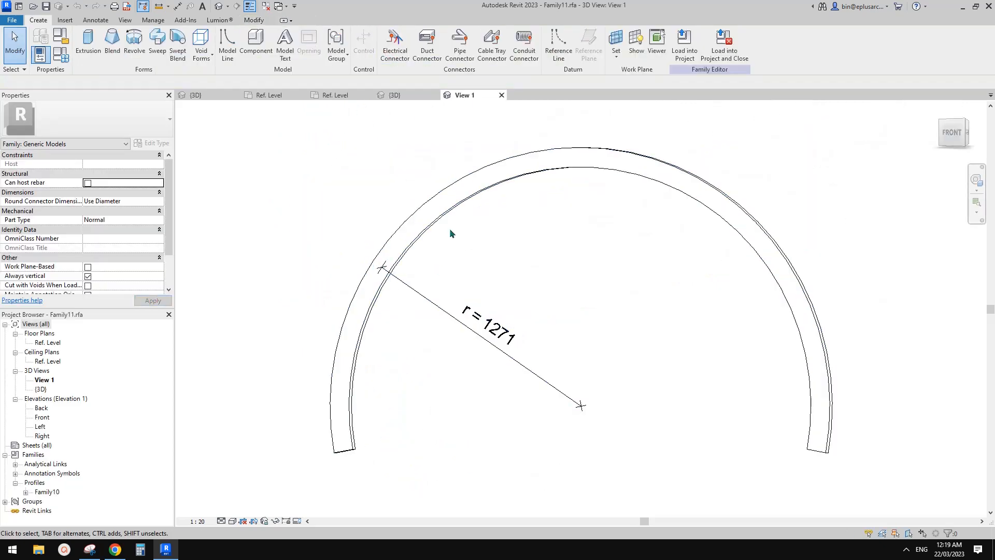
Step: Delete the arch sweep from Family11, keeping its reference arc and radius dimension
scroll(485, 207, "down", 1)
middle_click_drag(481, 218, 448, 228, "shift")
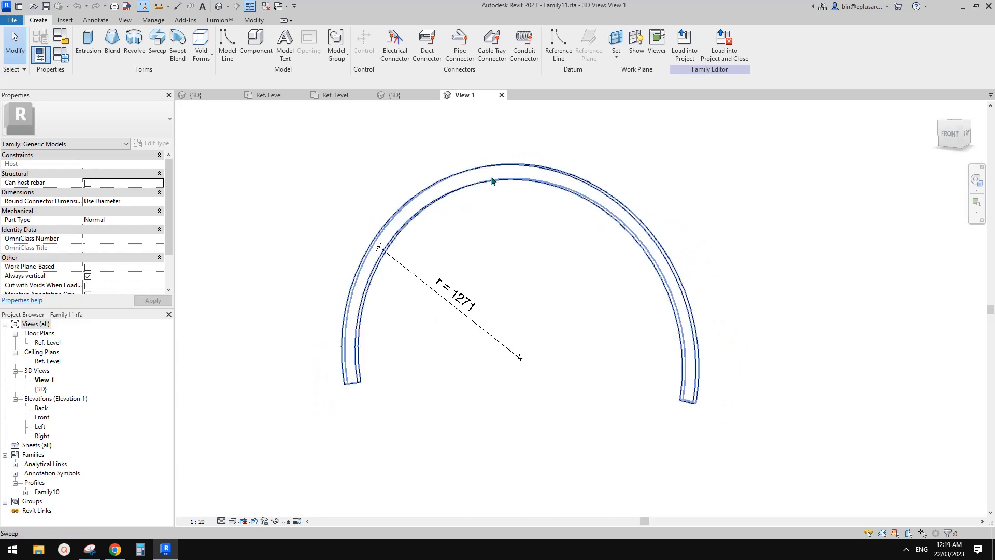
left_click(528, 171)
middle_click_drag(526, 152, 526, 157)
key("Delete")
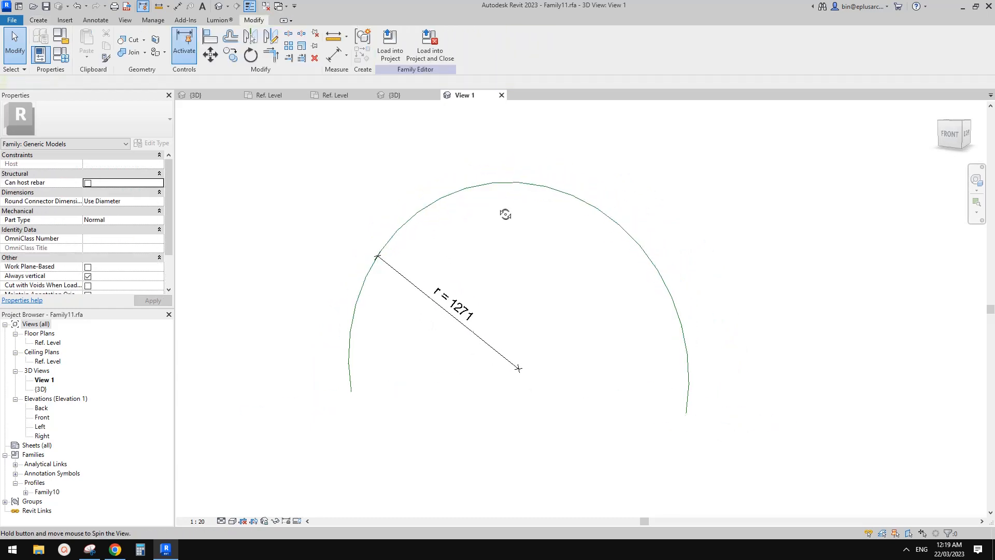
Step: Save the stripped arch family under the new name Family11a.rfa in Documents
left_click(12, 21)
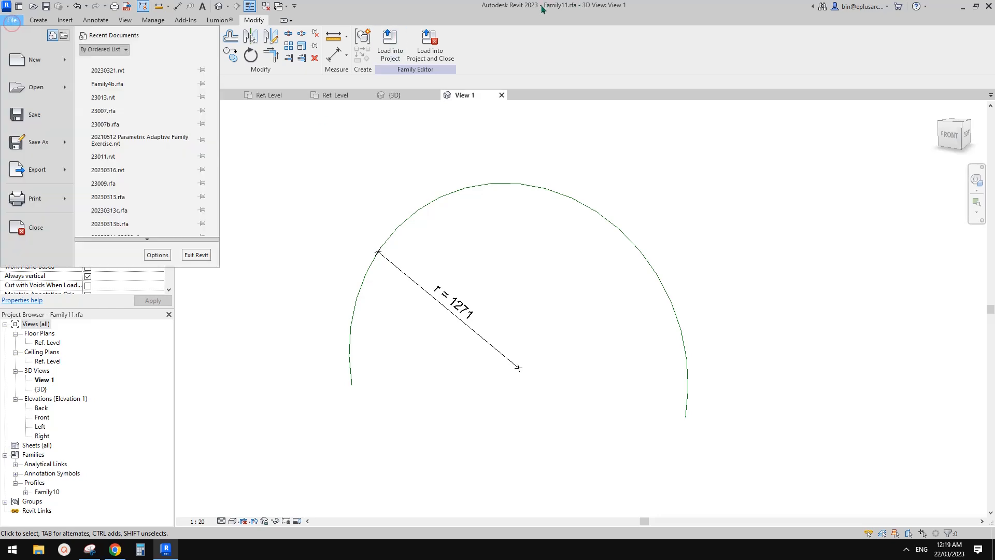
mouse_move(52, 144)
left_click(129, 138)
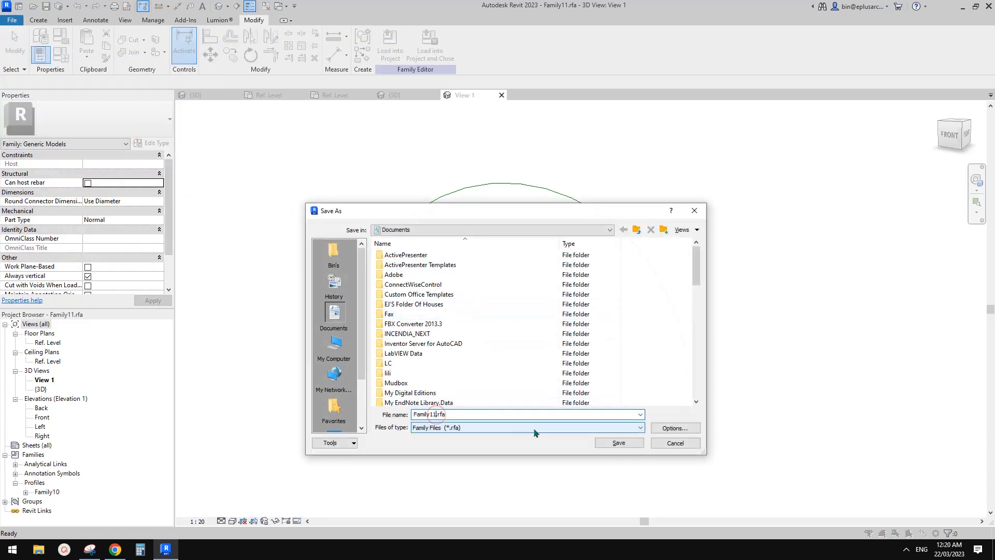
left_click(620, 444)
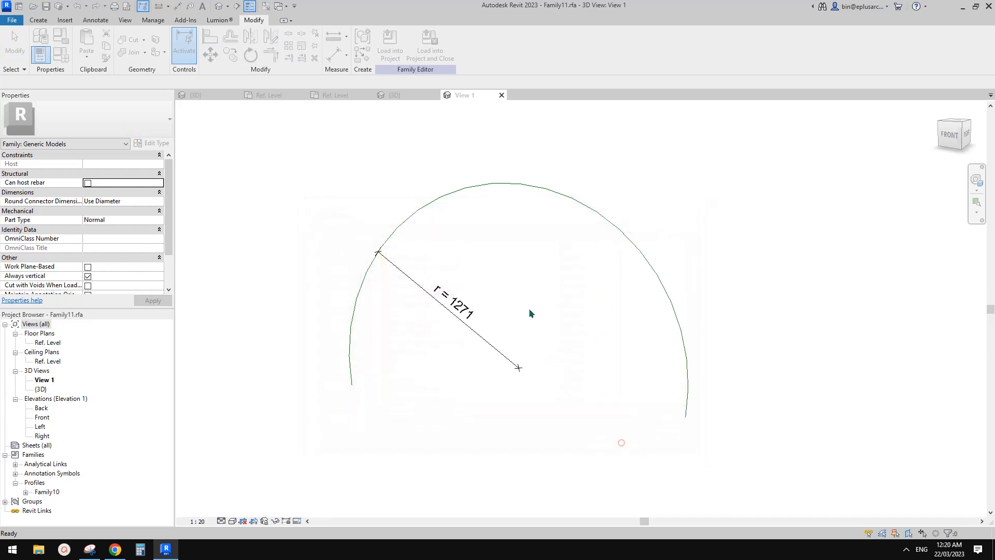
Step: Open the Ref. Level floor plan of Family11a
left_click(48, 343)
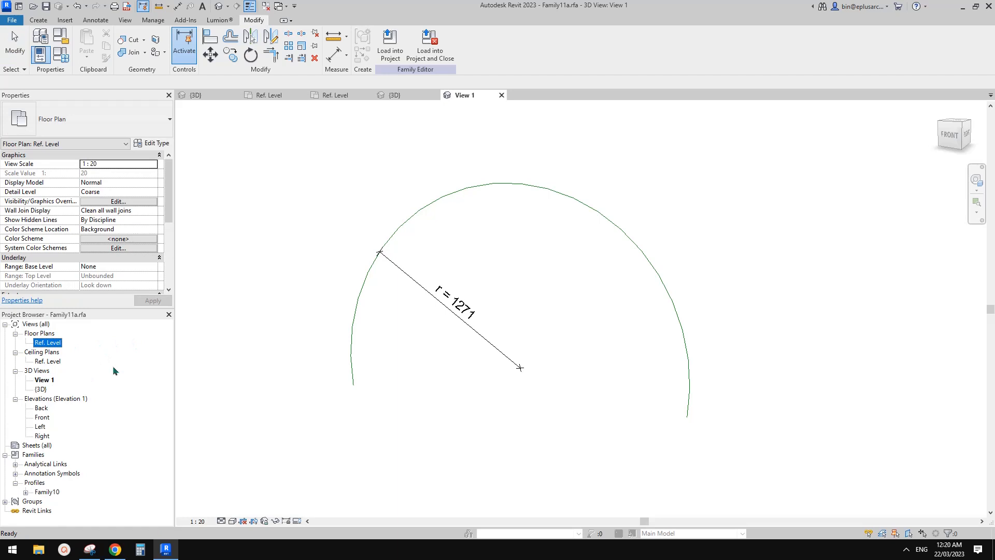
left_click(492, 282)
double_click(40, 345)
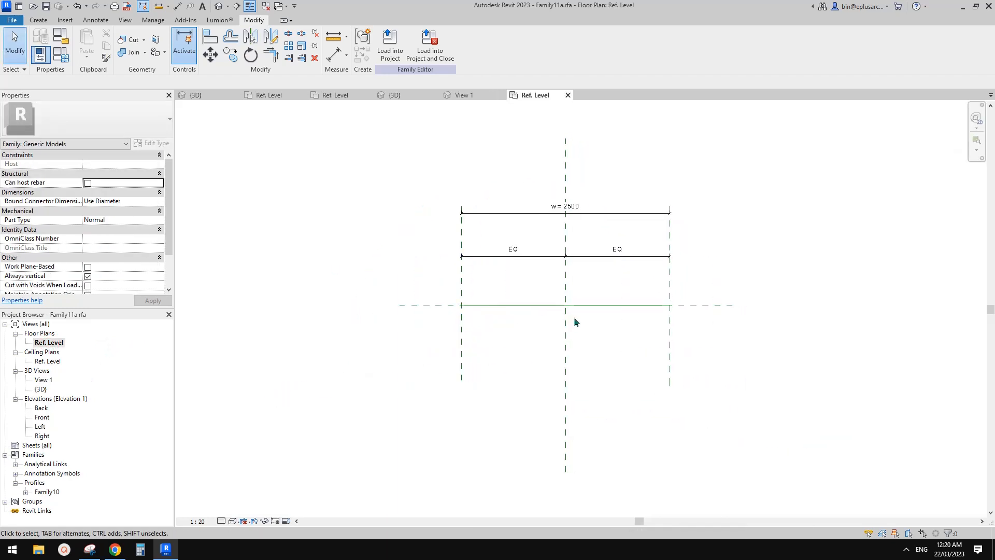
scroll(544, 289, "down", 2)
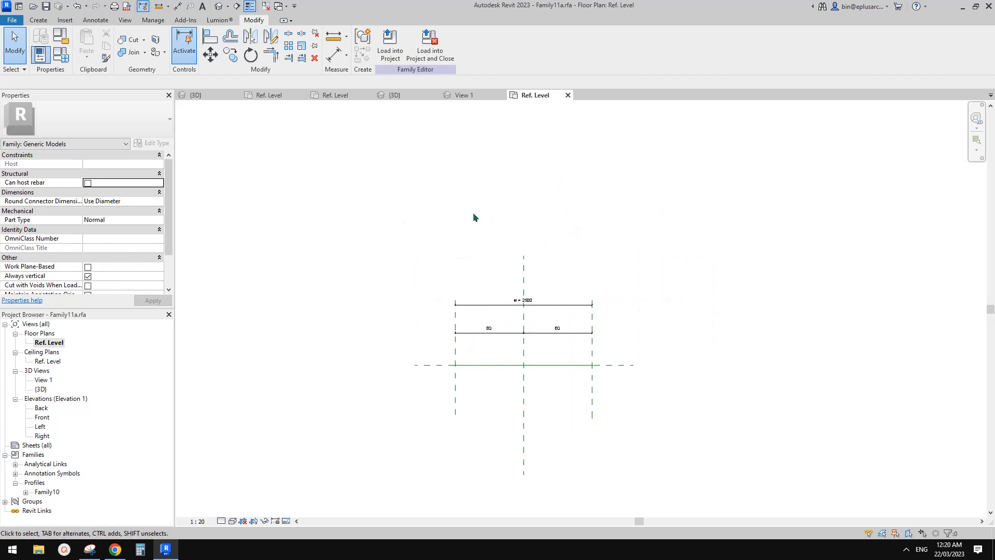
Step: Draw a horizontal reference plane about 2660 mm from the arch's plane in the floor plan and dimension the distance between the two planes
key("r")
key("p")
left_click(404, 220)
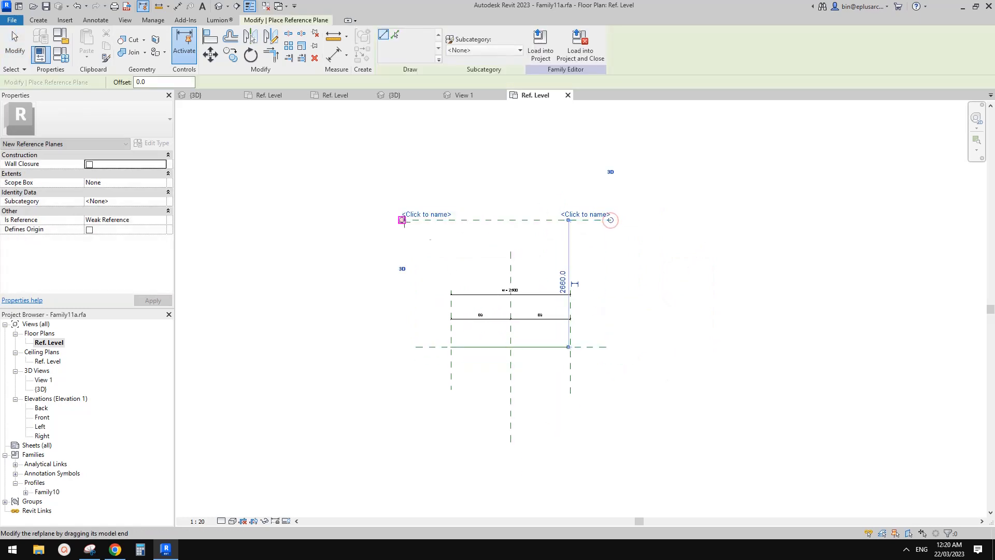
key("d")
key("i")
left_click(462, 221)
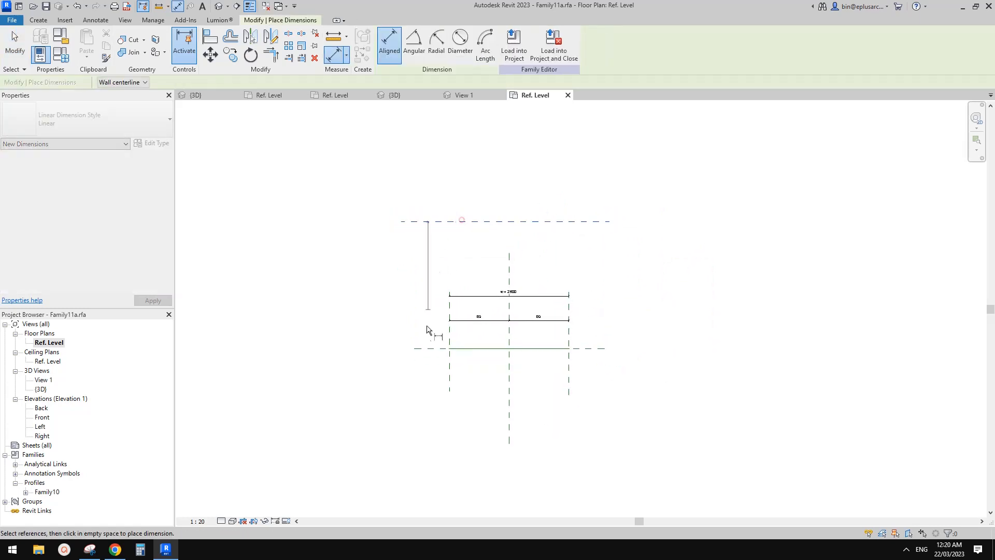
scroll(426, 347, "up", 1)
left_click(429, 352)
left_click(419, 291)
key("Escape")
key("Escape")
Step: Label the new dimension with an instance family parameter named l
left_click(423, 258)
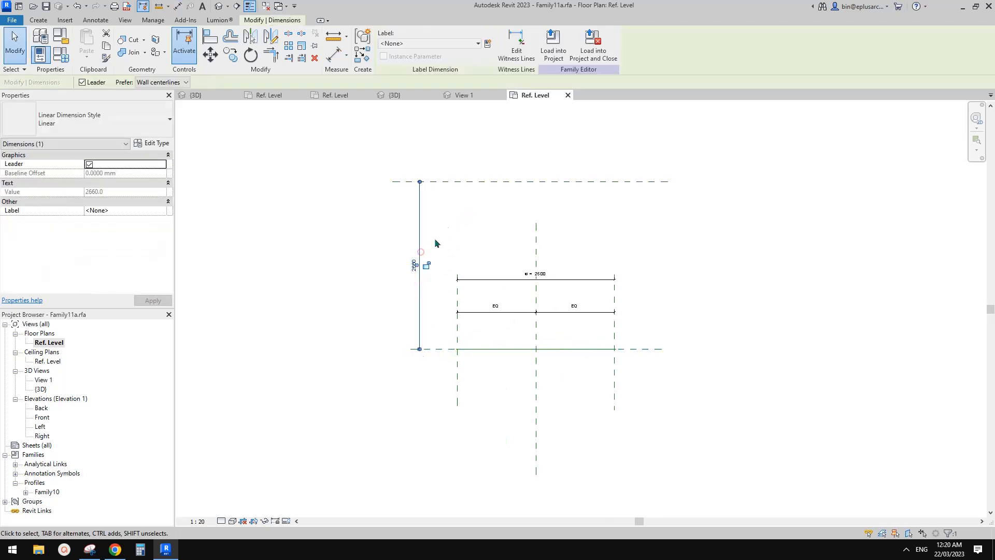
left_click(488, 44)
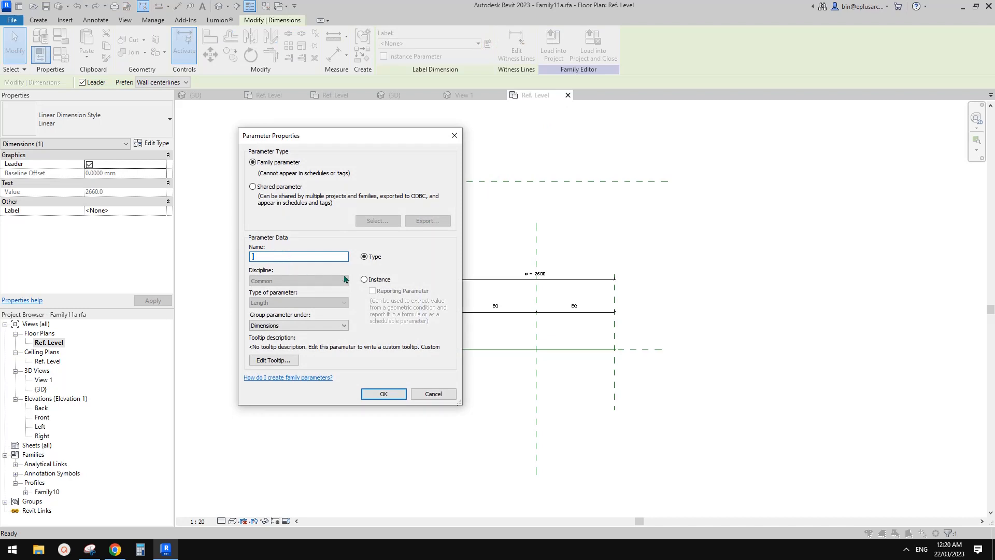
left_click(365, 280)
left_click(383, 394)
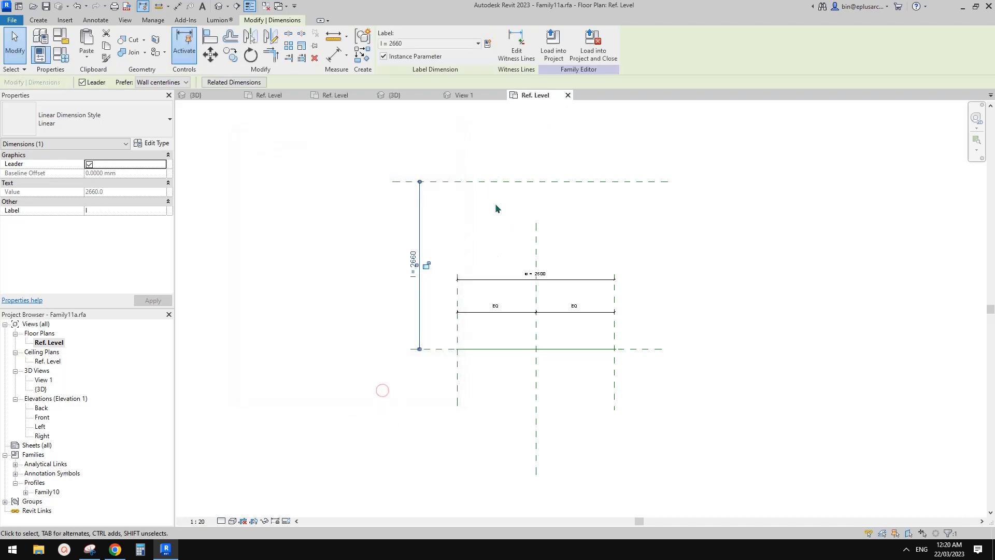
left_click(495, 201)
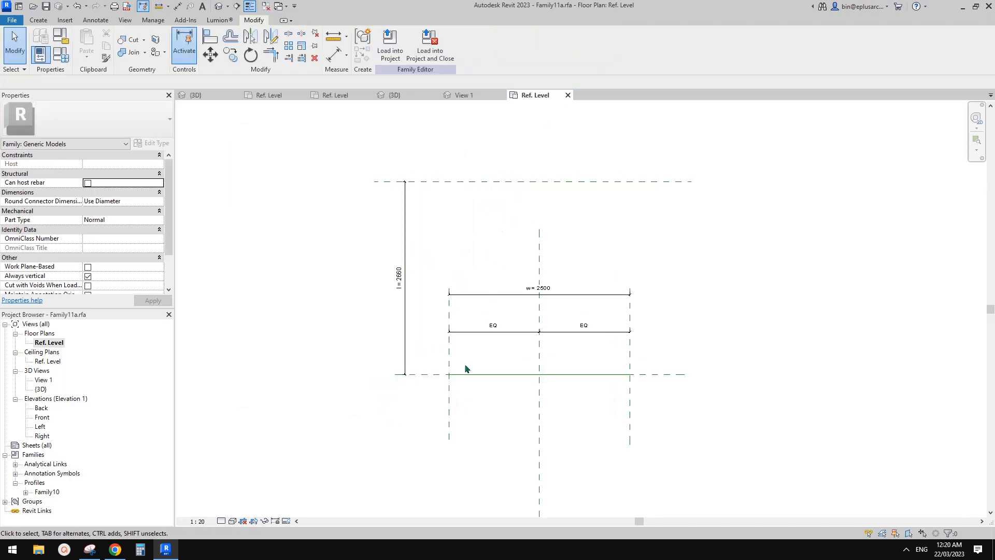
Step: Start a sweep with the arch's reference arc as its path and open the profile sketch in the Left elevation
left_click(42, 22)
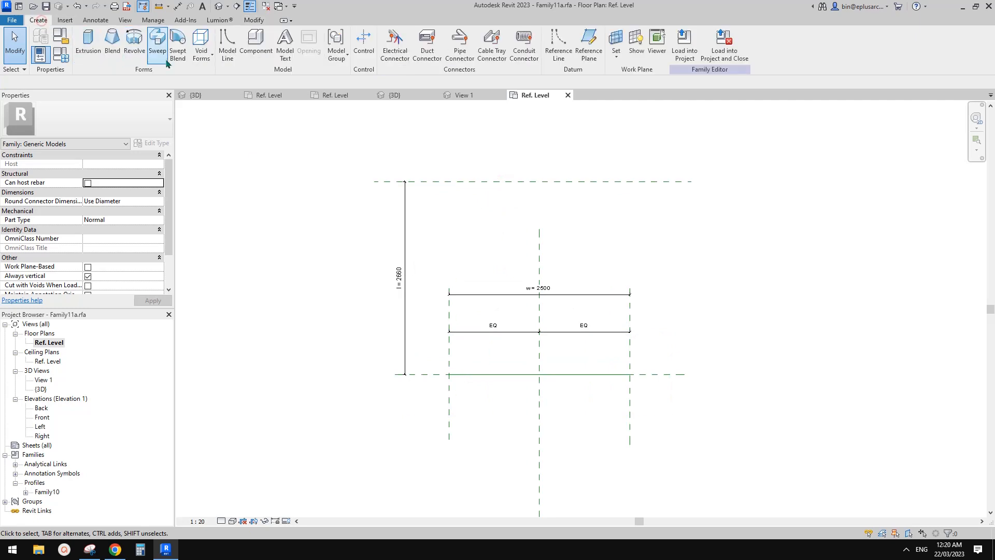
left_click(158, 43)
left_click(483, 56)
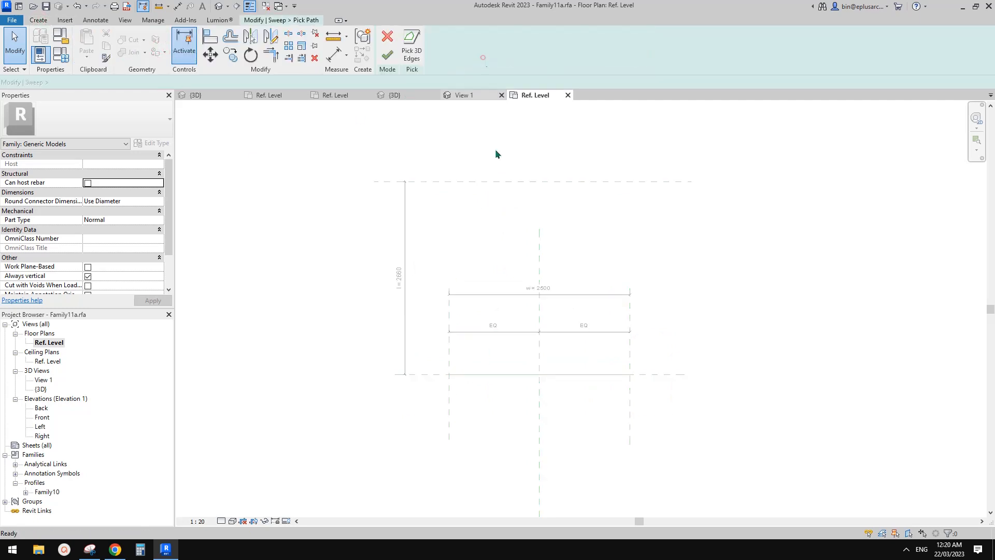
left_click(388, 55)
left_click(575, 56)
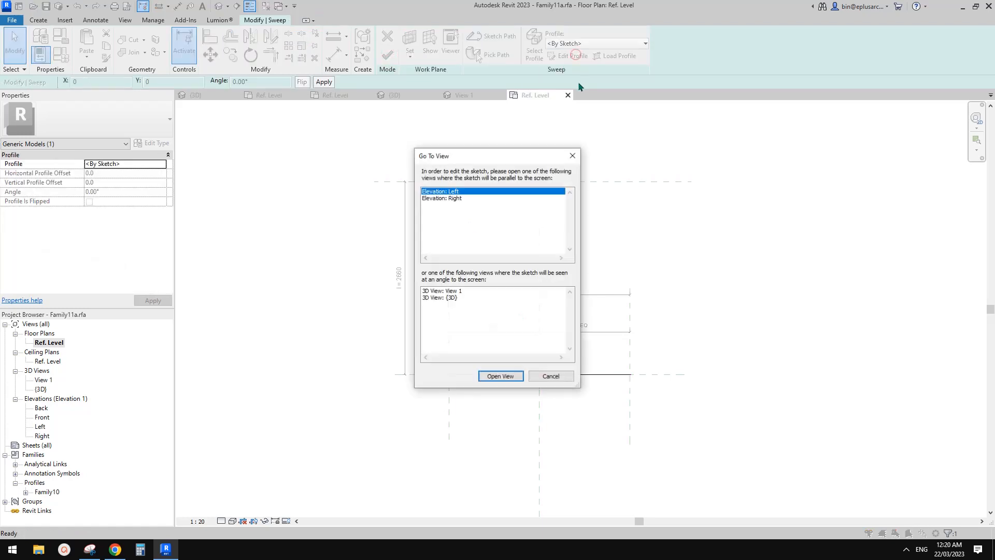
left_click(505, 381)
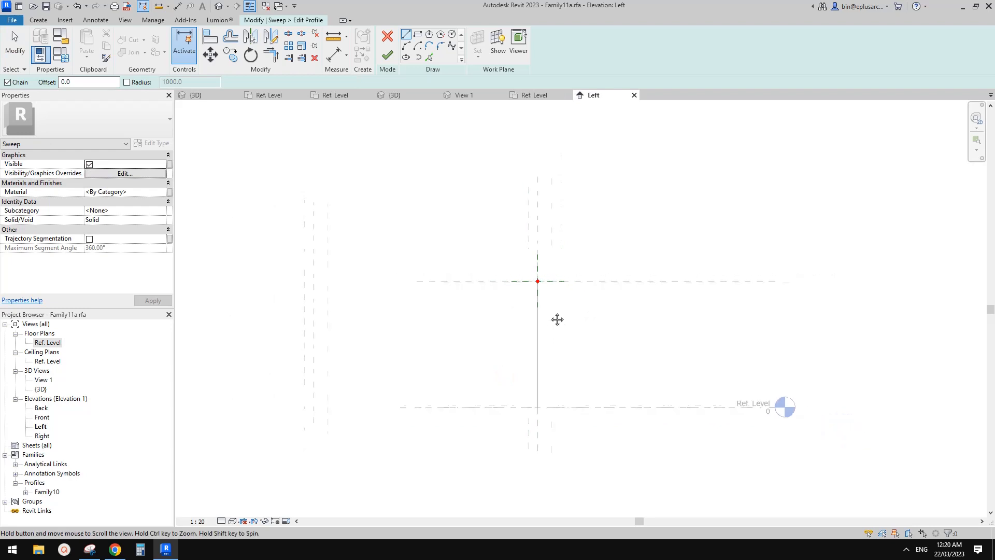
Step: Sketch a rectangular sweep profile spanning between the arch's plane and the far reference plane, and set its thickness to 20 mm
middle_click_drag(557, 320, 581, 321)
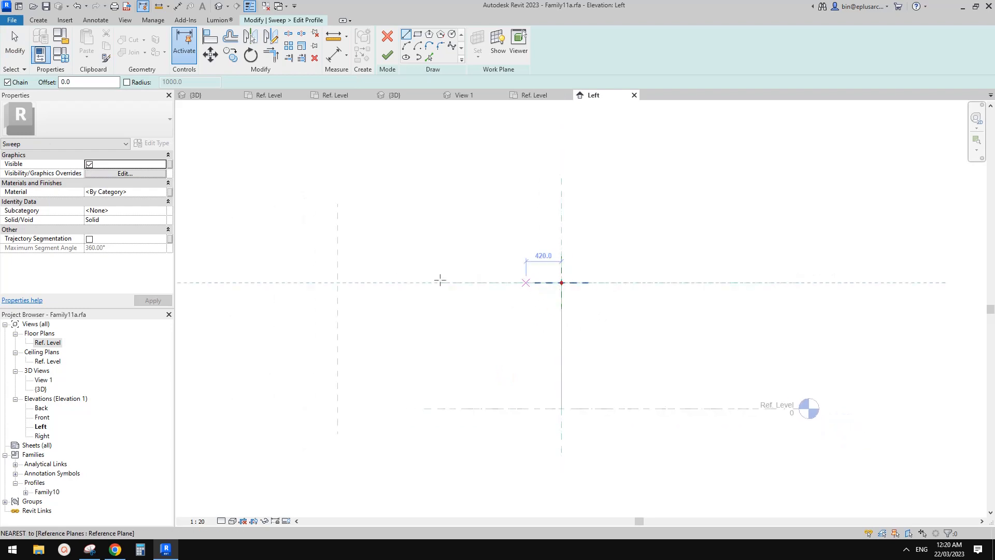
left_click(562, 289)
left_click(337, 273)
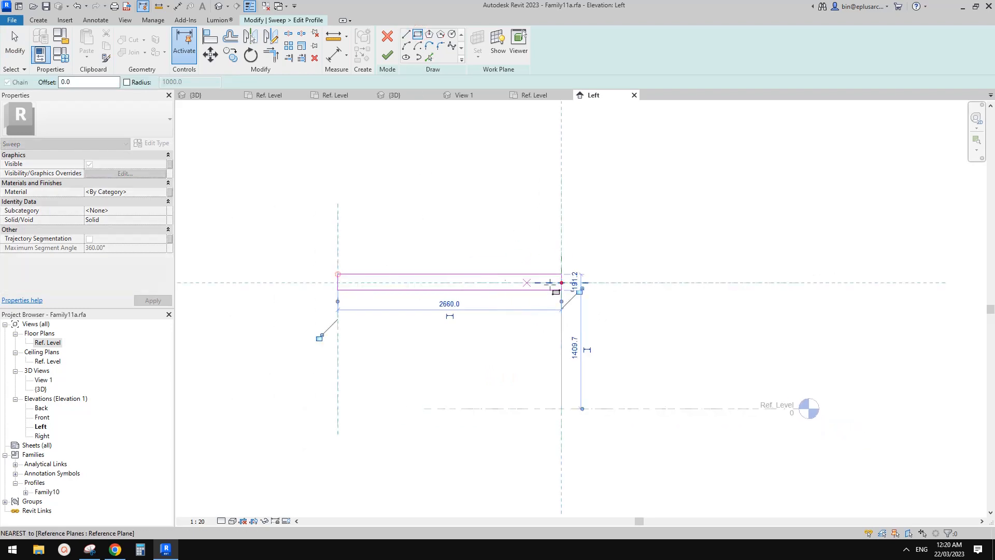
scroll(570, 294, "up", 5)
key("Escape")
key("Escape")
left_click(539, 254)
middle_click_drag(208, 290, 543, 271)
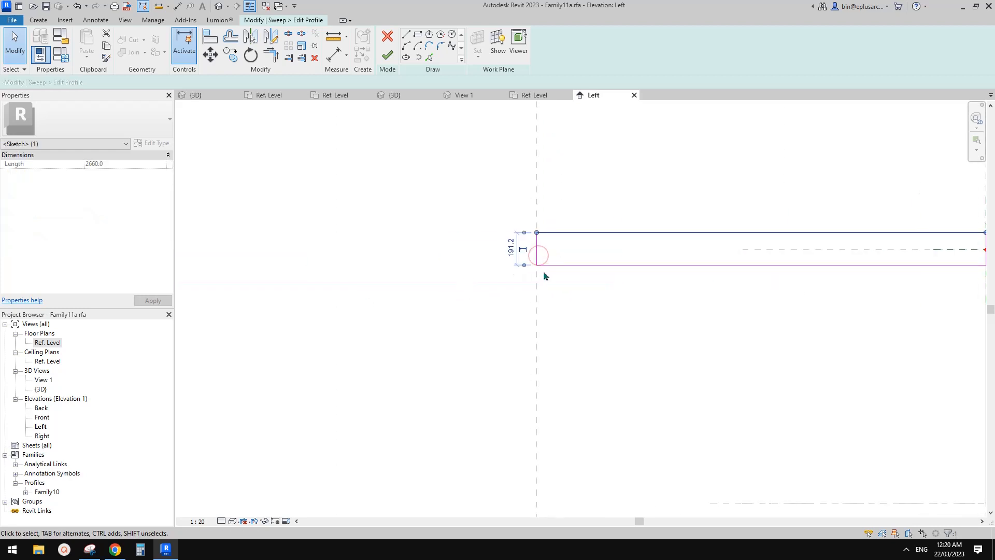
type("20")
key("Return")
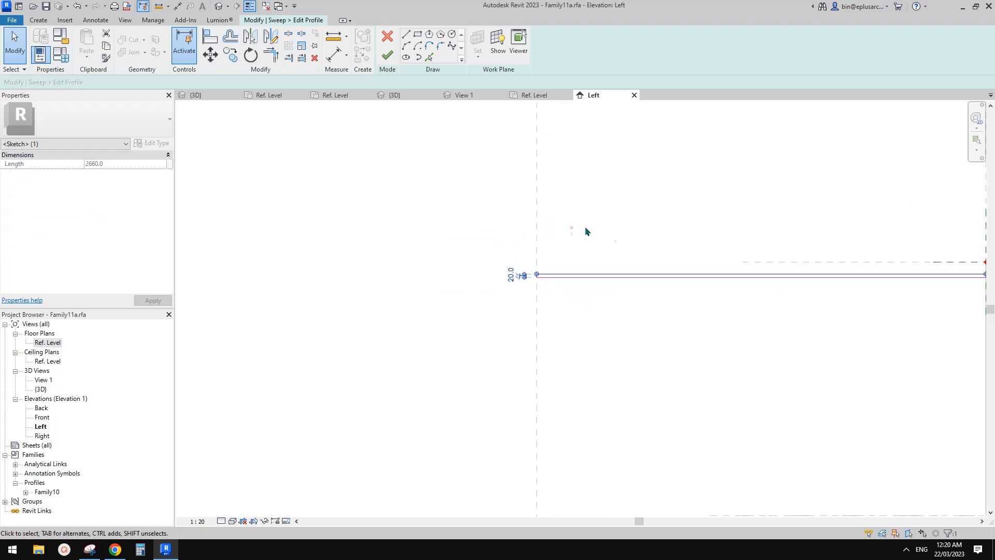
Step: Move the whole rectangular profile so the midpoint of its short edge sits on the reference line's endpoint
middle_click_drag(984, 195, 572, 228)
left_click(599, 284)
key("Tab")
left_click(571, 304)
scroll(584, 294, "up", 2)
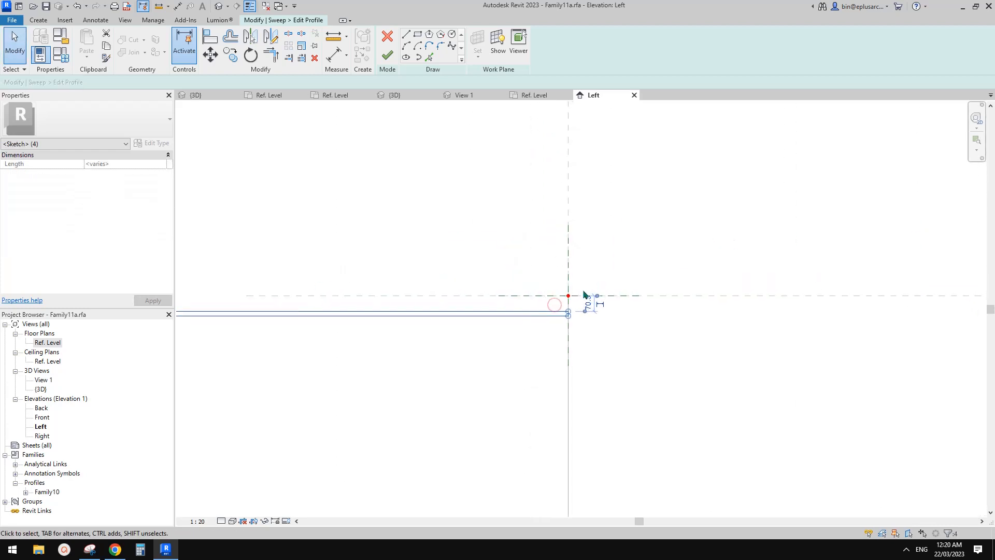
key("m")
key("v")
scroll(570, 310, "up", 2)
left_click(565, 321)
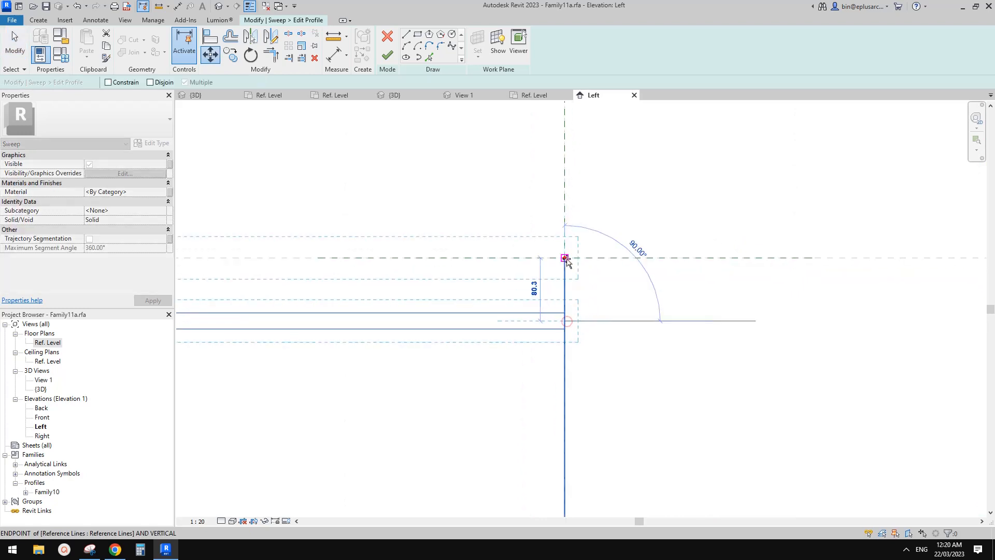
left_click(565, 257)
scroll(569, 272, "down", 4)
middle_click_drag(628, 283, 857, 273)
key("Escape")
middle_click_drag(359, 266, 390, 262)
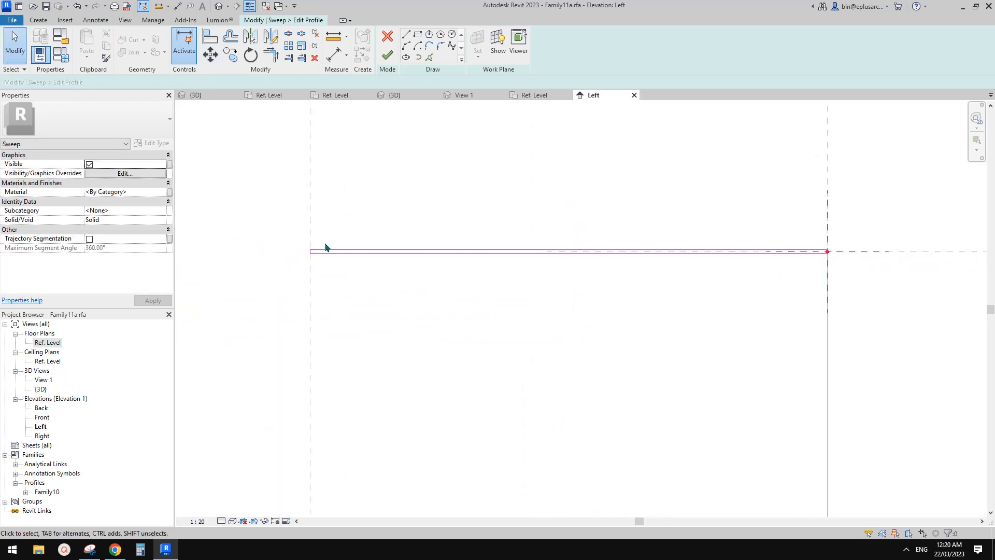
Step: Align the short outer edge of the profile rectangle to the far reference plane
key("a")
key("l")
scroll(316, 239, "up", 3)
left_click(311, 214)
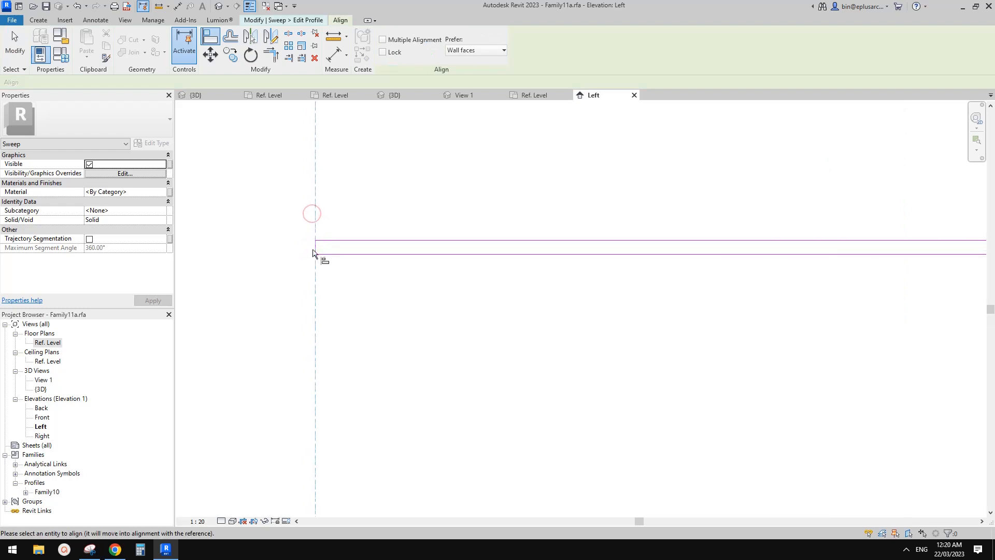
left_click(317, 250)
scroll(336, 326, "down", 4)
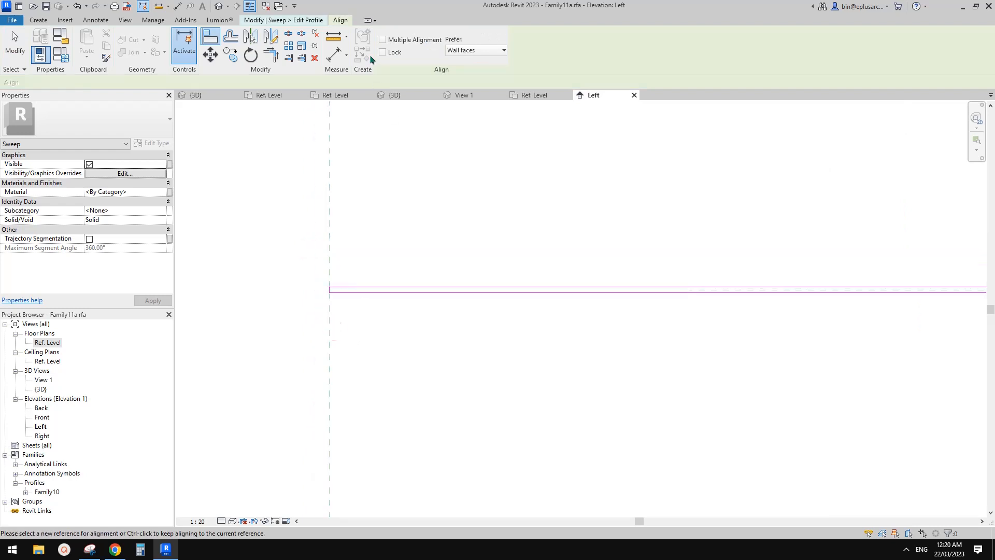
key("Escape")
key("Escape")
Step: Finish the profile and the sweep, and set the sweep's material to Glass
left_click(387, 56)
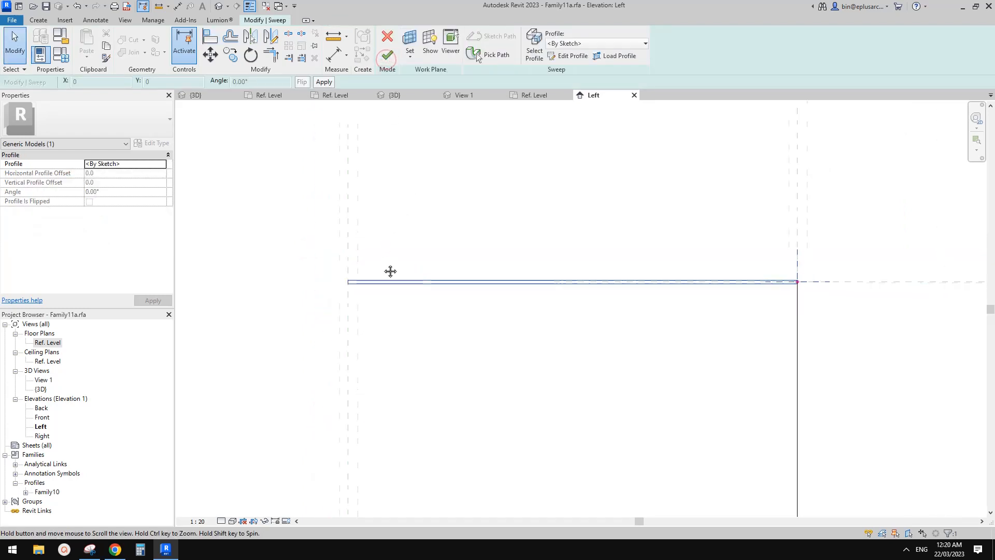
middle_click_drag(390, 271, 363, 273)
left_click(389, 55)
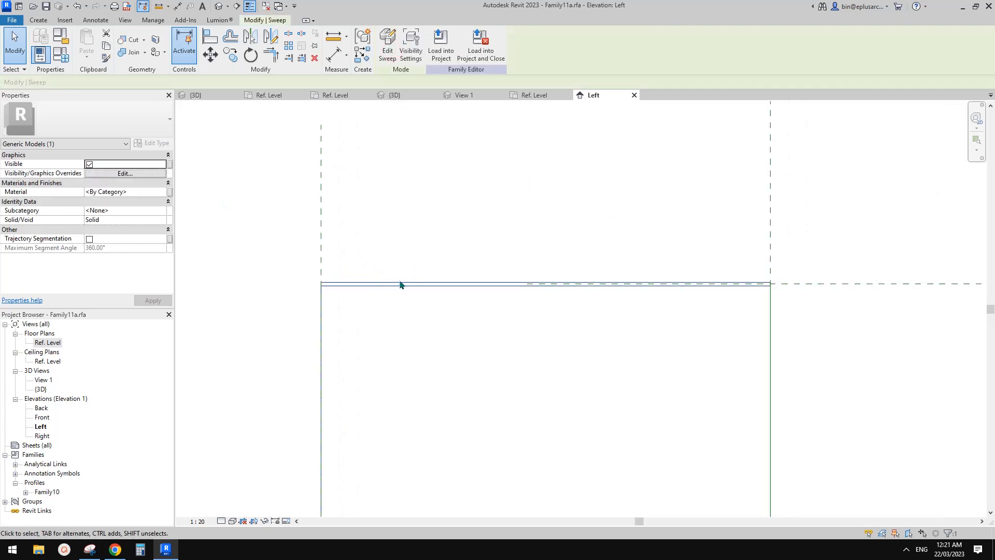
left_click(145, 192)
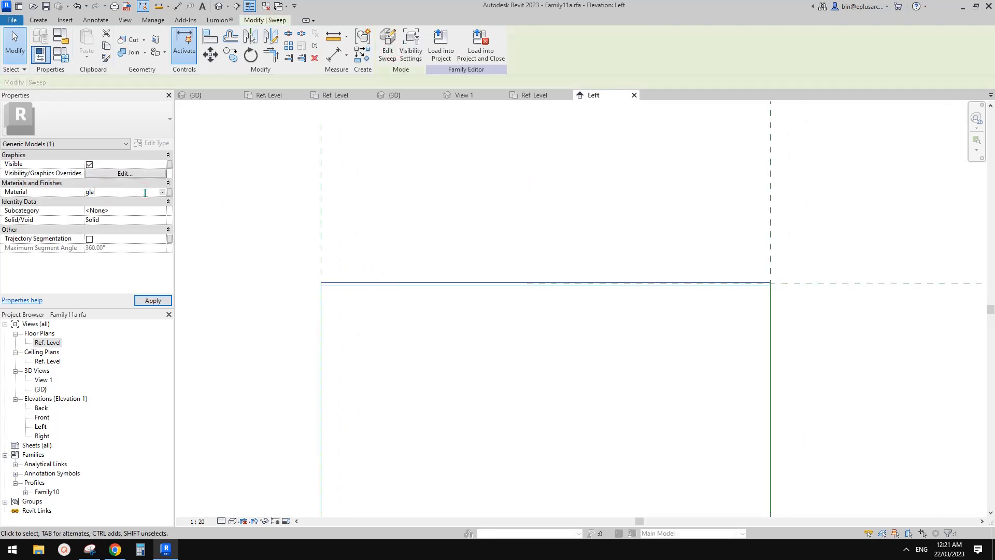
key("Return")
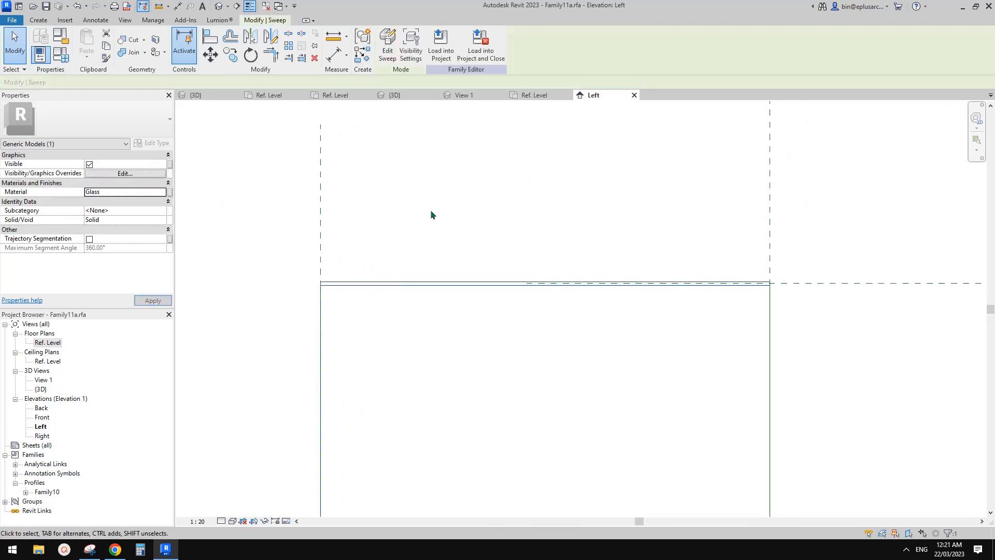
Step: Flex the glass vault in the 3D view by setting the family parameters w, l and h each to 2100
left_click(218, 7)
middle_click_drag(403, 138, 428, 332, "shift")
middle_click_drag(428, 333, 477, 334)
scroll(489, 309, "down", 1)
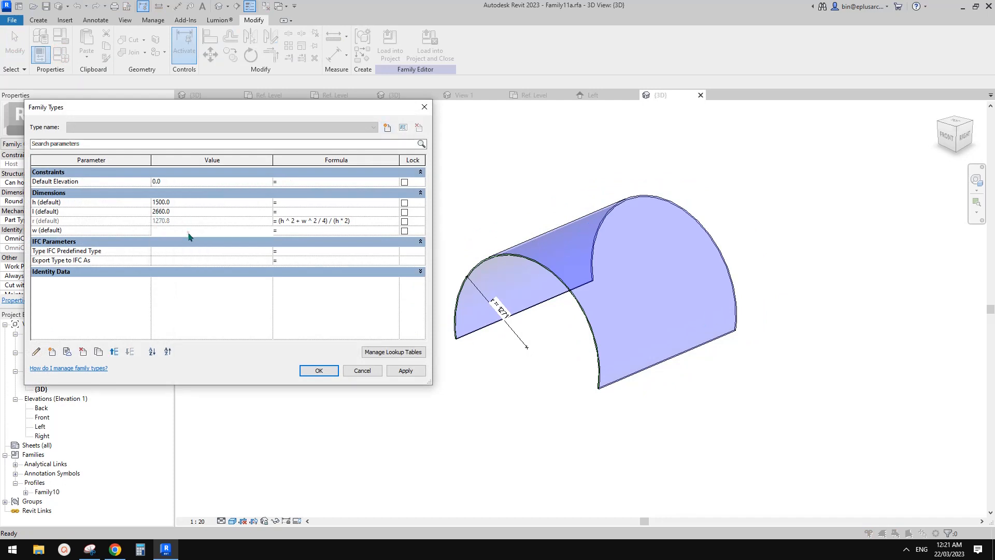
left_click(407, 371)
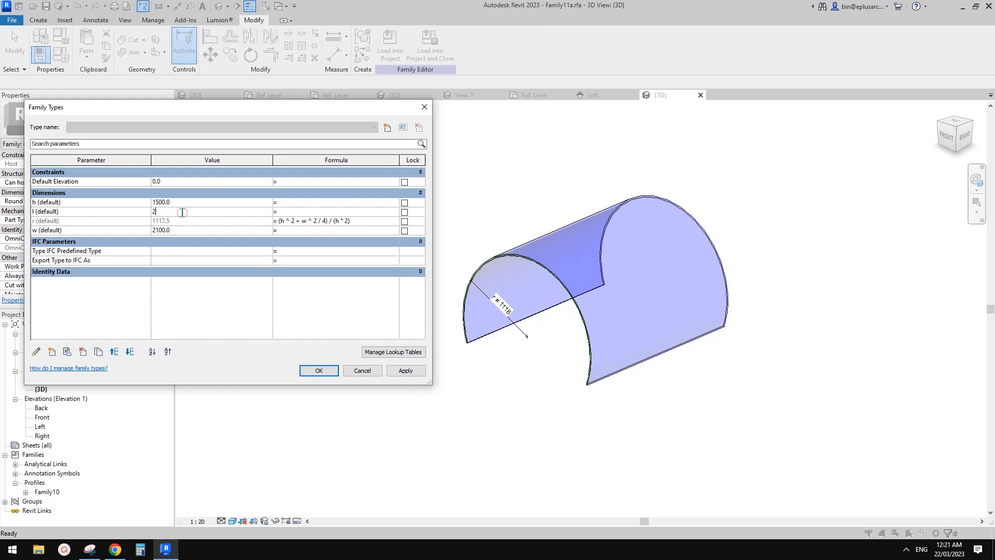
left_click(420, 370)
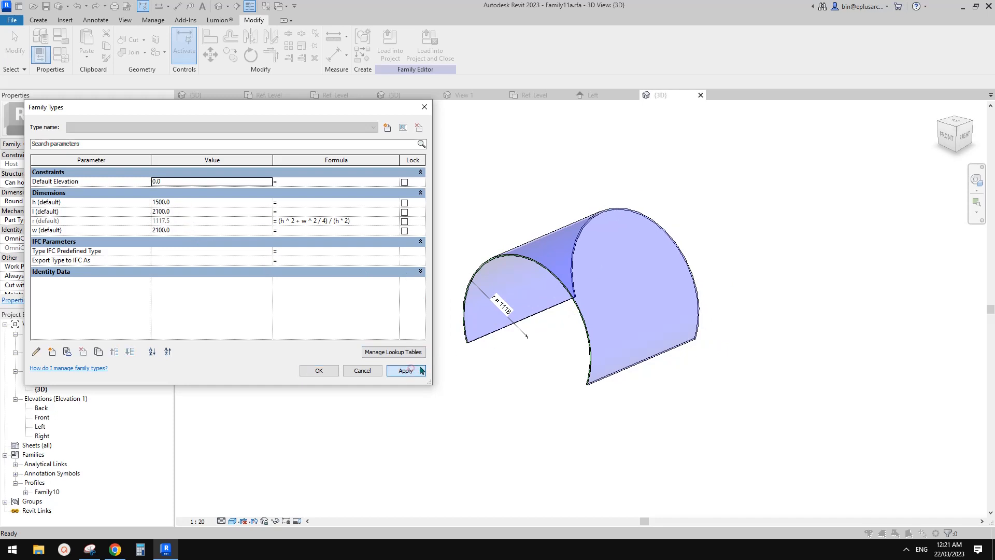
left_click(181, 203)
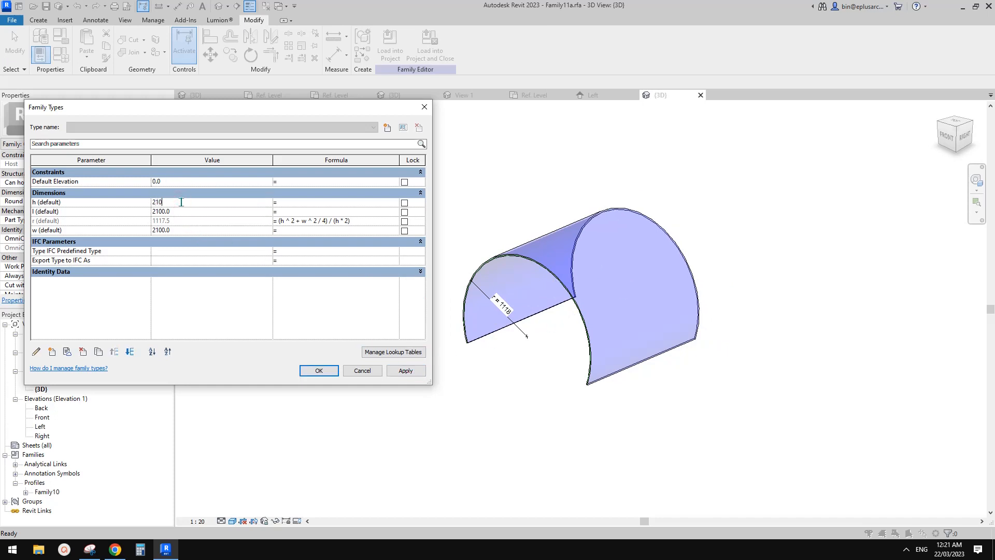
left_click(411, 372)
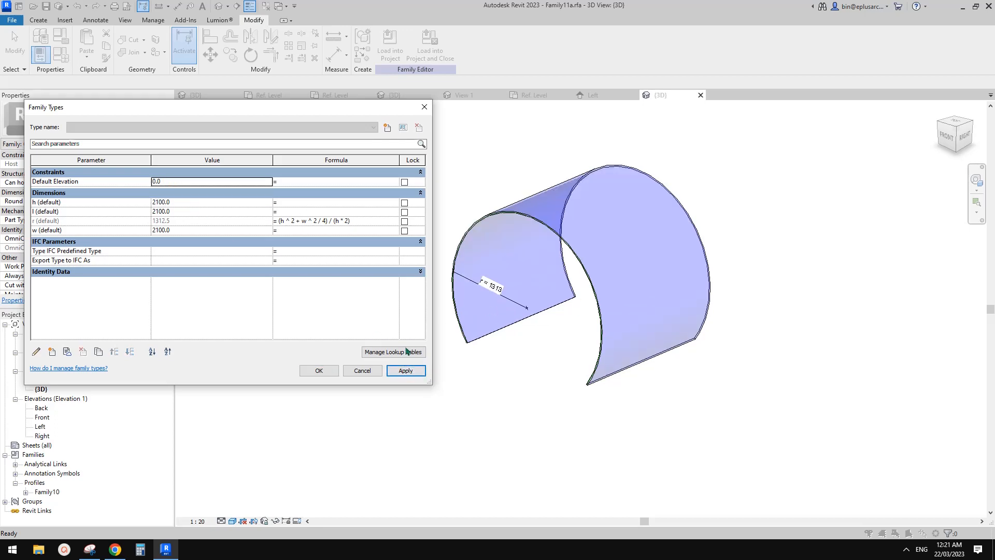
left_click(319, 370)
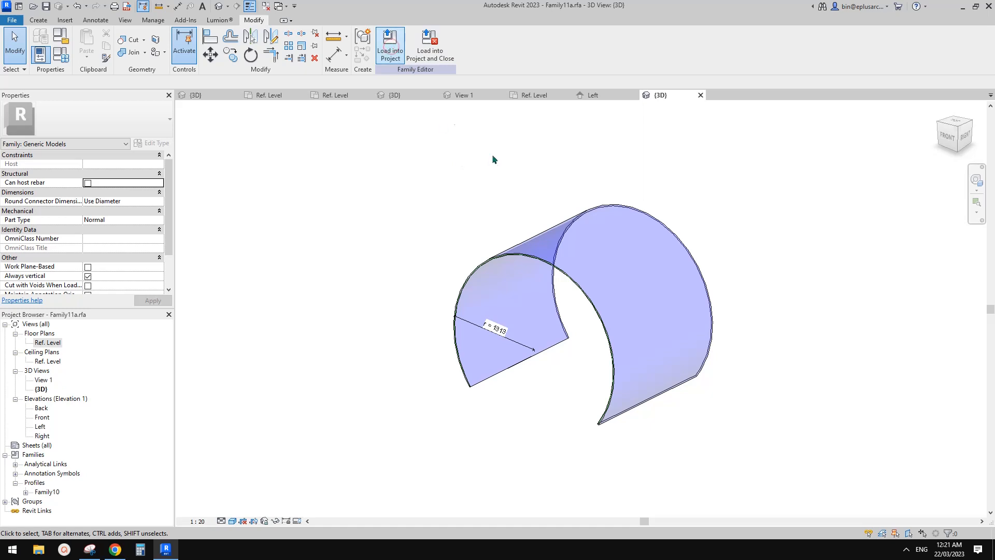
Step: Close the inactive views and load Family11a into Family9 only
left_click(266, 7)
left_click(334, 96)
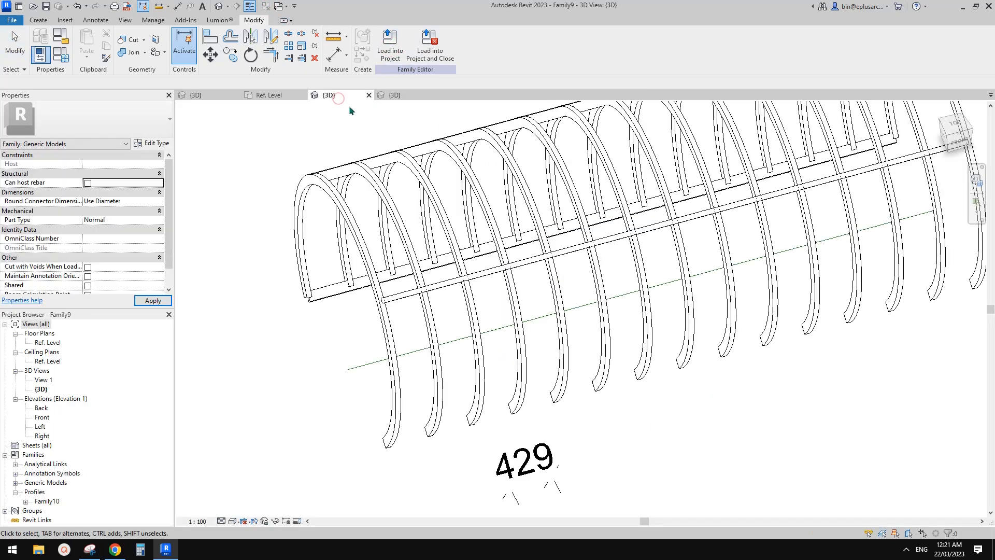
left_click(396, 96)
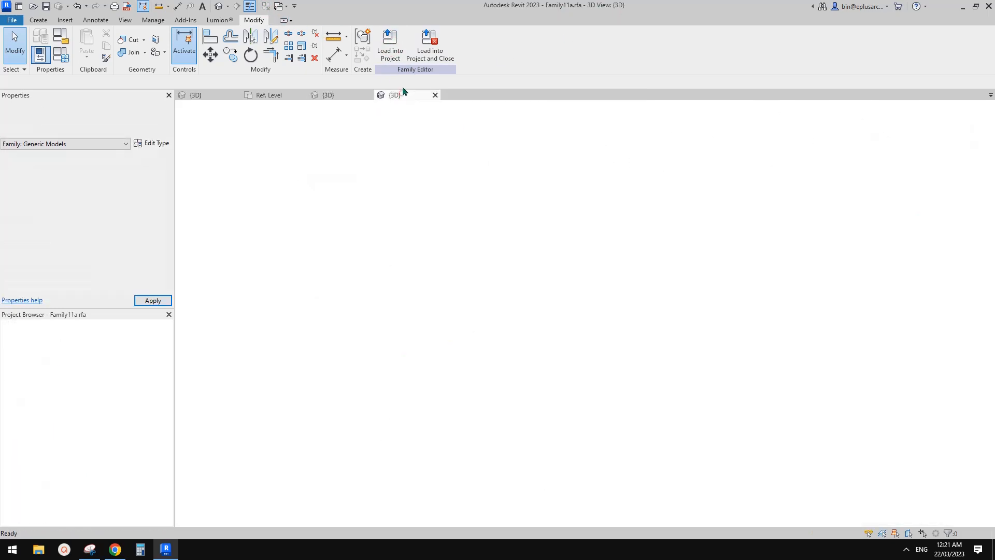
left_click(390, 47)
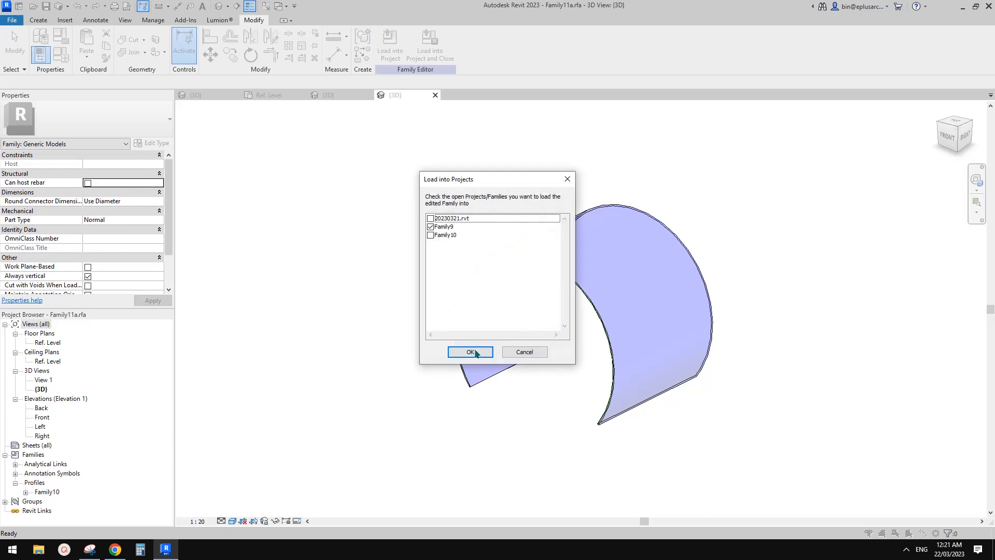
left_click(470, 352)
Step: Place a Family11a instance overlapping the front end of the arch array, and open Family9's Ref. Level floor plan
scroll(482, 350, "down", 5)
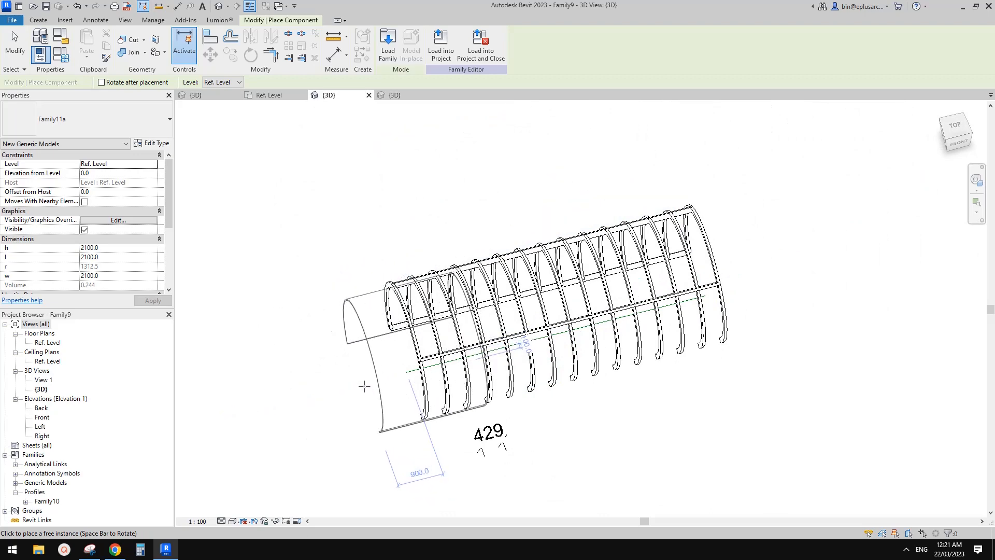
left_click(364, 386)
key("Escape")
key("Escape")
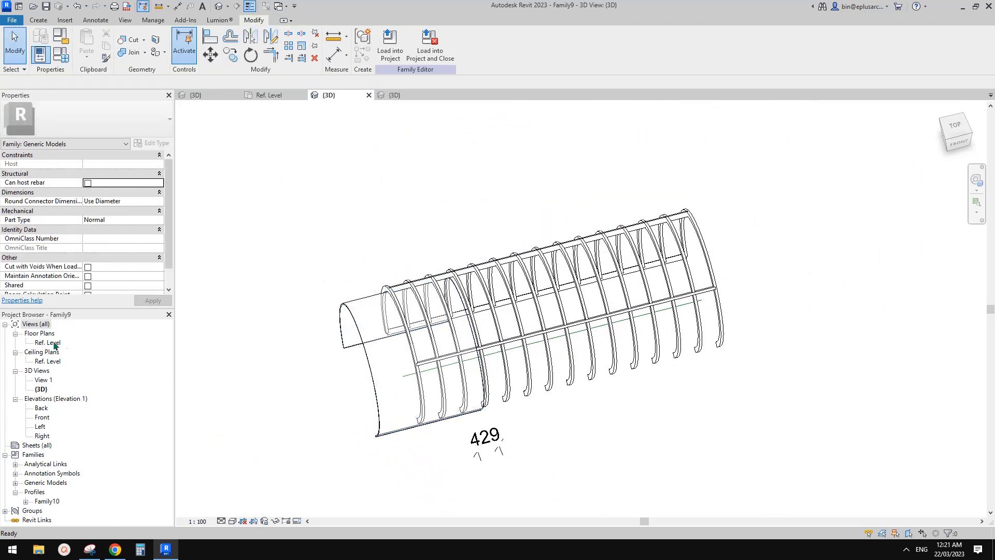
double_click(54, 343)
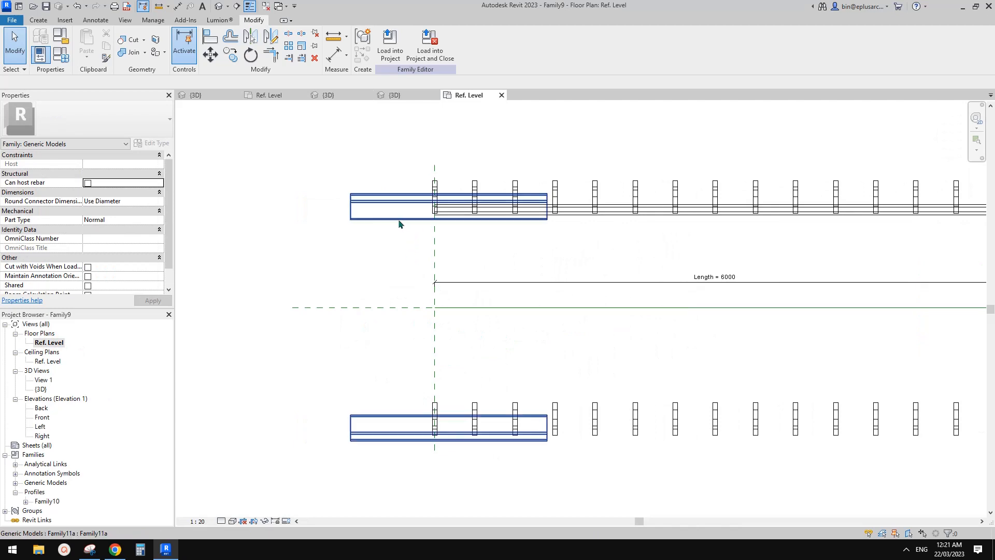
Step: Align the Family11a glass vault with the arches' centre line, stretch its front end to the front reference plane and lock it there
left_click(399, 221)
mouse_move(390, 216)
left_mouse_down()
mouse_move(532, 218)
mouse_move(441, 245)
mouse_move(393, 209)
left_mouse_up()
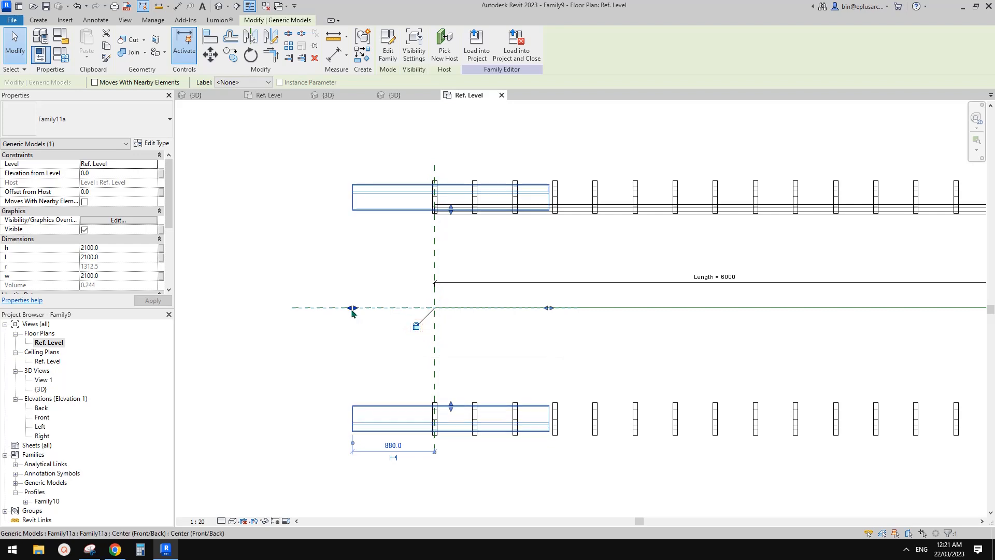
left_click_drag(352, 309, 435, 310)
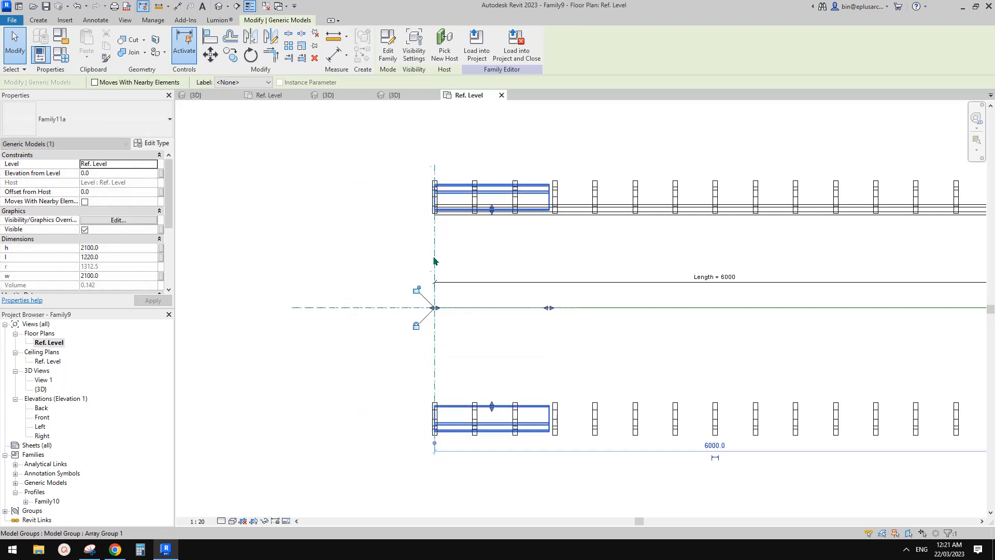
left_click(416, 290)
scroll(577, 310, "down", 1)
middle_click_drag(577, 310, 438, 308)
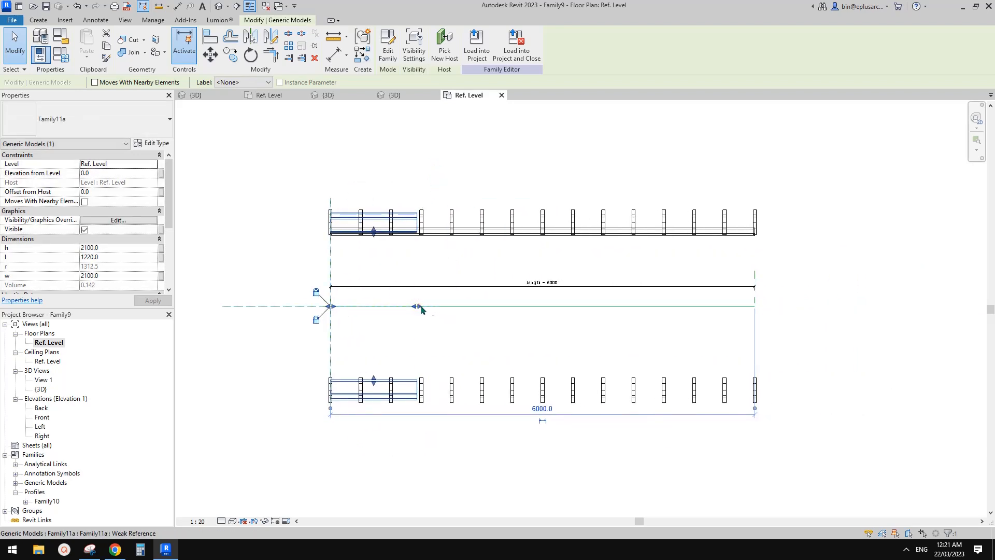
Step: Stretch the glass vault's far end to the reference plane at the end of the arch array and lock it
left_click_drag(419, 307, 757, 272)
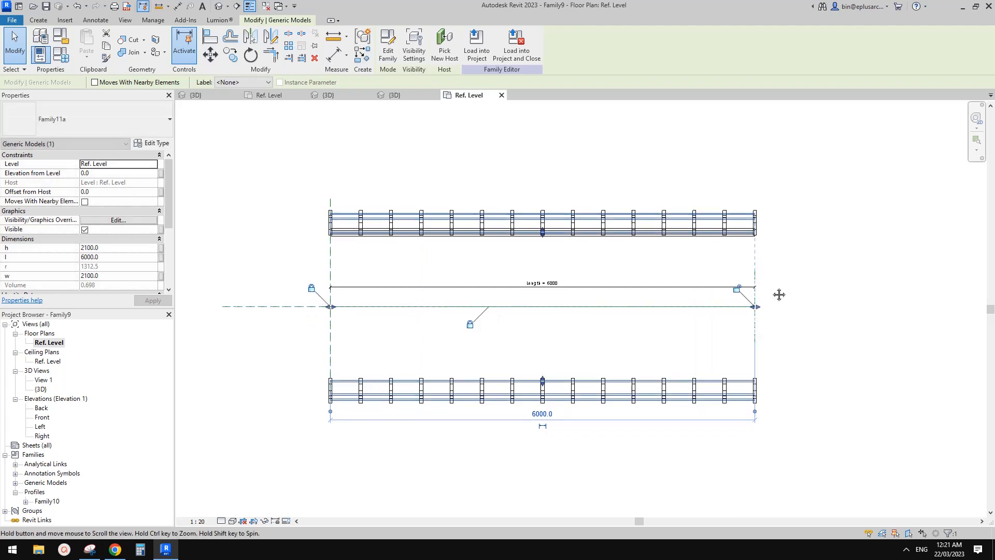
left_click(739, 293)
middle_click_drag(738, 293, 732, 293)
left_click(302, 145)
Step: Open Family9's 3D view in shaded display and inspect the glass vault over the arches
left_click(221, 9)
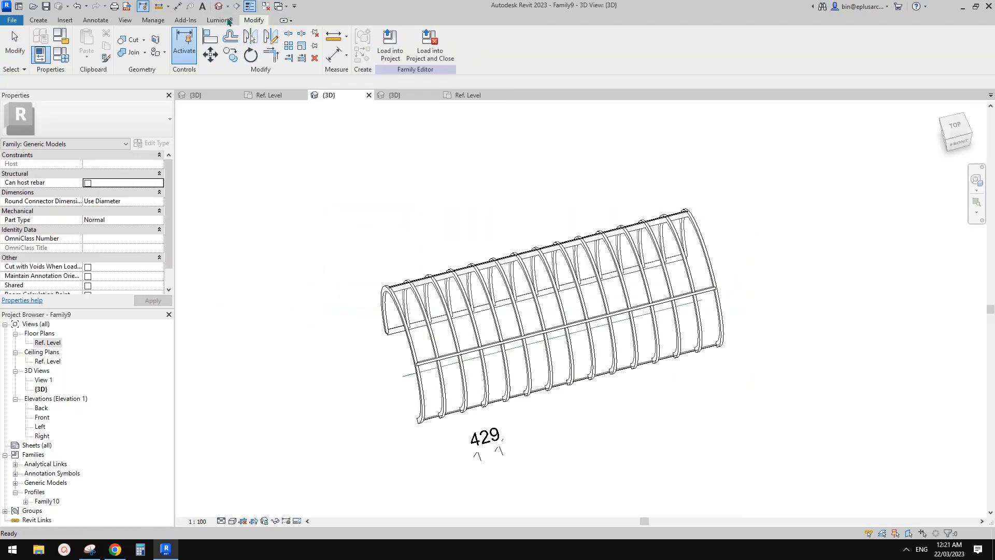
scroll(491, 270, "down", 1)
mouse_move(491, 270)
middle_mouse_down("shift")
mouse_move(496, 283)
mouse_move(496, 152)
mouse_move(698, 244)
mouse_move(781, 254)
mouse_move(869, 191)
mouse_move(780, 275)
middle_mouse_up("shift")
scroll(495, 285, "up", 3)
middle_click_drag(347, 230, 368, 240)
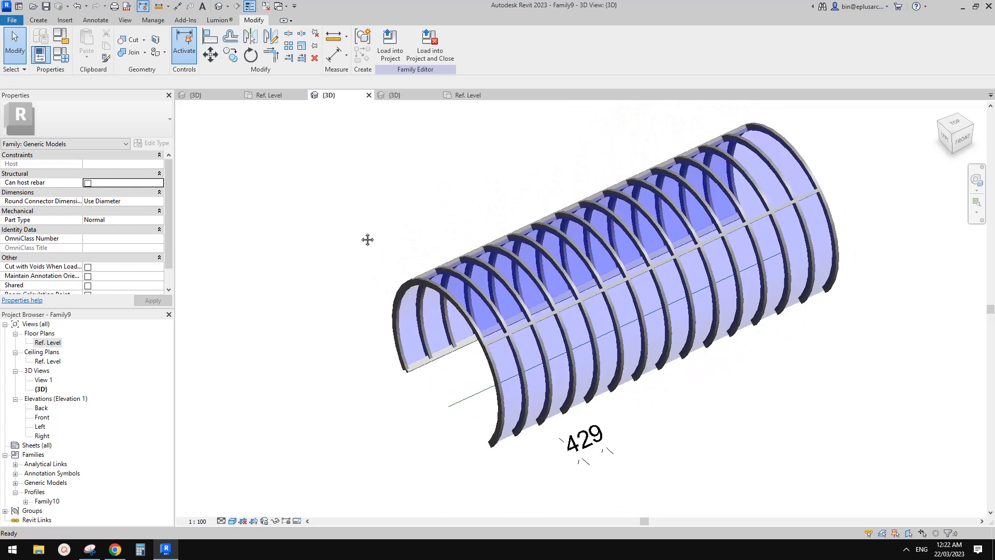
Step: Flex the arch array by setting the family's spacing parameter to 900
left_click(61, 54)
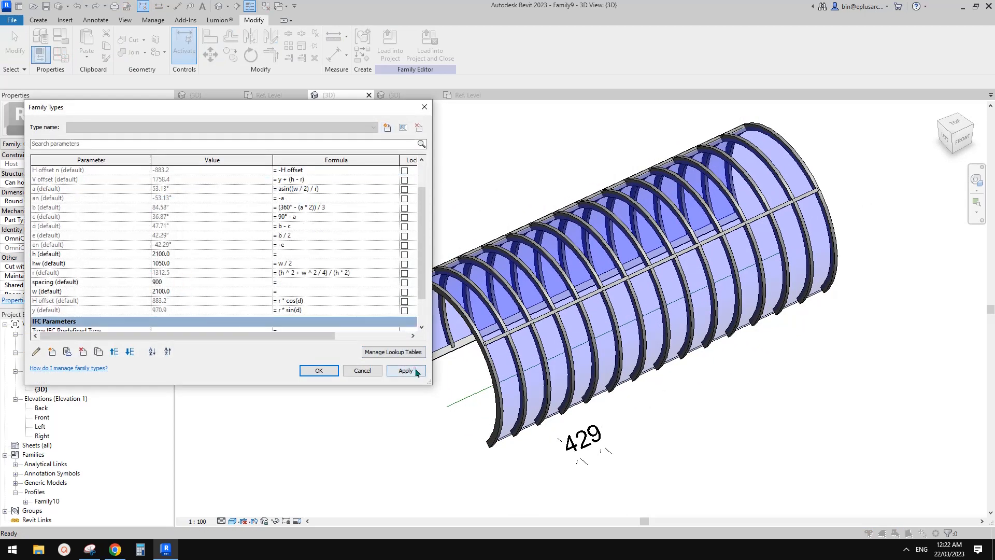
left_click(319, 370)
middle_click_drag(689, 438, 695, 410, "shift")
scroll(473, 377, "up", 4)
Step: Examine the base rail sweep along the vault's inner edge and how it meets the arches and glass
left_click(474, 357)
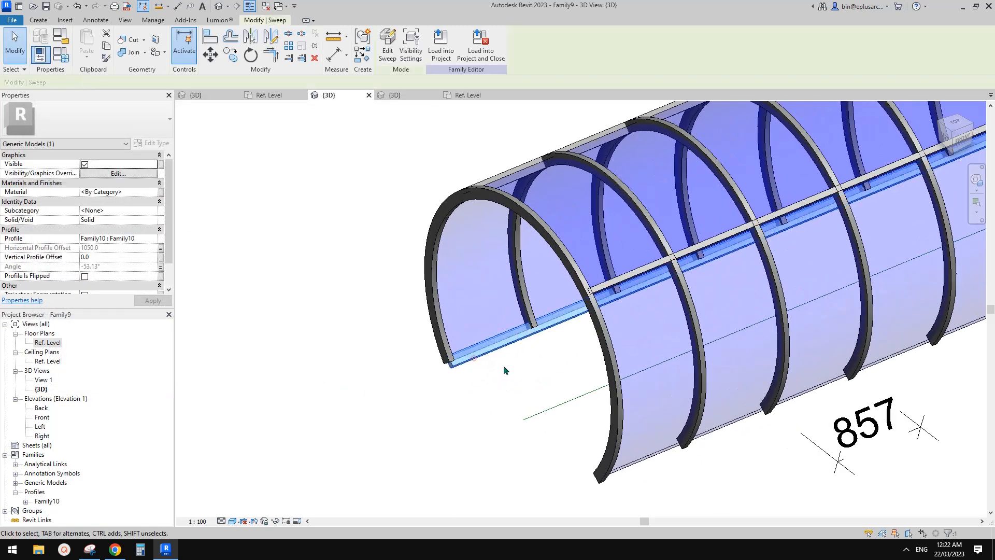
middle_click_drag(520, 324, 519, 370, "shift")
left_click(514, 369)
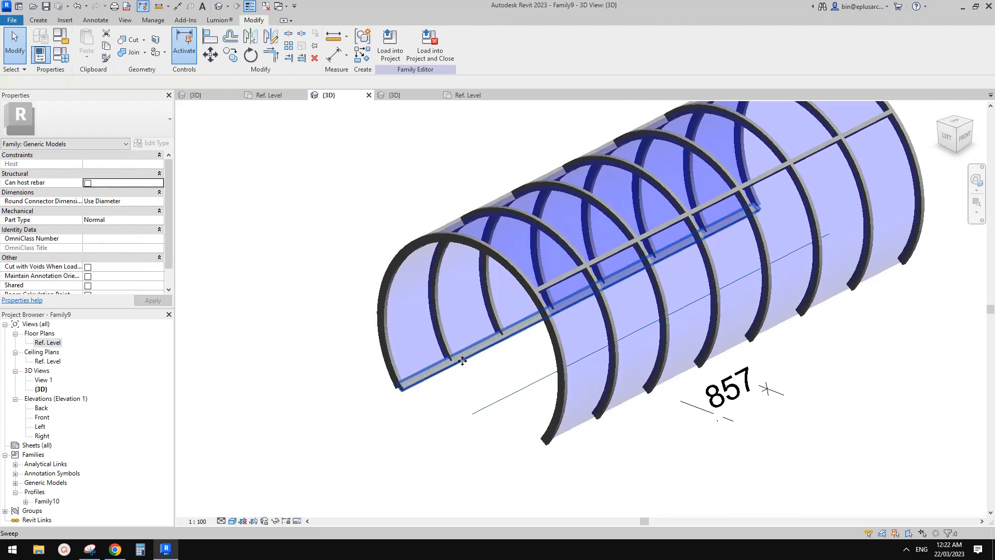
left_click(458, 362)
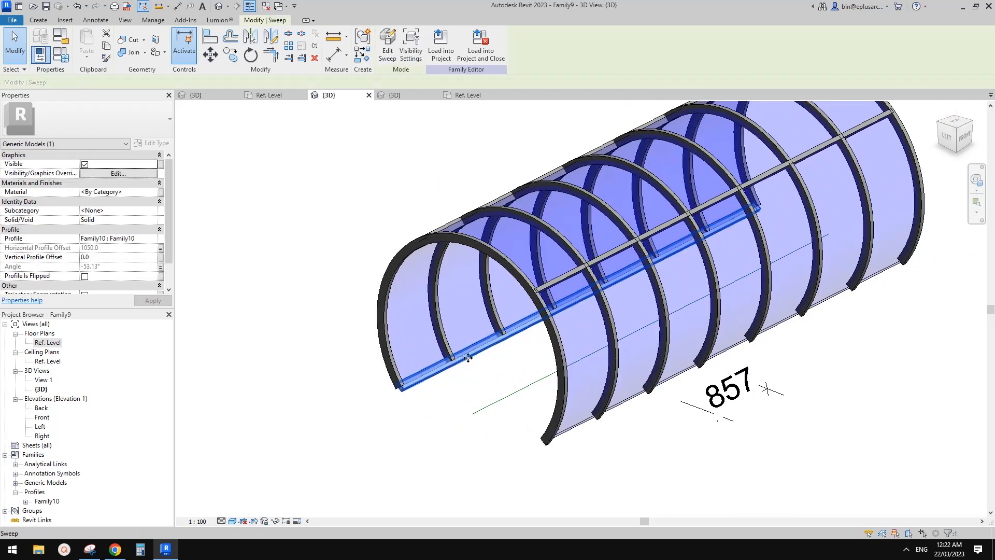
scroll(464, 357, "down", 1)
middle_click_drag(507, 382, 434, 259, "shift")
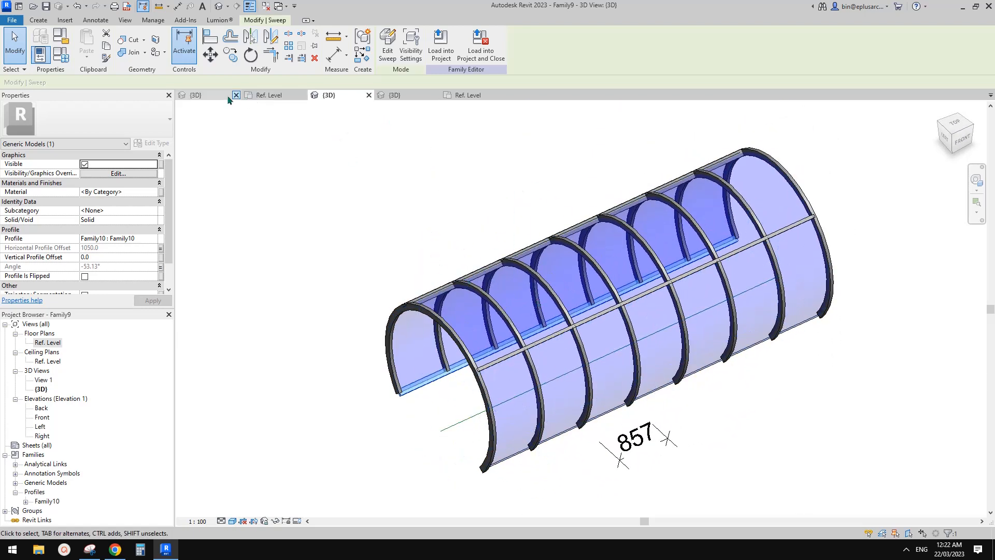
Step: Switch to the project's 3D view and place another Family6 vault, about 10400 mm long, in front of the existing ones
left_click(213, 95)
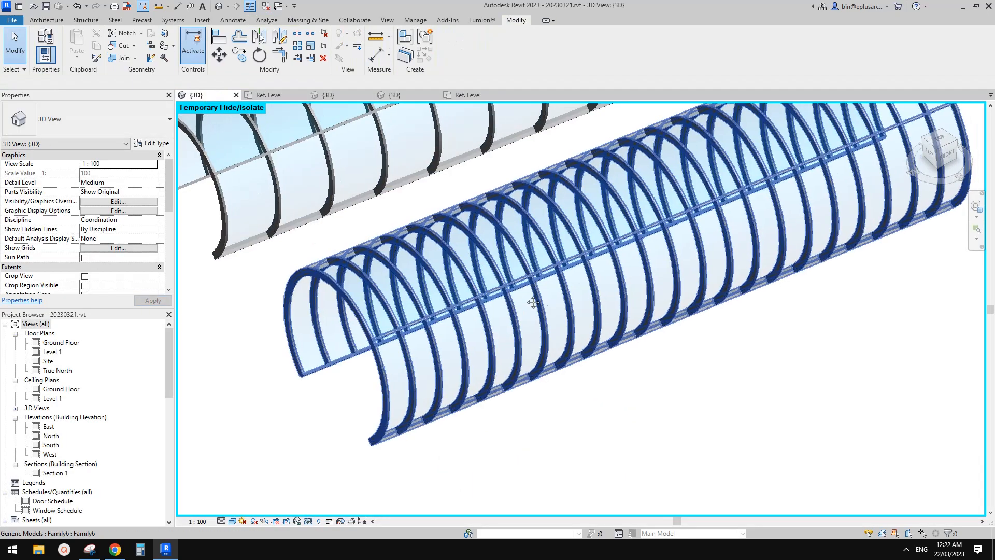
left_click(533, 302)
scroll(560, 326, "down", 4)
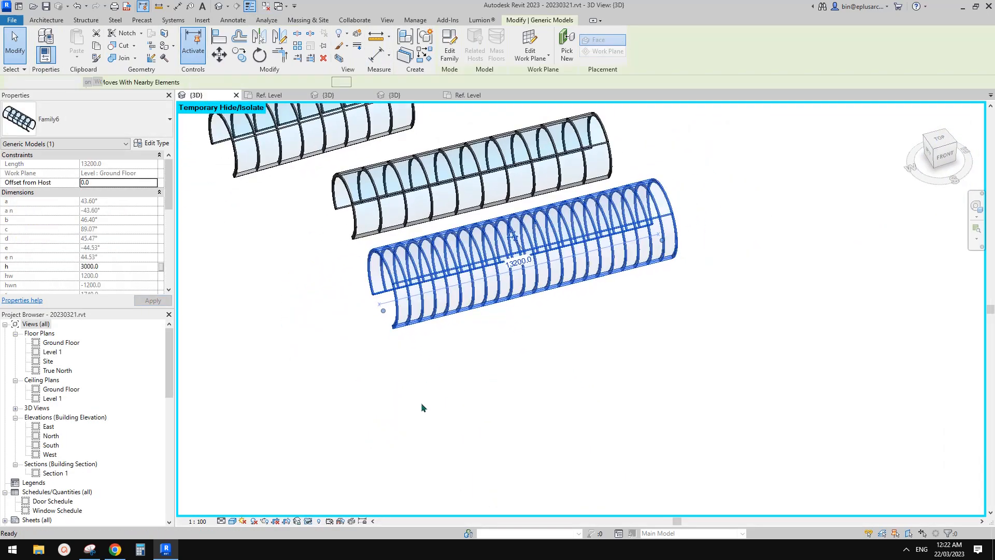
key("c")
key("s")
left_click(404, 412)
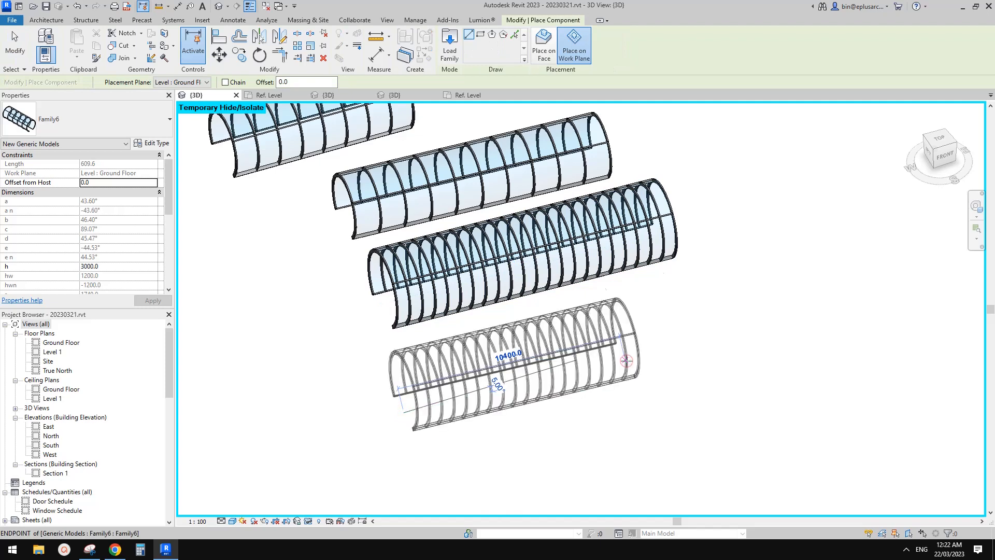
key("Escape")
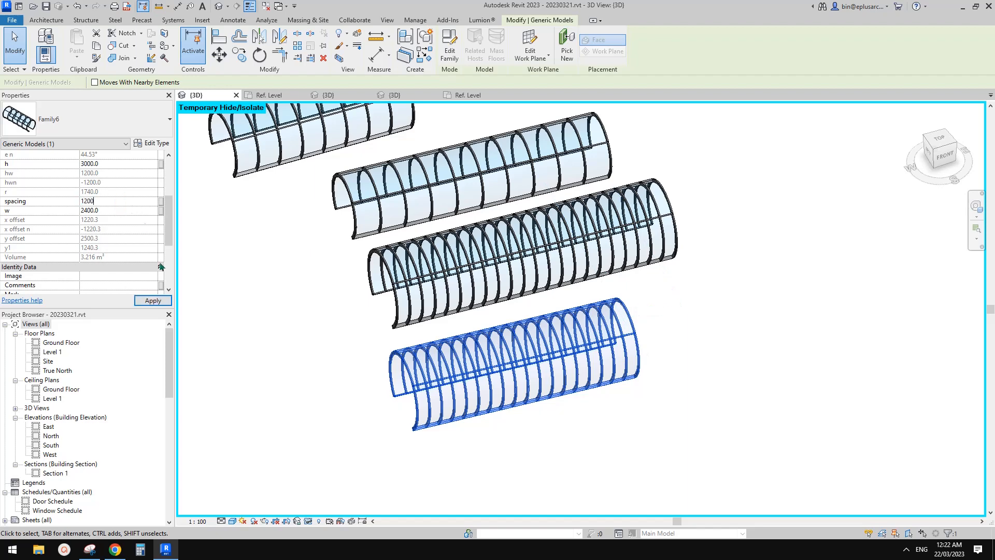
Step: Set the new Family6 vault's spacing to 1200 and its width w to 2100
left_click(153, 301)
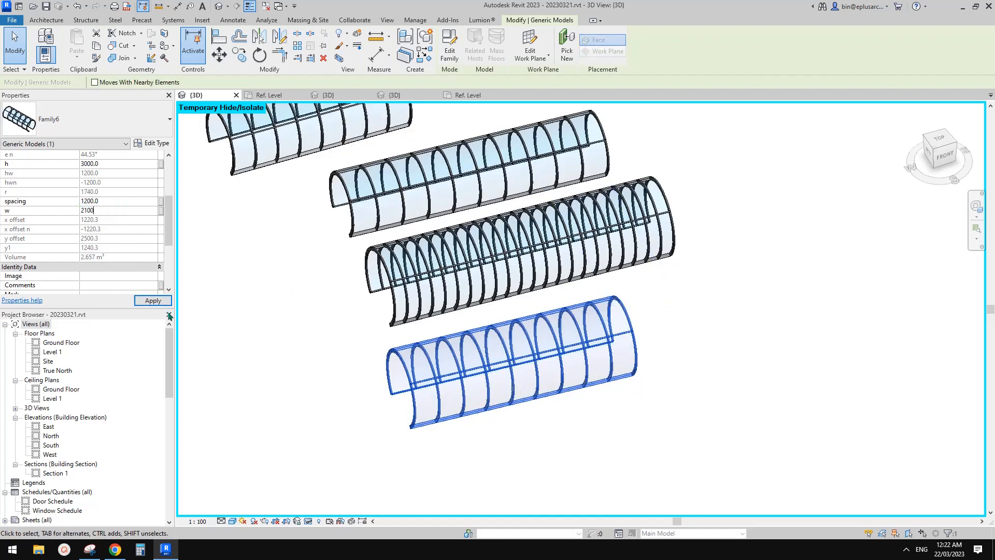
mouse_move(466, 306)
middle_mouse_down("shift")
mouse_move(548, 324)
mouse_move(583, 318)
mouse_move(577, 326)
mouse_move(613, 353)
middle_mouse_up("shift")
left_click(526, 318)
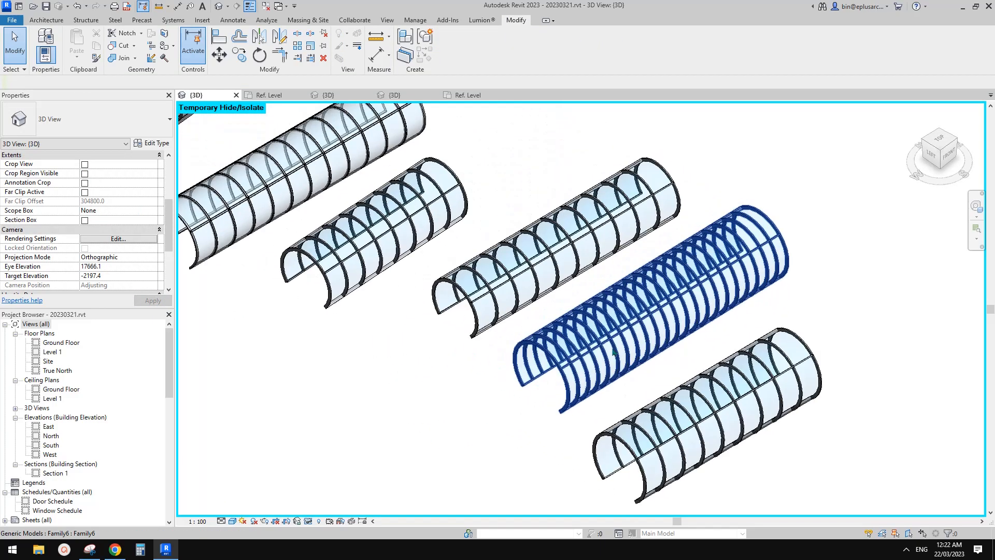
Step: Compare the Family6 vault instances in the project, looking at their different lengths and arch spacings
middle_click_drag(550, 327, 596, 349)
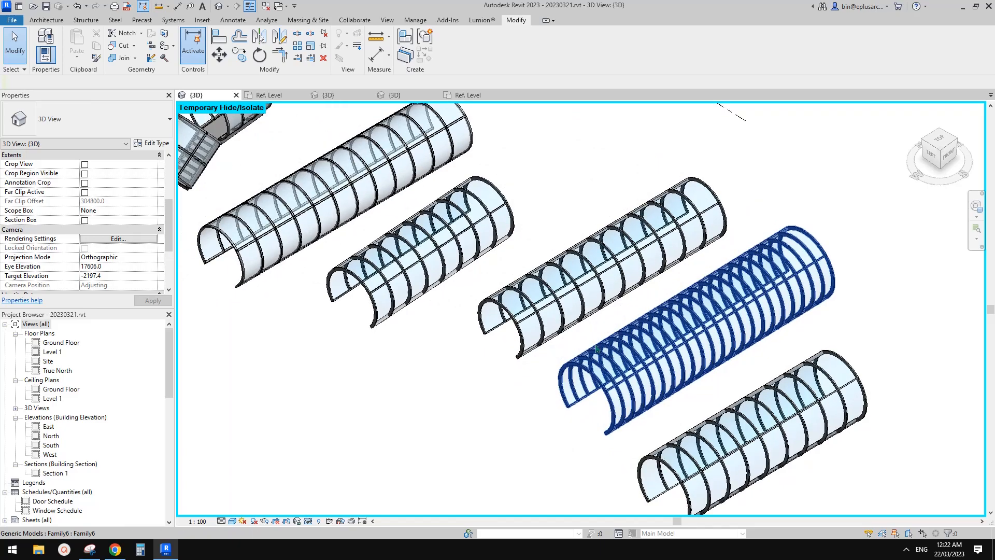
scroll(596, 349, "down", 1)
mouse_move(580, 316)
middle_mouse_down()
mouse_move(600, 338)
mouse_move(559, 319)
mouse_move(569, 329)
middle_mouse_up()
middle_click_drag(569, 329, 571, 285)
middle_click_drag(772, 386, 884, 362)
left_click(785, 370)
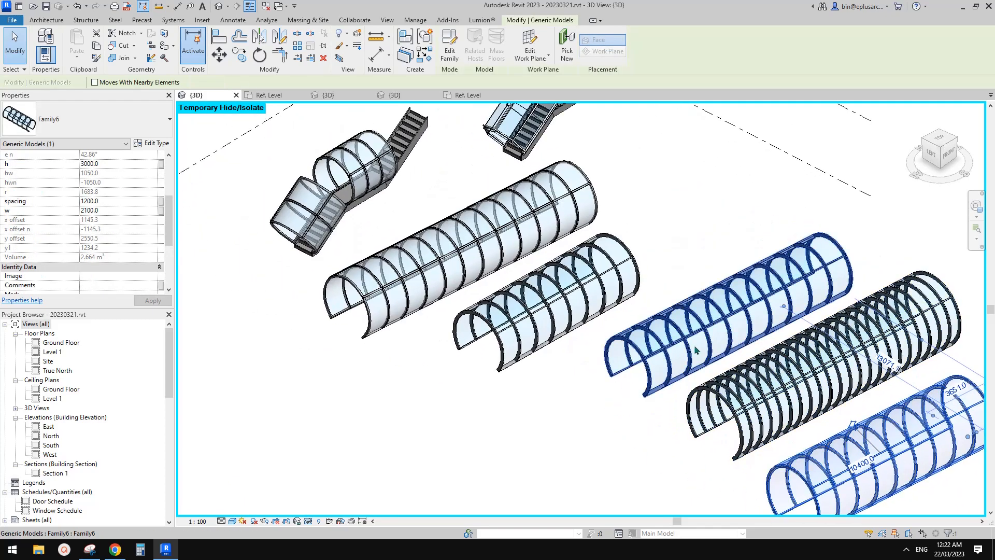
left_click(632, 318)
Step: Examine the adaptive Family1 vault with its three placement points and compare it with the neighbouring Family6 vaults
left_click(519, 241)
middle_click_drag(549, 250, 491, 241)
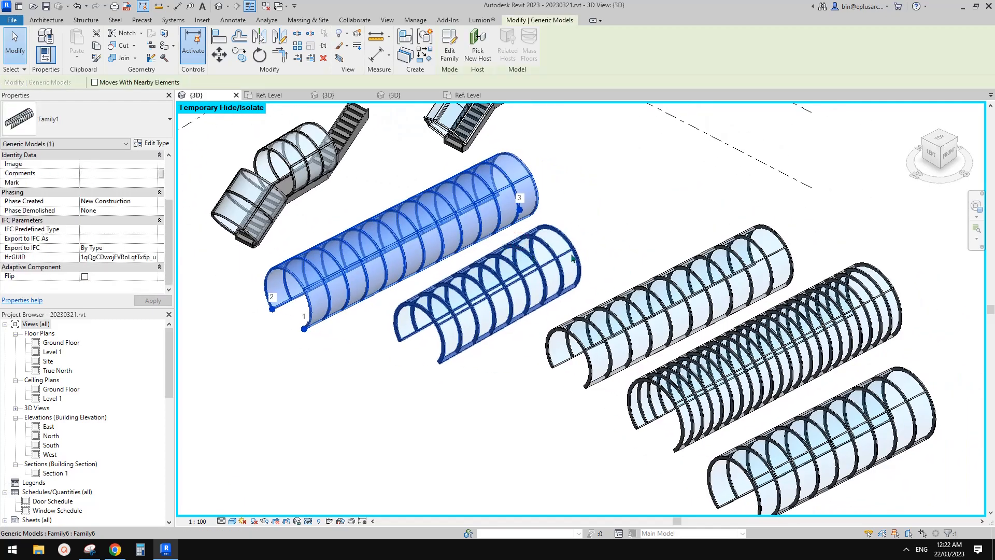
middle_click_drag(573, 257, 556, 253)
left_click(470, 245)
left_click(415, 229)
middle_click_drag(348, 279, 358, 270)
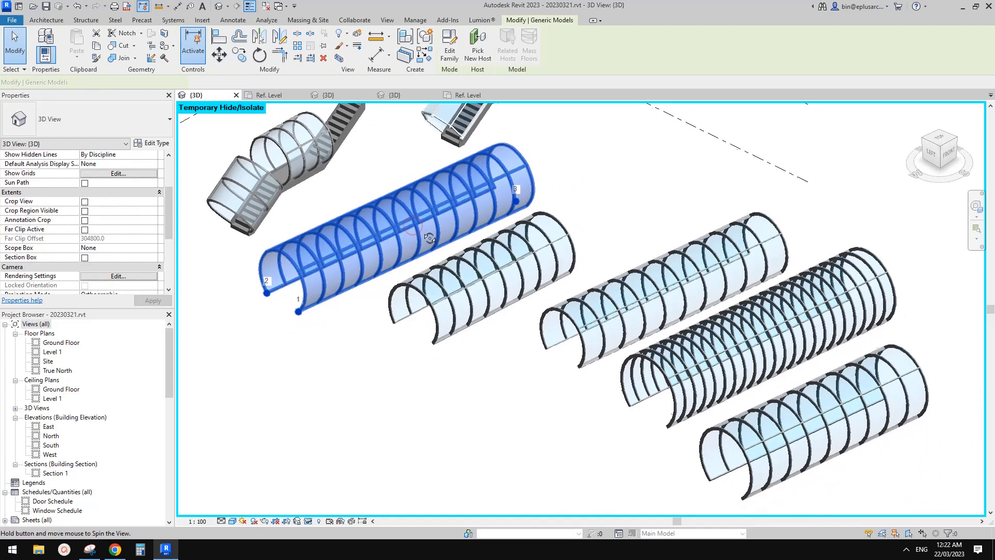
middle_click_drag(340, 304, 317, 306)
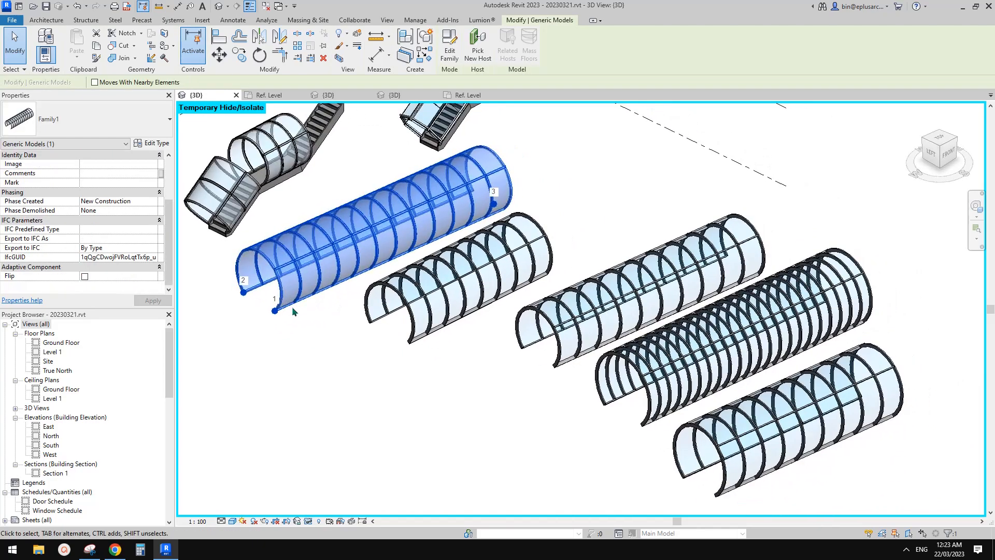
scroll(337, 300, "down", 2)
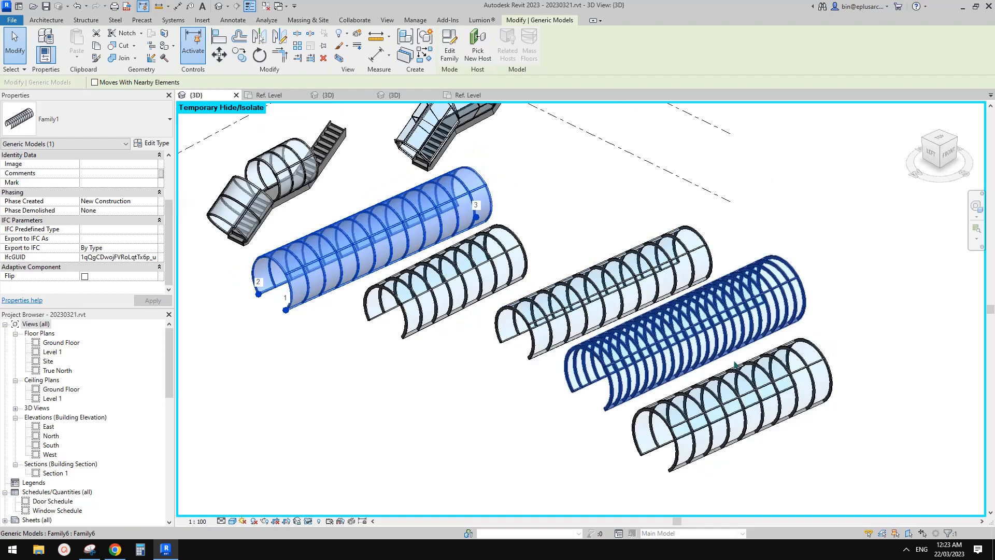
scroll(303, 270, "up", 3)
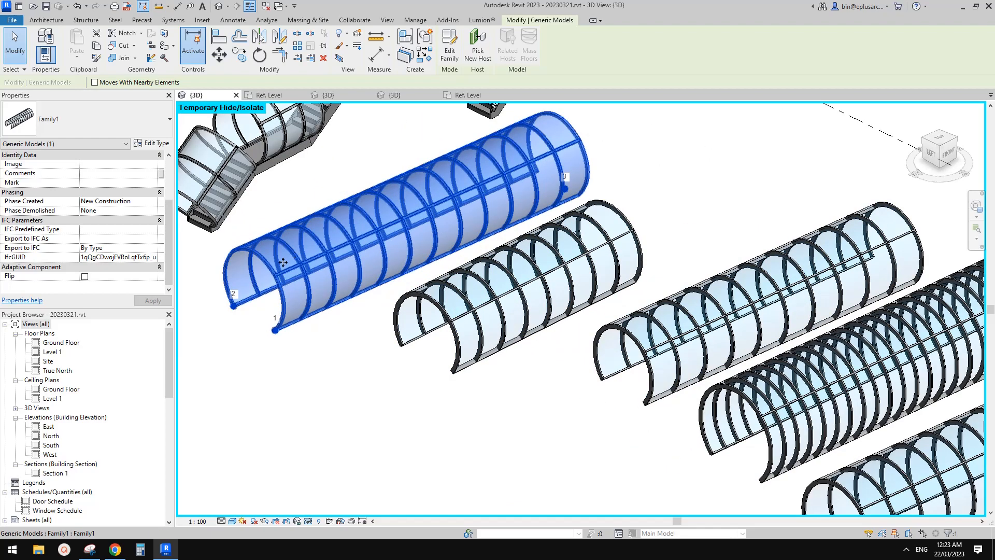
middle_click_drag(276, 325, 309, 333)
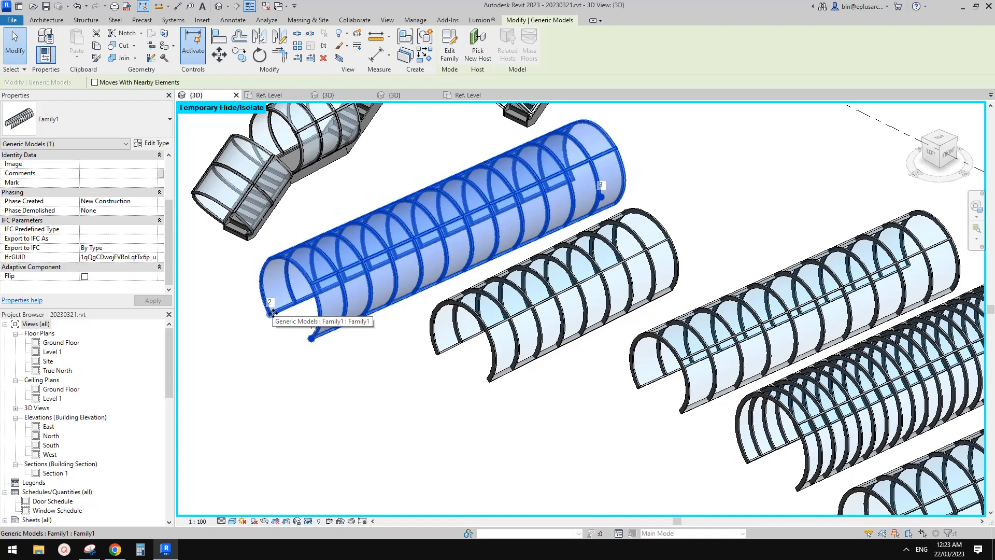
middle_click_drag(308, 322, 322, 326)
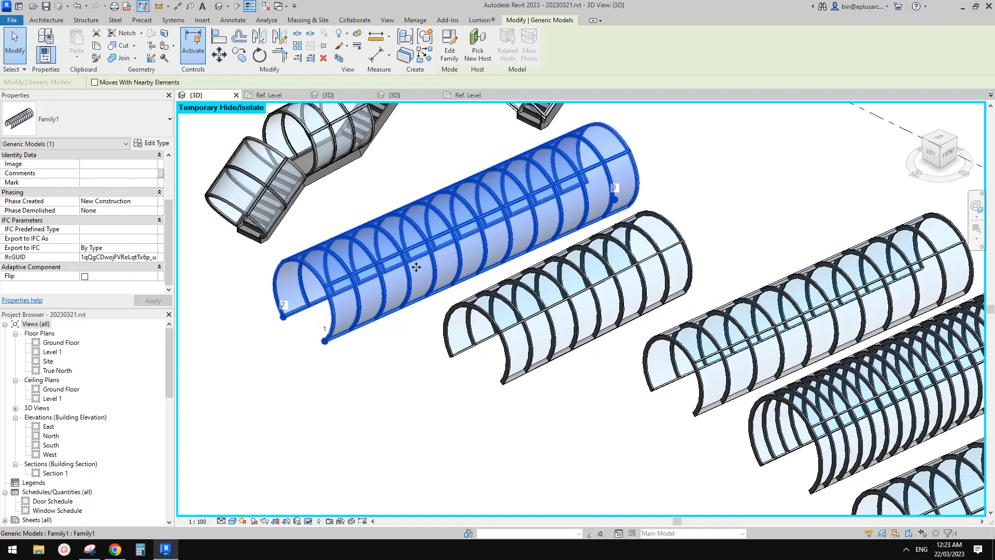
scroll(369, 263, "up", 2)
key("Escape")
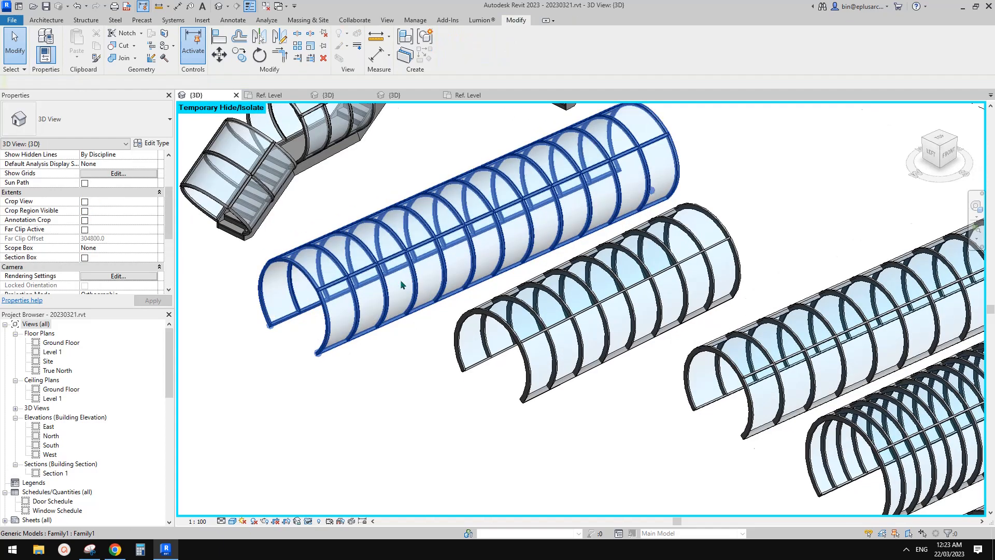
scroll(493, 293, "down", 4)
middle_click_drag(512, 295, 514, 314)
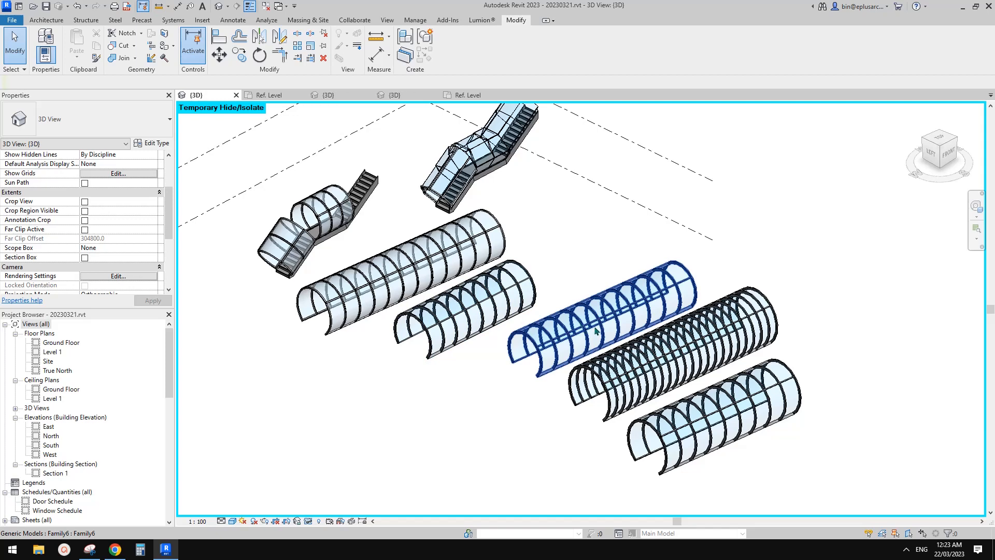
scroll(596, 332, "up", 2)
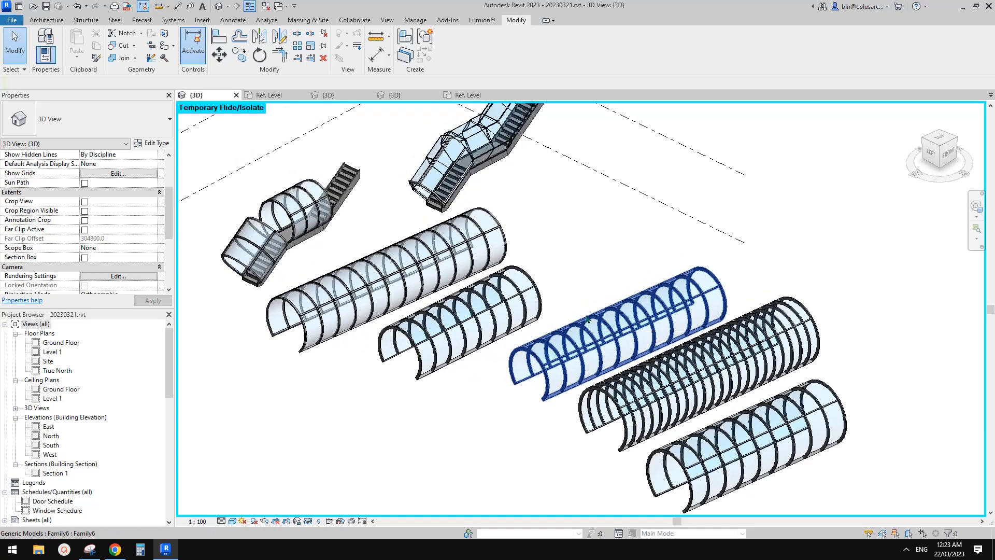